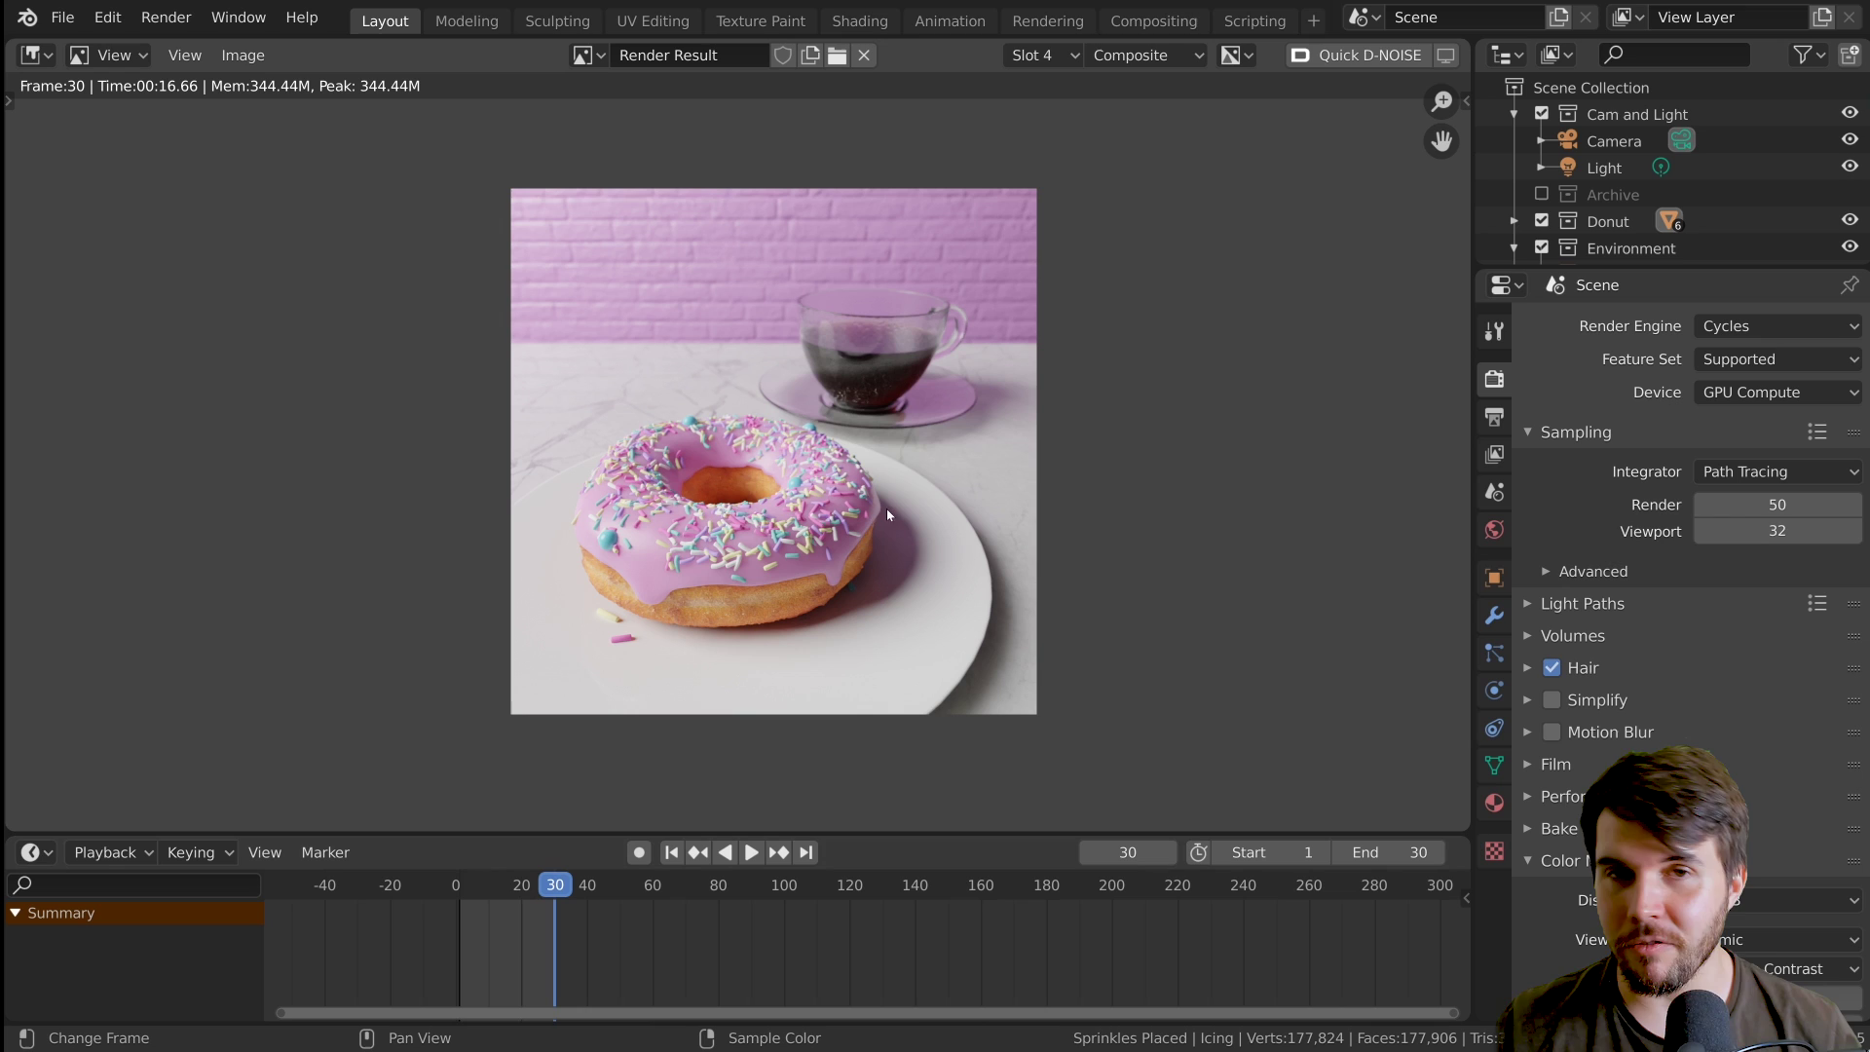
- Use the system Calculator to work out 300 × 16 = 4,800, then divide by 60
{"action": "key", "text": "alt+Tab"}
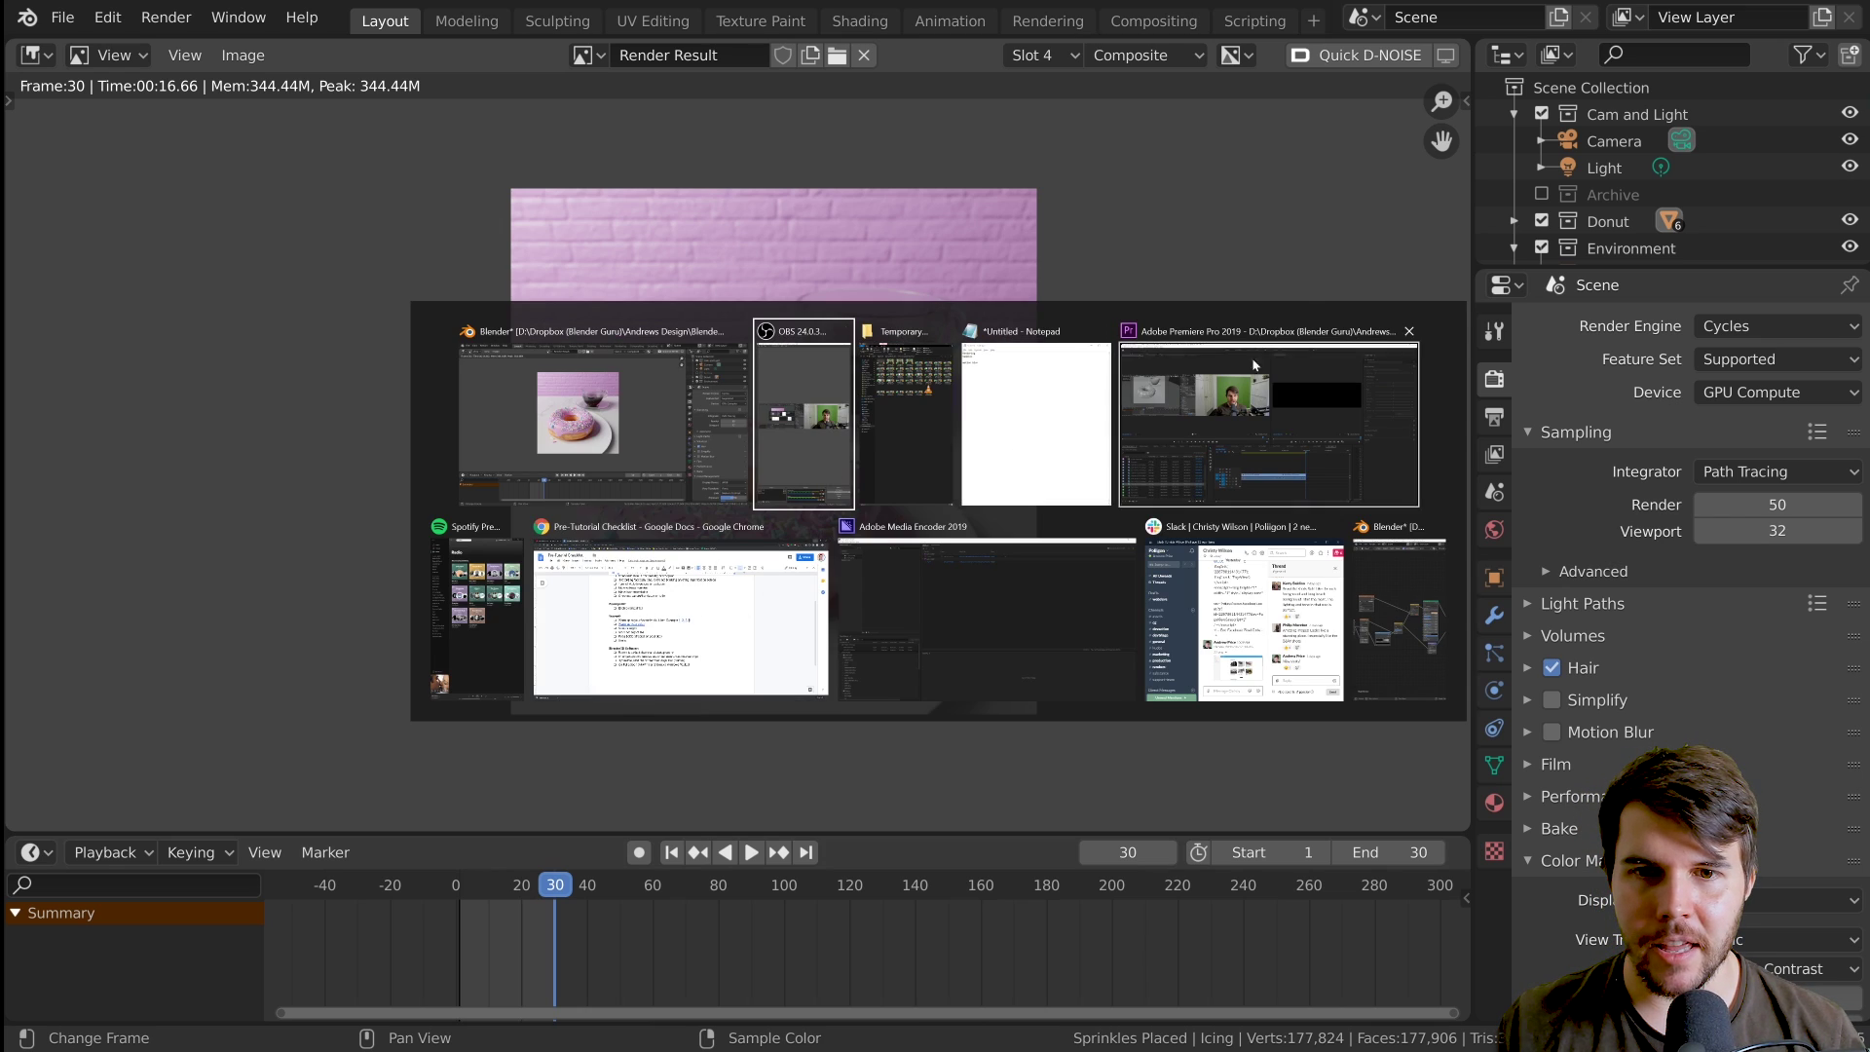
{"action": "key", "text": "super"}
{"action": "type", "text": "calc"}
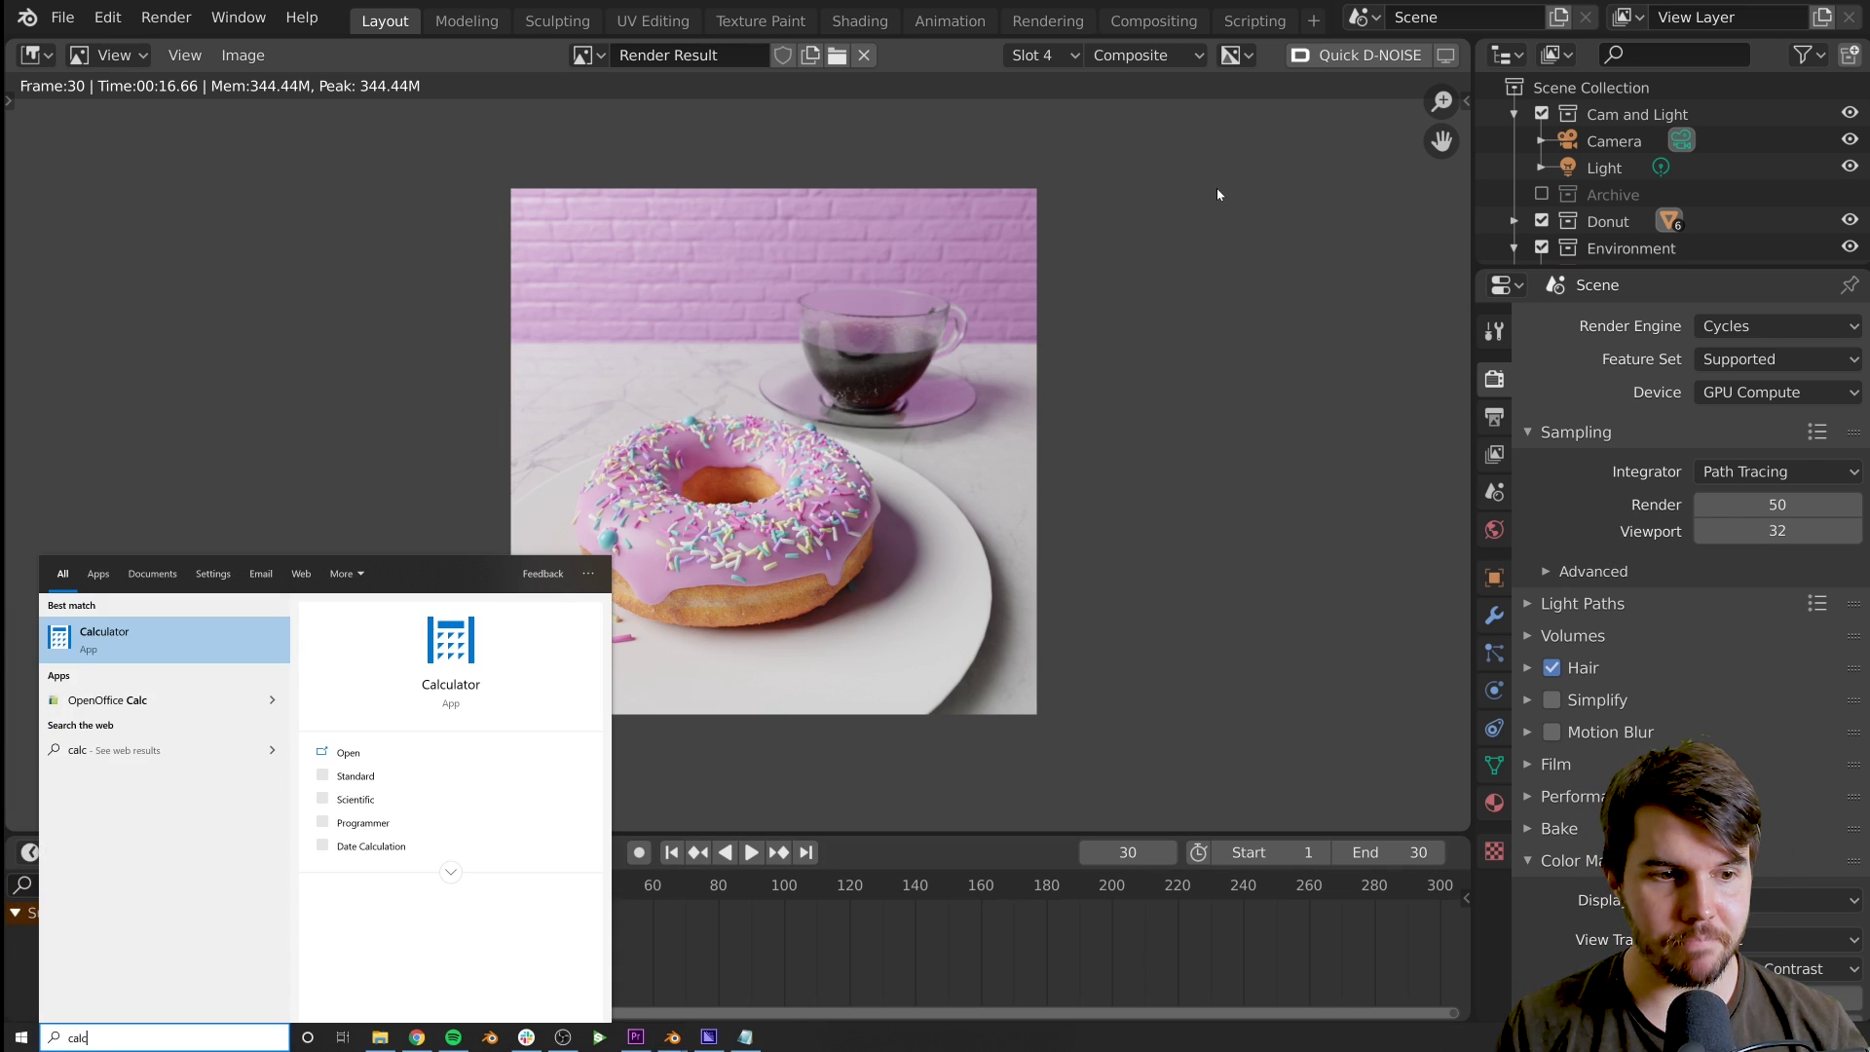
{"action": "key", "text": "Return"}
{"action": "left_click_drag", "start_coordinate": [625, 68], "coordinate": [1002, 193]}
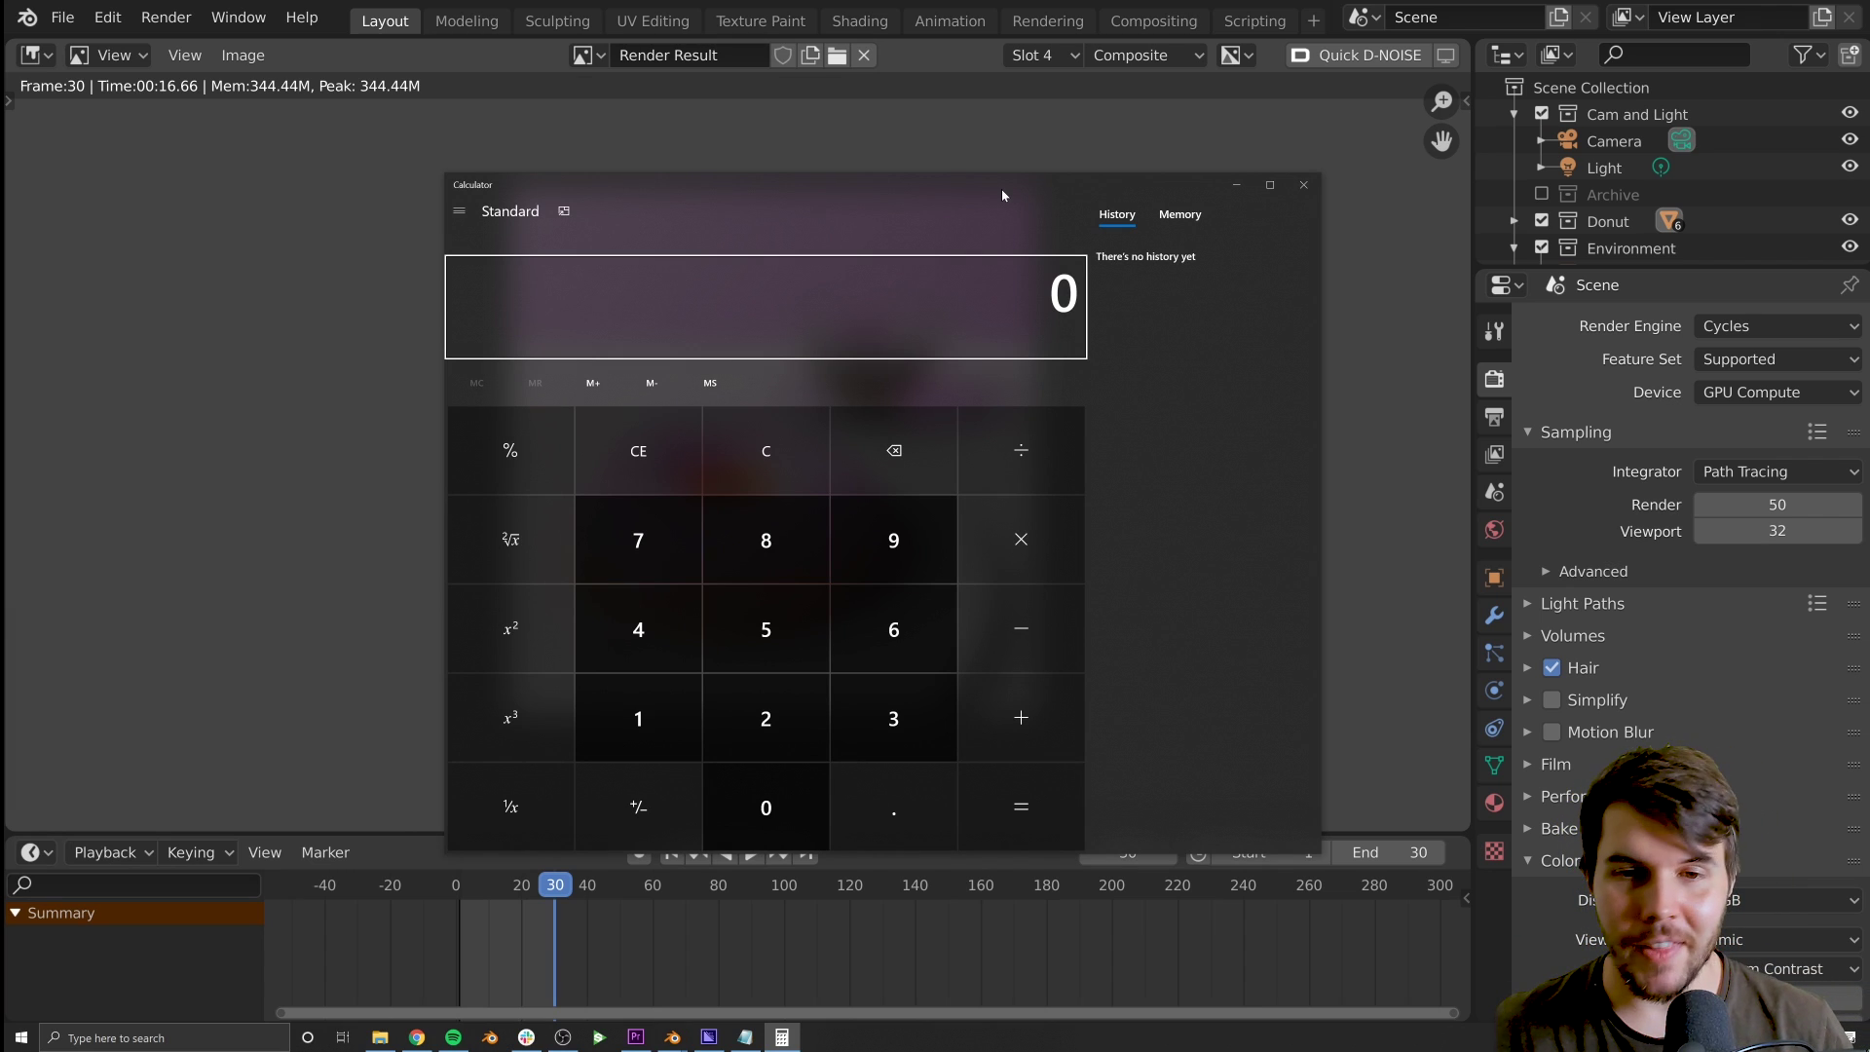
{"action": "type", "text": "300*16"}
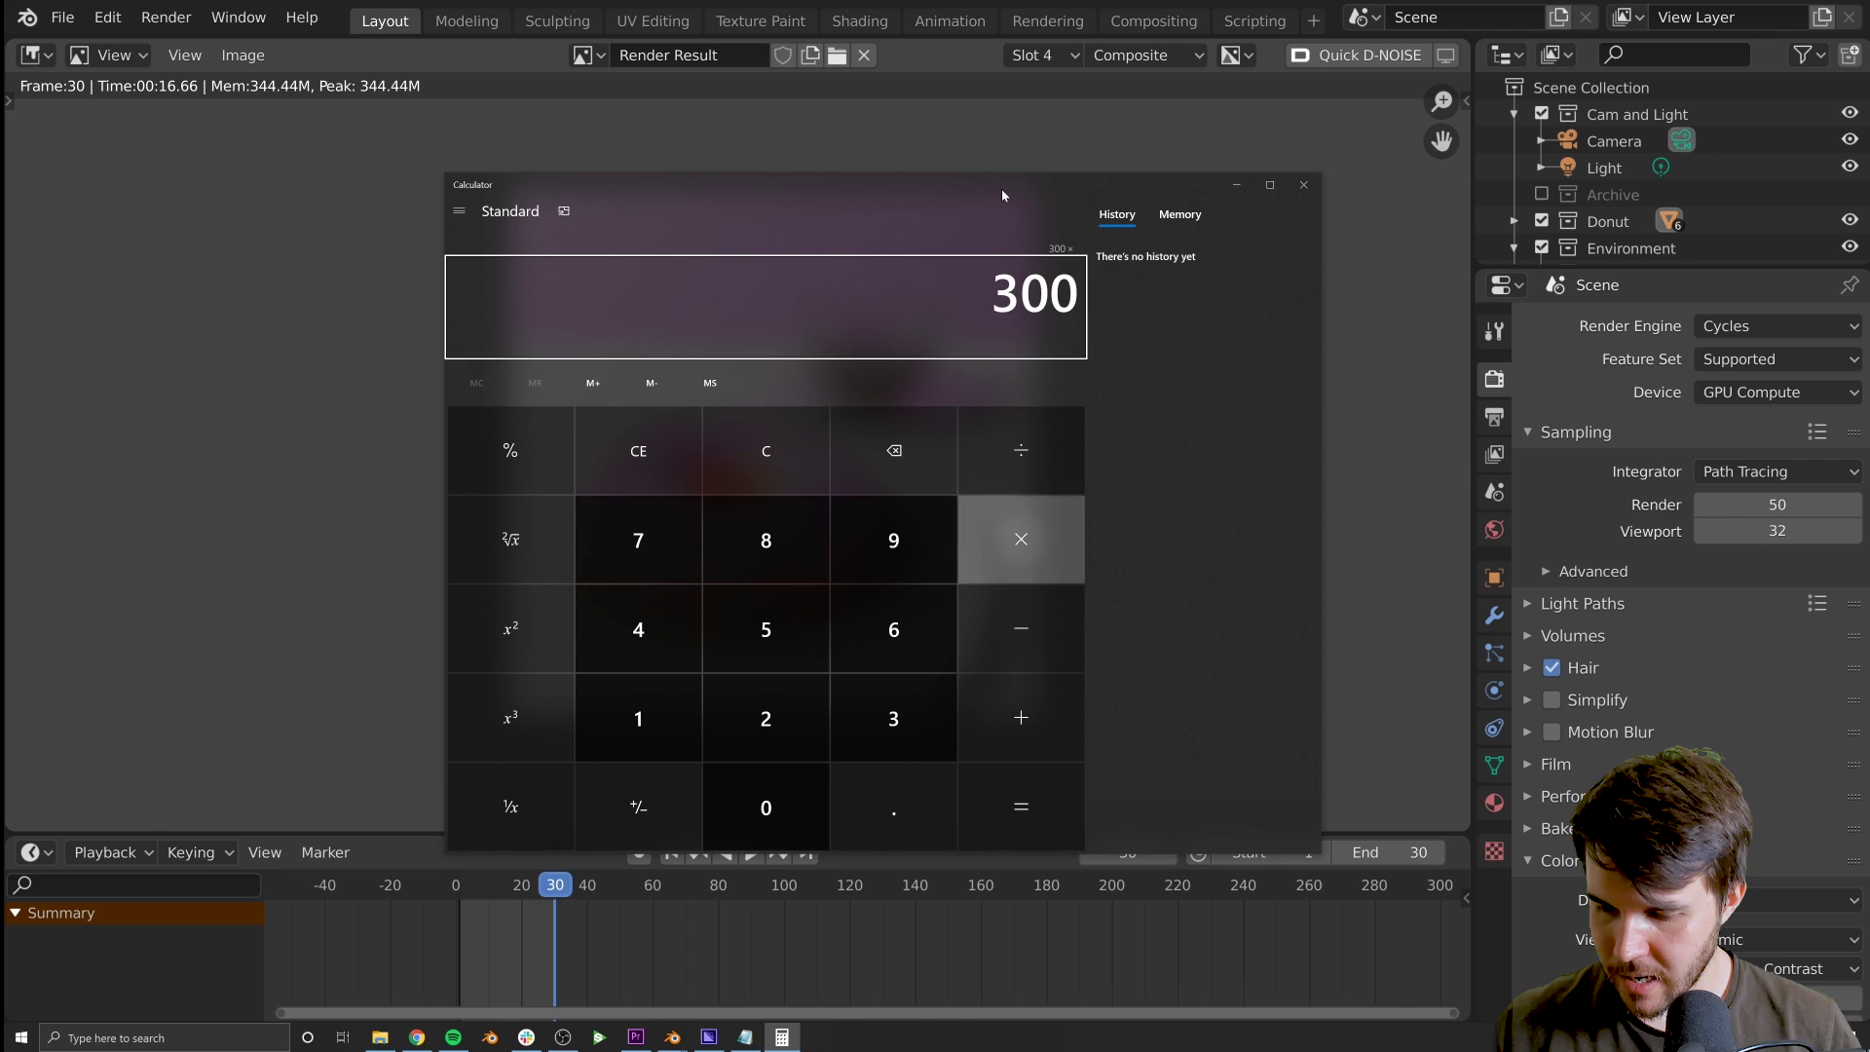
{"action": "key", "text": "Return"}
{"action": "type", "text": "/60"}
{"action": "key", "text": "Return"}
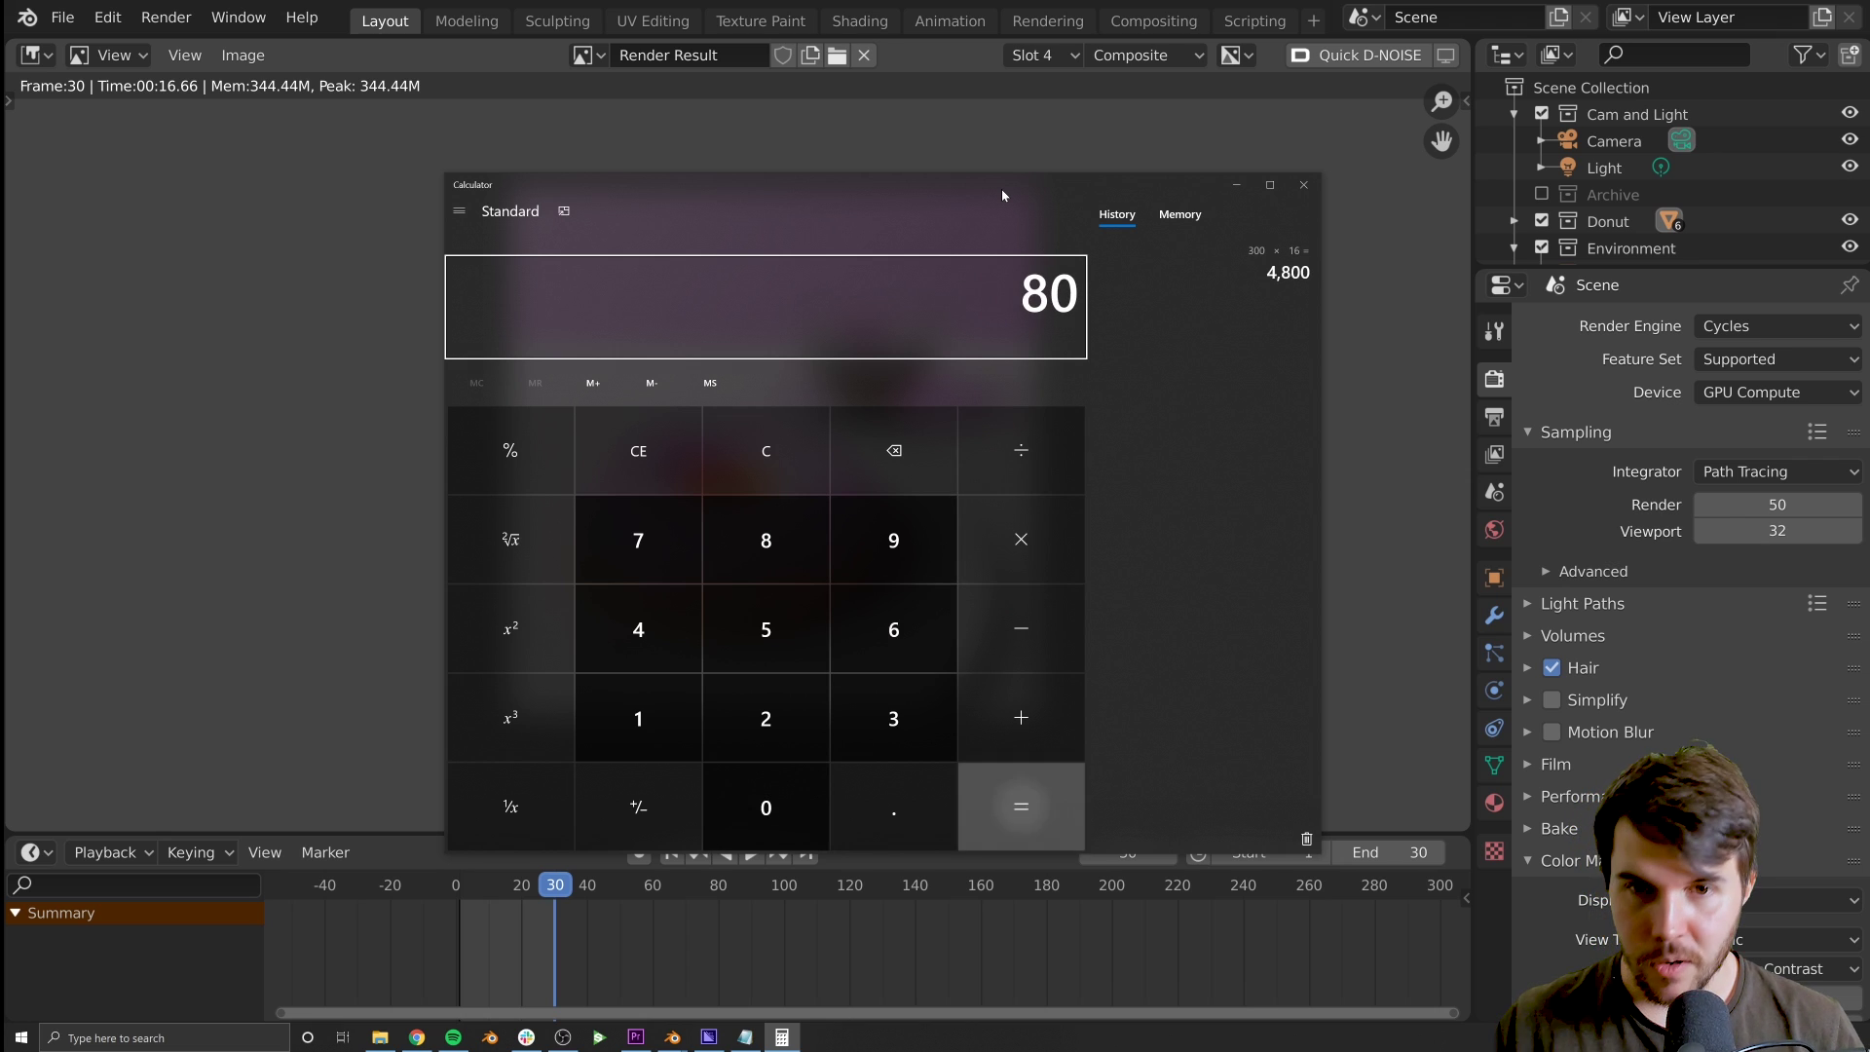
{"action": "left_click", "coordinate": [1303, 184]}
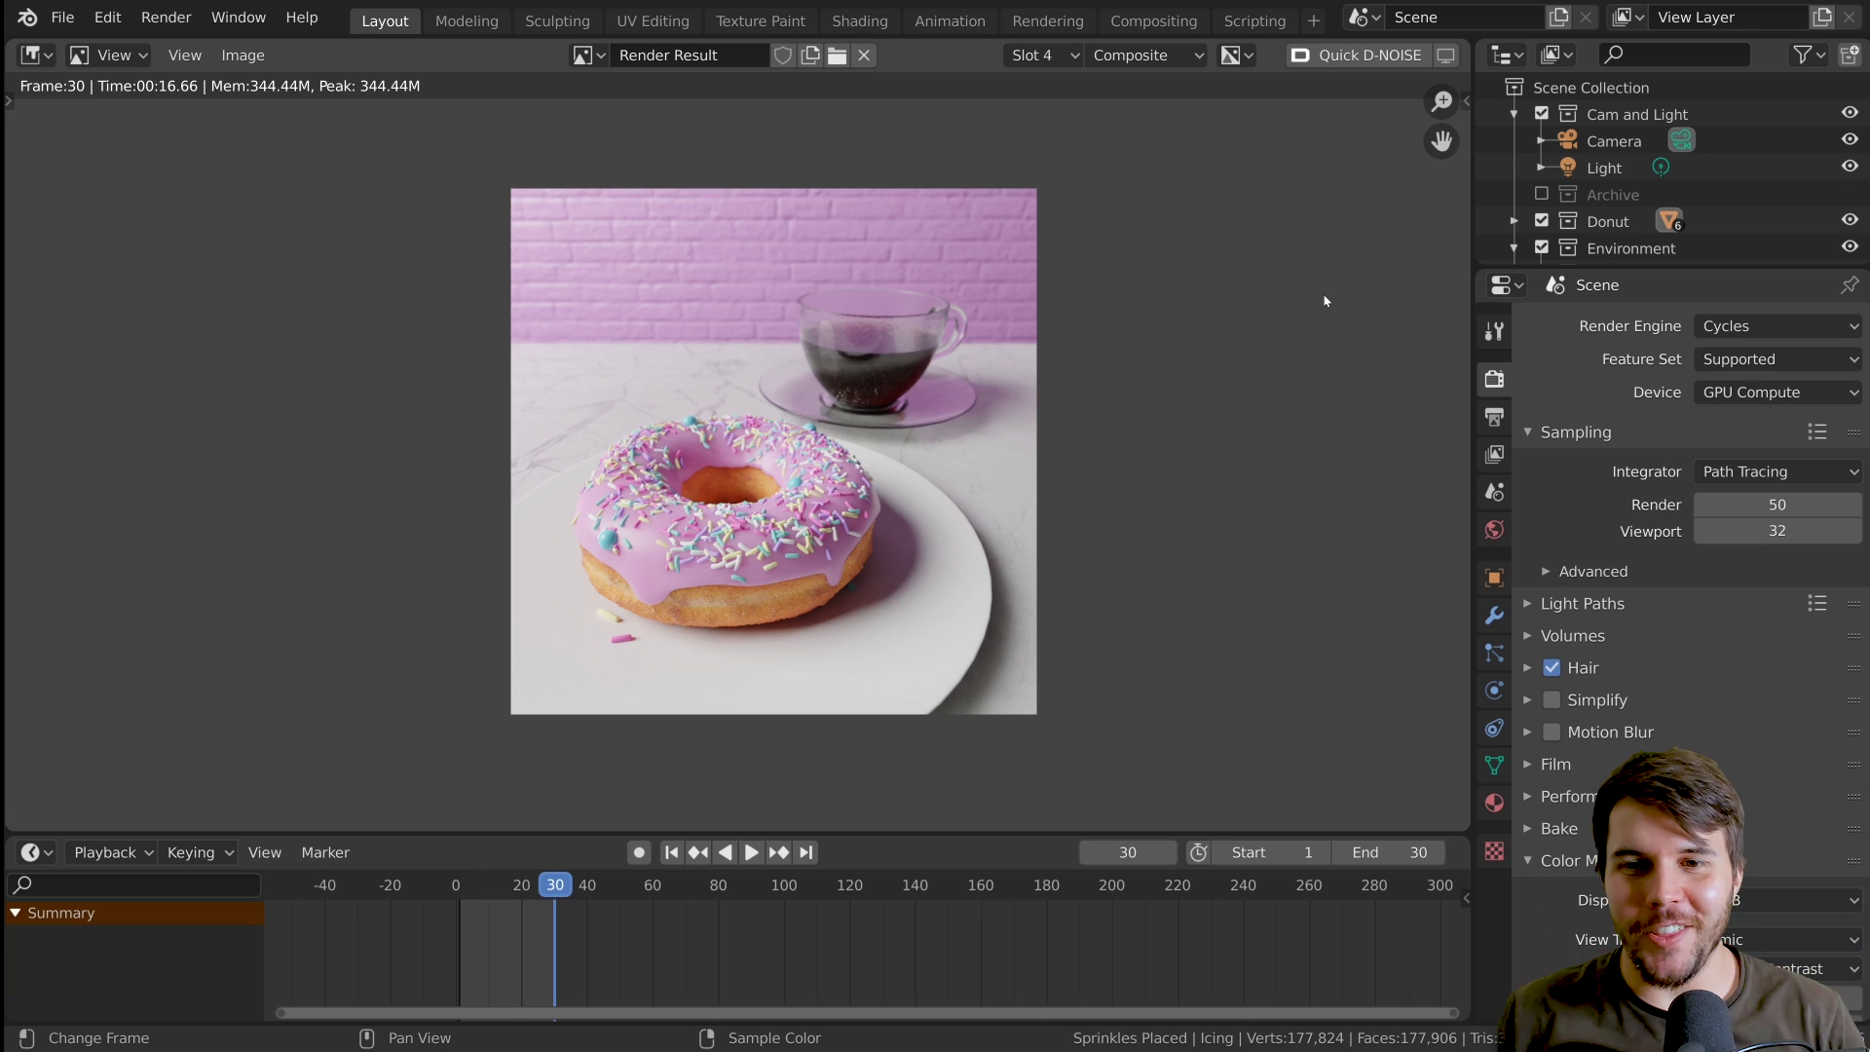
- In Output Properties, try resolution scale 200%, then 50%, and settle on 100%
{"action": "scroll", "coordinate": [1312, 331], "scroll_direction": "up", "scroll_amount": 2}
{"action": "scroll", "coordinate": [1312, 358], "scroll_direction": "down", "scroll_amount": 2}
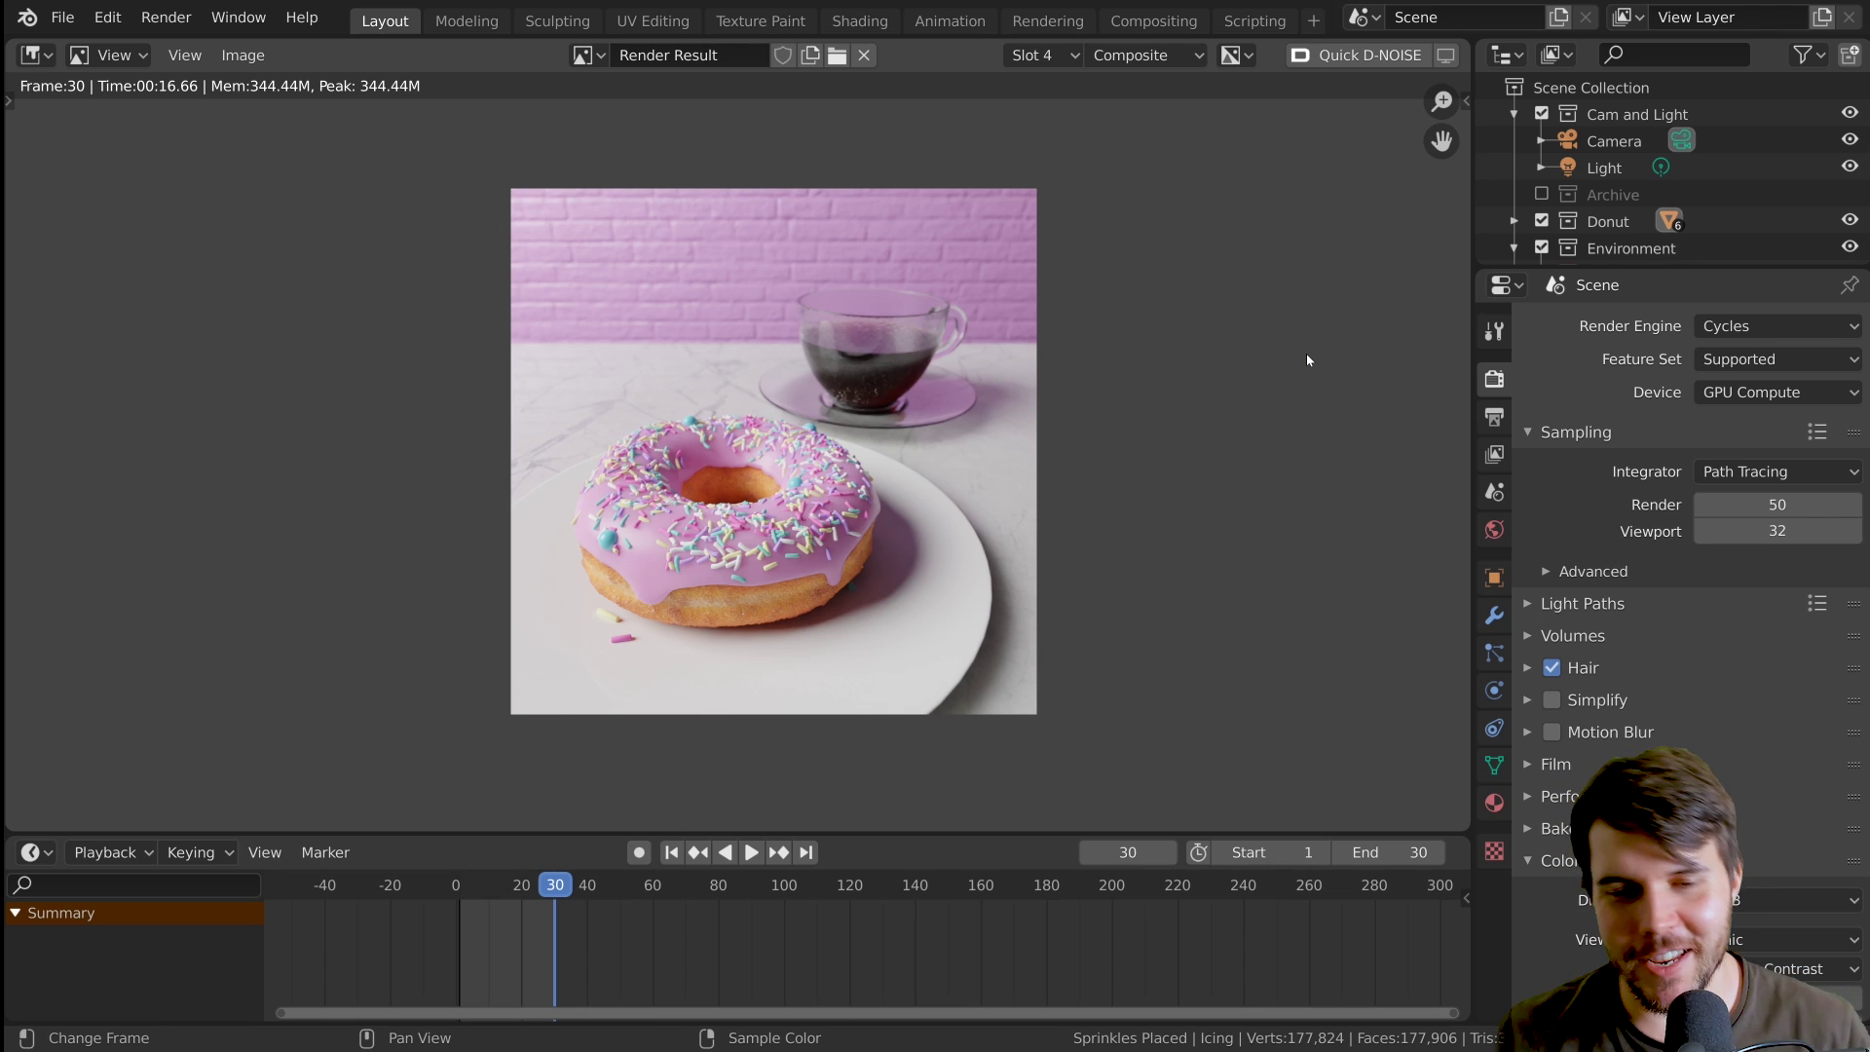
{"action": "scroll", "coordinate": [806, 681], "scroll_direction": "up", "scroll_amount": 1}
{"action": "scroll", "coordinate": [807, 681], "scroll_direction": "down", "scroll_amount": 1}
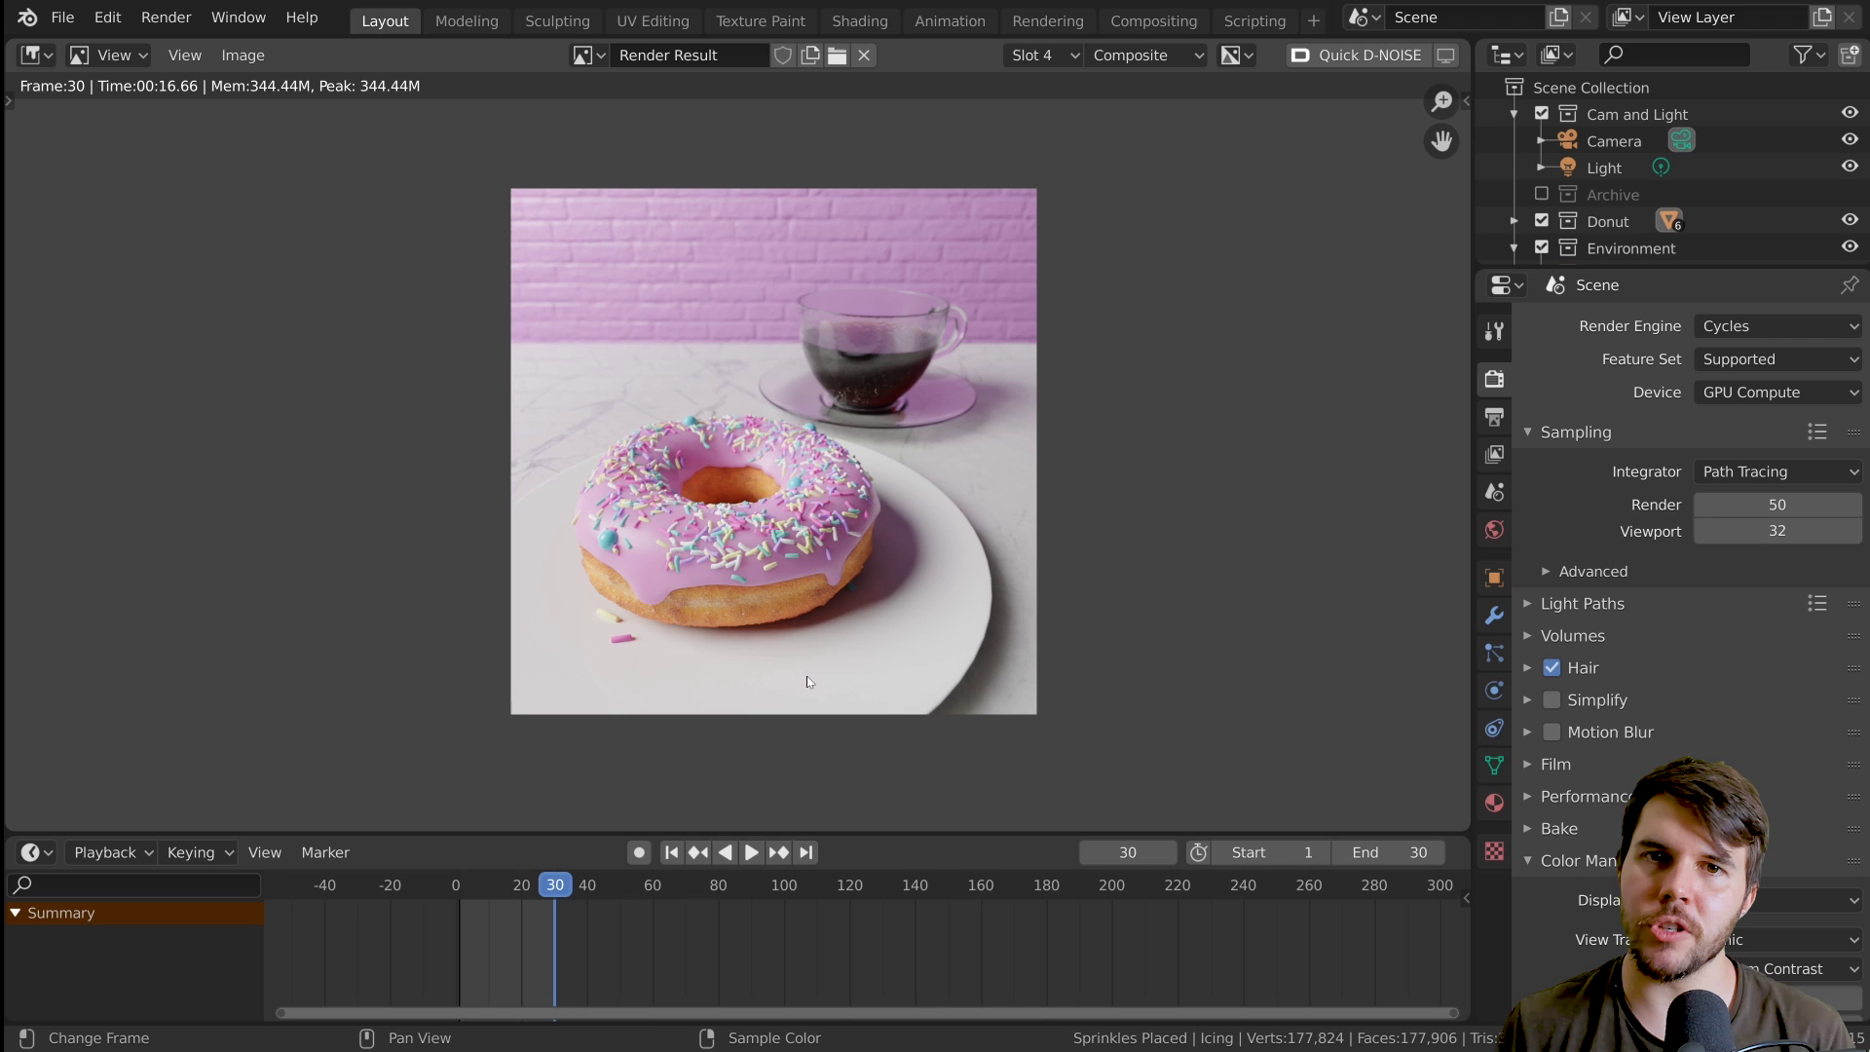
{"action": "left_click", "coordinate": [1494, 417]}
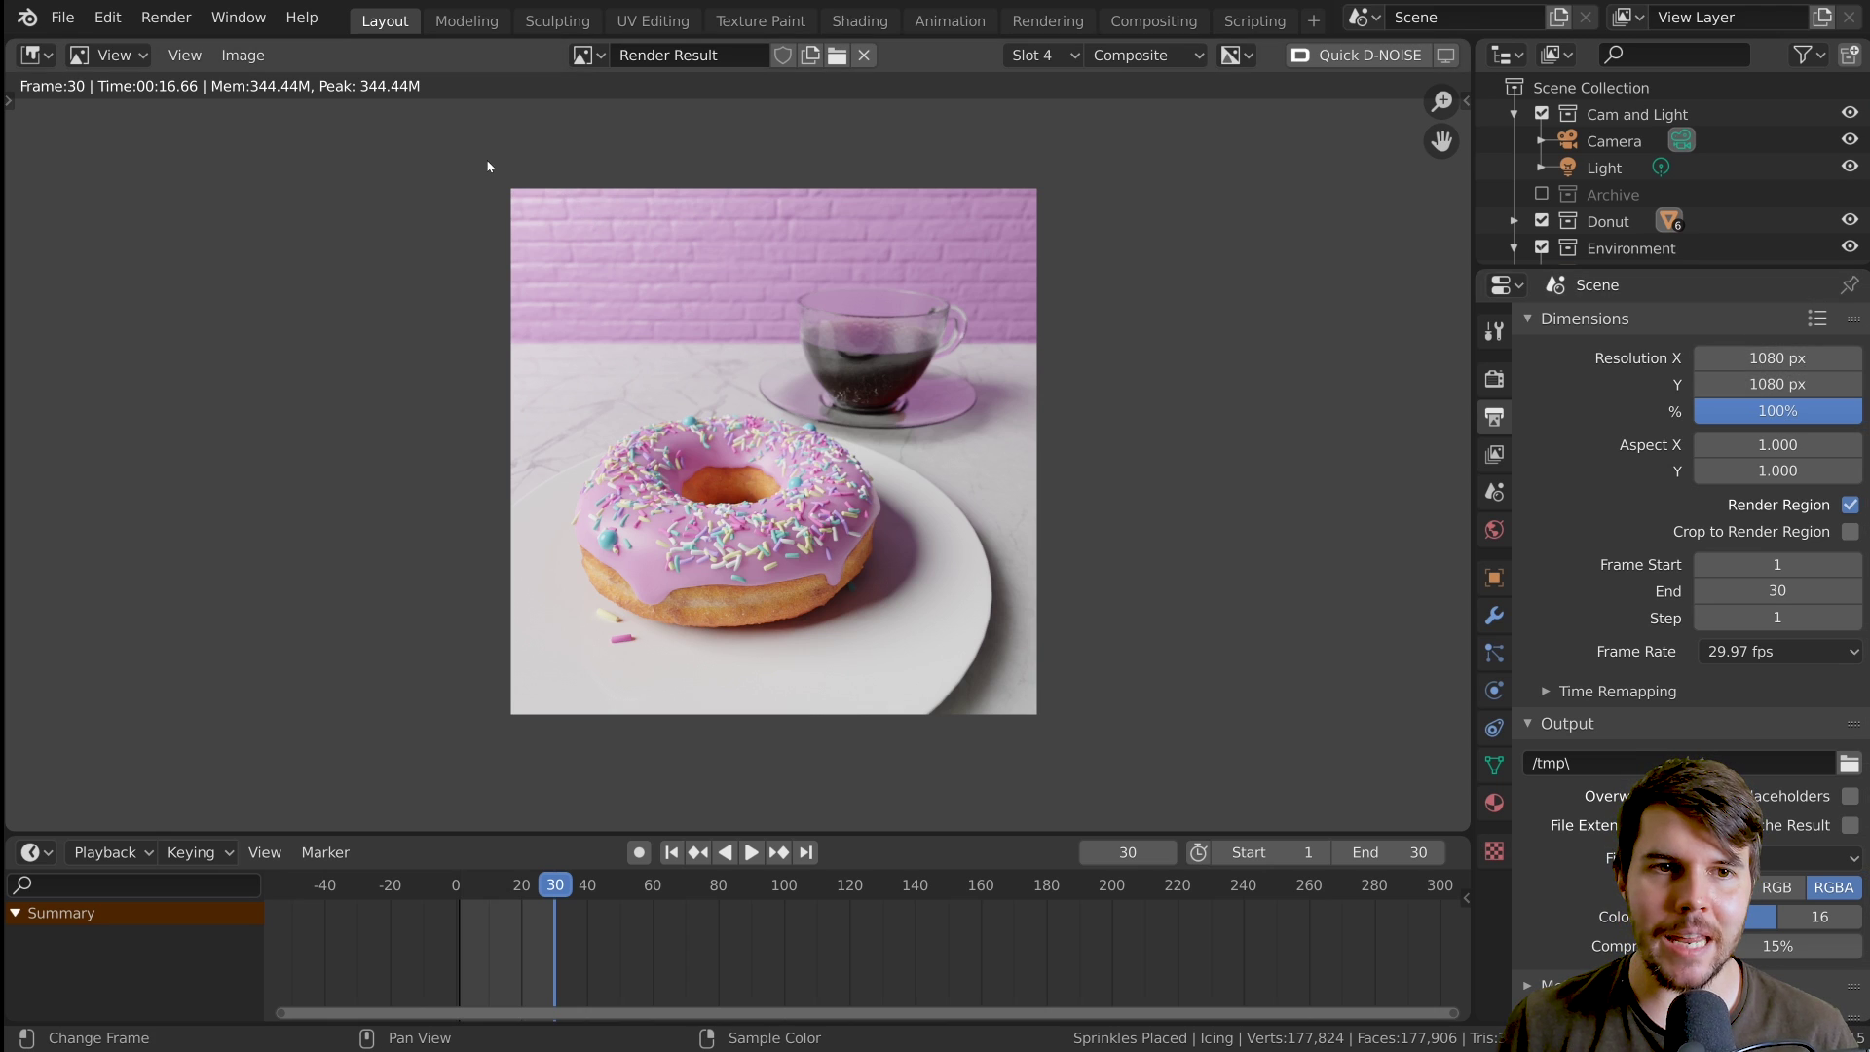
{"action": "left_click", "coordinate": [1768, 412]}
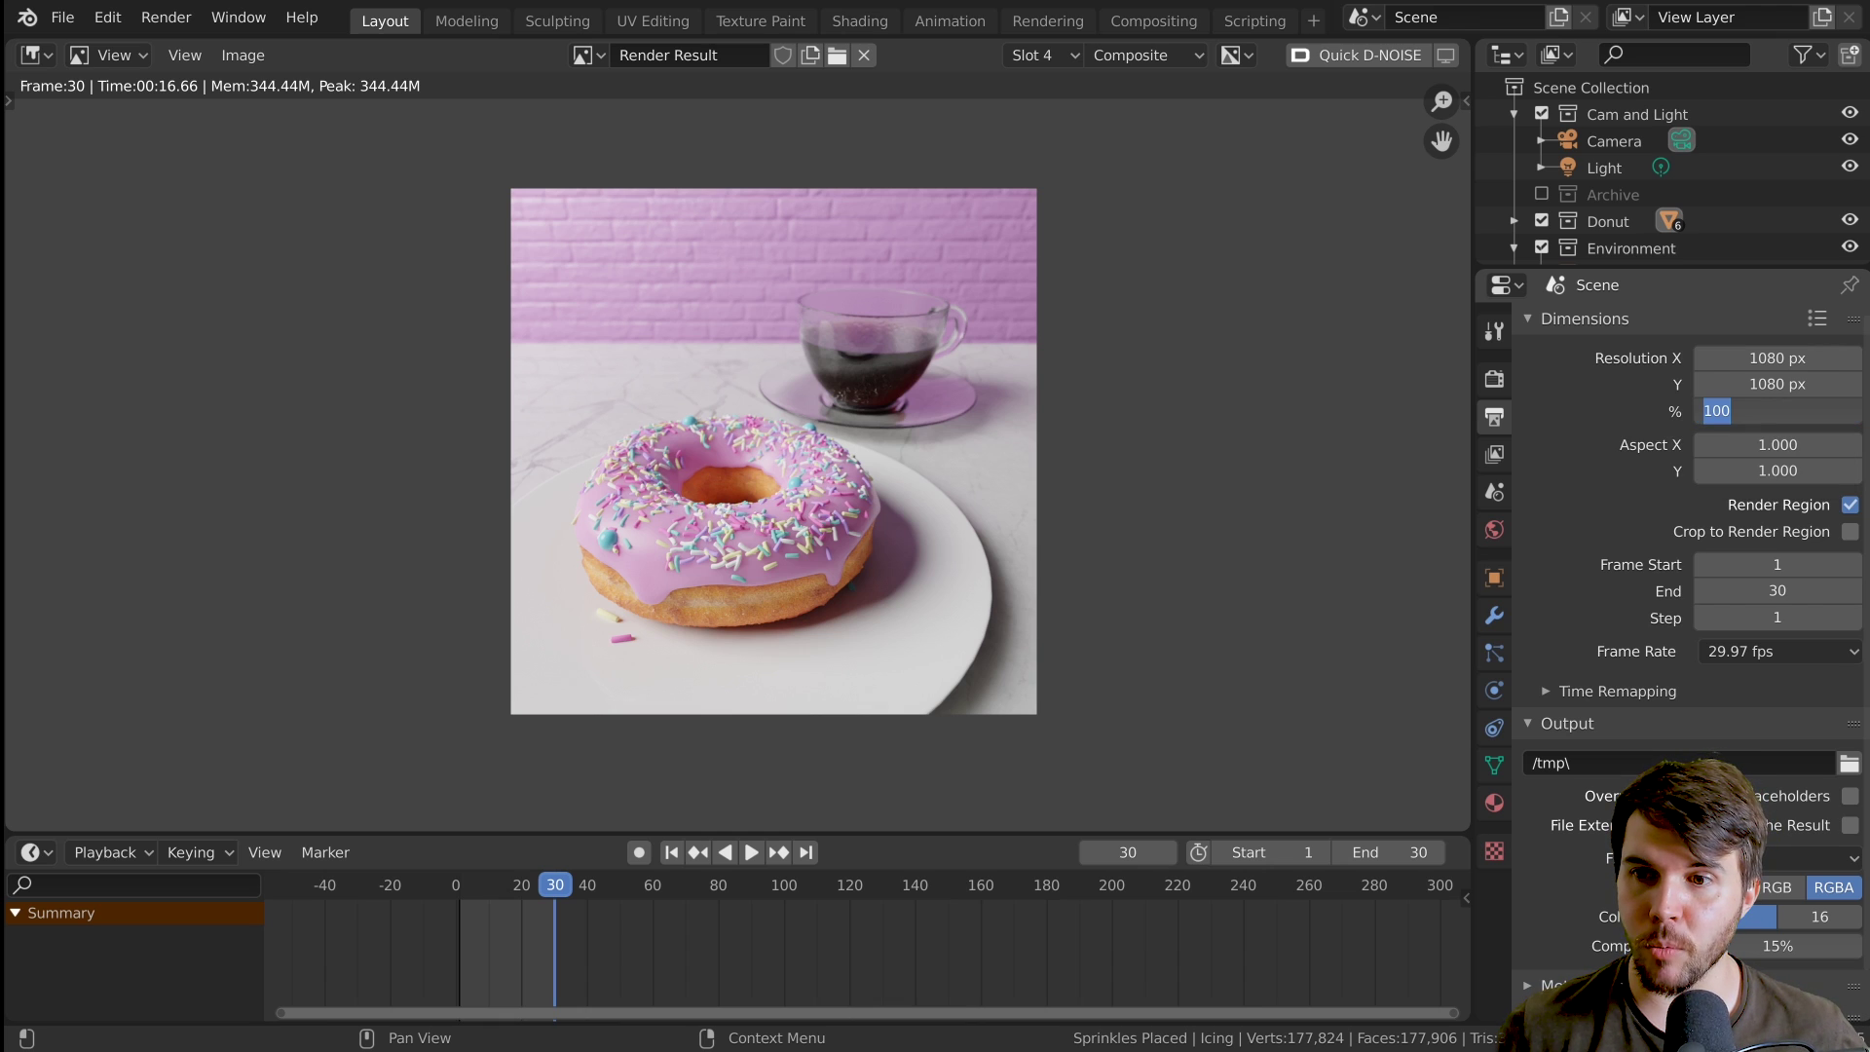
{"action": "type", "text": "200"}
{"action": "key", "text": "Return"}
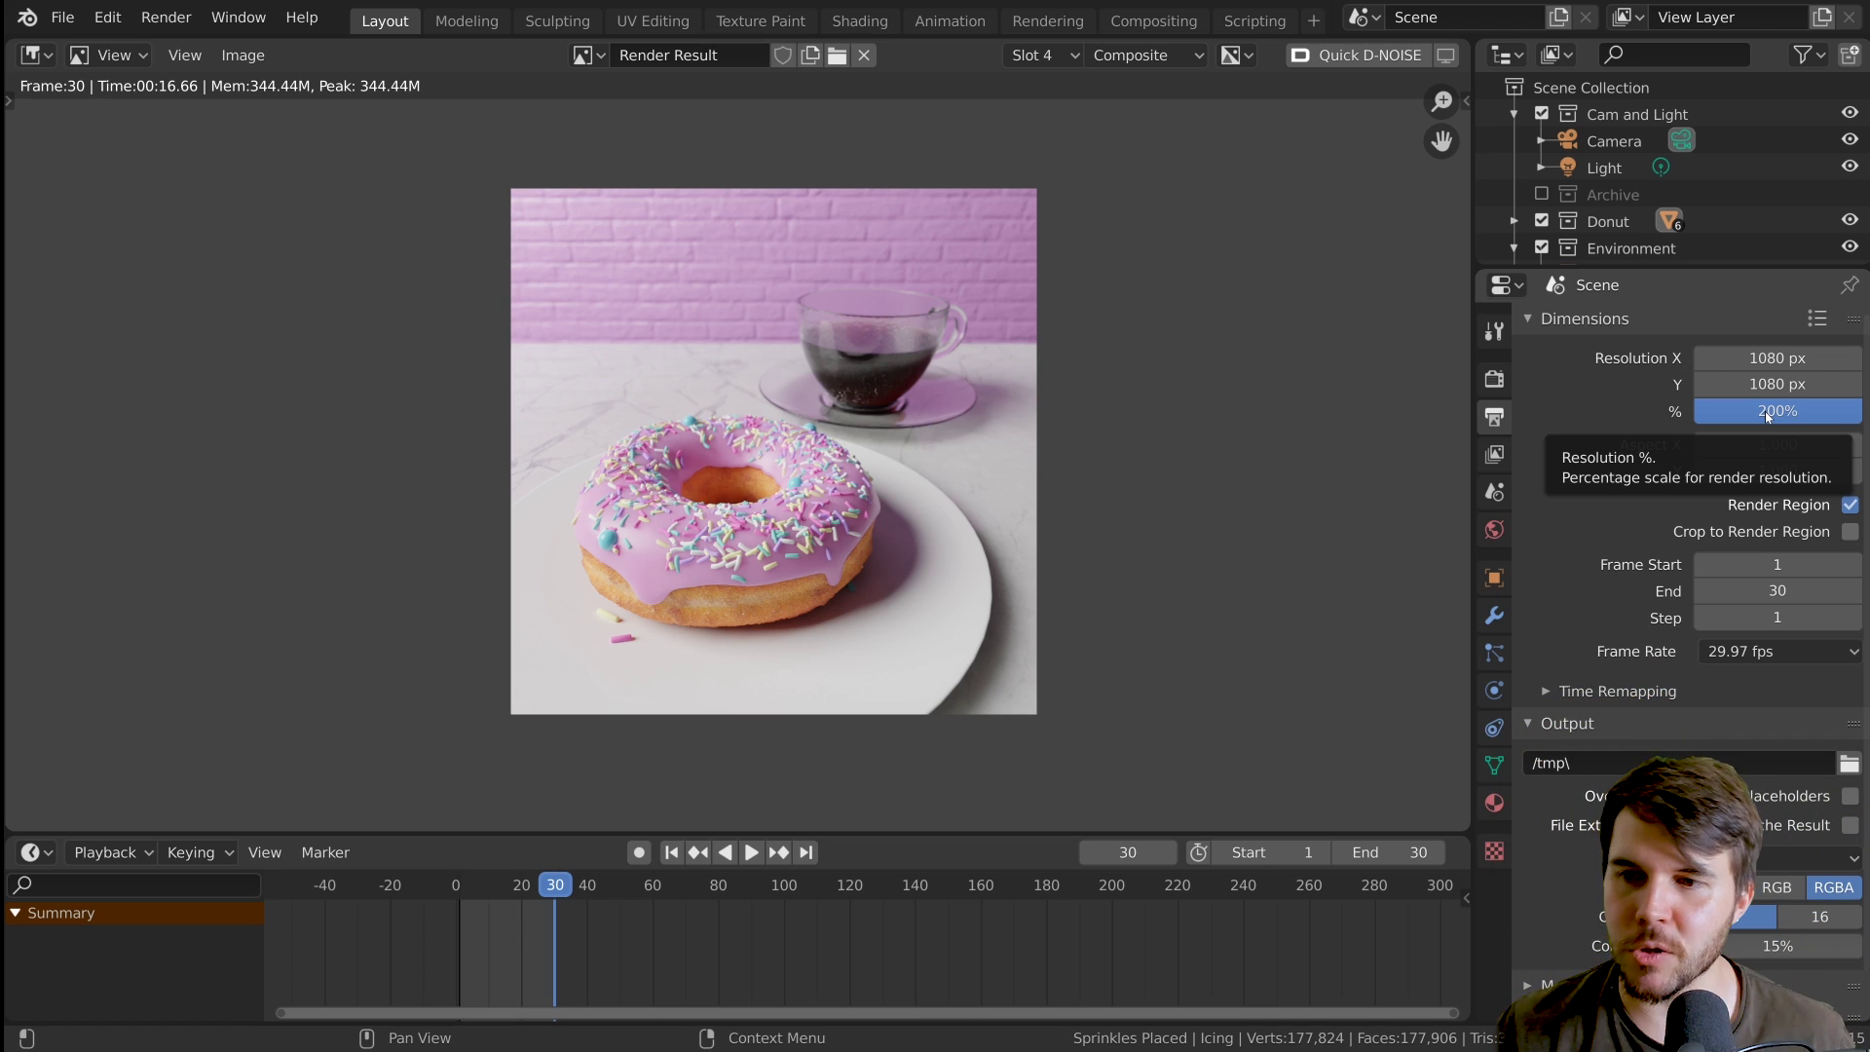
{"action": "left_click", "coordinate": [1767, 412]}
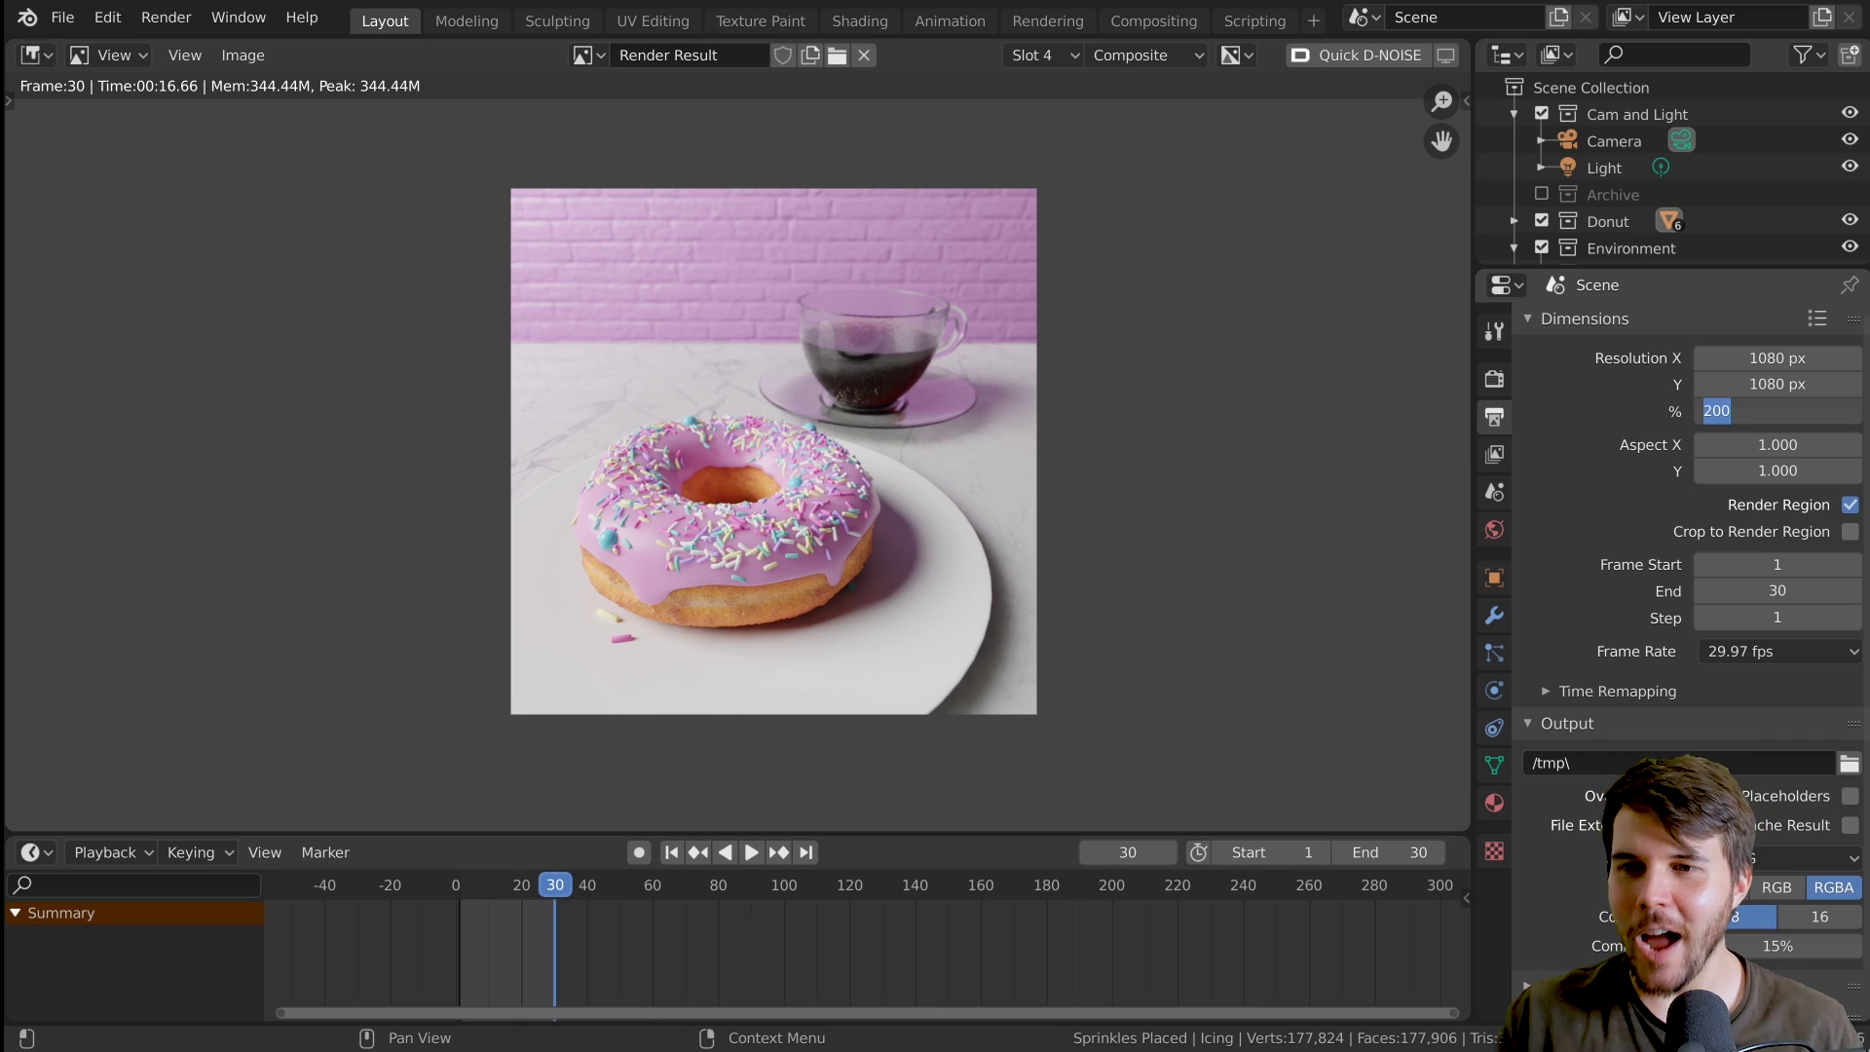
{"action": "type", "text": "50"}
{"action": "key", "text": "Return"}
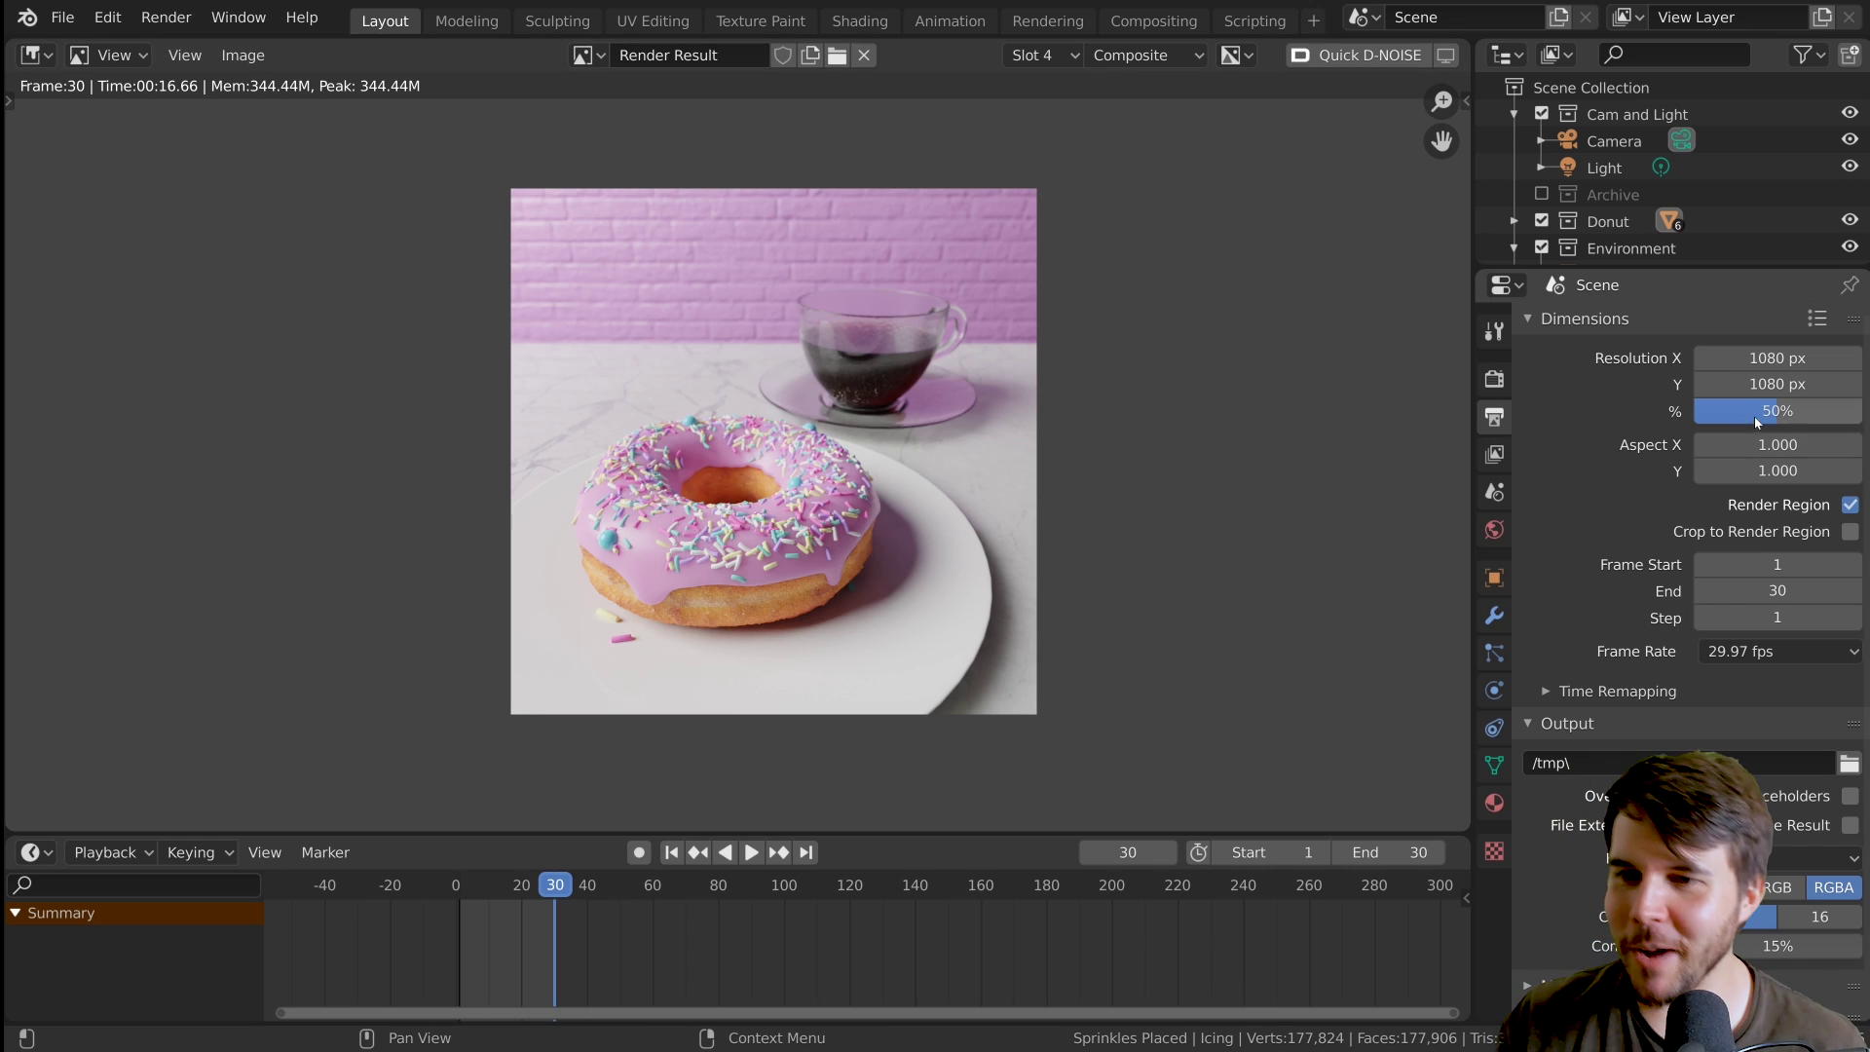
{"action": "left_click_drag", "start_coordinate": [1755, 417], "coordinate": [1865, 417]}
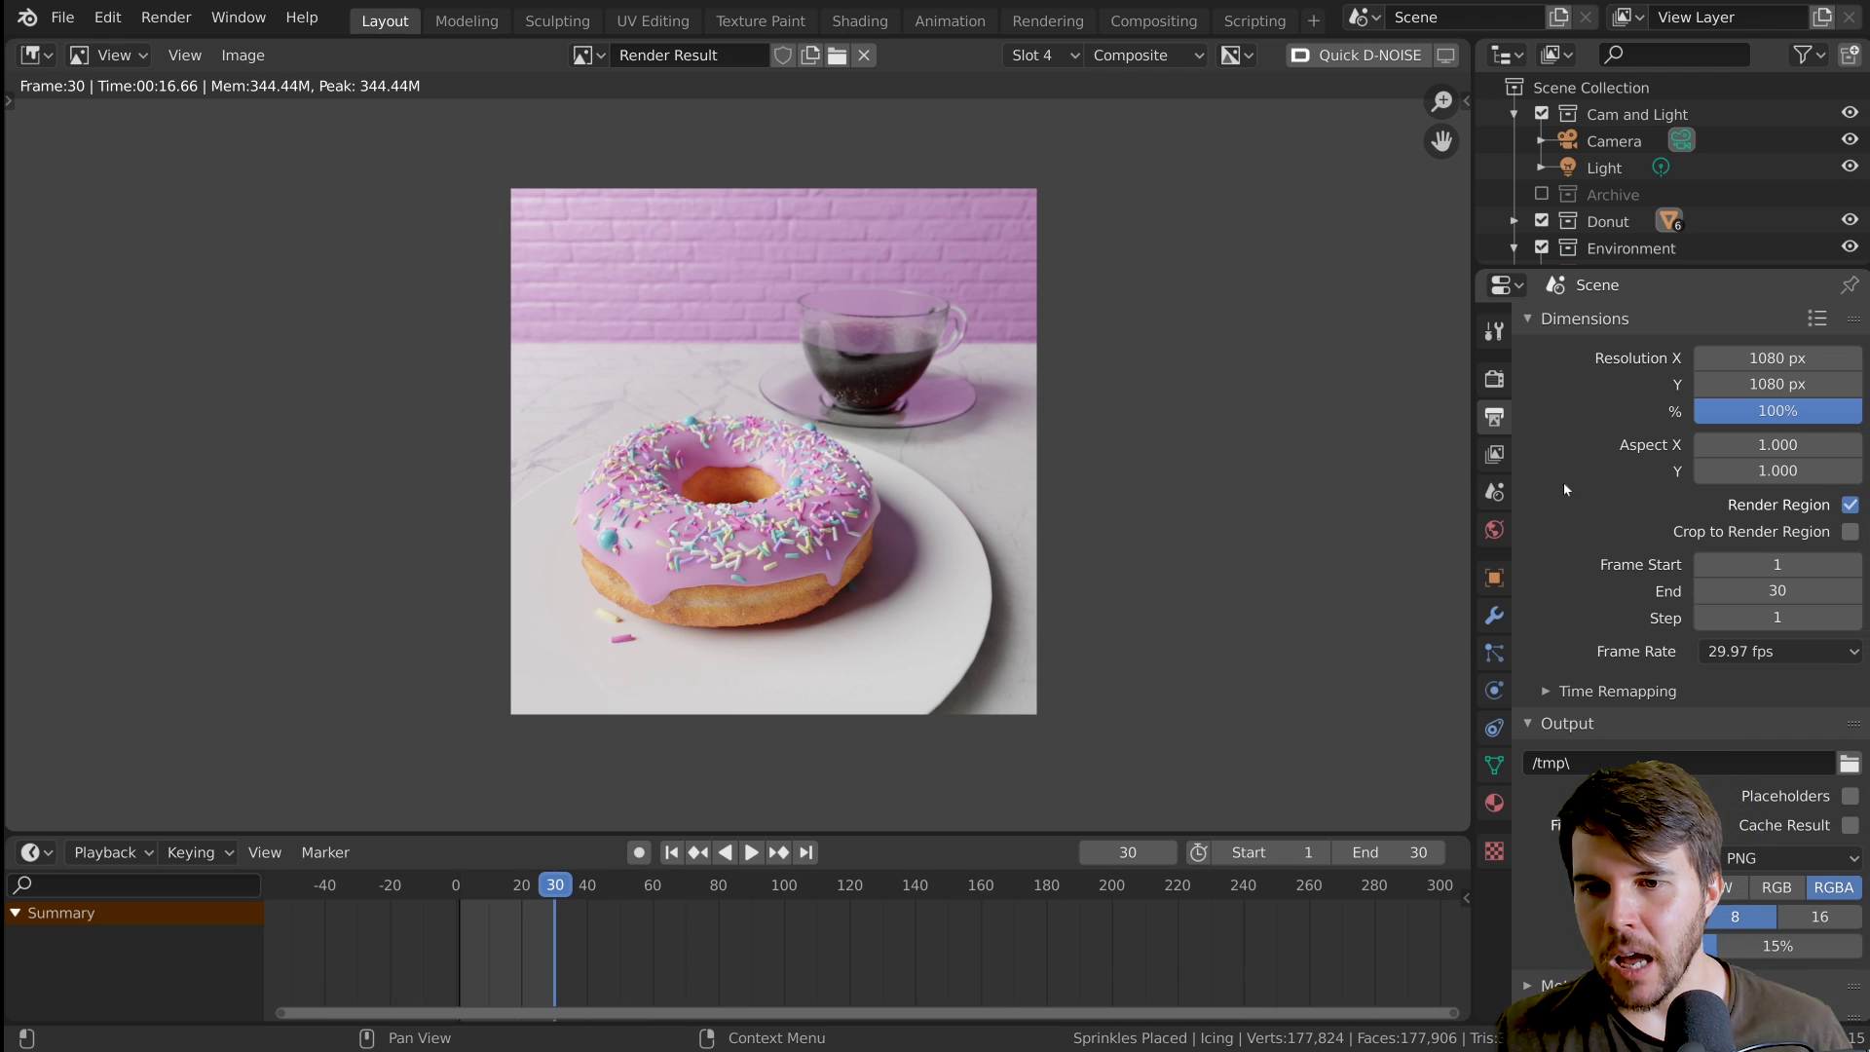
{"action": "left_click", "coordinate": [1494, 379]}
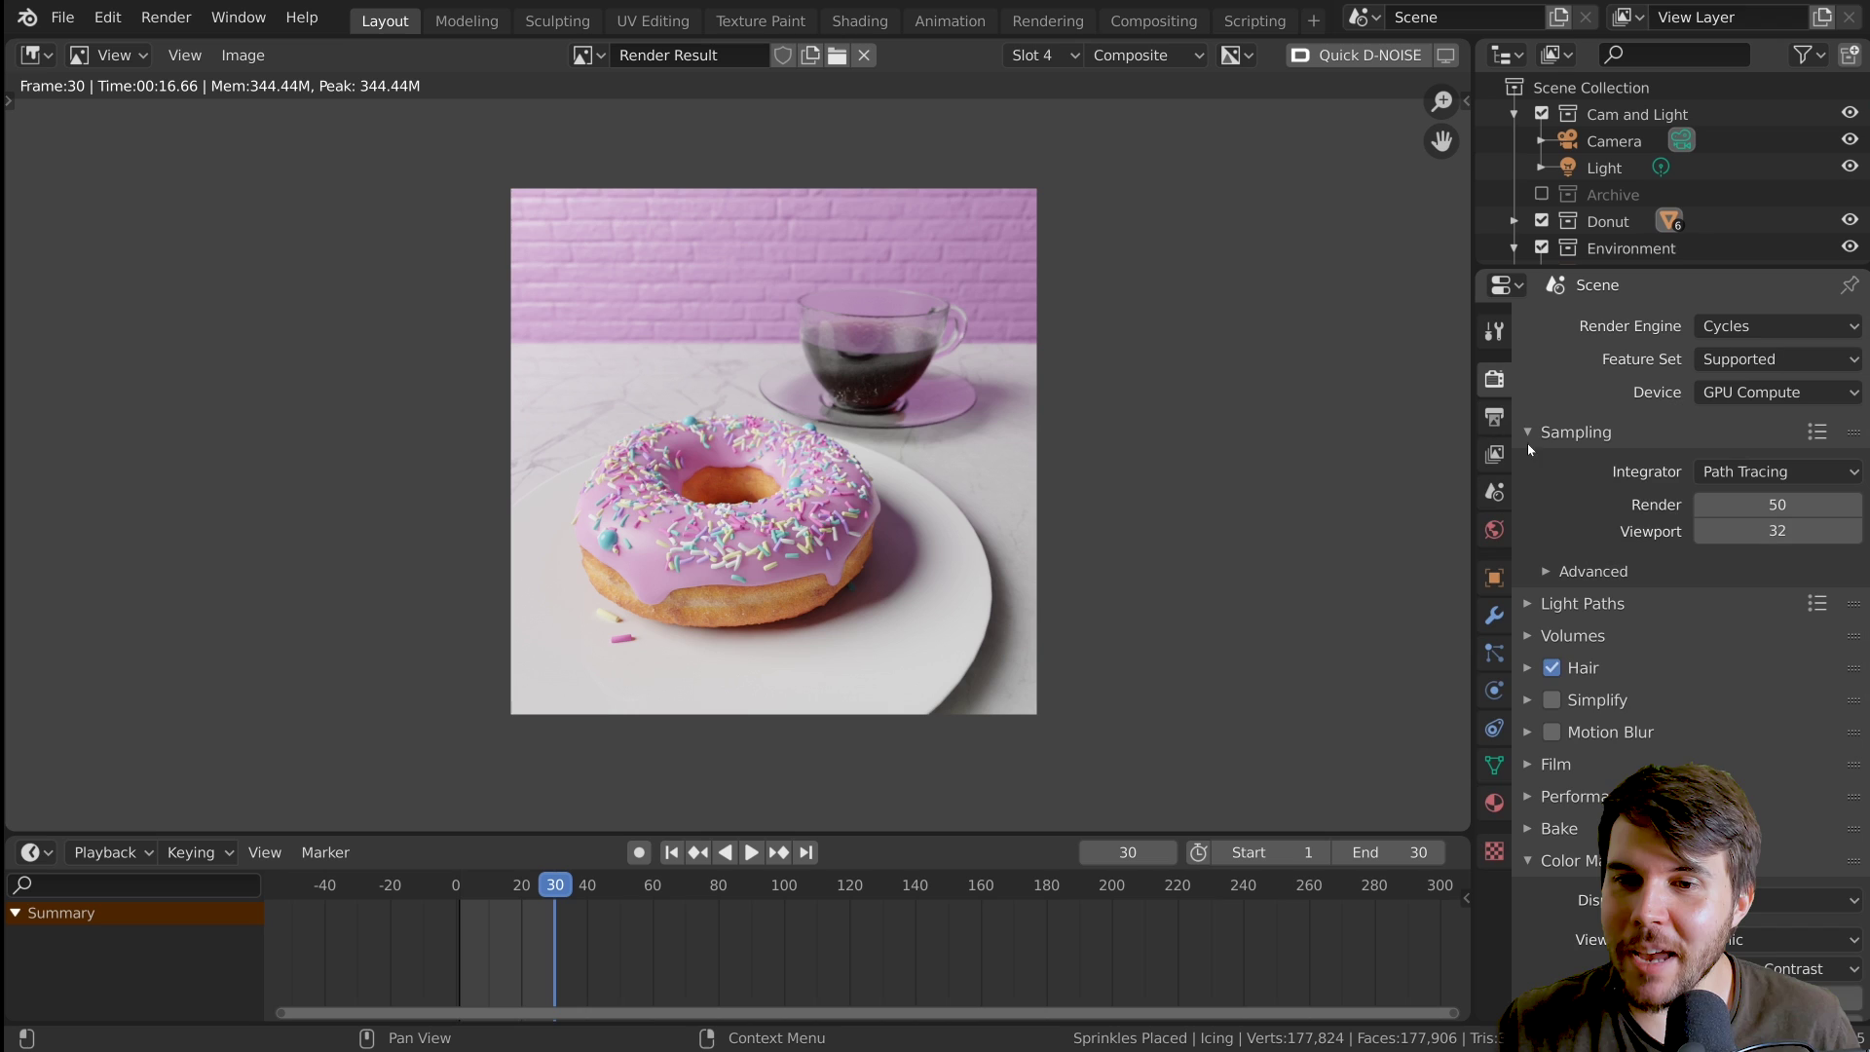
{"action": "left_click", "coordinate": [1498, 456]}
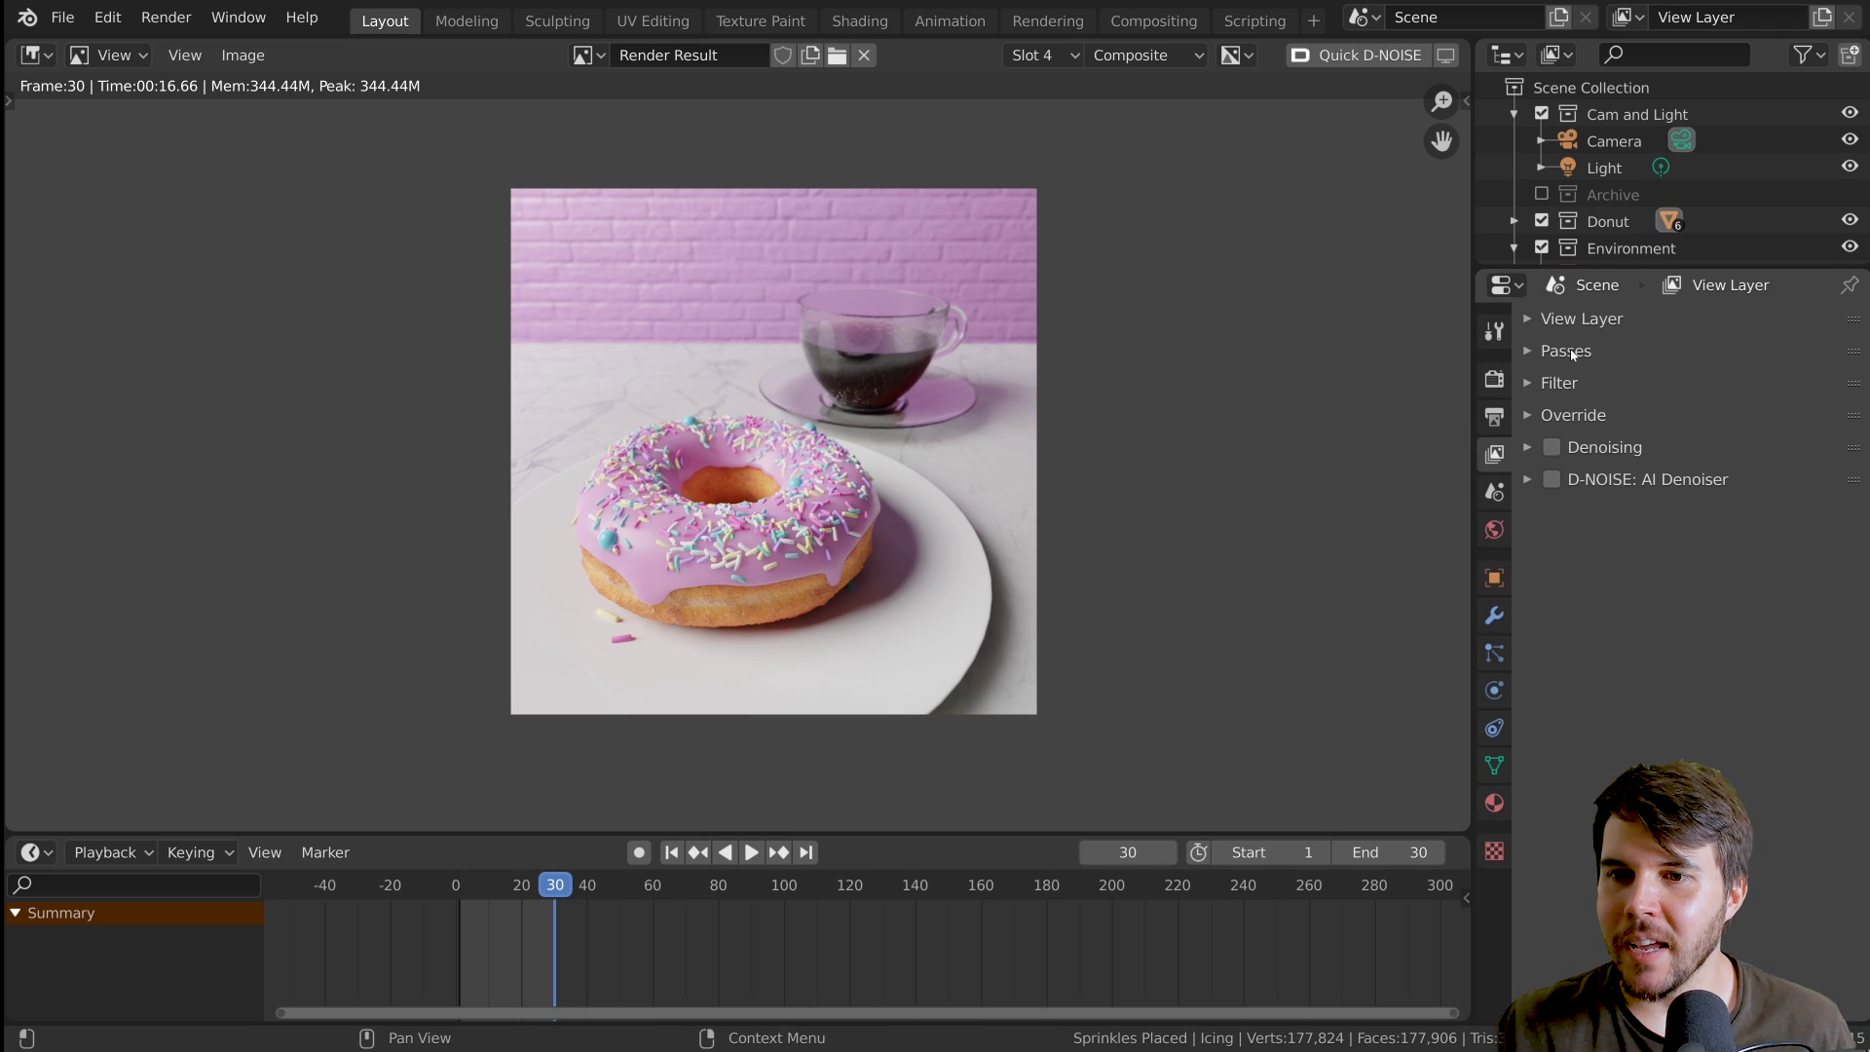
{"action": "left_click", "coordinate": [1493, 493]}
{"action": "left_click", "coordinate": [1485, 419]}
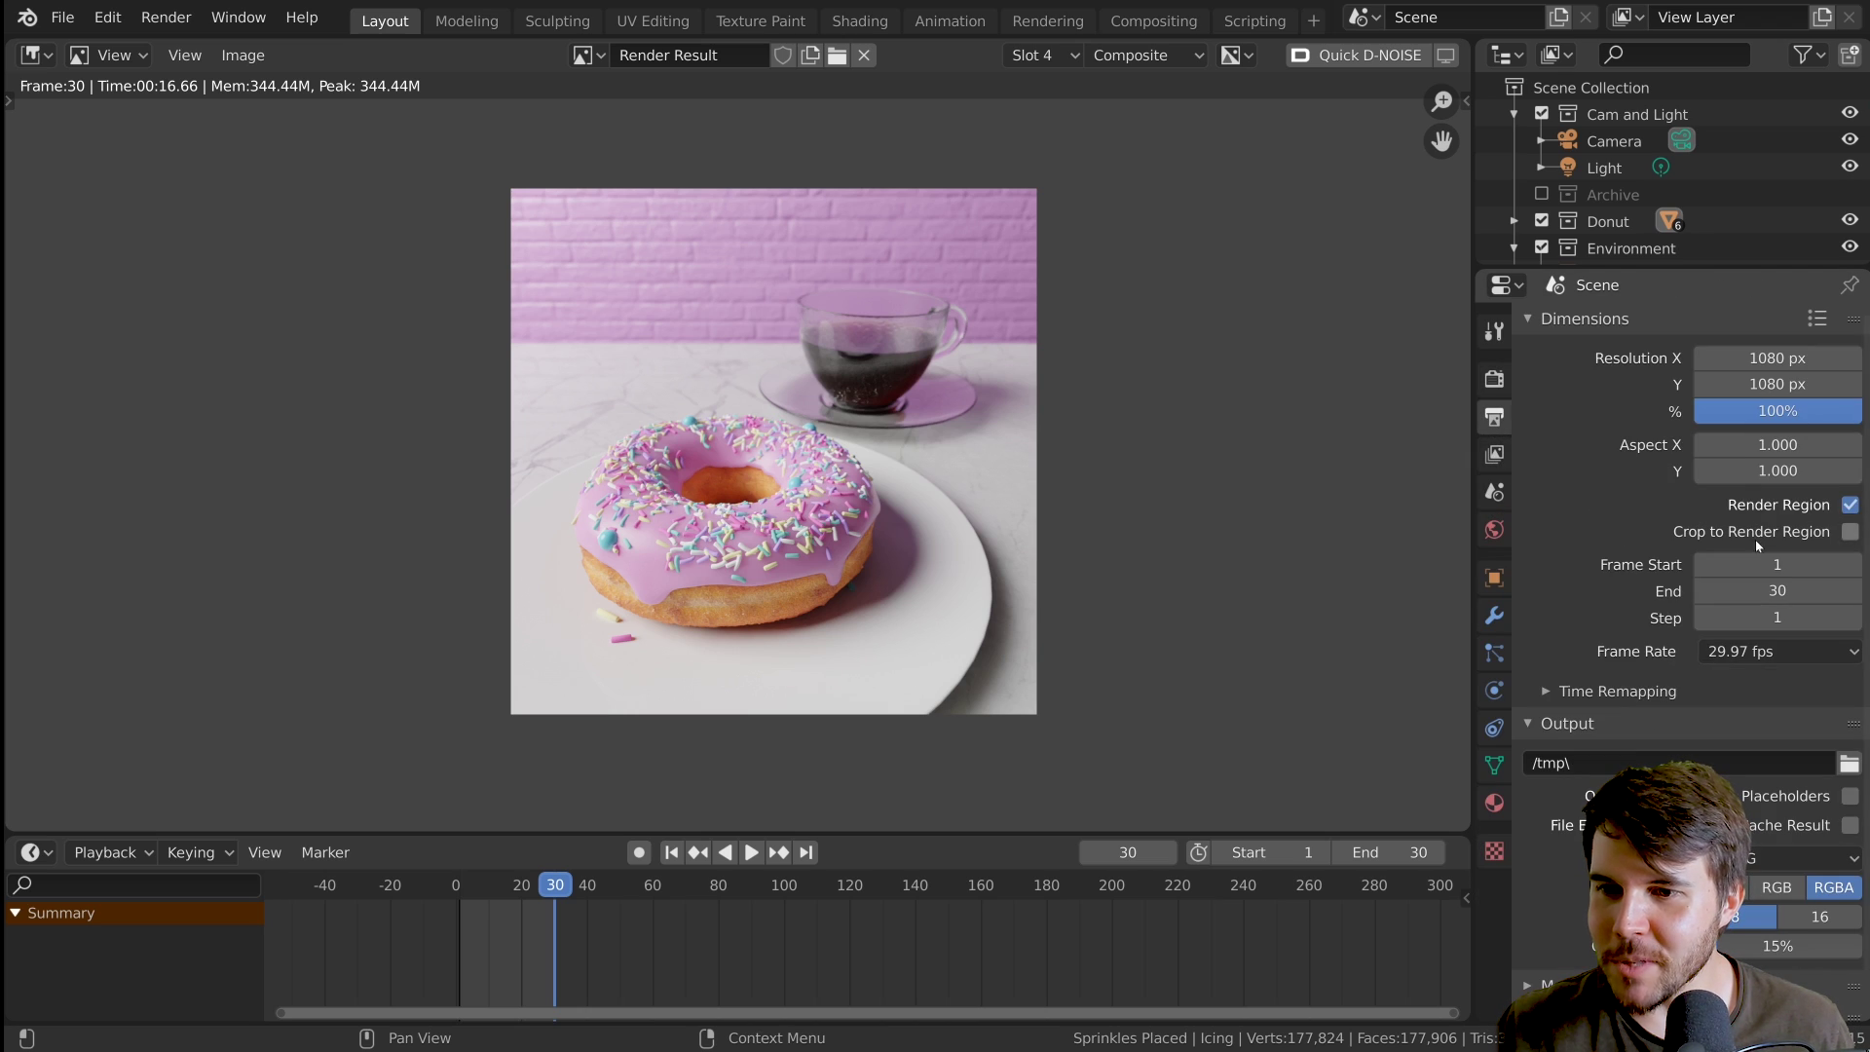
{"action": "left_click", "coordinate": [1757, 651]}
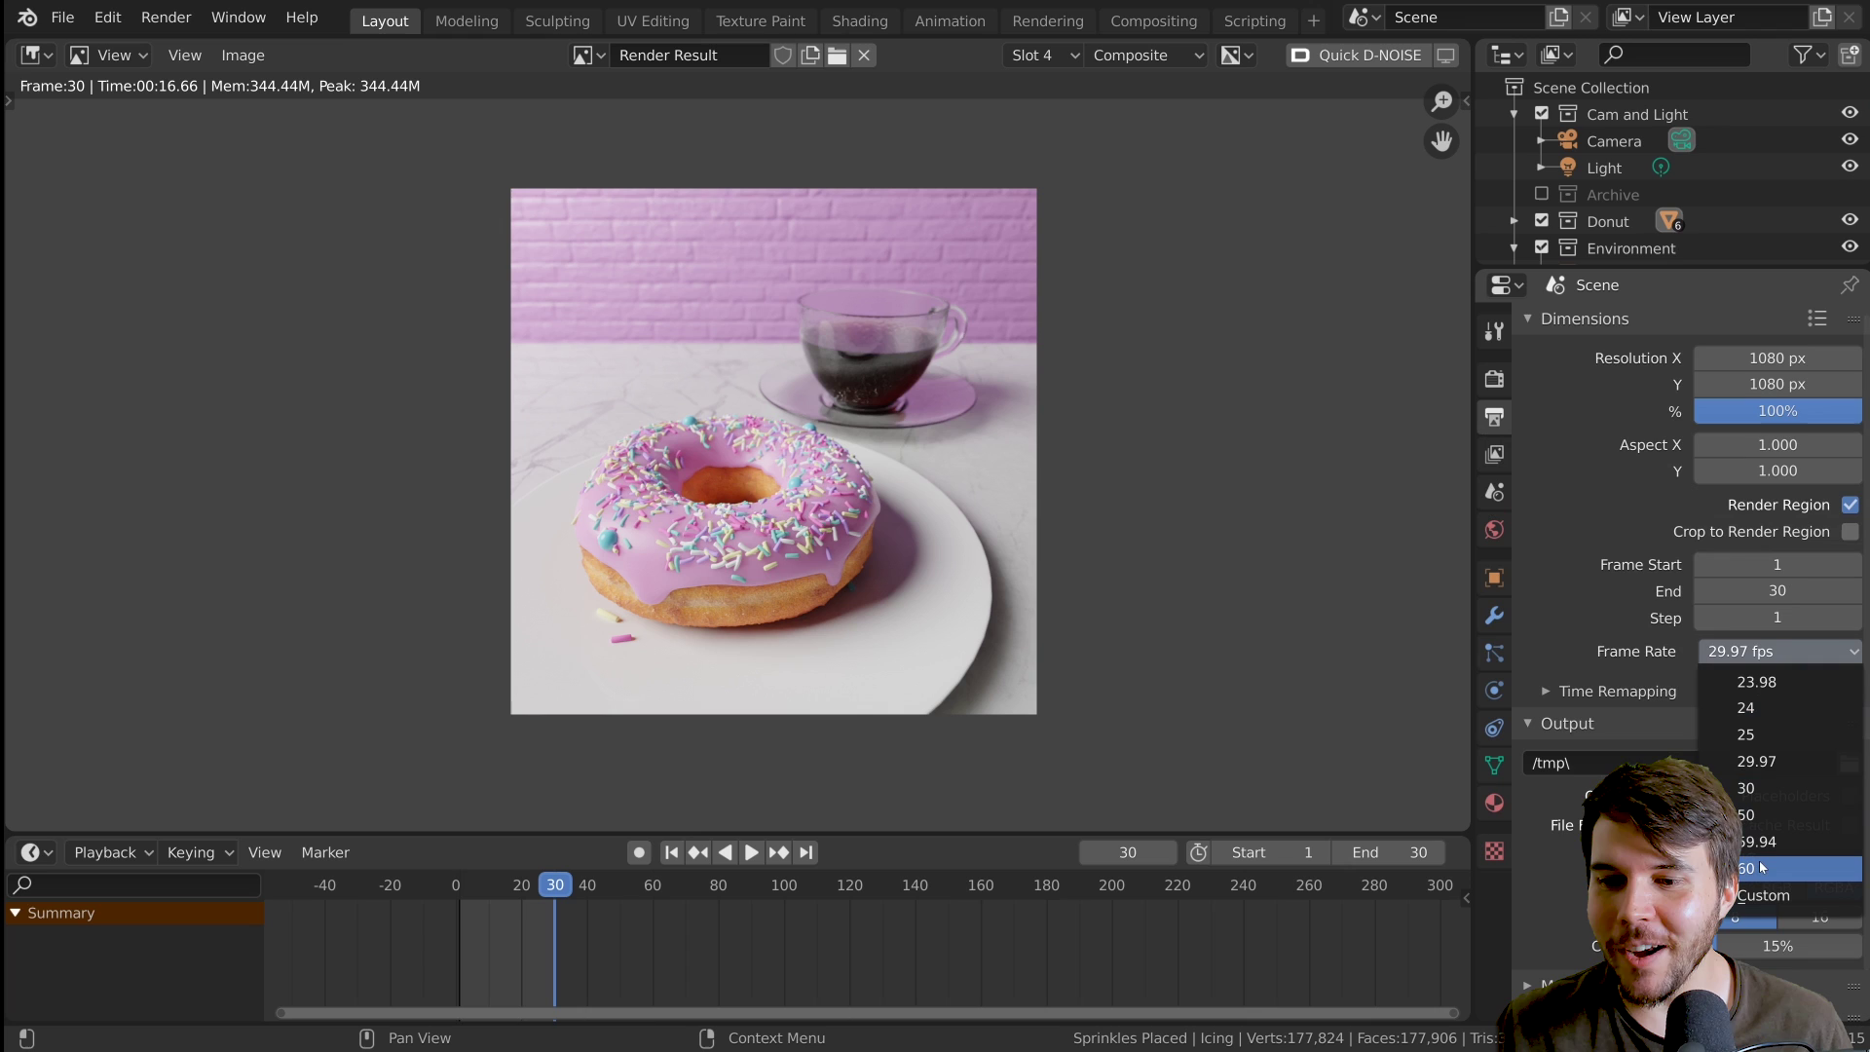
{"action": "left_click", "coordinate": [1758, 760]}
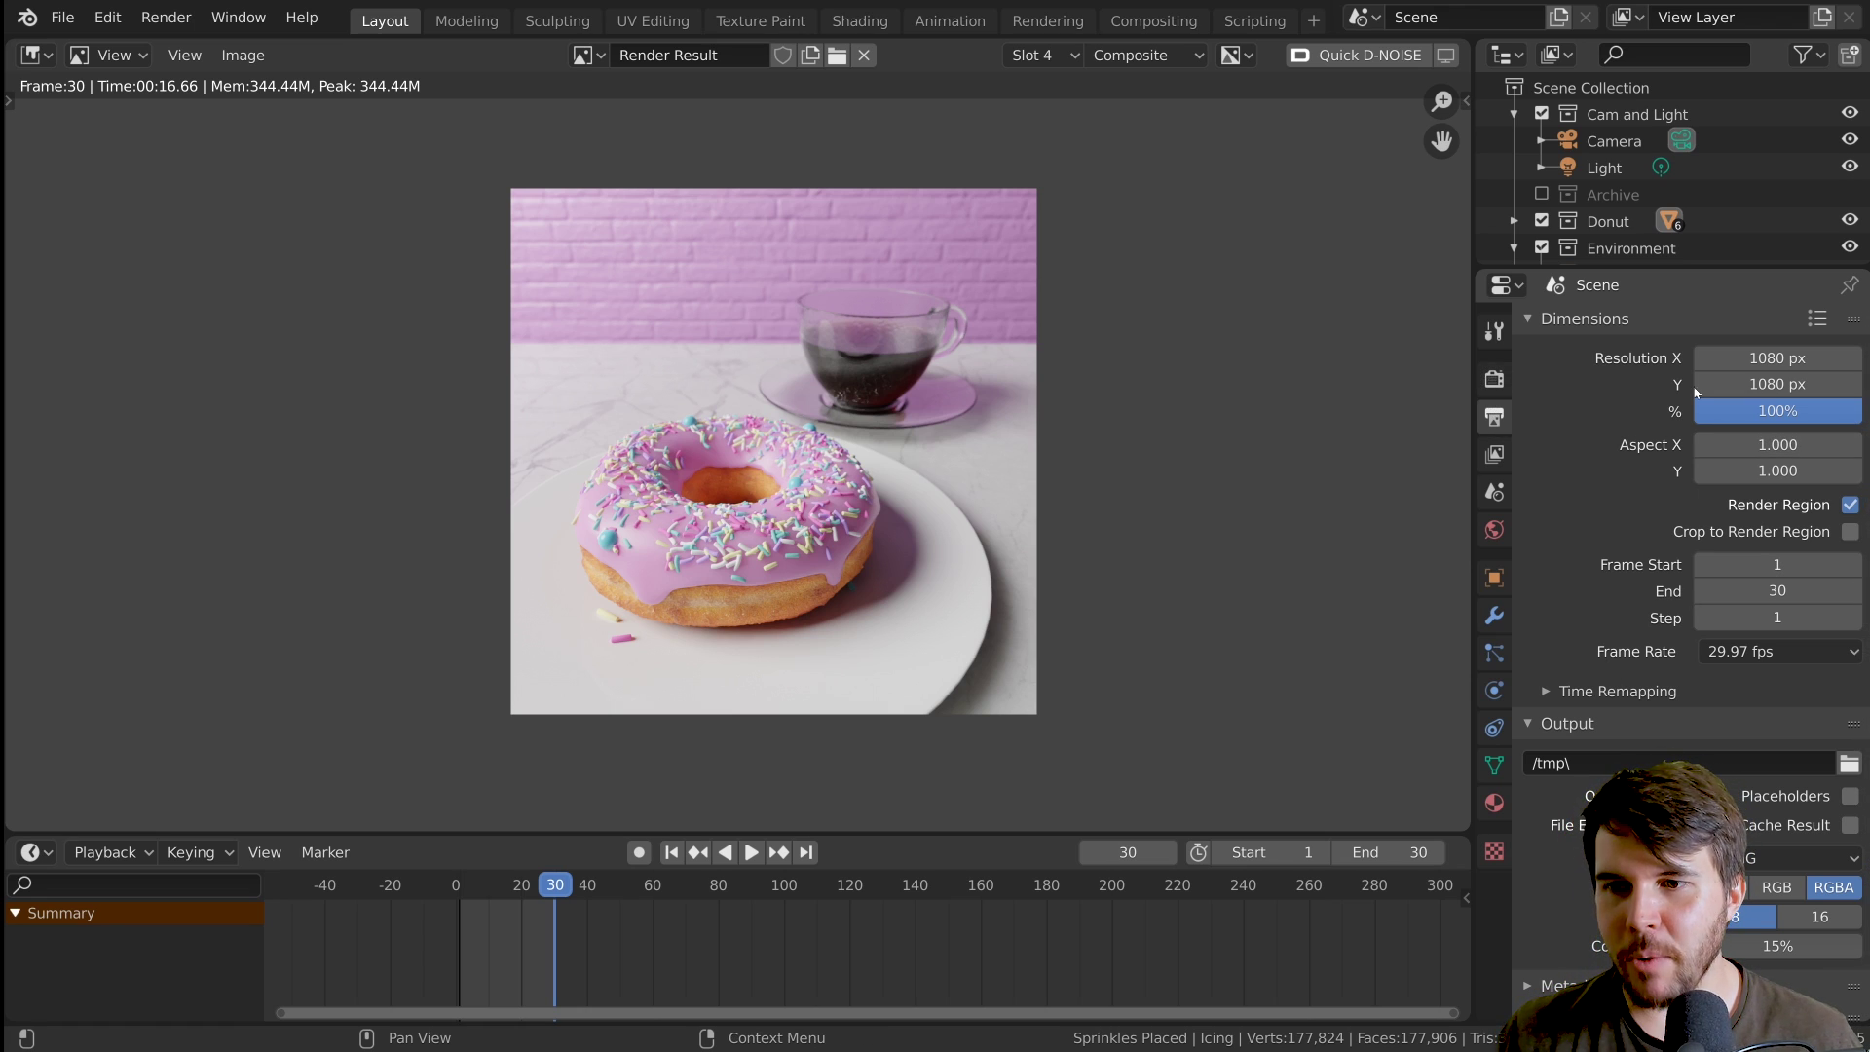
- Open and reposition the Preferences window, then re-render the current frame with F12
{"action": "left_click", "coordinate": [107, 16]}
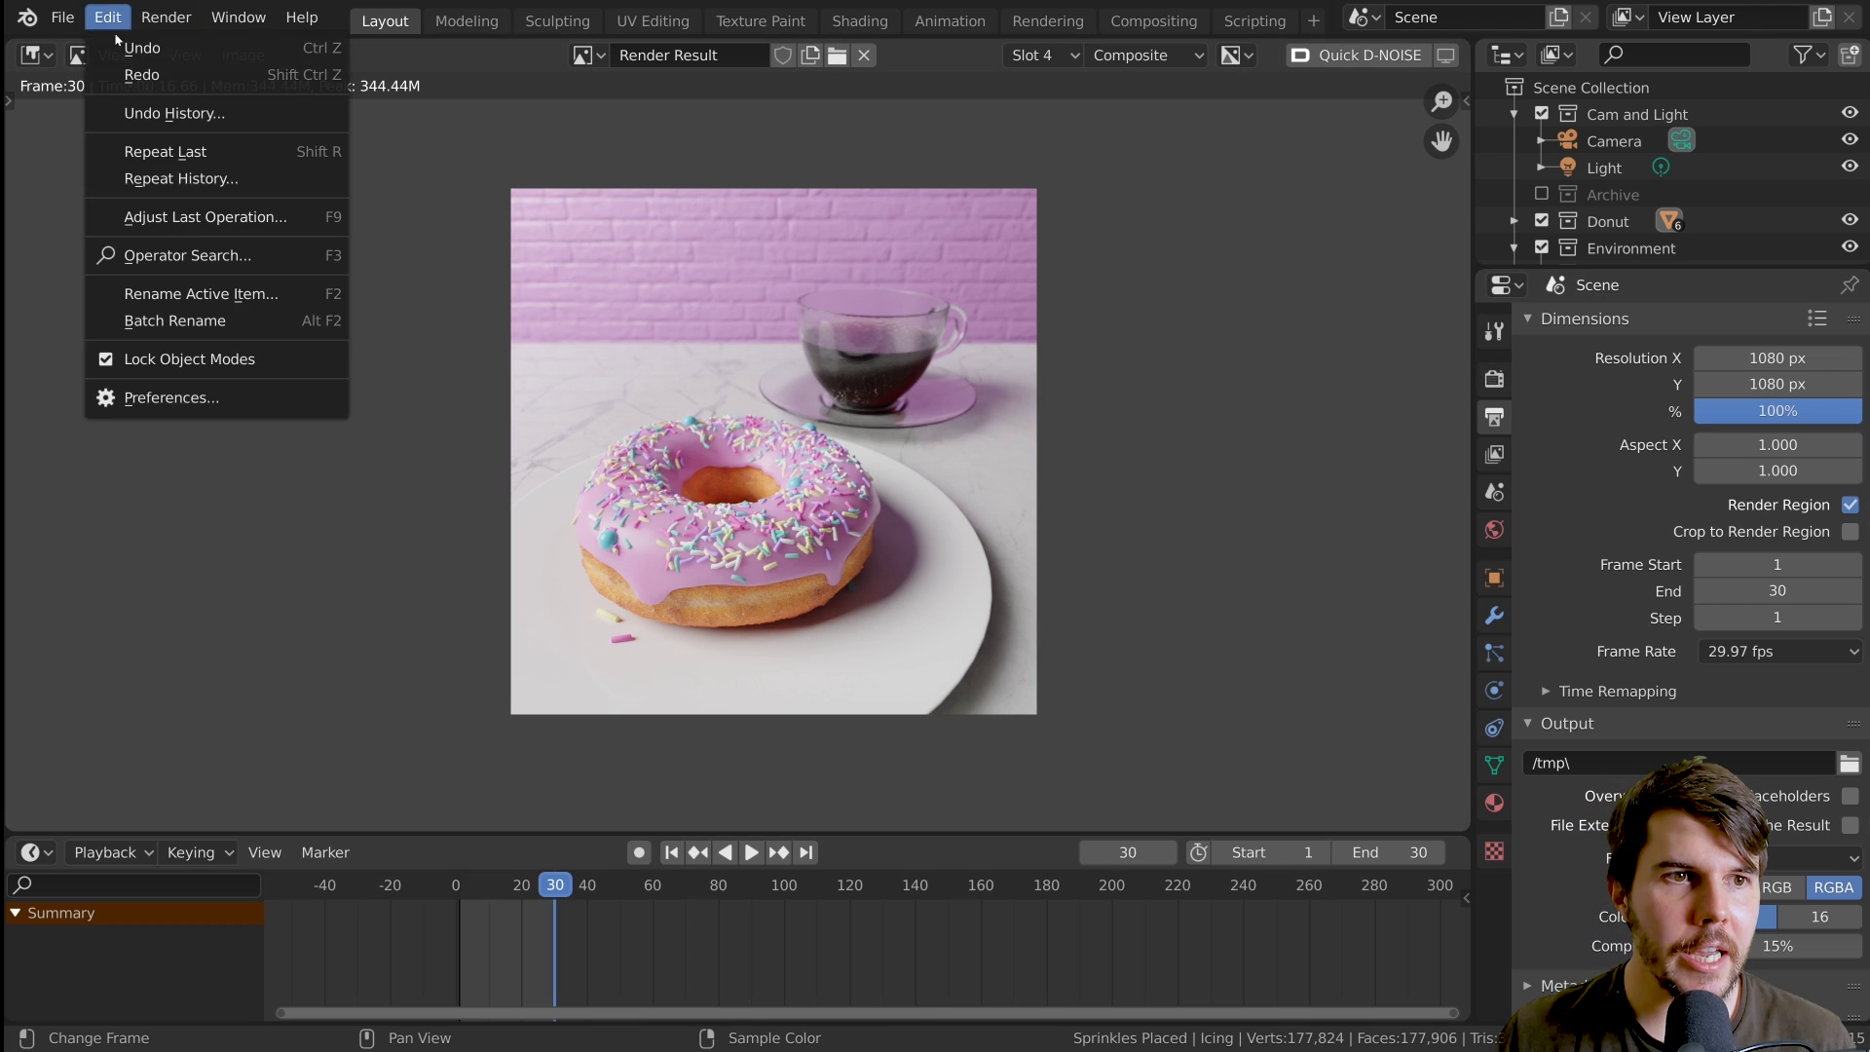
{"action": "left_click", "coordinate": [207, 399]}
{"action": "left_click_drag", "start_coordinate": [555, 86], "coordinate": [805, 114]}
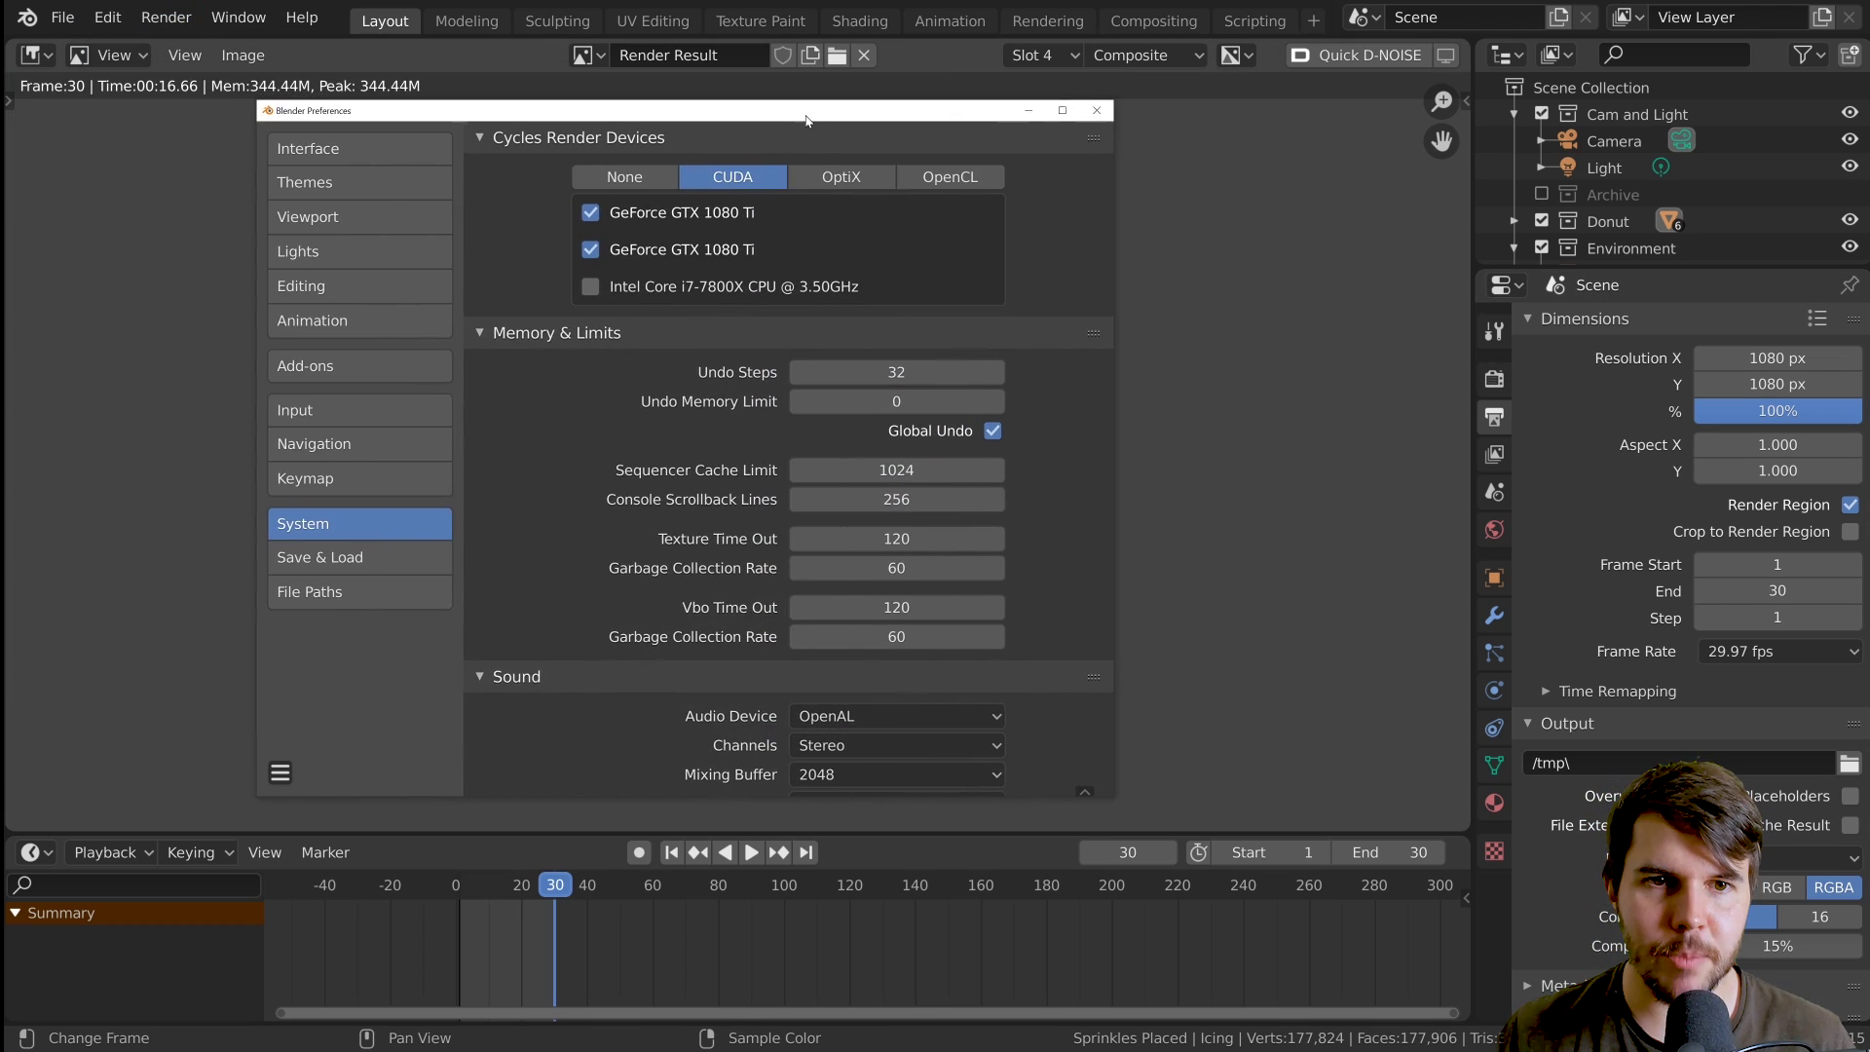
{"action": "left_click_drag", "start_coordinate": [506, 110], "coordinate": [745, 133]}
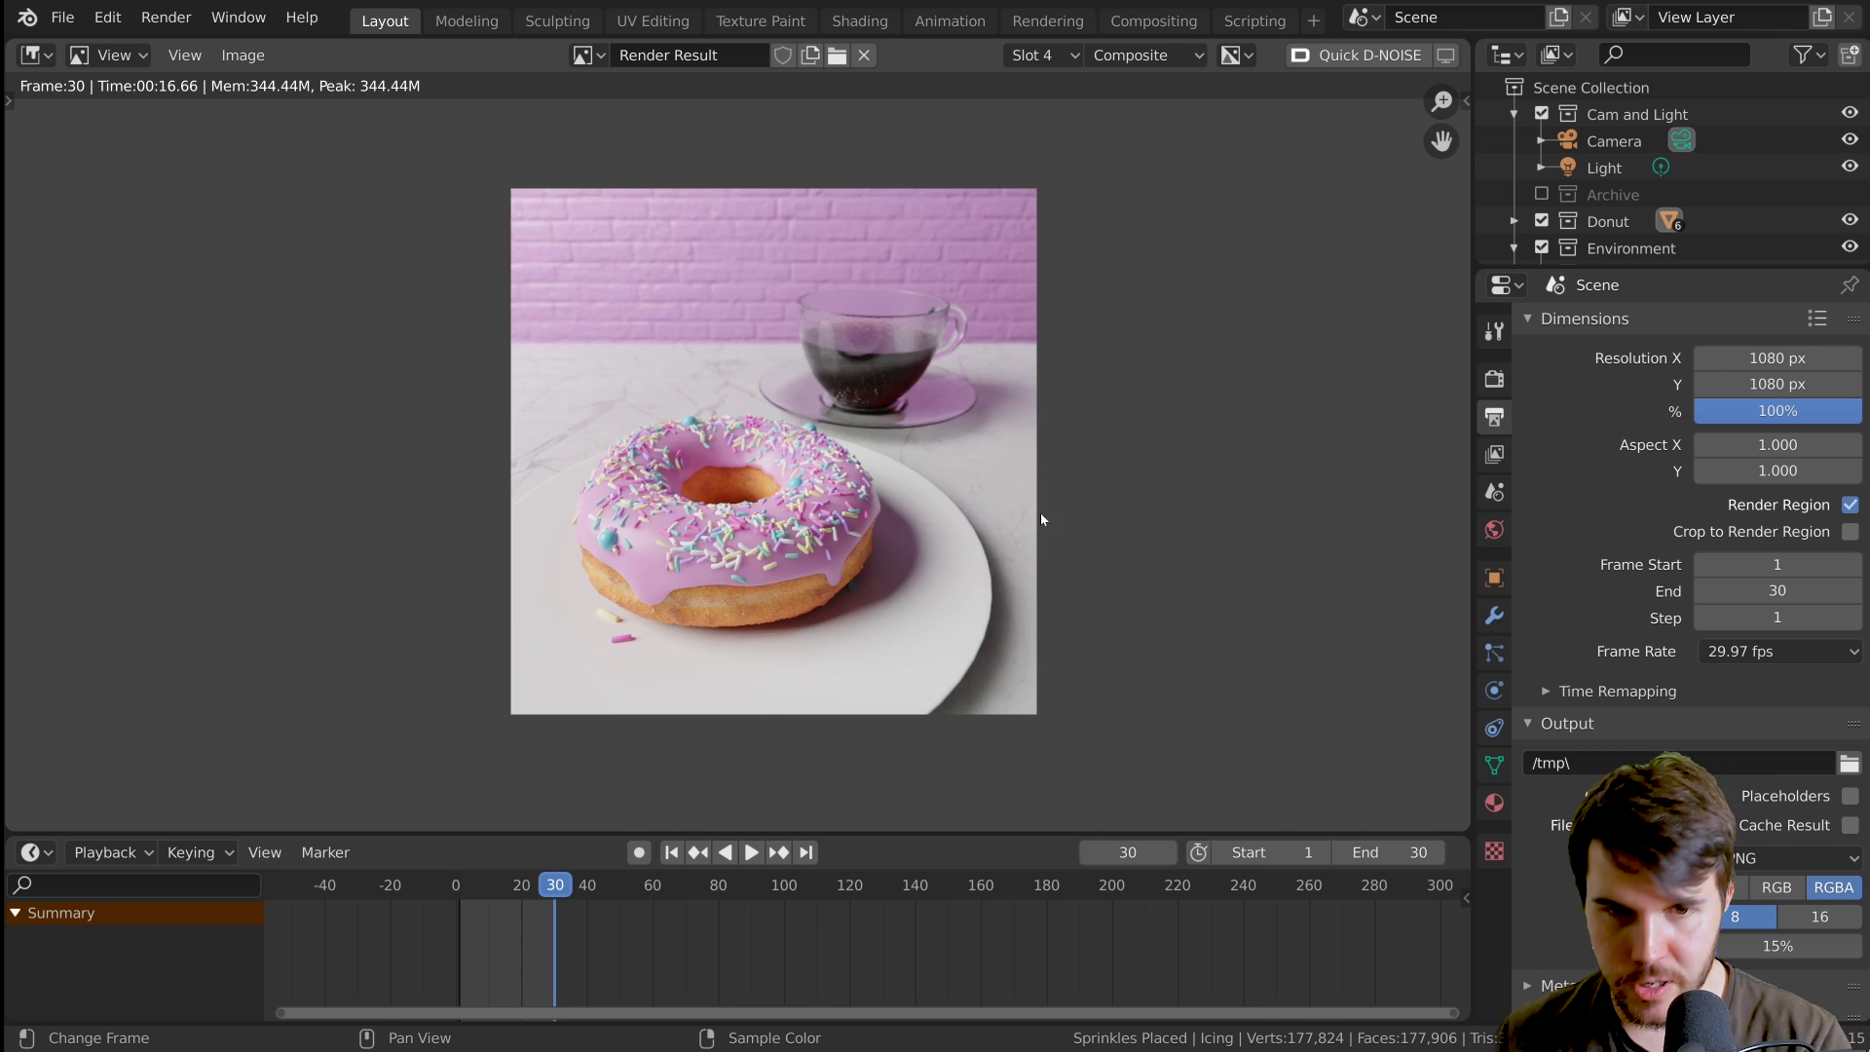
{"action": "key", "text": "F12"}
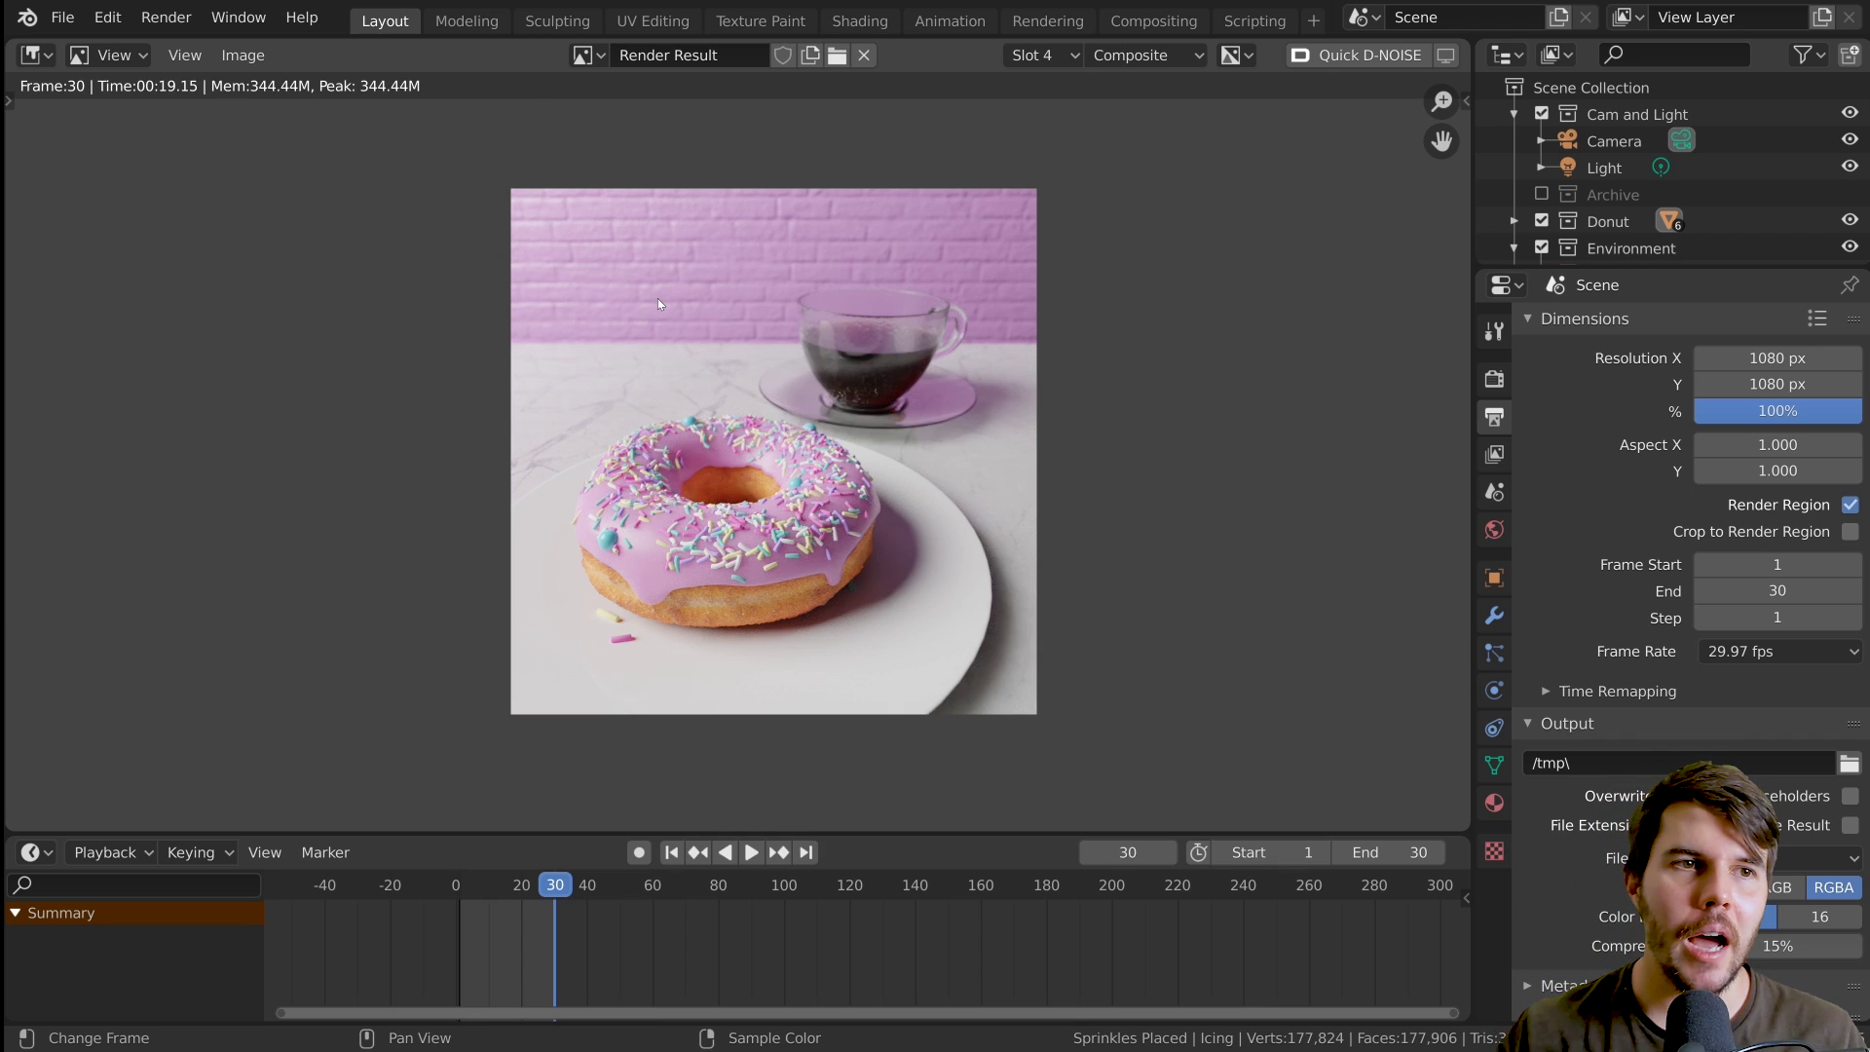
- Open and close Preferences, and collapse then re-expand the Dimensions panel
{"action": "left_click", "coordinate": [107, 17]}
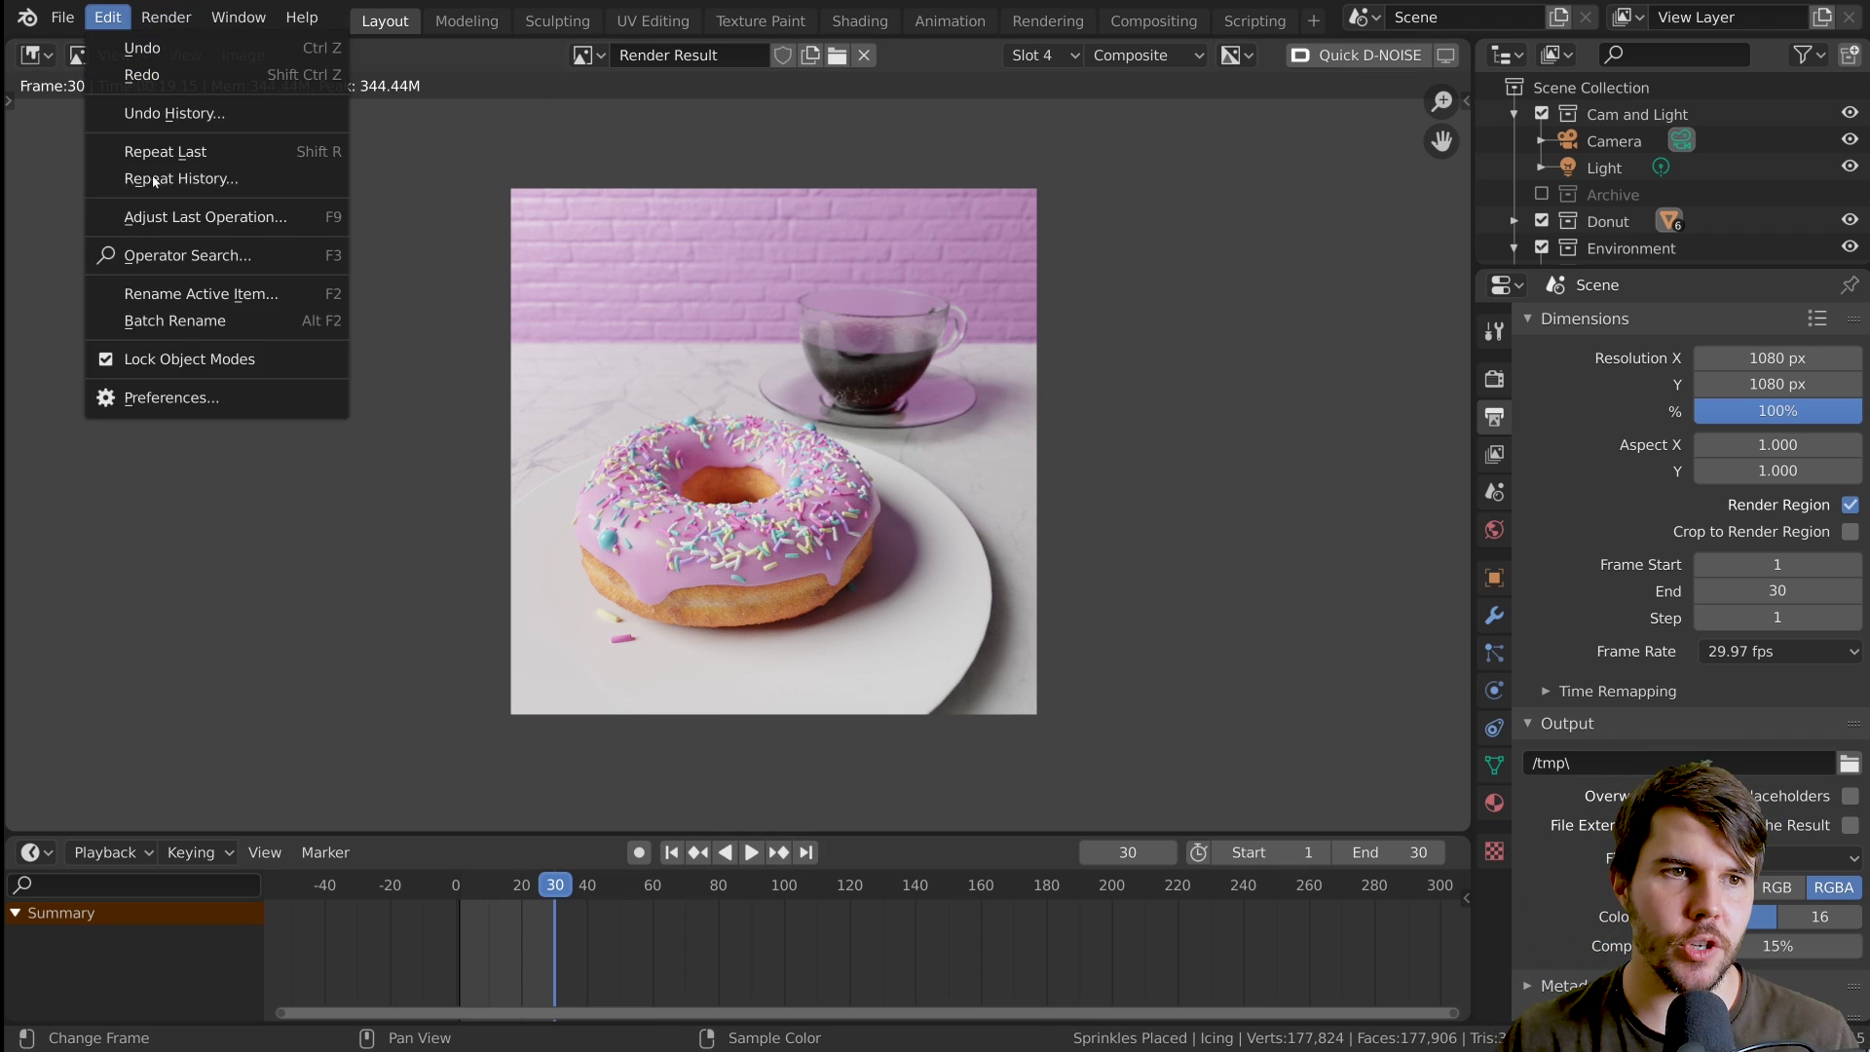
{"action": "left_click", "coordinate": [172, 397]}
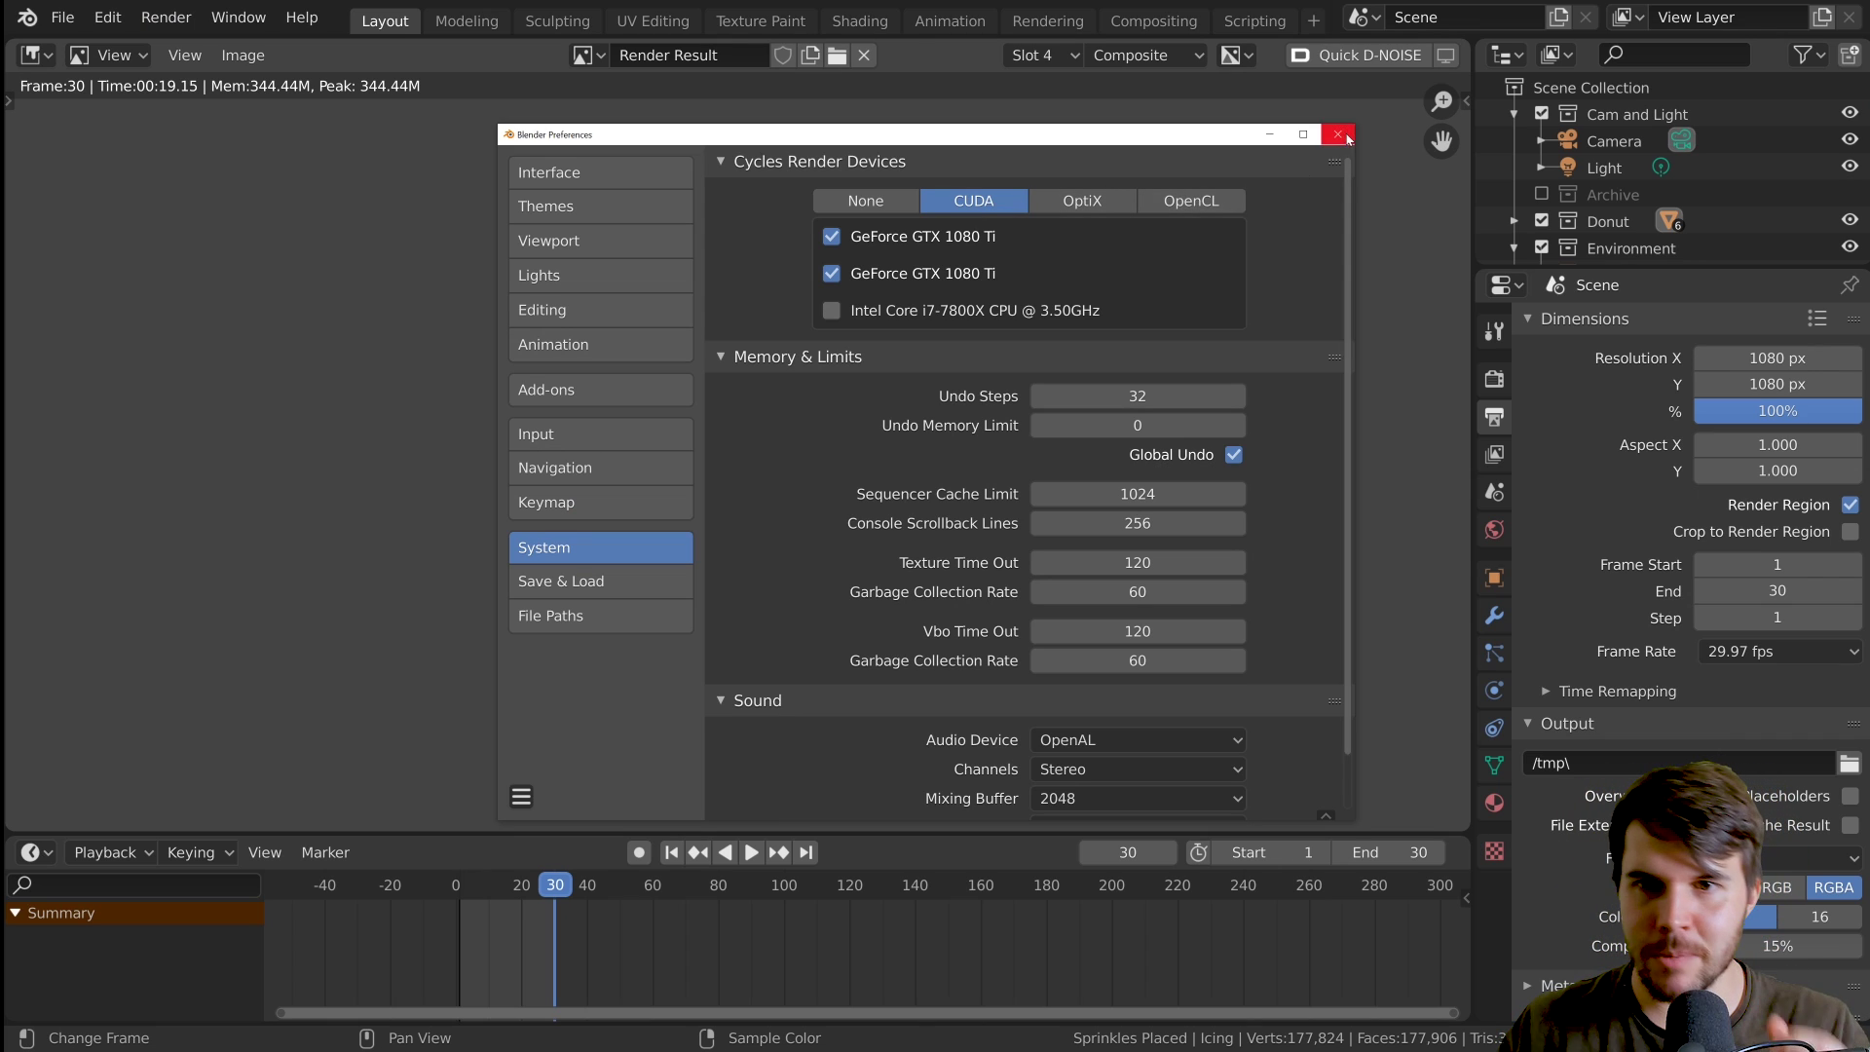
{"action": "left_click", "coordinate": [1345, 136]}
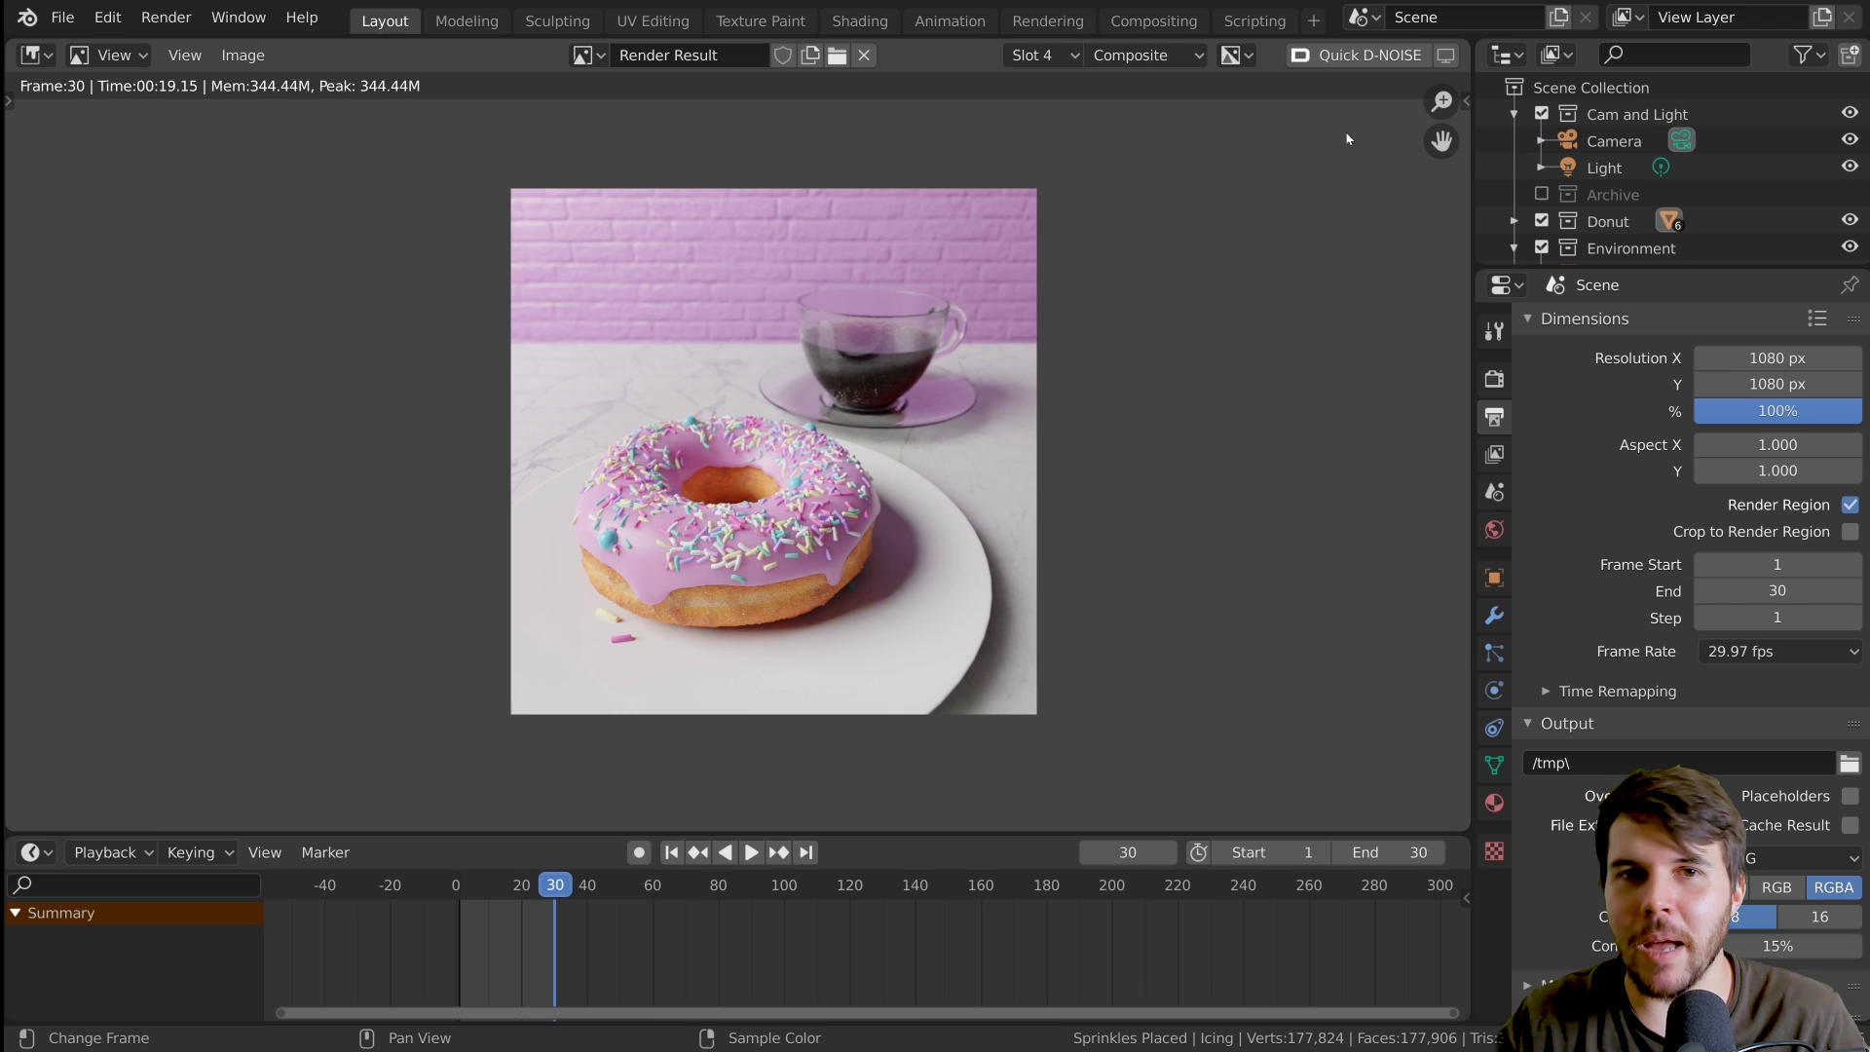
{"action": "left_click", "coordinate": [1582, 321]}
{"action": "left_click", "coordinate": [1583, 321]}
- Show the Render Properties Sampling panel, then switch to the Compositing workspace
{"action": "left_click", "coordinate": [1494, 379]}
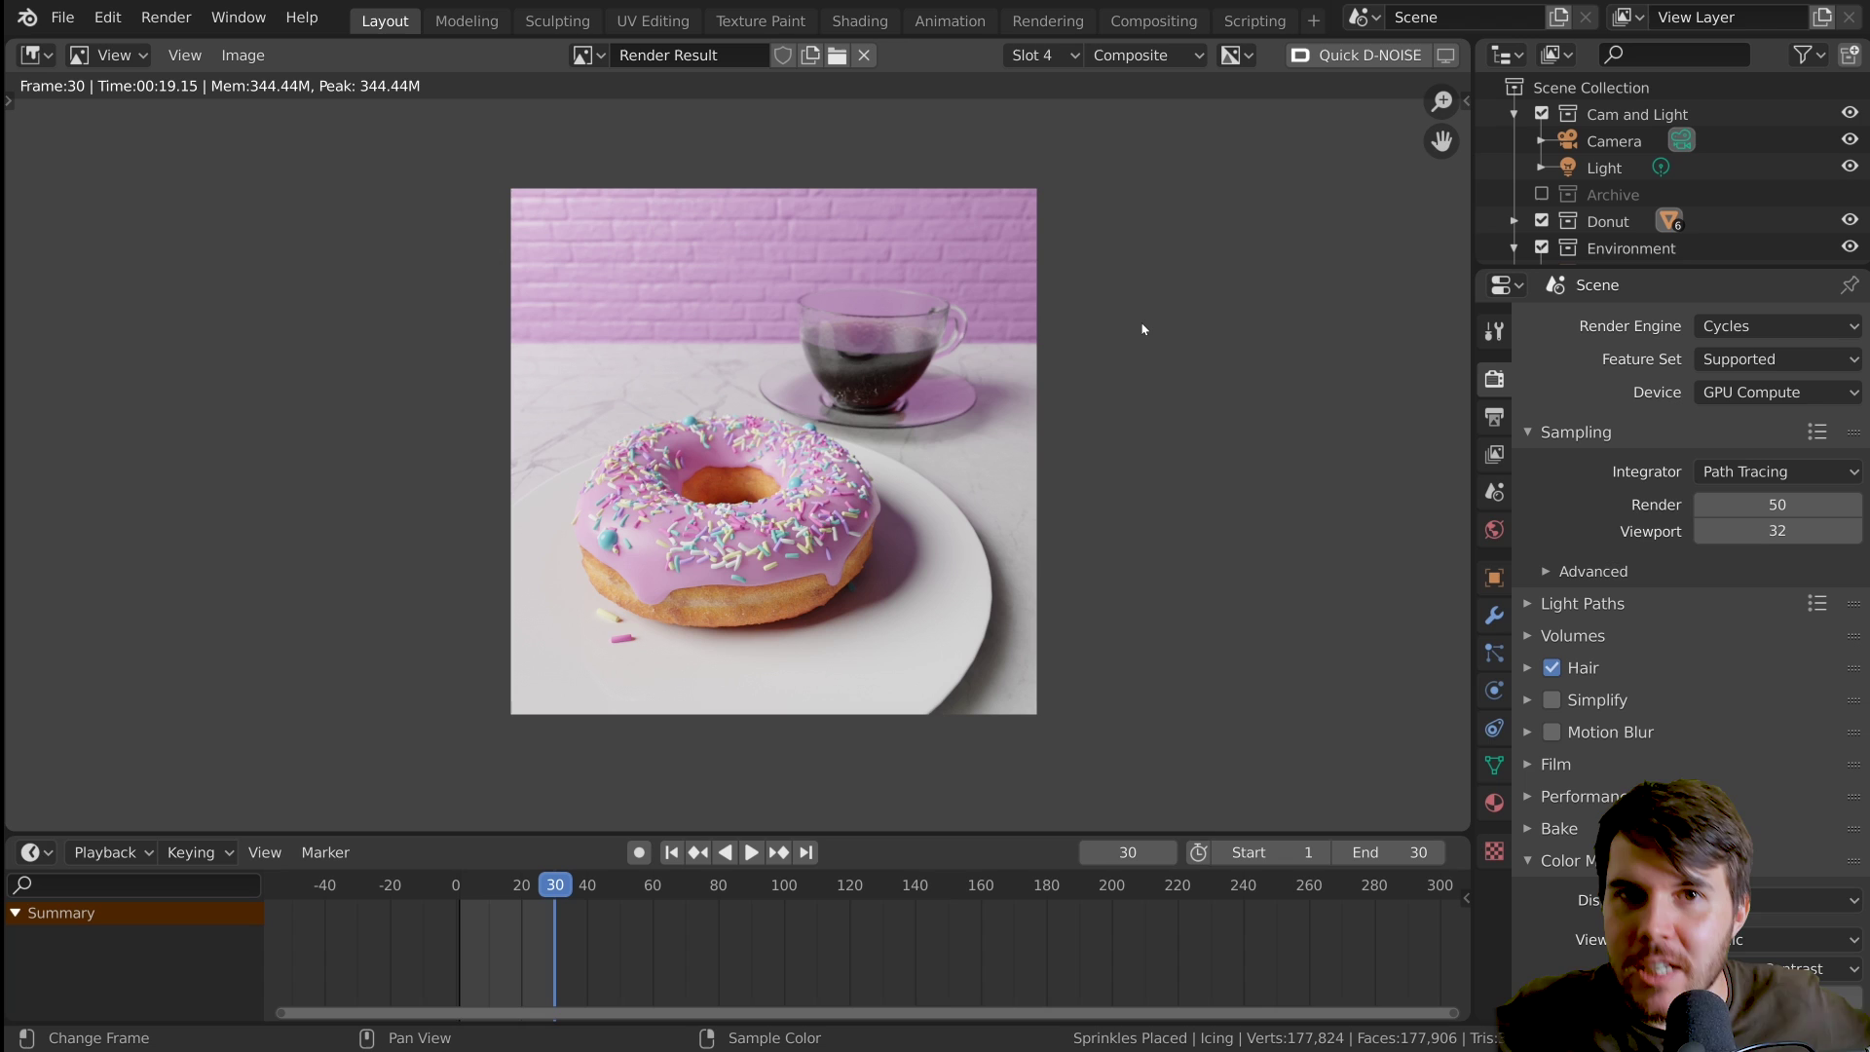
{"action": "double_click", "coordinate": [1583, 438]}
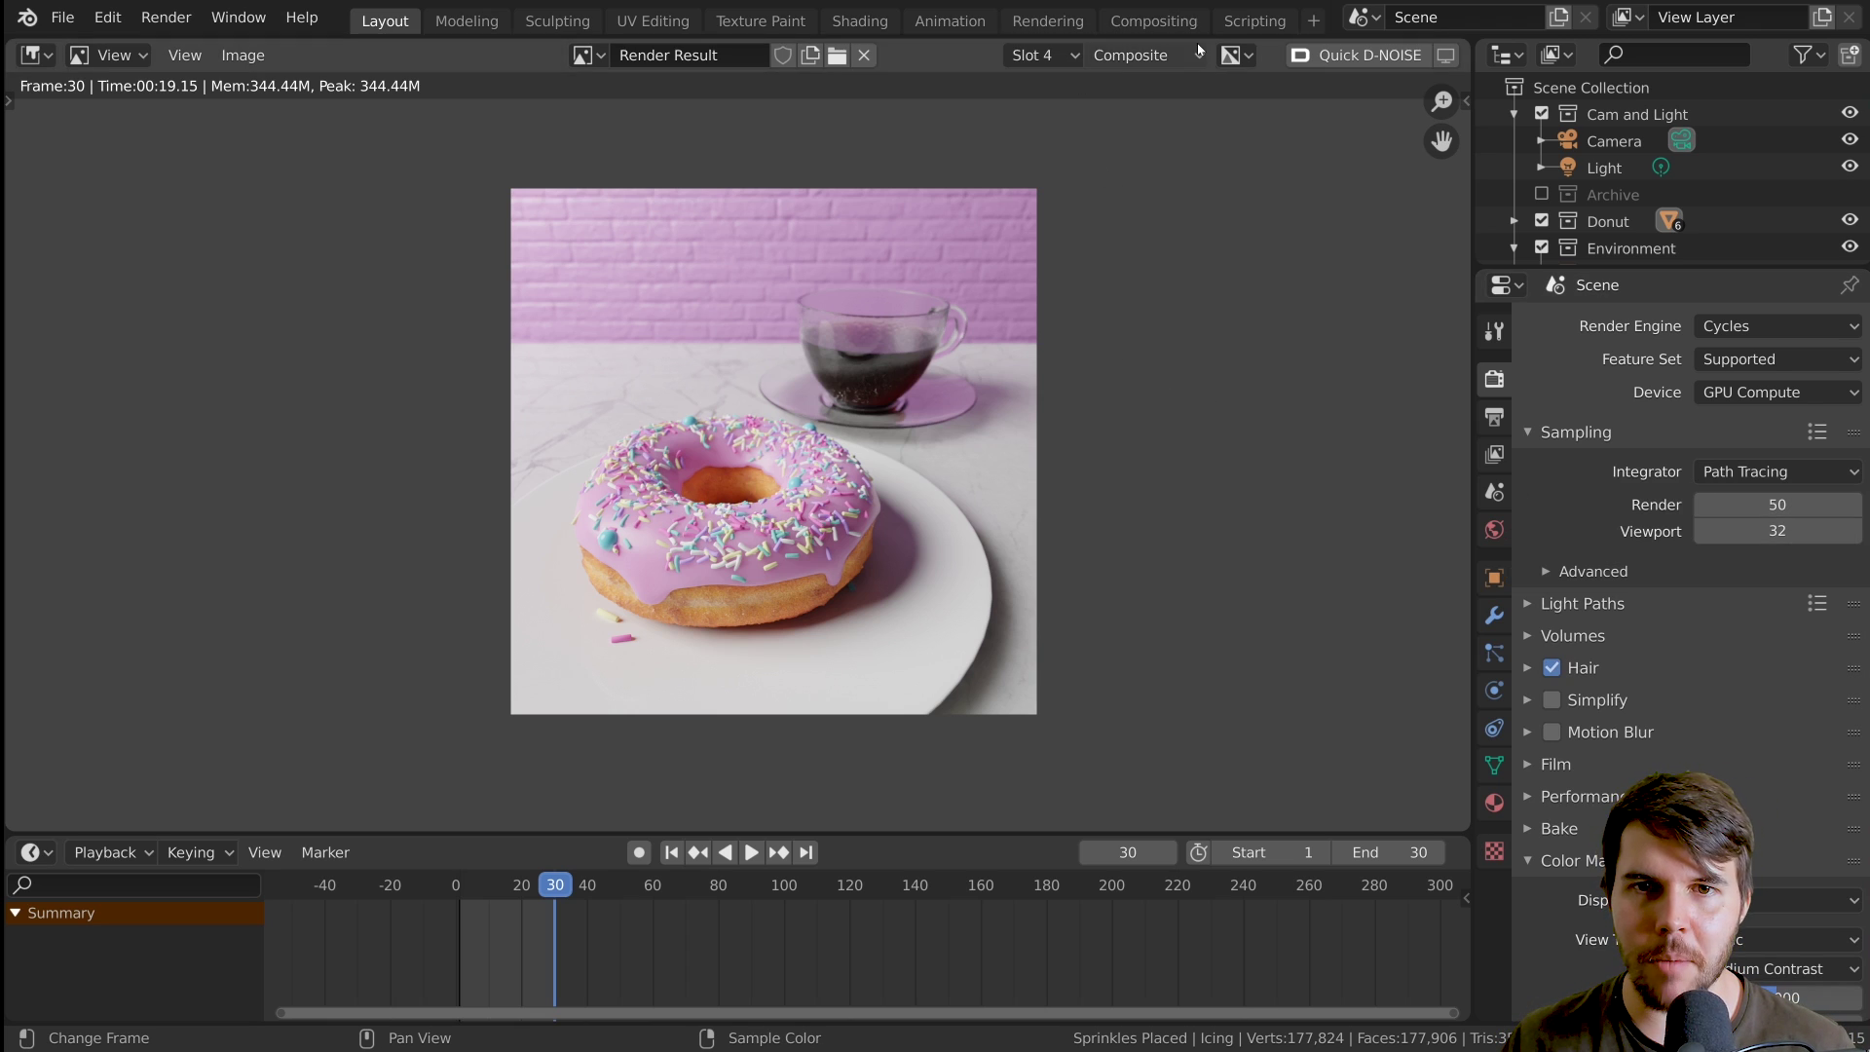
{"action": "left_click", "coordinate": [1153, 20]}
- Maximize the node editor and link the Denoise node's Image output to the Viewer
{"action": "scroll", "coordinate": [896, 531], "scroll_direction": "down", "scroll_amount": 1}
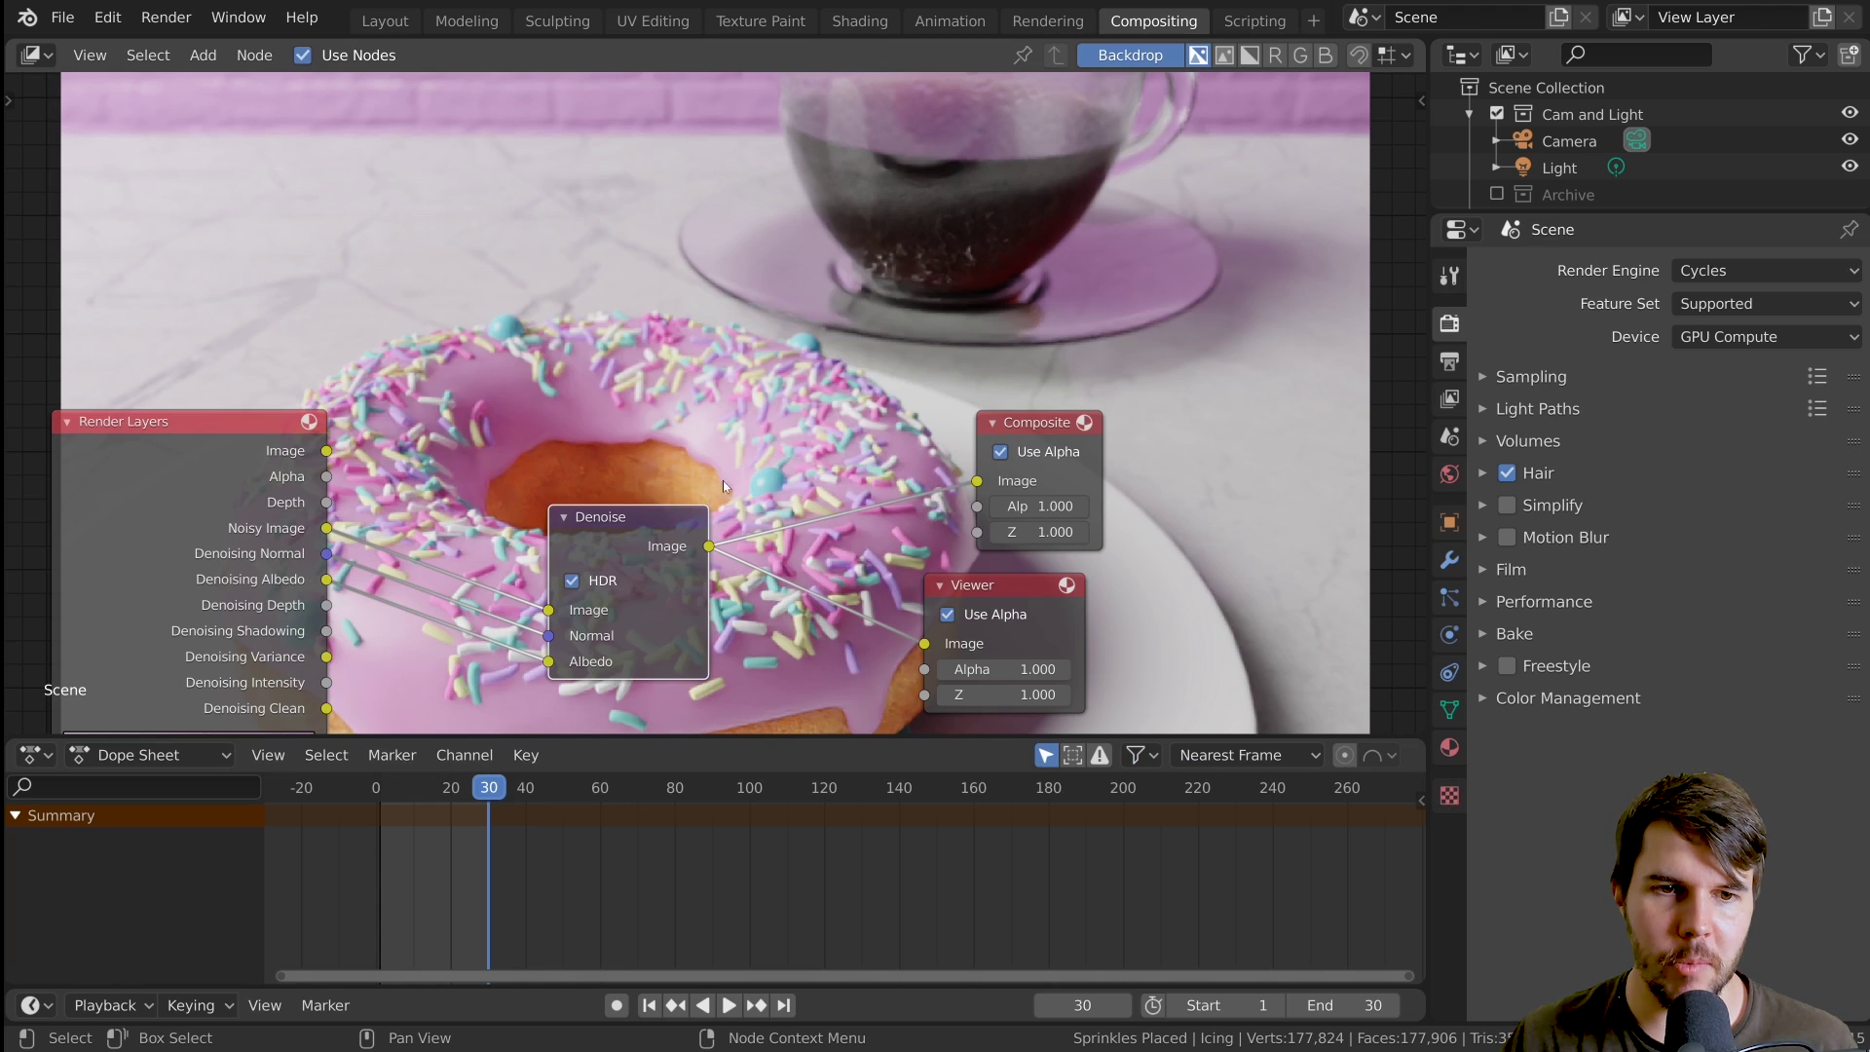
{"action": "middle_click_drag", "start_coordinate": [957, 594], "coordinate": [966, 379]}
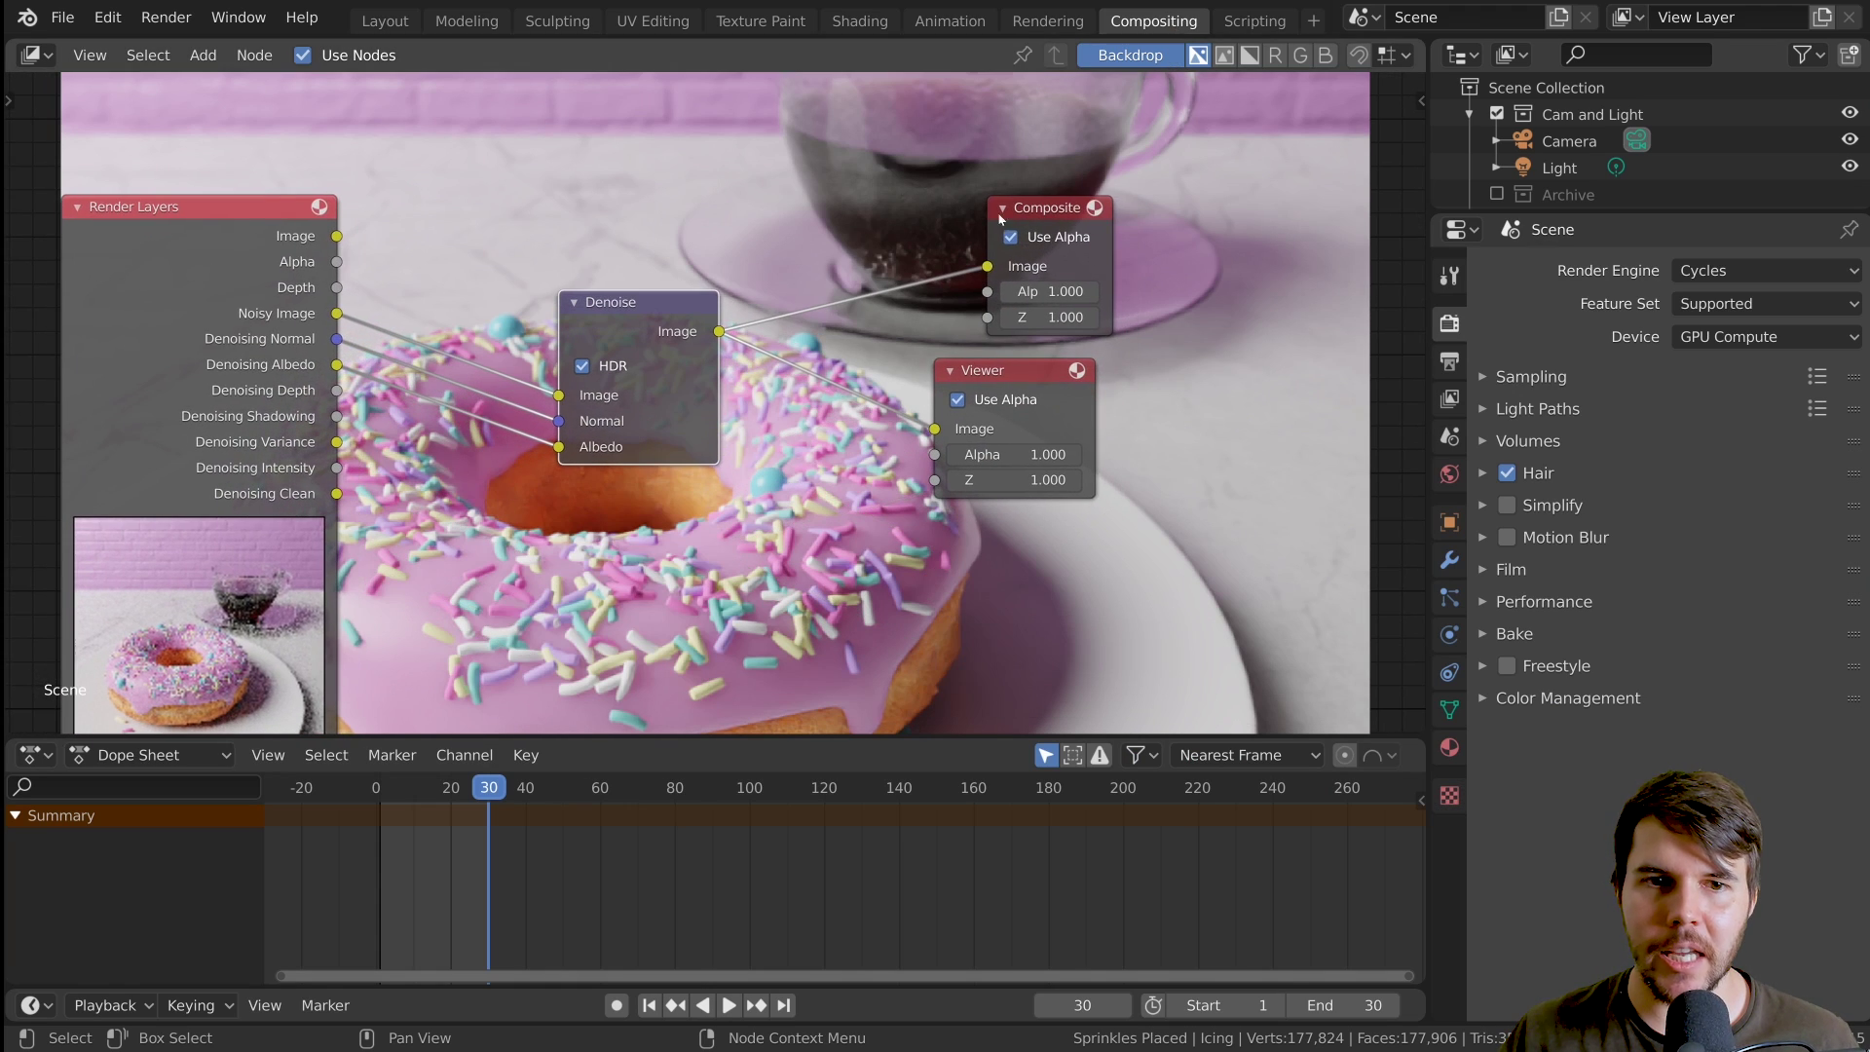
{"action": "left_click_drag", "start_coordinate": [654, 323], "coordinate": [645, 292]}
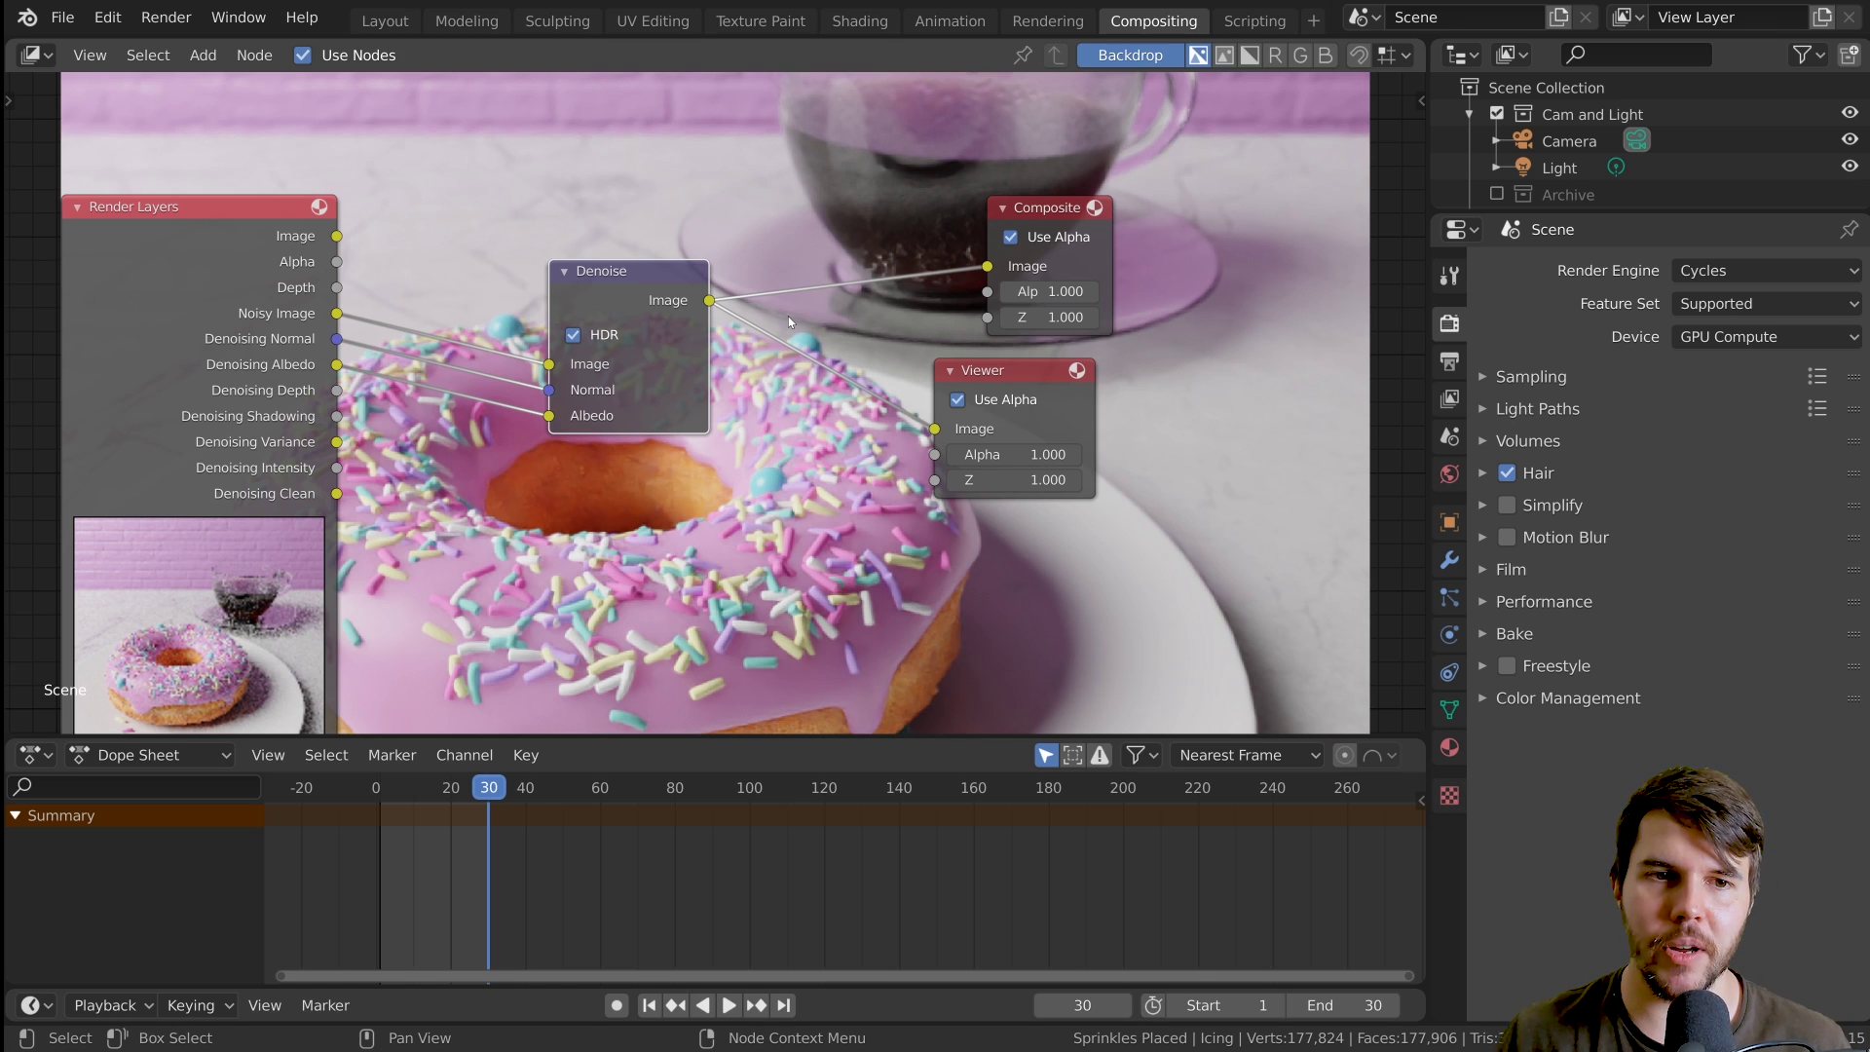
{"action": "middle_click_drag", "start_coordinate": [1200, 136], "coordinate": [775, 463]}
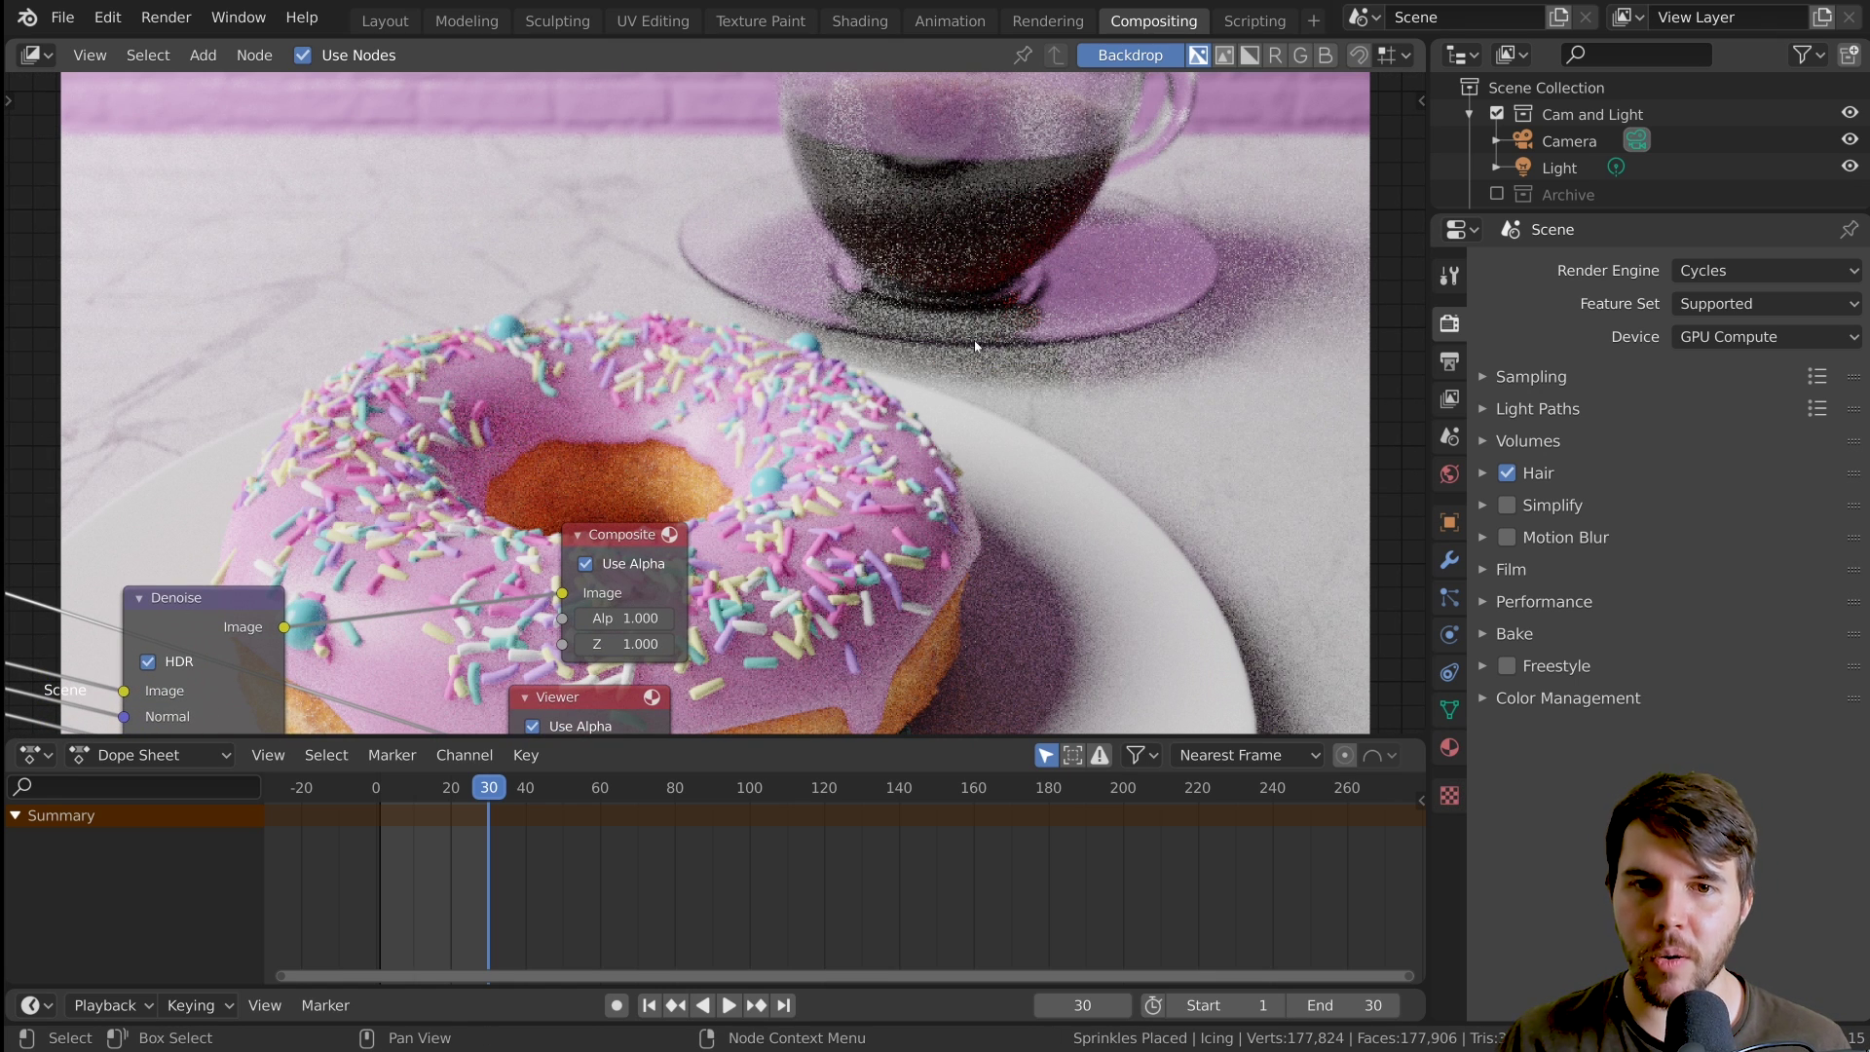
{"action": "key", "text": "ctrl+space"}
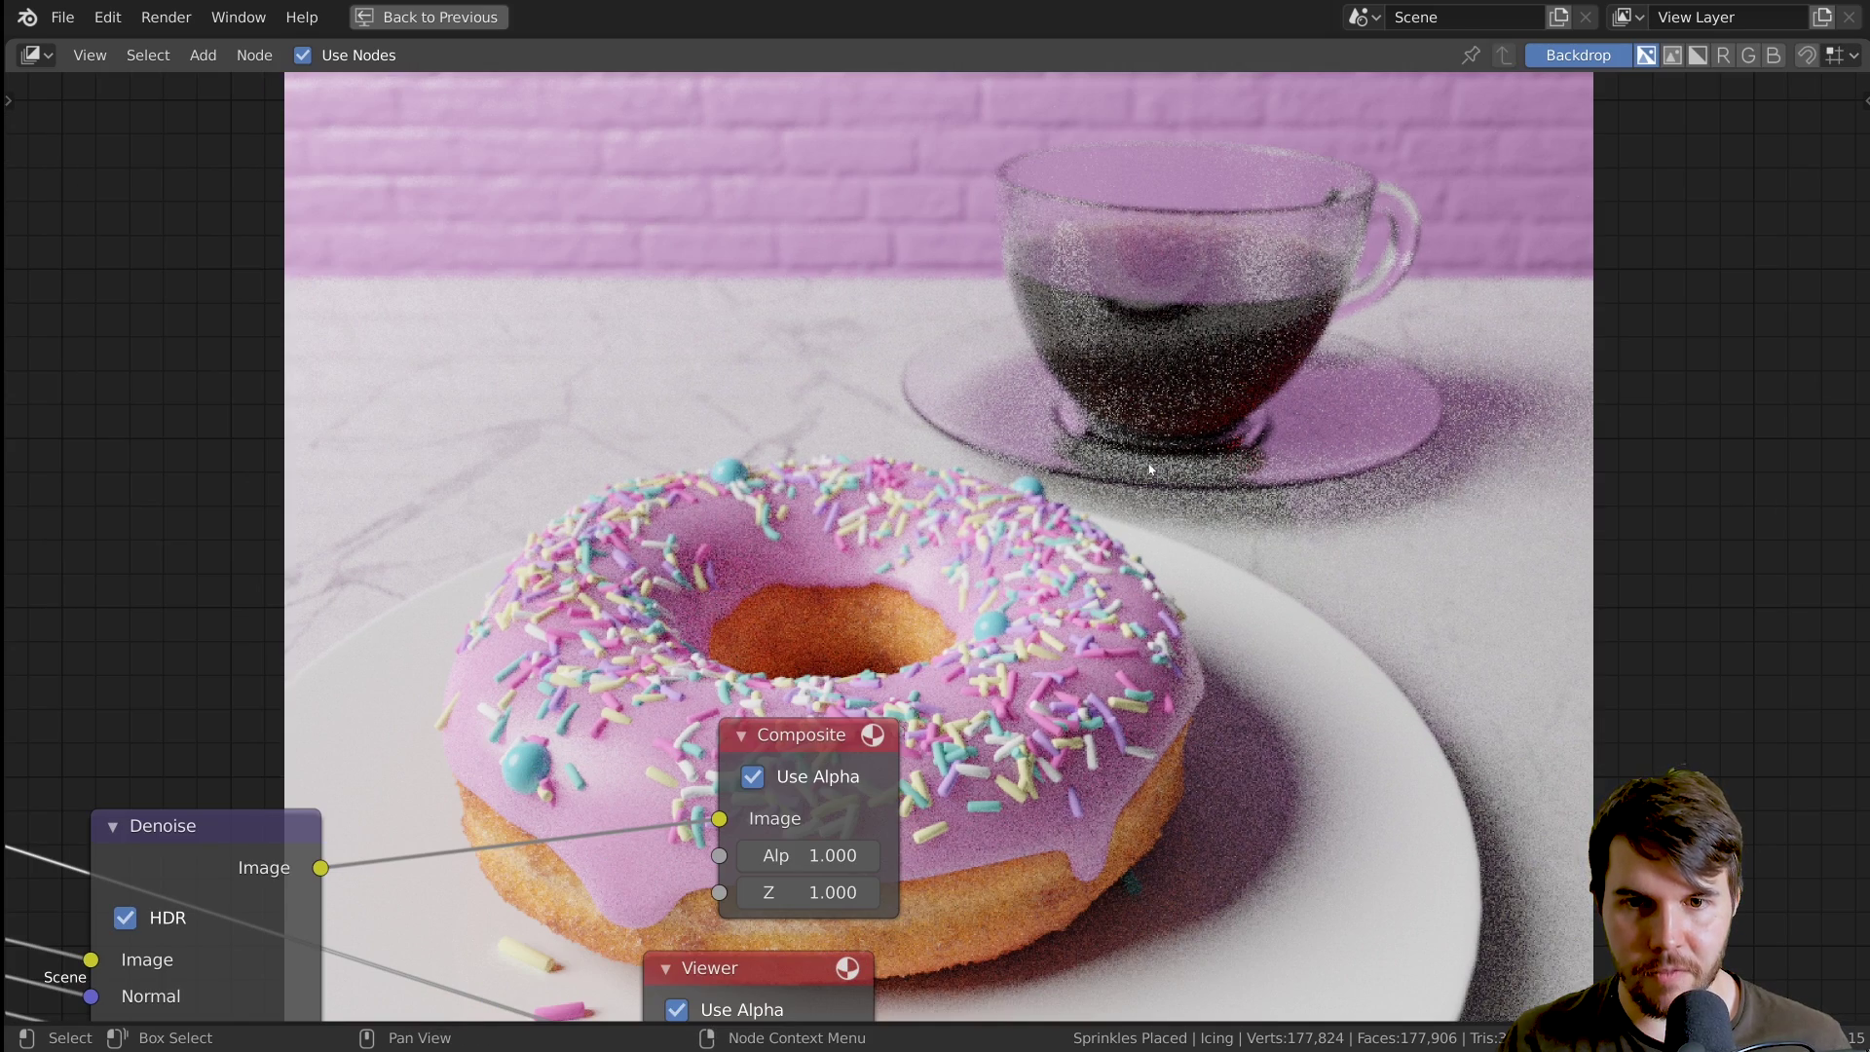
{"action": "scroll", "coordinate": [1241, 376], "scroll_direction": "up", "scroll_amount": 2}
{"action": "middle_click_drag", "start_coordinate": [429, 614], "coordinate": [579, 341]}
{"action": "left_click", "coordinate": [578, 341], "text": "ctrl+shift"}
{"action": "middle_click_drag", "start_coordinate": [1319, 493], "coordinate": [774, 260]}
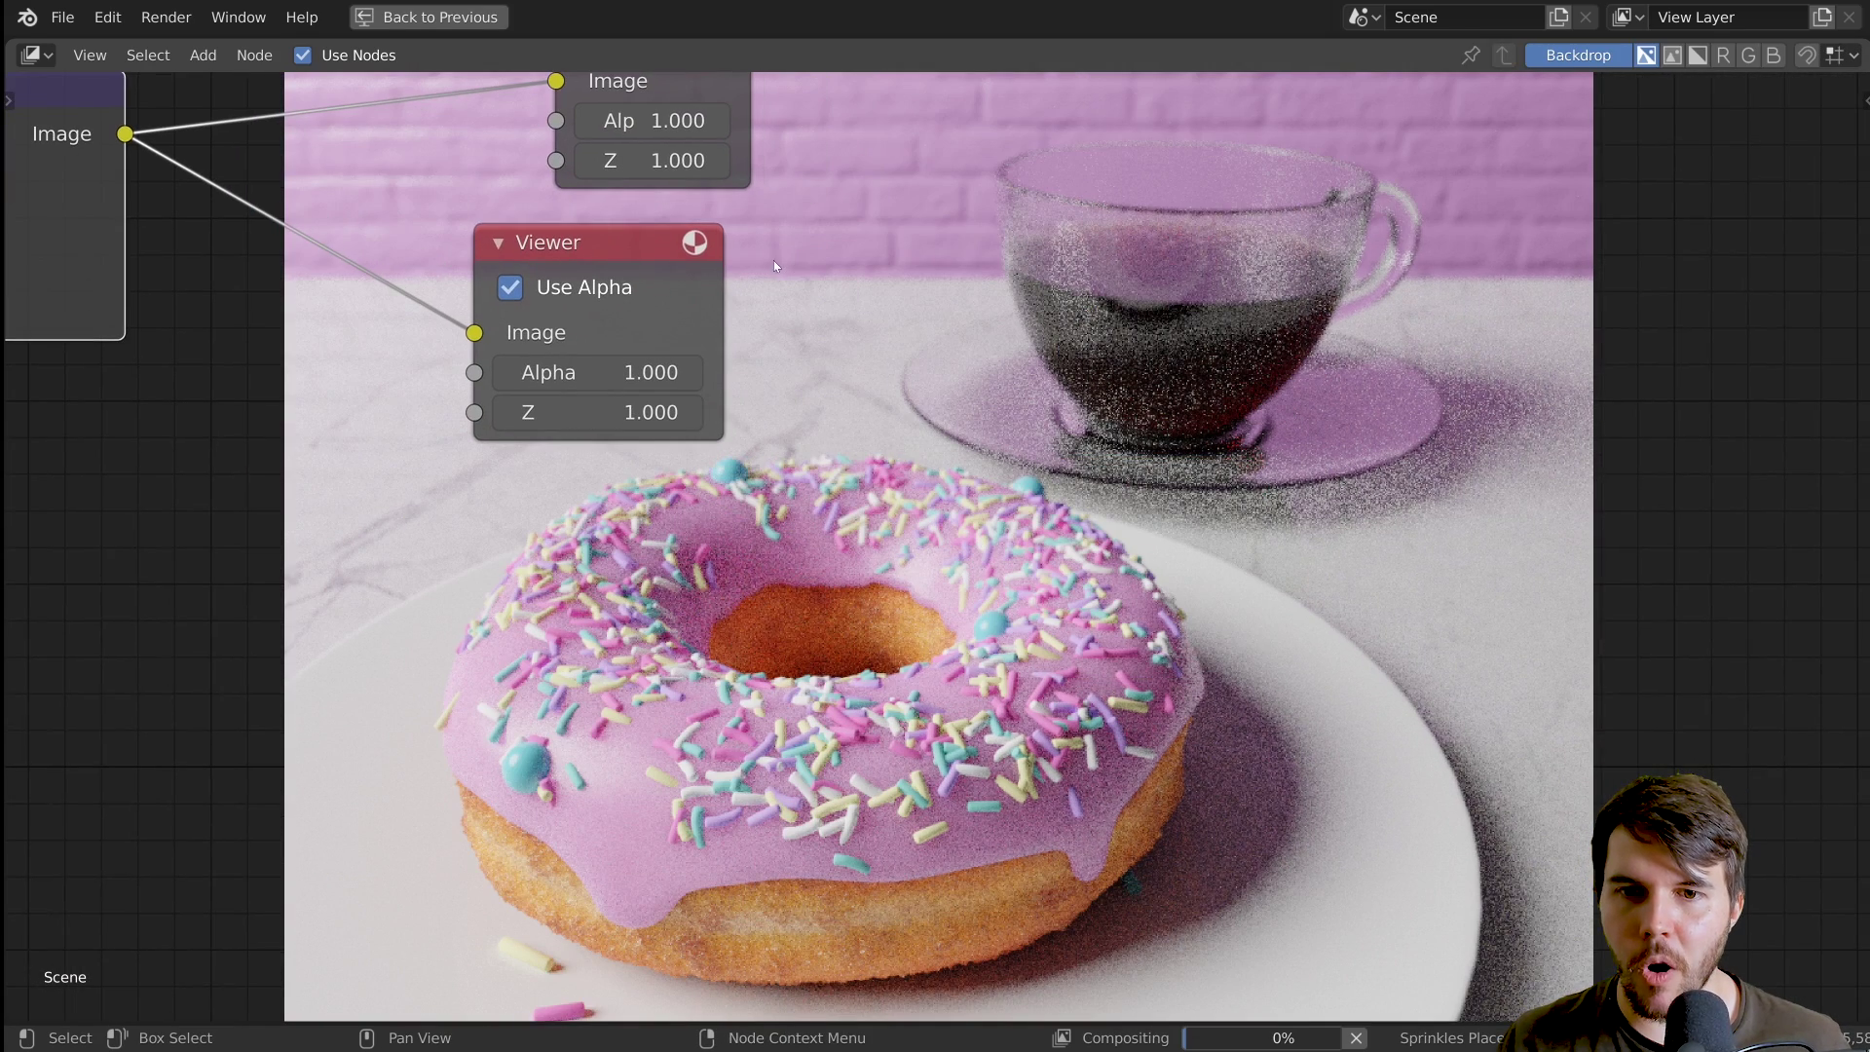
- Compare the raw Render Layers preview with the denoised image, then restore the layout and expand Sampling
{"action": "middle_click_drag", "start_coordinate": [1125, 586], "coordinate": [792, 374]}
{"action": "middle_click_drag", "start_coordinate": [1472, 961], "coordinate": [350, 450]}
{"action": "scroll", "coordinate": [350, 450], "scroll_direction": "down", "scroll_amount": 1}
{"action": "left_click", "coordinate": [107, 419], "text": "ctrl+shift"}
{"action": "middle_click_drag", "start_coordinate": [1423, 483], "coordinate": [1145, 406]}
{"action": "left_click", "coordinate": [220, 376], "text": "ctrl+shift"}
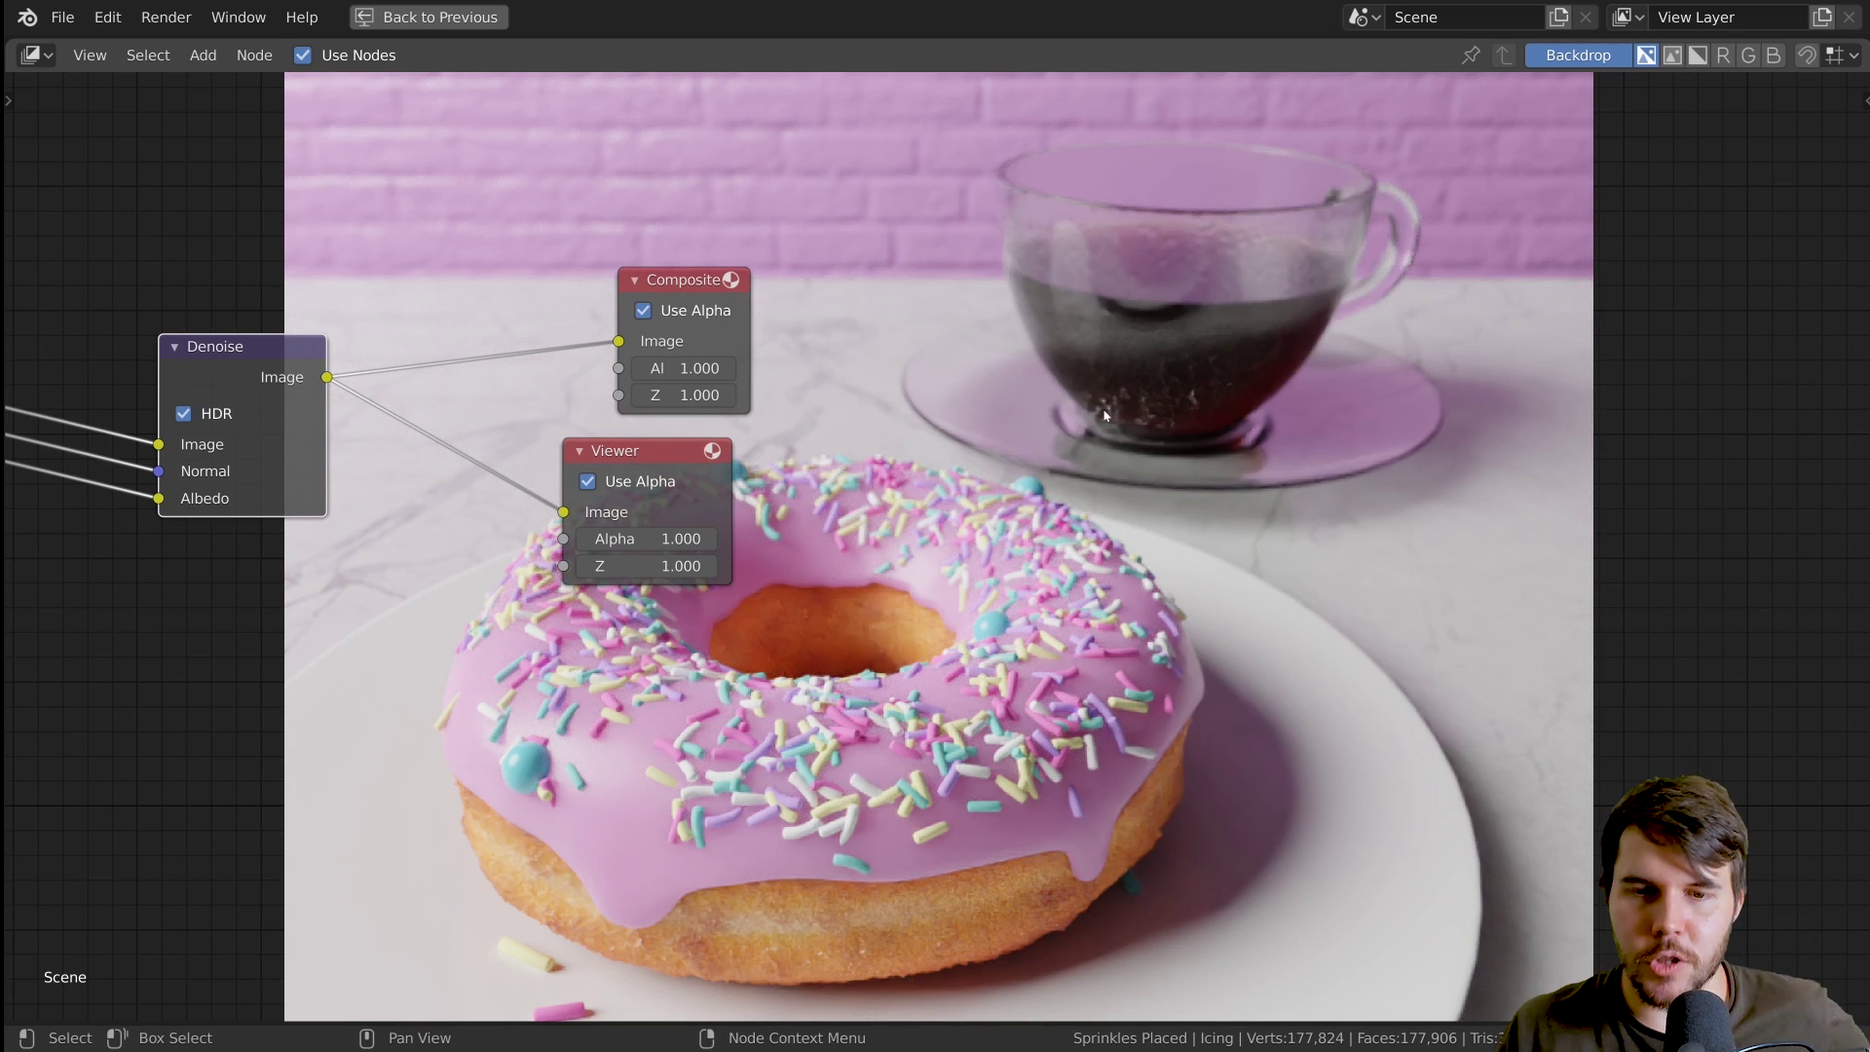
{"action": "left_click", "coordinate": [448, 16]}
{"action": "left_click", "coordinate": [1768, 376]}
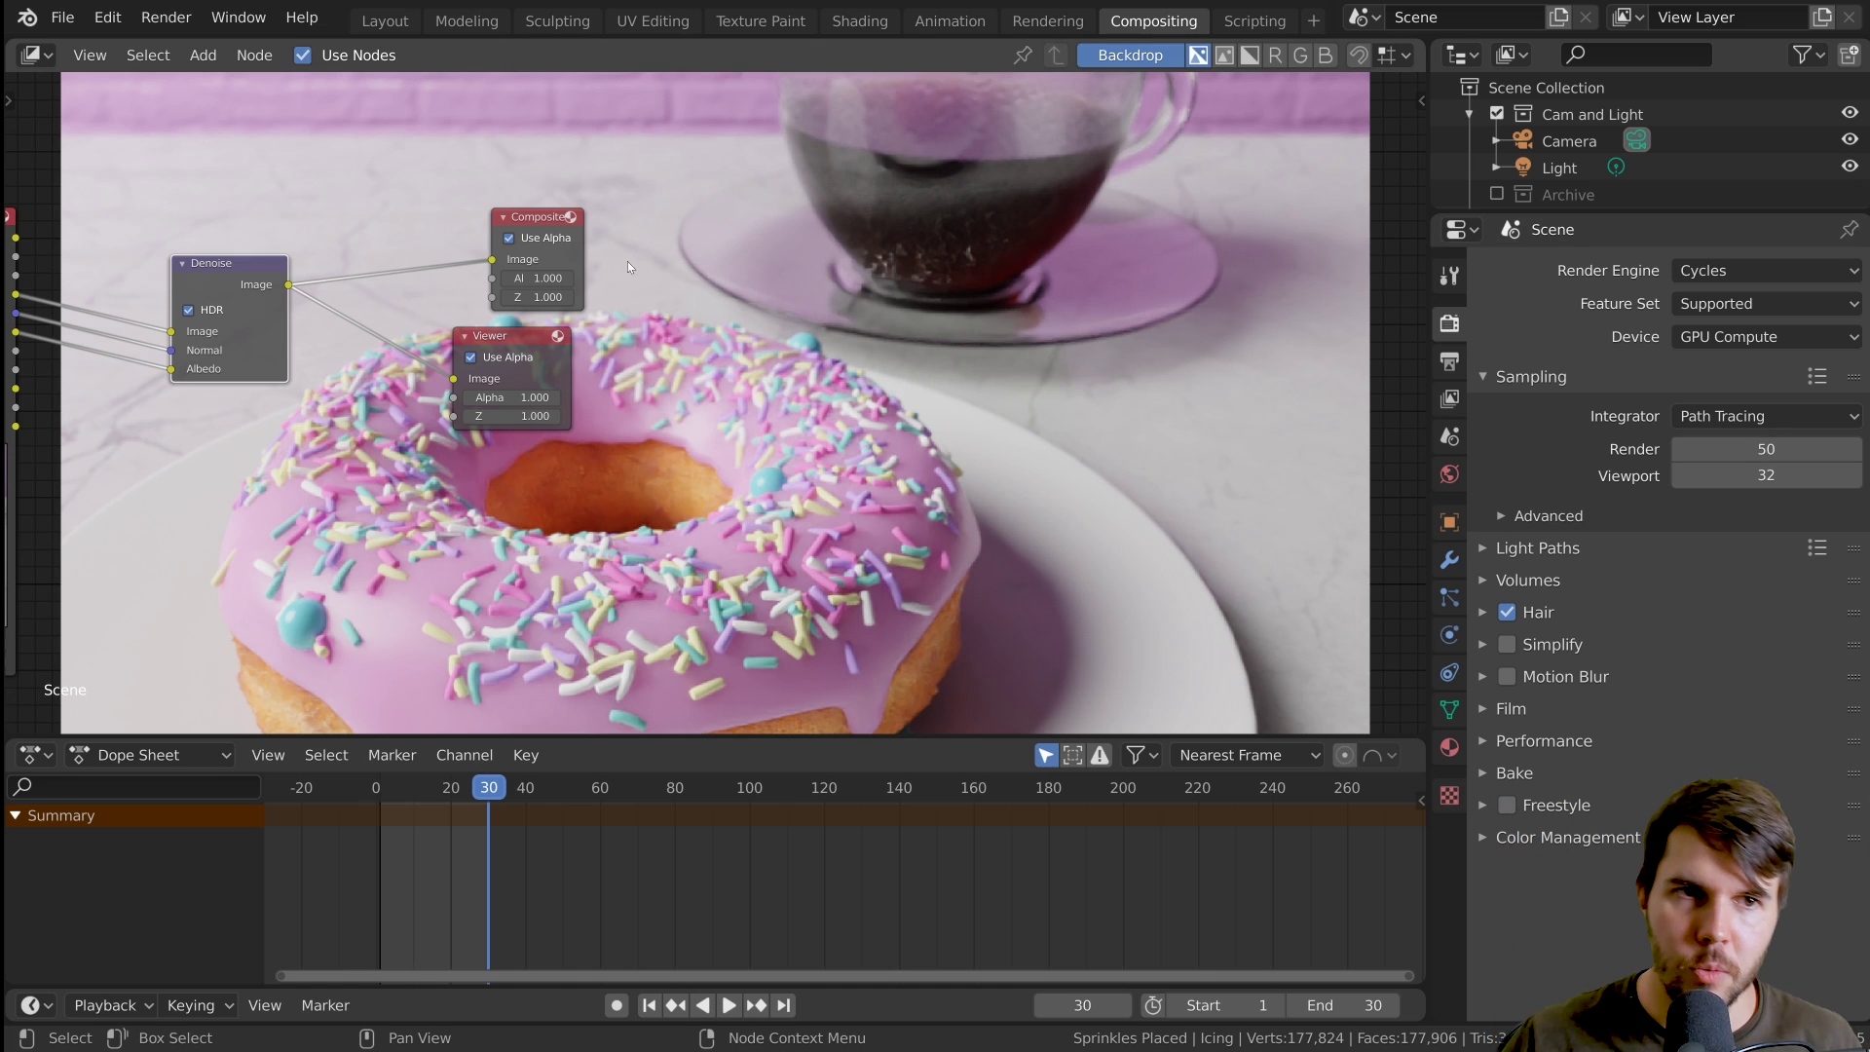
- In the Layout workspace, return to the 3D viewport and switch to Rendered shading
{"action": "left_click", "coordinate": [385, 20]}
{"action": "scroll", "coordinate": [894, 440], "scroll_direction": "up", "scroll_amount": 4}
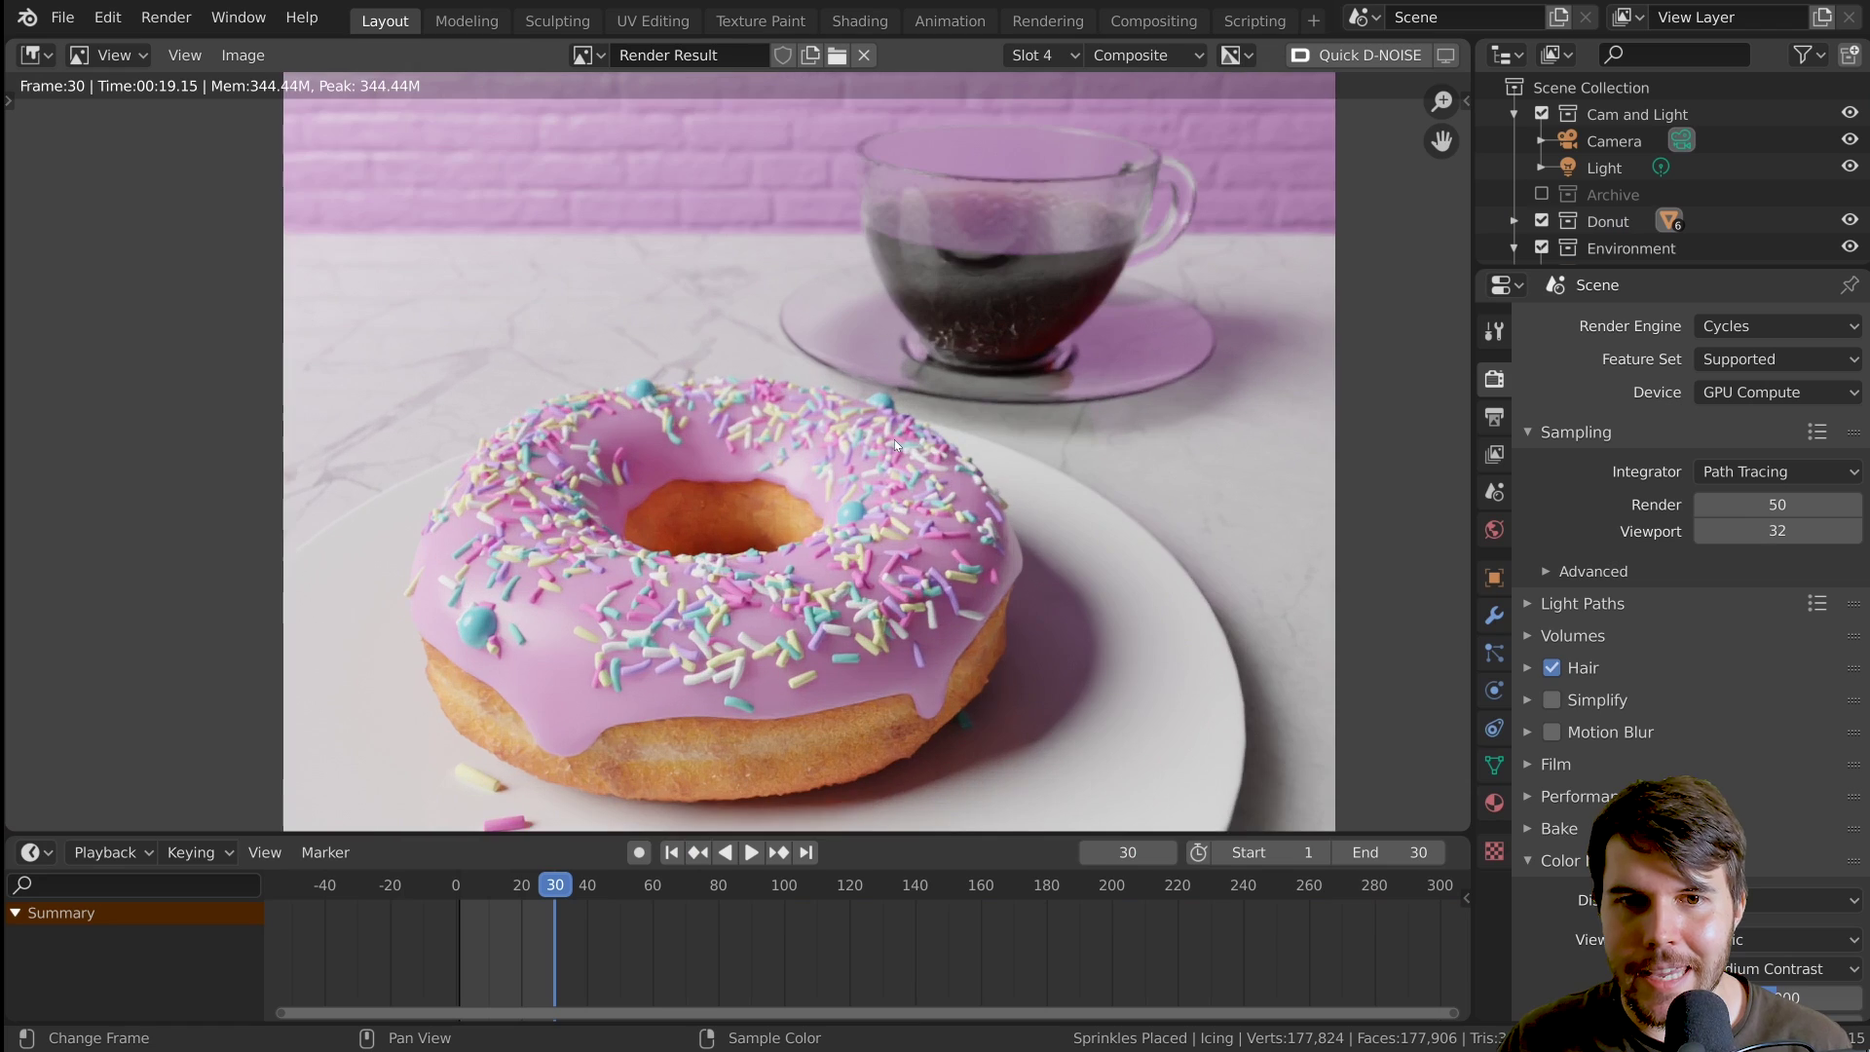
{"action": "scroll", "coordinate": [894, 440], "scroll_direction": "down", "scroll_amount": 2}
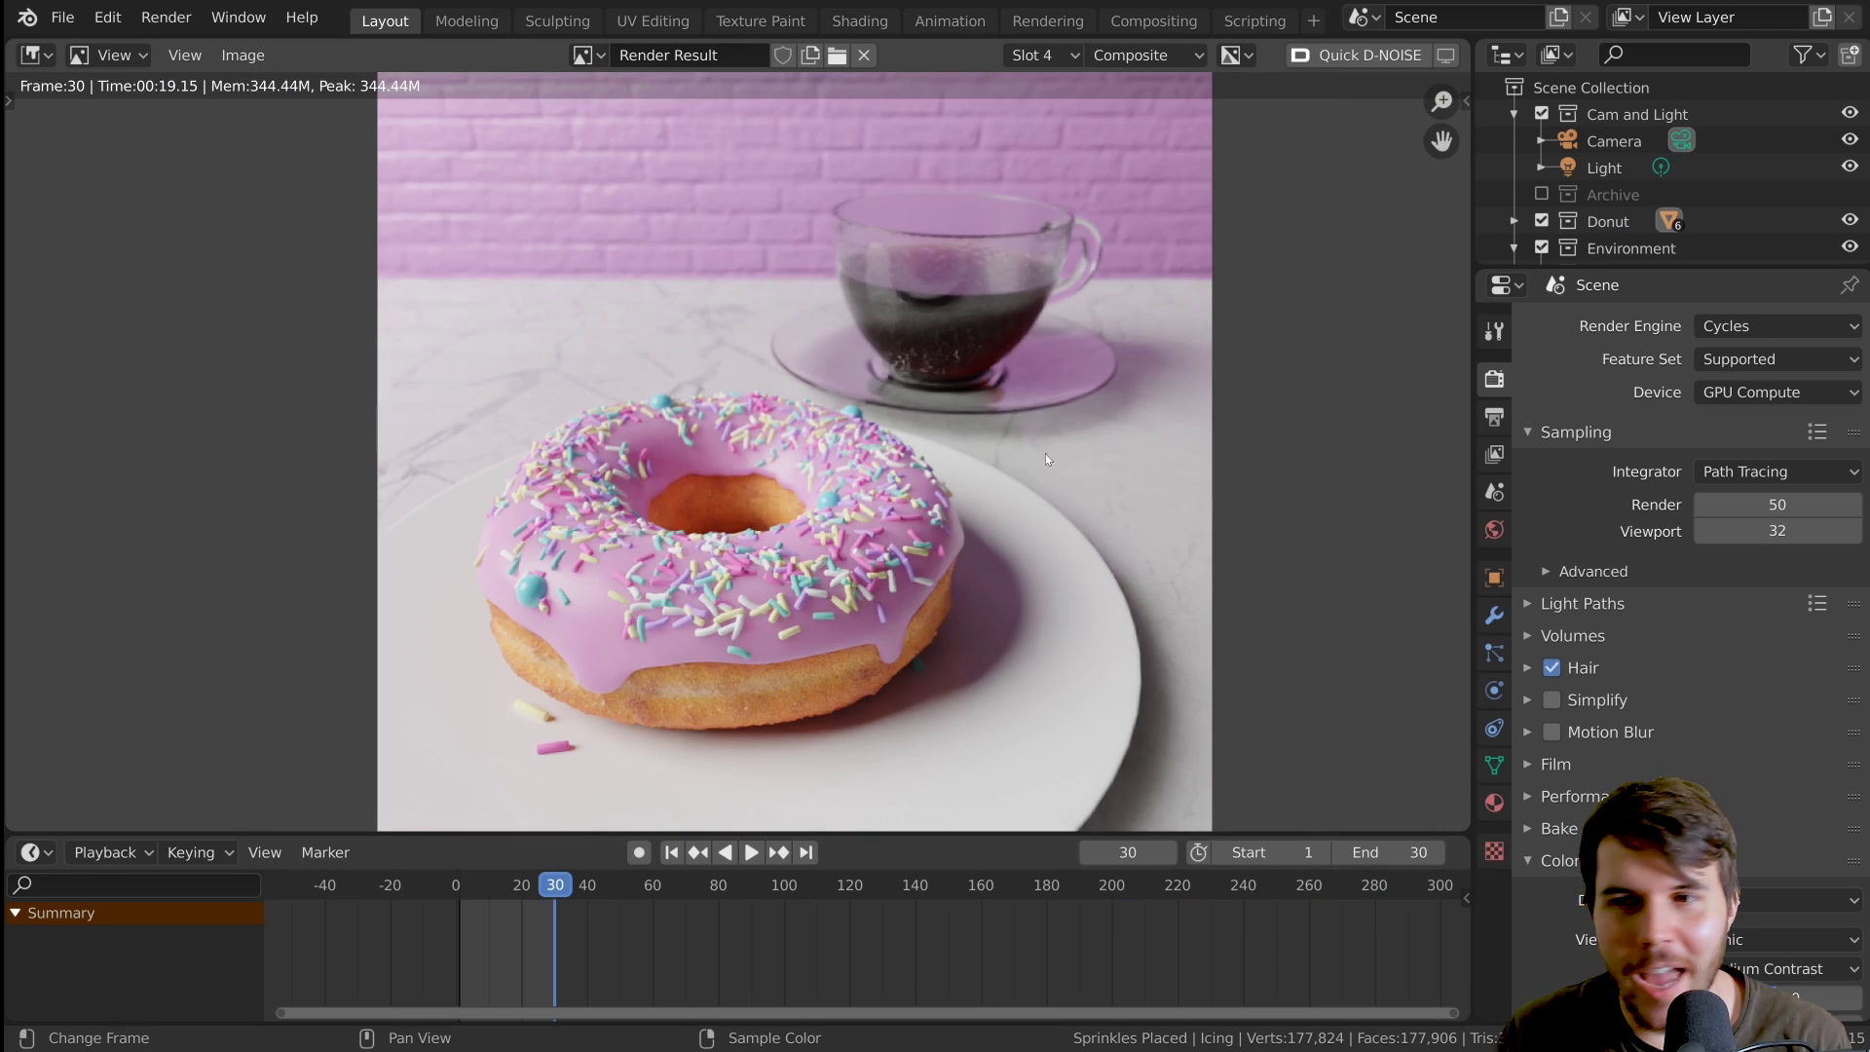
{"action": "key", "text": "F11"}
{"action": "key", "text": "z"}
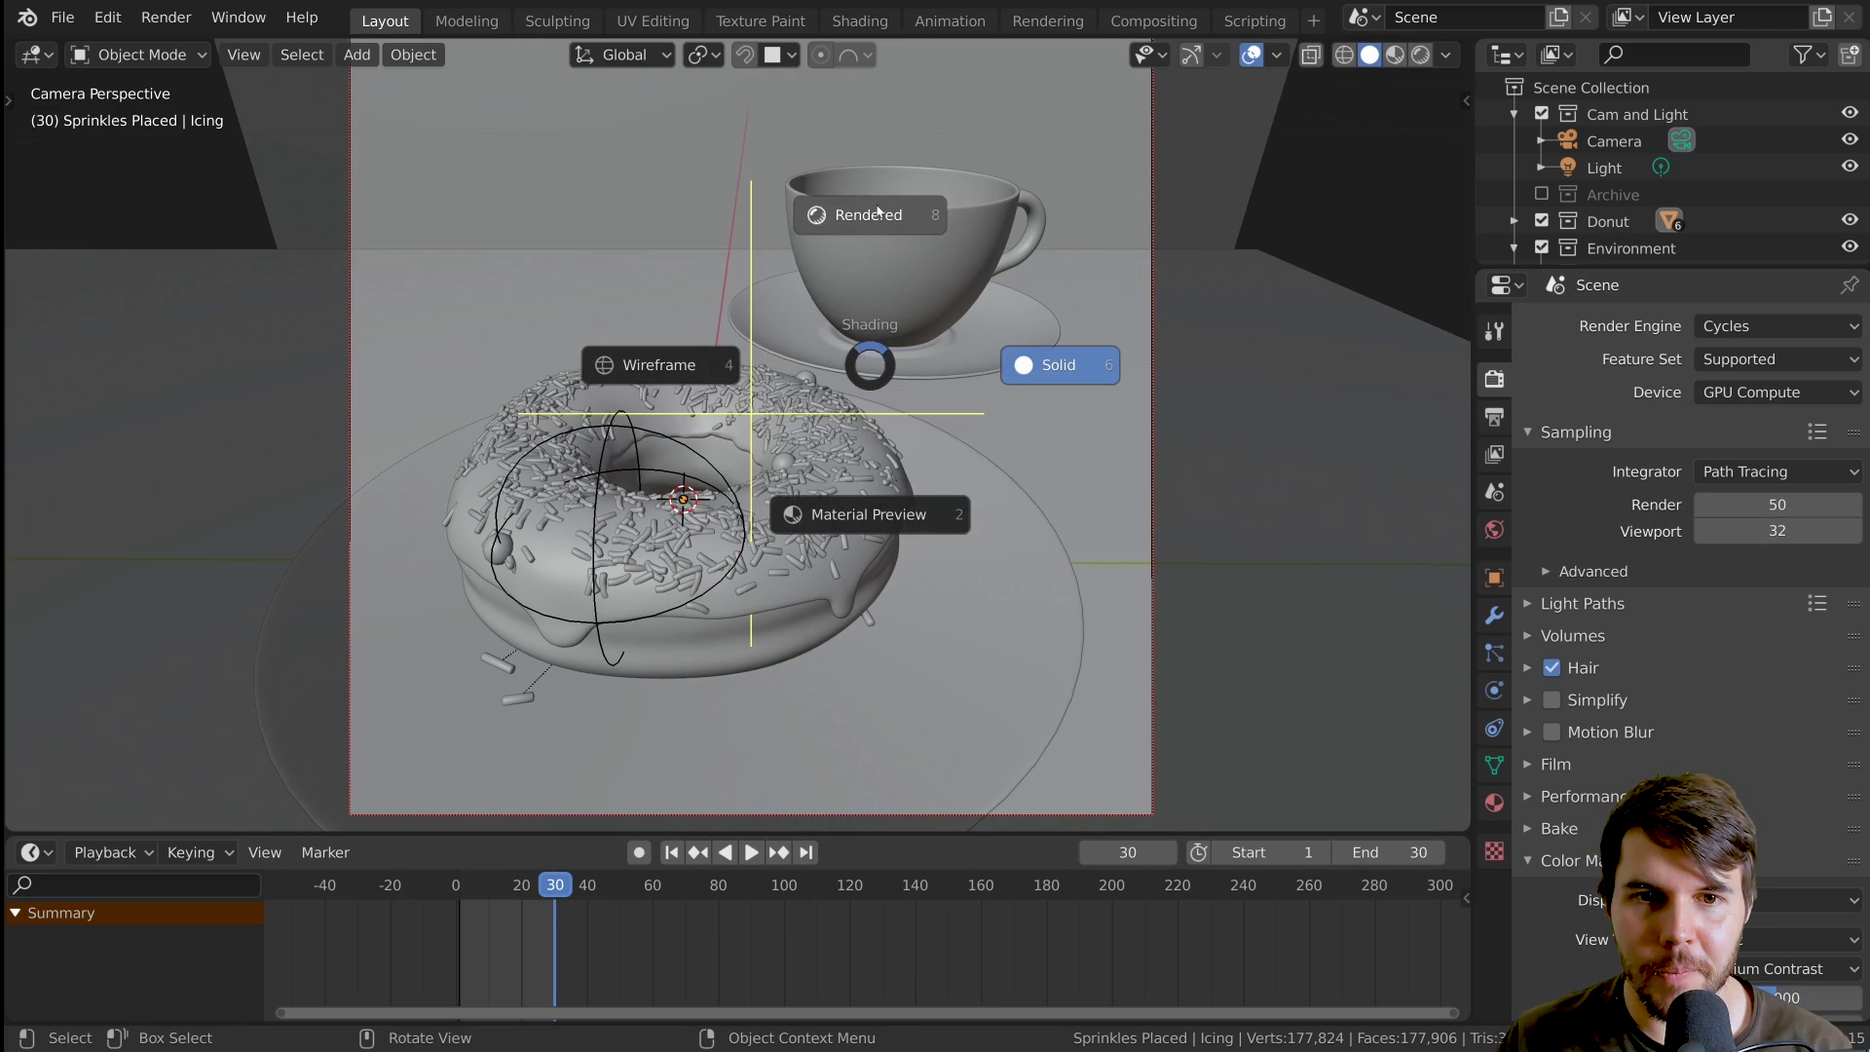
{"action": "left_click", "coordinate": [877, 212]}
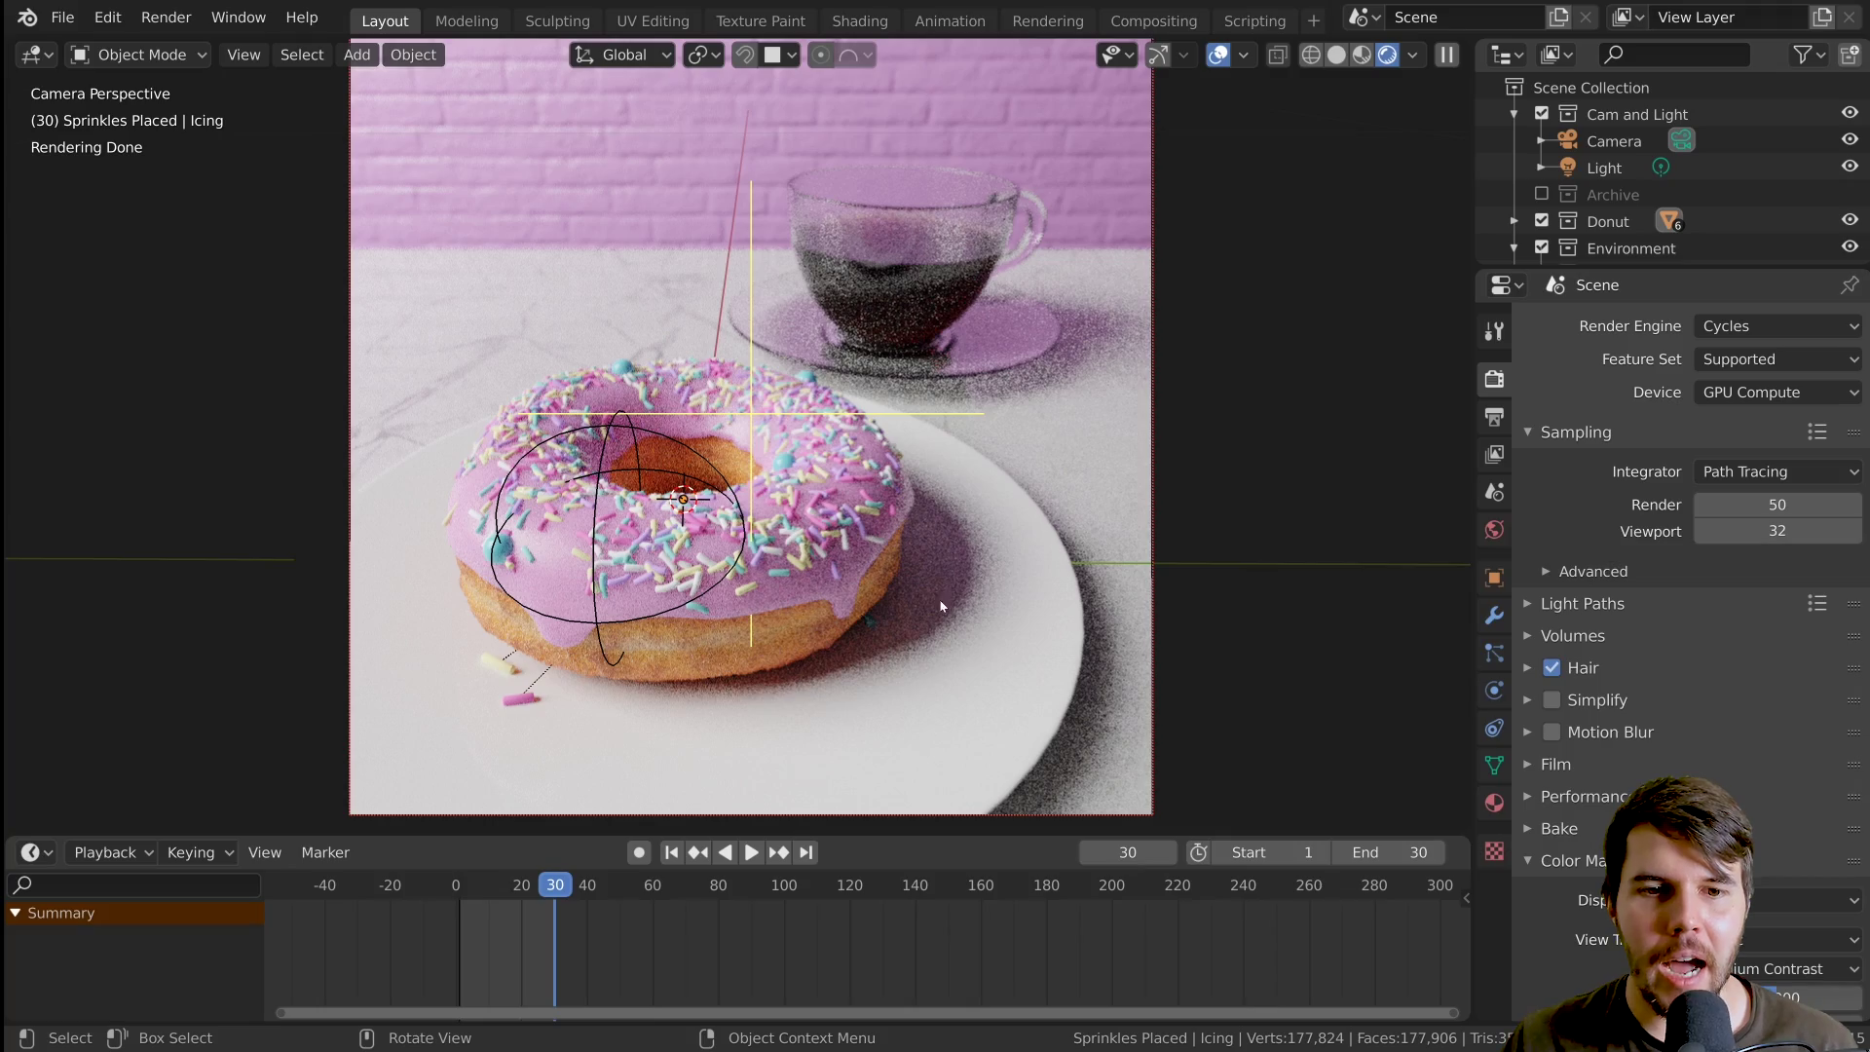
{"action": "mouse_move", "coordinate": [941, 617]}
{"action": "middle_mouse_down"}
{"action": "mouse_move", "coordinate": [906, 526]}
{"action": "mouse_move", "coordinate": [928, 537]}
{"action": "mouse_move", "coordinate": [1006, 457]}
{"action": "middle_mouse_up"}
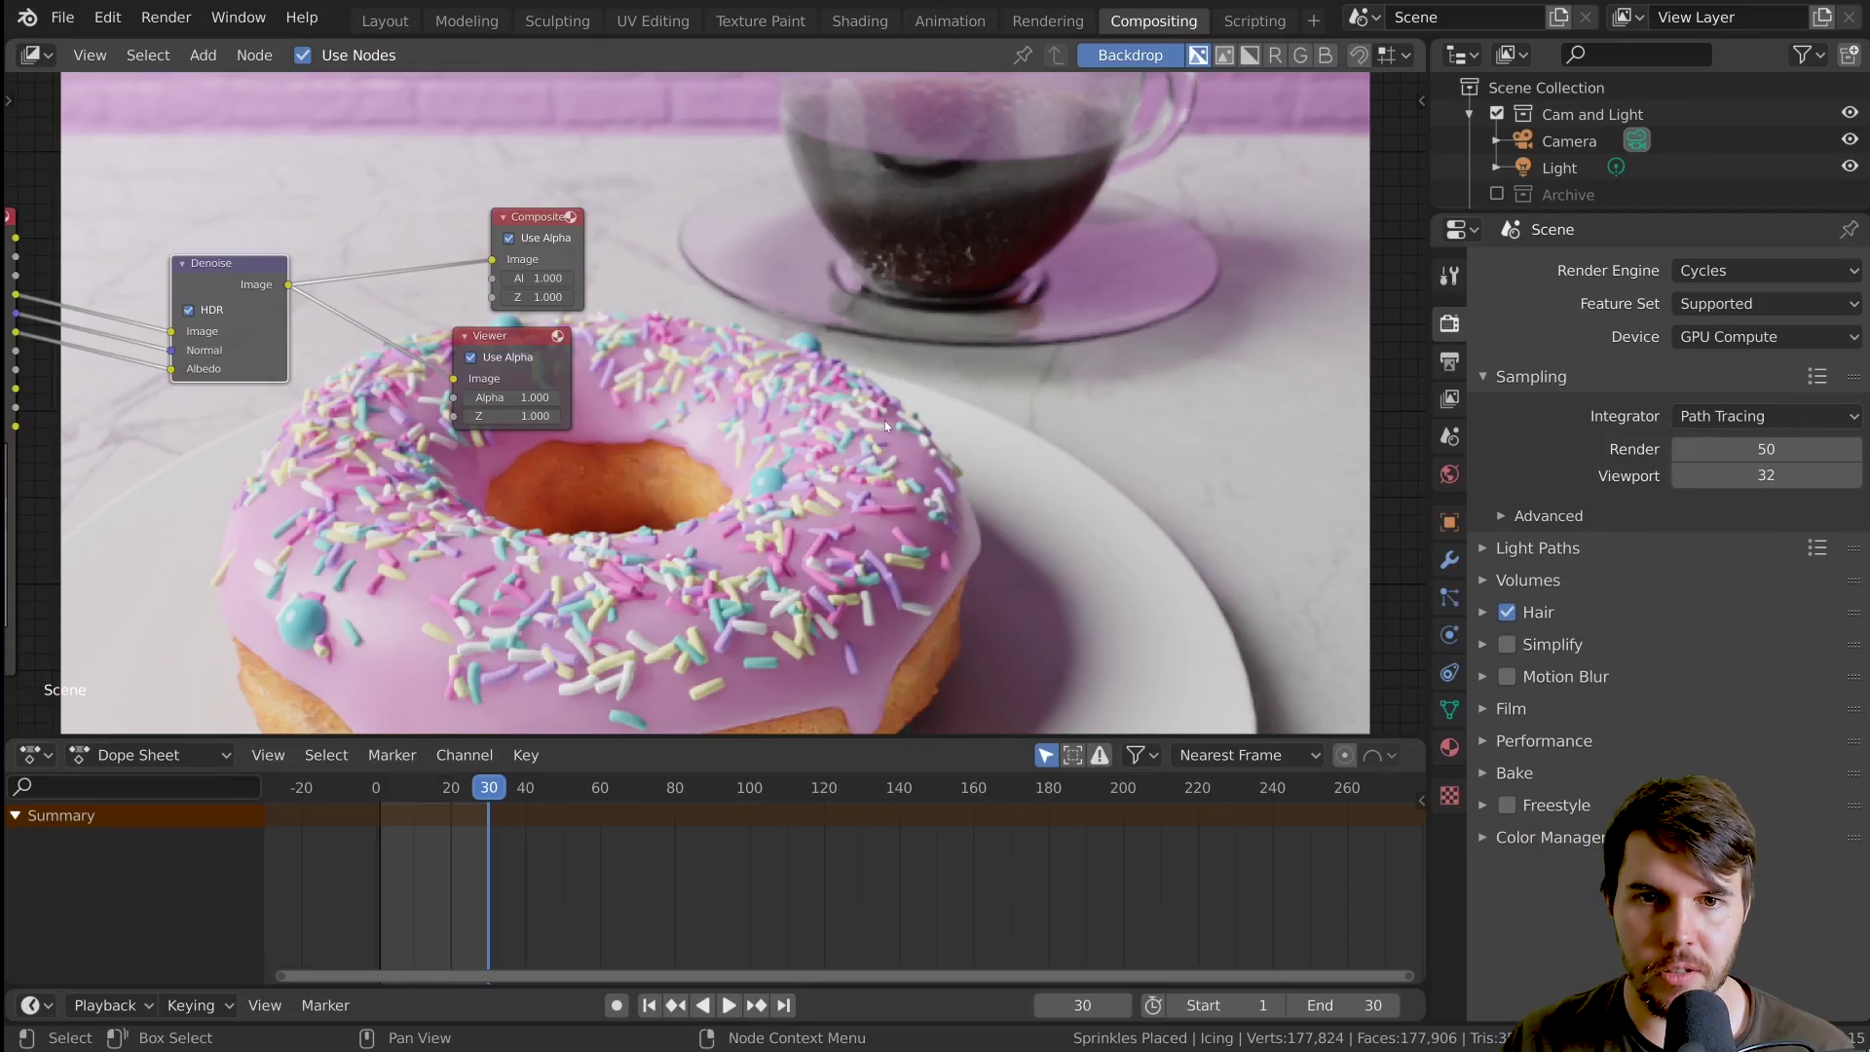
- Pan the full-screen compositor backdrop to inspect the brick wall and cup, then restore the layout
{"action": "middle_click_drag", "start_coordinate": [261, 367], "coordinate": [276, 752]}
{"action": "key", "text": "ctrl+space"}
{"action": "middle_click_drag", "start_coordinate": [1431, 877], "coordinate": [1325, 631]}
{"action": "middle_click_drag", "start_coordinate": [985, 521], "coordinate": [917, 396], "text": "alt"}
{"action": "middle_click_drag", "start_coordinate": [791, 316], "coordinate": [1114, 399], "text": "alt"}
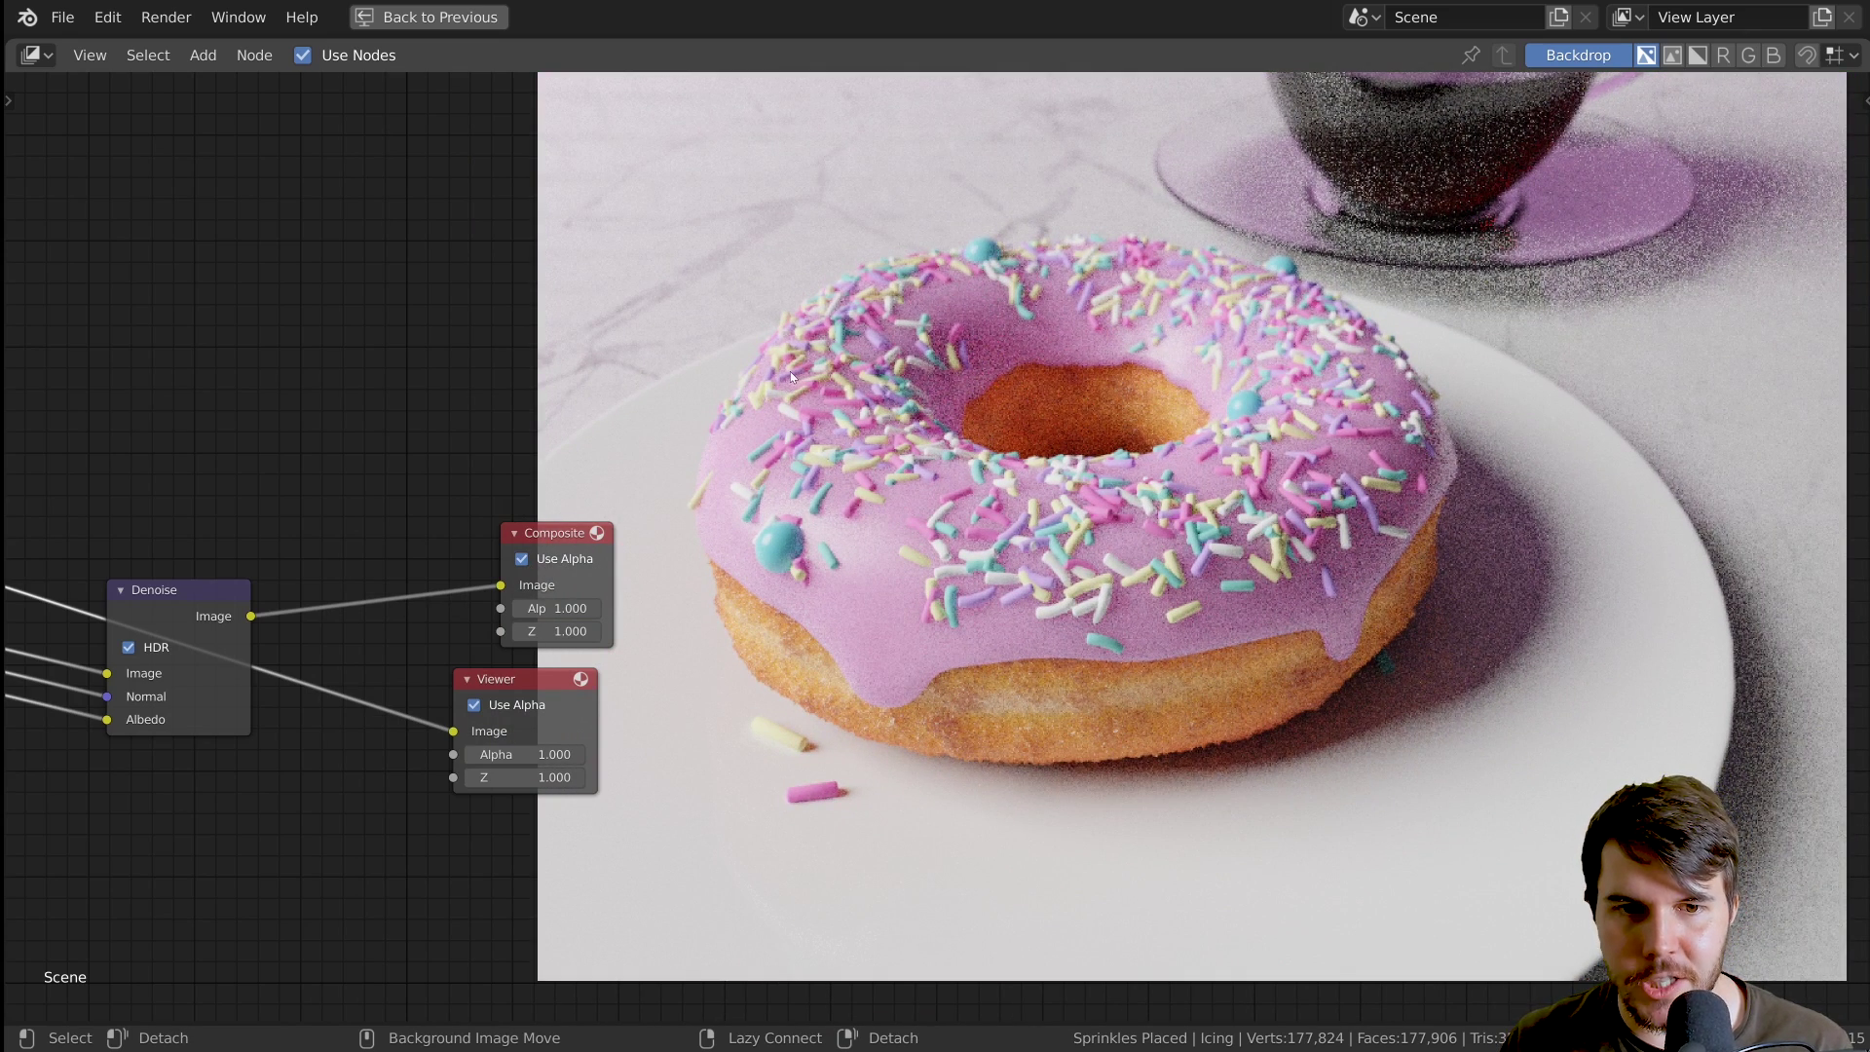
{"action": "middle_click_drag", "start_coordinate": [863, 643], "coordinate": [978, 413], "text": "alt"}
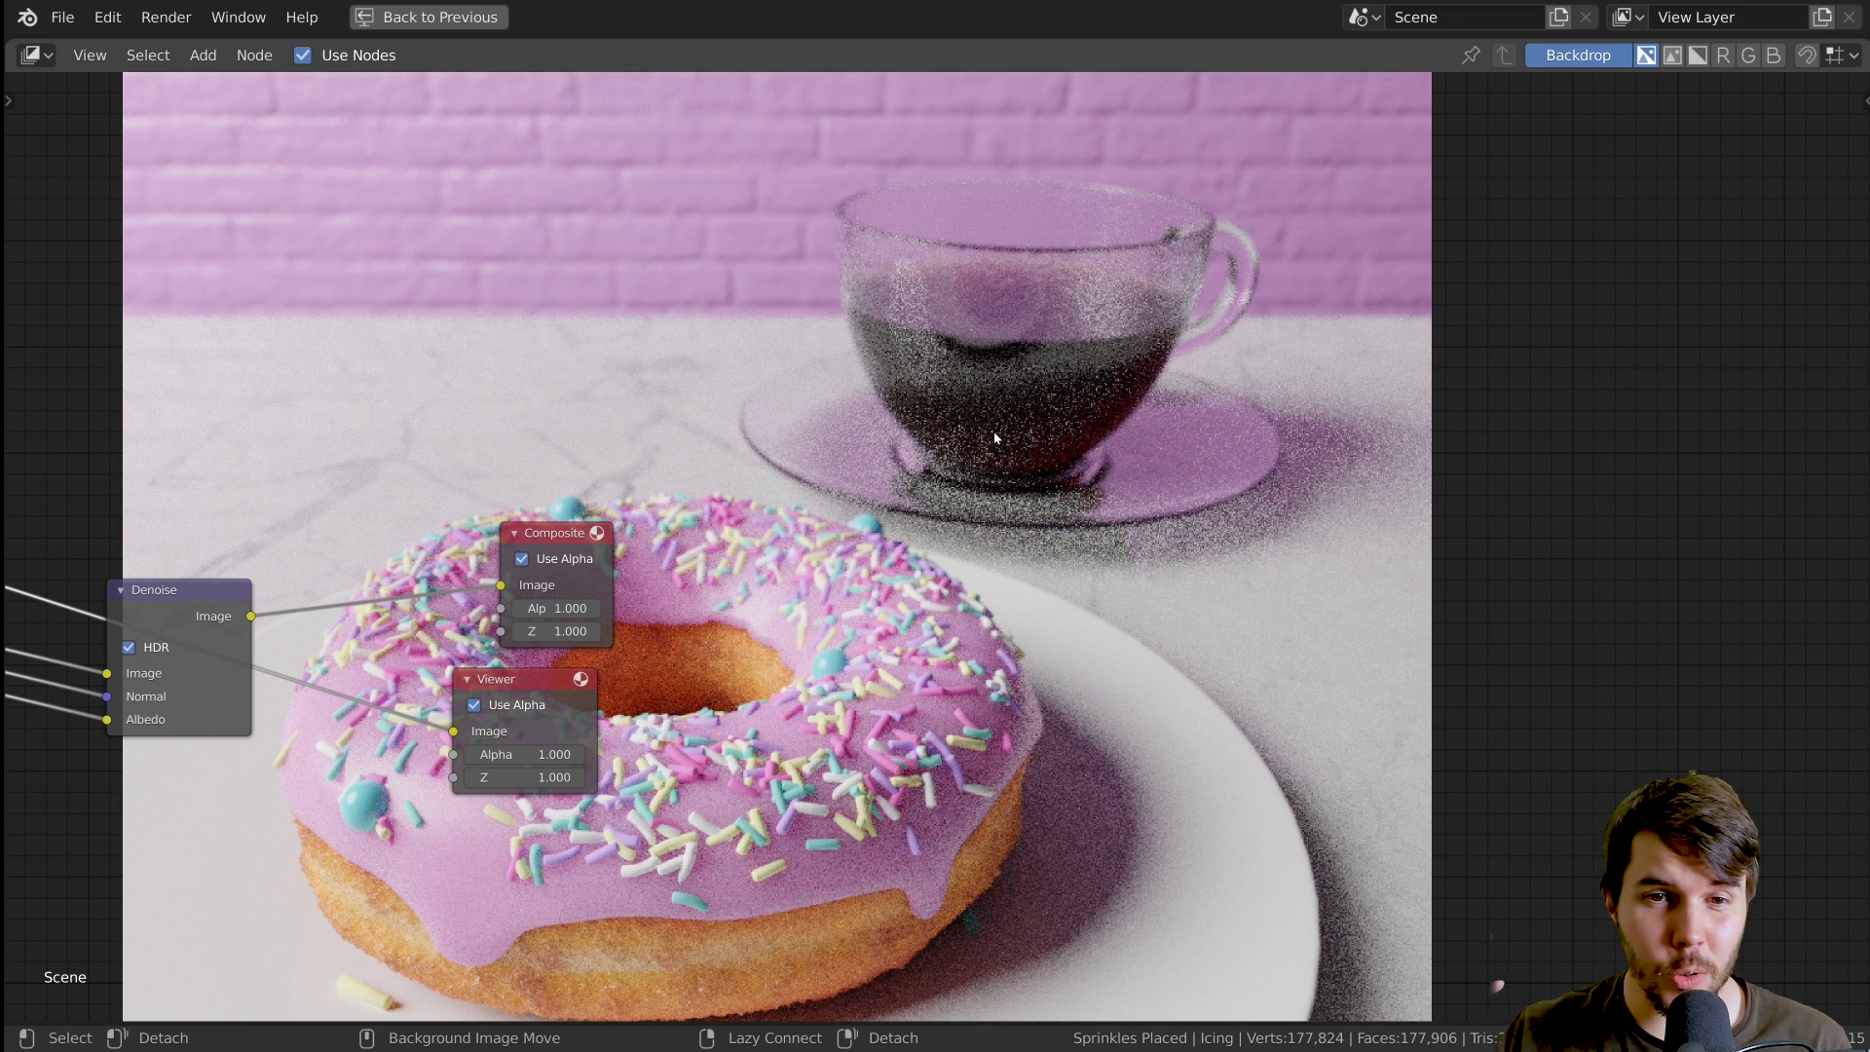
{"action": "left_click", "coordinate": [480, 15]}
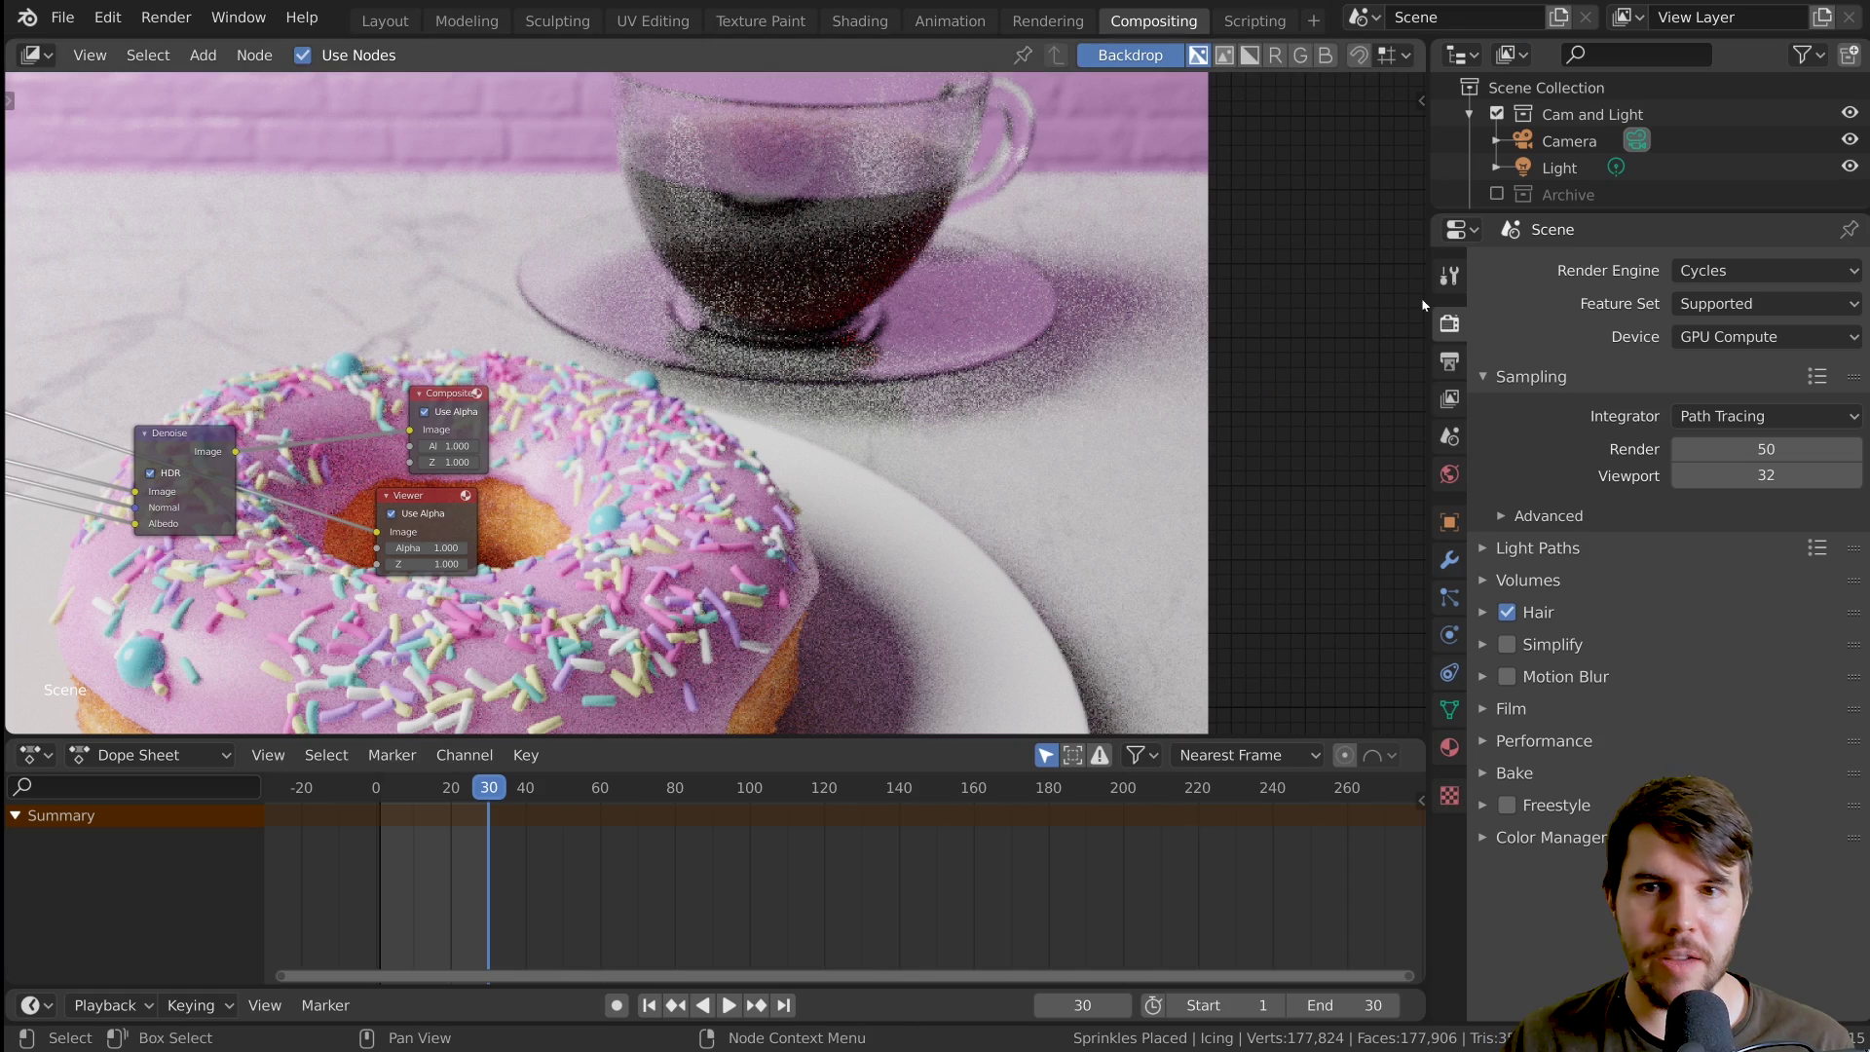
- Set Cycles Render samples to 100 and go back to the Layout workspace
{"action": "double_click", "coordinate": [1759, 448]}
{"action": "type", "text": "50"}
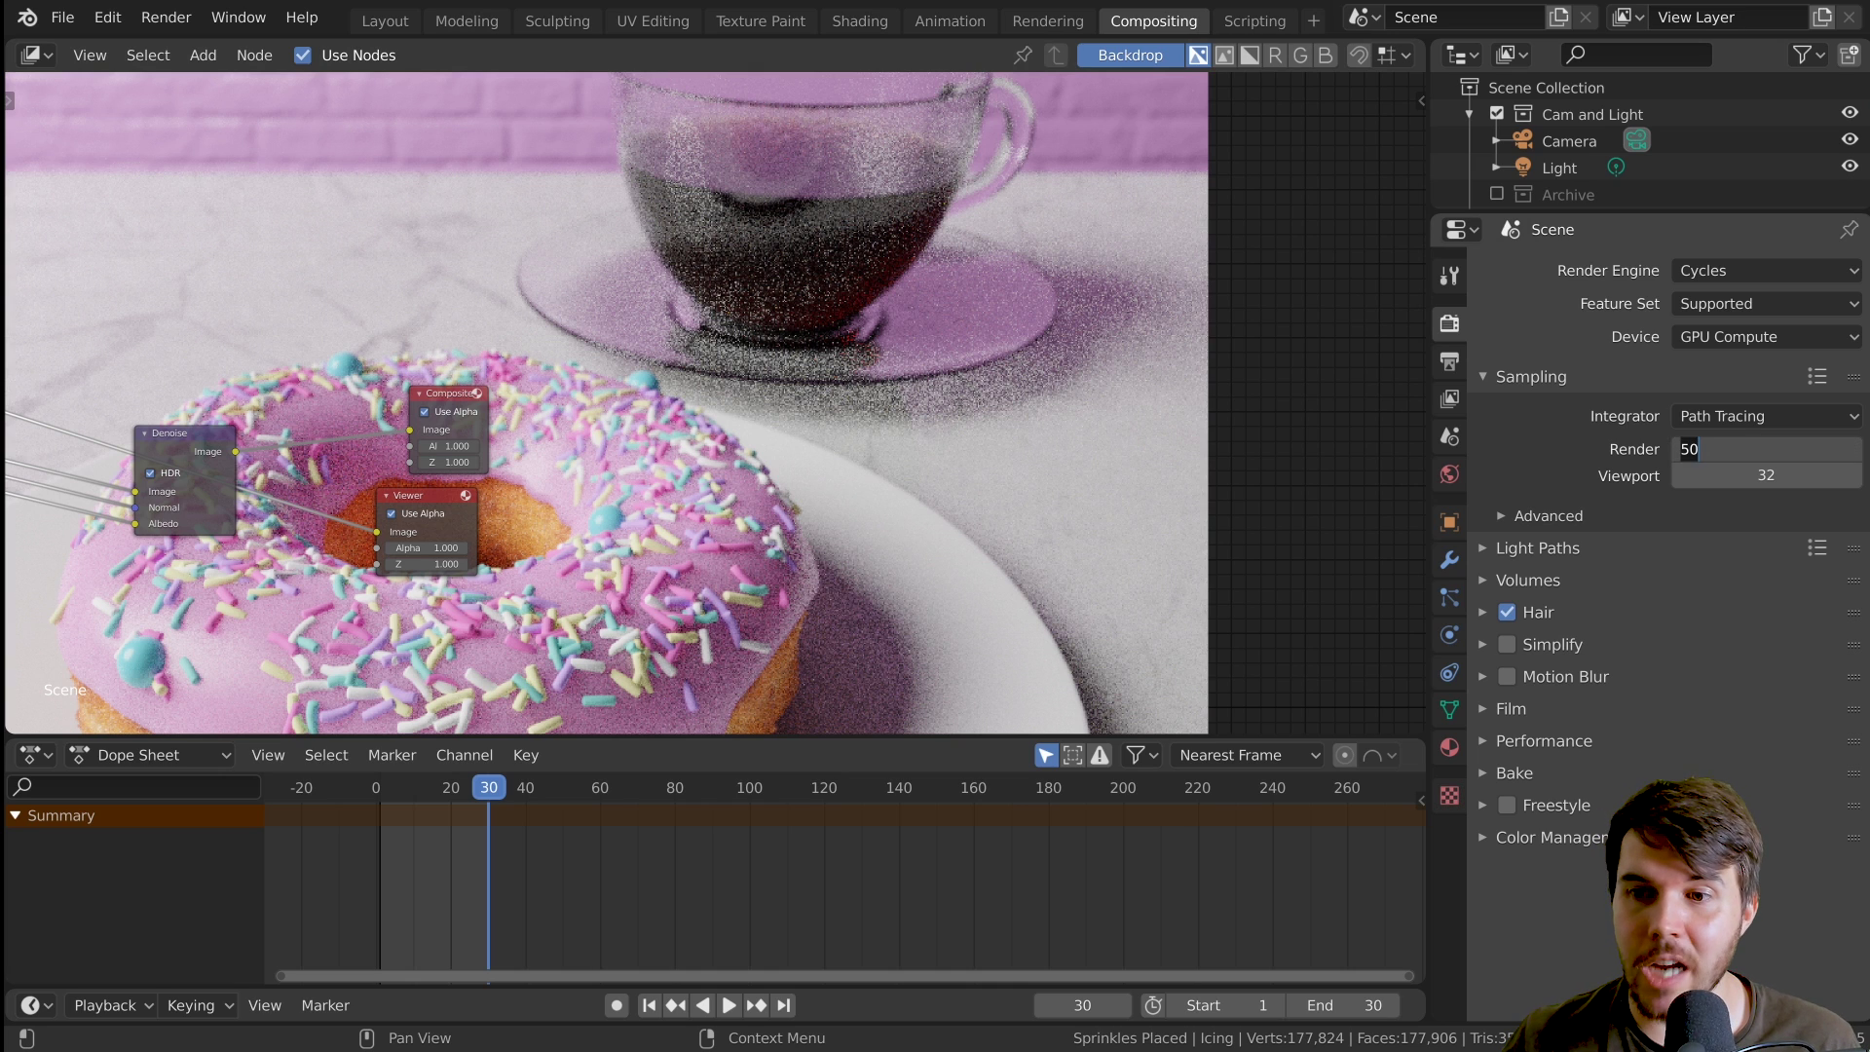
{"action": "key", "text": "BackSpace"}
{"action": "key", "text": "BackSpace"}
{"action": "type", "text": "100"}
{"action": "key", "text": "Return"}
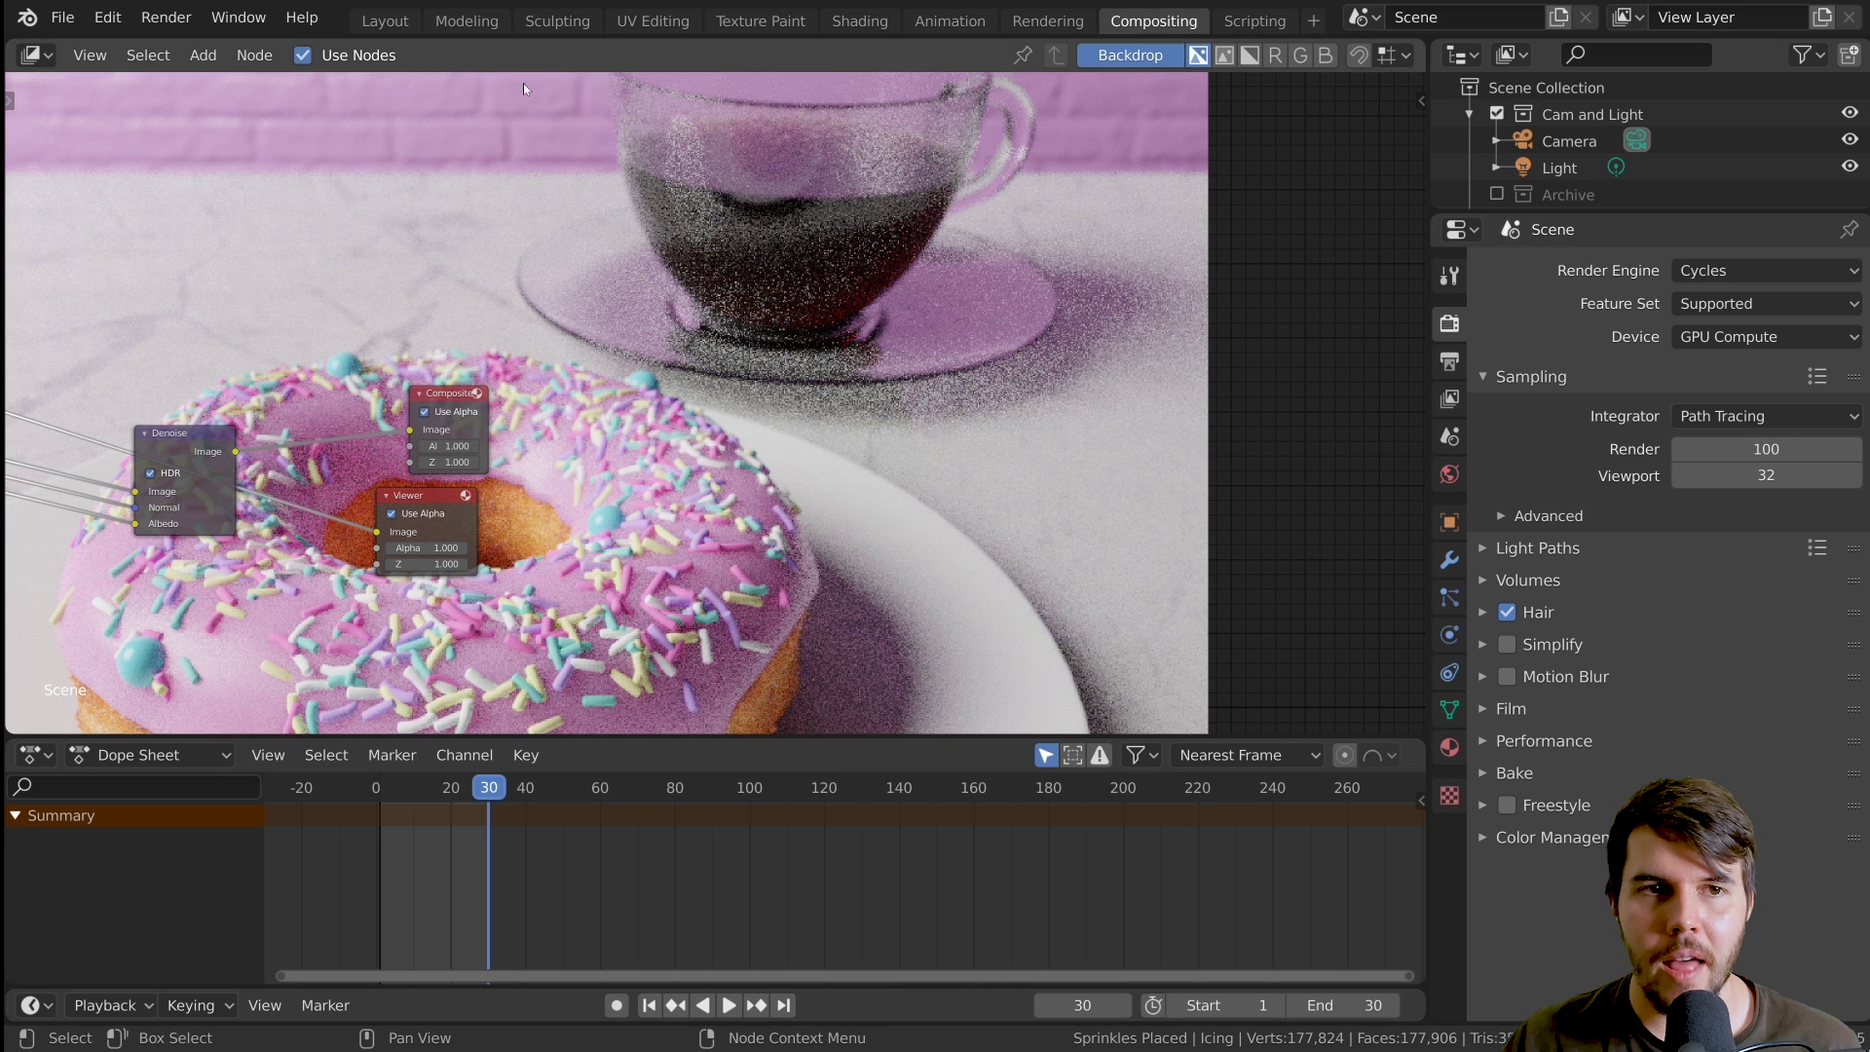
{"action": "middle_click_drag", "start_coordinate": [716, 542], "coordinate": [783, 393], "text": "alt"}
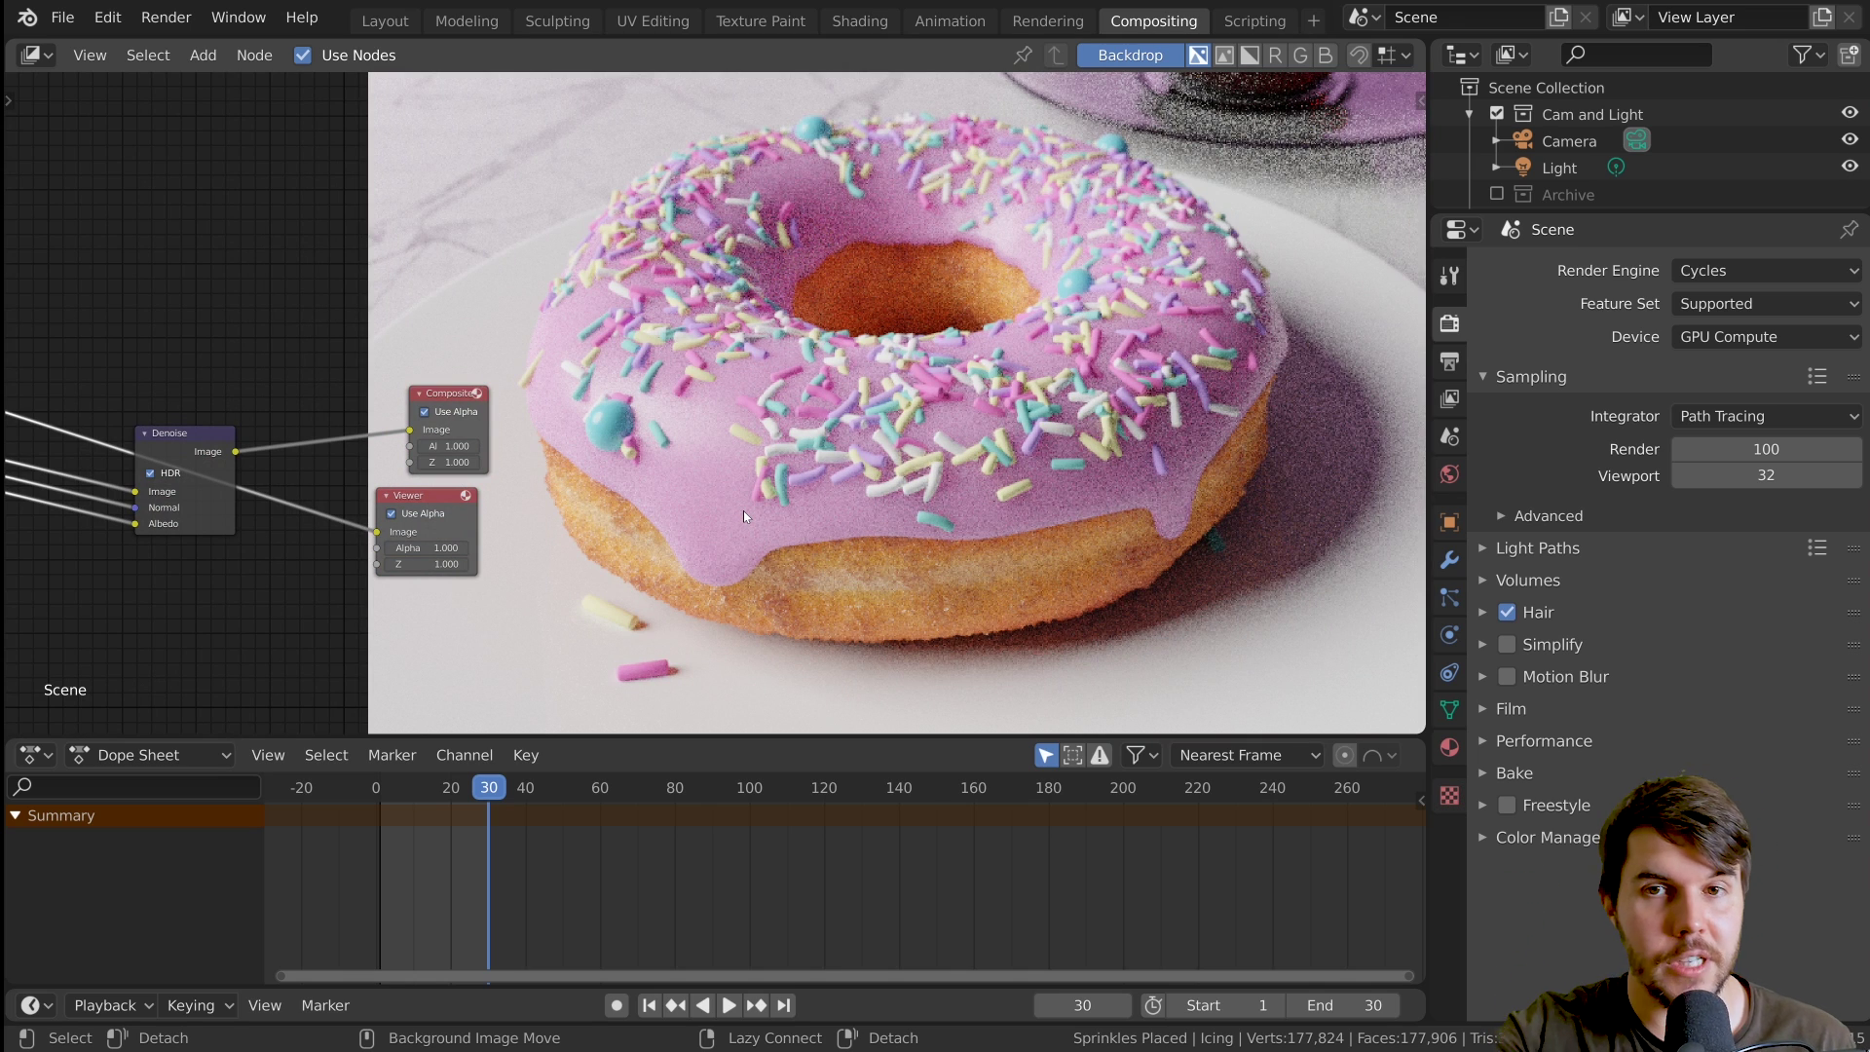
{"action": "middle_click_drag", "start_coordinate": [1095, 458], "coordinate": [849, 683], "text": "alt"}
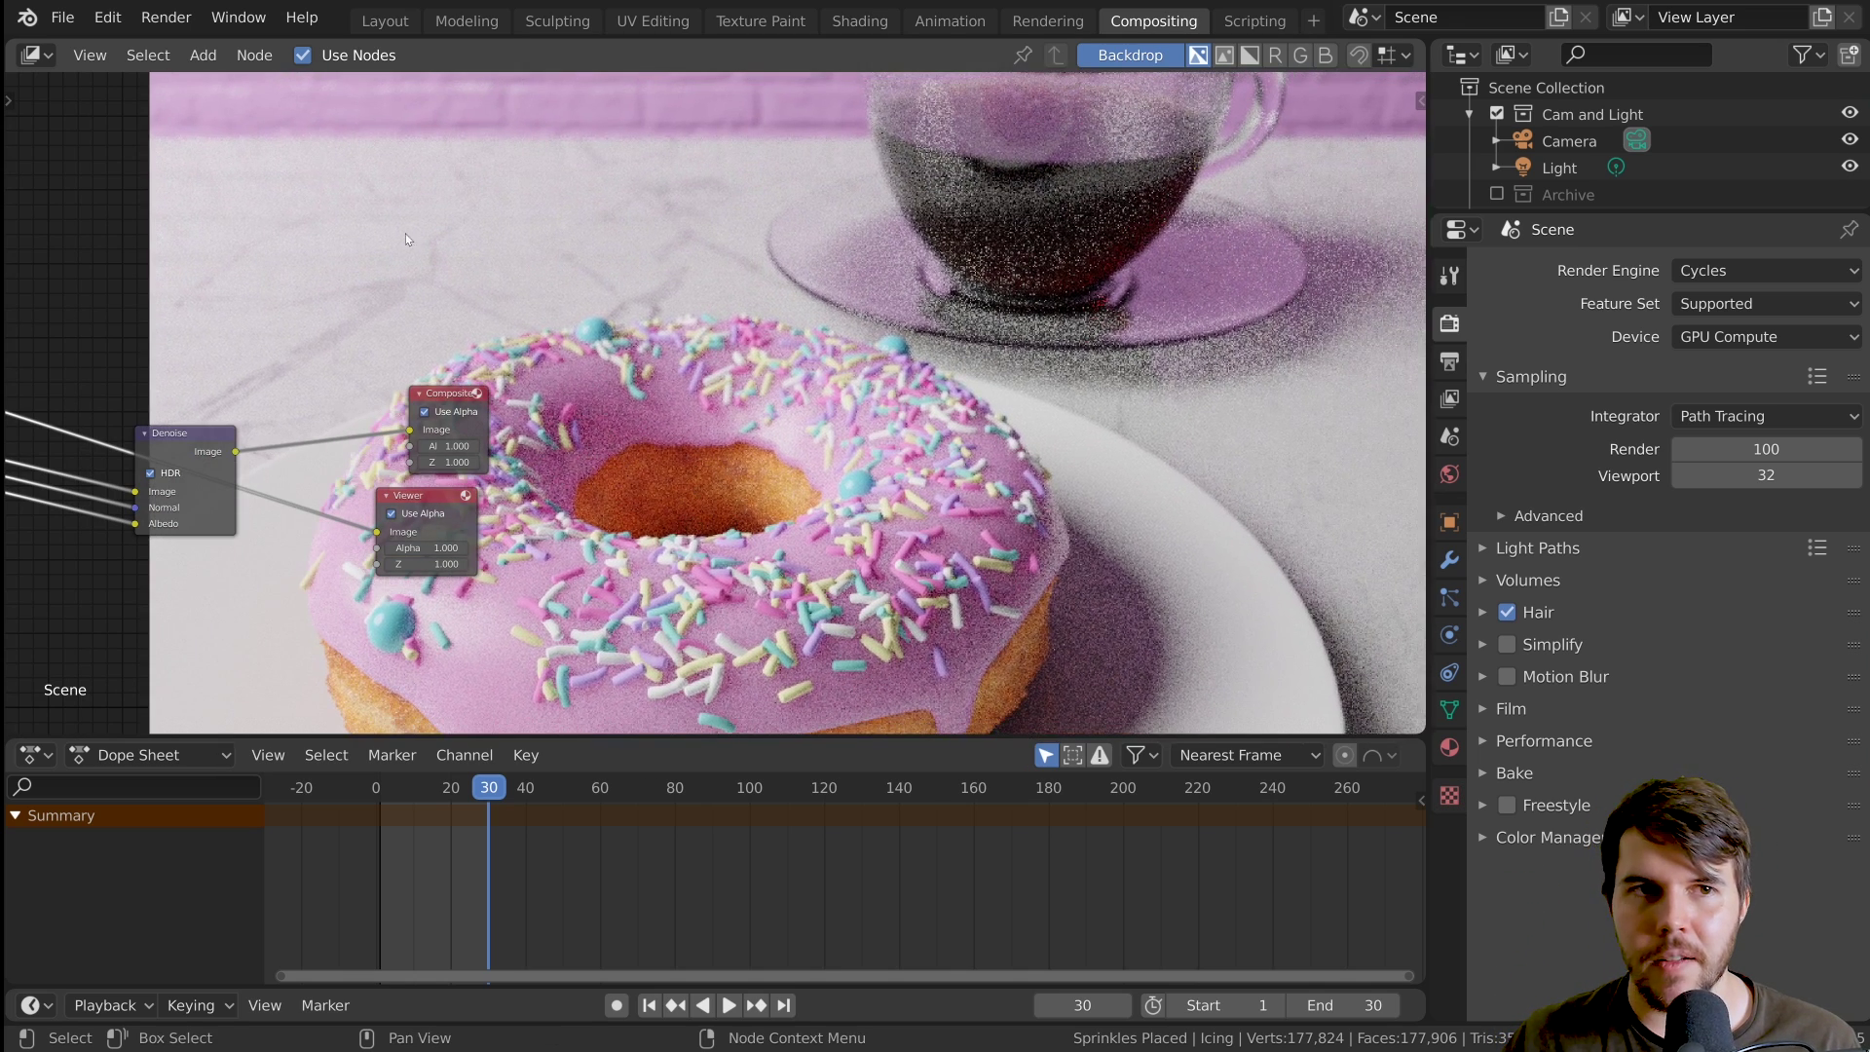
{"action": "left_click", "coordinate": [376, 24]}
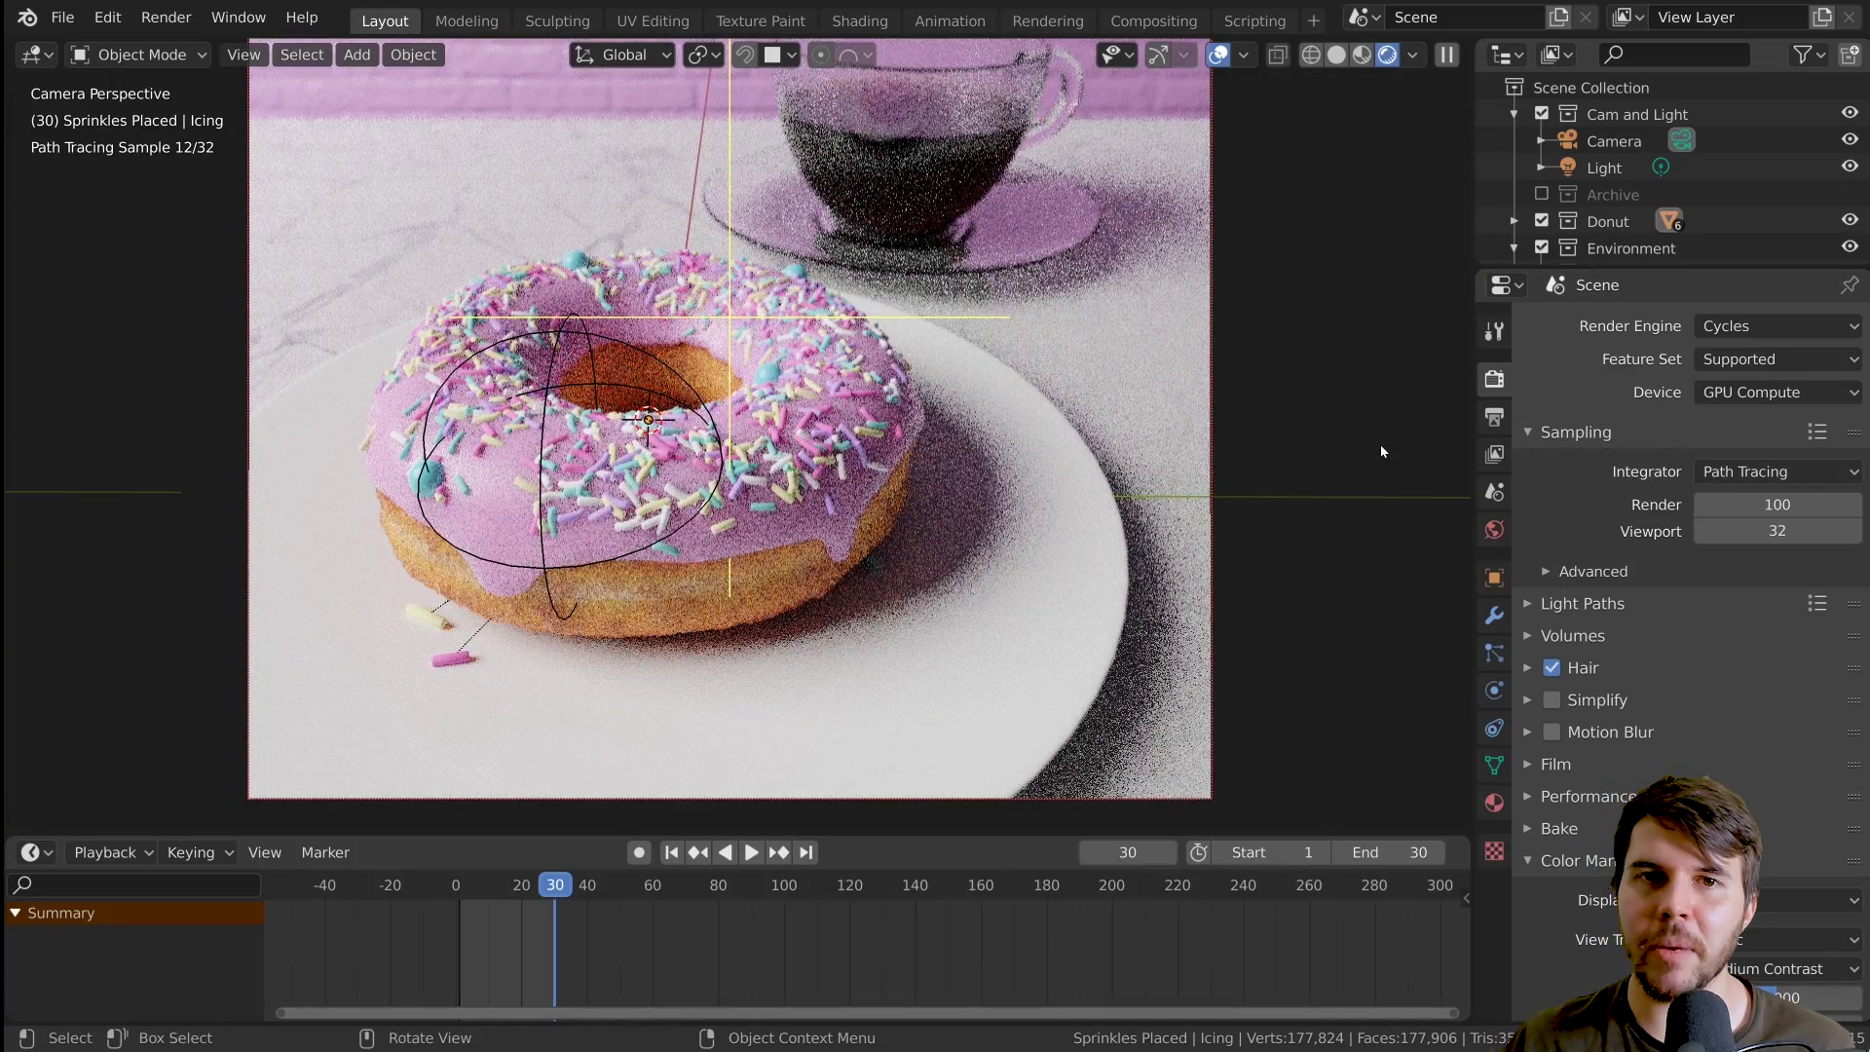
- Change the Sampling Integrator from Path Tracing to Branched Path Tracing
{"action": "left_click", "coordinate": [1739, 472]}
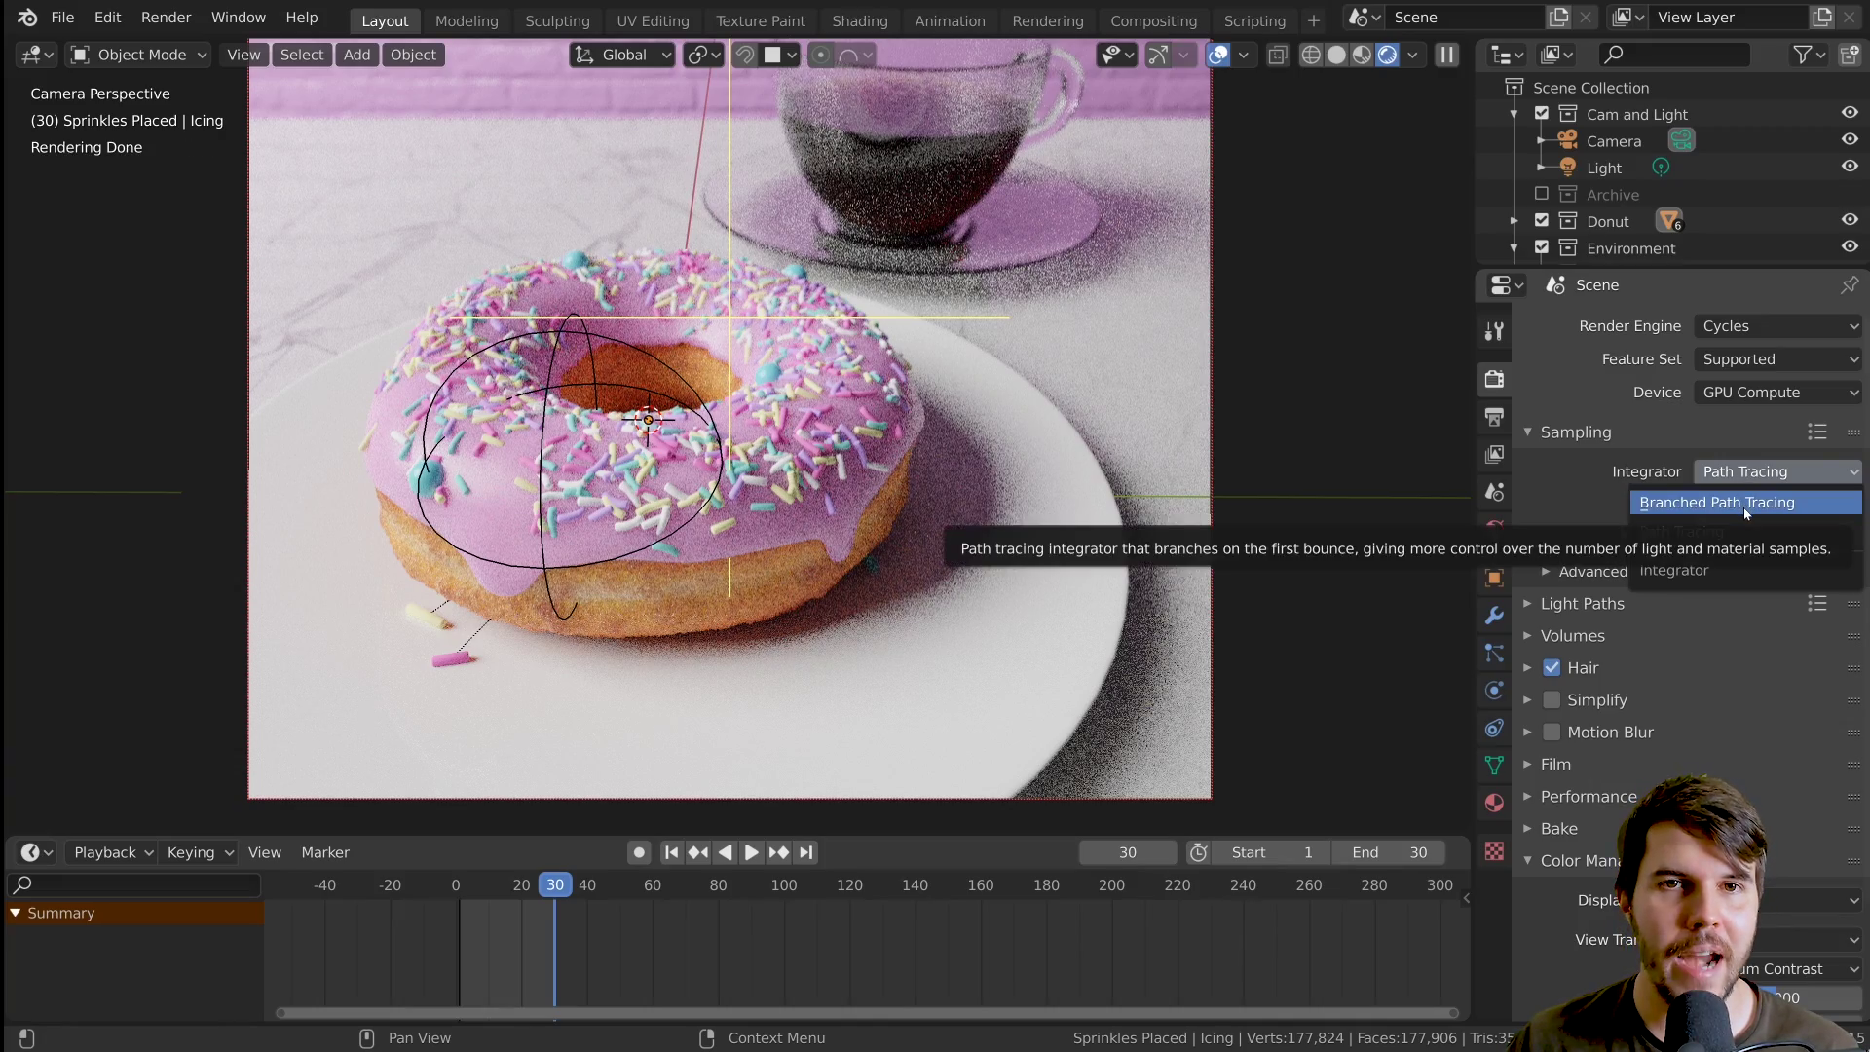
{"action": "left_click", "coordinate": [1743, 503]}
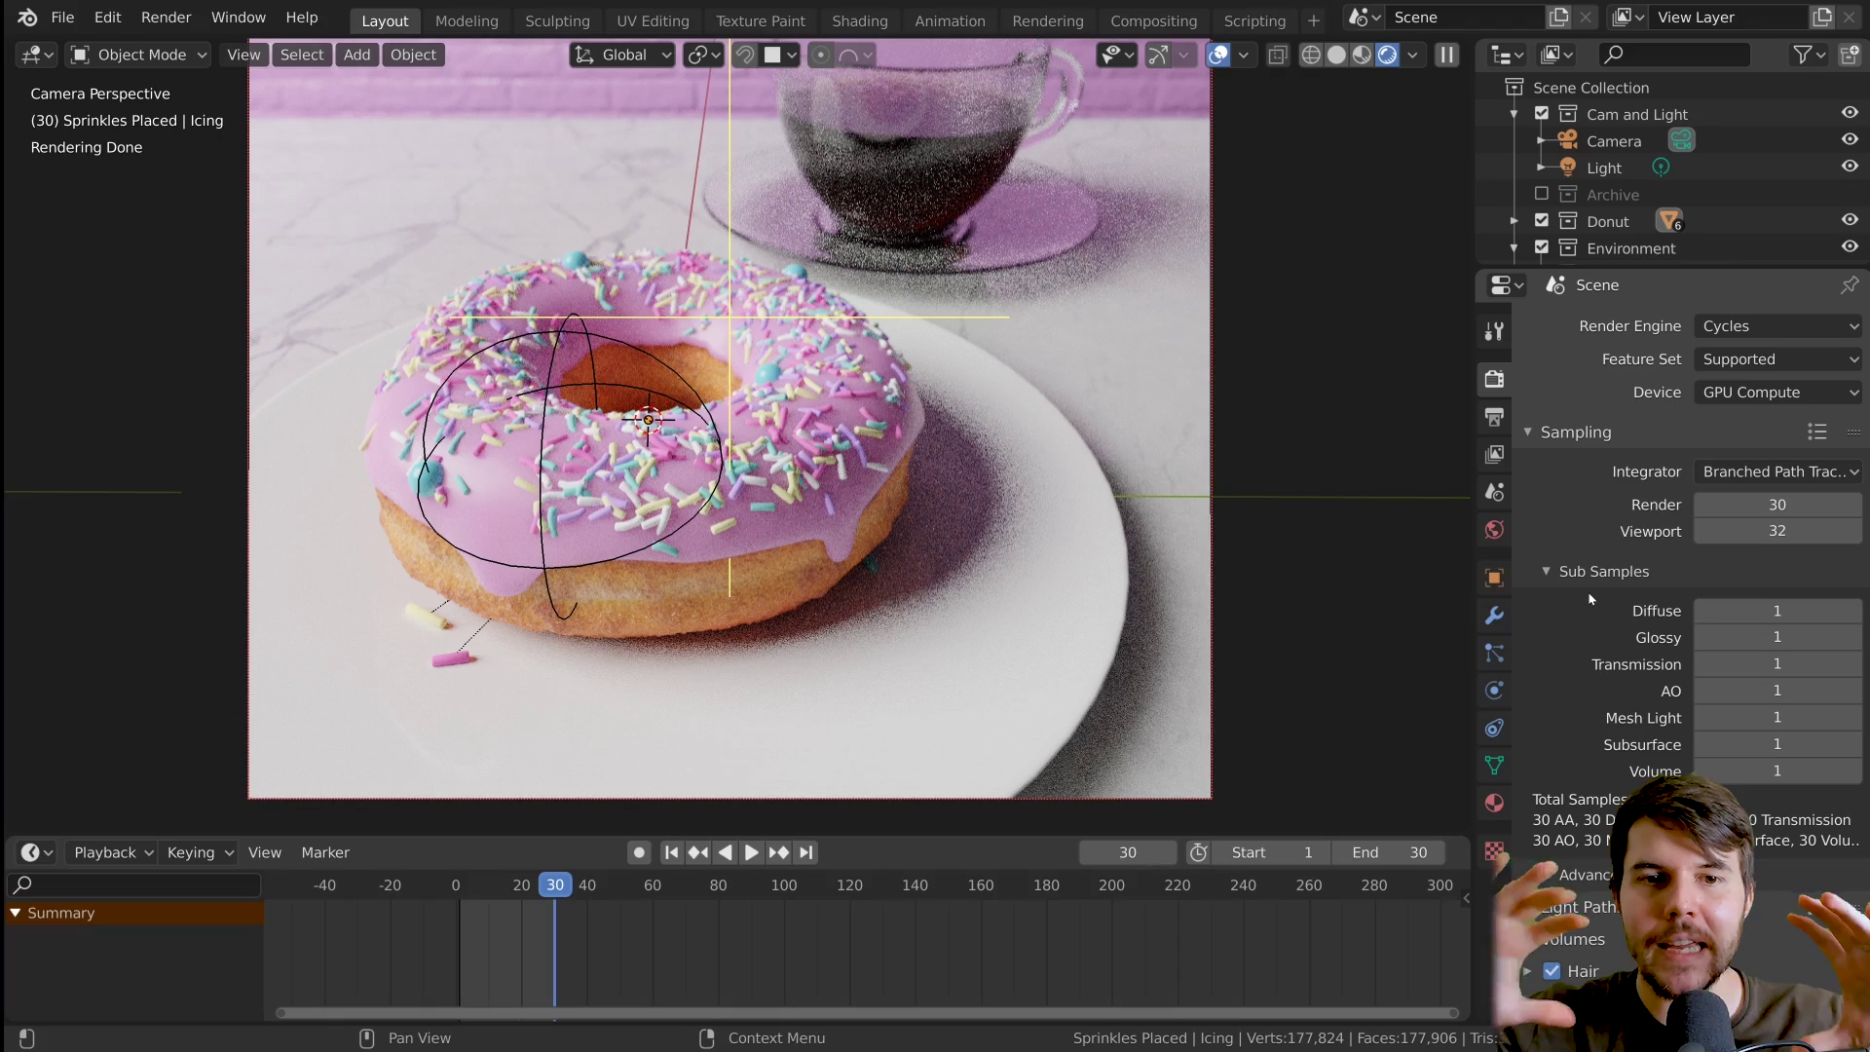
- Set Transmission sub-samples to 2 in the Branched Path Tracing settings
{"action": "mouse_move", "coordinate": [623, 555]}
{"action": "middle_mouse_down", "text": "shift"}
{"action": "mouse_move", "coordinate": [950, 458]}
{"action": "mouse_move", "coordinate": [871, 485]}
{"action": "middle_mouse_up", "text": "shift"}
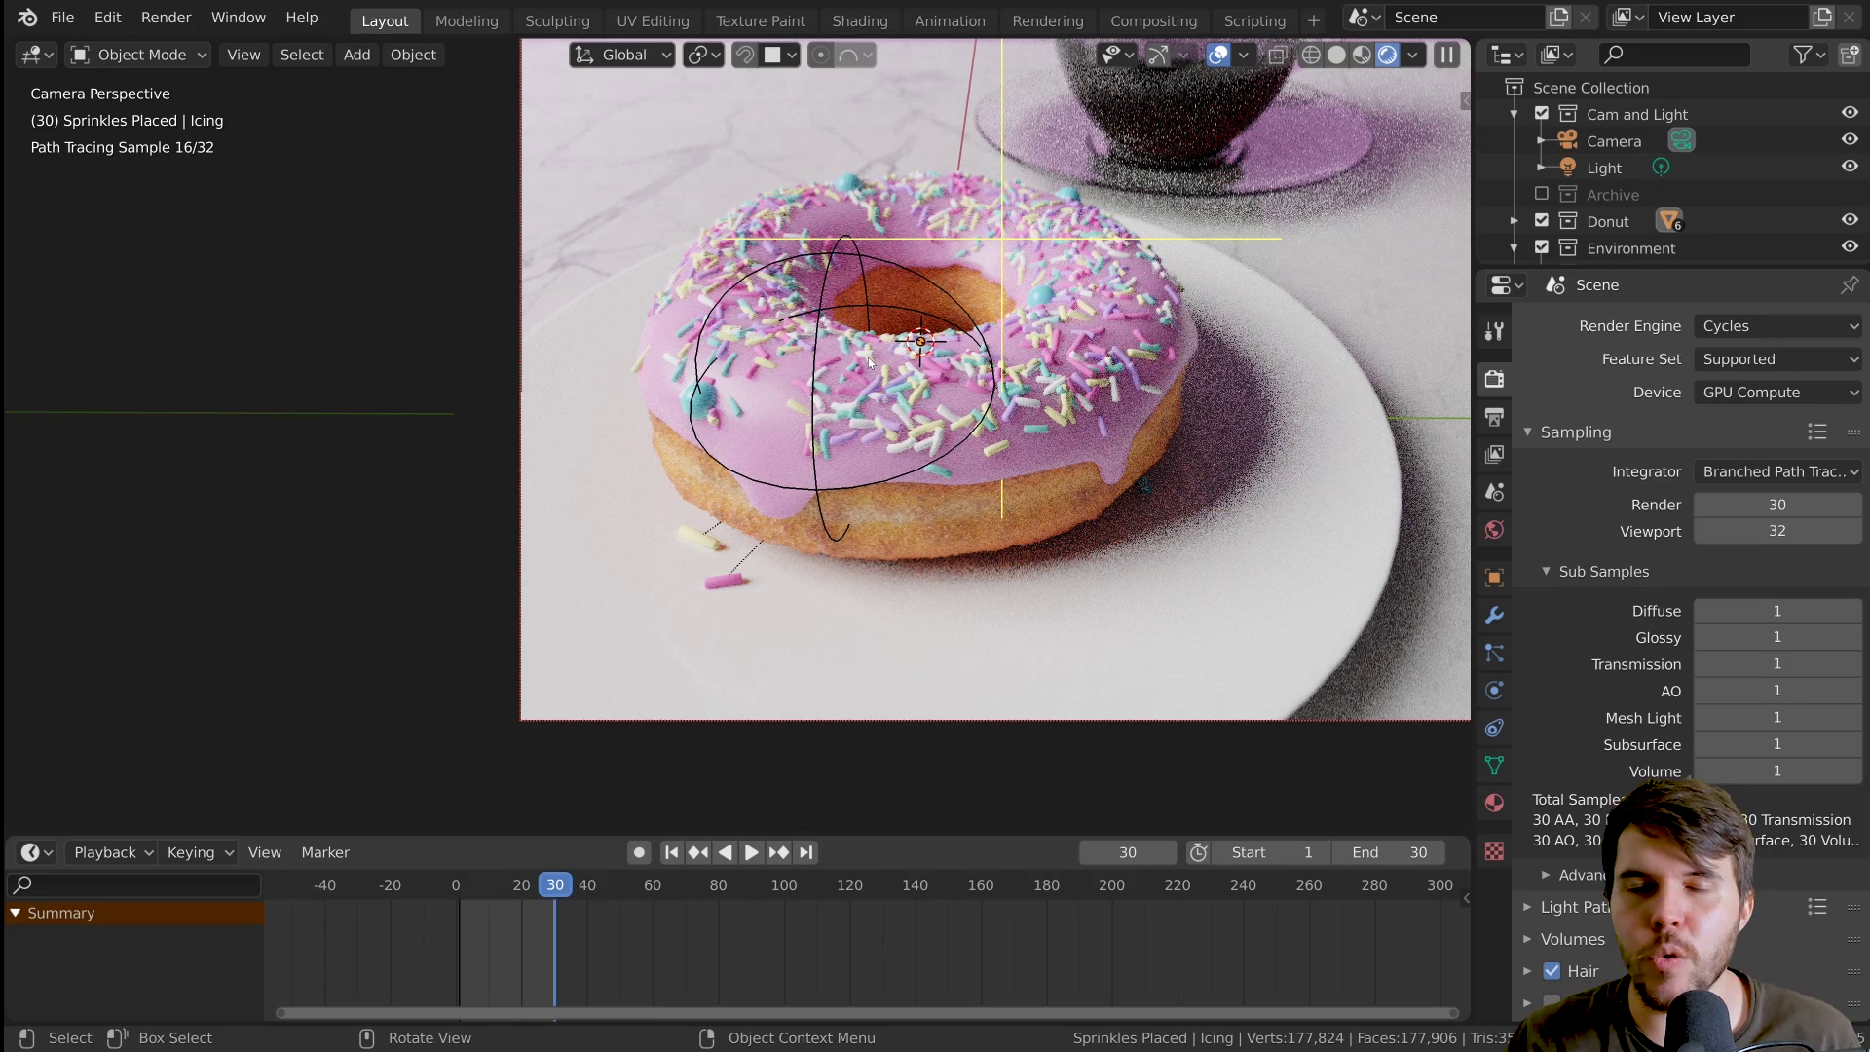
{"action": "middle_click_drag", "start_coordinate": [1169, 287], "coordinate": [892, 576], "text": "shift"}
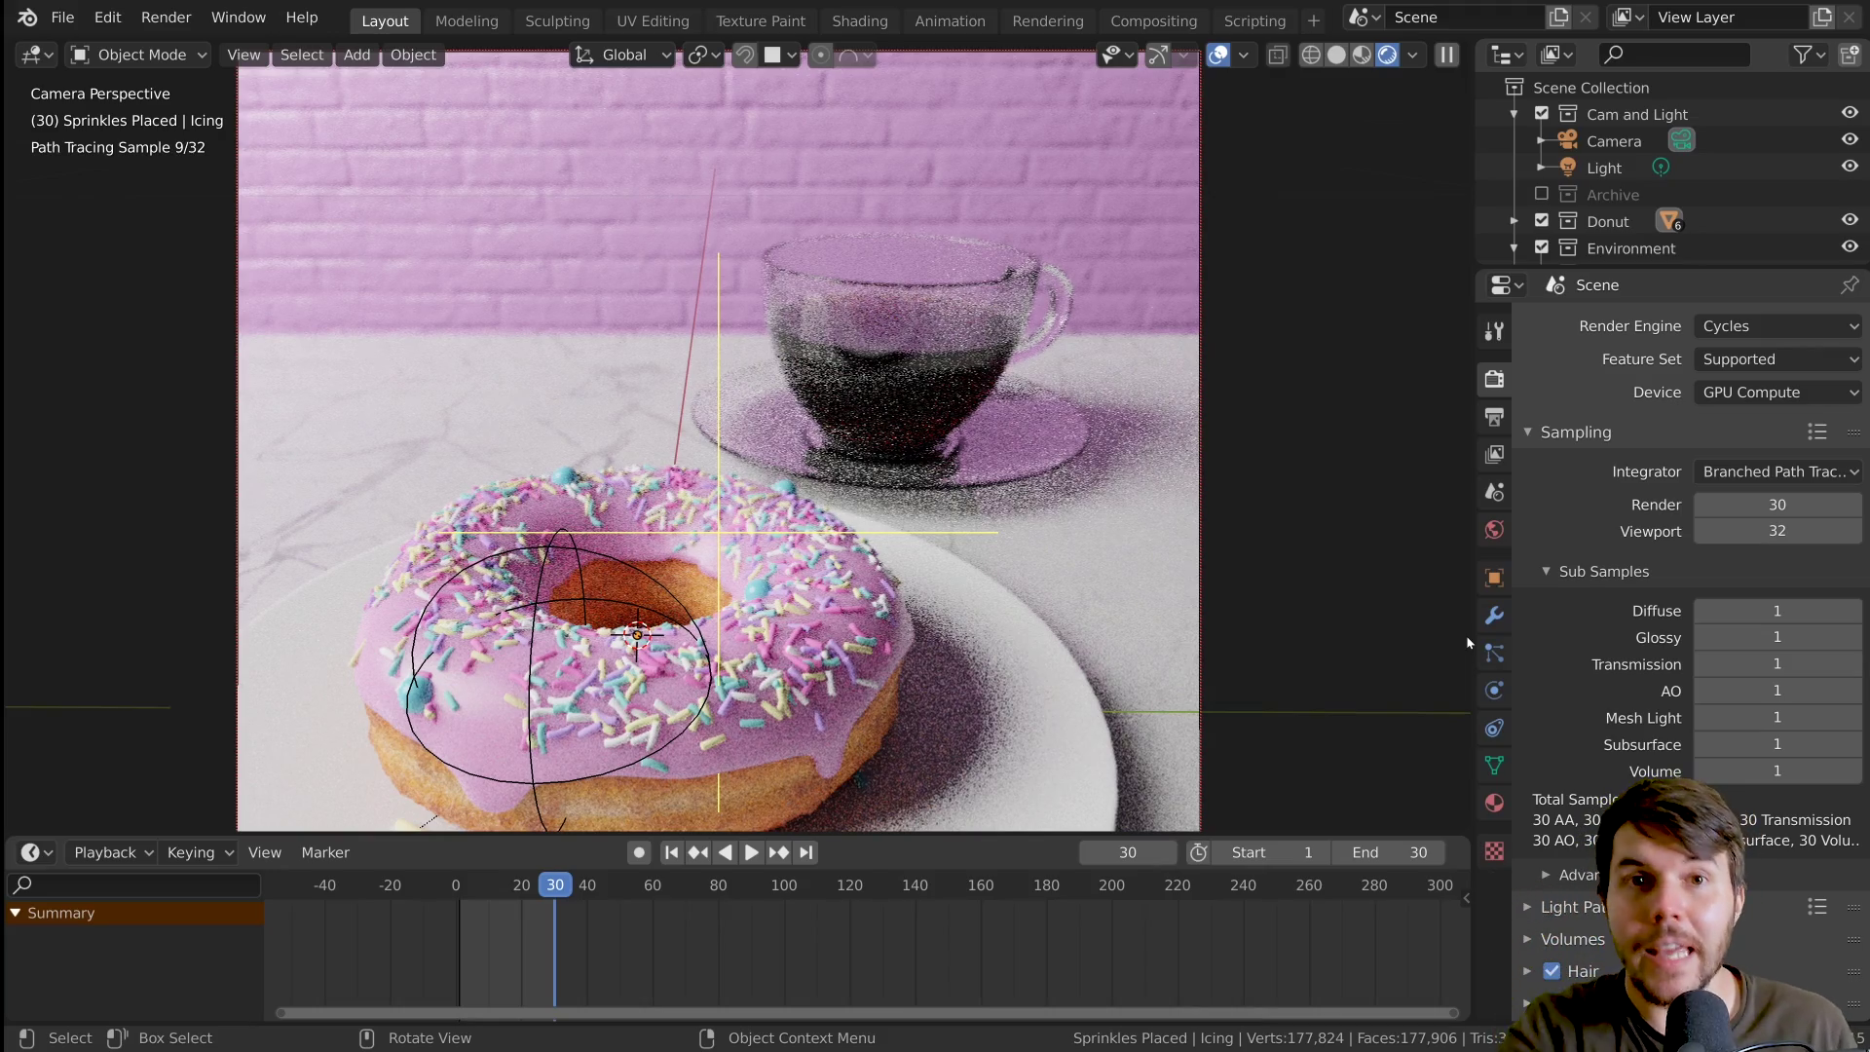
{"action": "scroll", "coordinate": [971, 428], "scroll_direction": "up", "scroll_amount": 3}
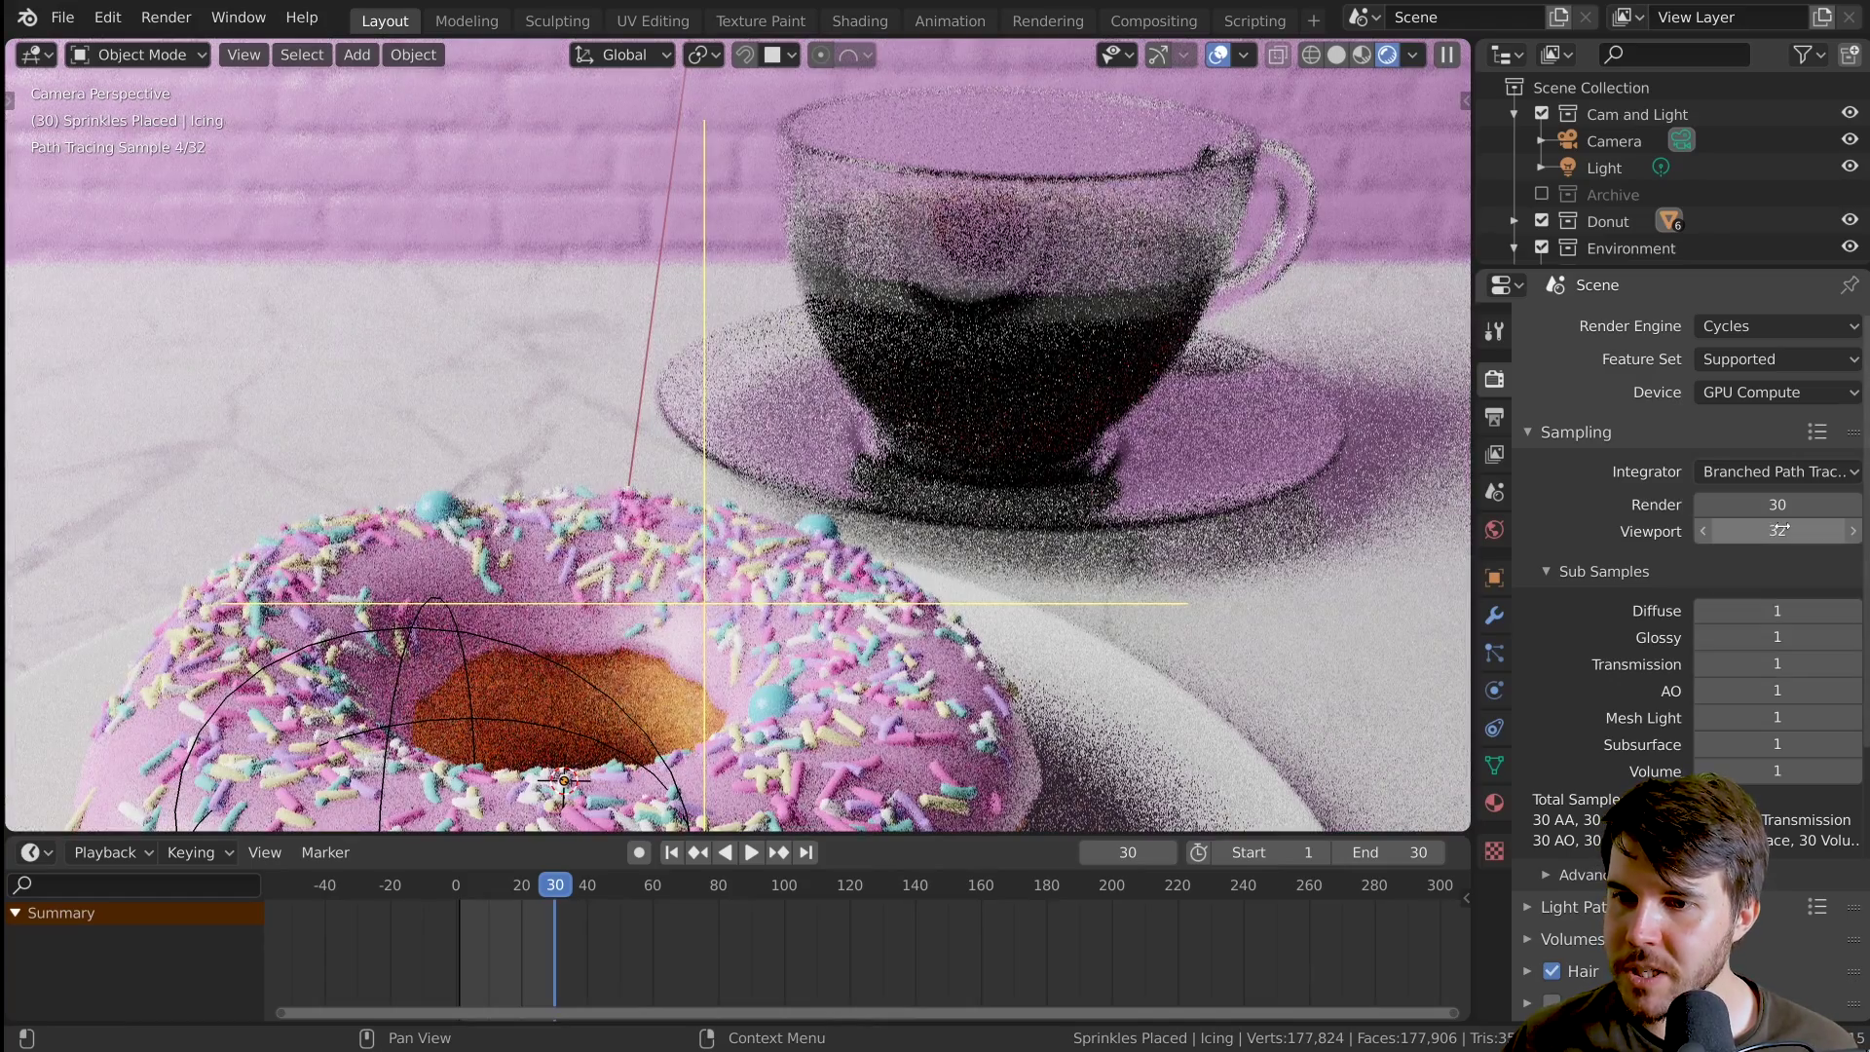
{"action": "left_click", "coordinate": [1778, 663]}
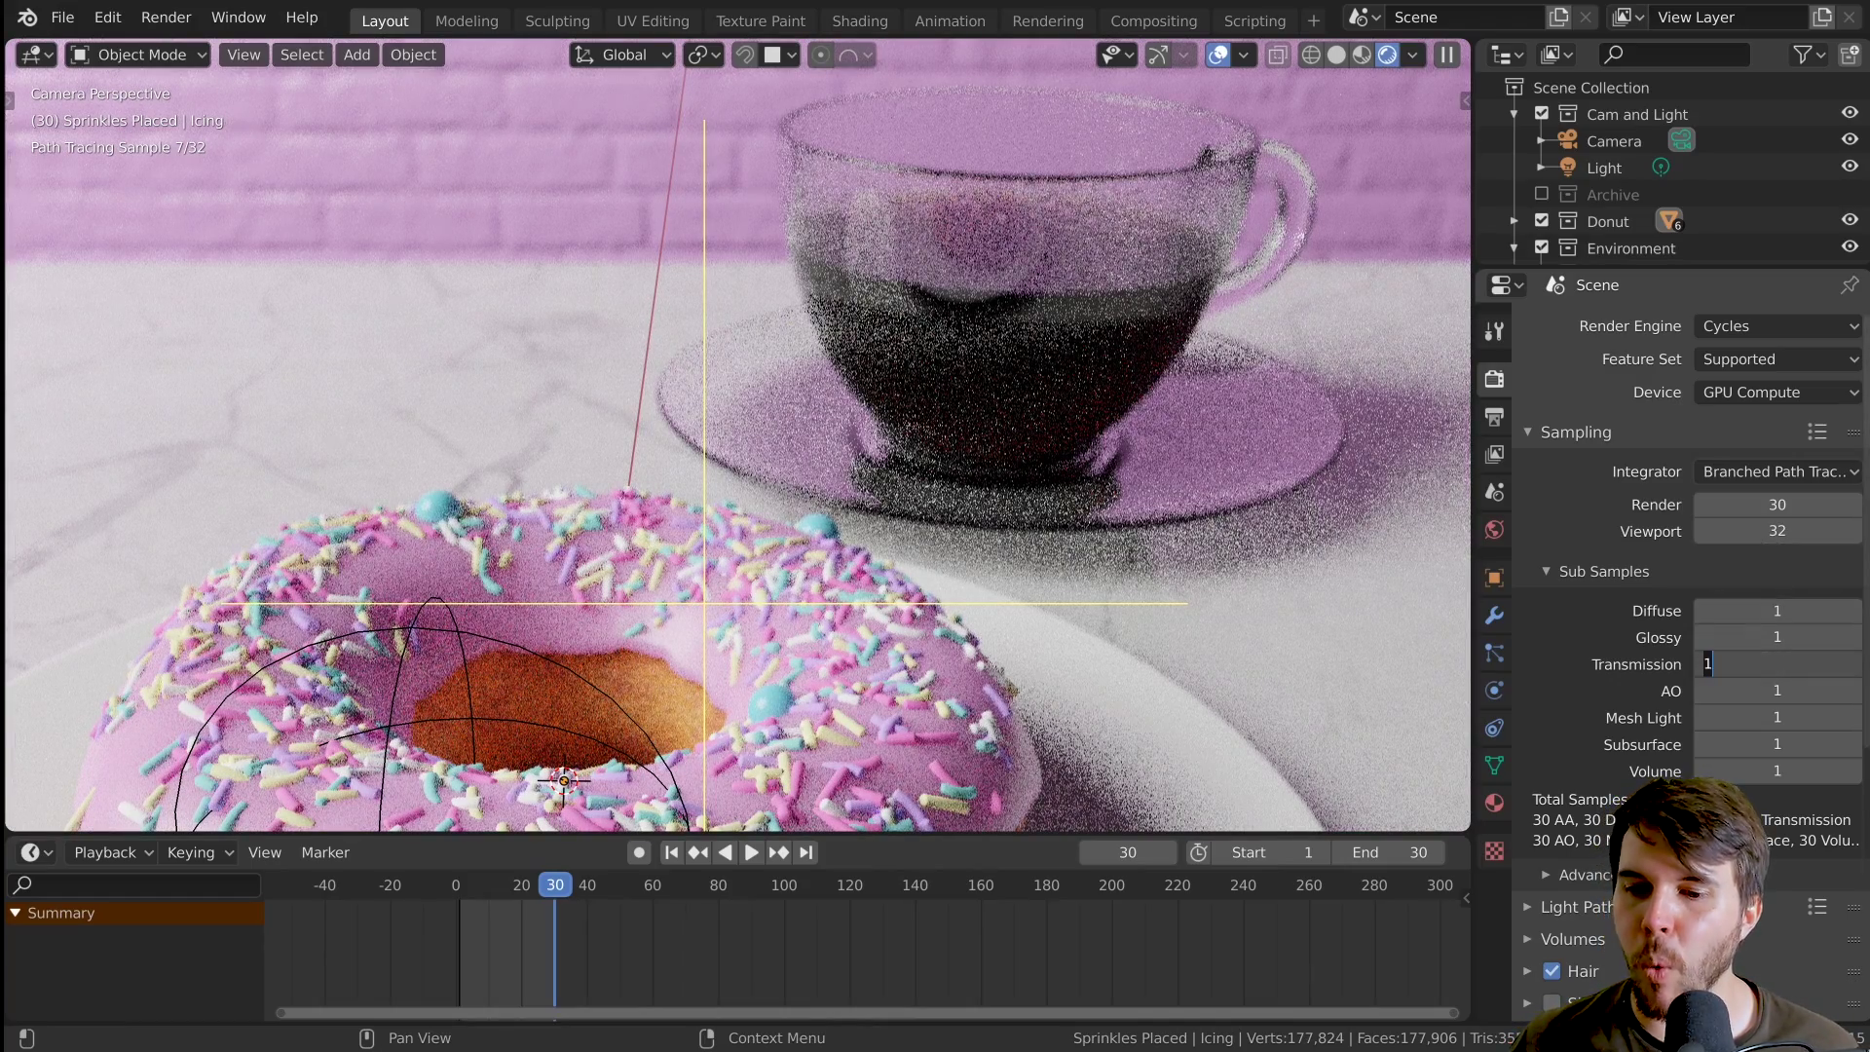
{"action": "key", "text": "Return"}
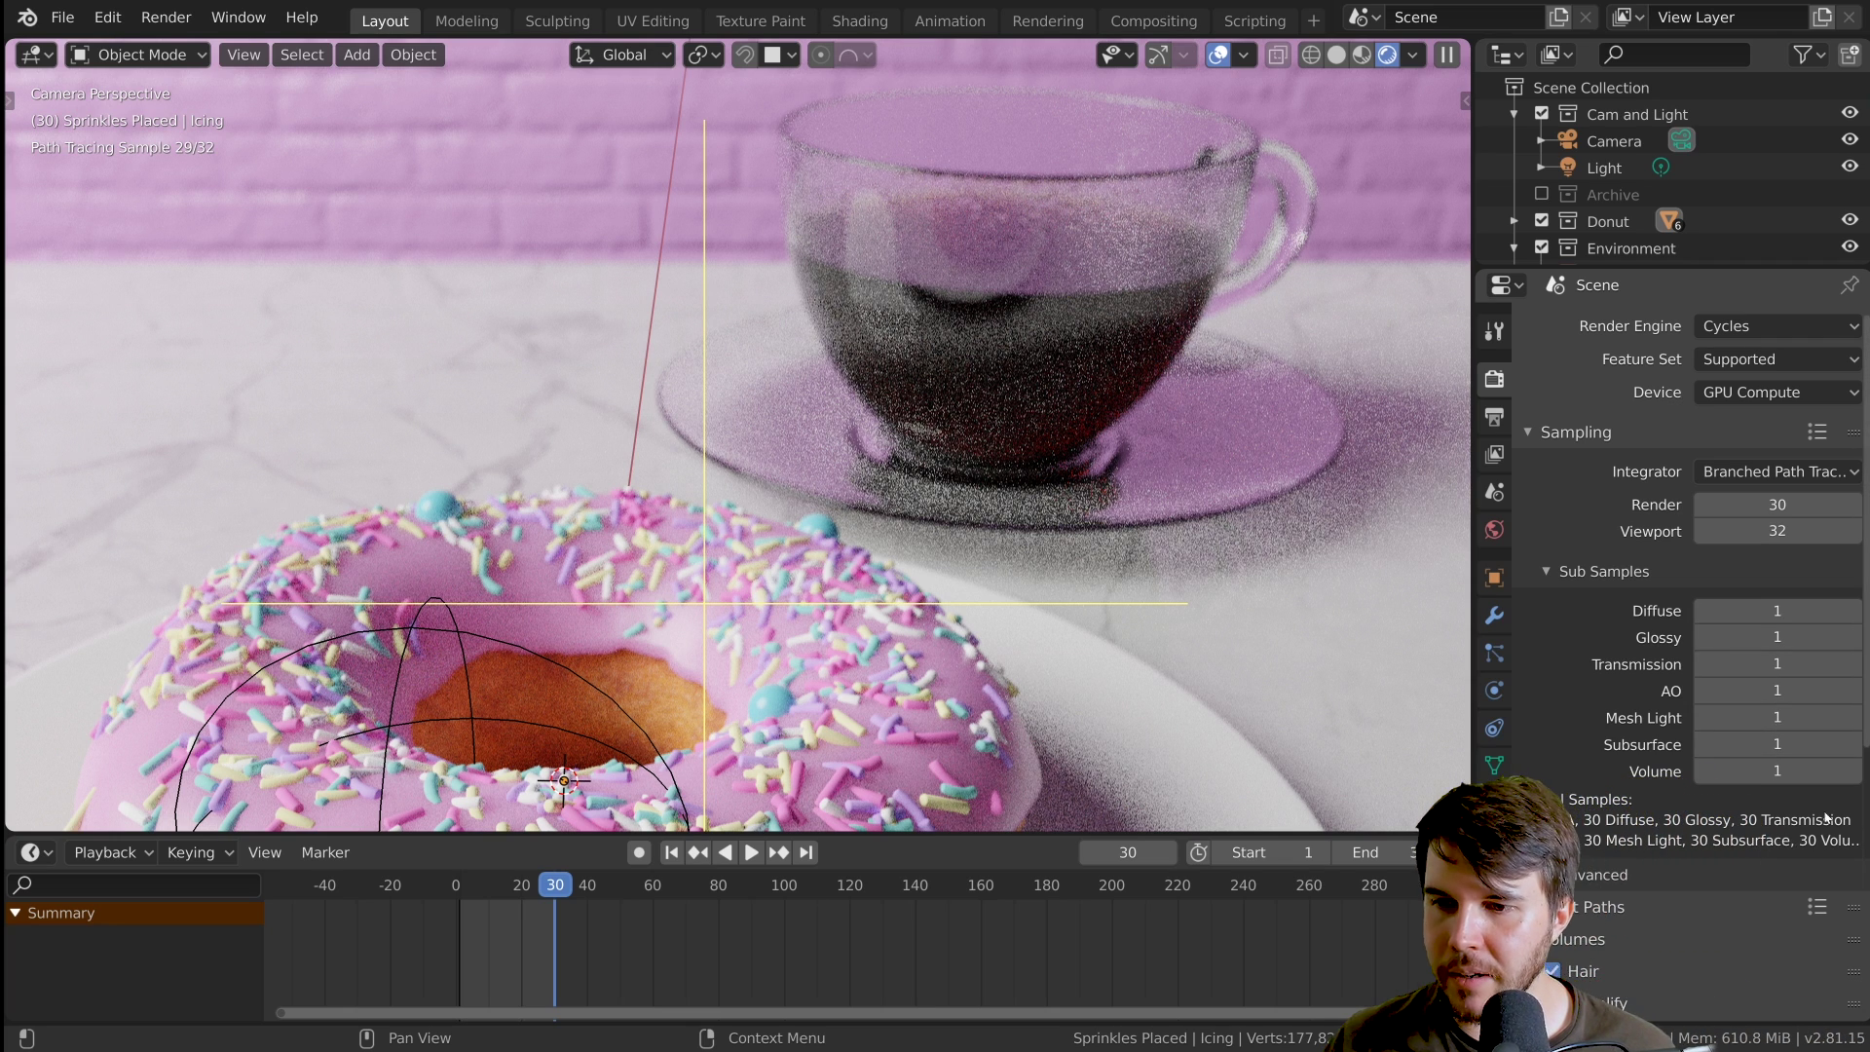
{"action": "left_click", "coordinate": [1778, 663]}
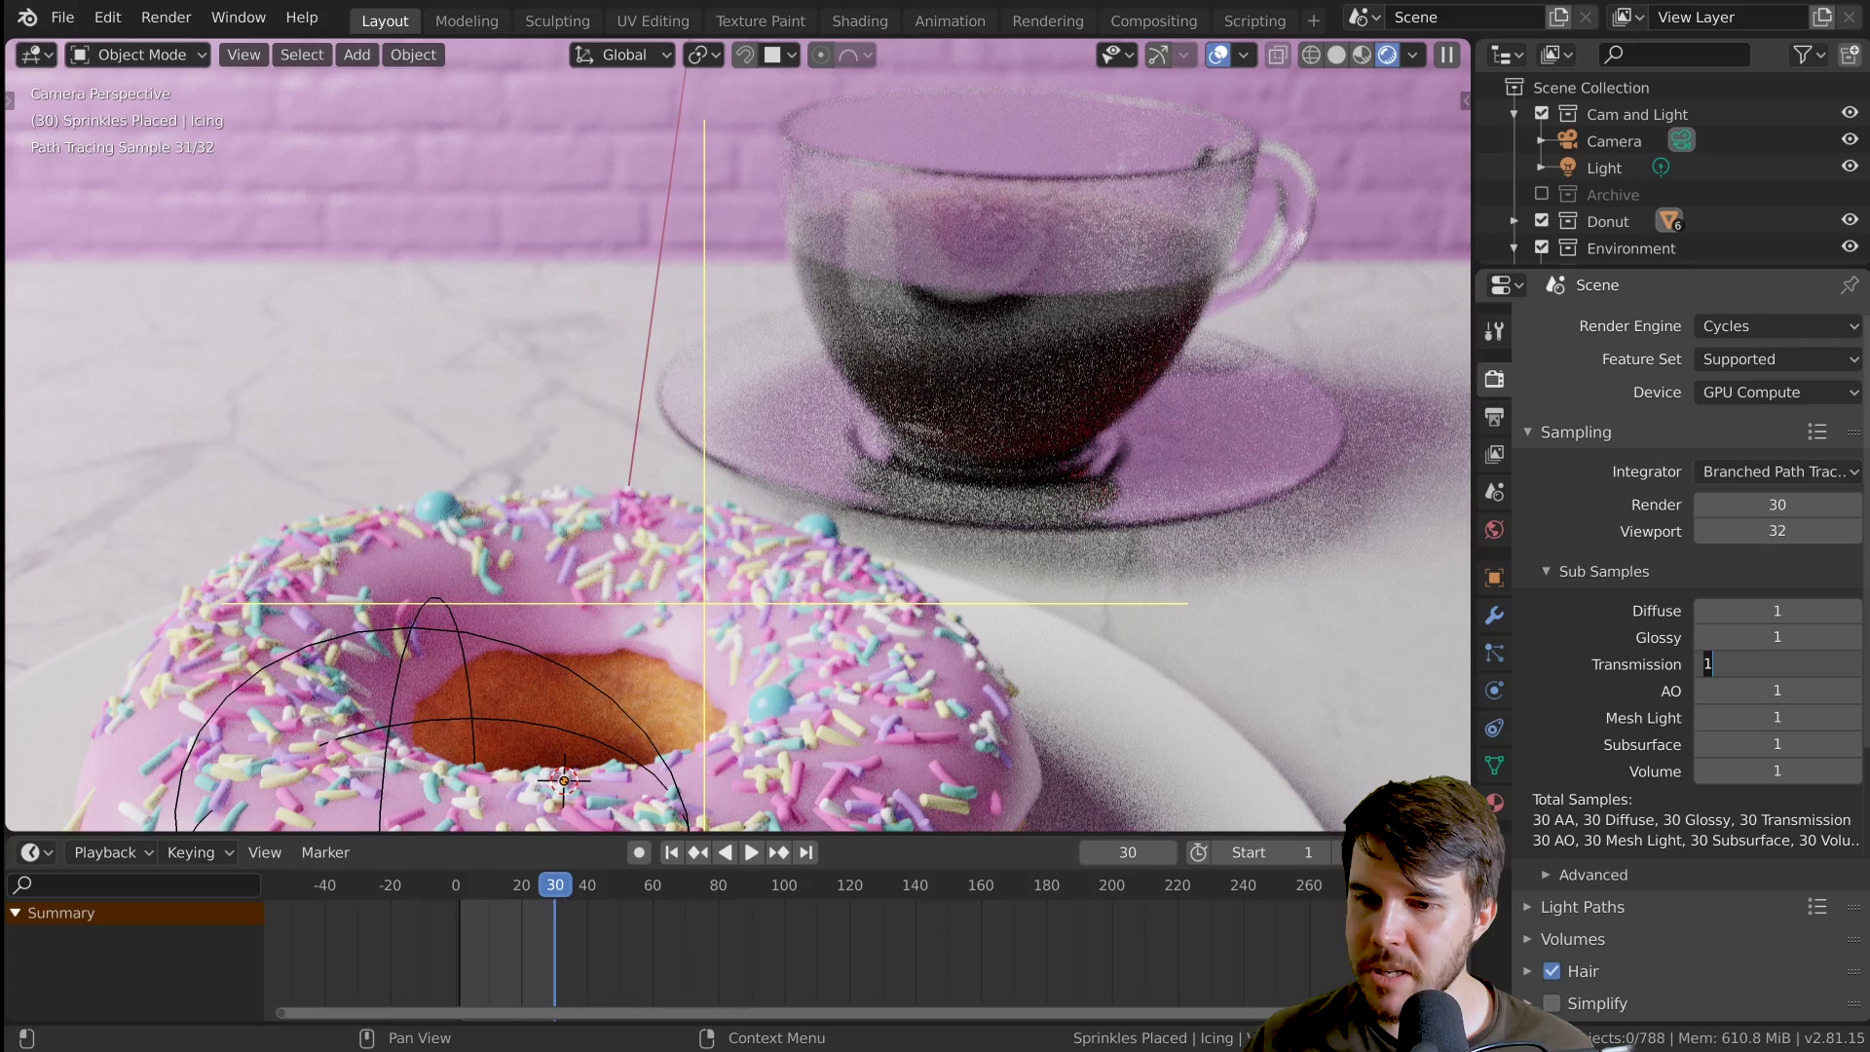
{"action": "key", "text": "Return"}
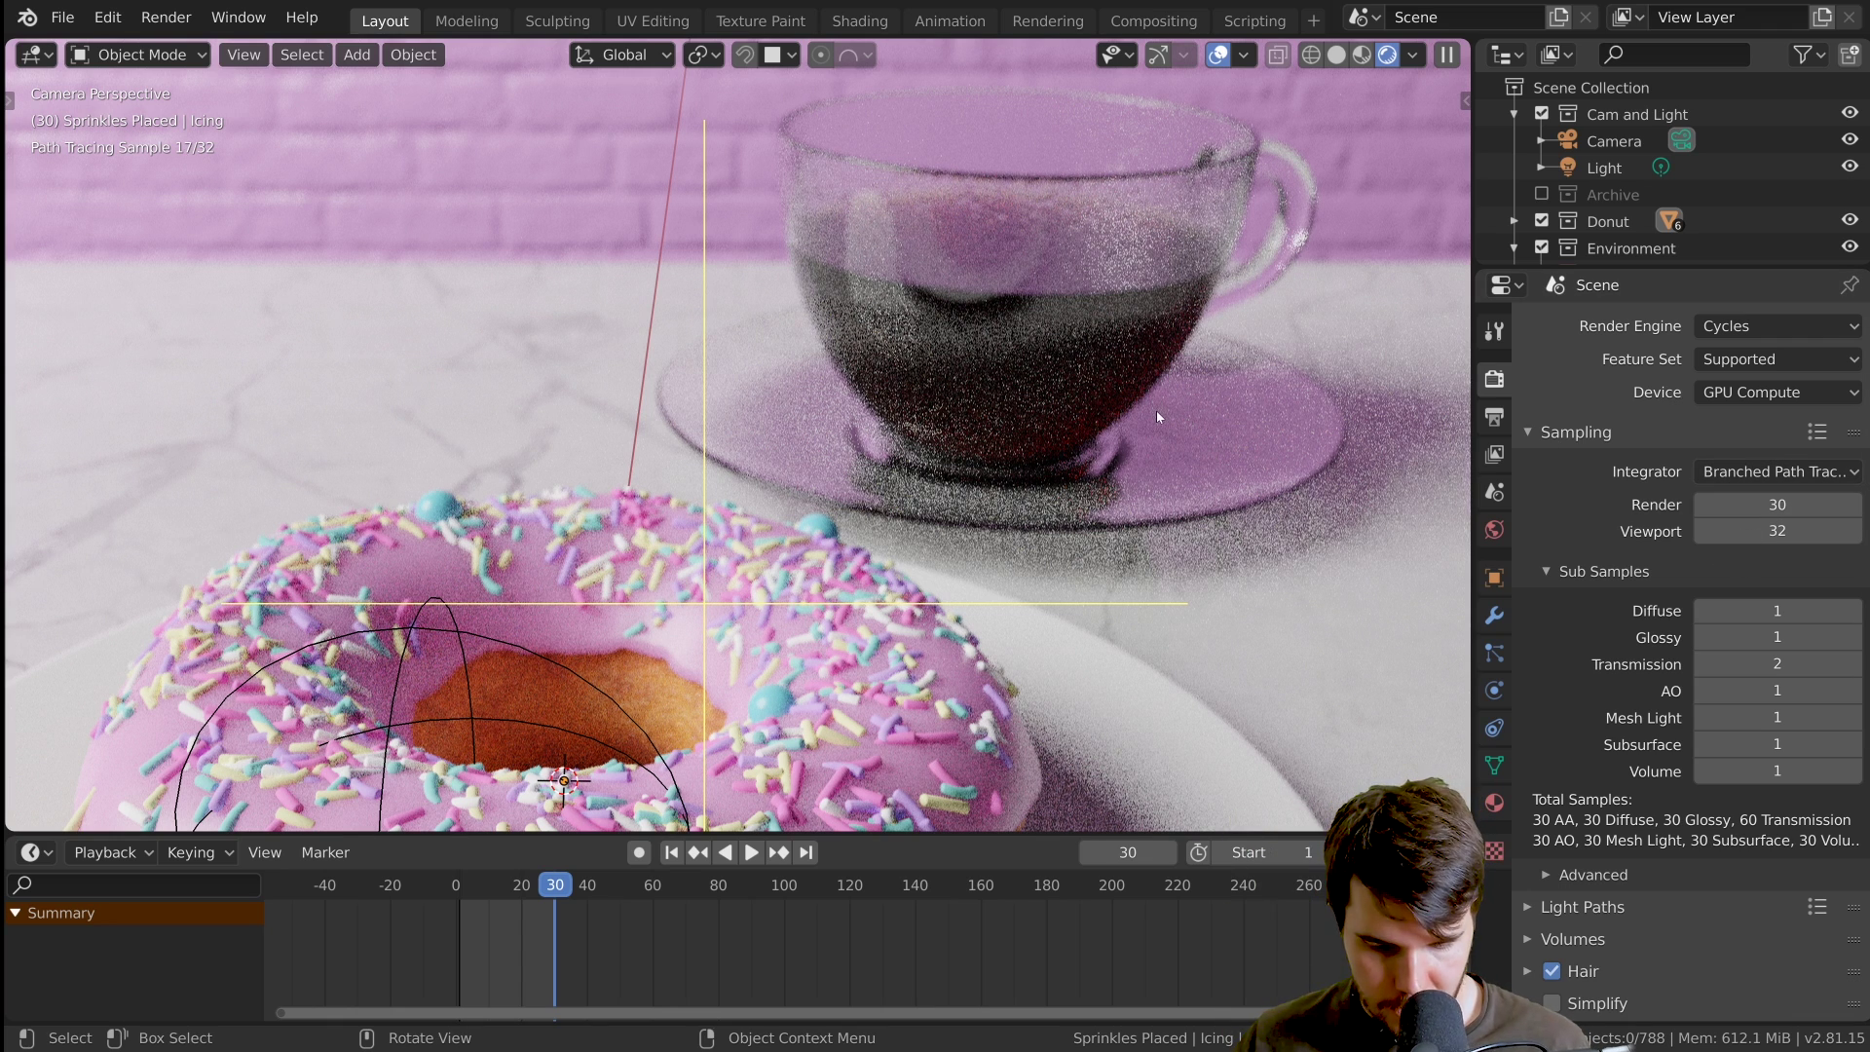
- Box the coffee cup as the preview render region and set Viewport samples to 30
{"action": "key", "text": "ctrl+b"}
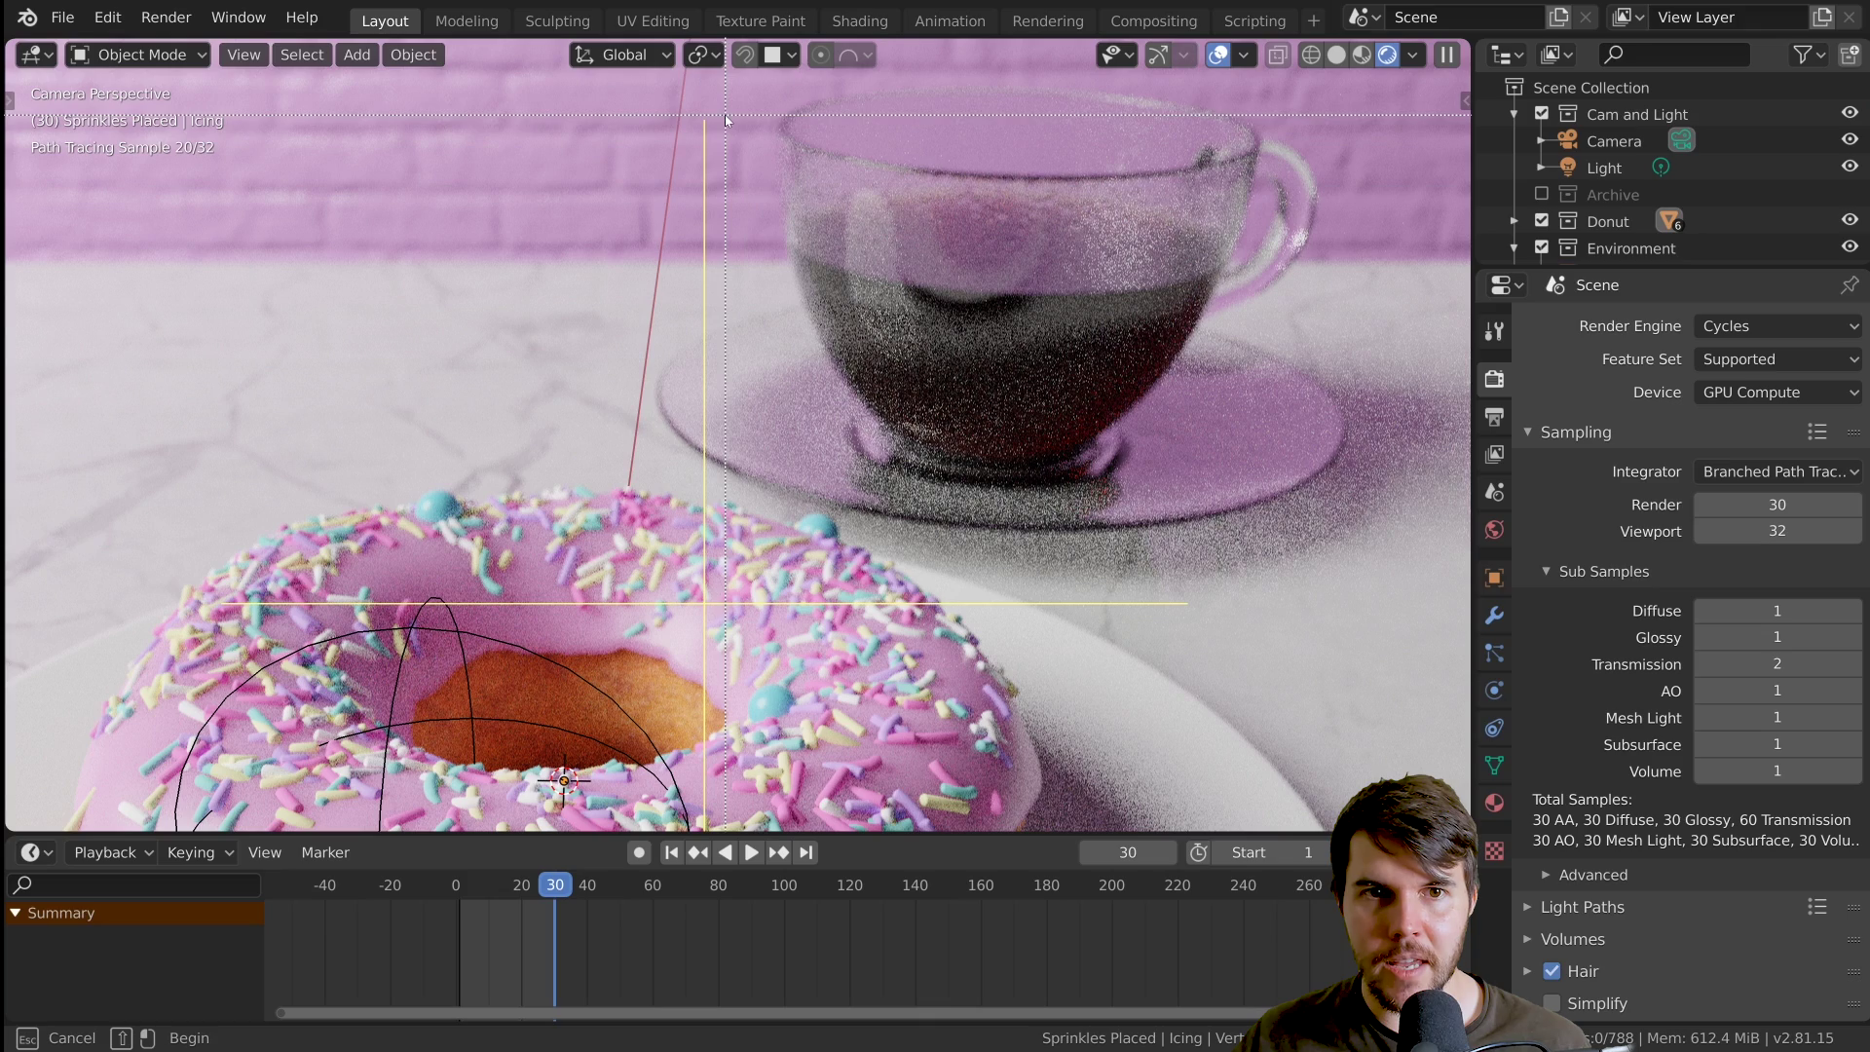
{"action": "left_click_drag", "start_coordinate": [723, 103], "coordinate": [1271, 545]}
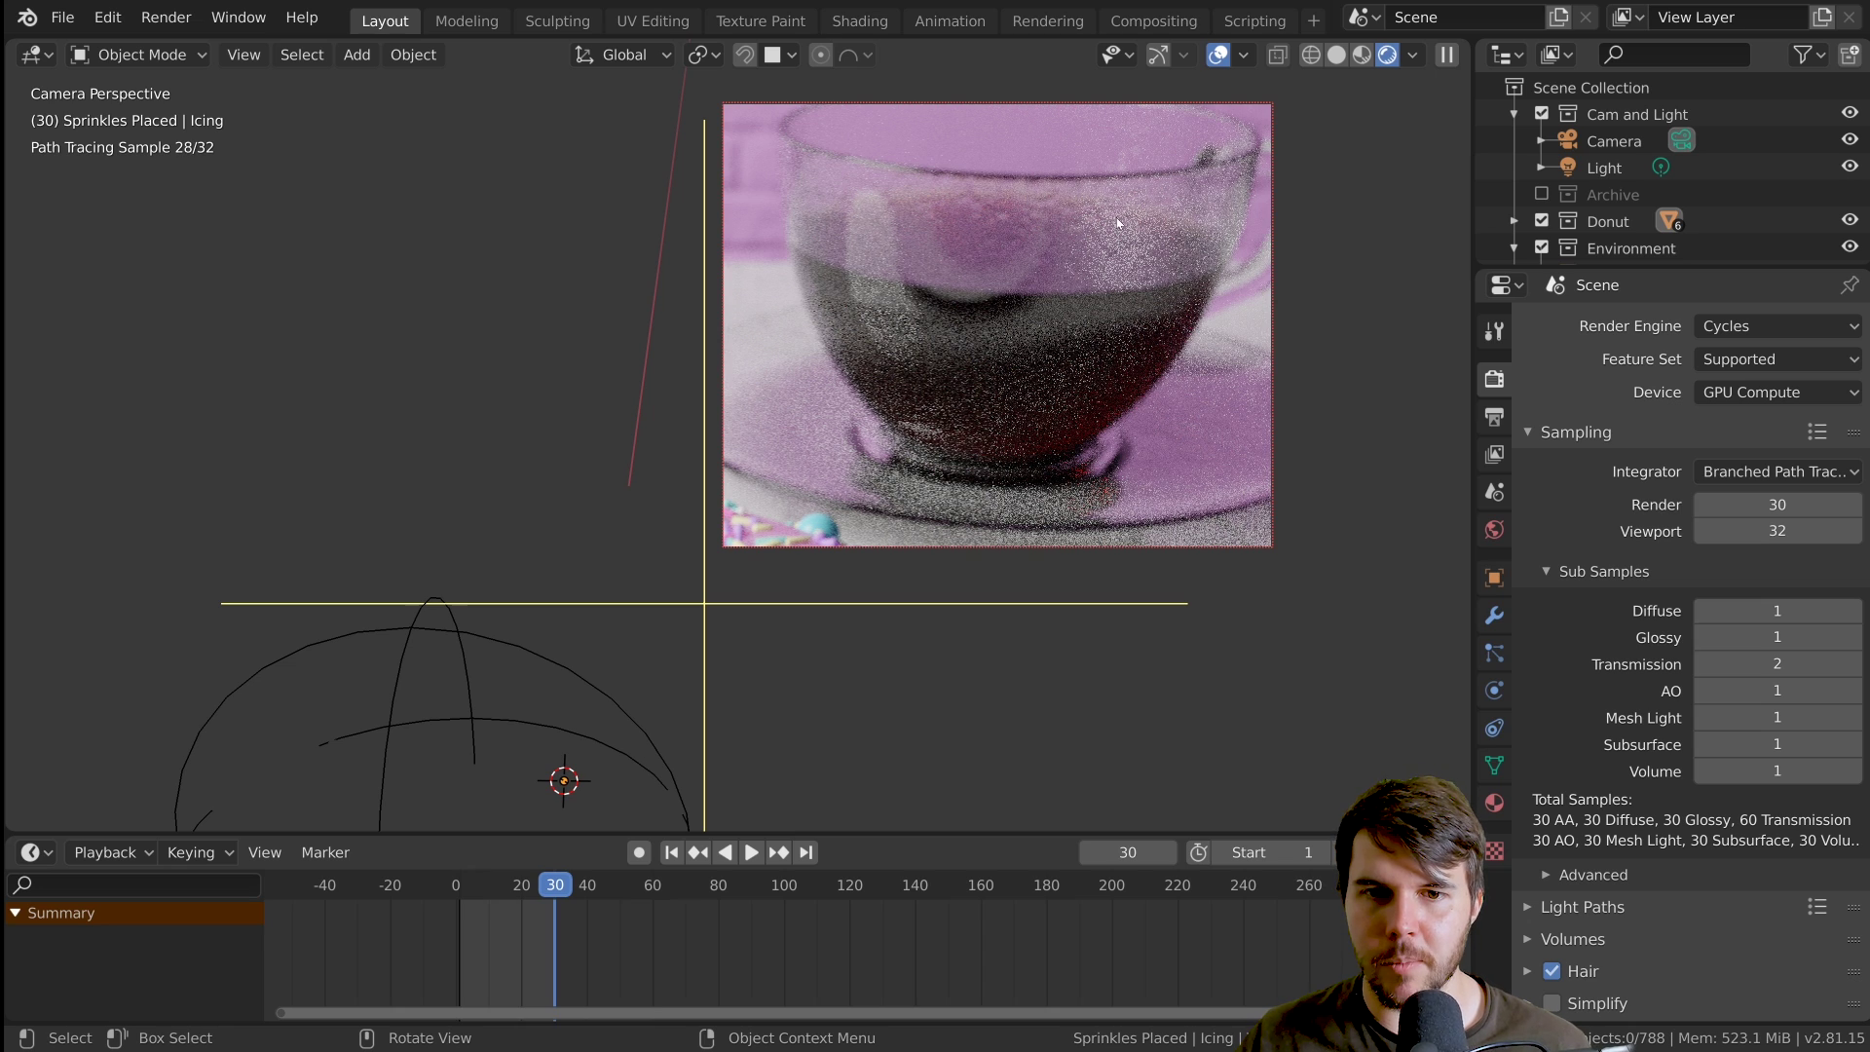
{"action": "left_click", "coordinate": [1778, 530]}
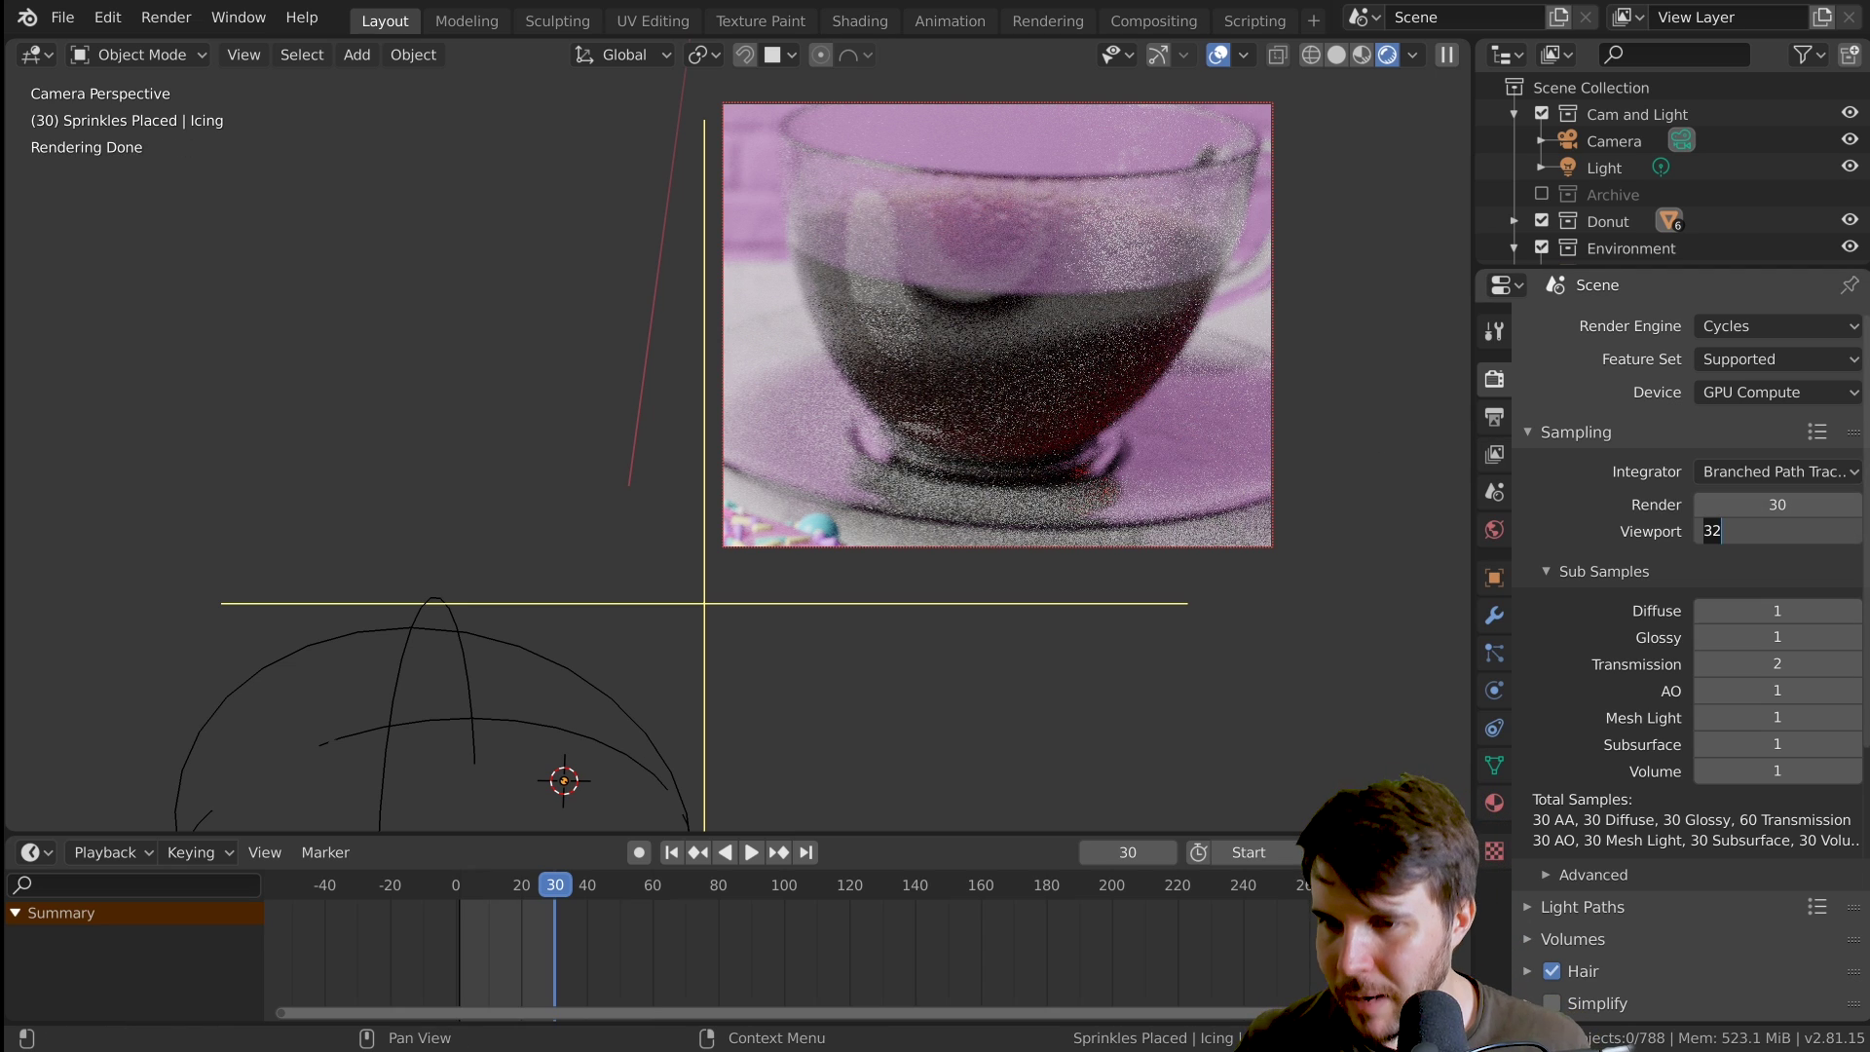
{"action": "key", "text": "BackSpace"}
{"action": "key", "text": "BackSpace"}
{"action": "key", "text": "BackSpace"}
{"action": "type", "text": "30"}
{"action": "key", "text": "Return"}
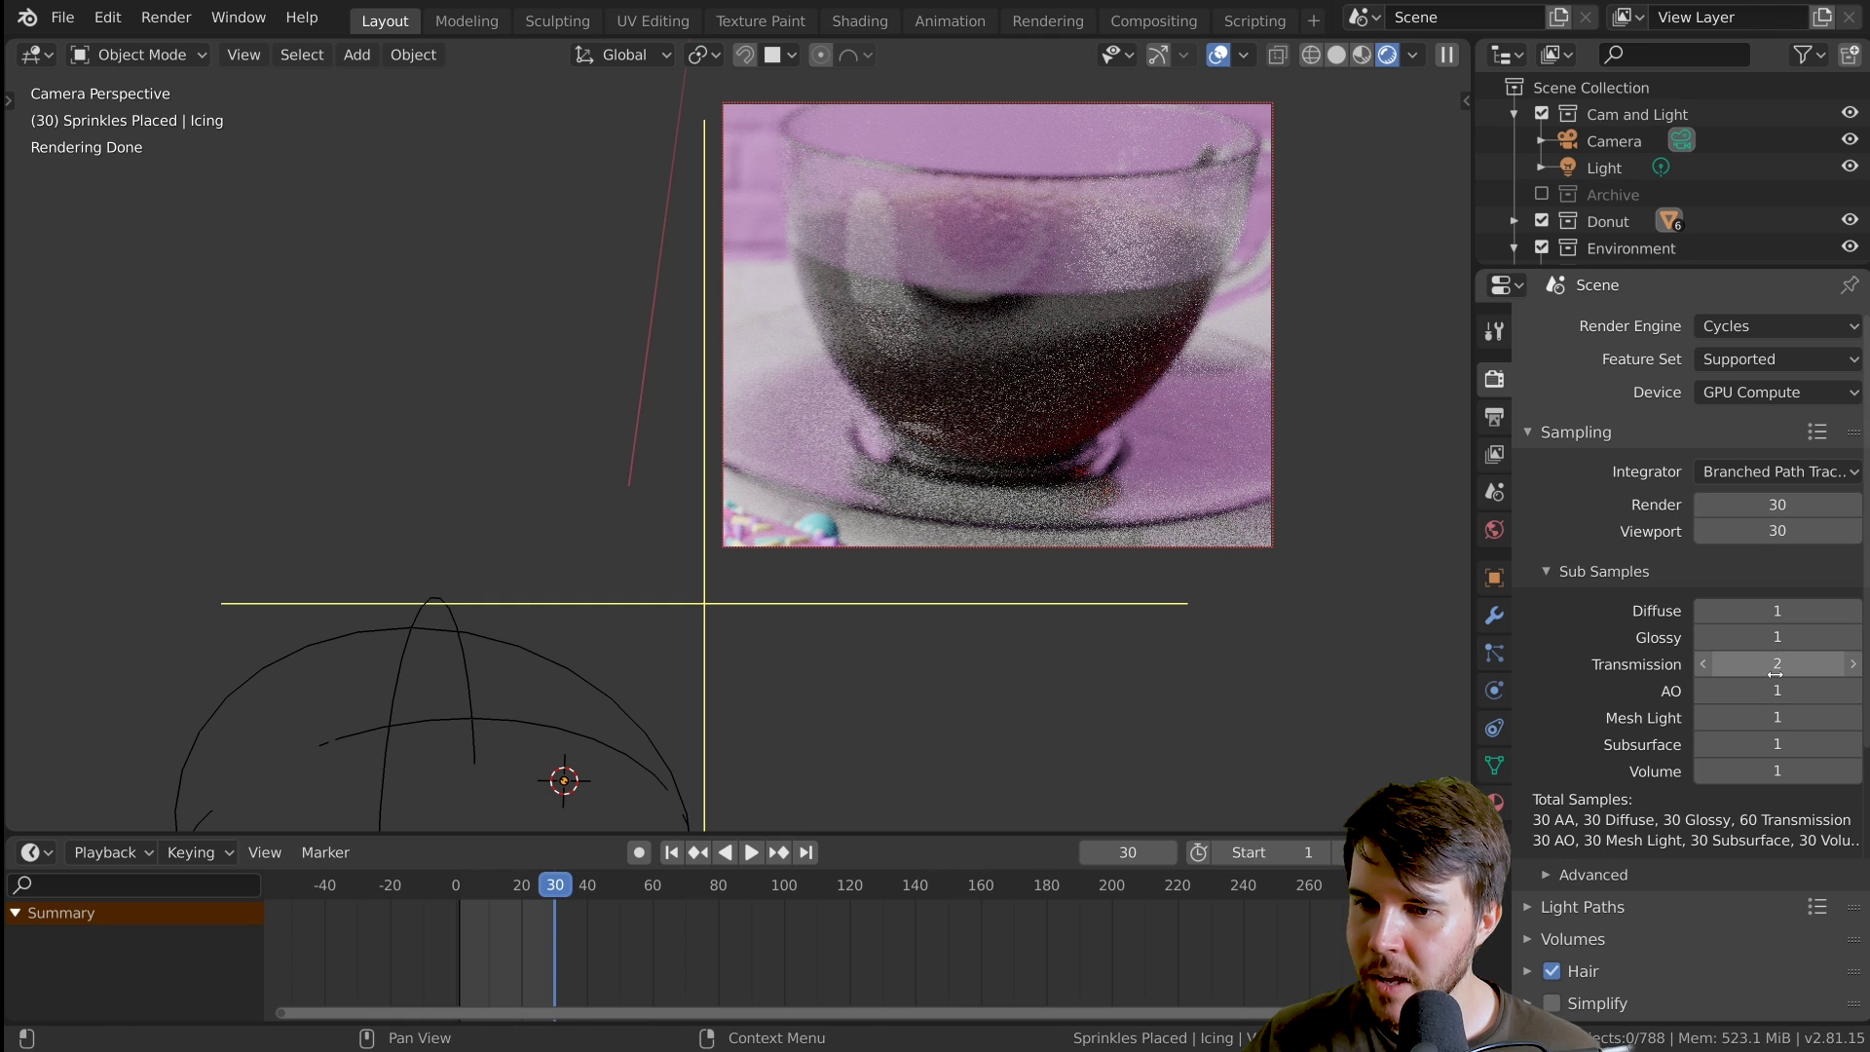
- Set Transmission sub-samples to 10 and Glossy sub-samples to 5
{"action": "left_click", "coordinate": [1704, 663]}
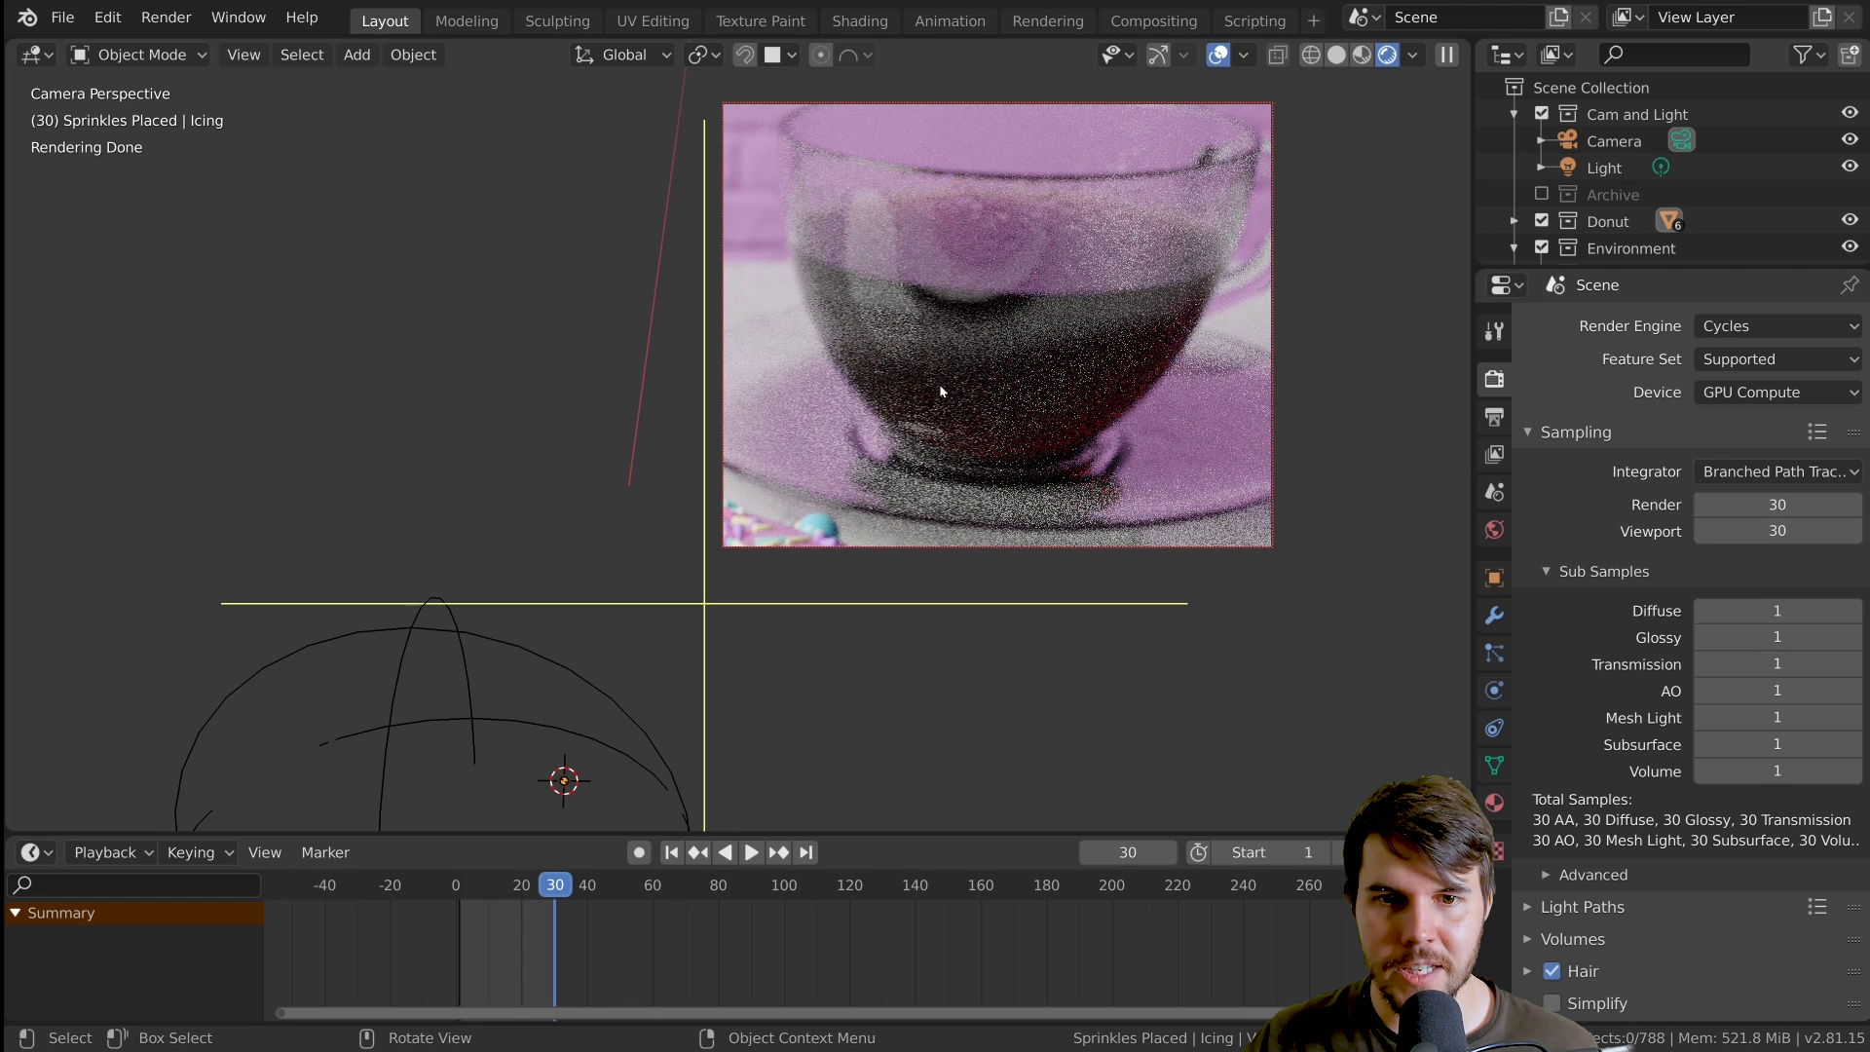
{"action": "left_click", "coordinate": [1856, 665]}
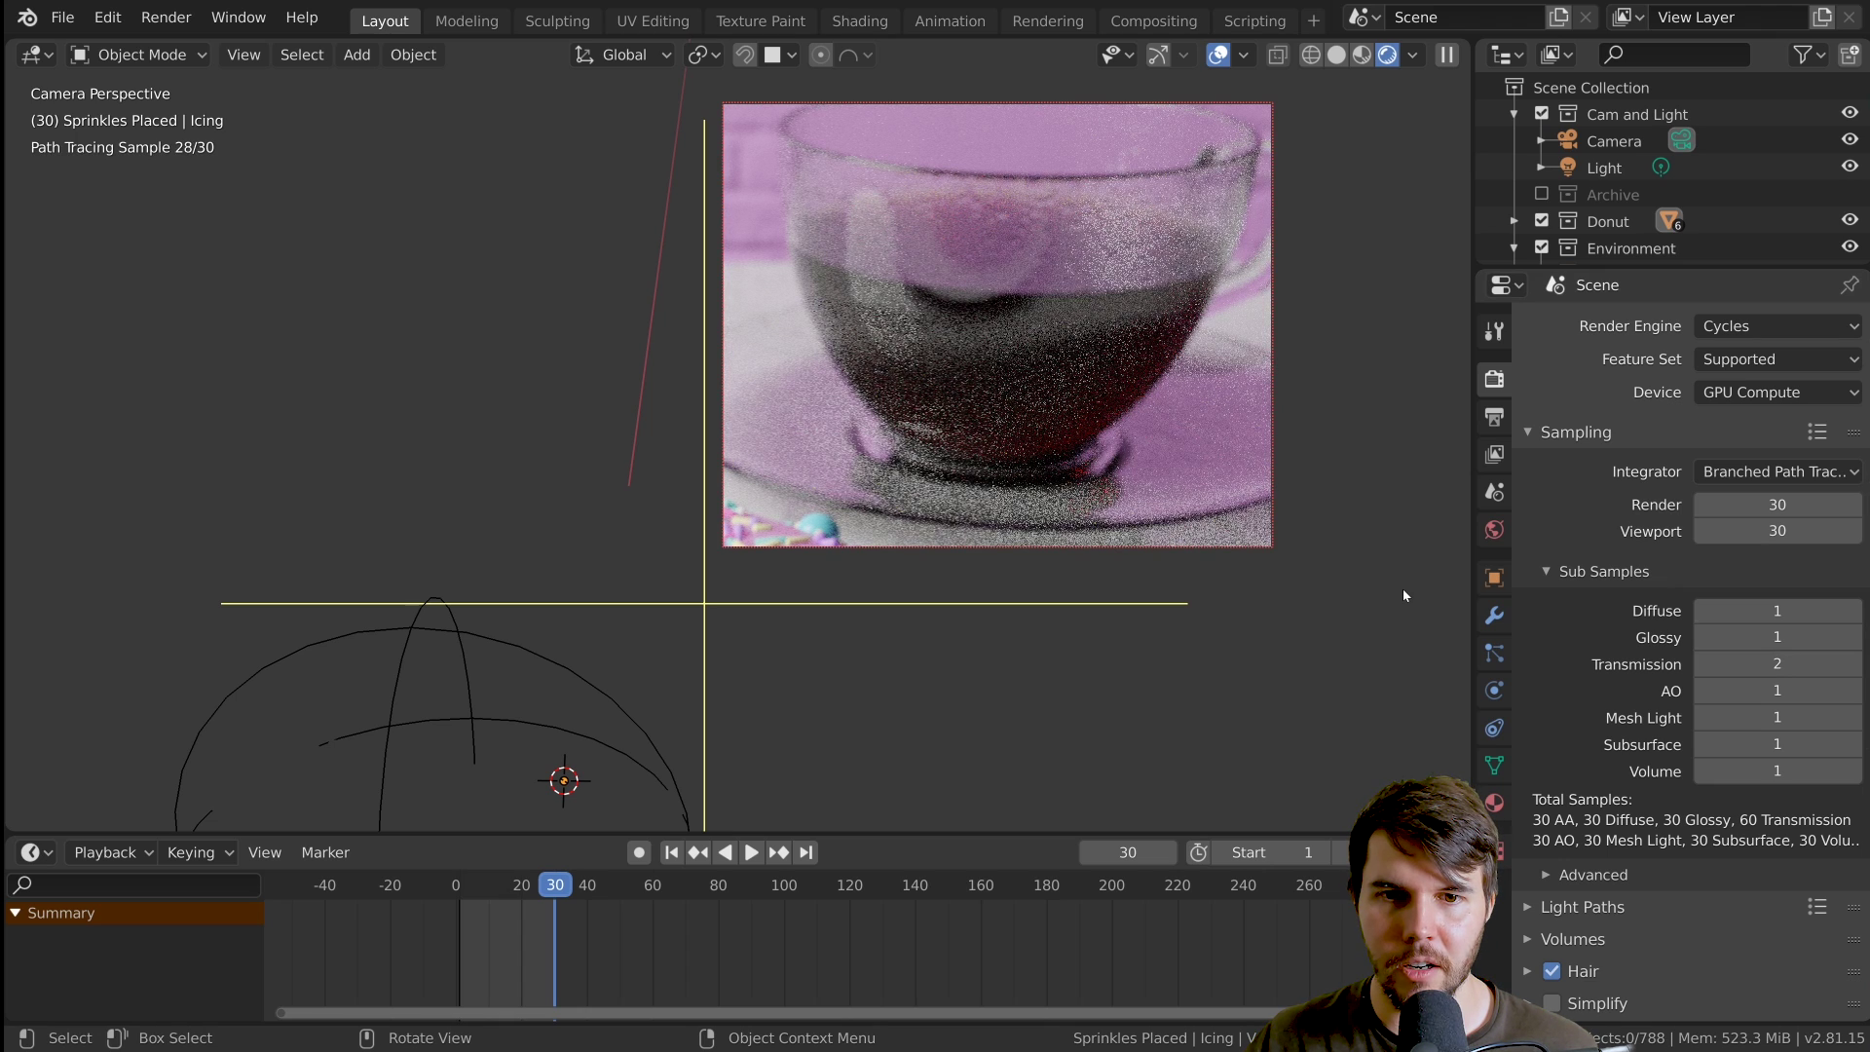
{"action": "left_click", "coordinate": [1830, 663]}
{"action": "type", "text": "10"}
{"action": "key", "text": "Return"}
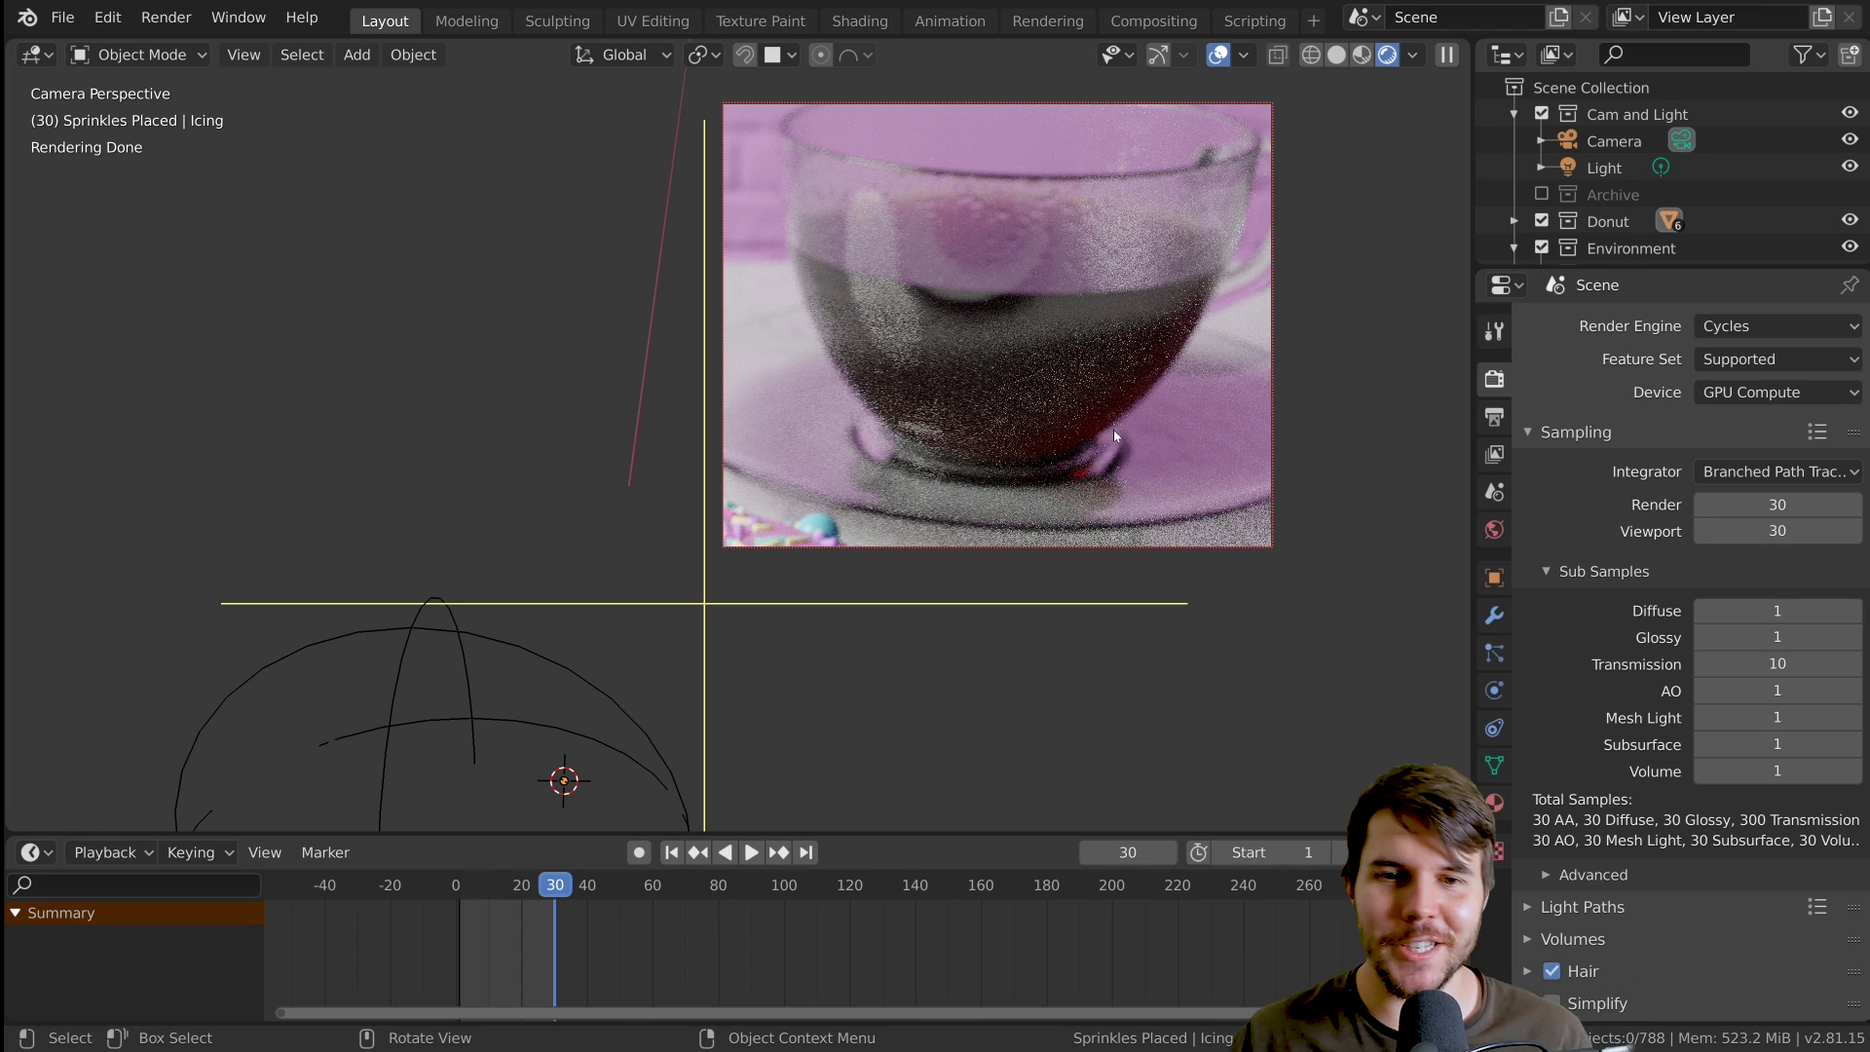
{"action": "double_click", "coordinate": [1853, 640]}
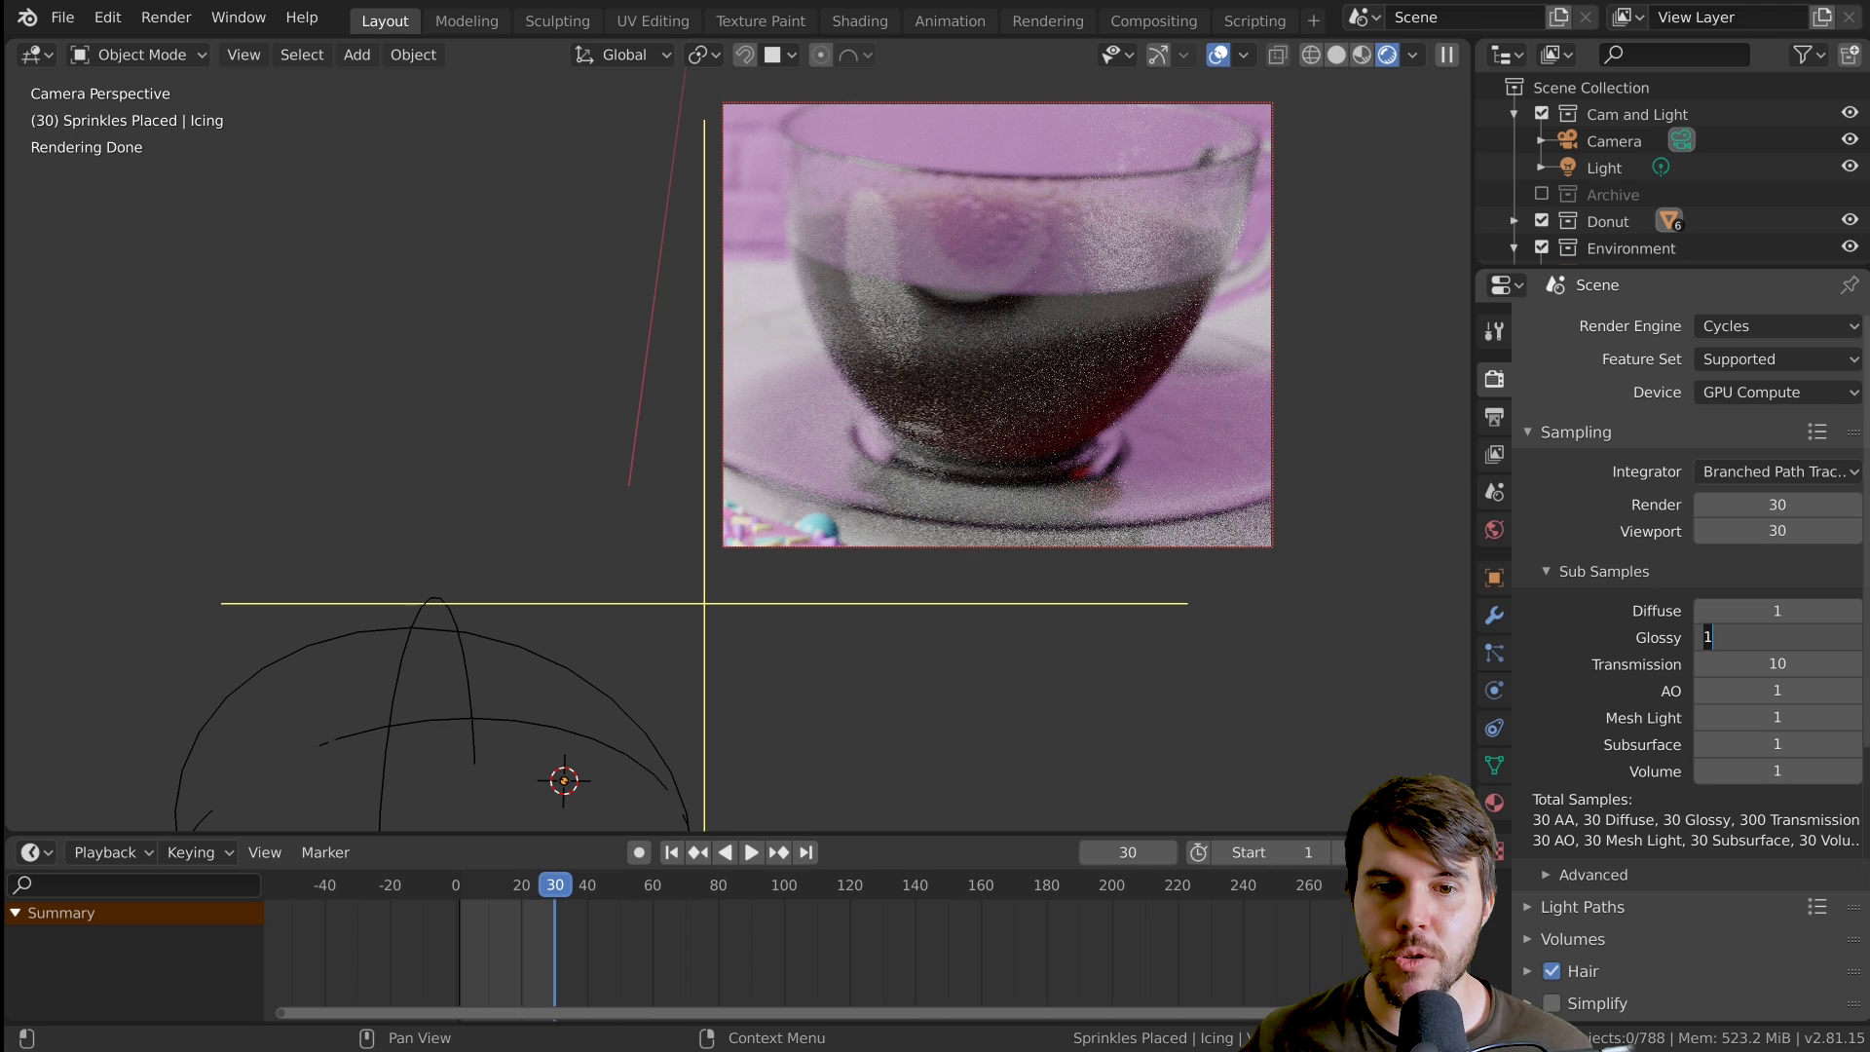
{"action": "key", "text": "Return"}
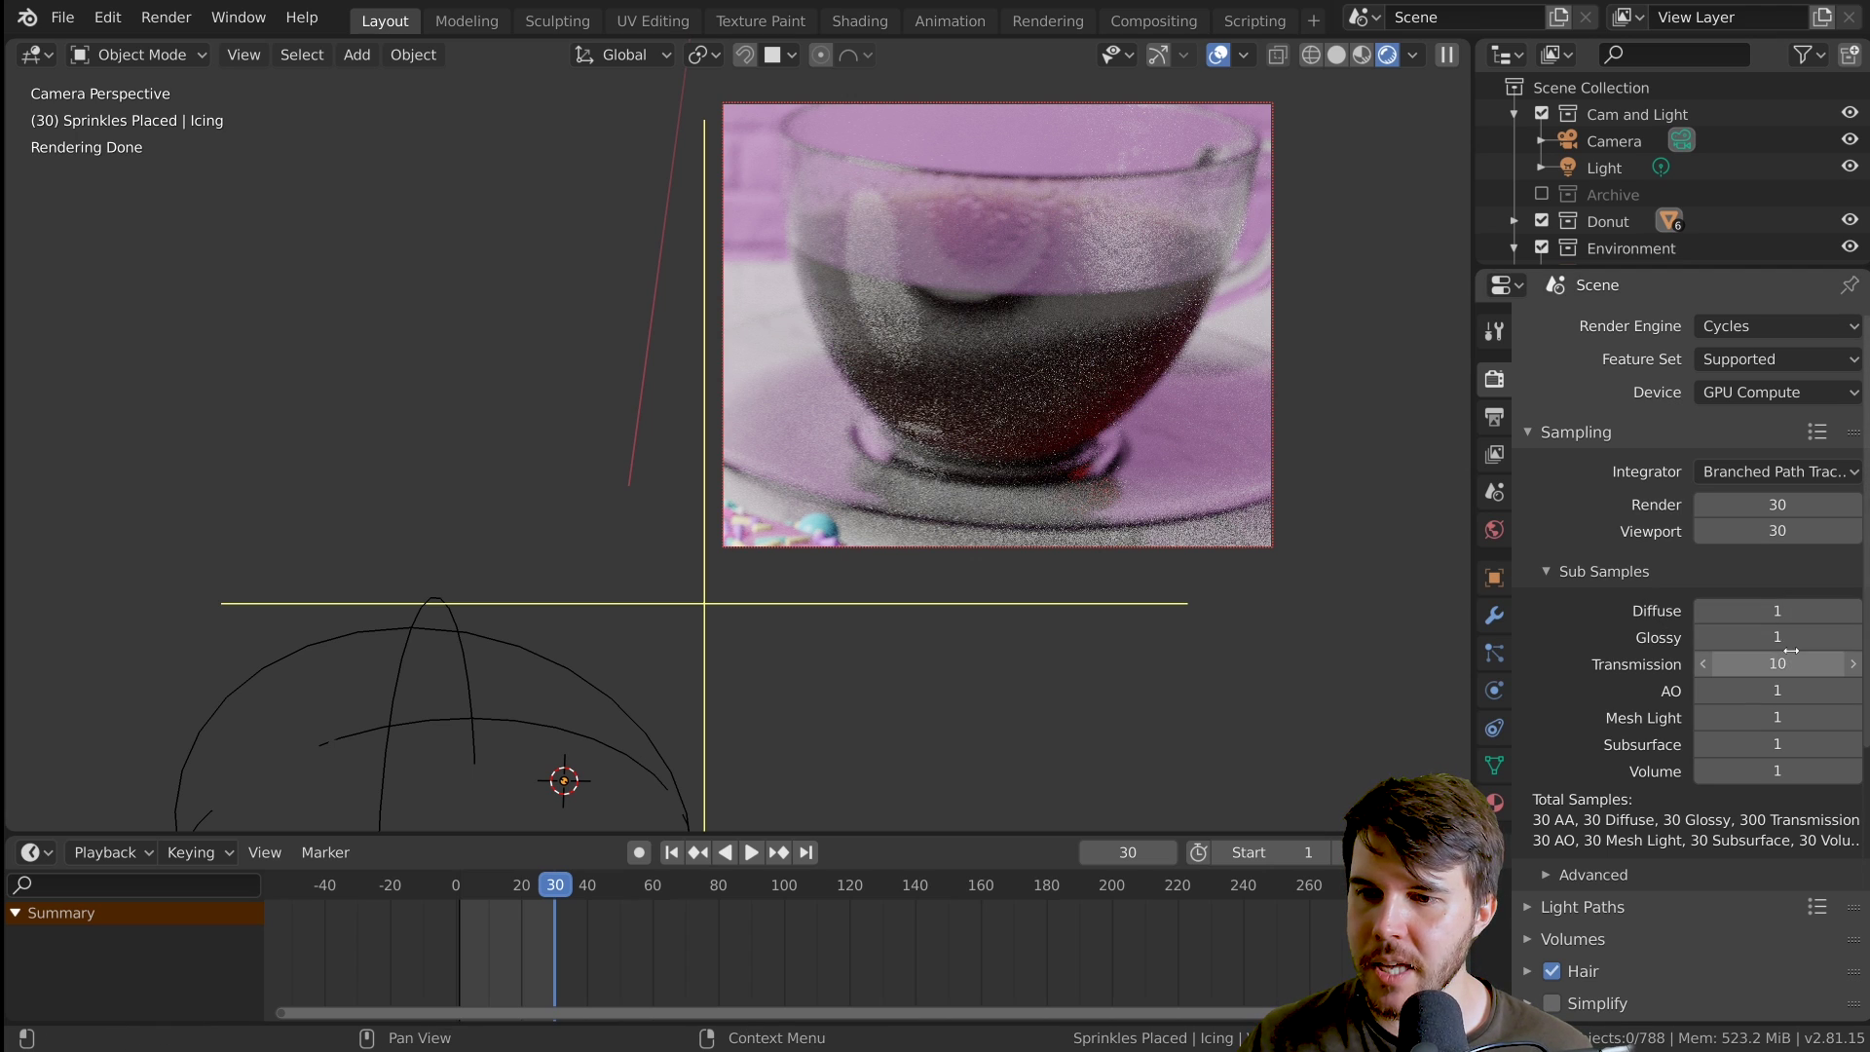
{"action": "left_click_drag", "start_coordinate": [1704, 635], "coordinate": [1779, 637]}
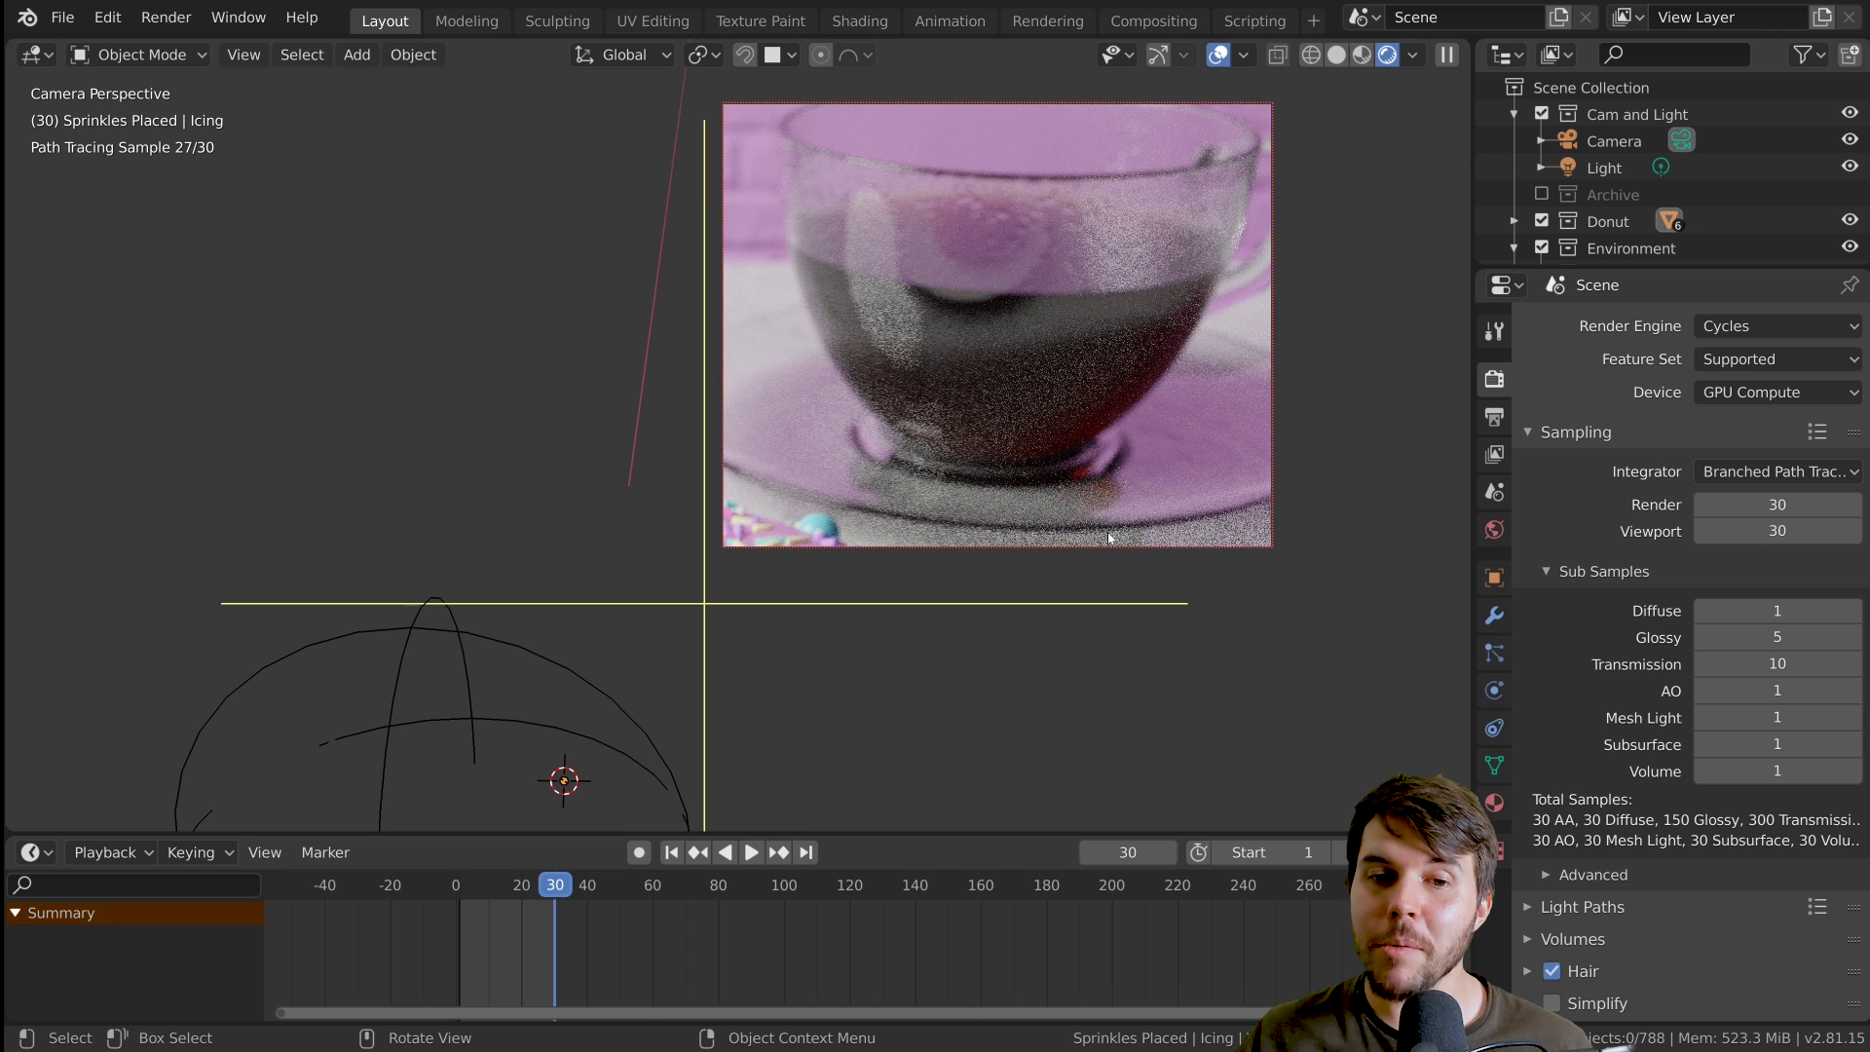
- Draw several test preview render regions over the donut with Ctrl+B
{"action": "scroll", "coordinate": [931, 627], "scroll_direction": "down", "scroll_amount": 5}
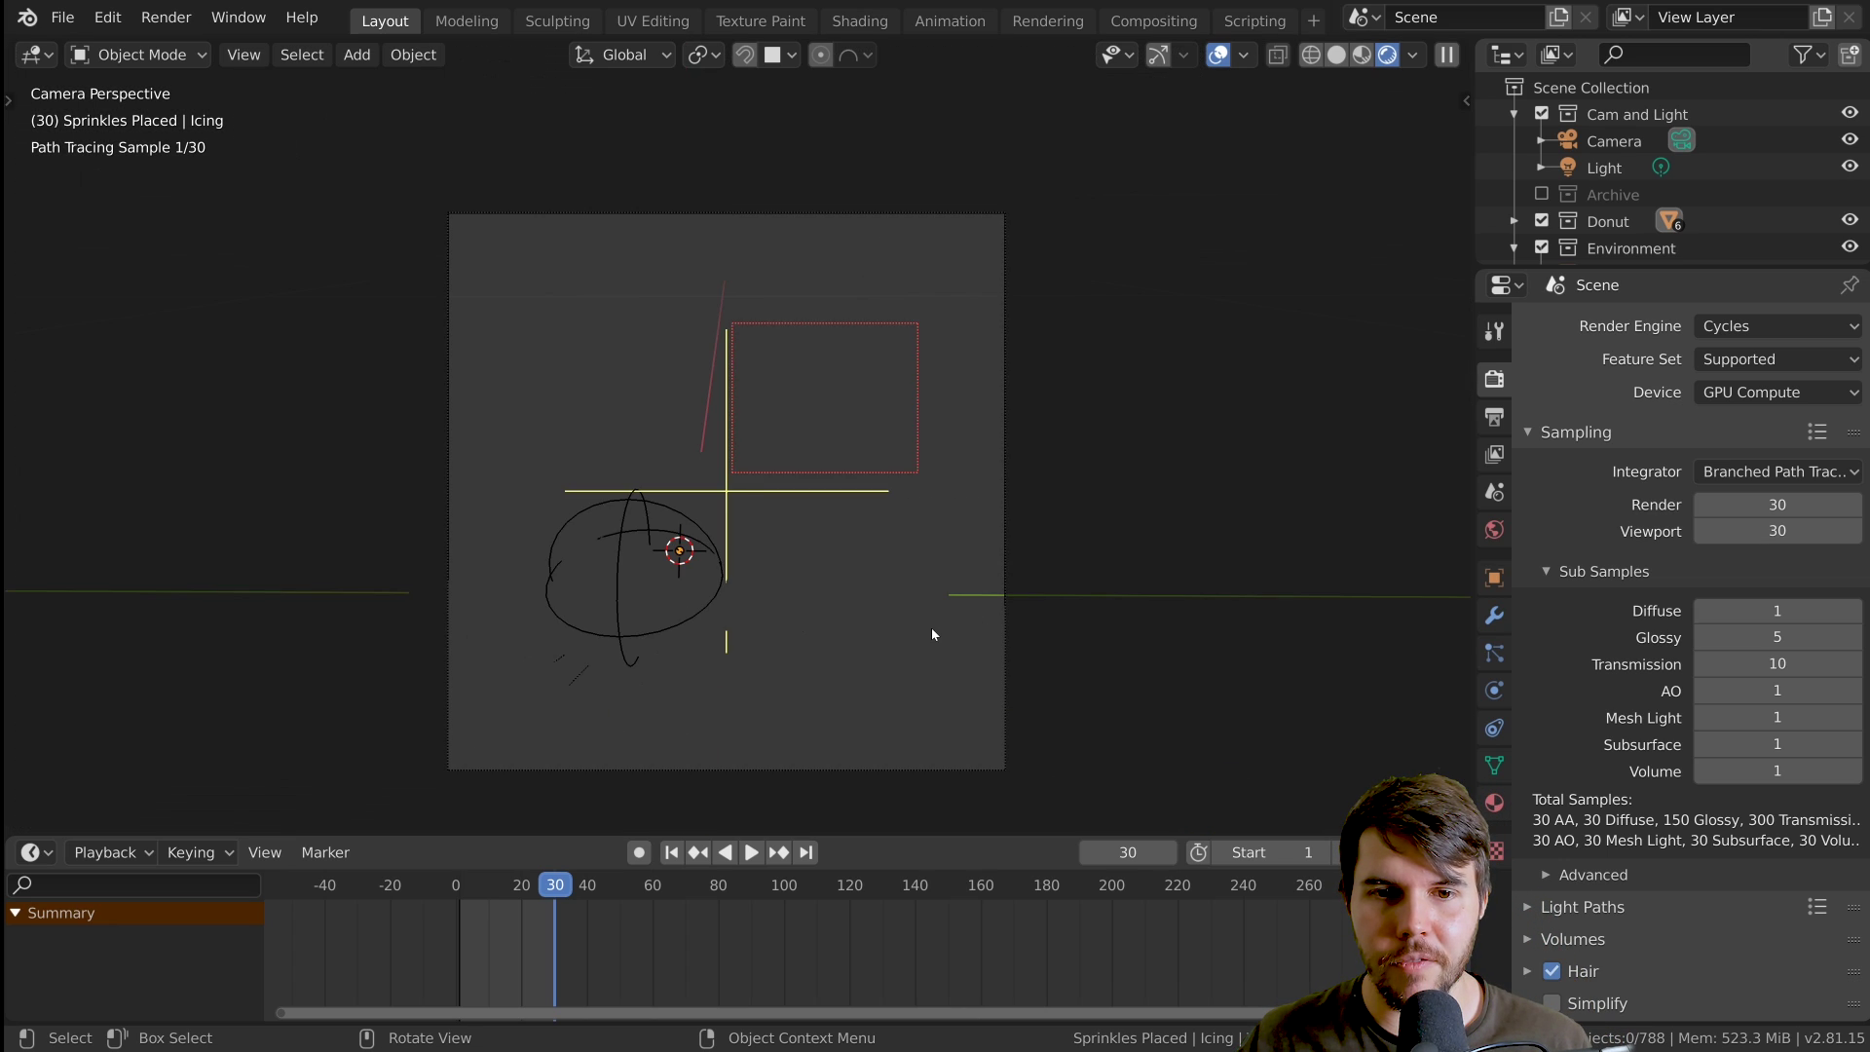
{"action": "middle_click_drag", "start_coordinate": [931, 634], "coordinate": [1007, 552], "text": "shift"}
{"action": "key", "text": "ctrl+b"}
{"action": "left_click_drag", "start_coordinate": [617, 467], "coordinate": [807, 632]}
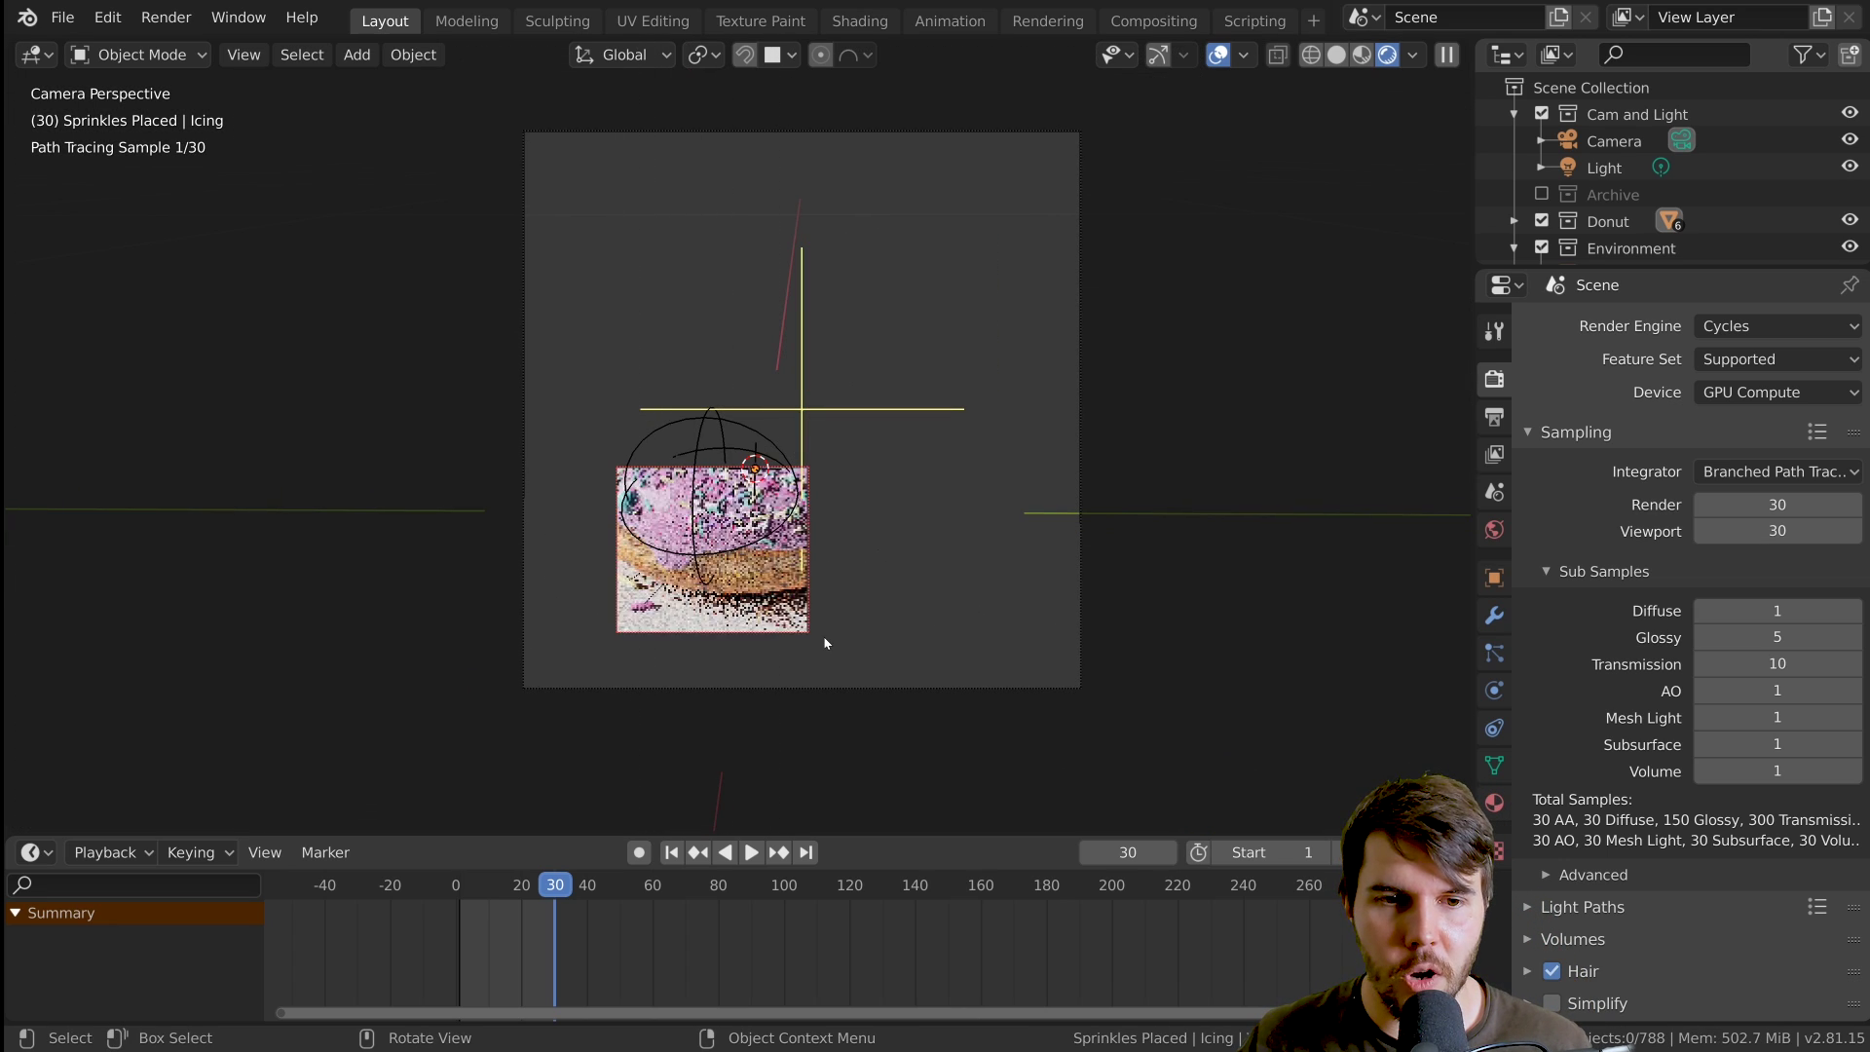
{"action": "key", "text": "ctrl+b"}
{"action": "left_click_drag", "start_coordinate": [534, 454], "coordinate": [699, 630]}
{"action": "scroll", "coordinate": [626, 526], "scroll_direction": "up", "scroll_amount": 2}
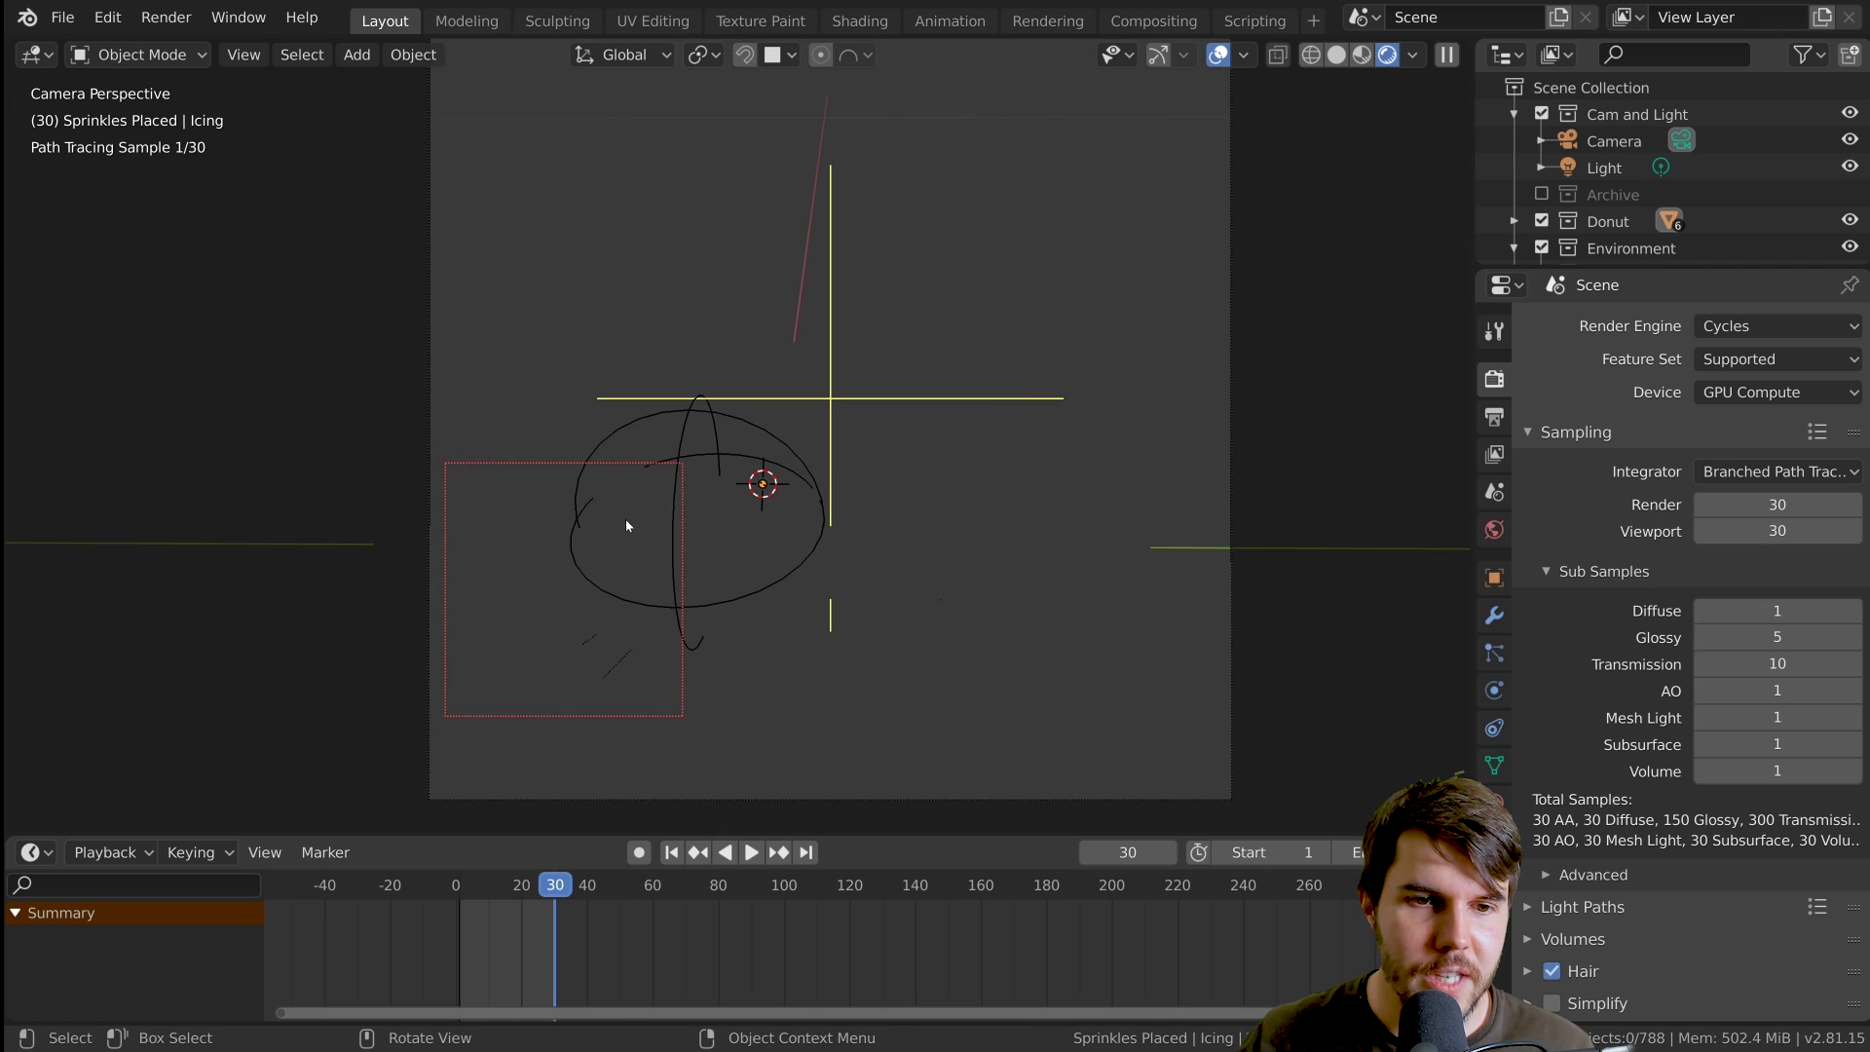
{"action": "key", "text": "ctrl+b"}
{"action": "left_click_drag", "start_coordinate": [577, 472], "coordinate": [828, 690]}
{"action": "scroll", "coordinate": [584, 533], "scroll_direction": "up", "scroll_amount": 2}
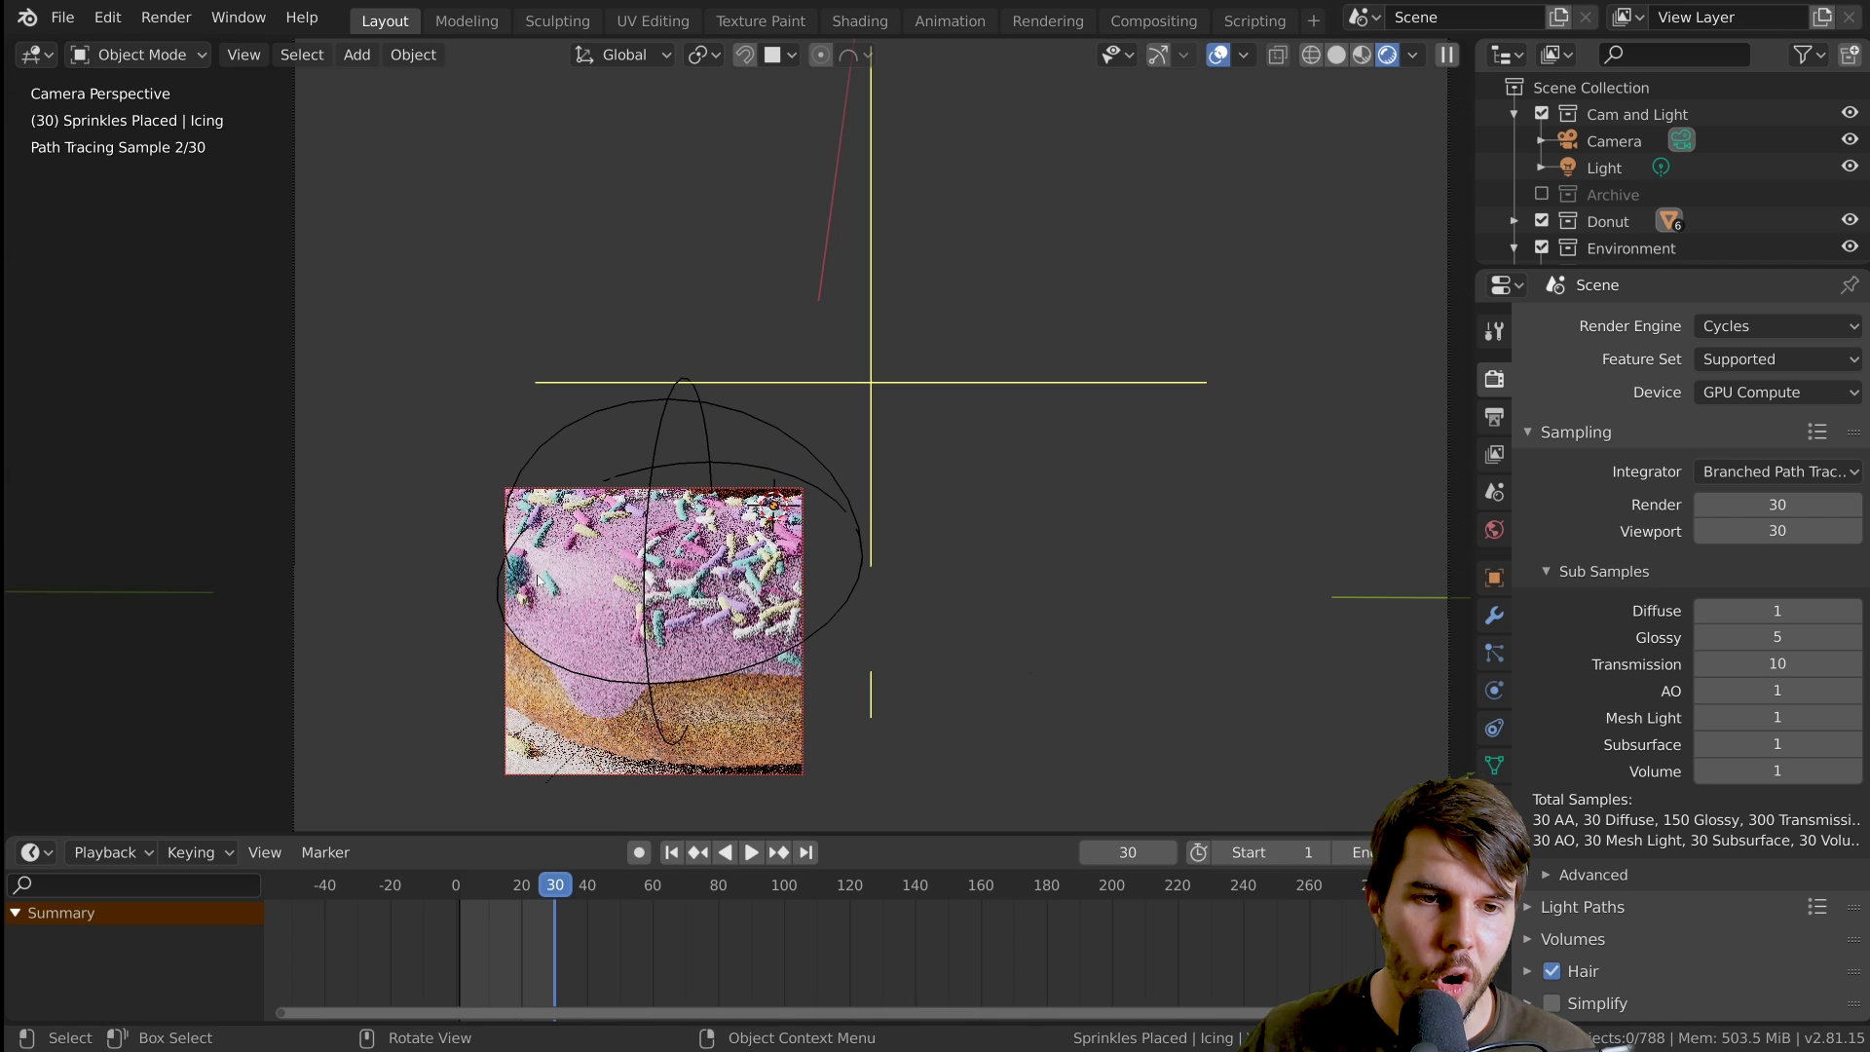
{"action": "scroll", "coordinate": [575, 626], "scroll_direction": "down", "scroll_amount": 2}
- Set the final preview region on the coffee cup base and re-open the sub-samples panel
{"action": "key", "text": "ctrl+b"}
{"action": "left_click_drag", "start_coordinate": [836, 239], "coordinate": [1005, 415]}
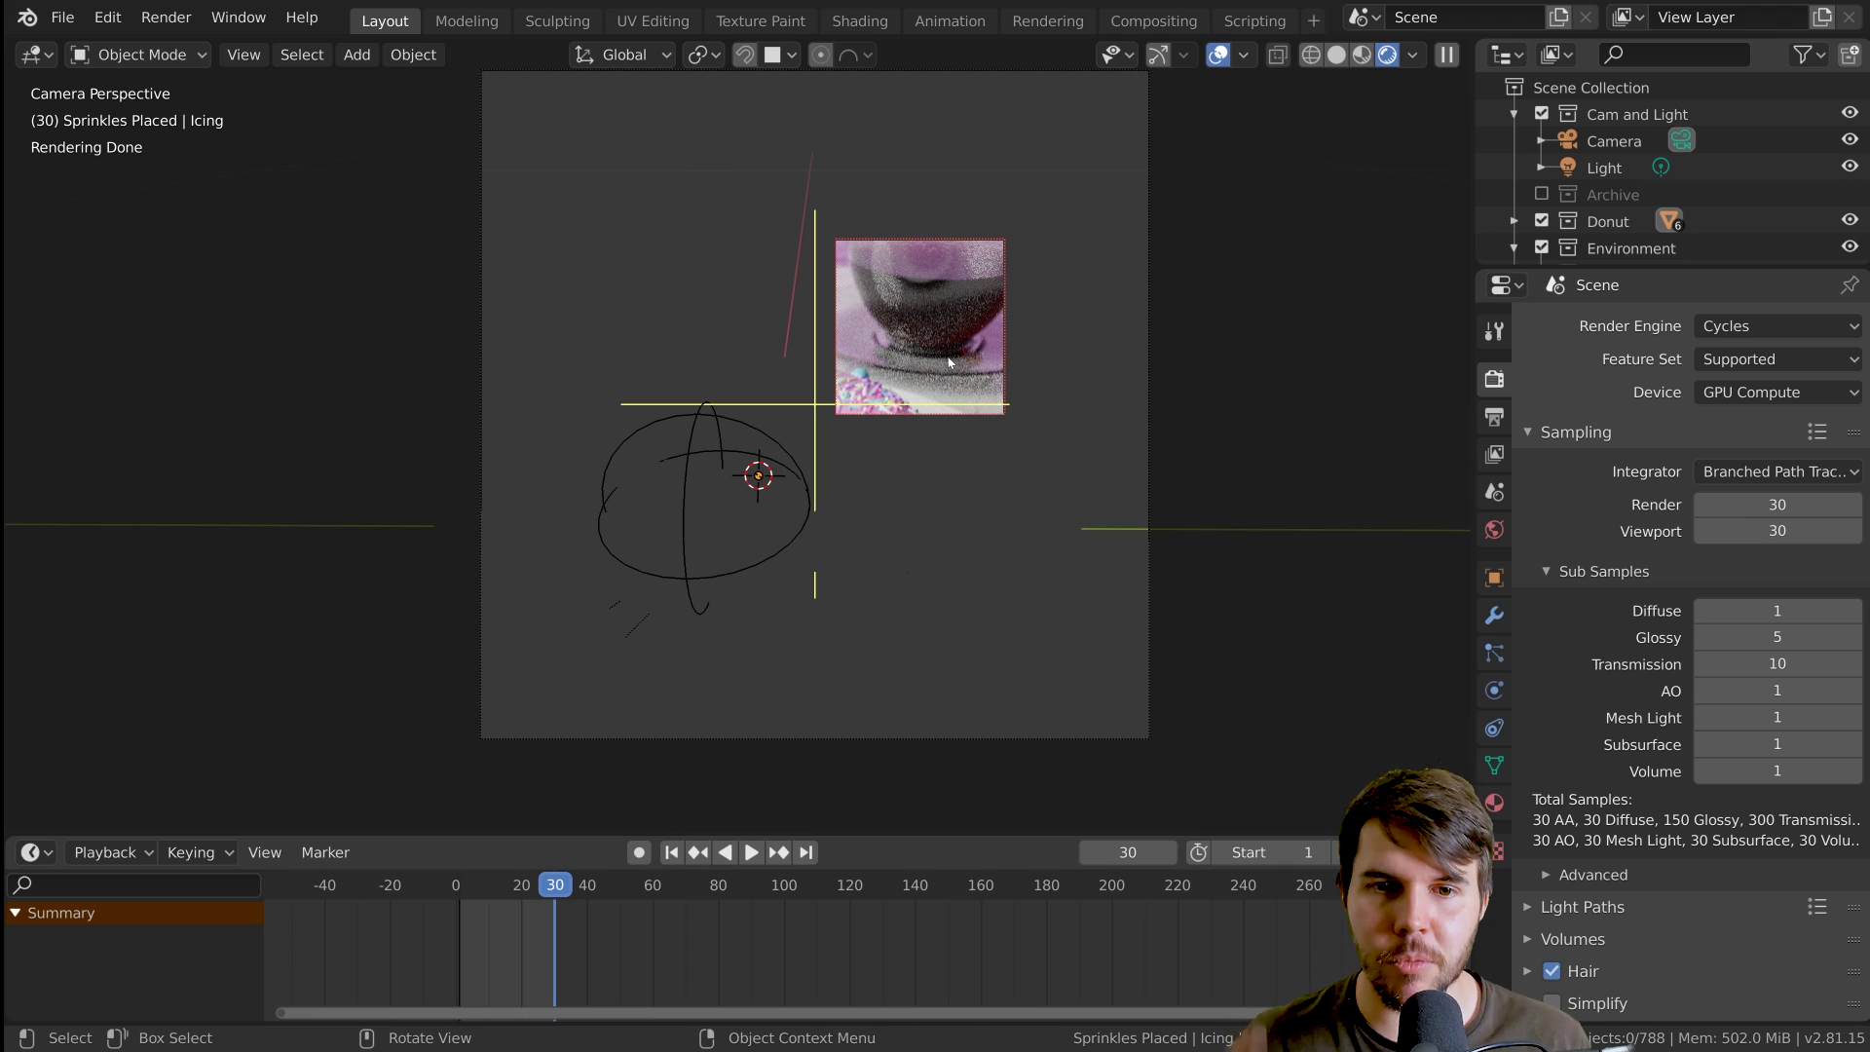
{"action": "scroll", "coordinate": [950, 362], "scroll_direction": "down", "scroll_amount": 1}
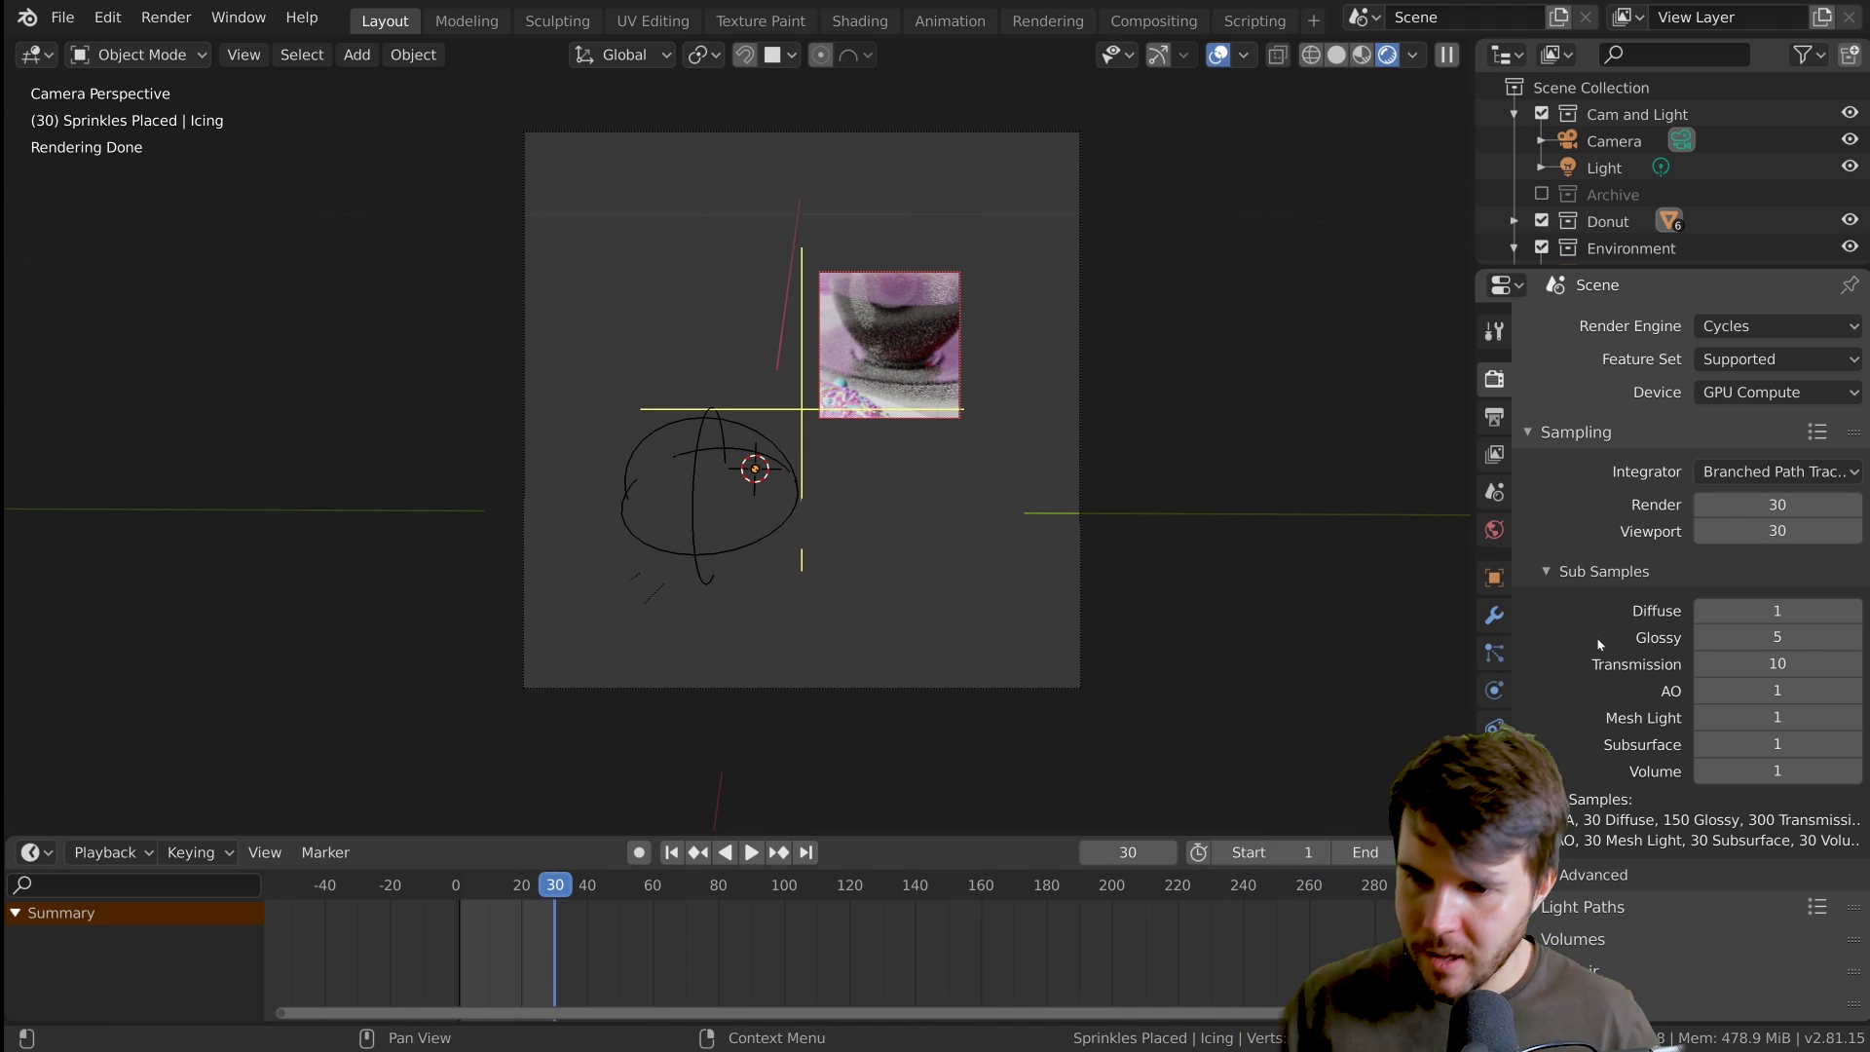
{"action": "left_click", "coordinate": [1592, 571]}
{"action": "left_click", "coordinate": [1593, 571]}
- Preview-render the entire camera frame with a Ctrl+B render region
{"action": "key", "text": "ctrl+b"}
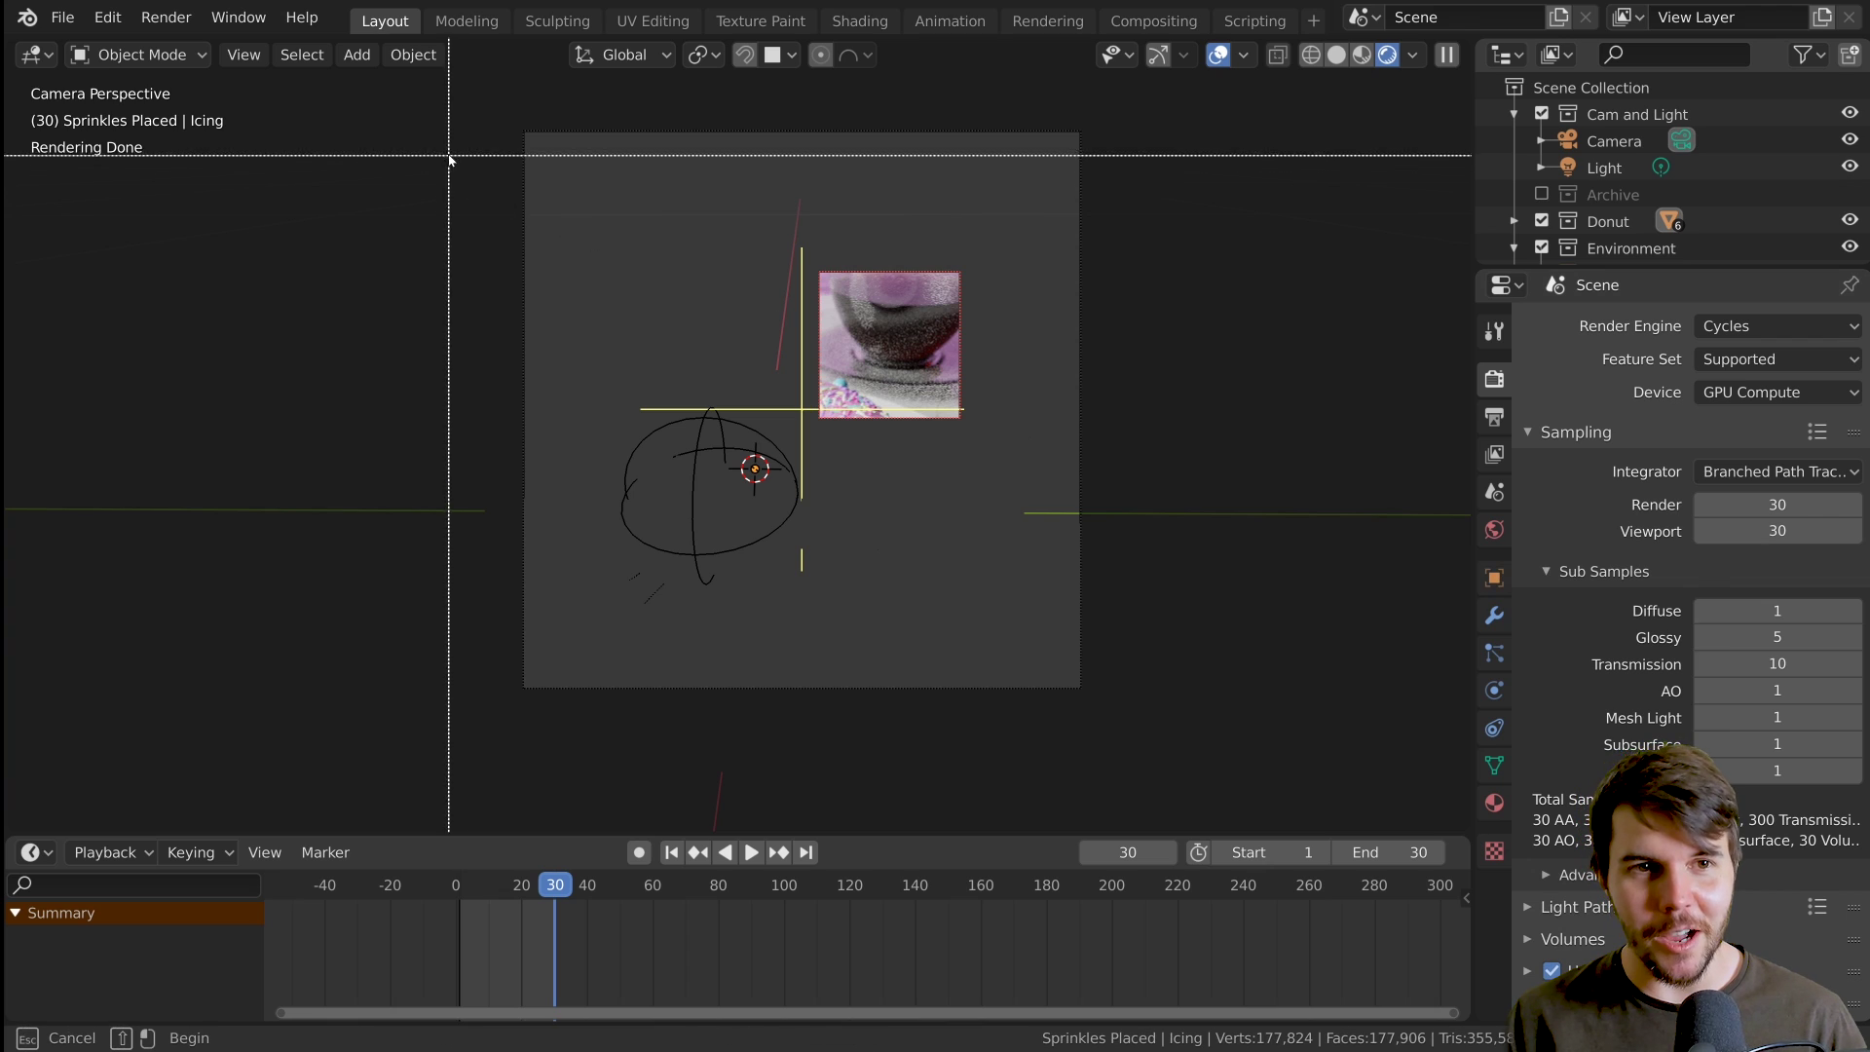
{"action": "left_click_drag", "start_coordinate": [449, 156], "coordinate": [1173, 746]}
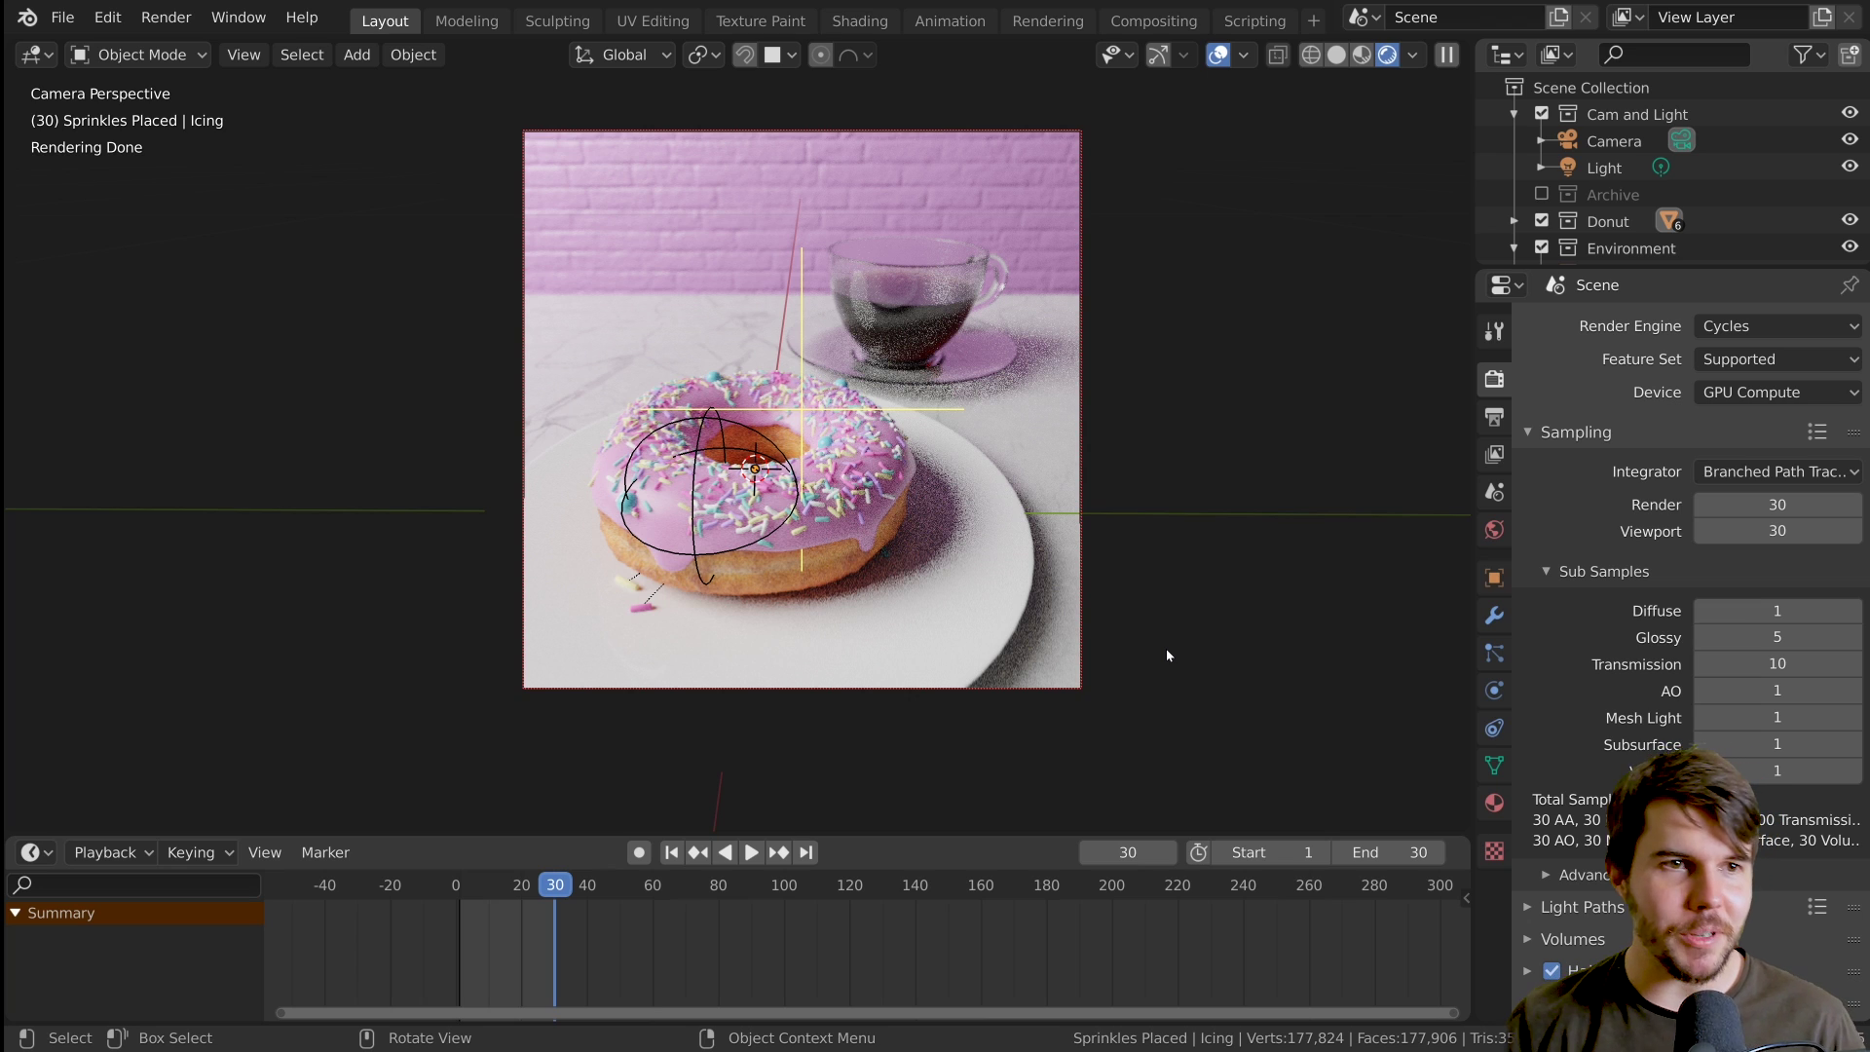
{"action": "scroll", "coordinate": [1168, 654], "scroll_direction": "up", "scroll_amount": 2}
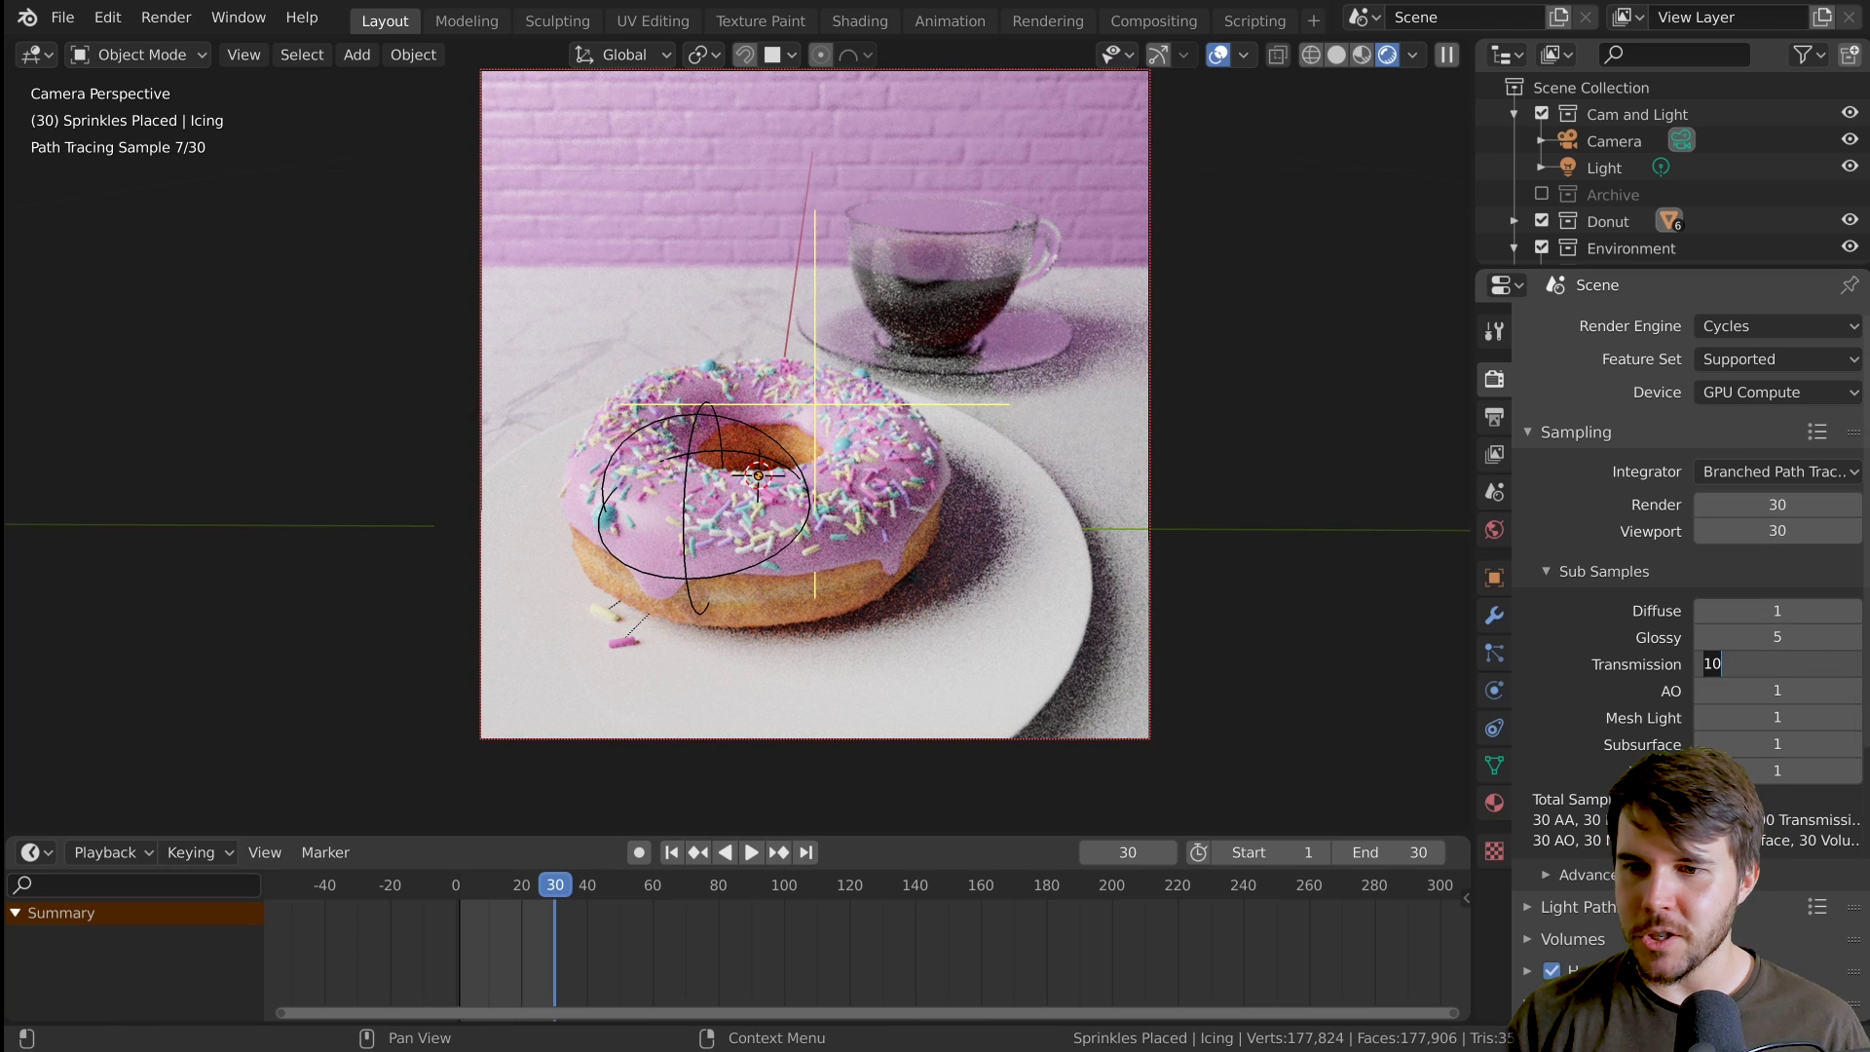
- Switch the viewport to Solid shading and render frame 30 with F12
{"action": "key", "text": "z"}
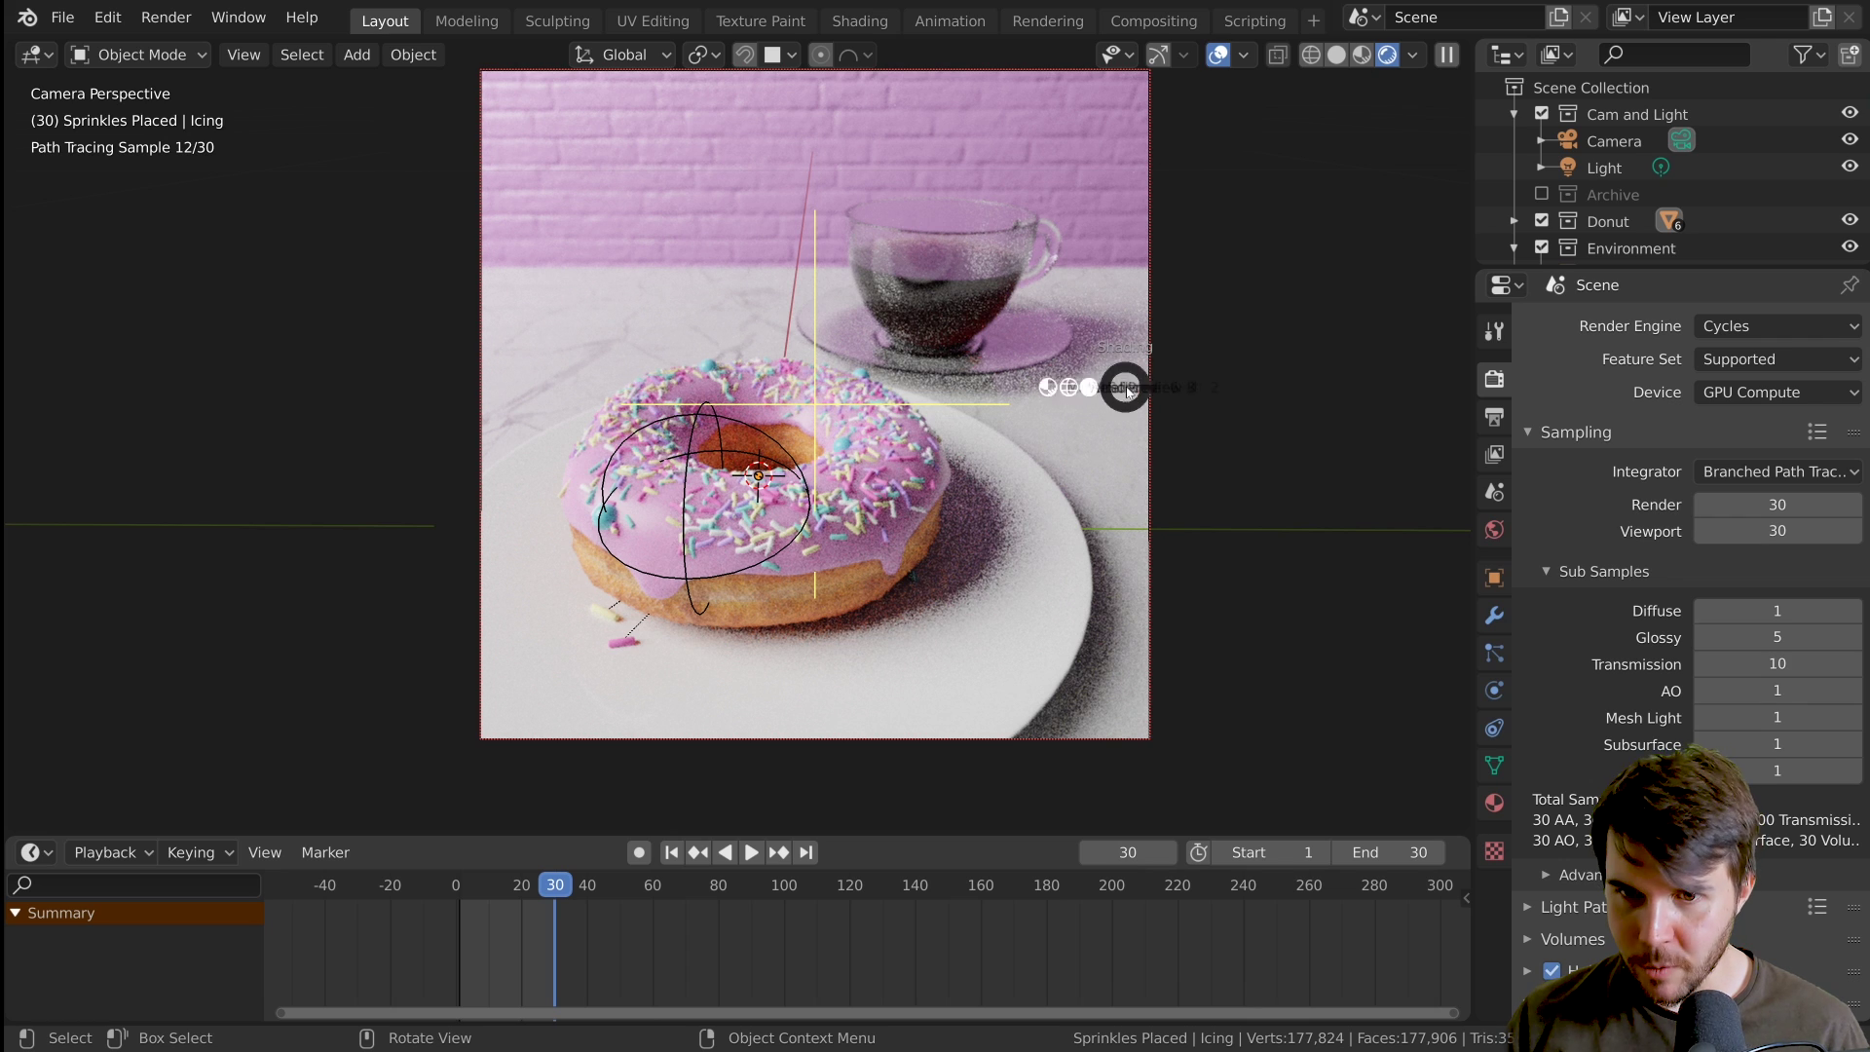
{"action": "left_click", "coordinate": [1347, 360]}
{"action": "key", "text": "F12"}
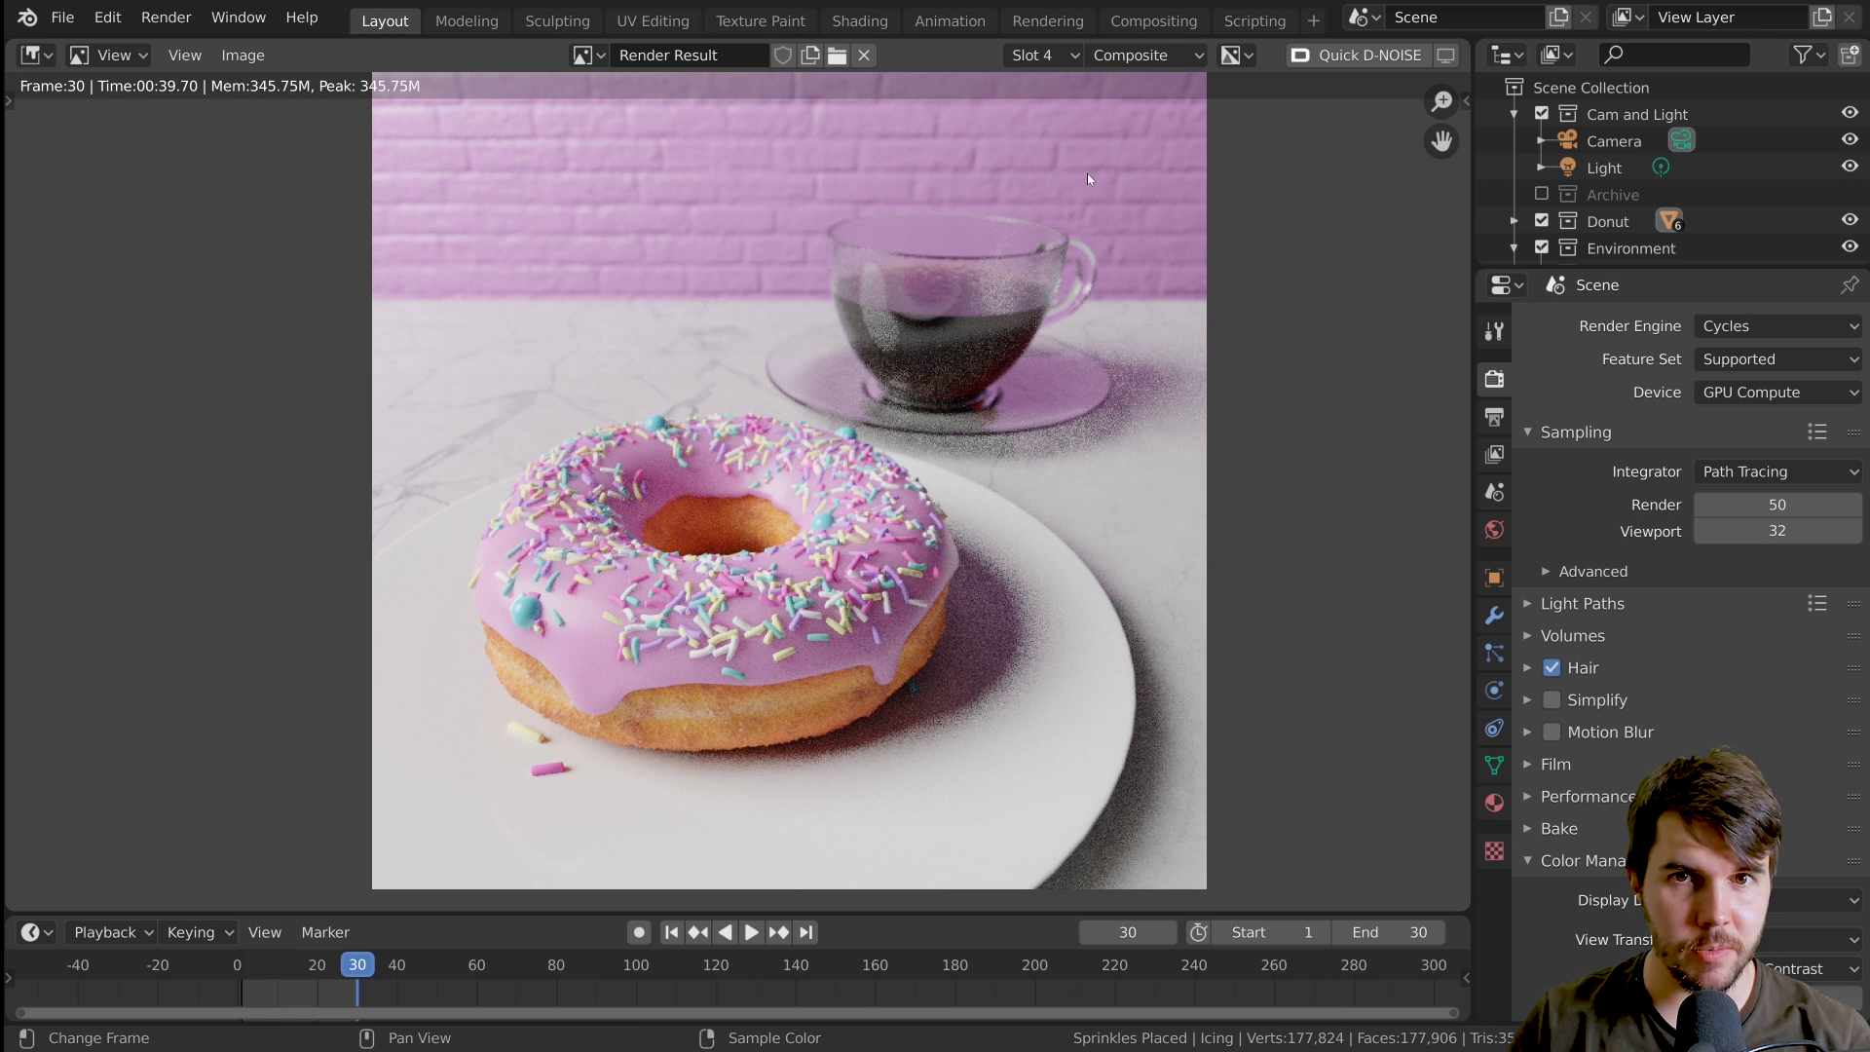
{"action": "scroll", "coordinate": [970, 345], "scroll_direction": "up", "scroll_amount": 2}
- Compare the noisier Slot 3 render against the Slot 4 render, returning to Slot 4
{"action": "left_click", "coordinate": [1040, 54]}
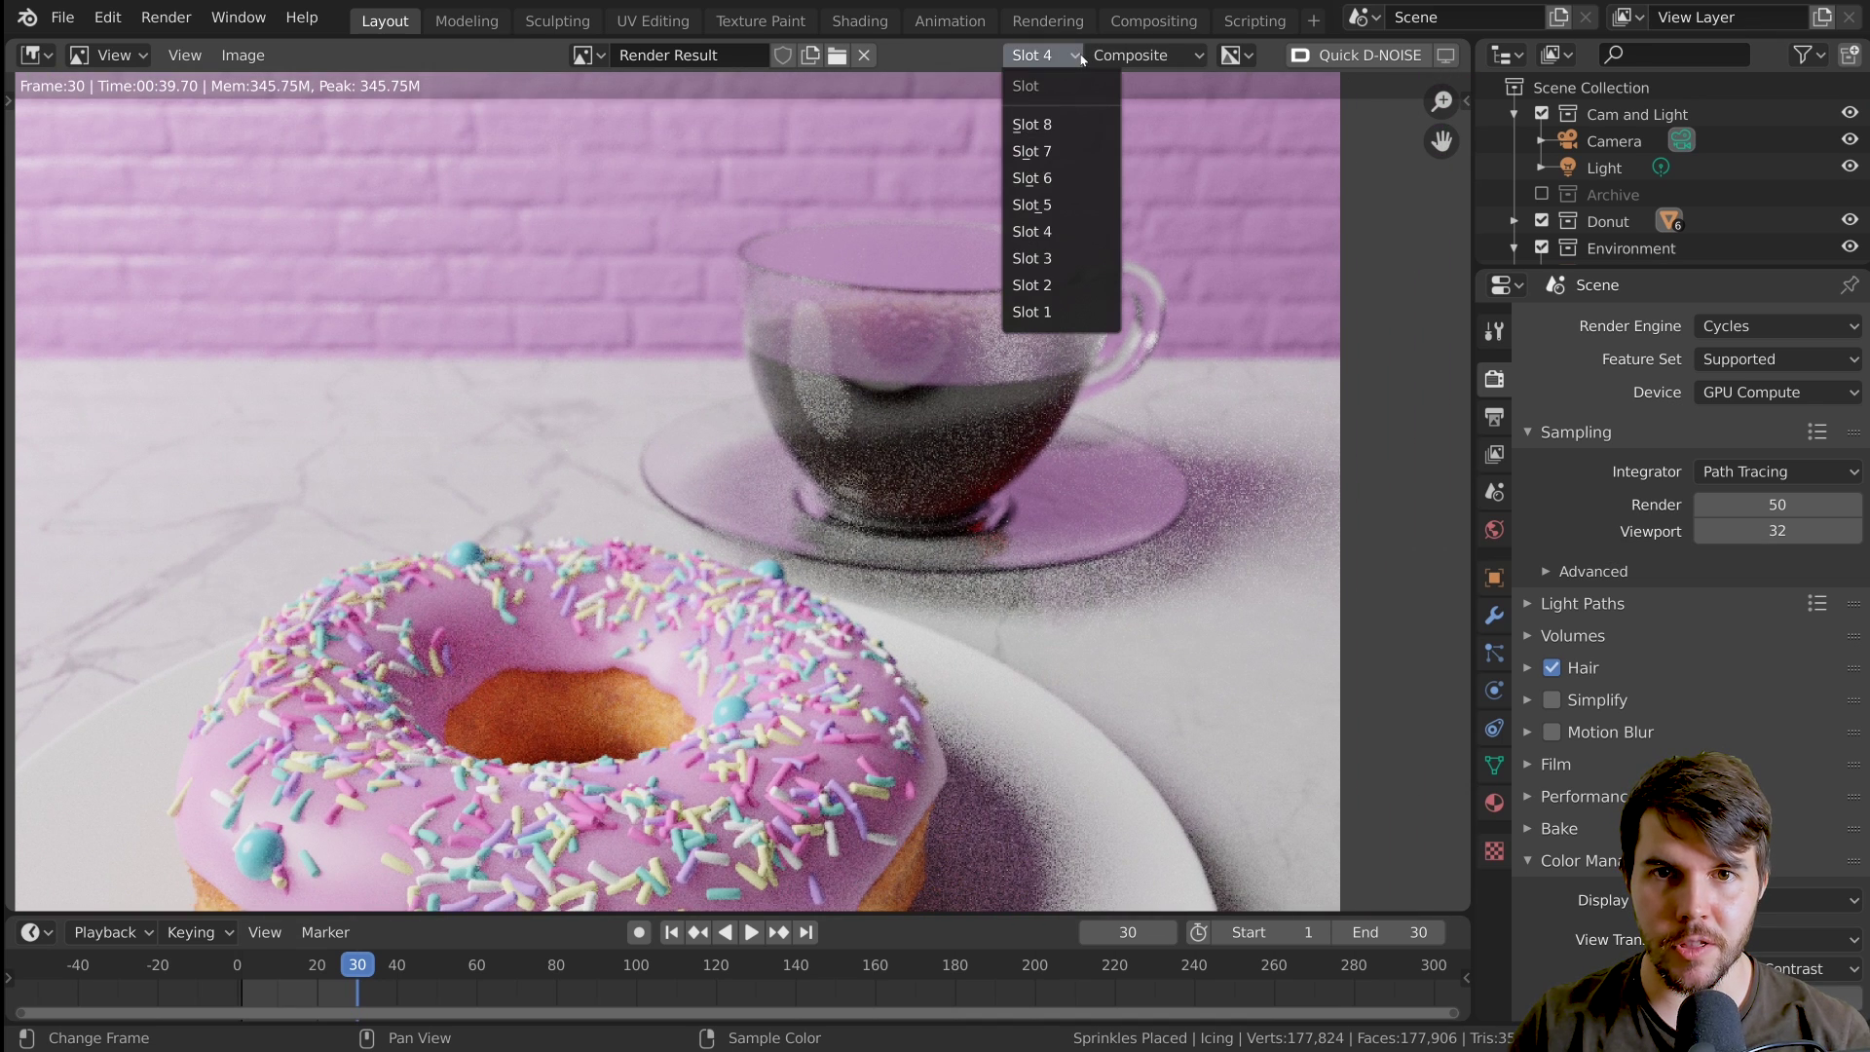
{"action": "left_click", "coordinate": [1038, 54]}
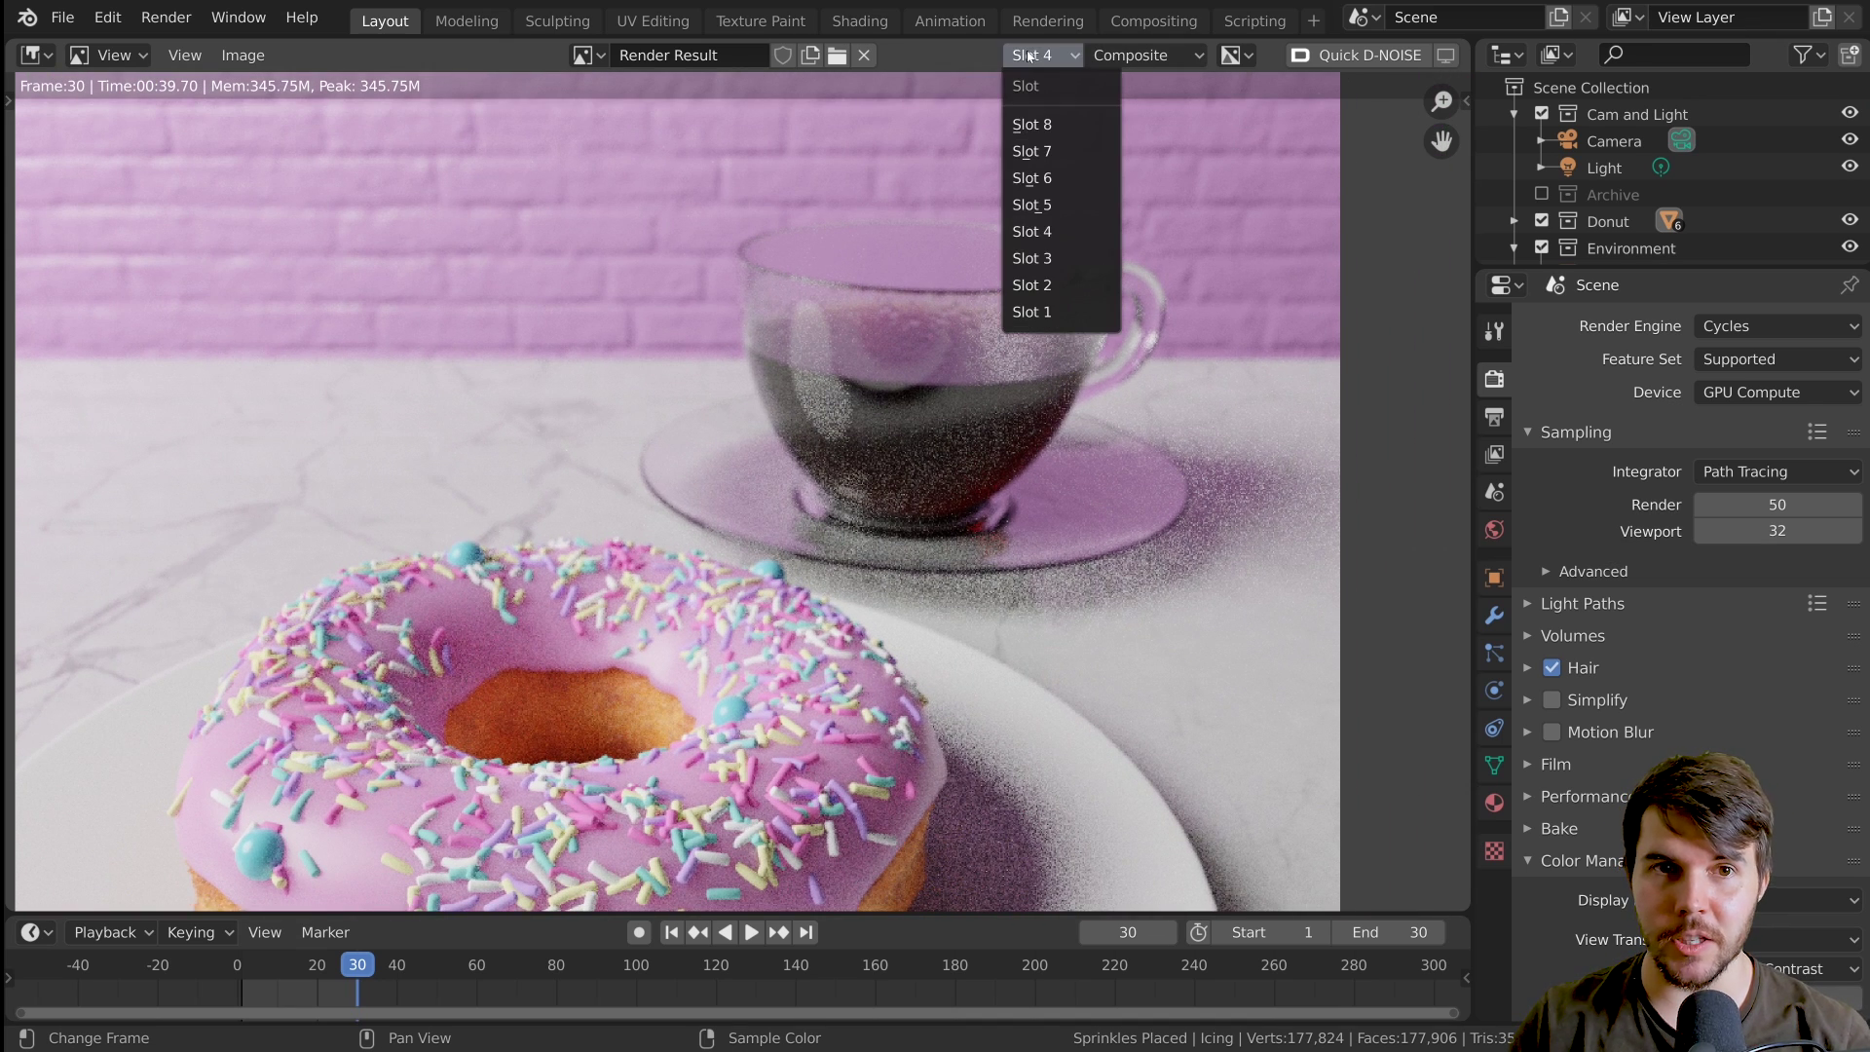
{"action": "left_click", "coordinate": [1040, 55]}
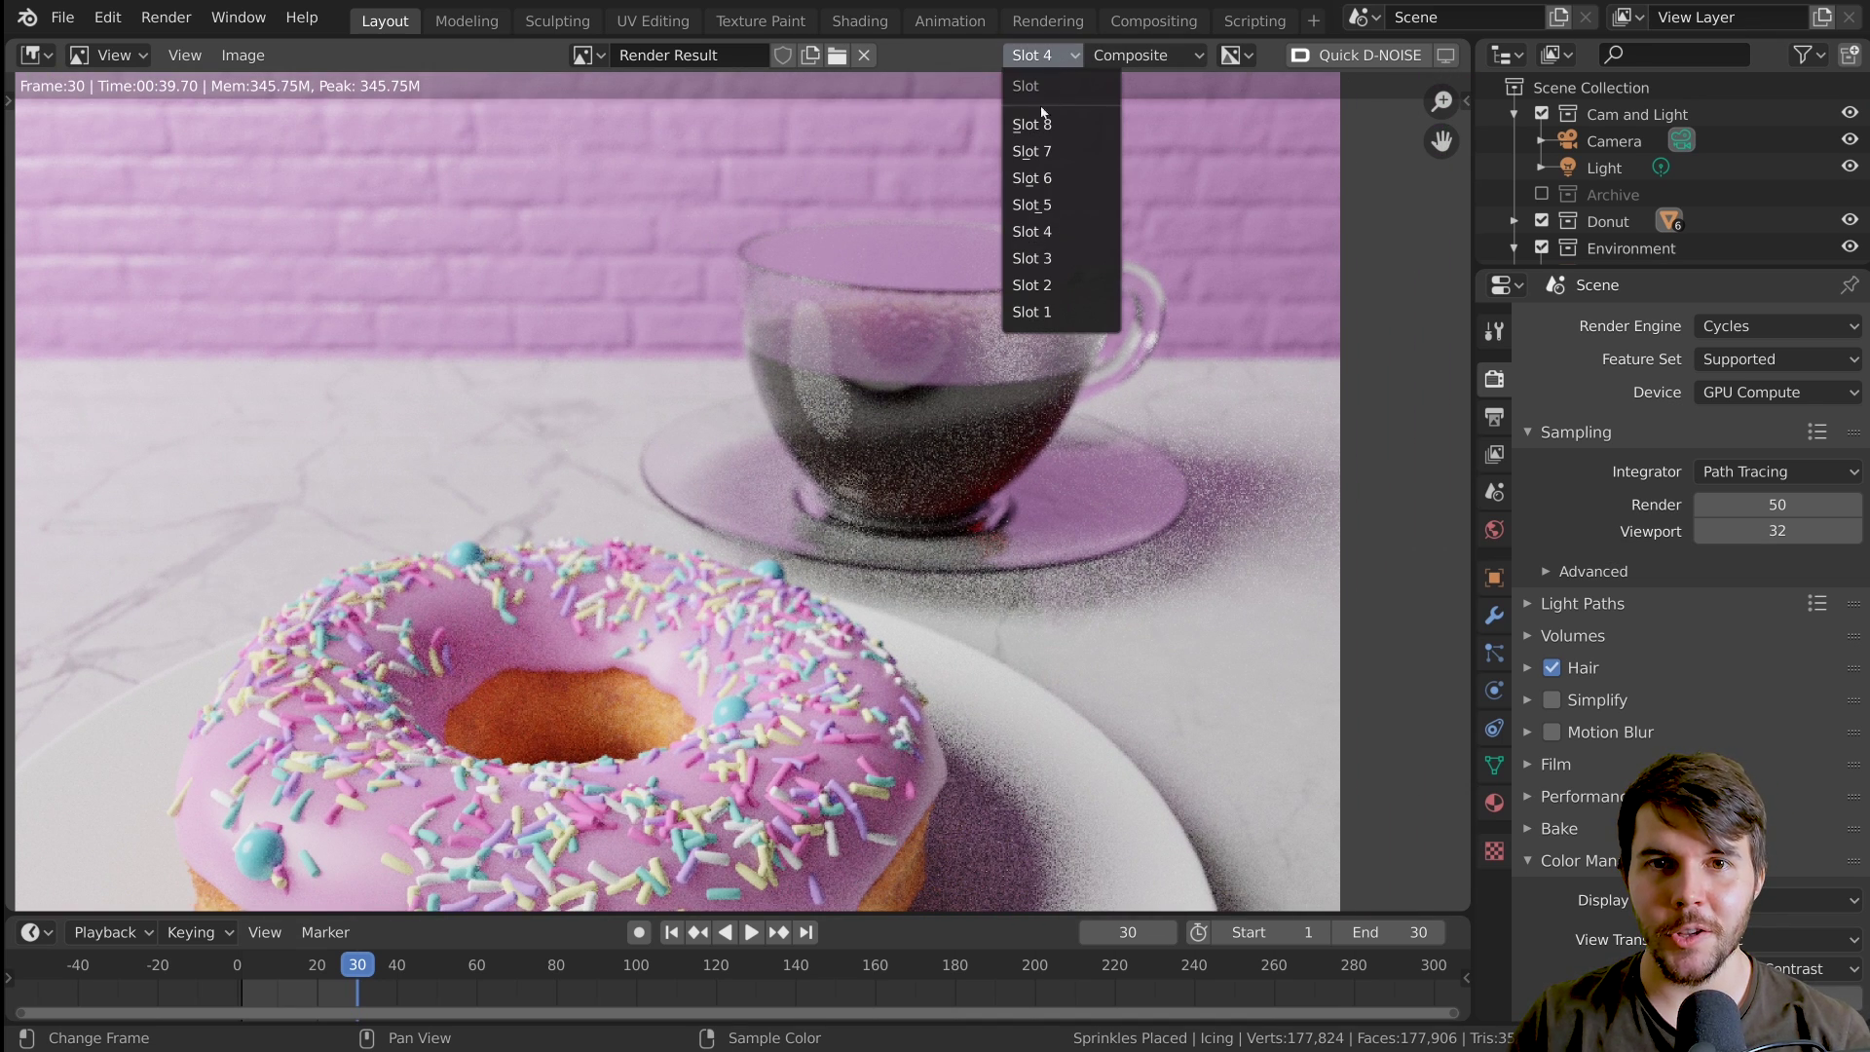
{"action": "left_click", "coordinate": [1049, 256]}
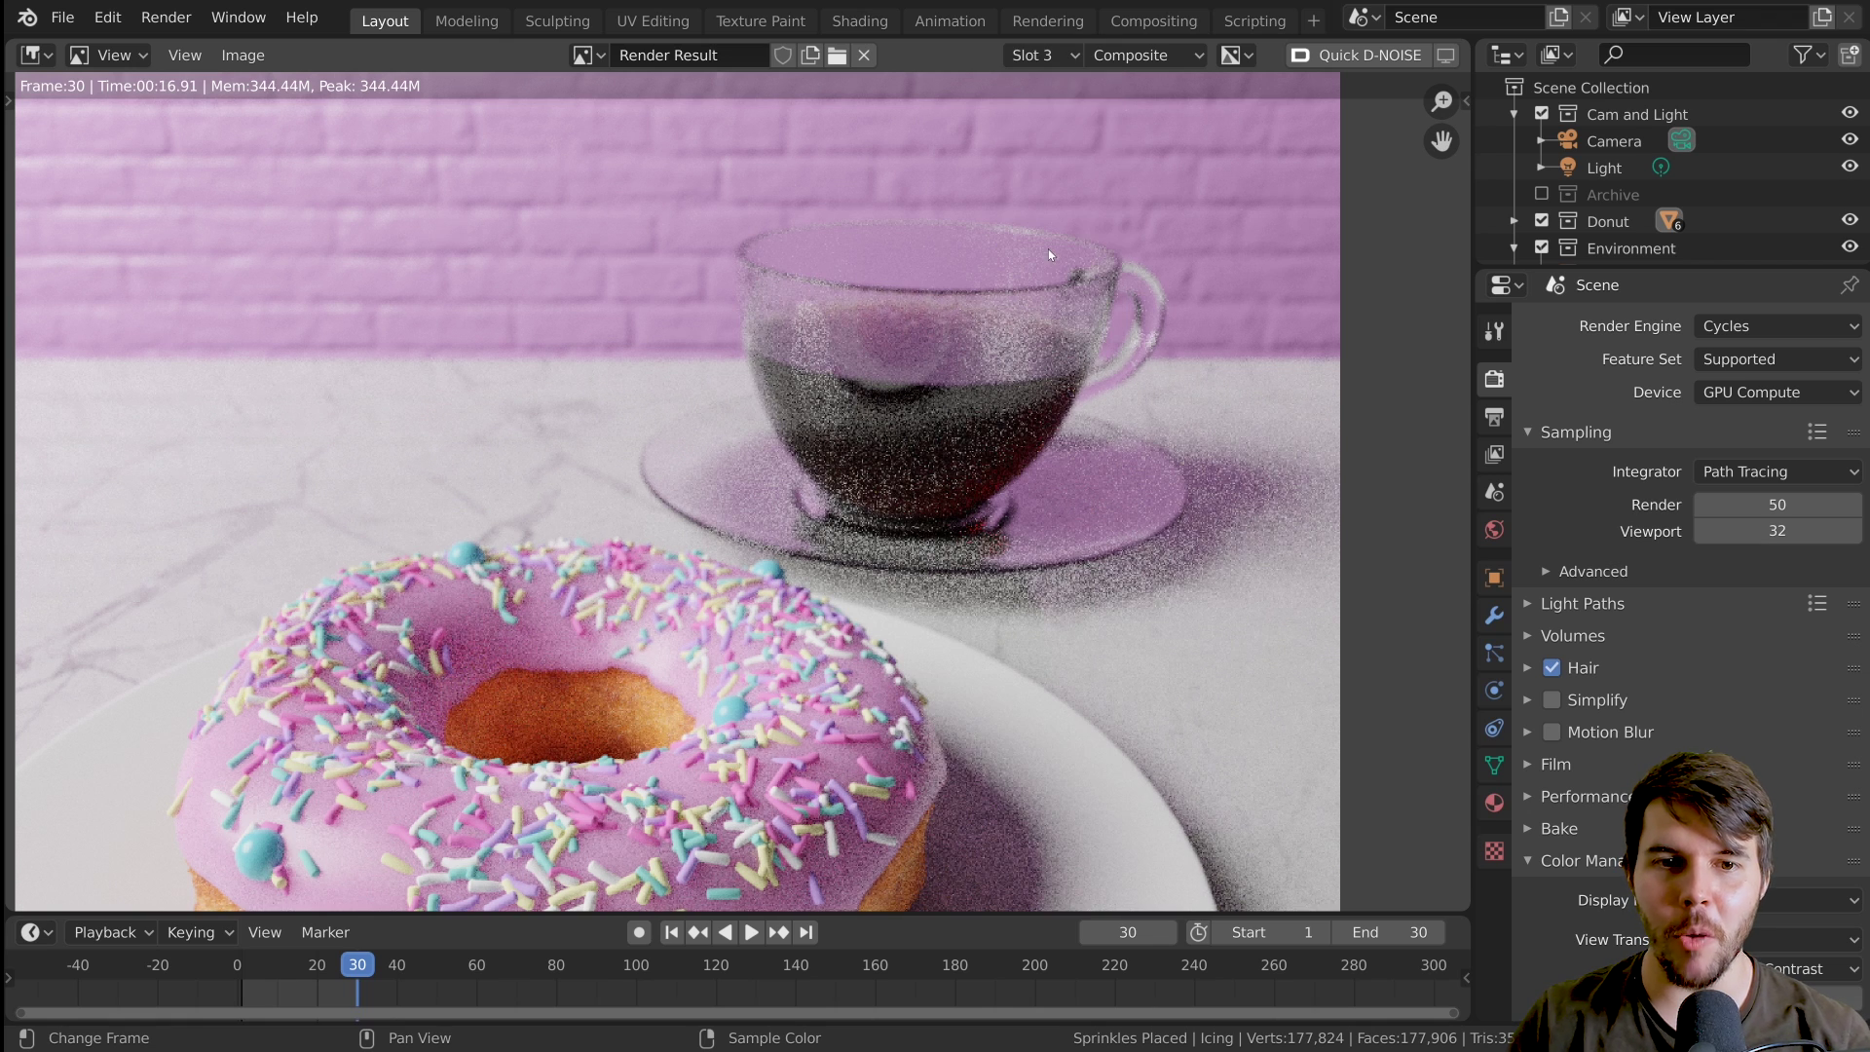
{"action": "left_click", "coordinate": [1038, 55]}
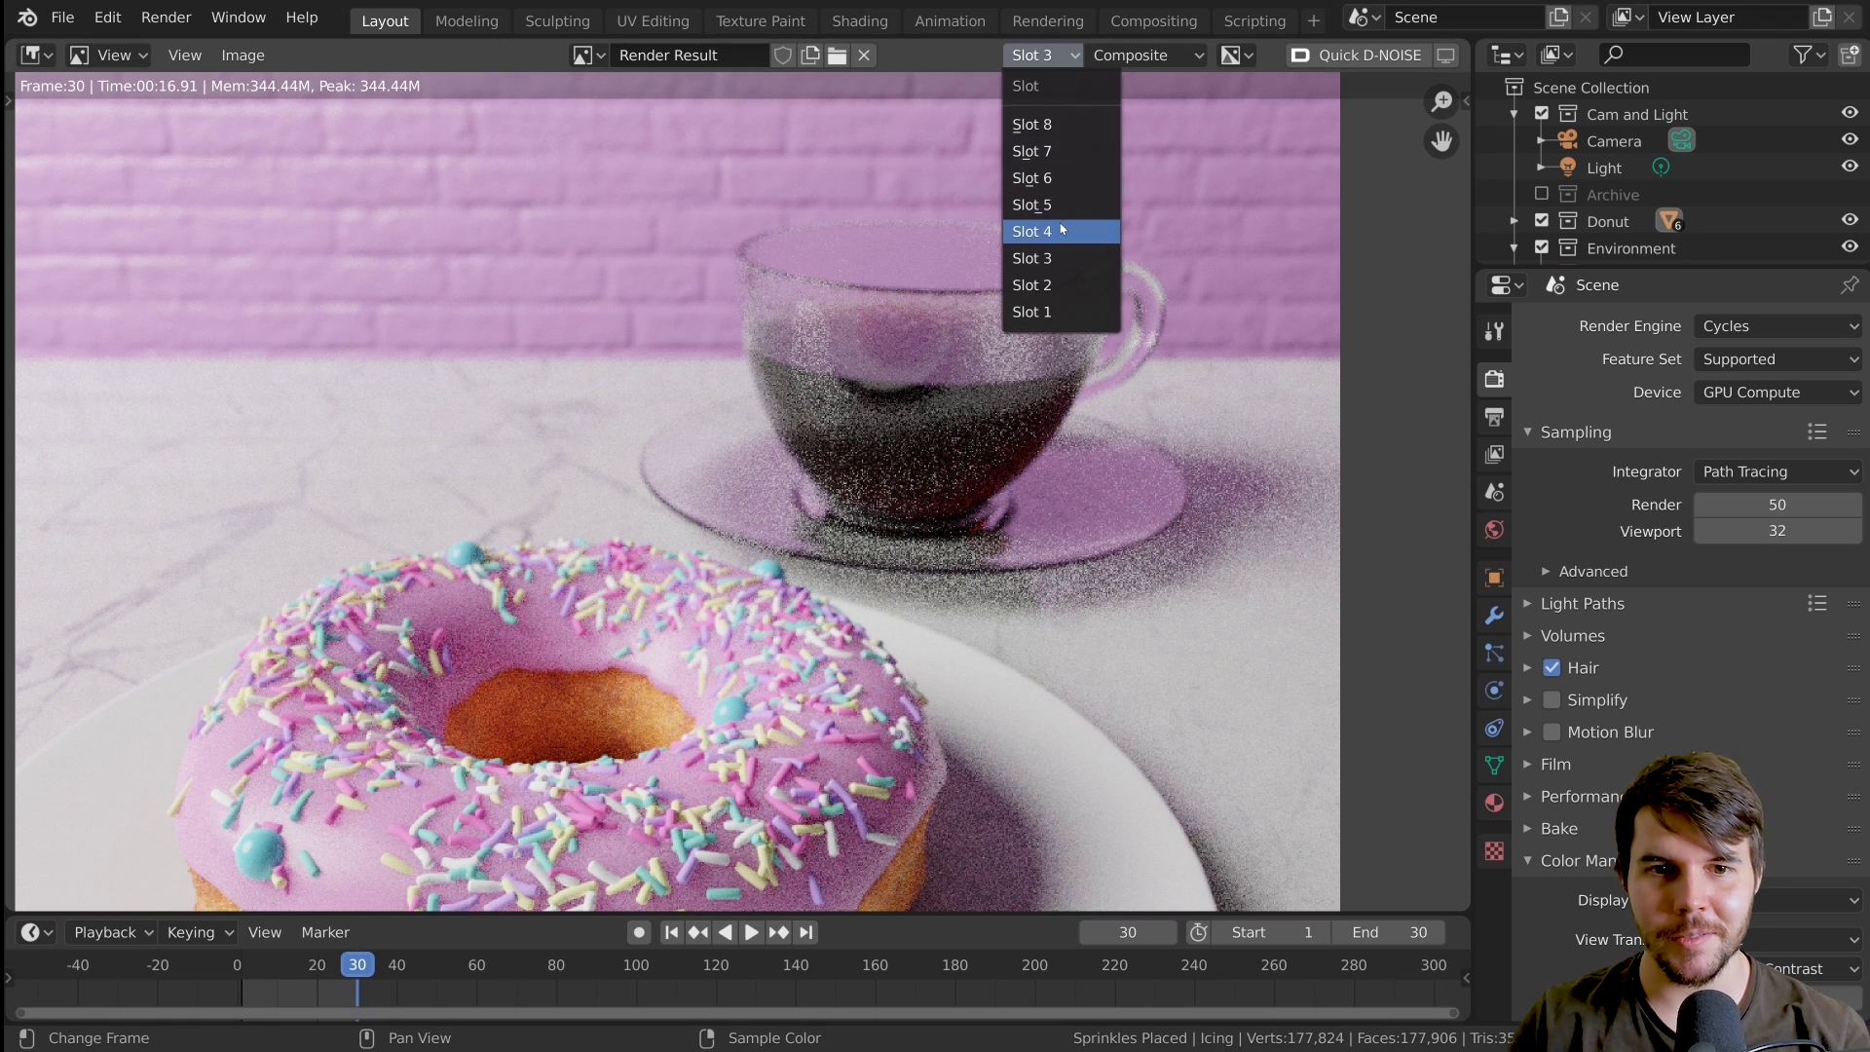
{"action": "left_click", "coordinate": [1034, 231]}
{"action": "left_click", "coordinate": [1062, 56]}
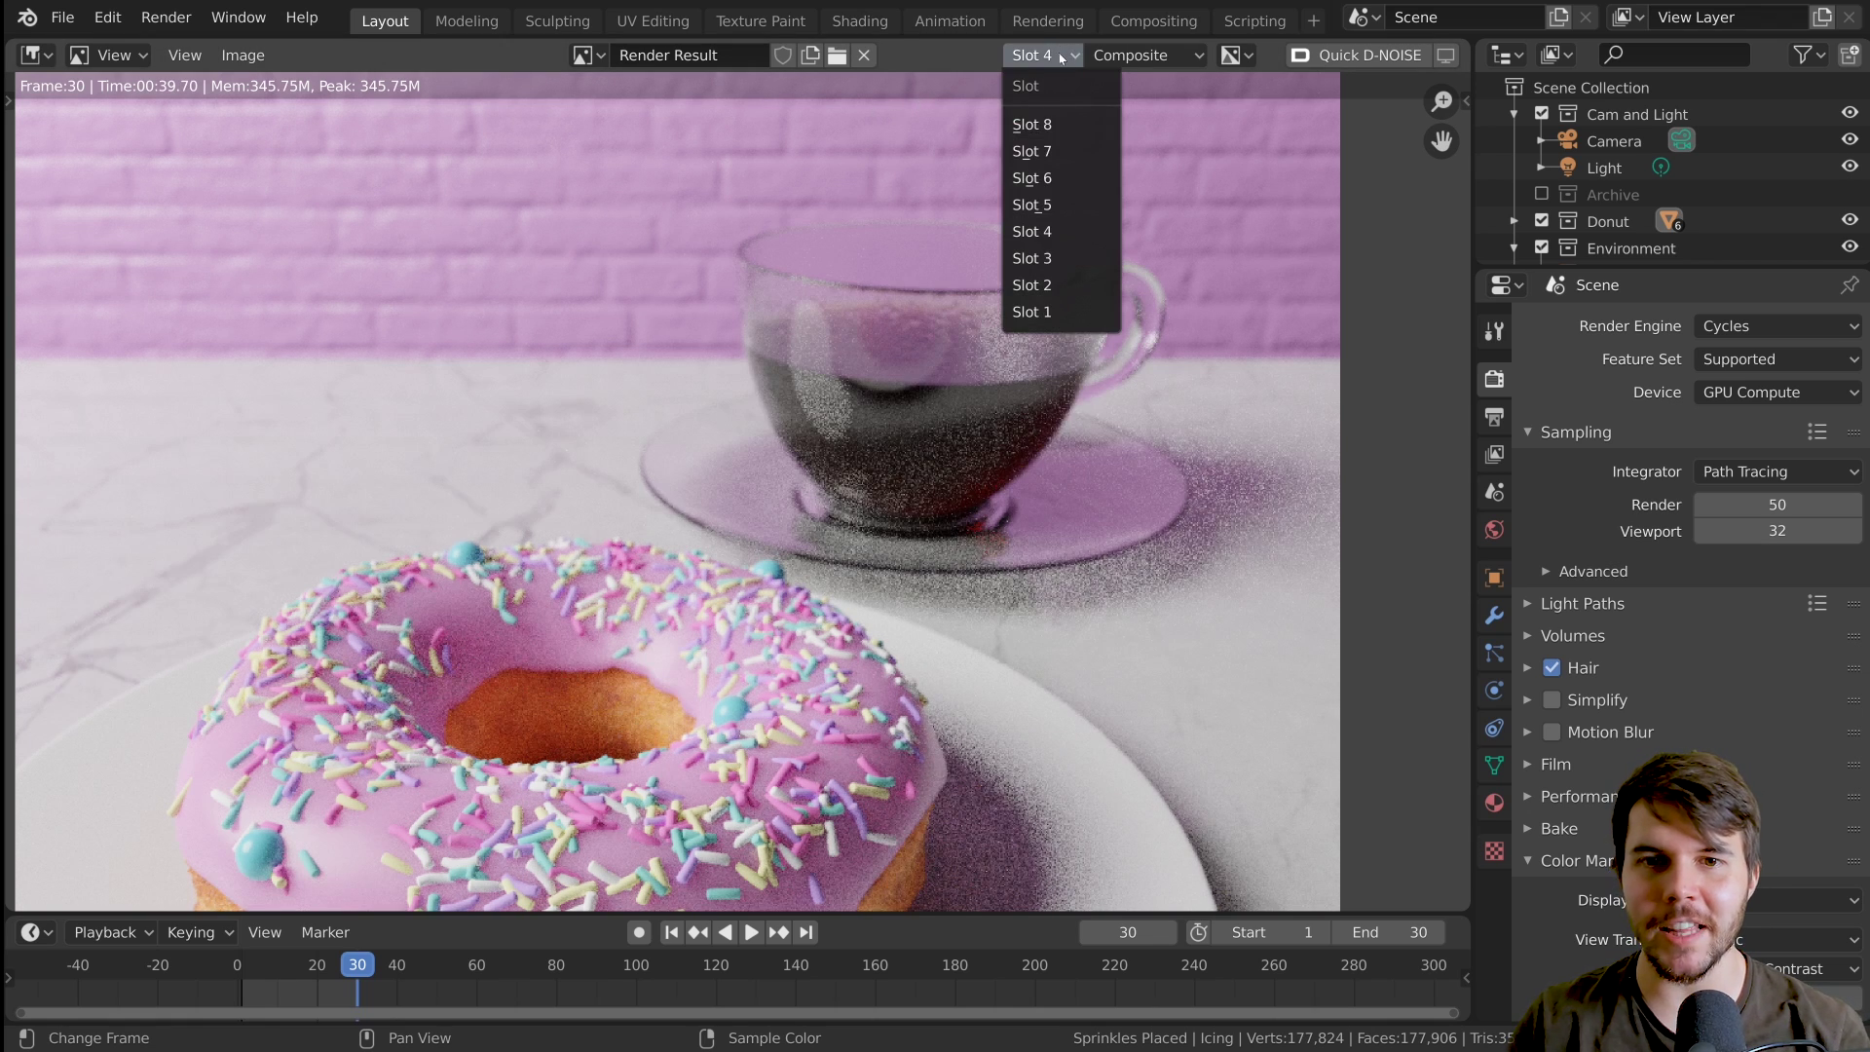
{"action": "left_click", "coordinate": [1038, 232]}
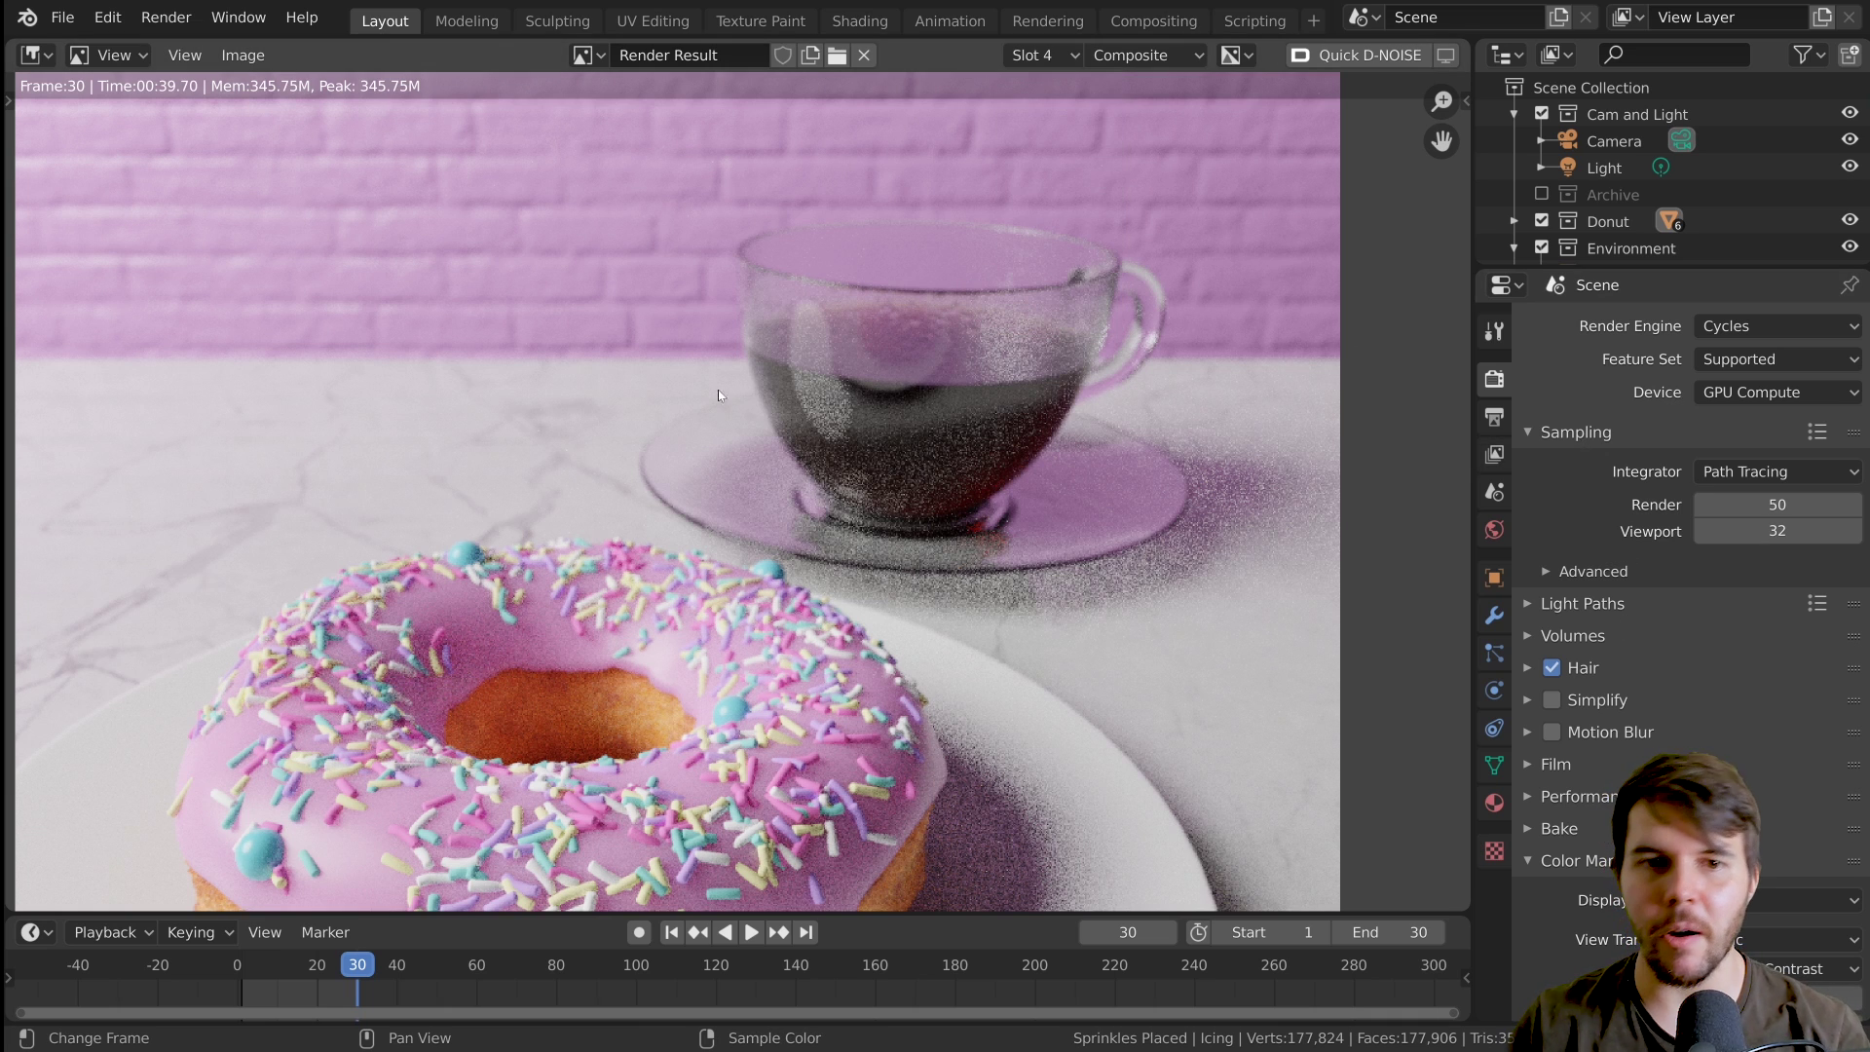
{"action": "left_click", "coordinate": [1039, 55]}
{"action": "left_click", "coordinate": [1066, 205]}
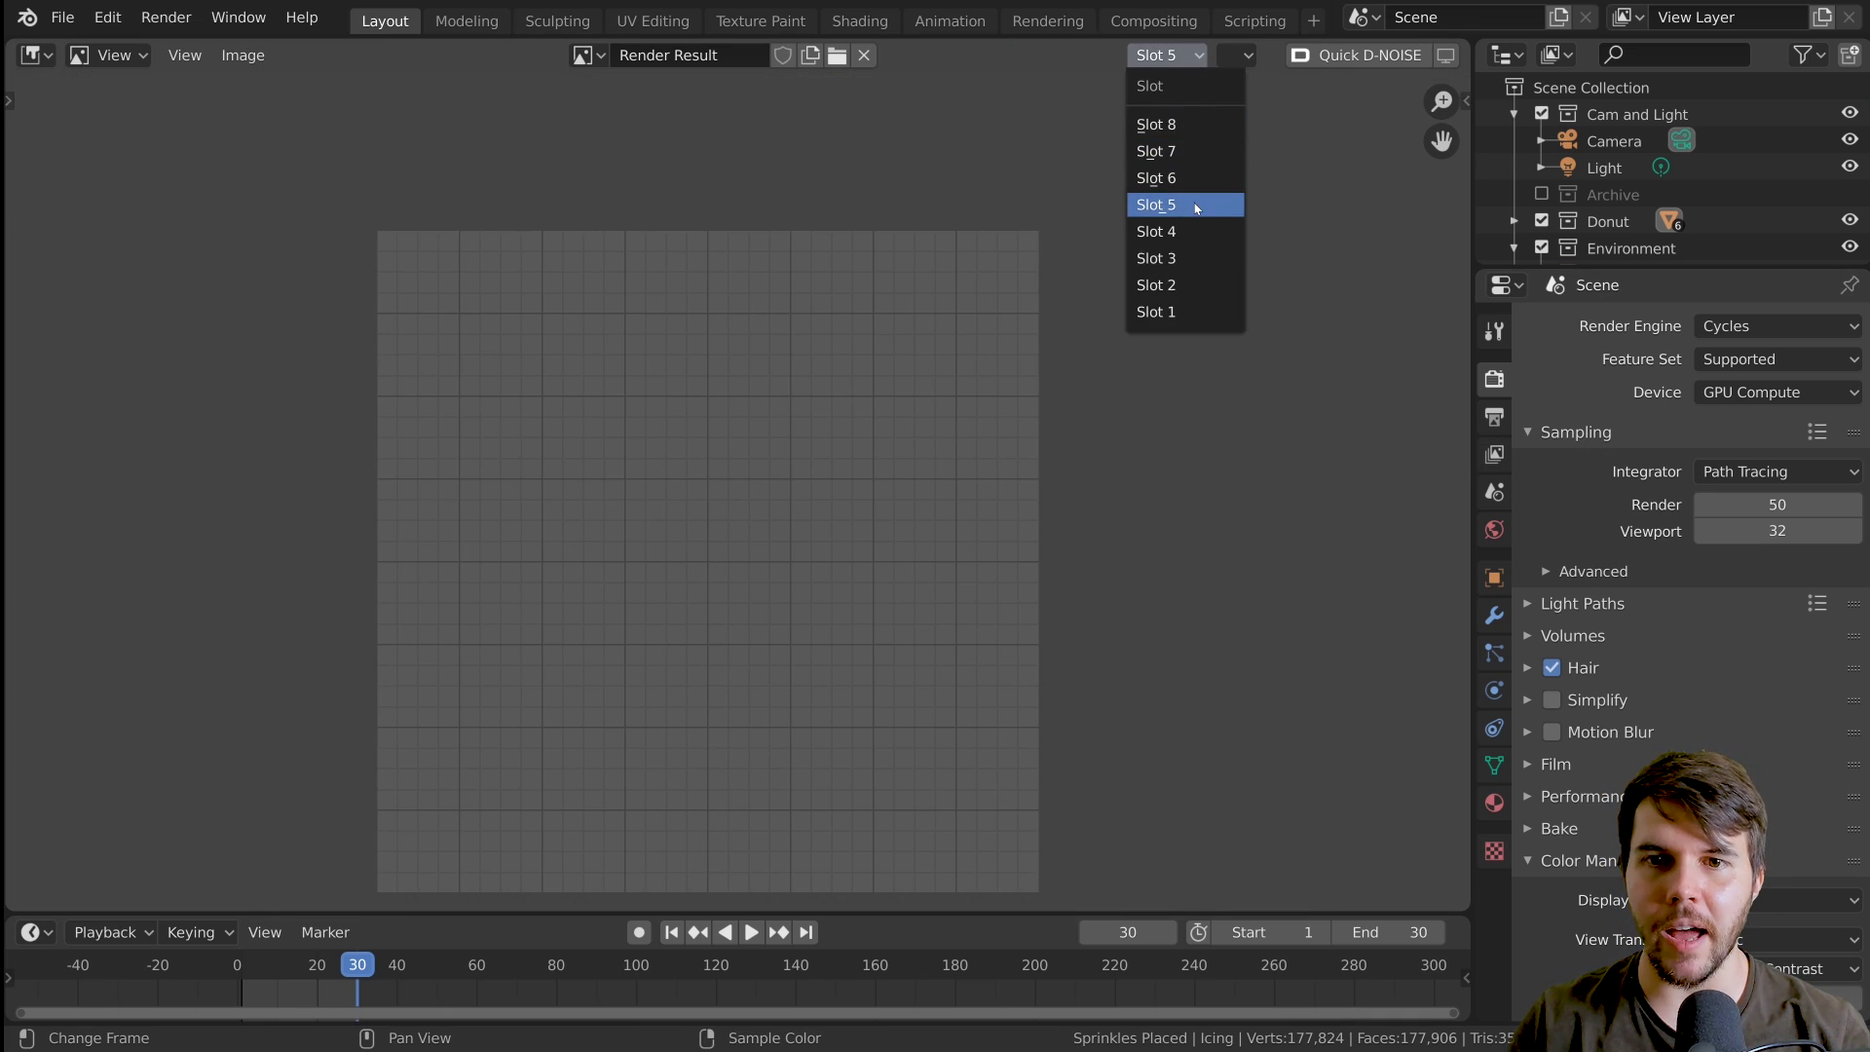
{"action": "left_click", "coordinate": [1191, 232]}
{"action": "scroll", "coordinate": [1015, 291], "scroll_direction": "up", "scroll_amount": 5}
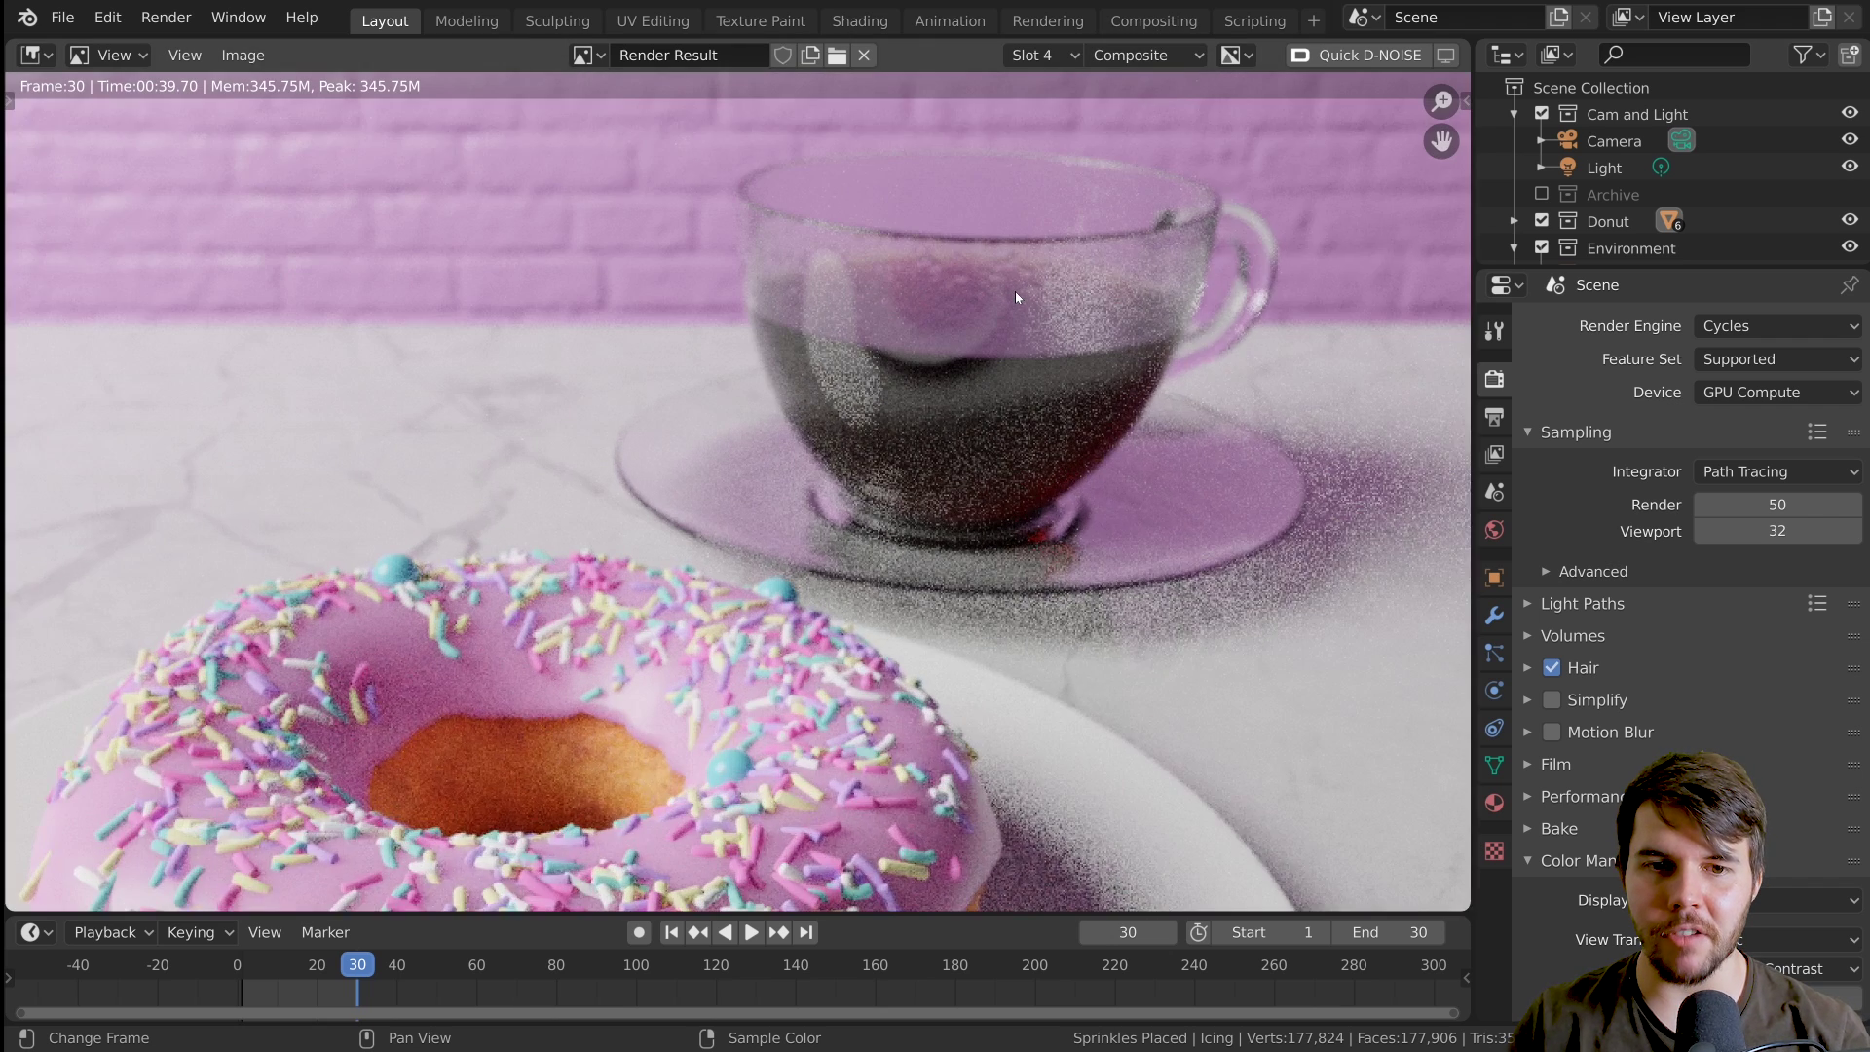
- Flip between Slot 3 and Slot 4 again, ending on the 39.7-second Slot 4 render
{"action": "left_click", "coordinate": [1059, 55]}
{"action": "left_click", "coordinate": [1060, 258]}
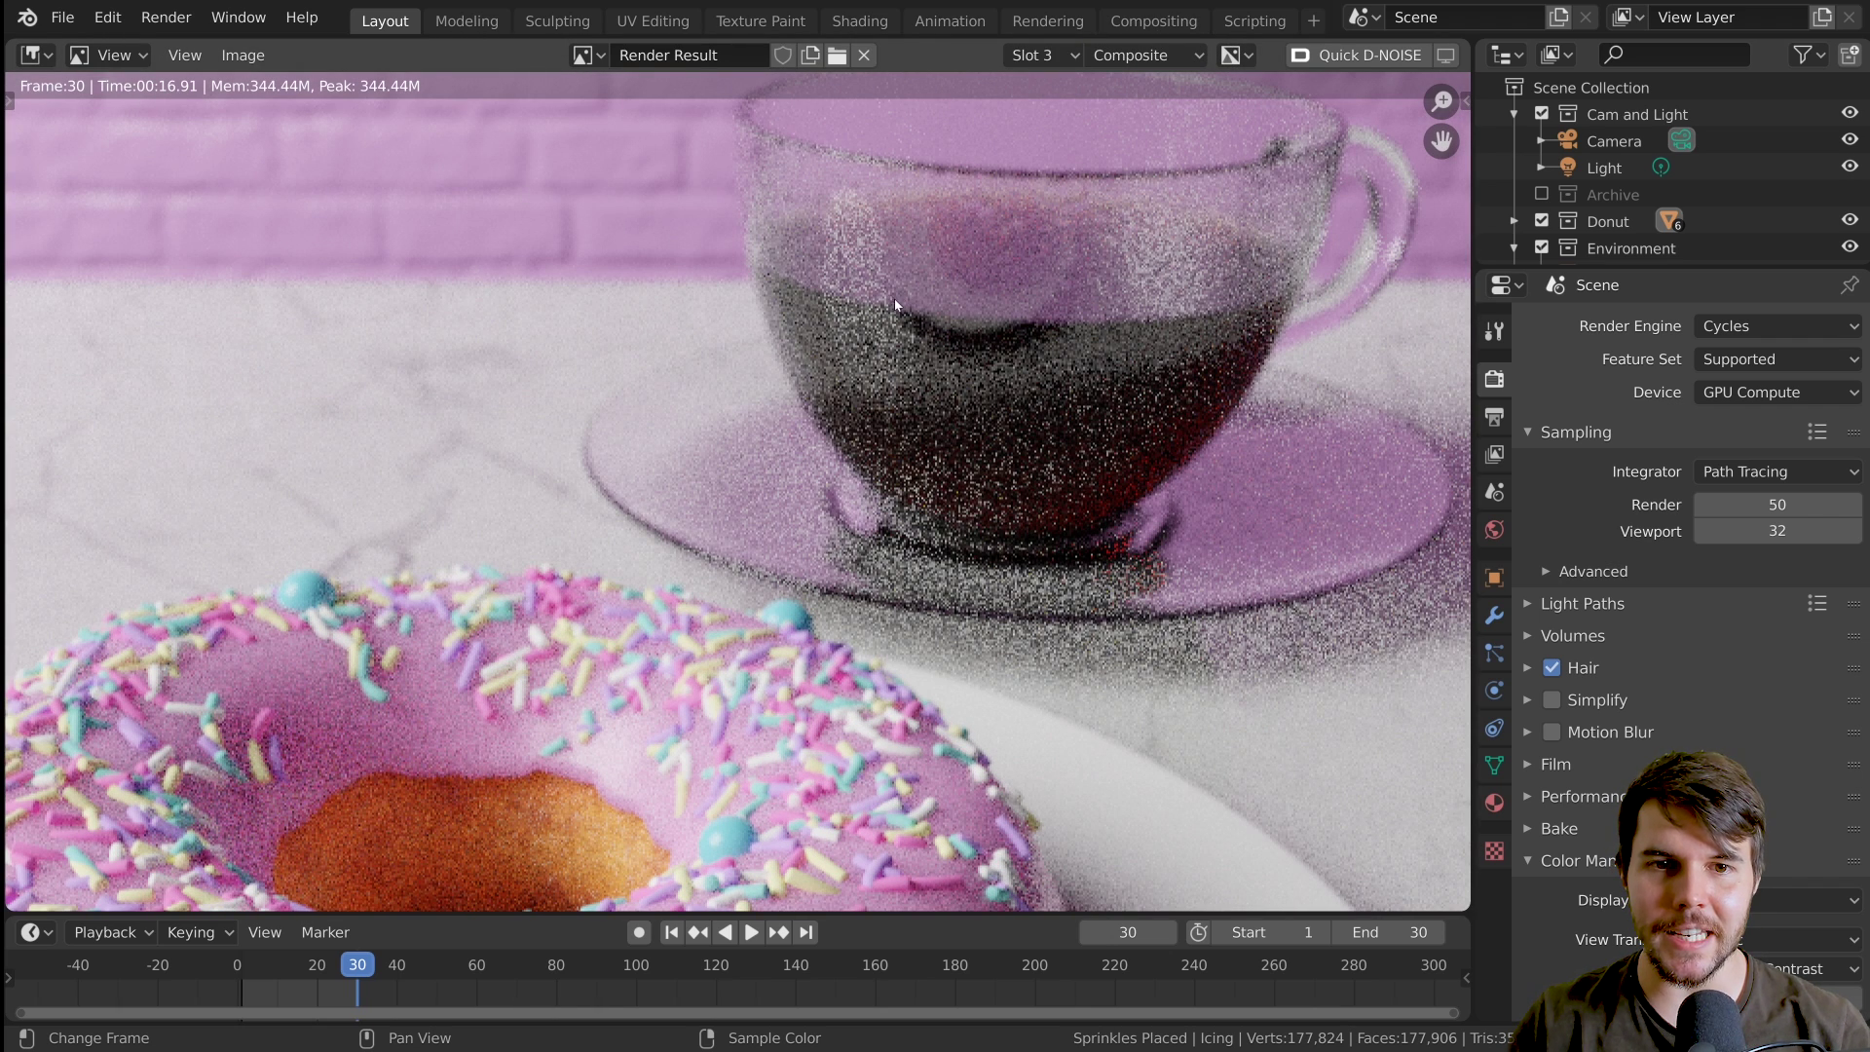
{"action": "left_click", "coordinate": [1075, 59]}
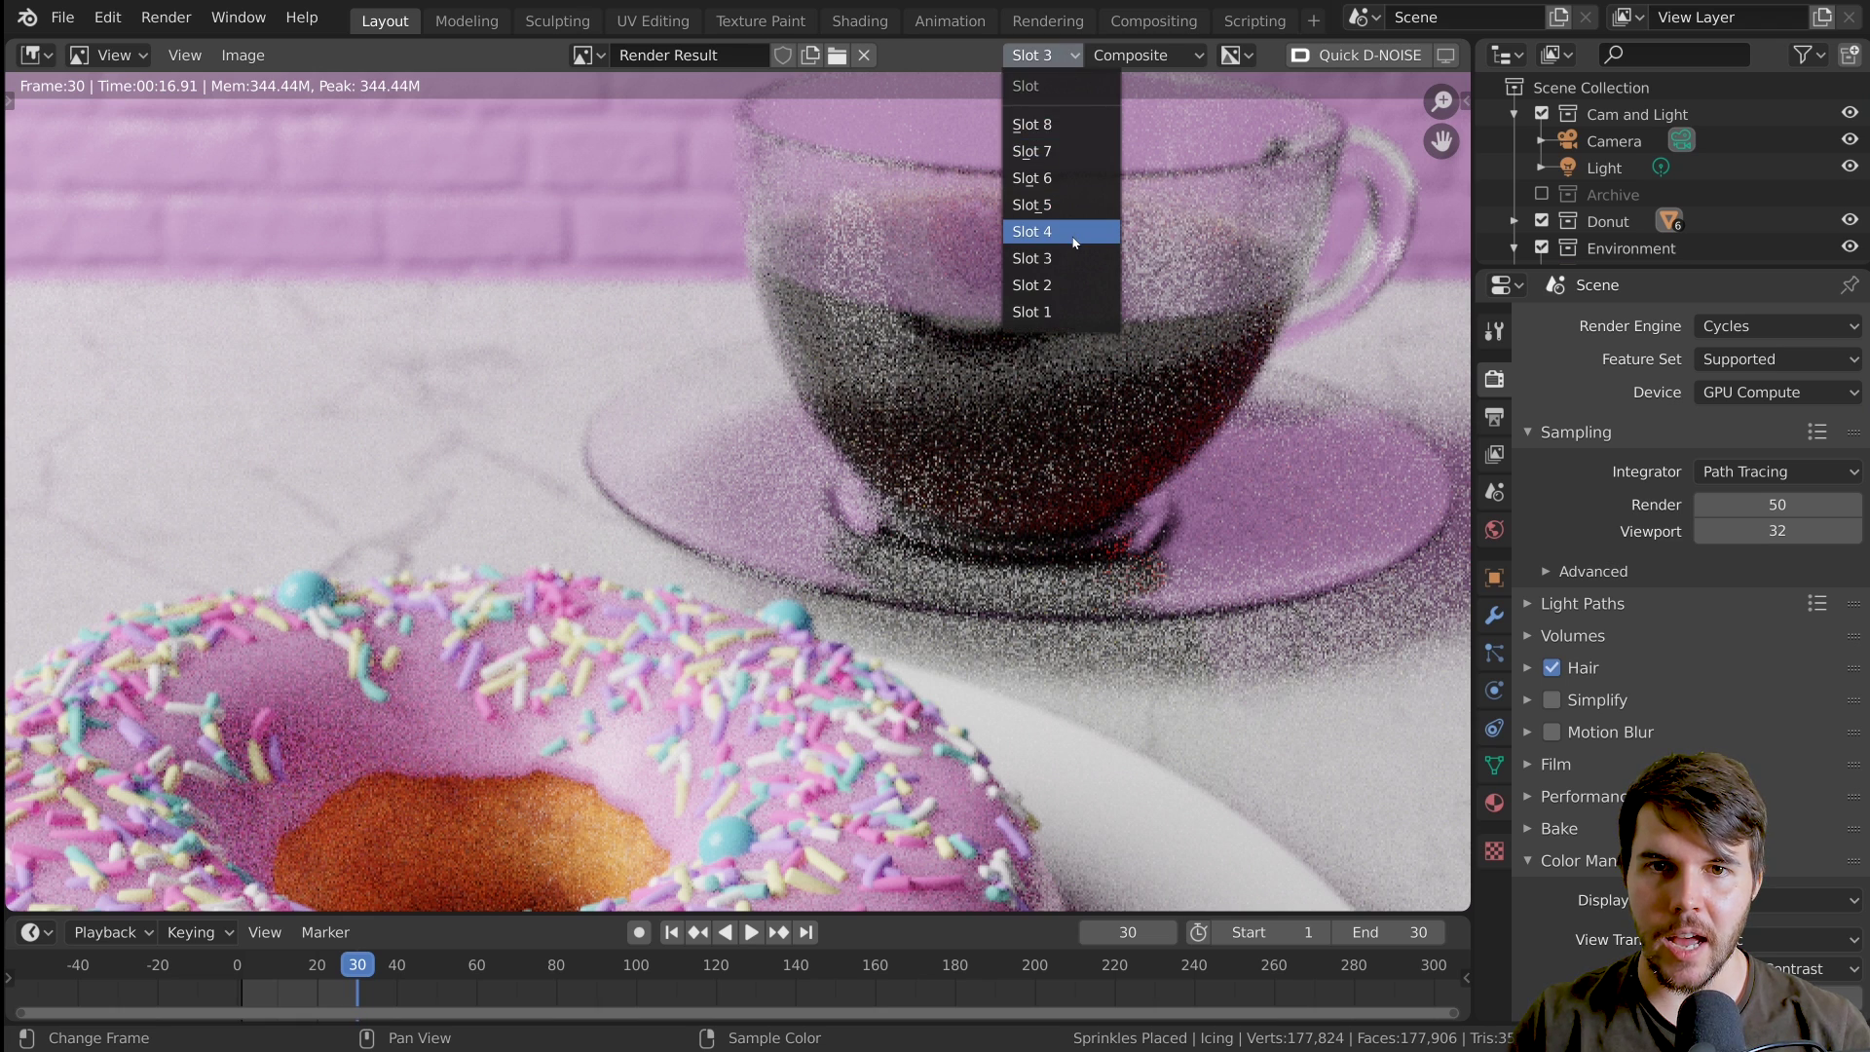
{"action": "left_click", "coordinate": [1071, 205]}
{"action": "scroll", "coordinate": [635, 411], "scroll_direction": "down", "scroll_amount": 5}
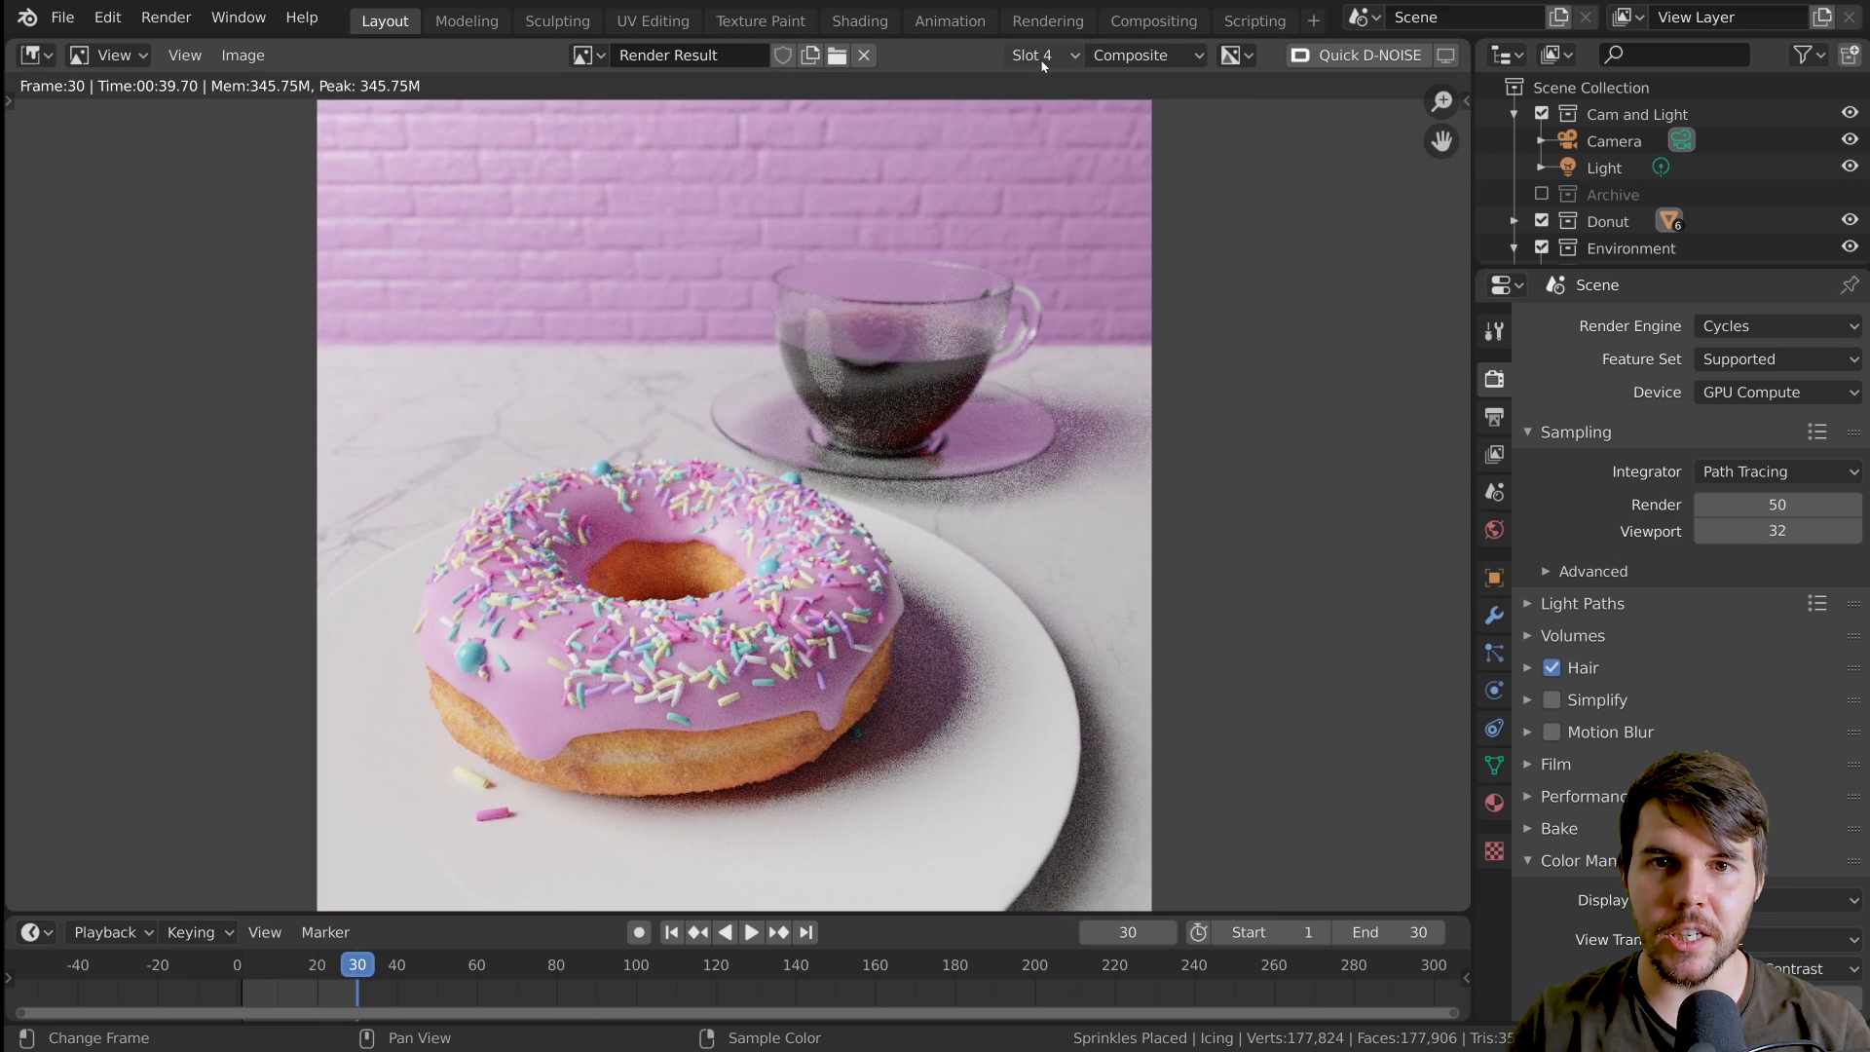
{"action": "left_click", "coordinate": [1042, 59]}
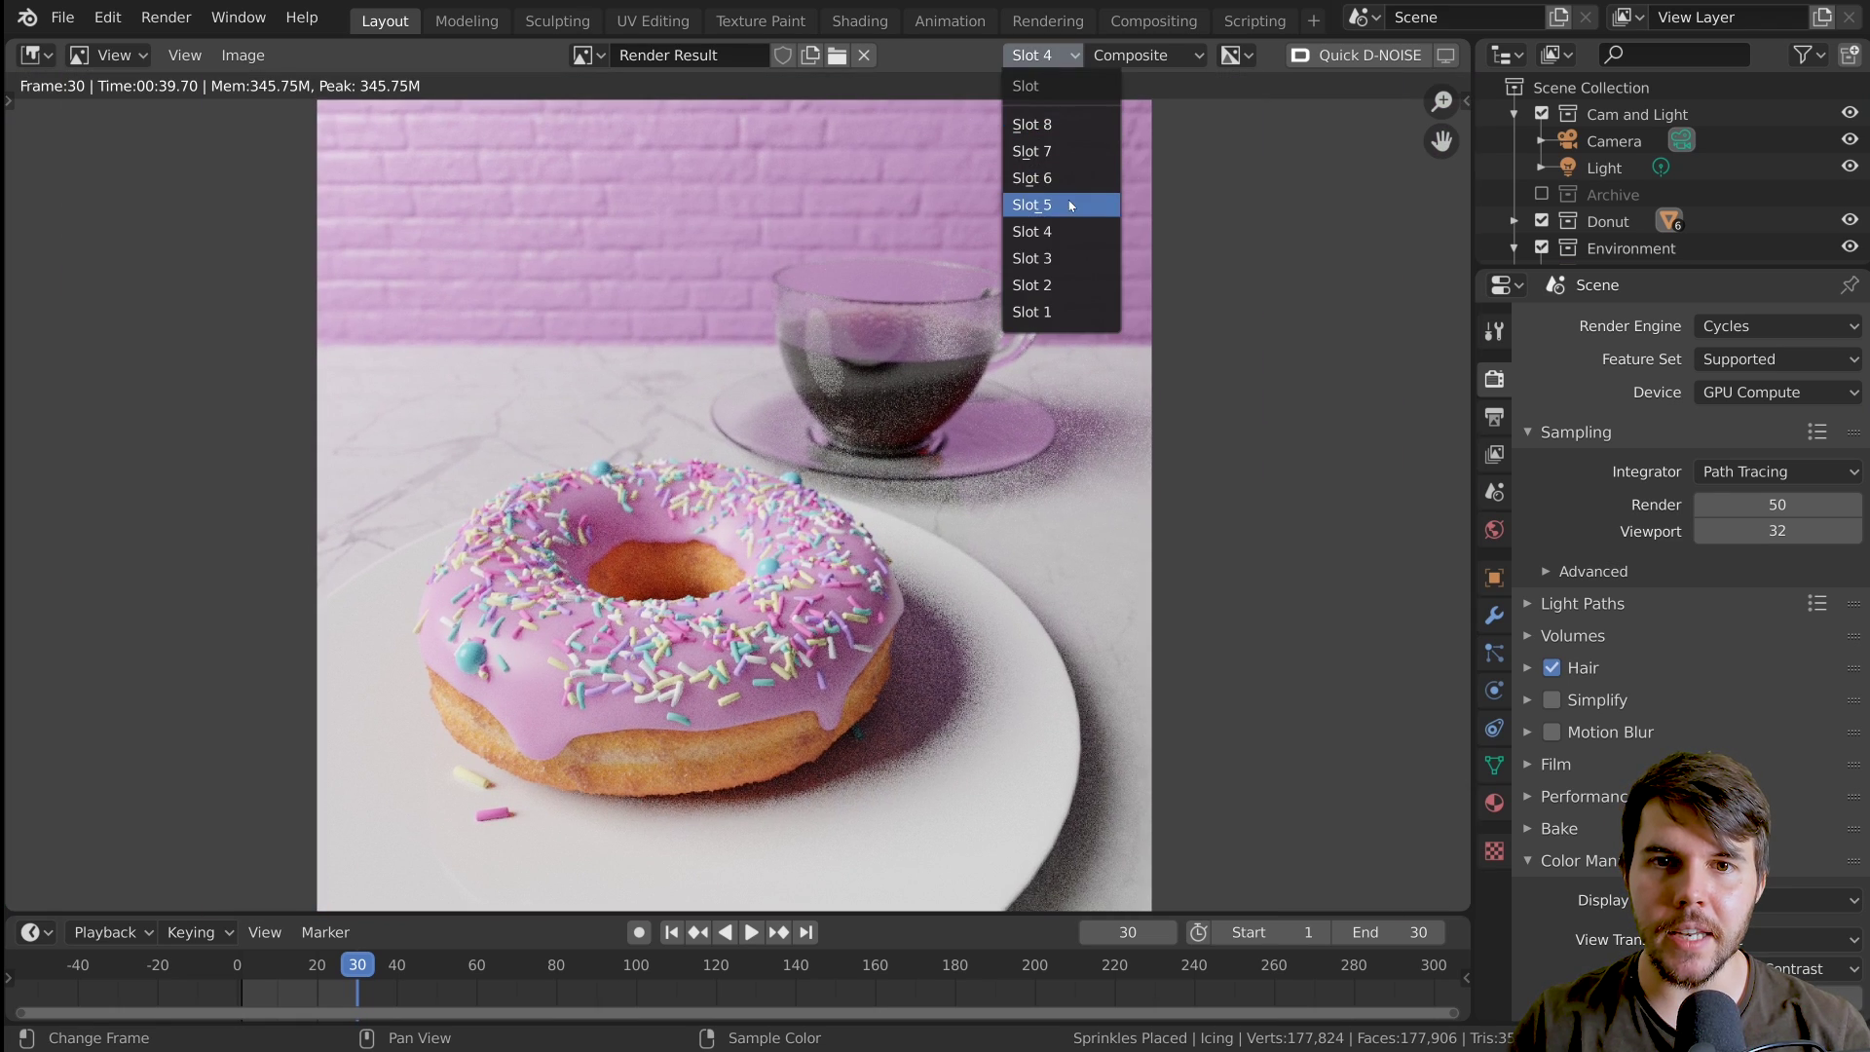
{"action": "left_click", "coordinate": [1061, 226]}
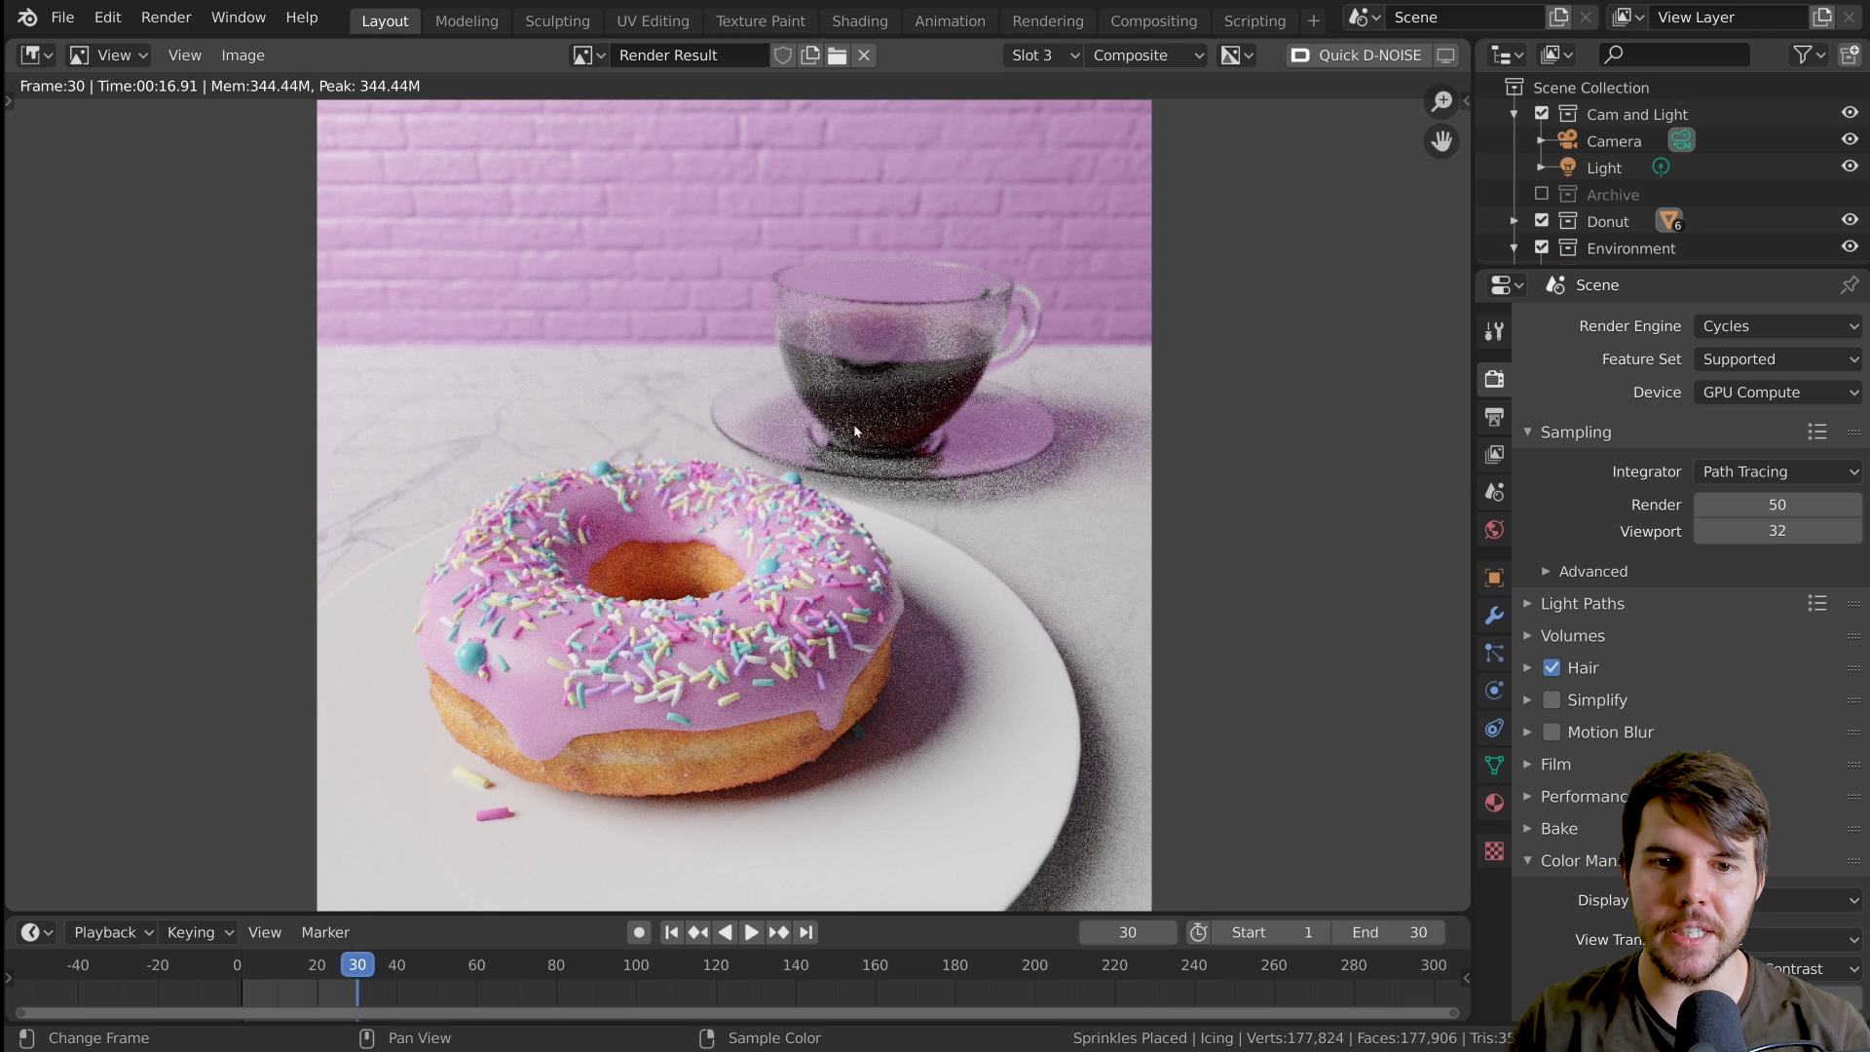
{"action": "left_click", "coordinate": [1054, 58]}
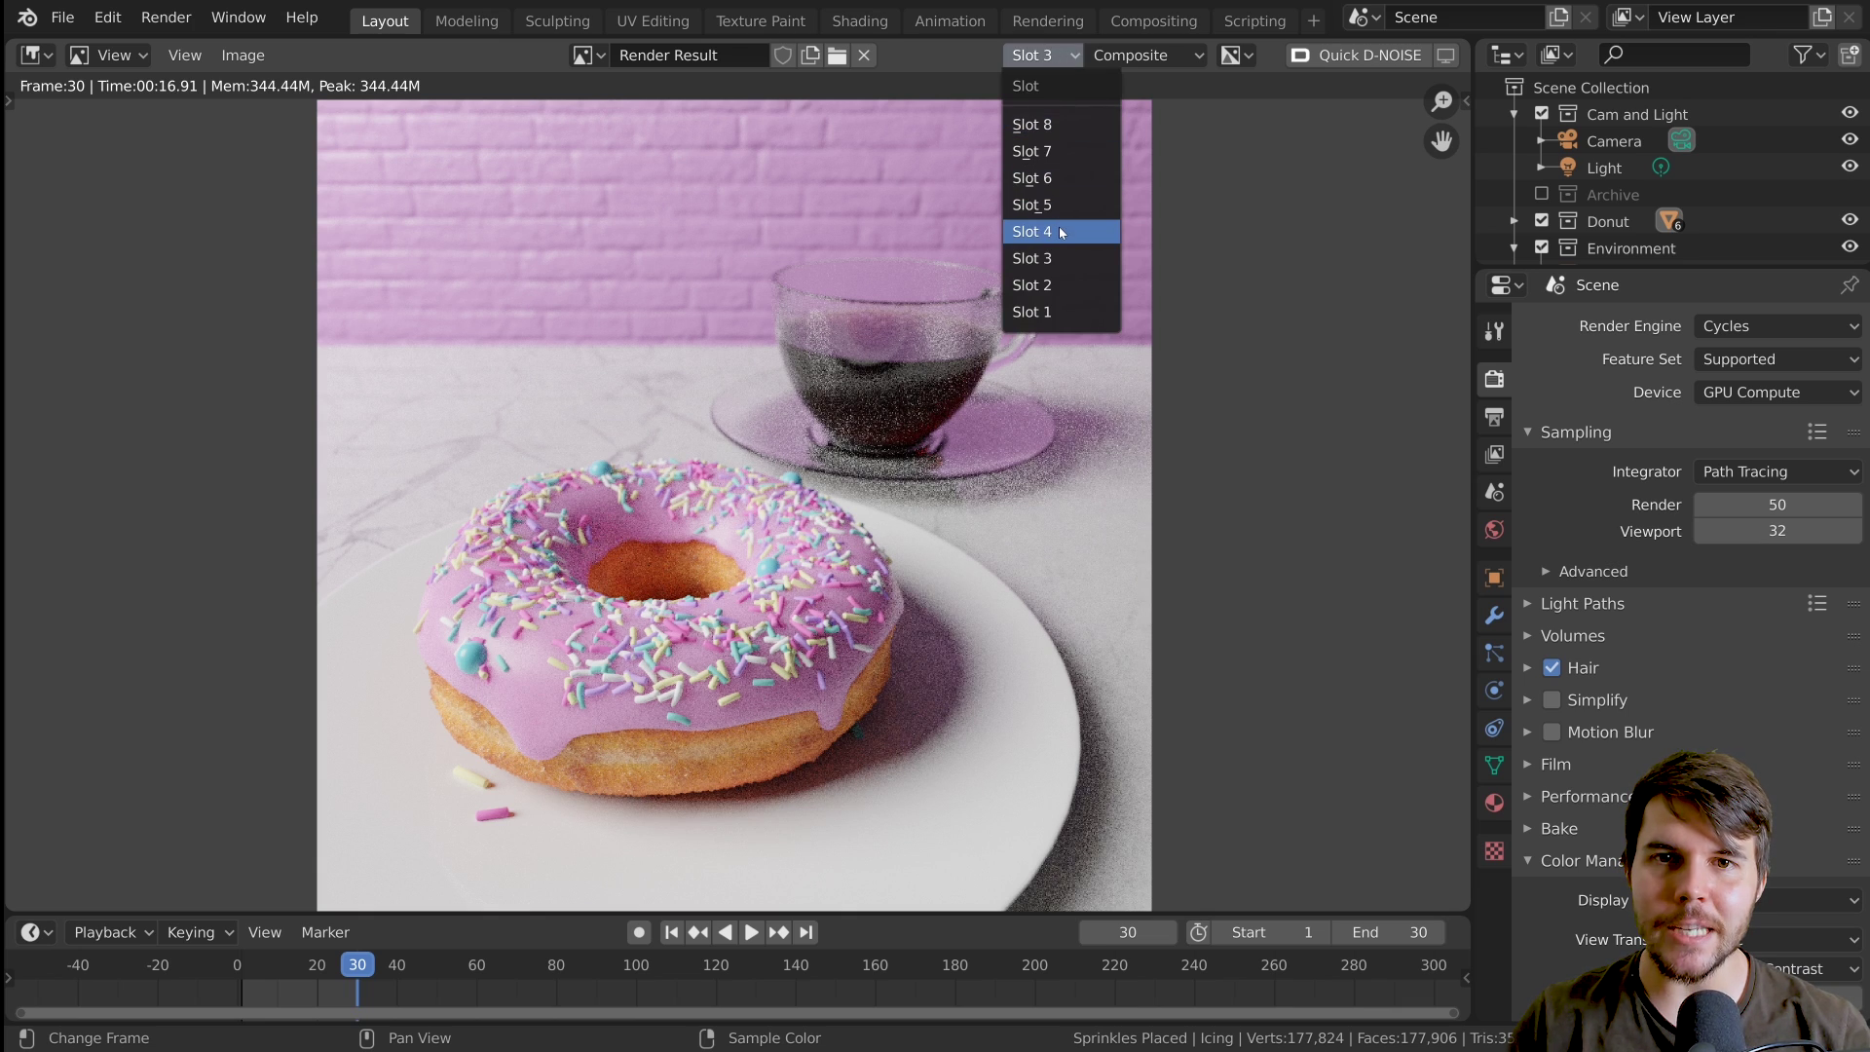
{"action": "left_click", "coordinate": [1059, 231]}
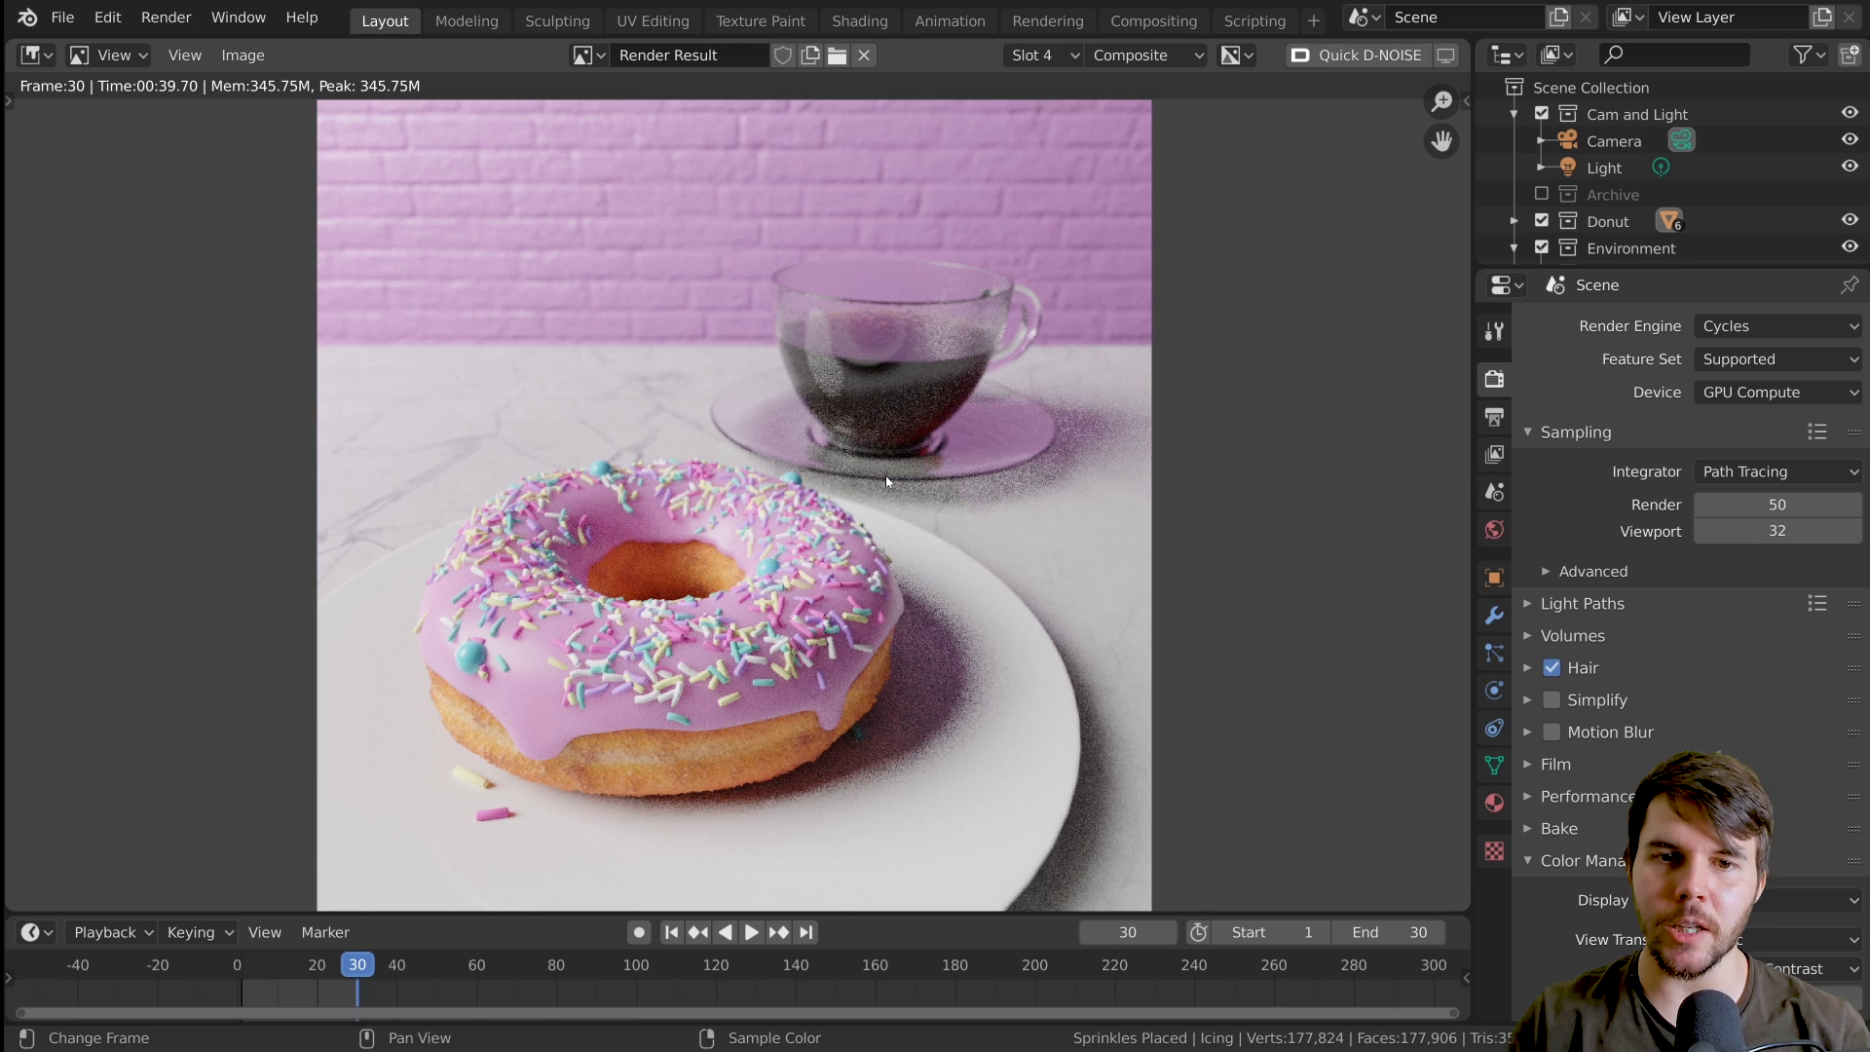
- Switch to the Compositing workspace and arrange the Denoise and Viewer nodes
{"action": "left_click", "coordinate": [1153, 21]}
{"action": "scroll", "coordinate": [830, 411], "scroll_direction": "up", "scroll_amount": 3}
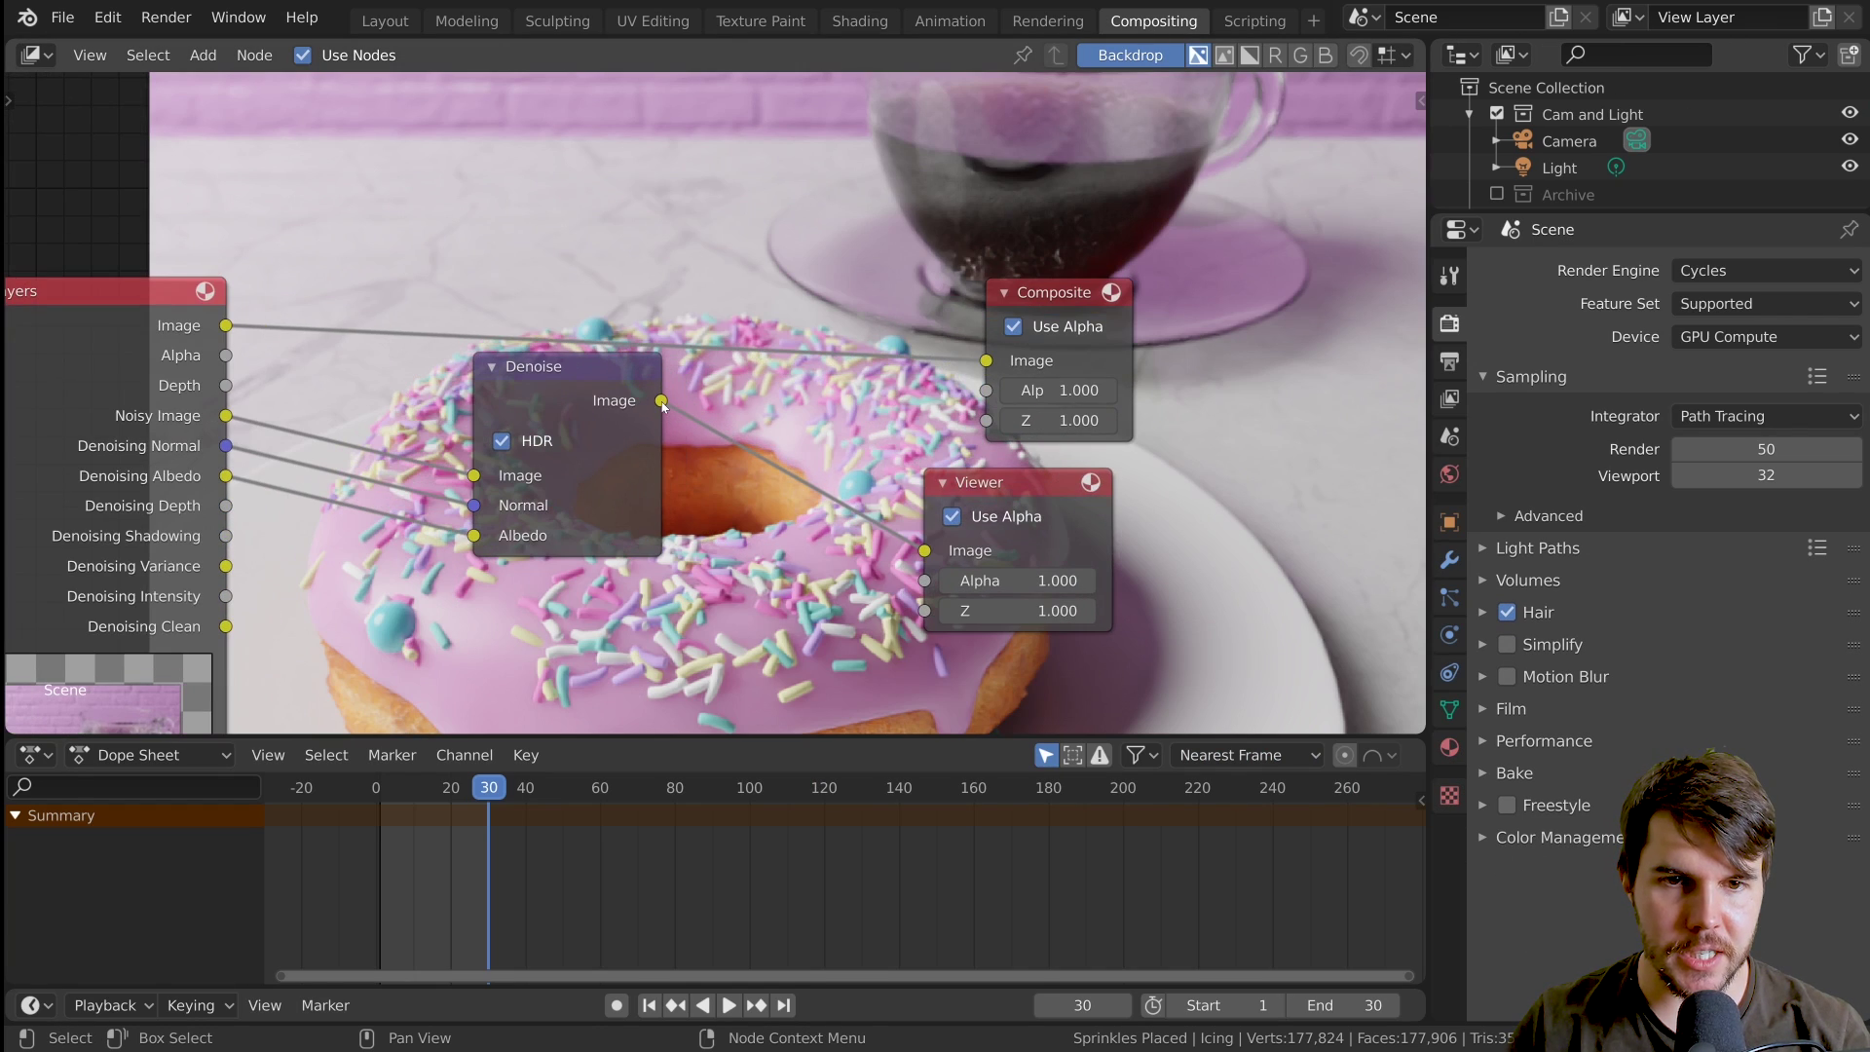
{"action": "mouse_move", "coordinate": [573, 391]}
{"action": "left_mouse_down"}
{"action": "mouse_move", "coordinate": [602, 335]}
{"action": "mouse_move", "coordinate": [567, 373]}
{"action": "left_mouse_up"}
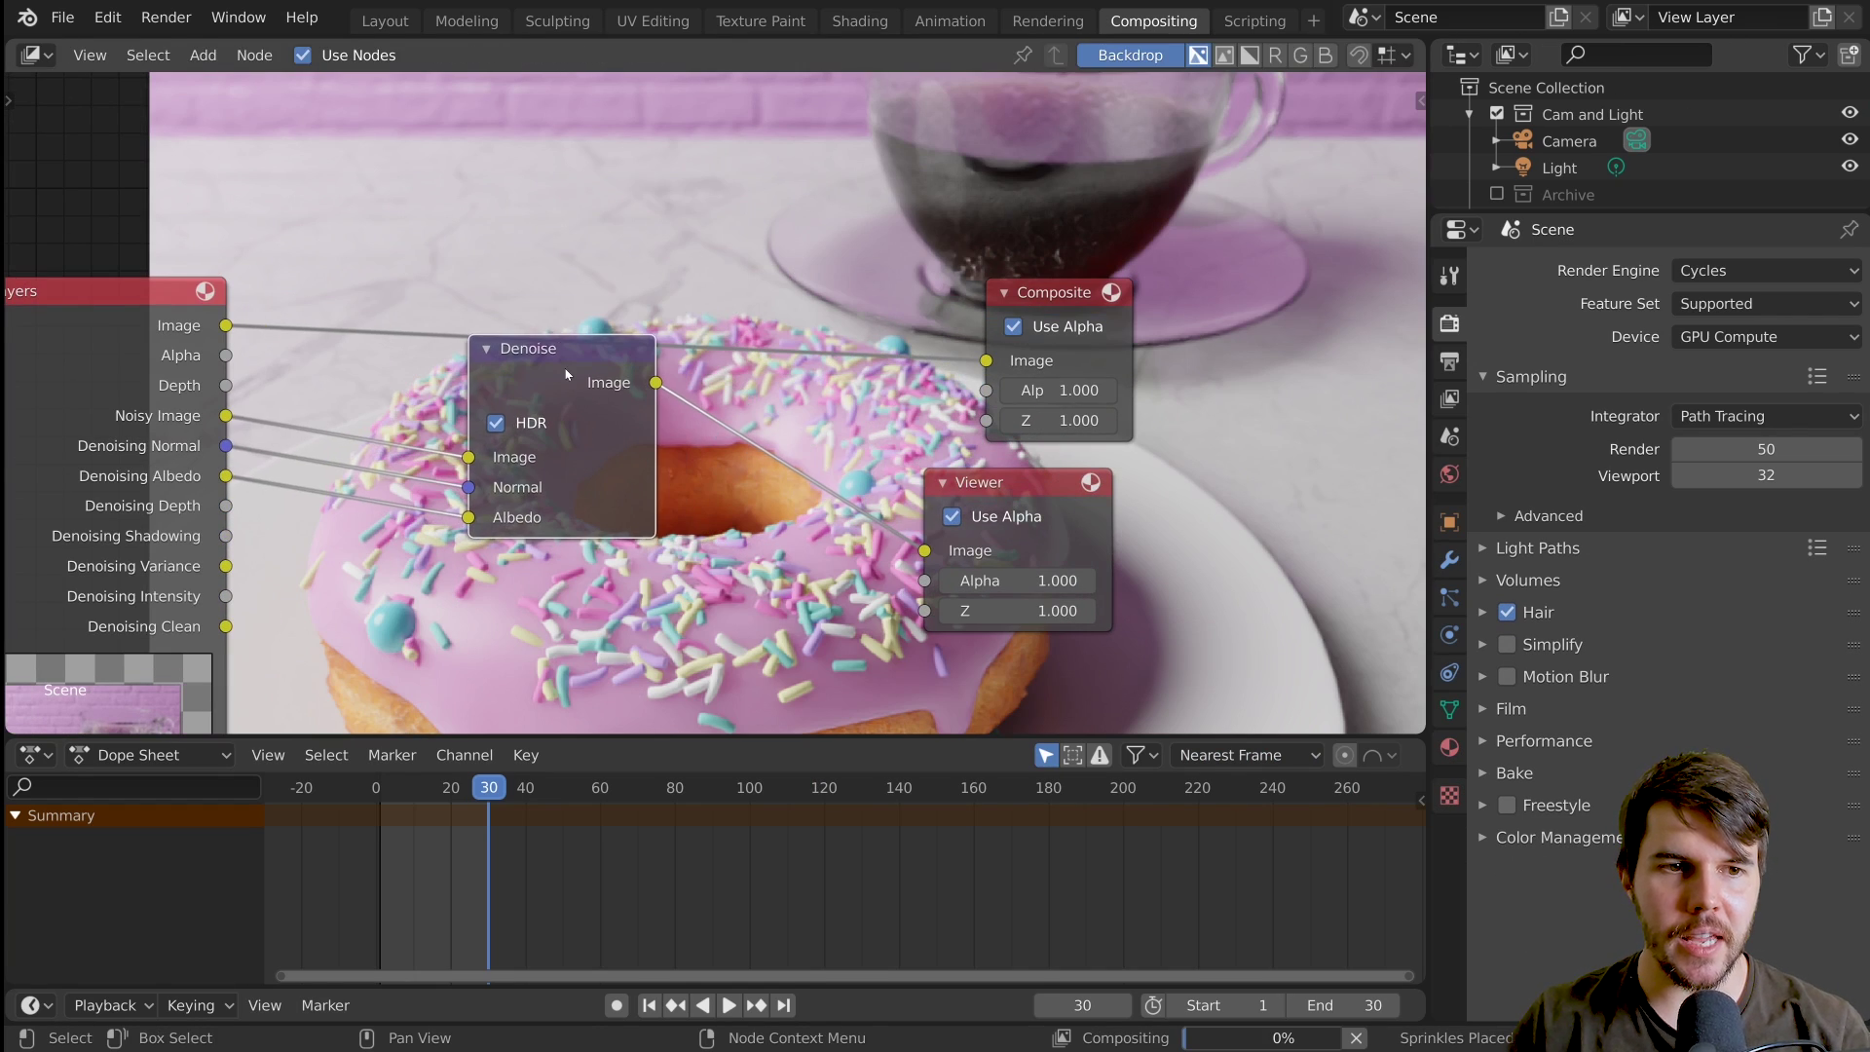
{"action": "middle_click_drag", "start_coordinate": [624, 373], "coordinate": [331, 317]}
{"action": "scroll", "coordinate": [816, 501], "scroll_direction": "down", "scroll_amount": 1}
{"action": "left_click_drag", "start_coordinate": [804, 394], "coordinate": [803, 402]}
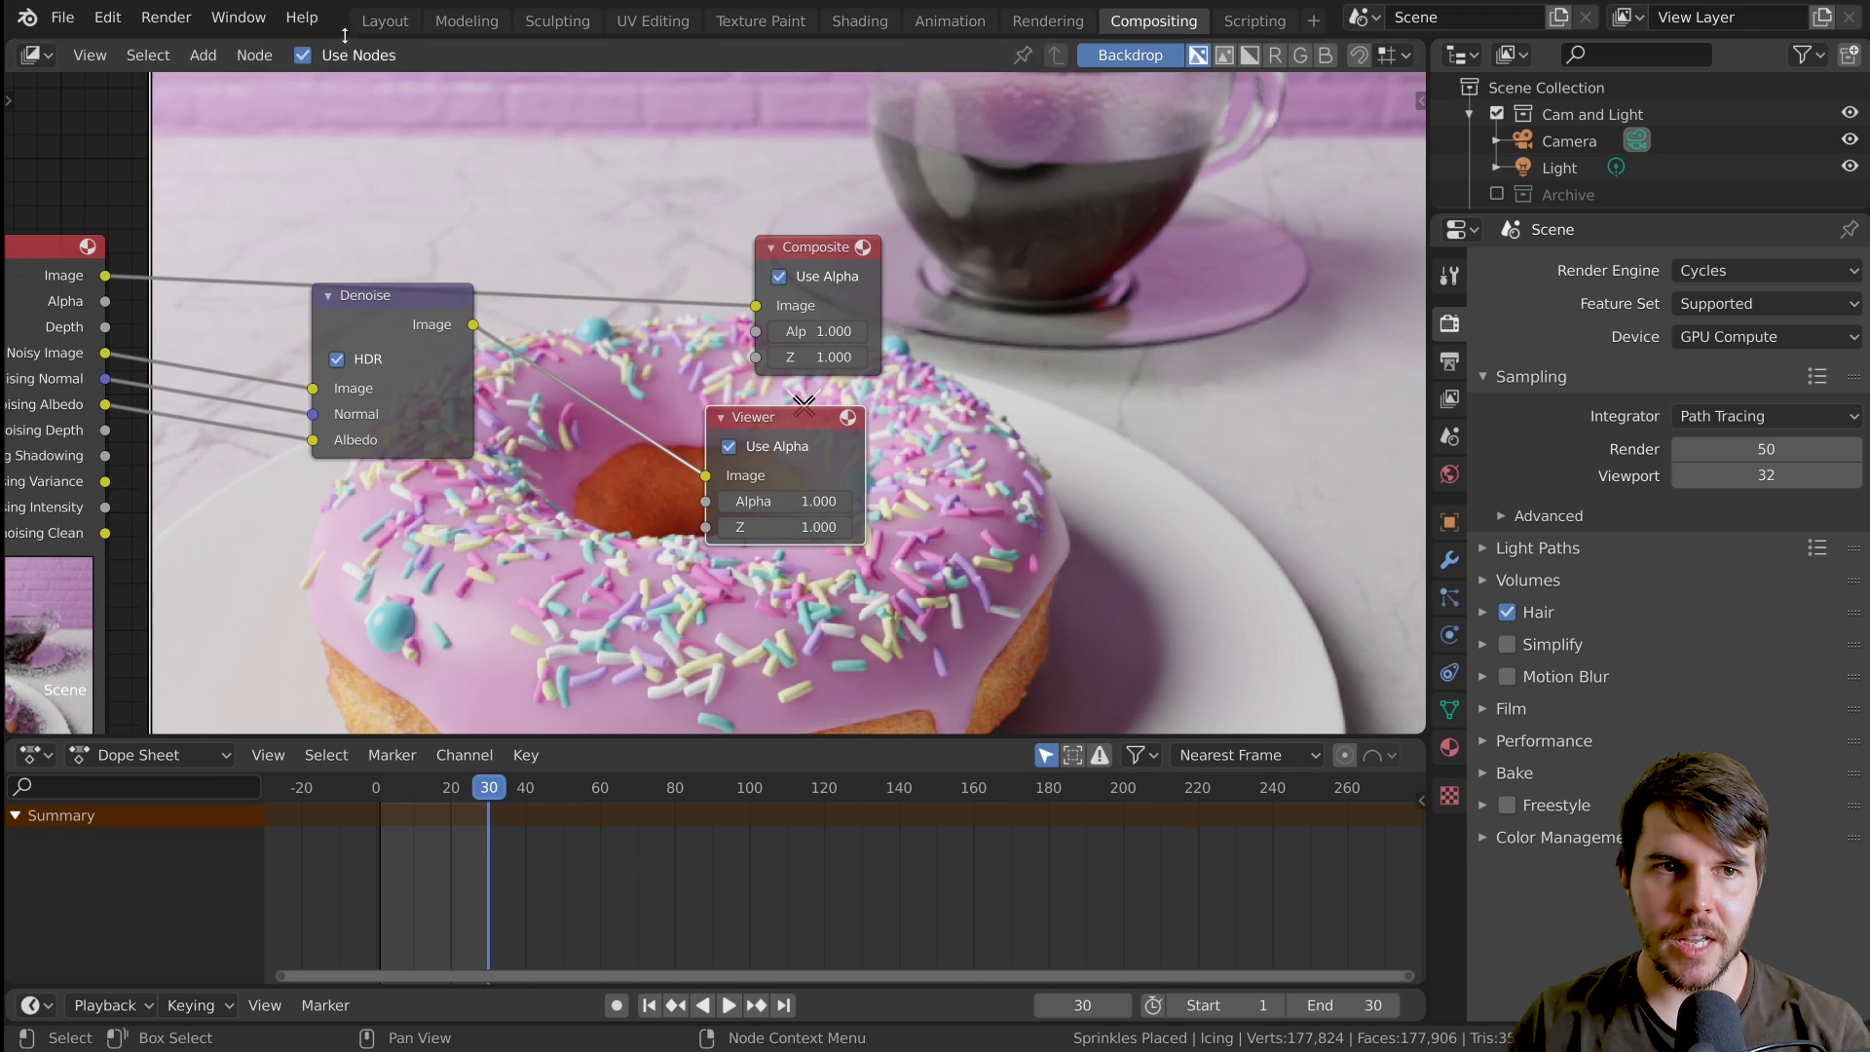
- Link the Denoise node's Image output into the Composite node and tidy the nodes
{"action": "left_click_drag", "start_coordinate": [473, 324], "coordinate": [769, 261]}
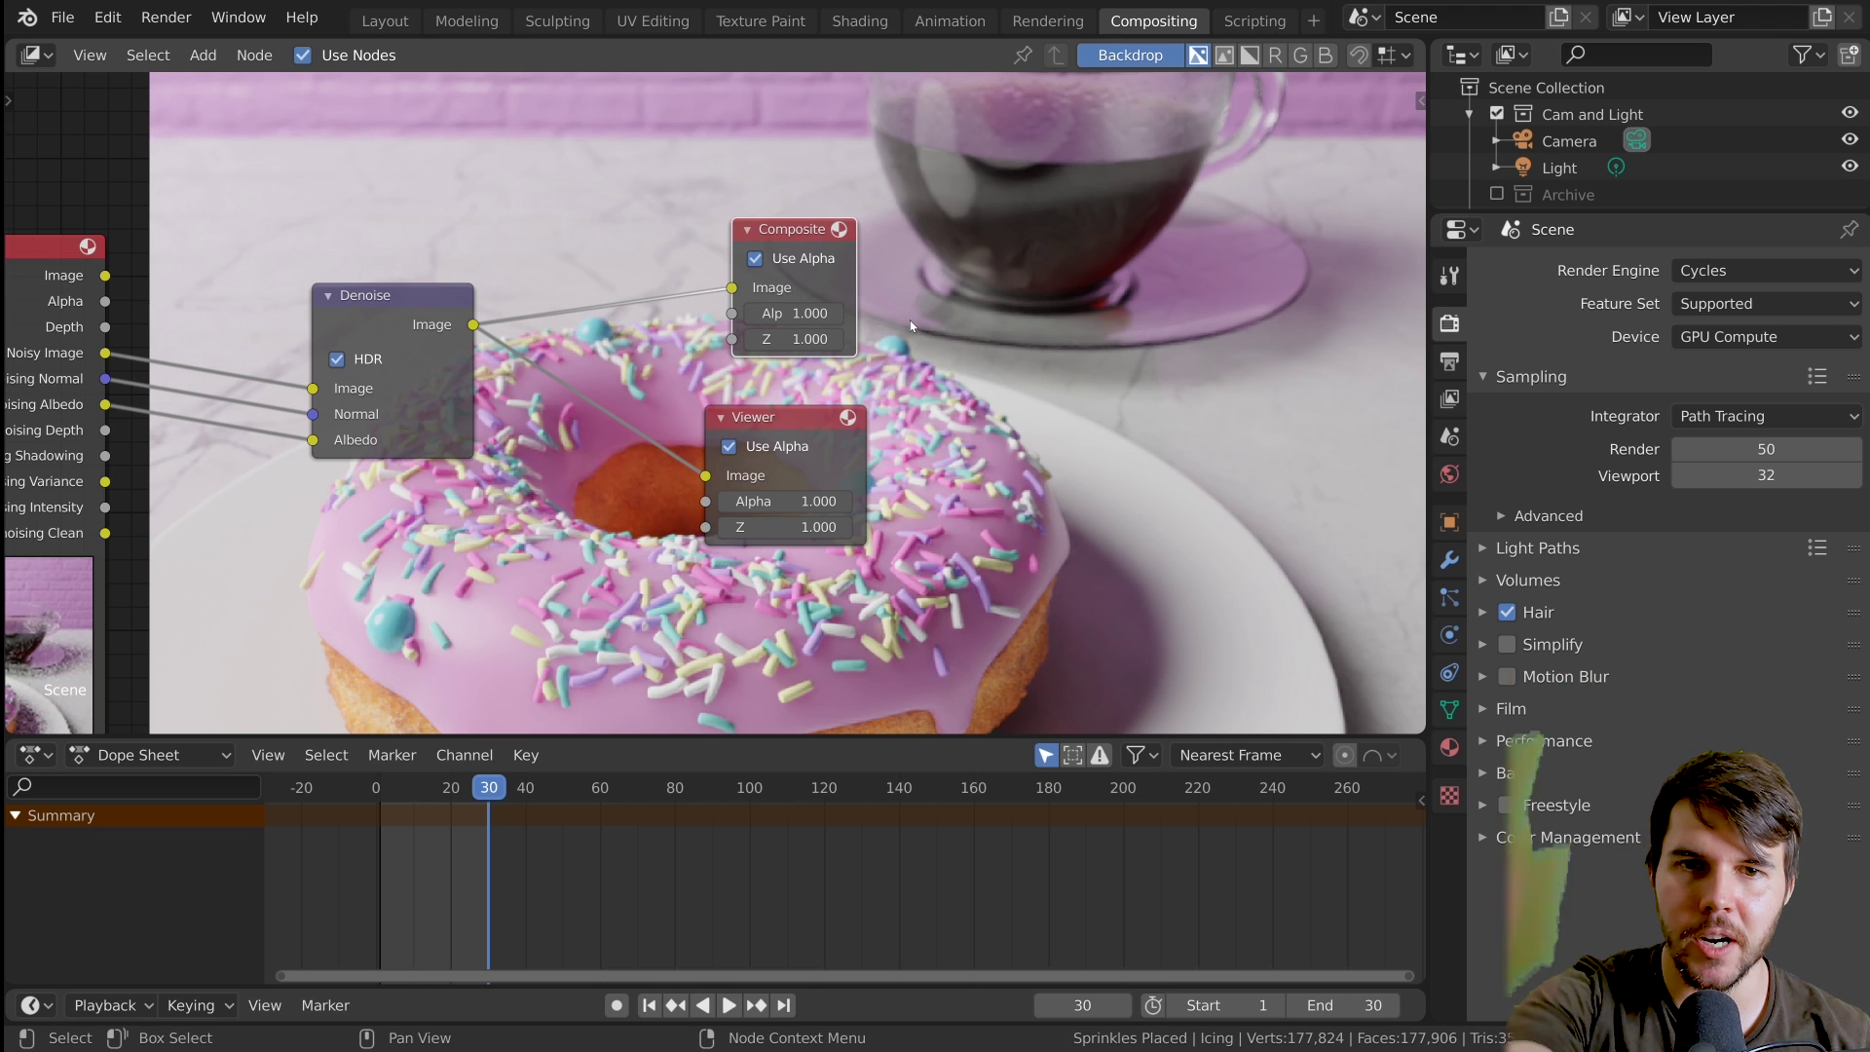
{"action": "left_click_drag", "start_coordinate": [769, 229], "coordinate": [765, 223]}
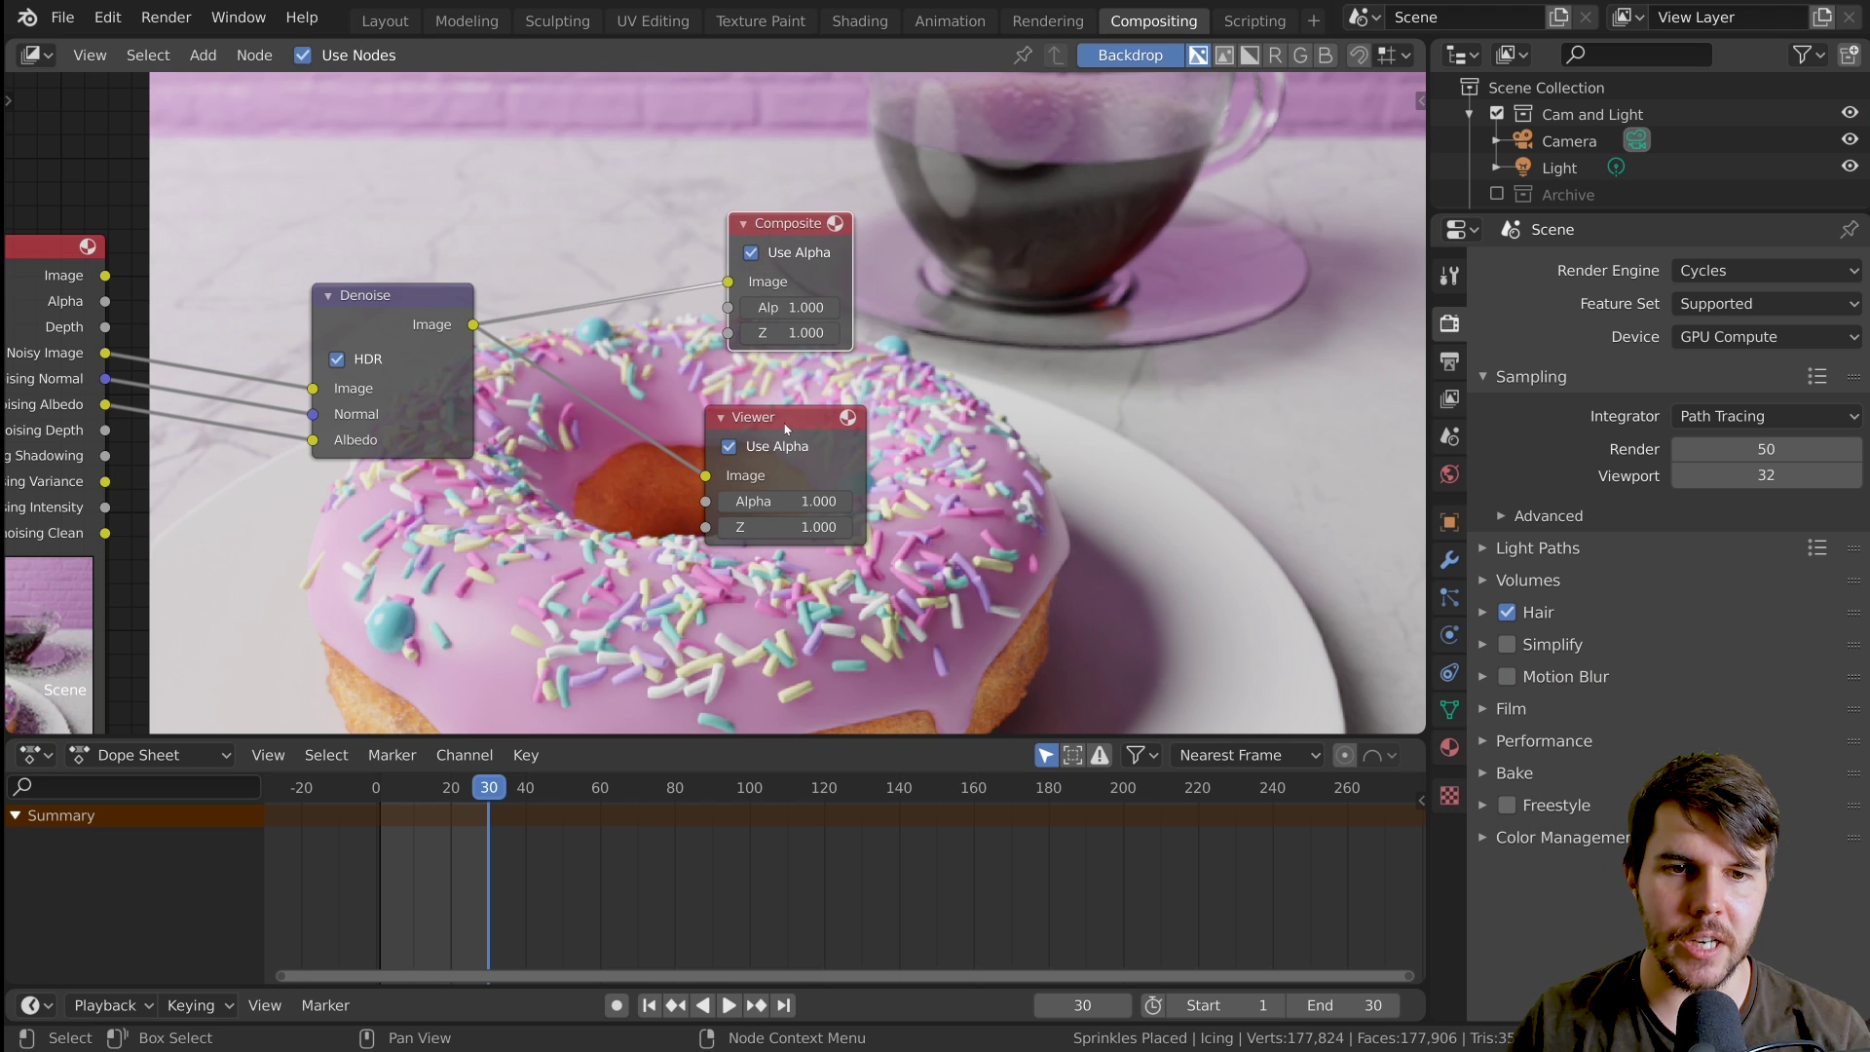
{"action": "left_click_drag", "start_coordinate": [783, 421], "coordinate": [797, 405]}
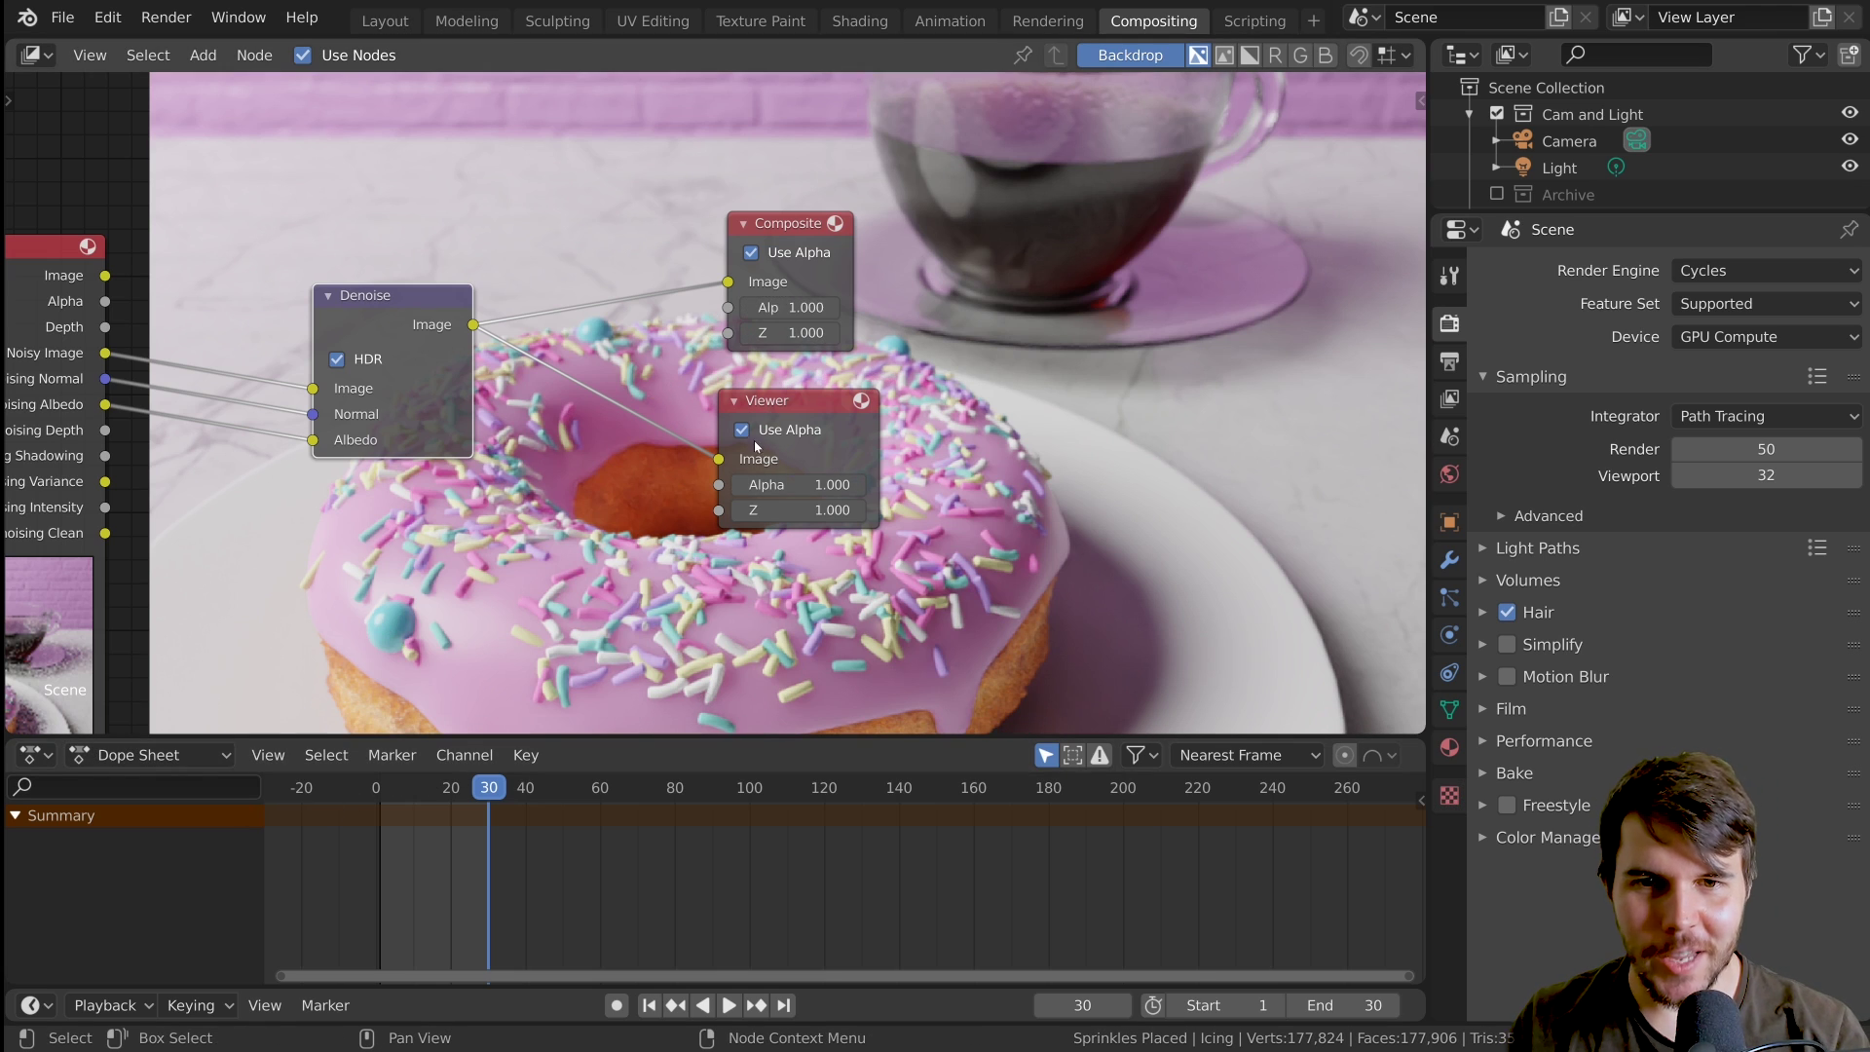
- Turn the bottom Dope Sheet area into an Image Editor
{"action": "left_click", "coordinate": [40, 758]}
{"action": "left_click", "coordinate": [58, 759]}
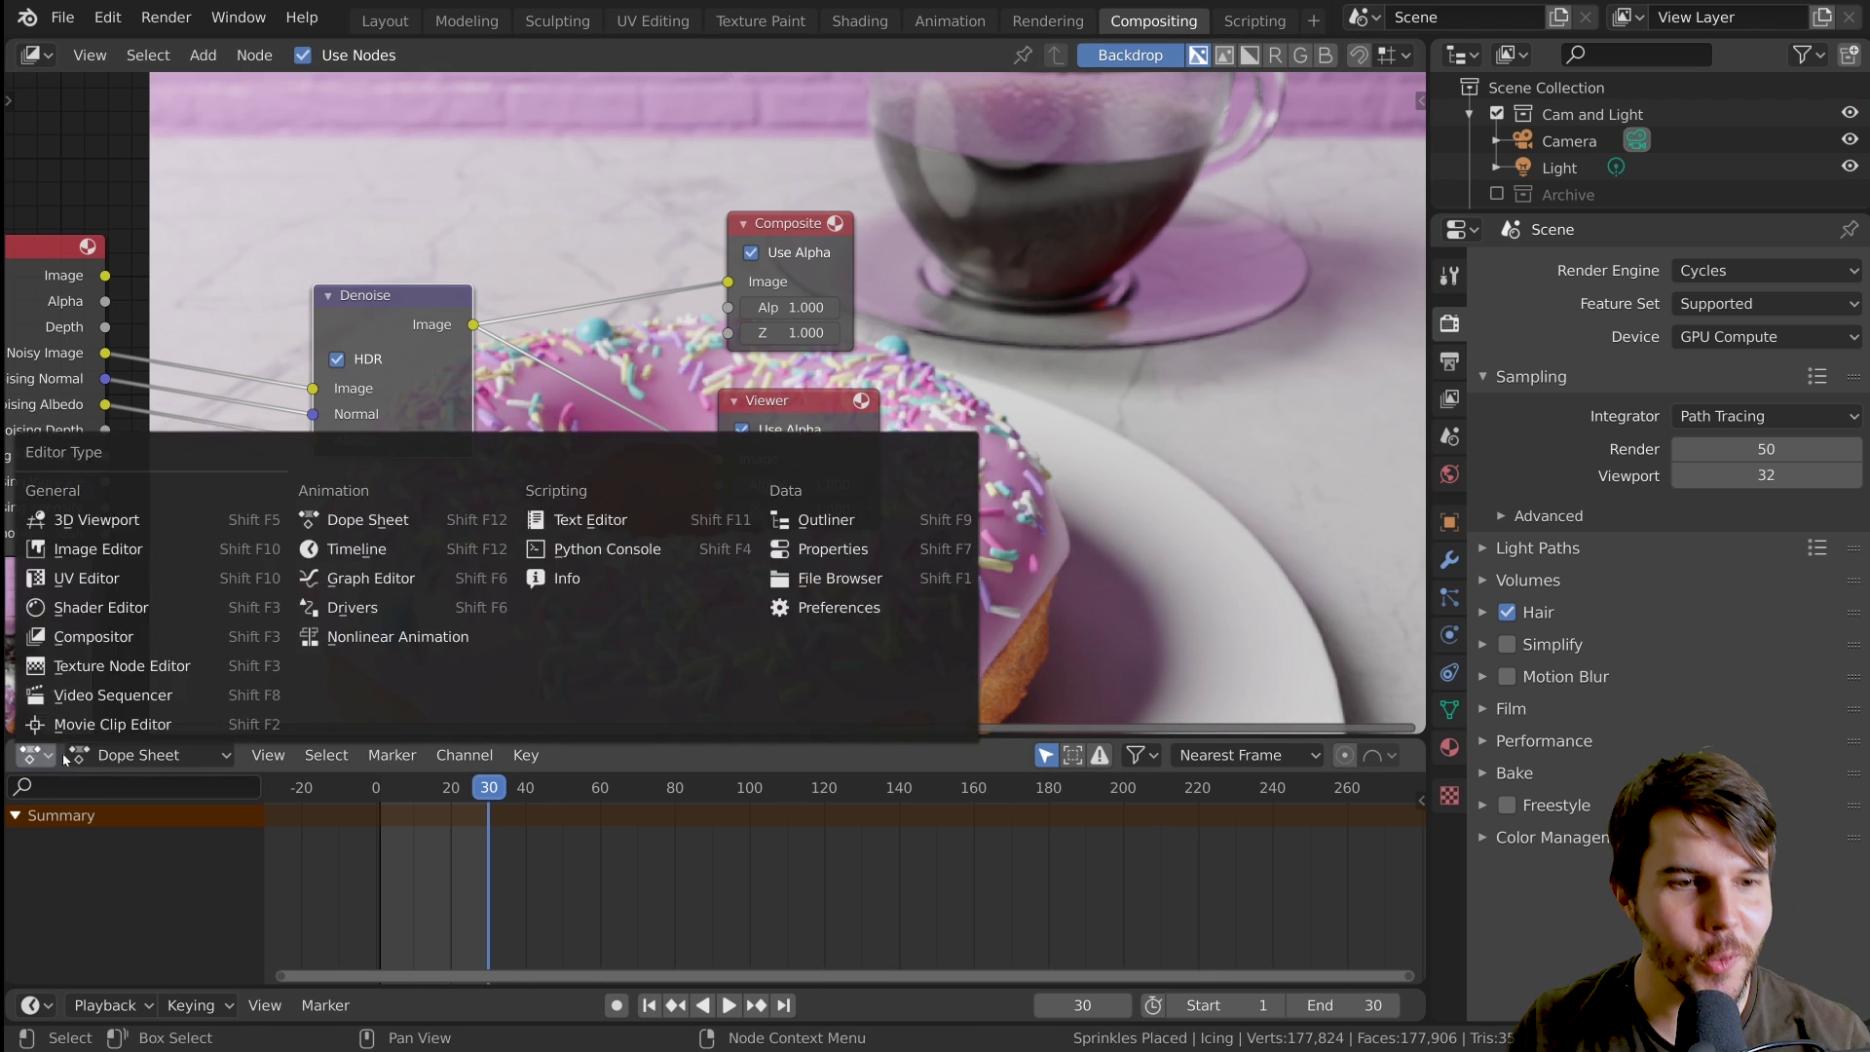
{"action": "left_click", "coordinate": [58, 759]}
{"action": "left_click", "coordinate": [37, 757]}
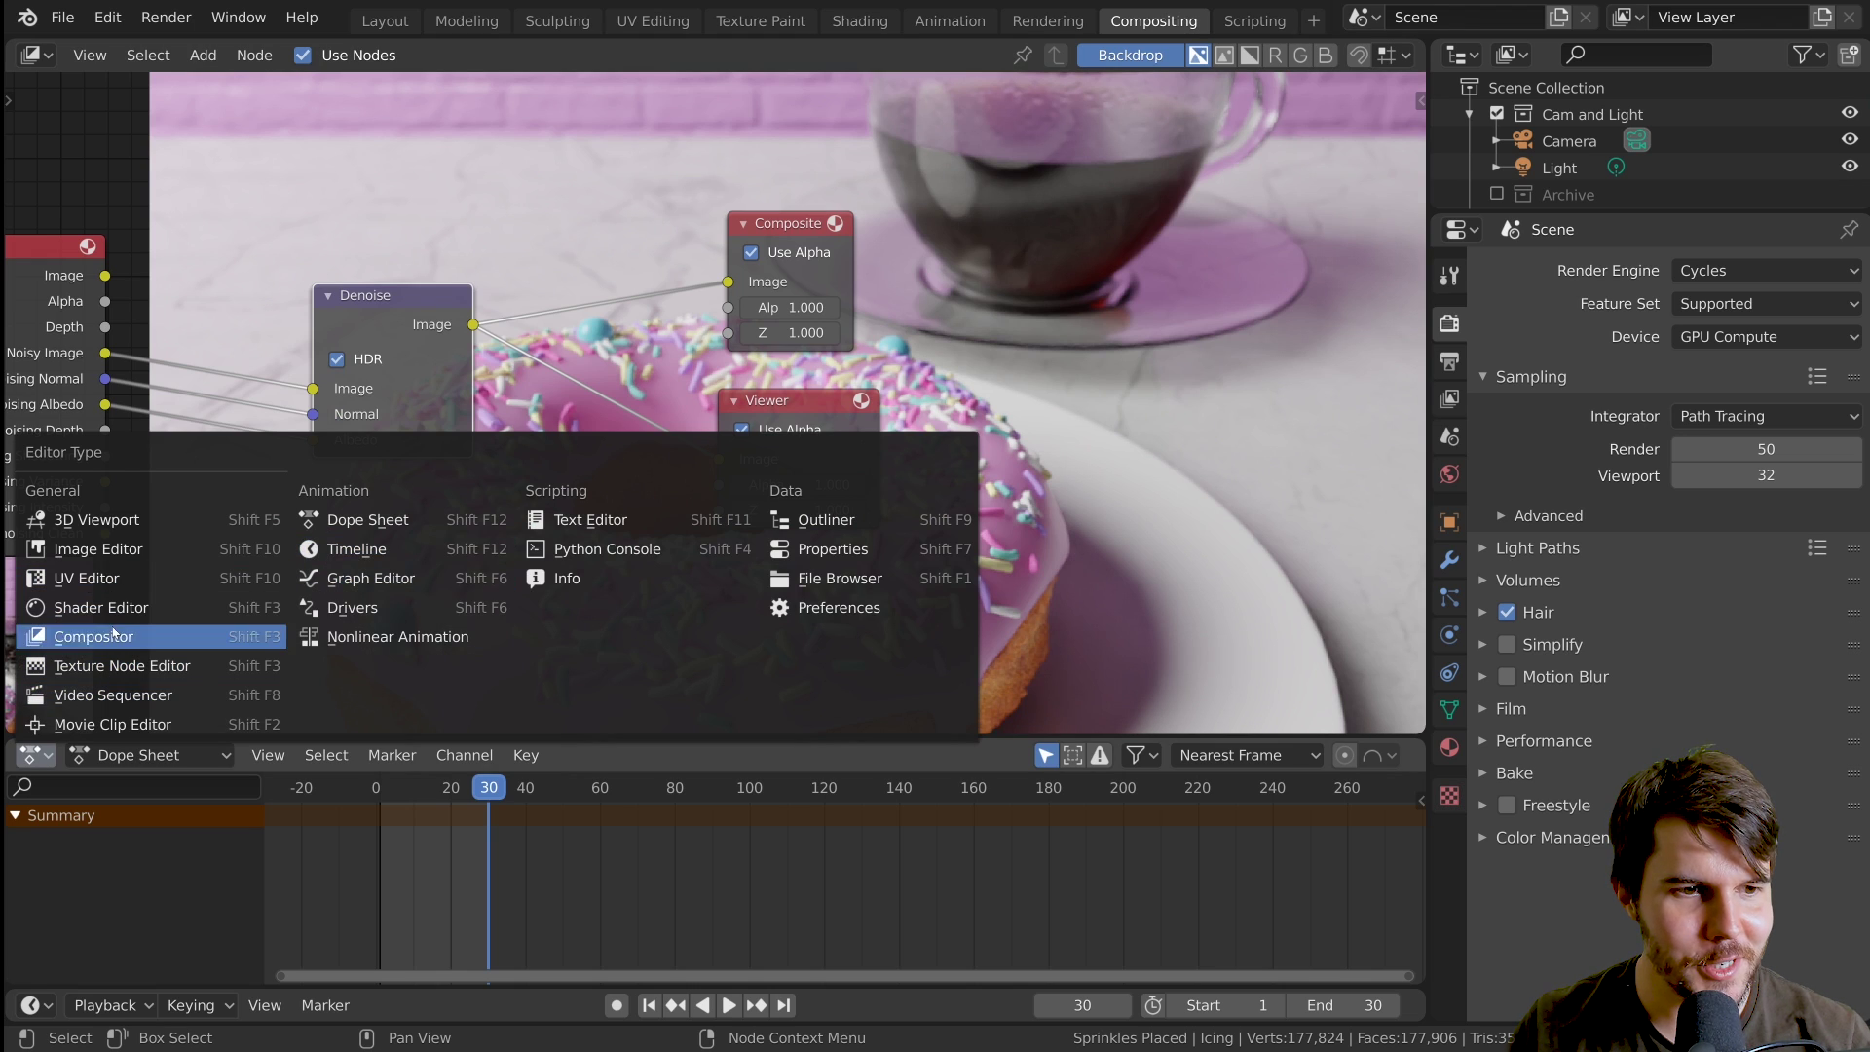
{"action": "left_click", "coordinate": [107, 551]}
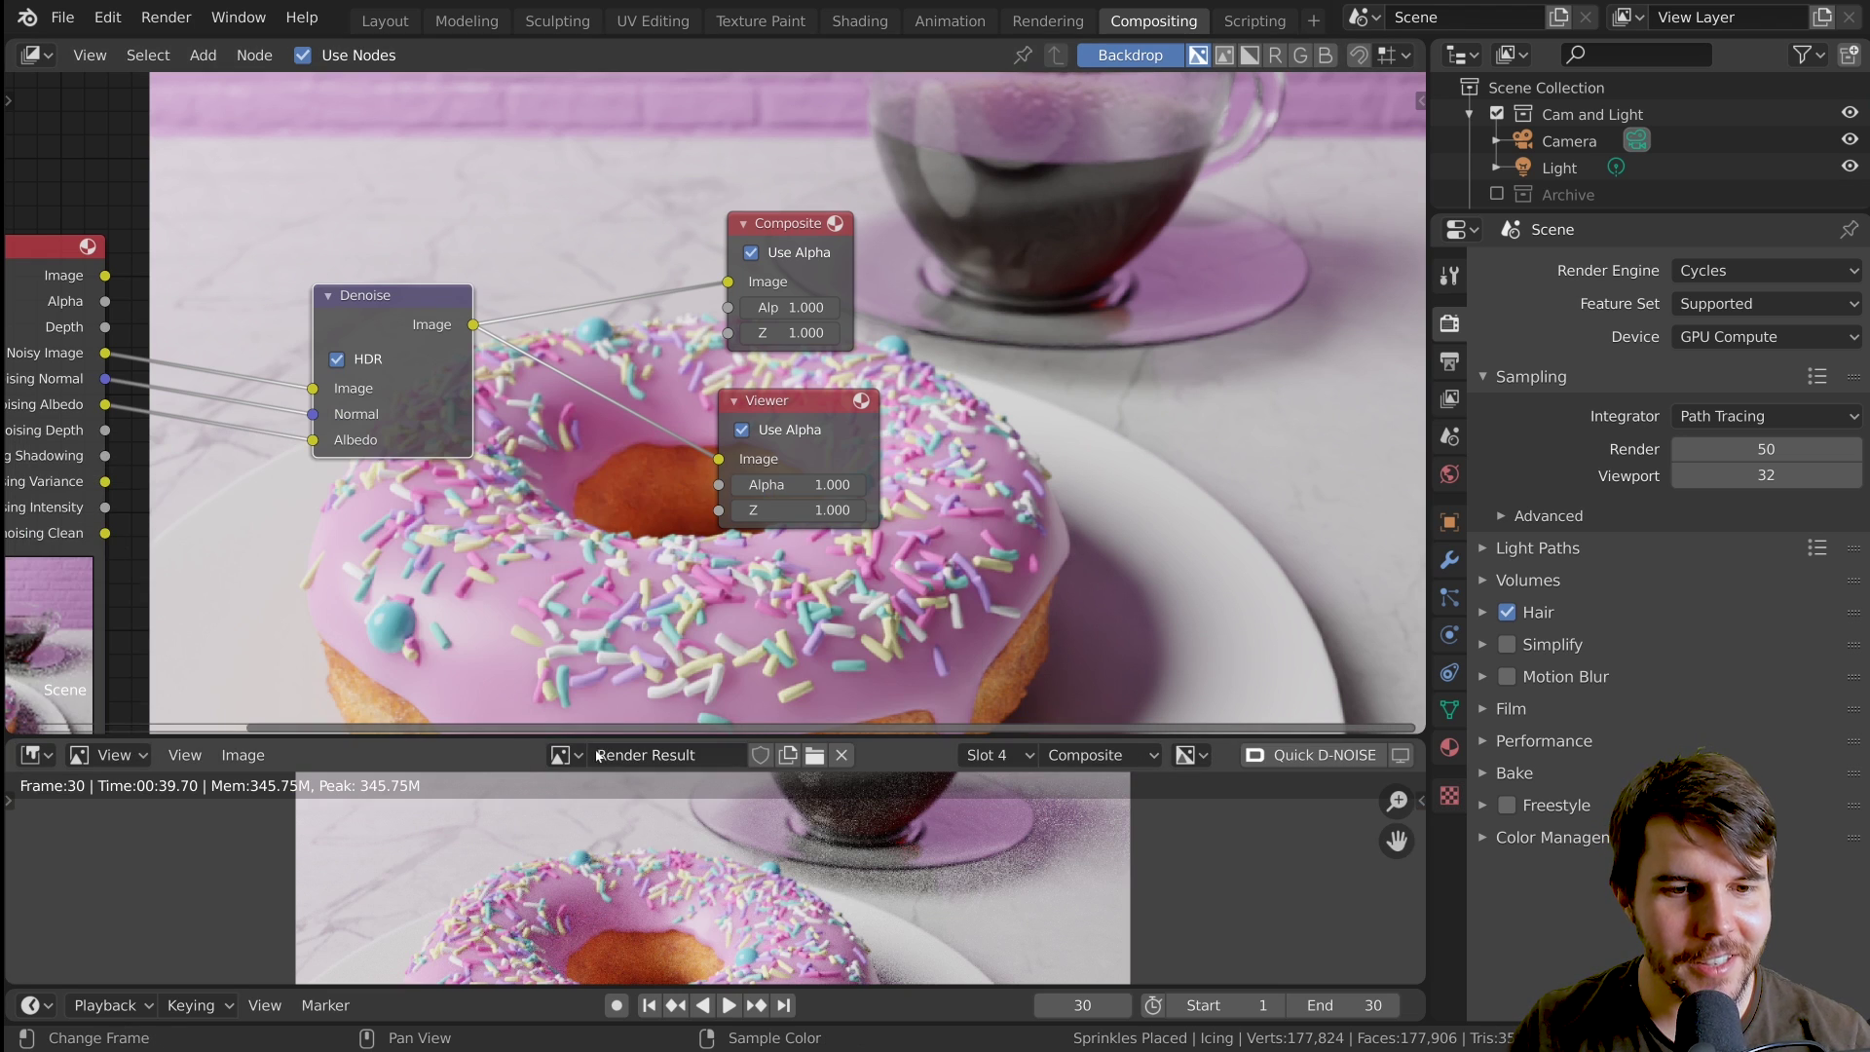
{"action": "left_click", "coordinate": [687, 290]}
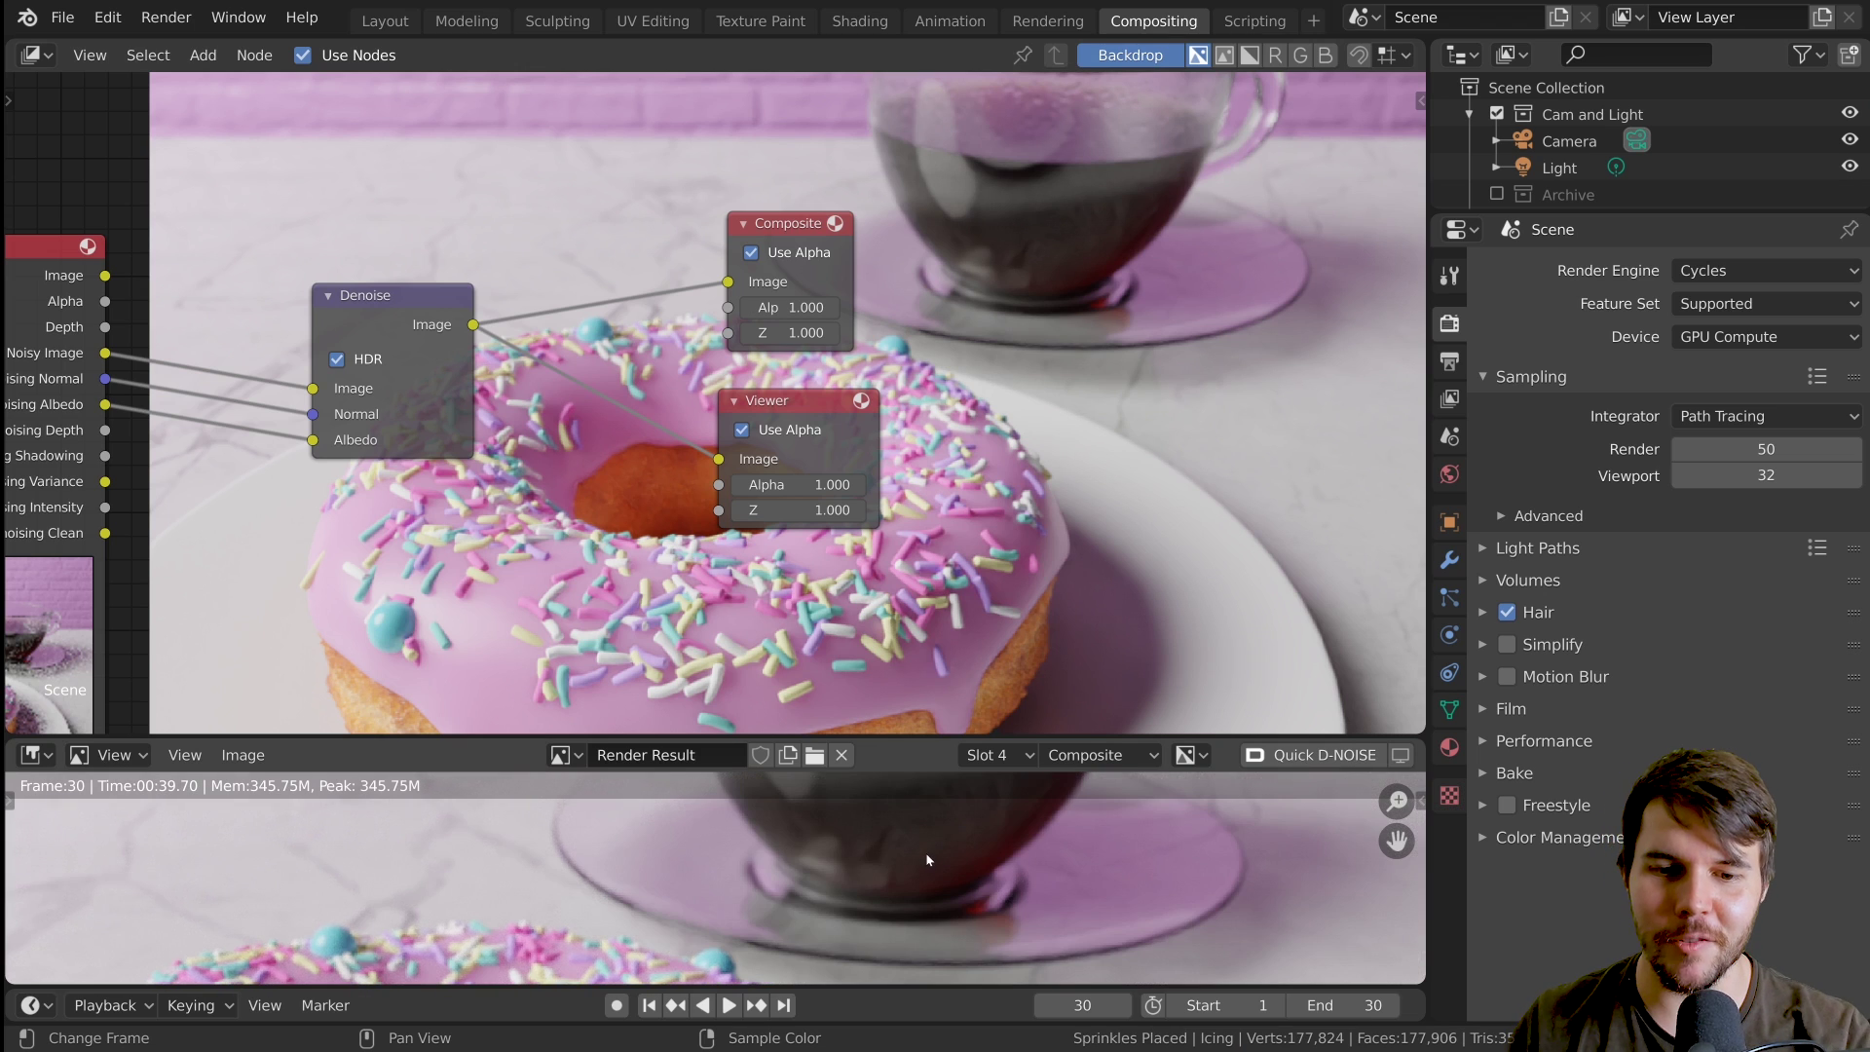
- Inspect the denoised render from cup to donut, then return to the Layout workspace
{"action": "scroll", "coordinate": [921, 866], "scroll_direction": "up", "scroll_amount": 3}
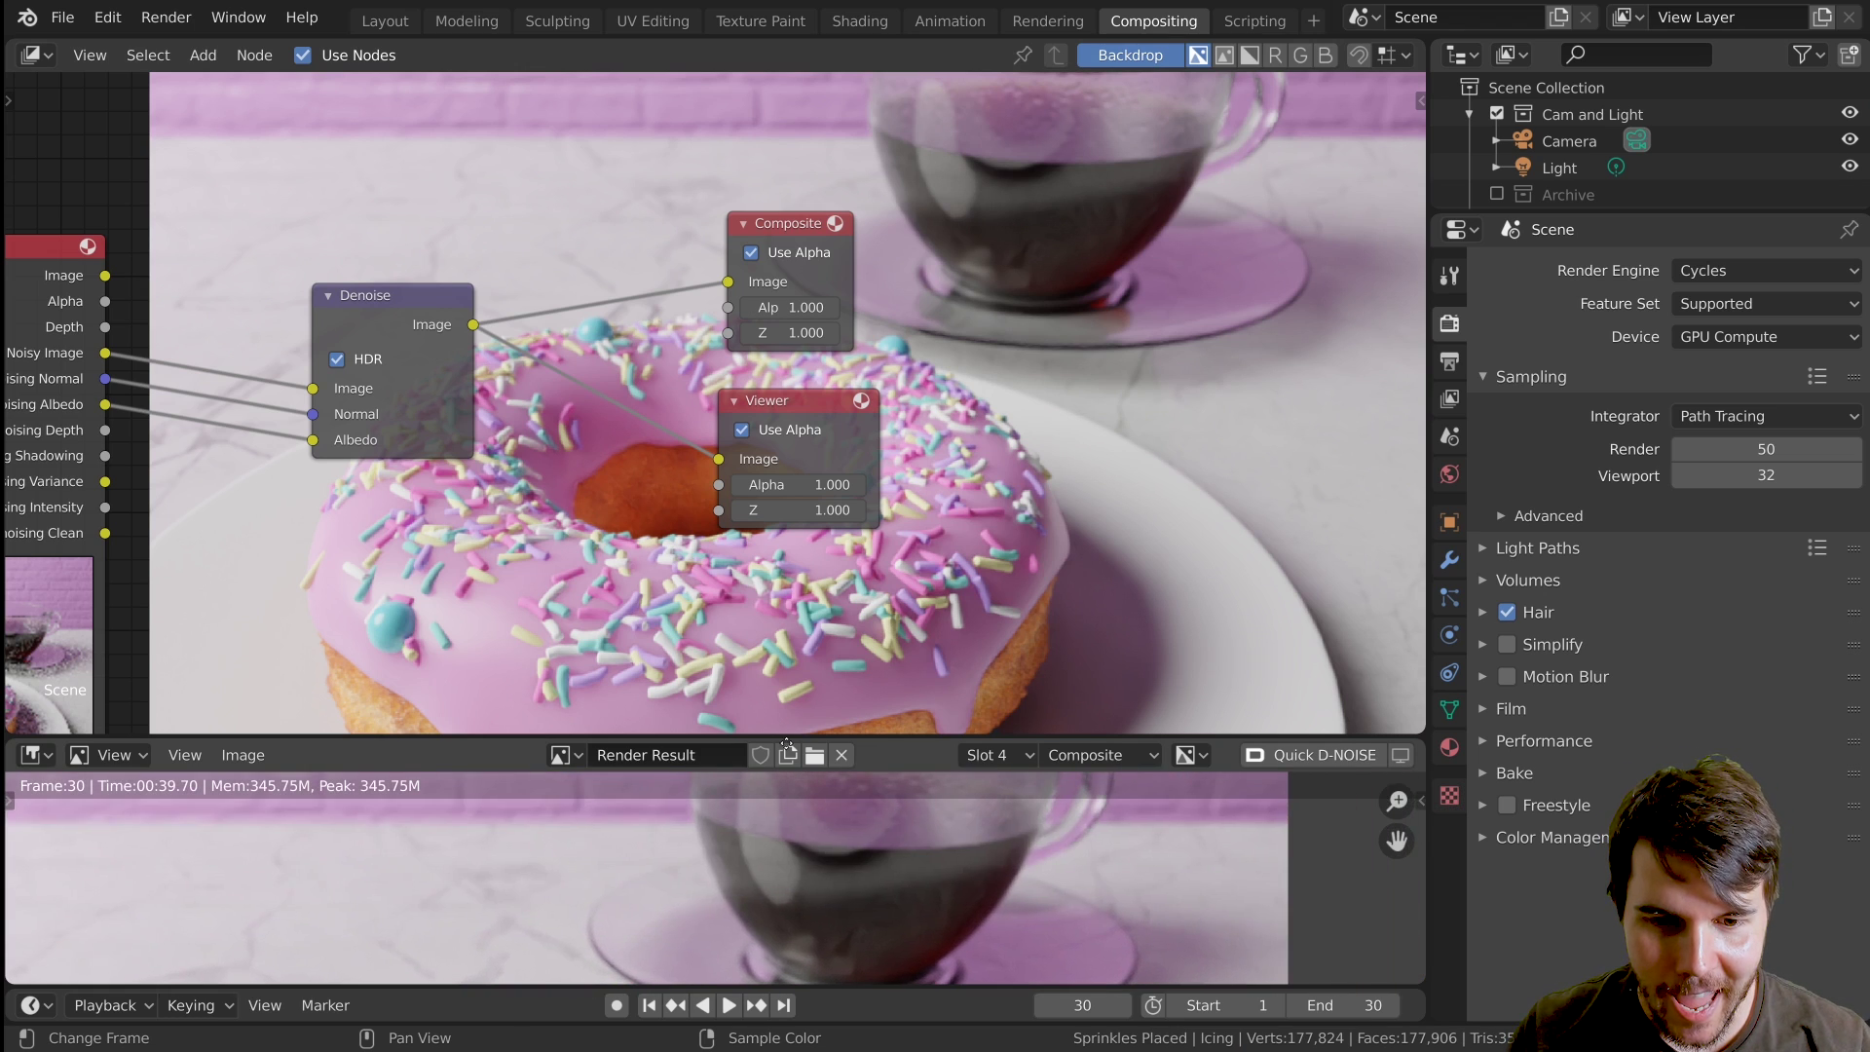
{"action": "scroll", "coordinate": [794, 682], "scroll_direction": "down", "scroll_amount": 2}
{"action": "scroll", "coordinate": [785, 867], "scroll_direction": "down", "scroll_amount": 3}
{"action": "middle_click_drag", "start_coordinate": [782, 887], "coordinate": [820, 791]}
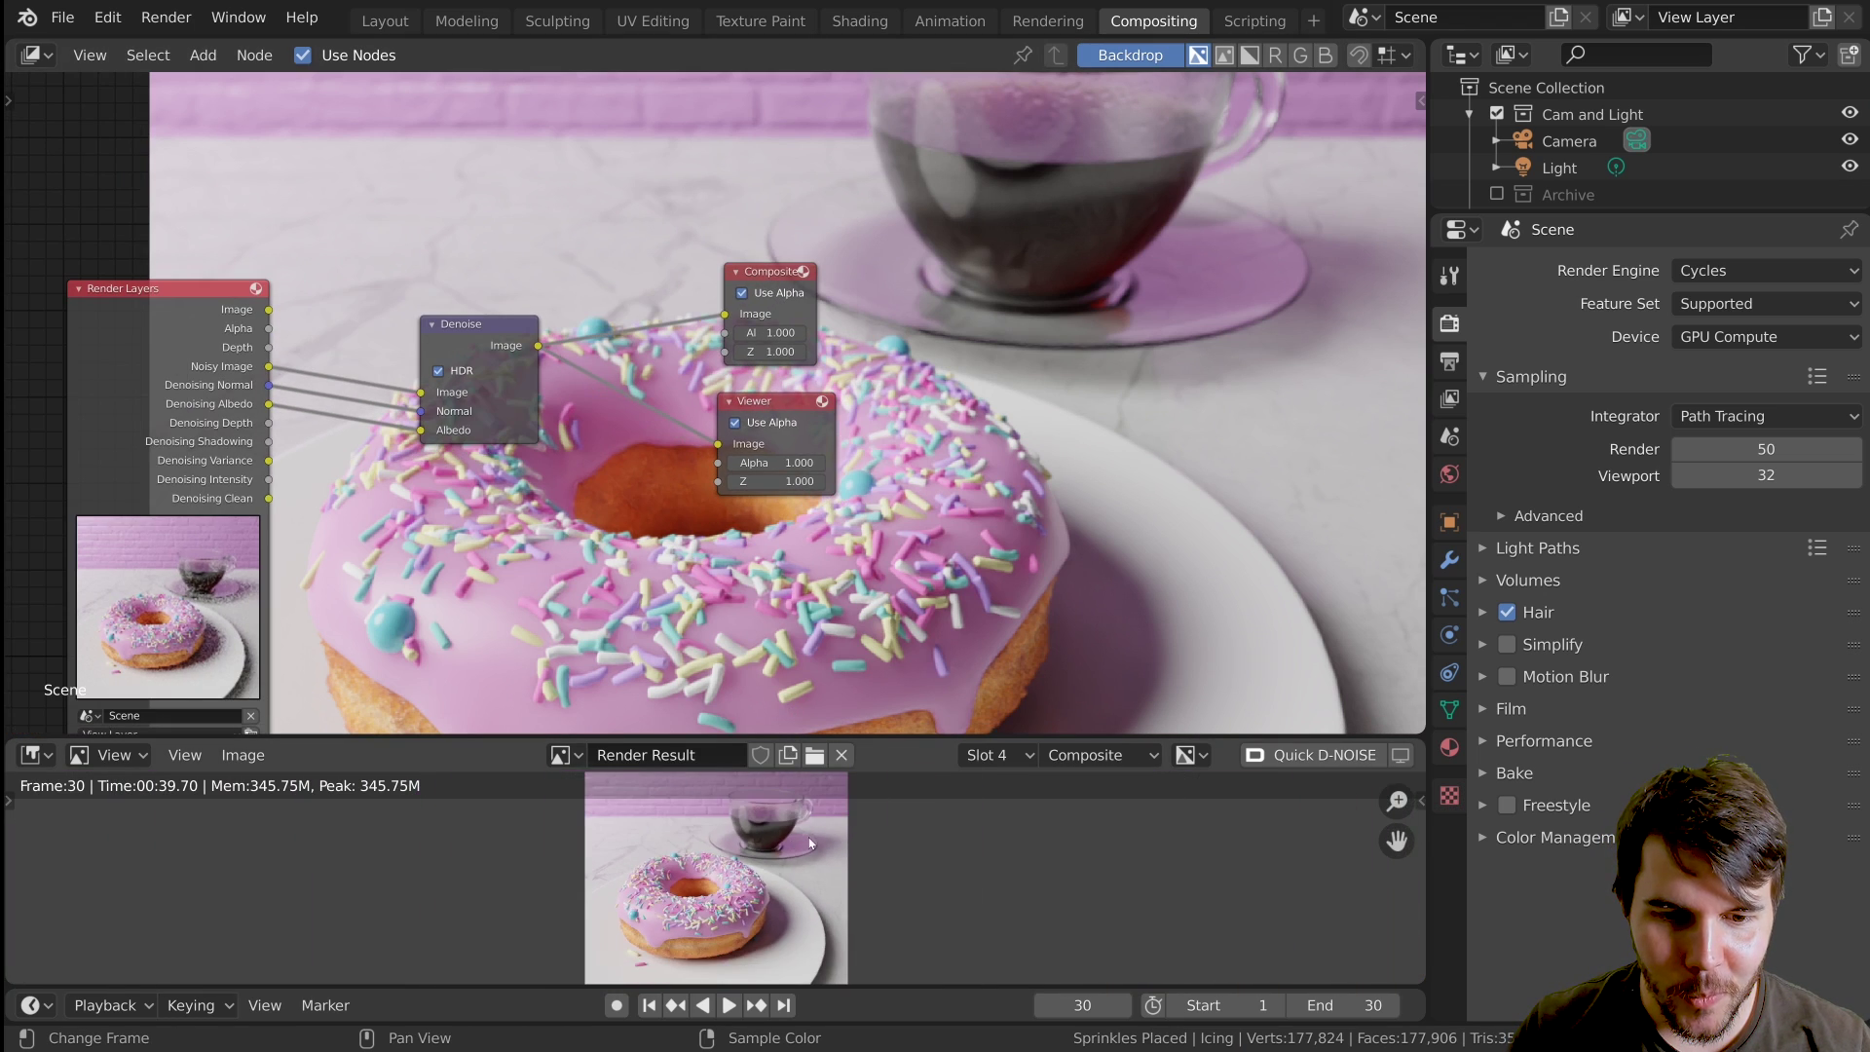
{"action": "scroll", "coordinate": [721, 877], "scroll_direction": "up", "scroll_amount": 2}
{"action": "left_click", "coordinate": [385, 20]}
{"action": "scroll", "coordinate": [886, 393], "scroll_direction": "up", "scroll_amount": 3}
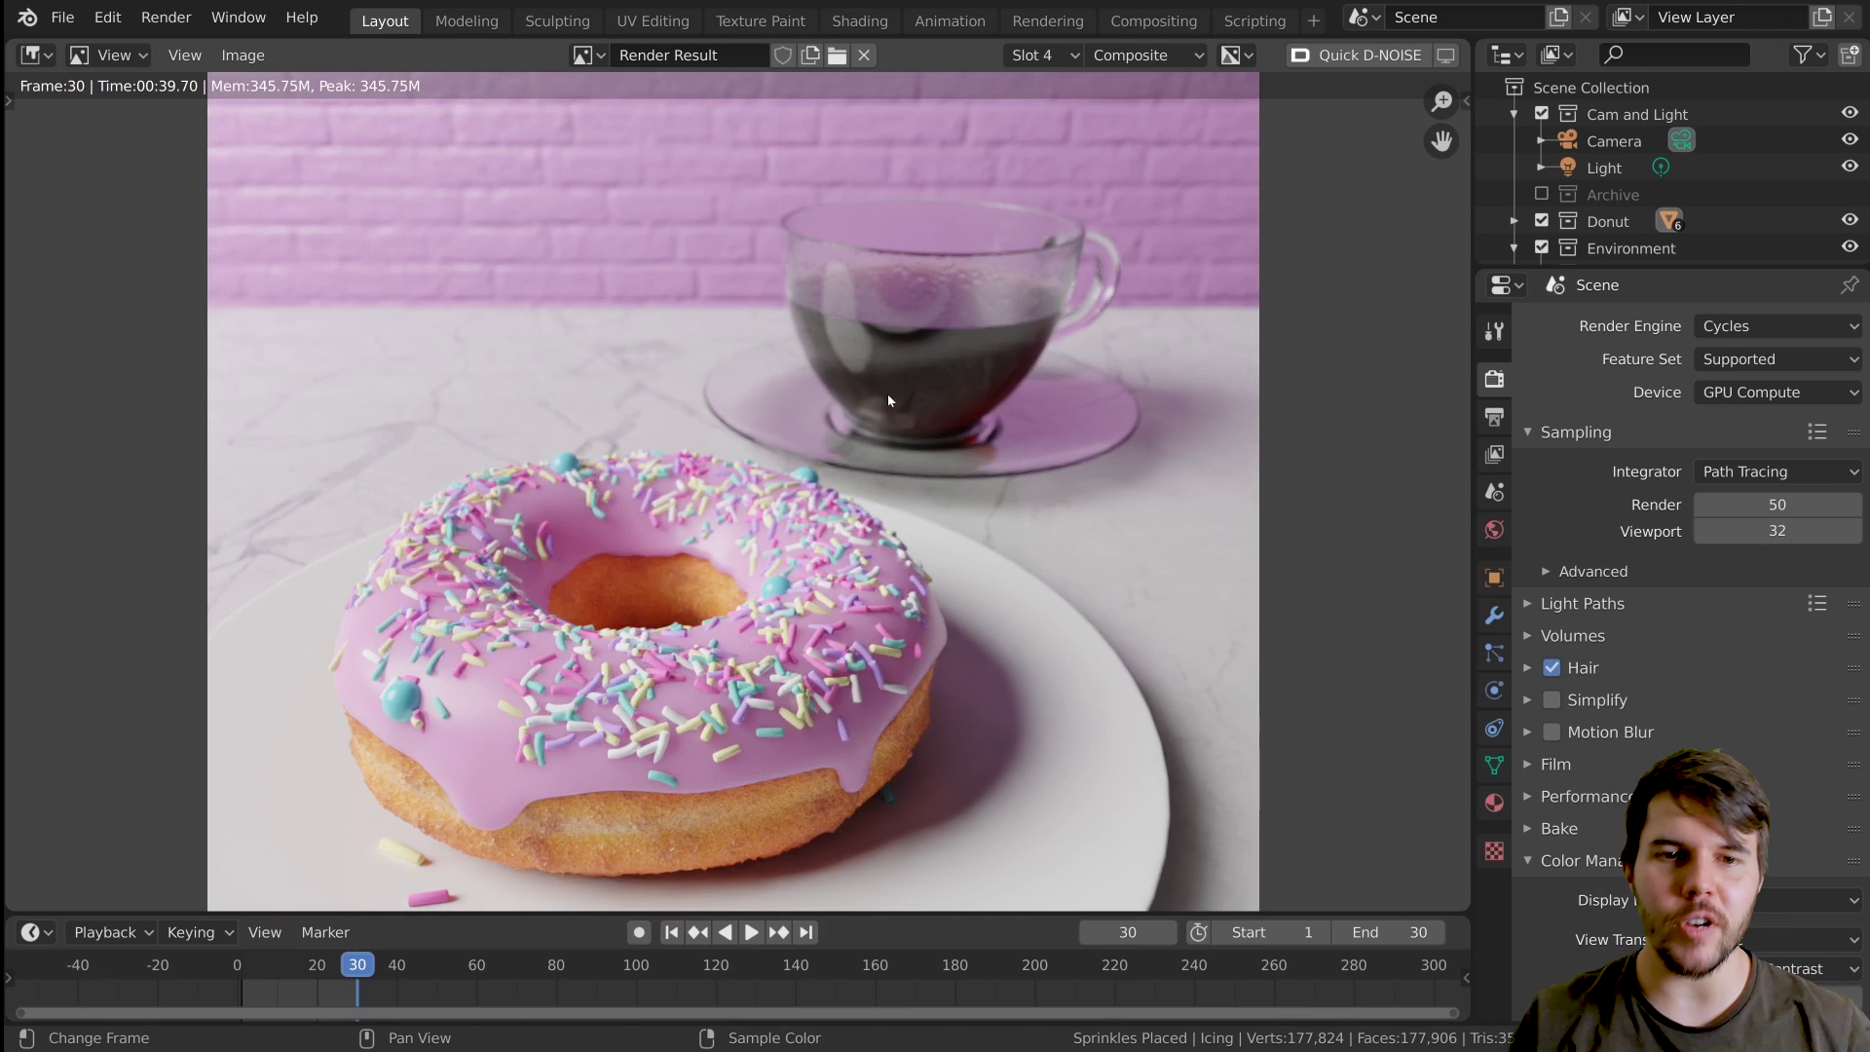
{"action": "scroll", "coordinate": [887, 393], "scroll_direction": "down", "scroll_amount": 2}
{"action": "scroll", "coordinate": [444, 256], "scroll_direction": "up", "scroll_amount": 1}
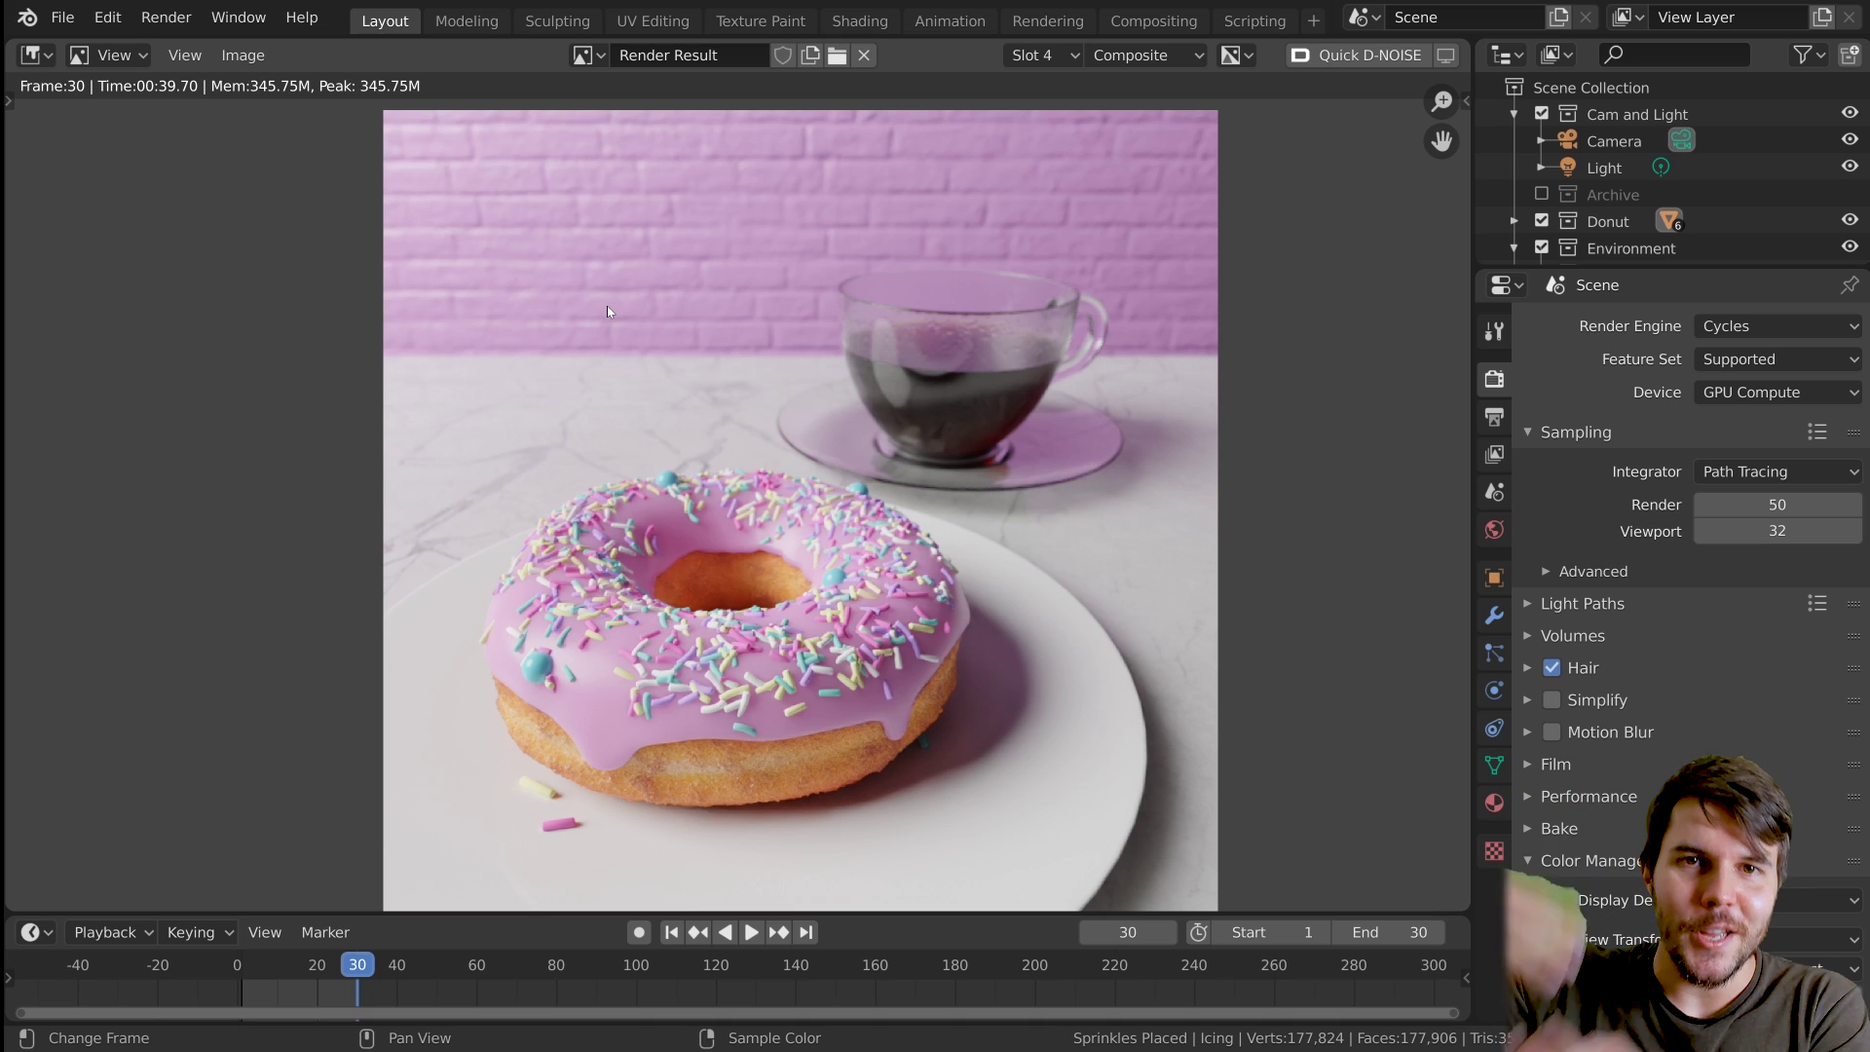
{"action": "scroll", "coordinate": [896, 428], "scroll_direction": "down", "scroll_amount": 1}
{"action": "scroll", "coordinate": [896, 429], "scroll_direction": "up", "scroll_amount": 1}
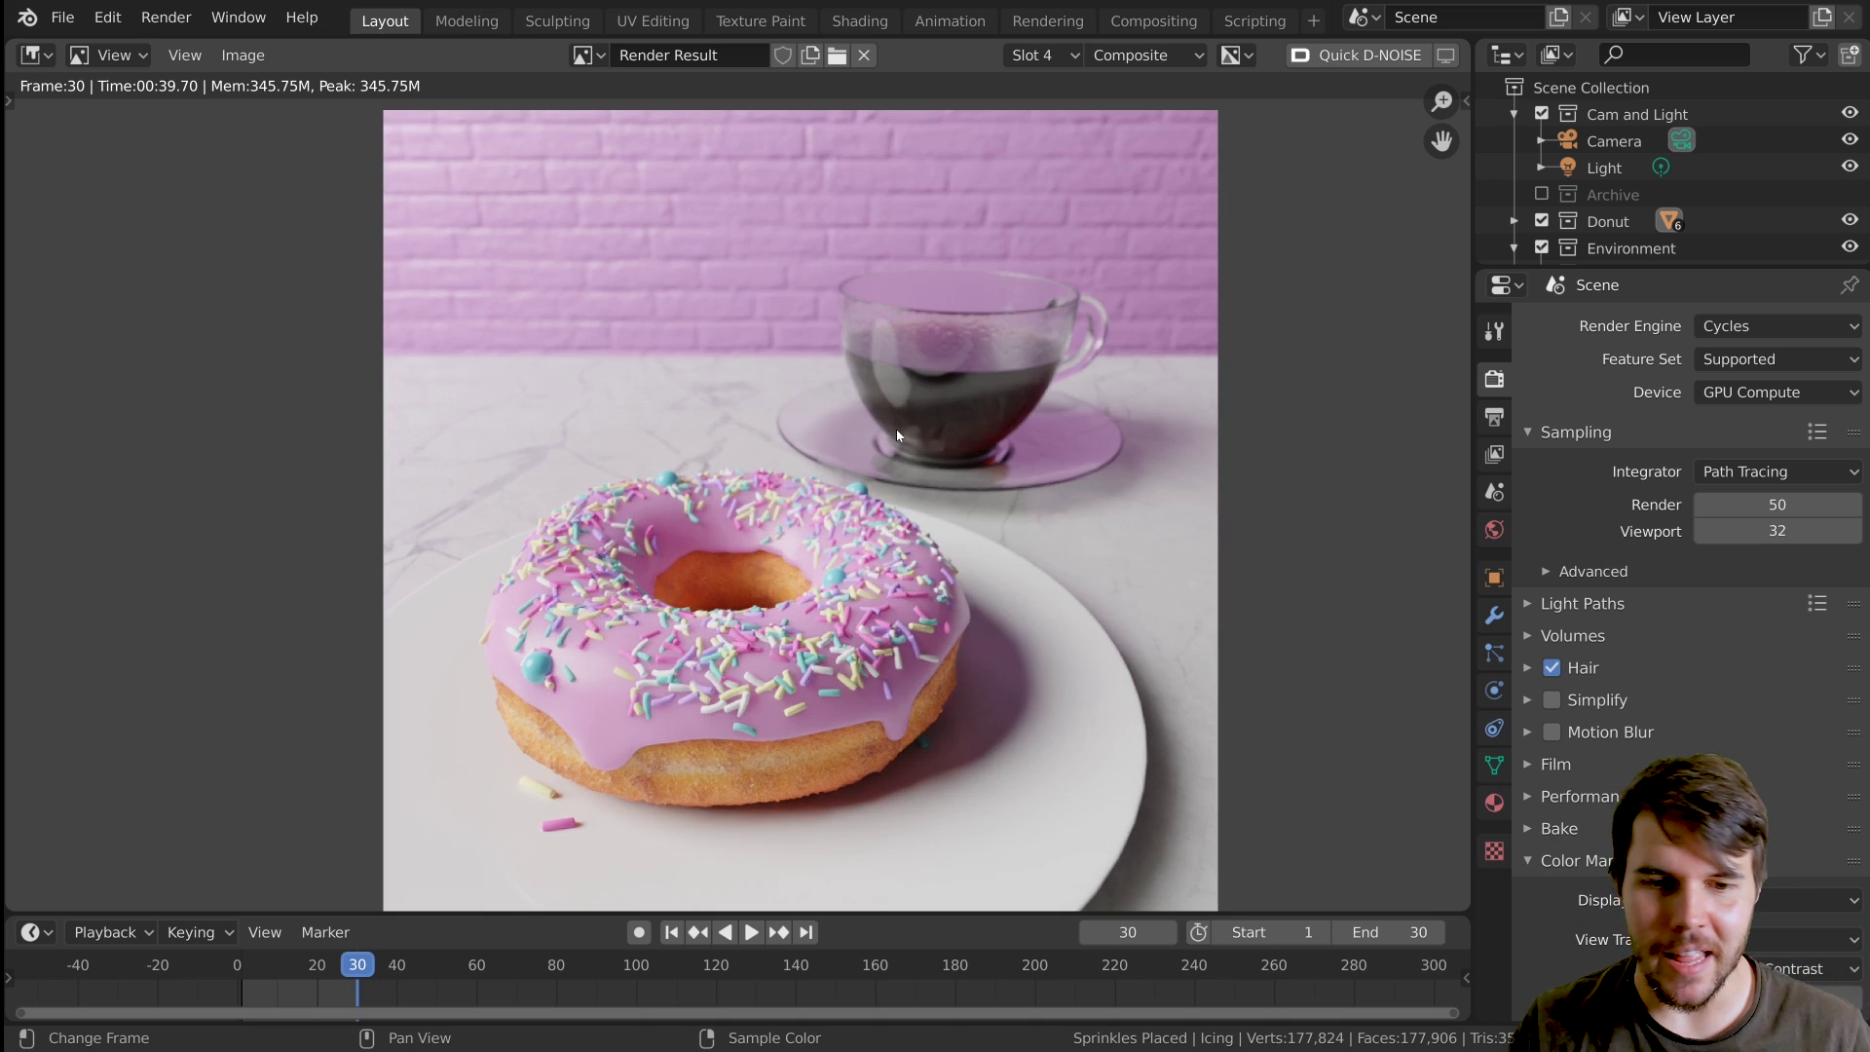
{"action": "scroll", "coordinate": [896, 429], "scroll_direction": "down", "scroll_amount": 2}
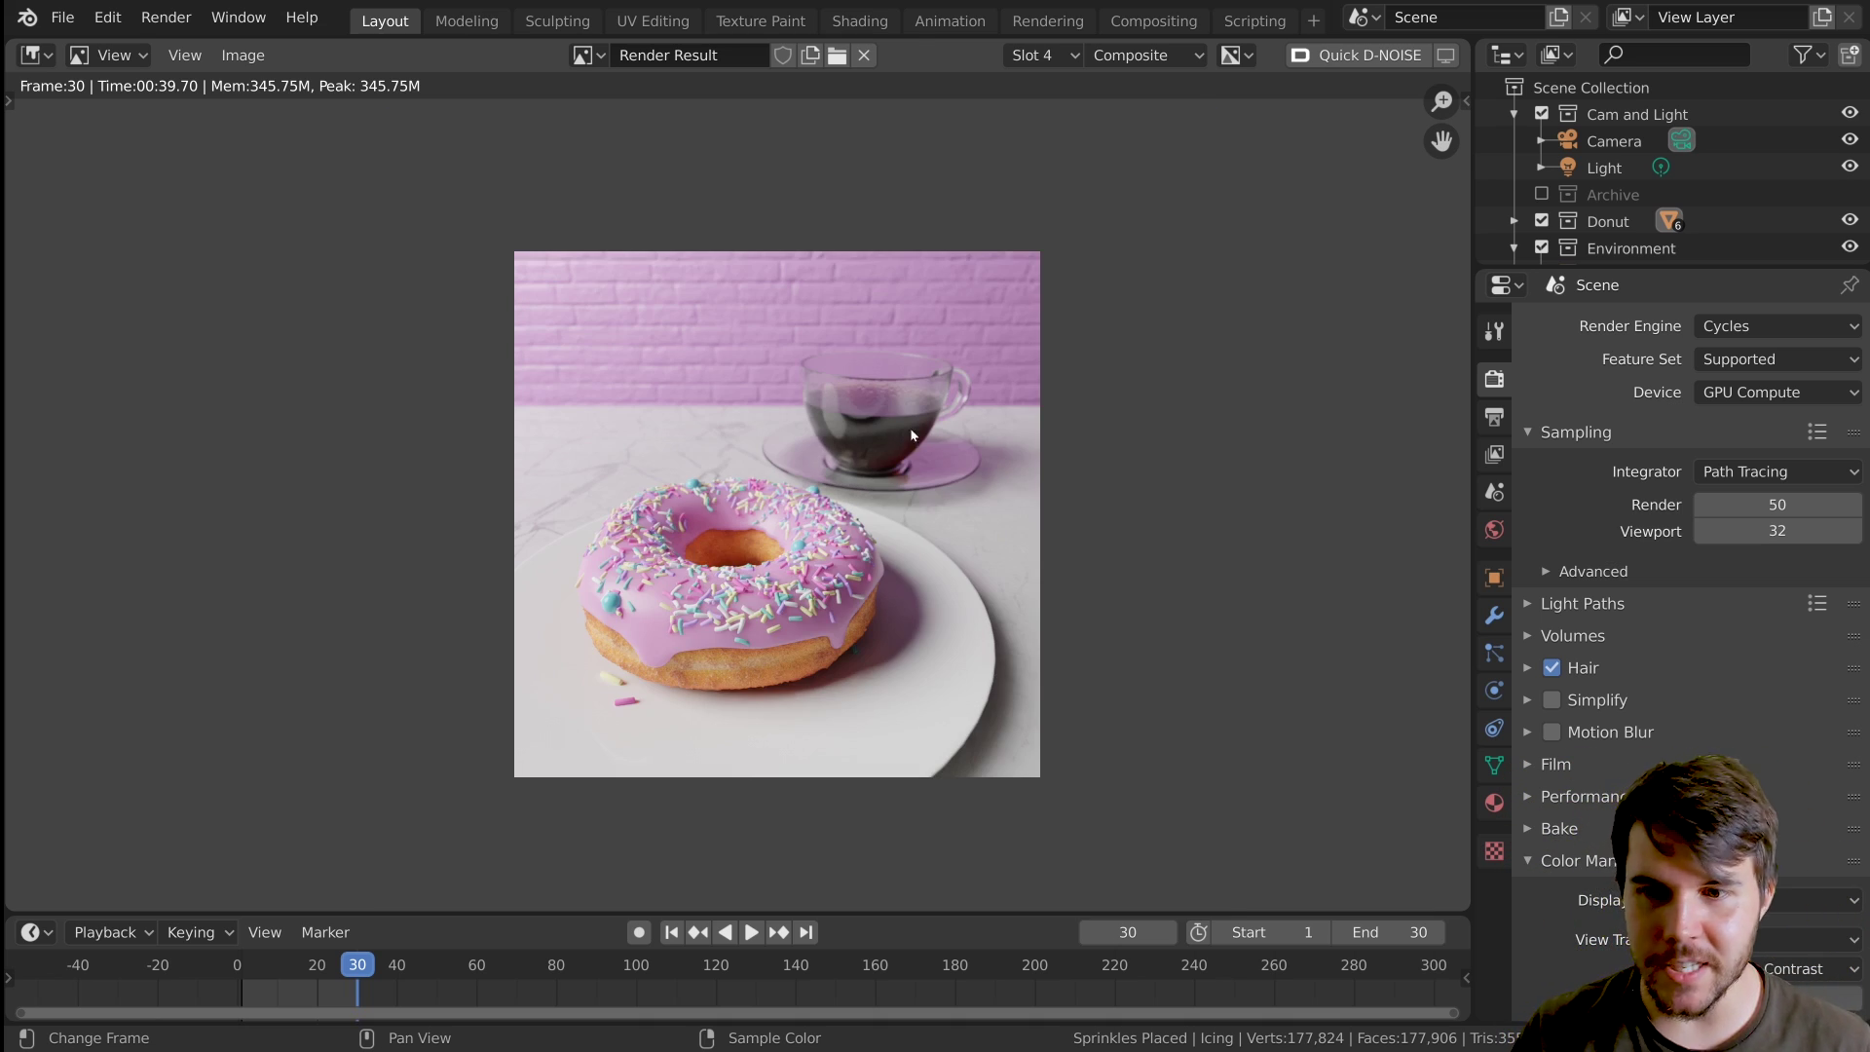
- Turn on motion blur and look through the Motion Blur, Hair and advanced Sampling panels
{"action": "left_click", "coordinate": [1550, 733]}
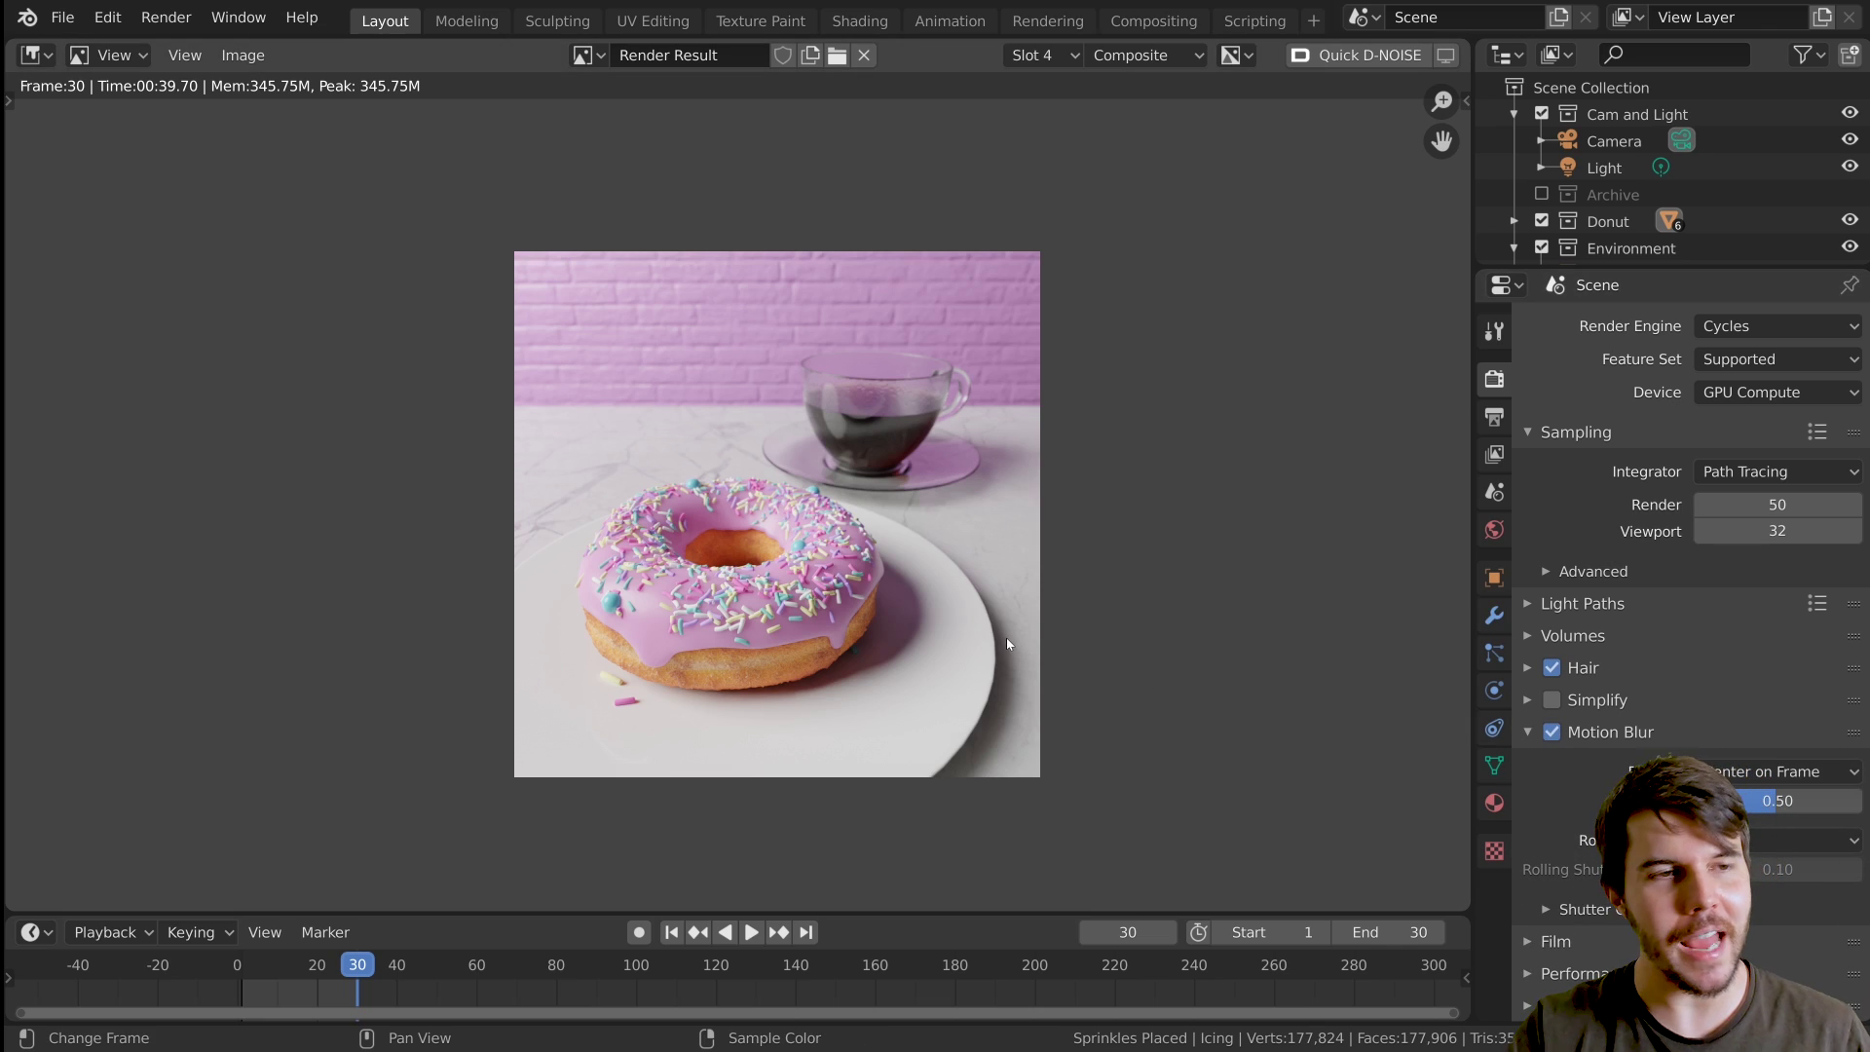
{"action": "left_click", "coordinate": [1604, 735]}
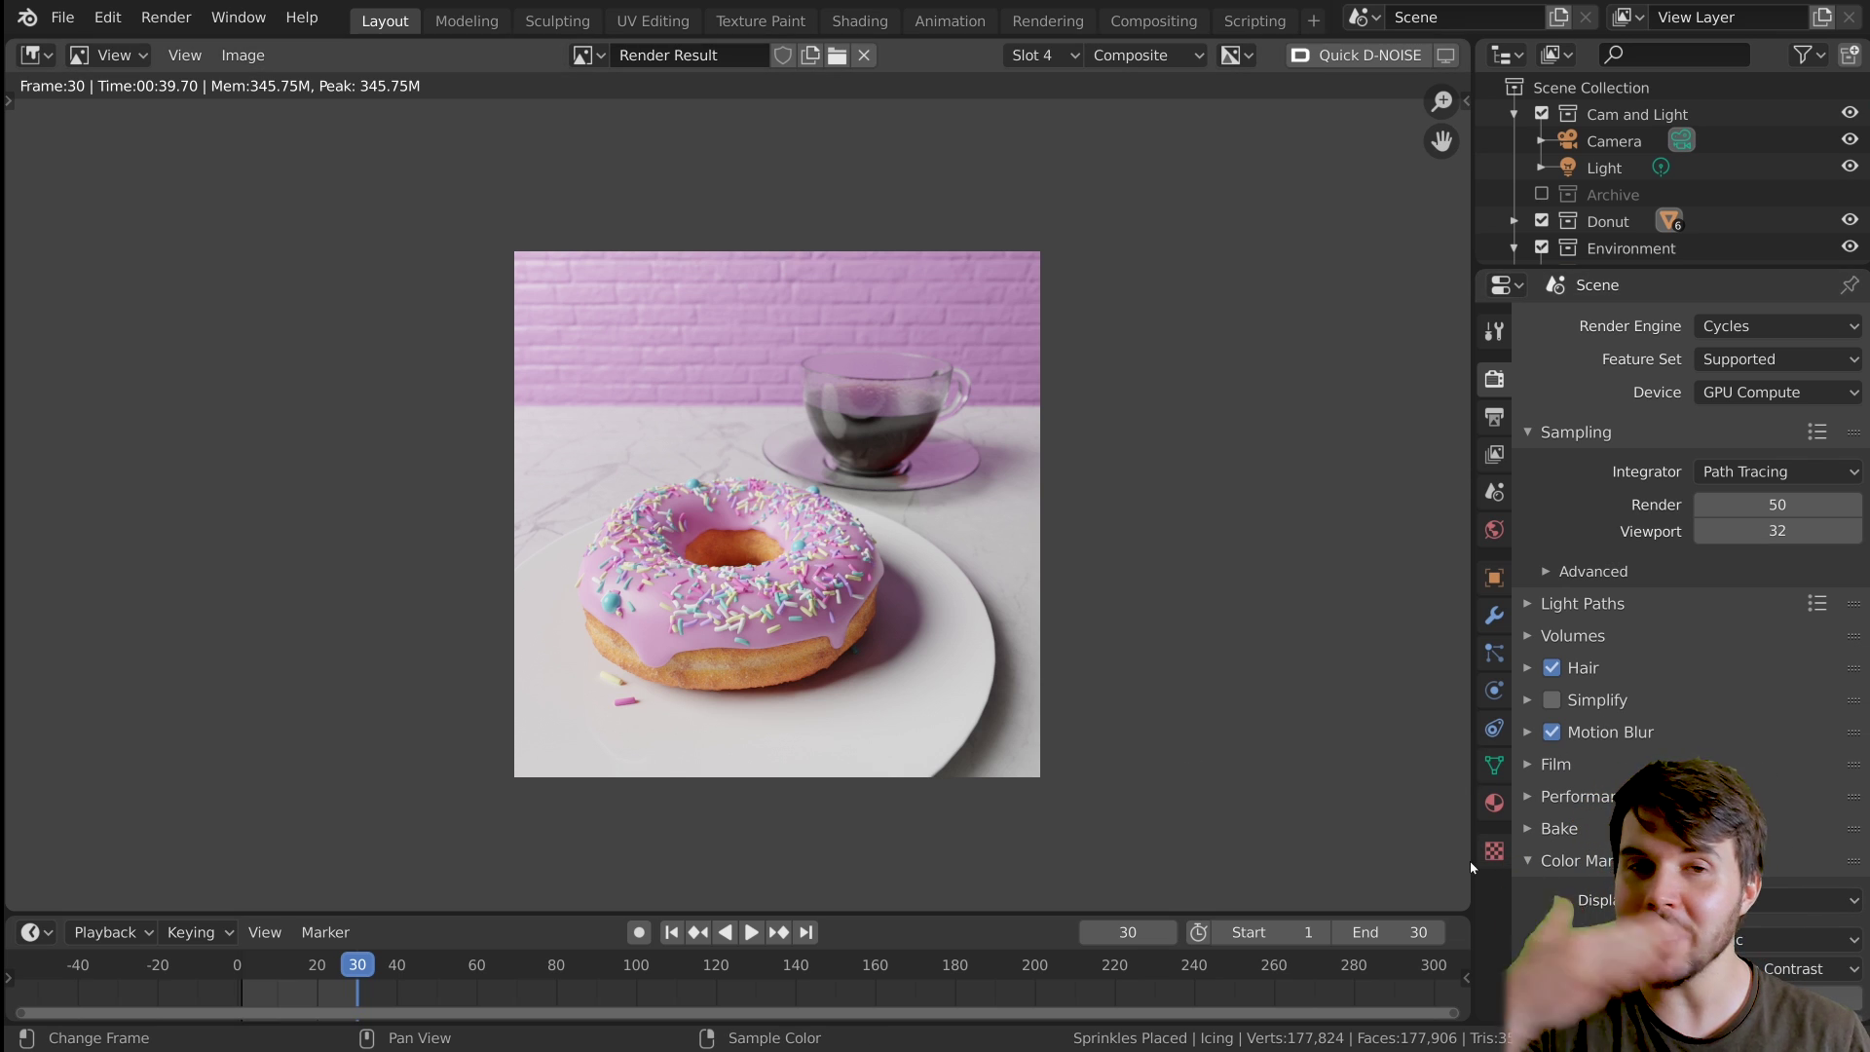
{"action": "left_click", "coordinate": [1675, 734]}
{"action": "left_click", "coordinate": [1675, 733]}
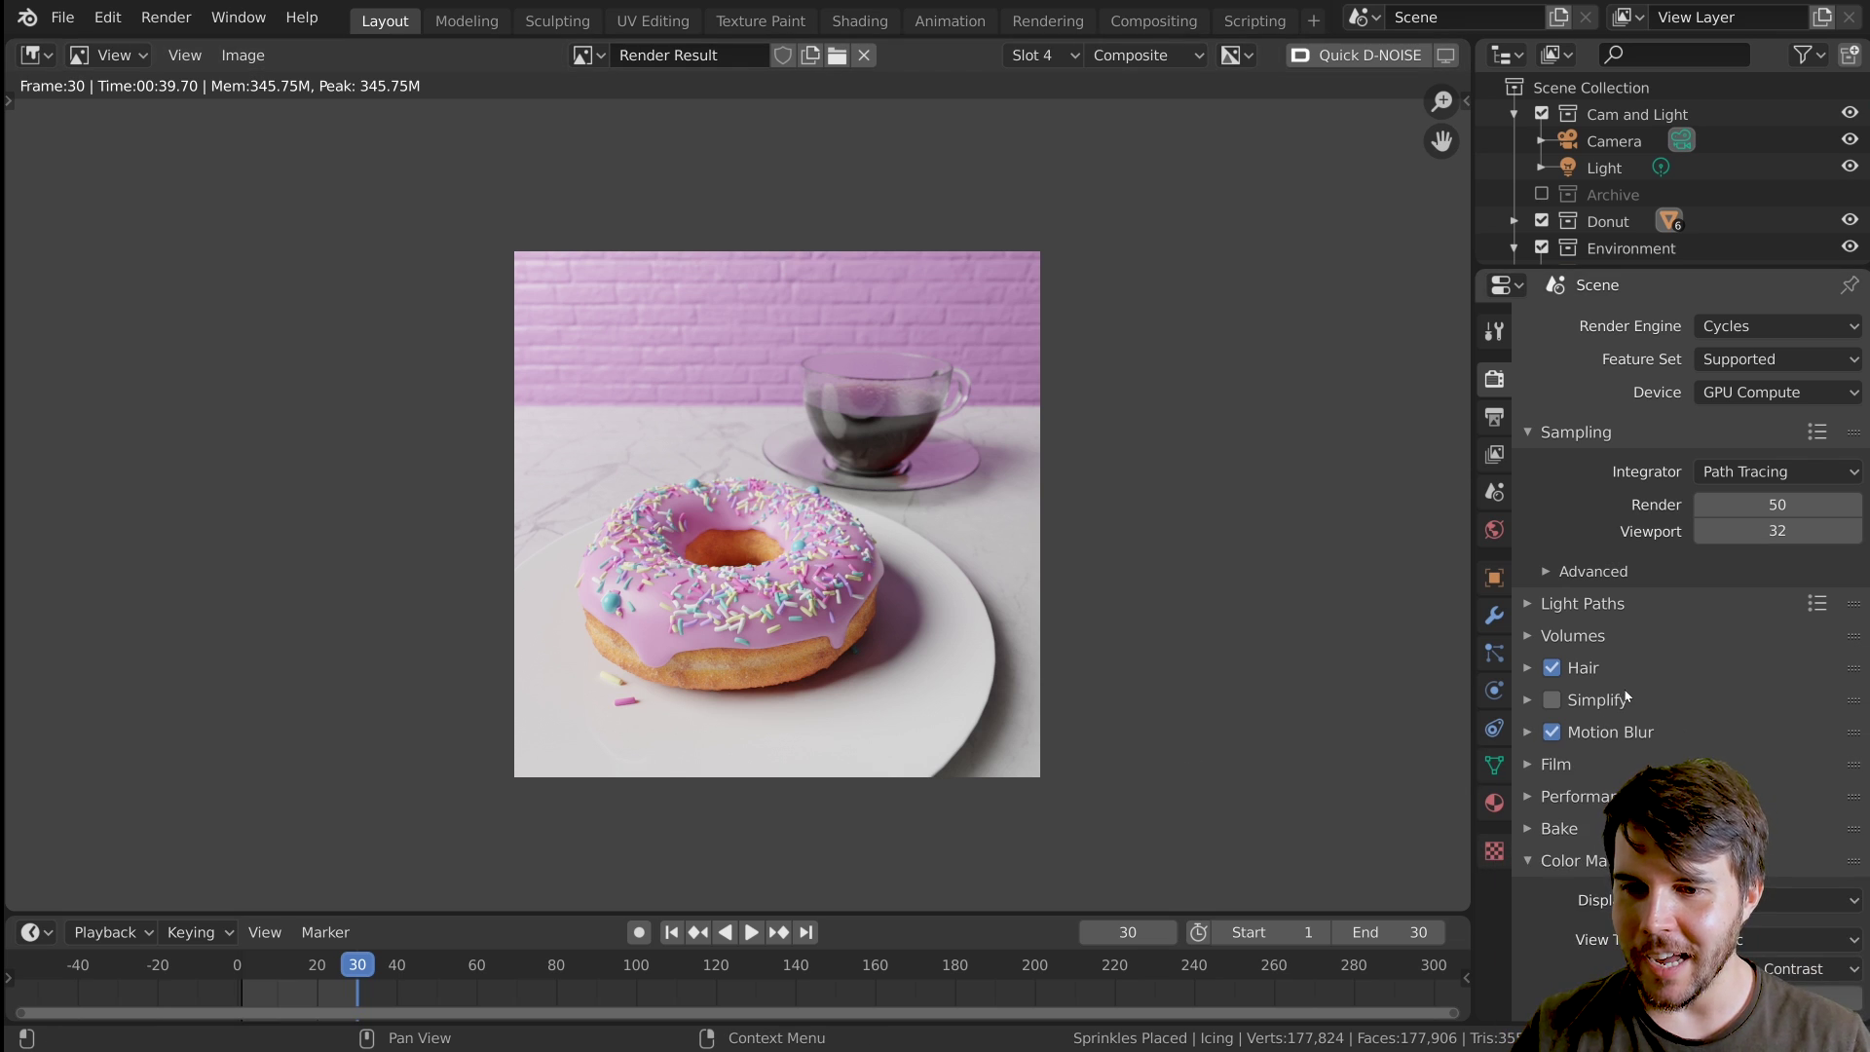
{"action": "left_click", "coordinate": [1610, 670]}
{"action": "left_click", "coordinate": [1610, 670]}
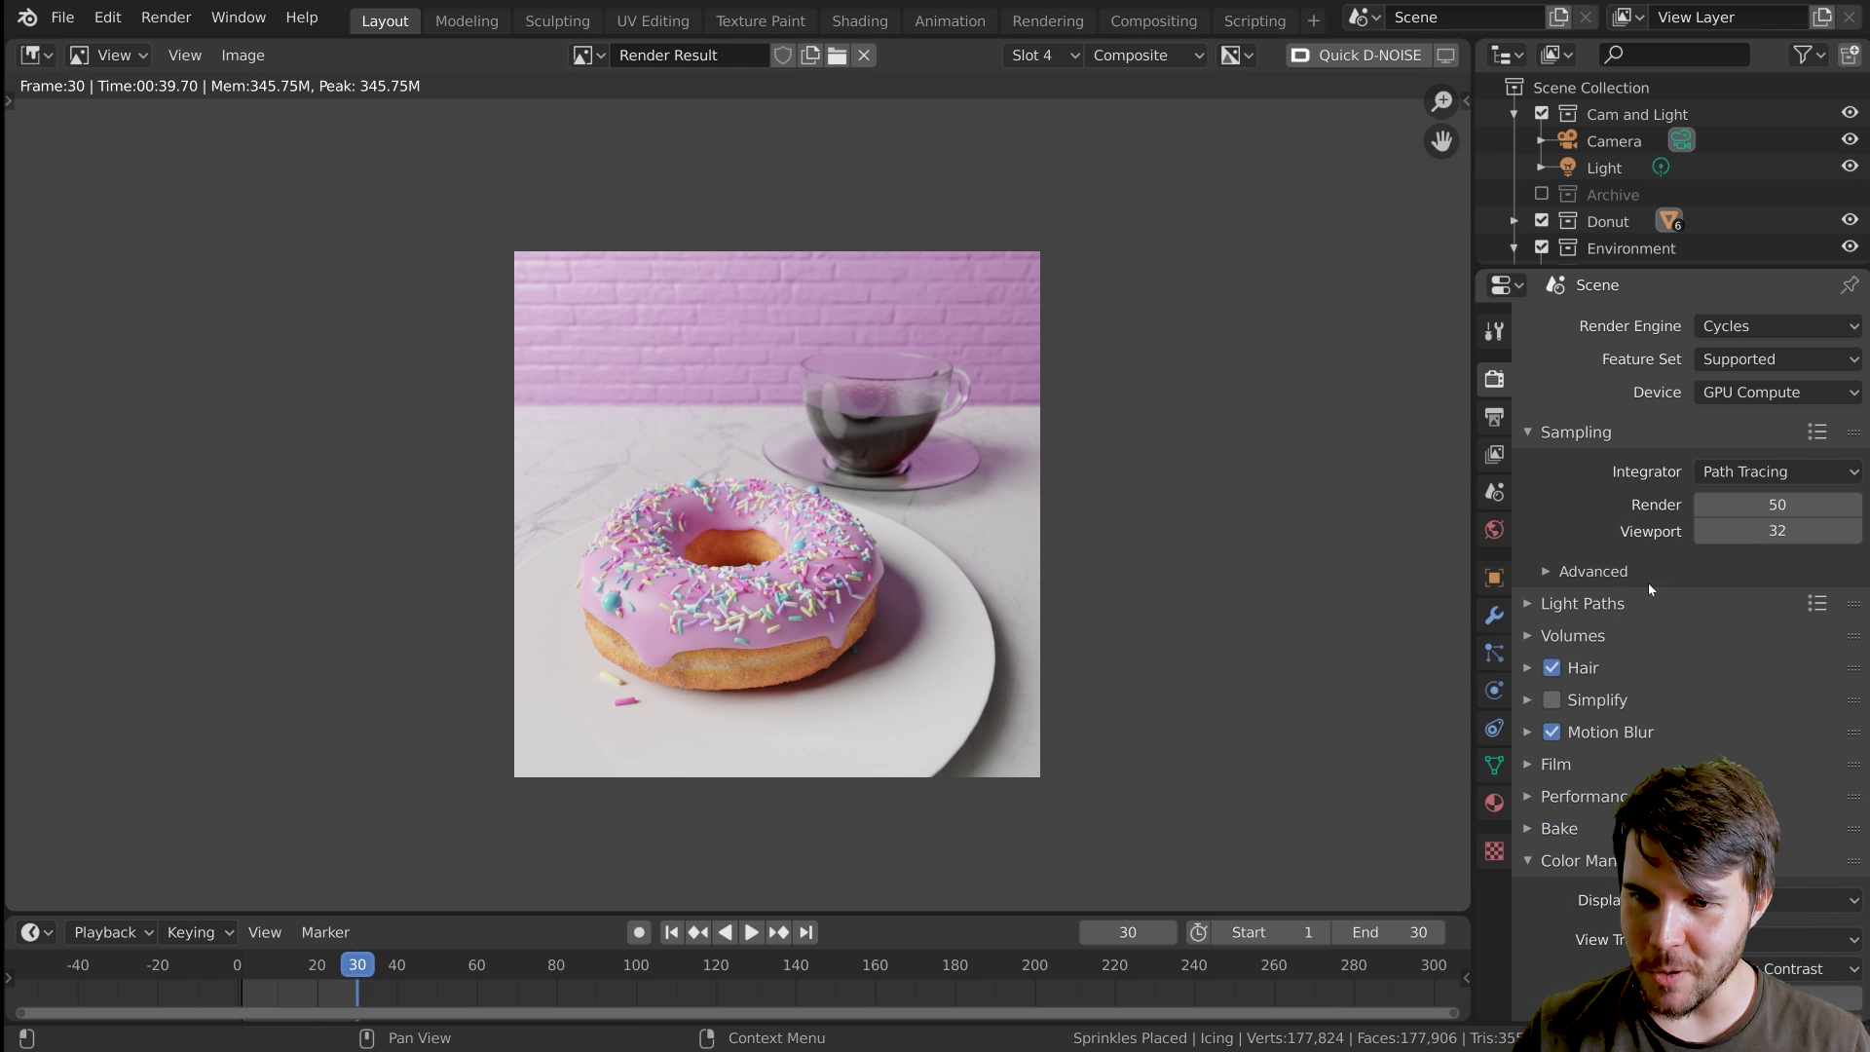
{"action": "left_click", "coordinate": [1578, 571]}
{"action": "left_click", "coordinate": [1578, 571]}
- Set the Integrator to Branched Path Tracing and expand Color Management instead of Sampling
{"action": "left_click", "coordinate": [1743, 471]}
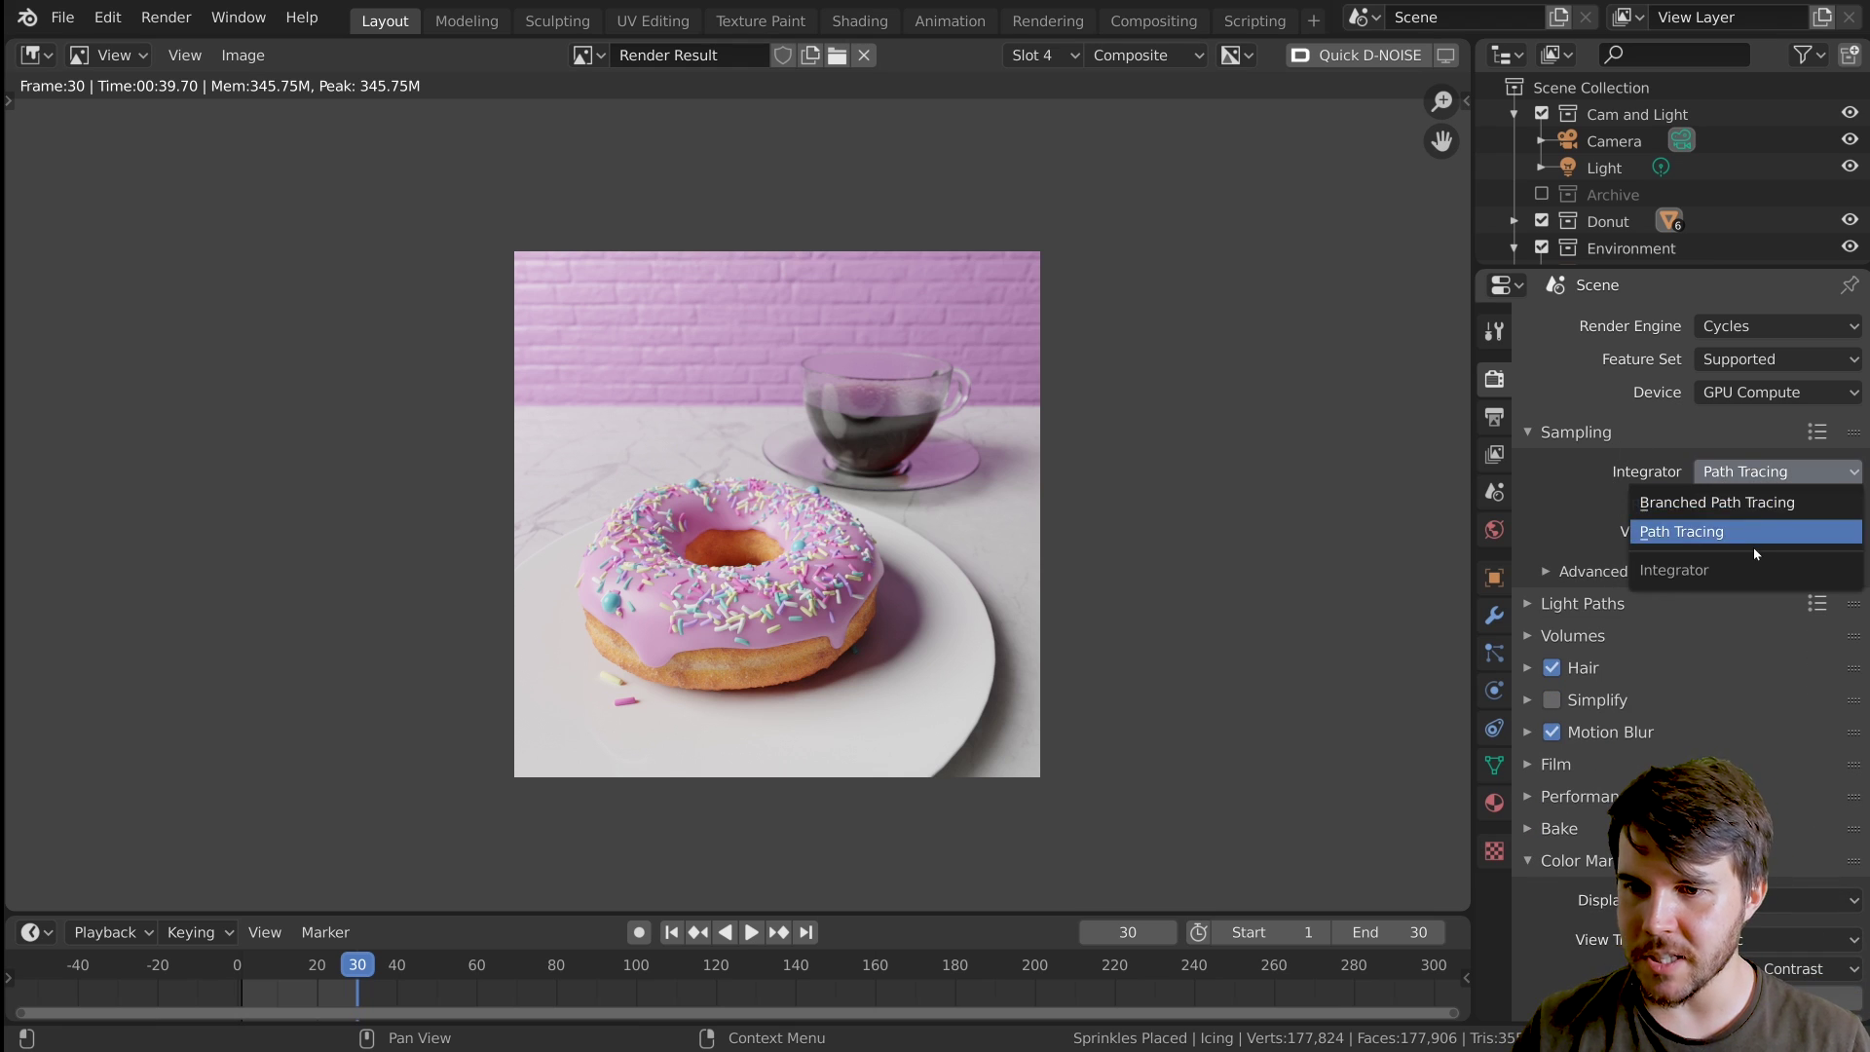
{"action": "left_click", "coordinate": [1755, 499]}
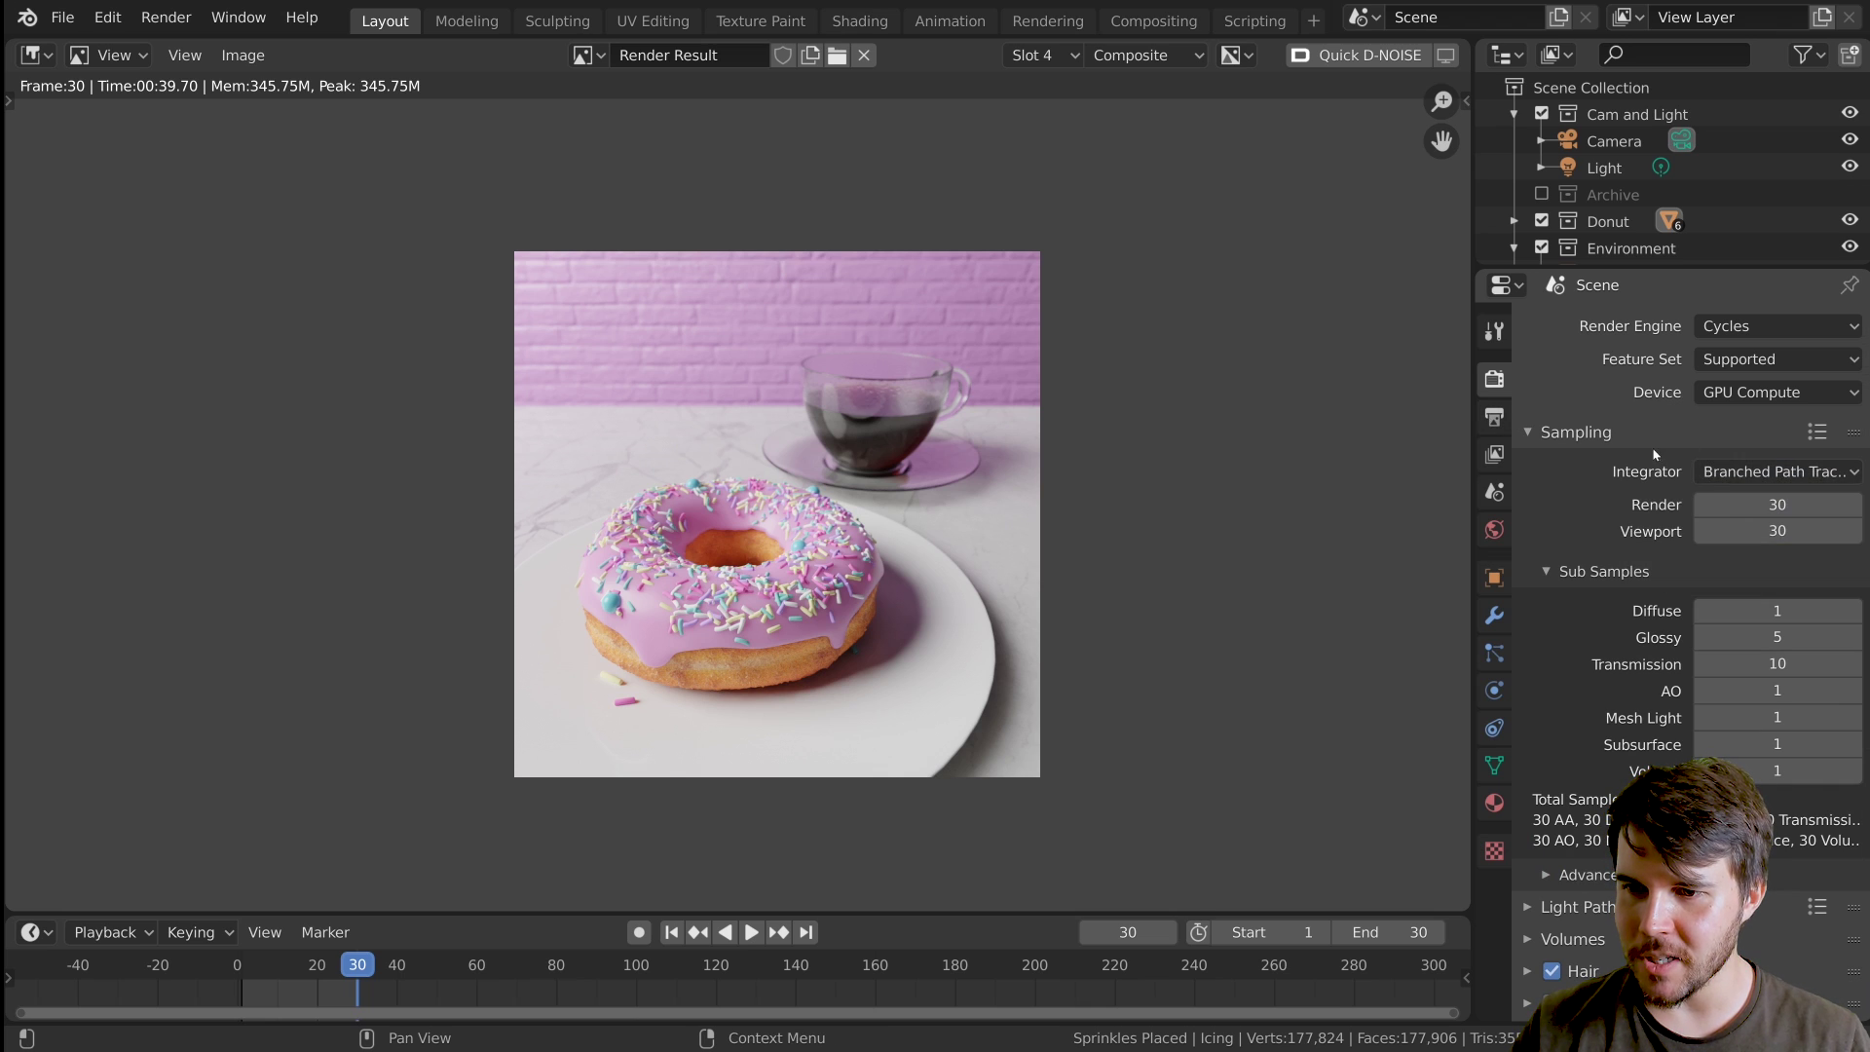
{"action": "left_click", "coordinate": [1576, 432]}
{"action": "left_click", "coordinate": [1613, 721]}
{"action": "scroll", "coordinate": [954, 556], "scroll_direction": "up", "scroll_amount": 2}
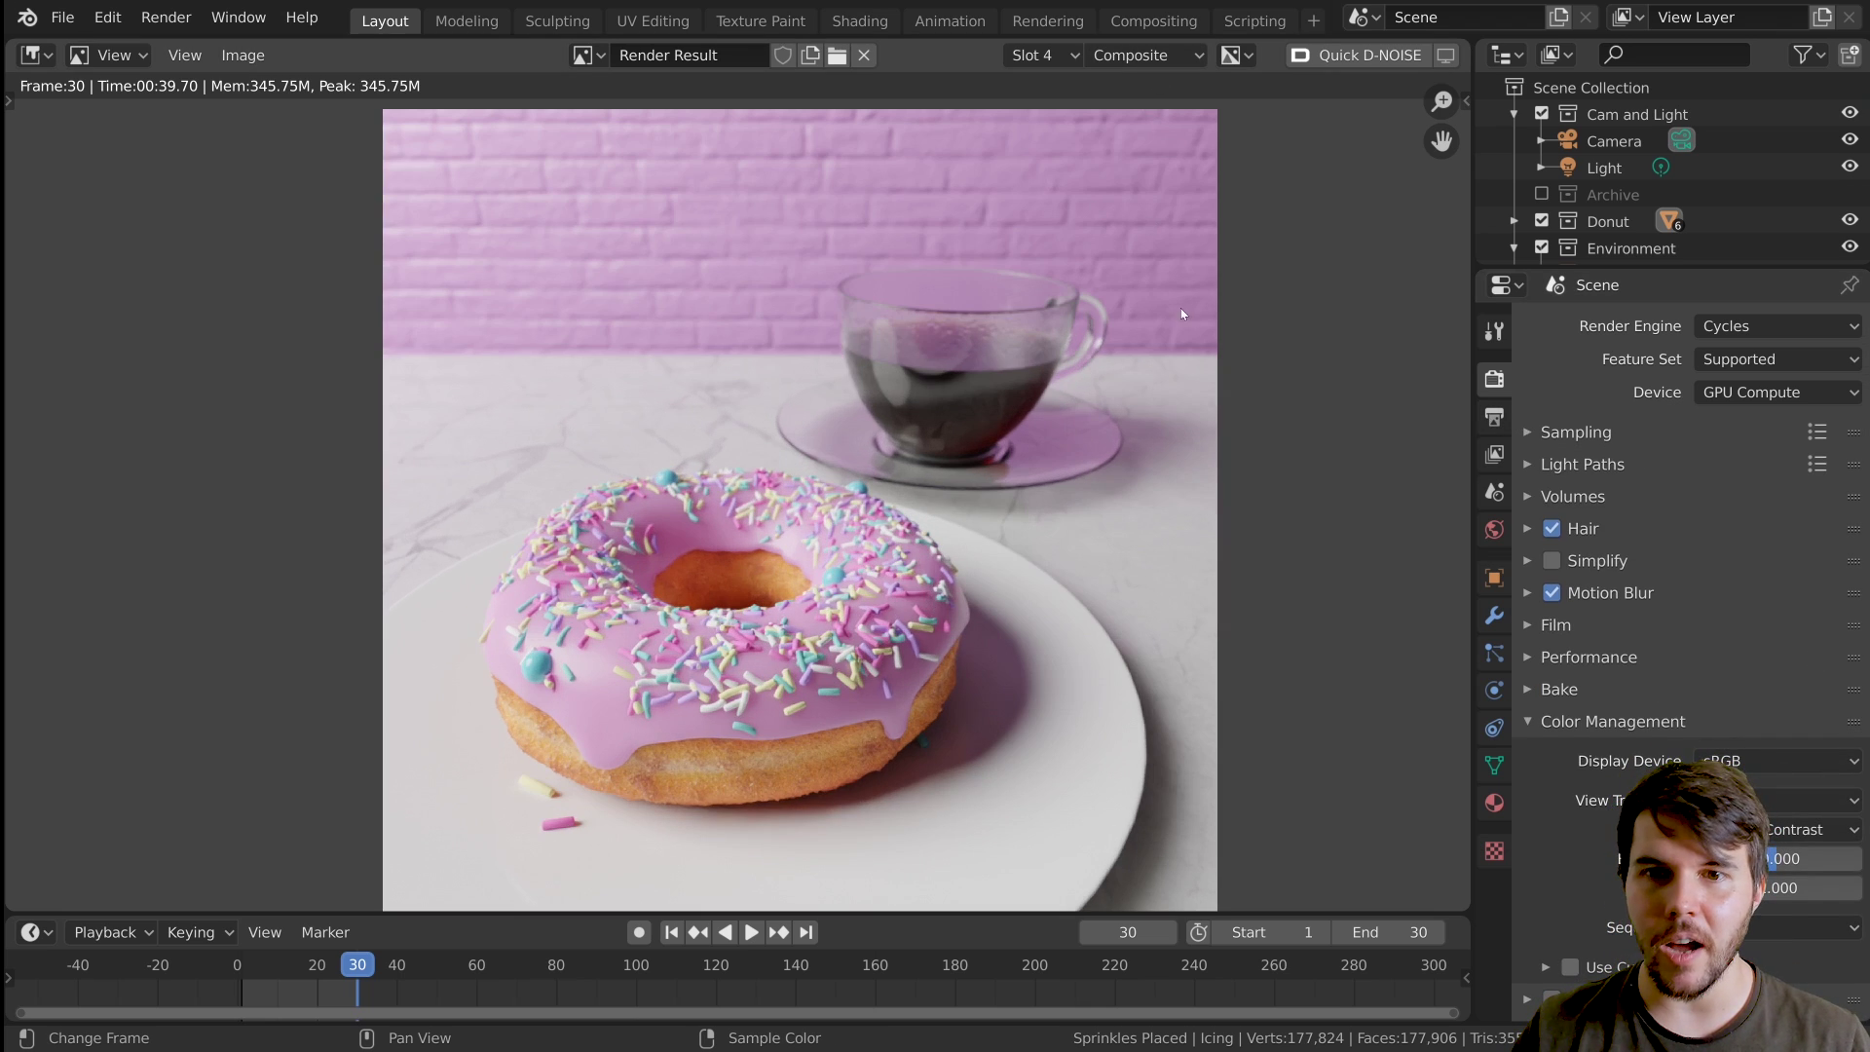
{"action": "mouse_move", "coordinate": [1159, 635]}
{"action": "middle_mouse_down"}
{"action": "mouse_move", "coordinate": [1139, 609]}
{"action": "mouse_move", "coordinate": [1164, 653]}
{"action": "middle_mouse_up"}
{"action": "scroll", "coordinate": [1138, 608], "scroll_direction": "up", "scroll_amount": 1}
{"action": "scroll", "coordinate": [1164, 653], "scroll_direction": "down", "scroll_amount": 1}
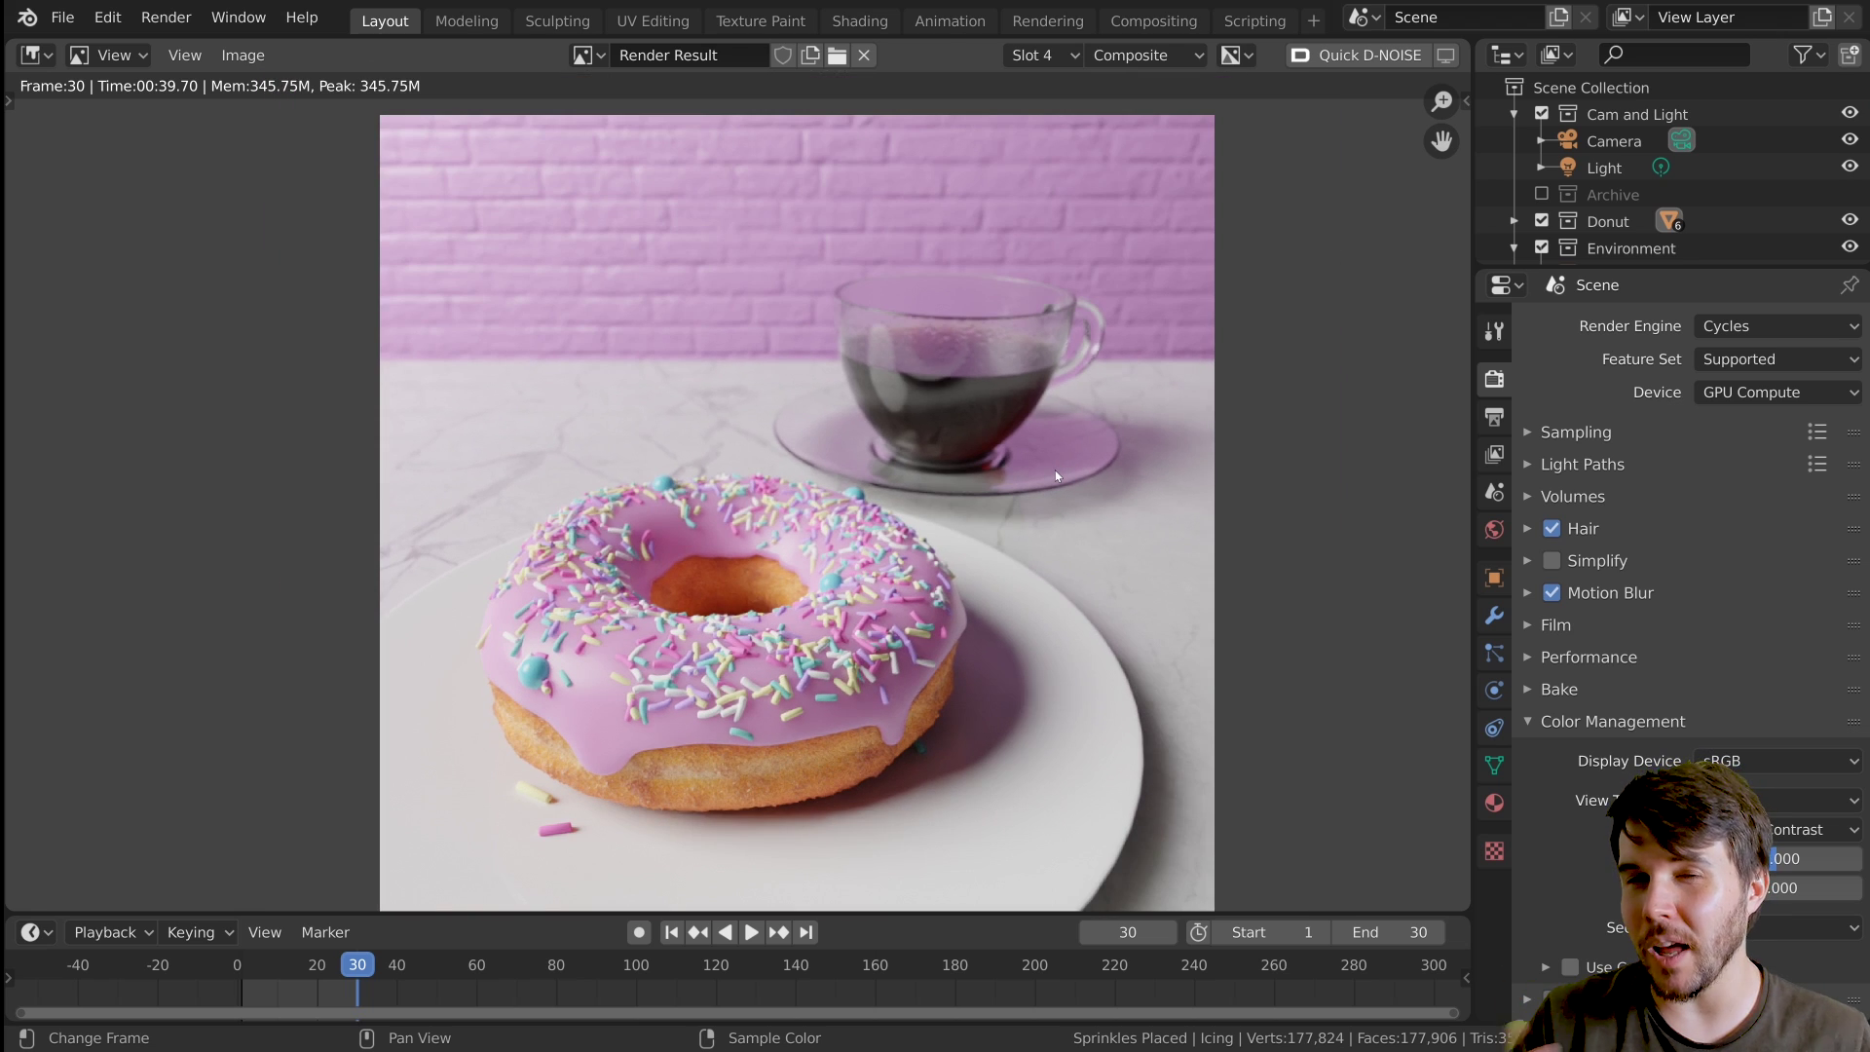
- In Compositing, enlarge the backdrop, move the Denoise node up-left and open the Shift+A add menu
{"action": "left_click", "coordinate": [1153, 21]}
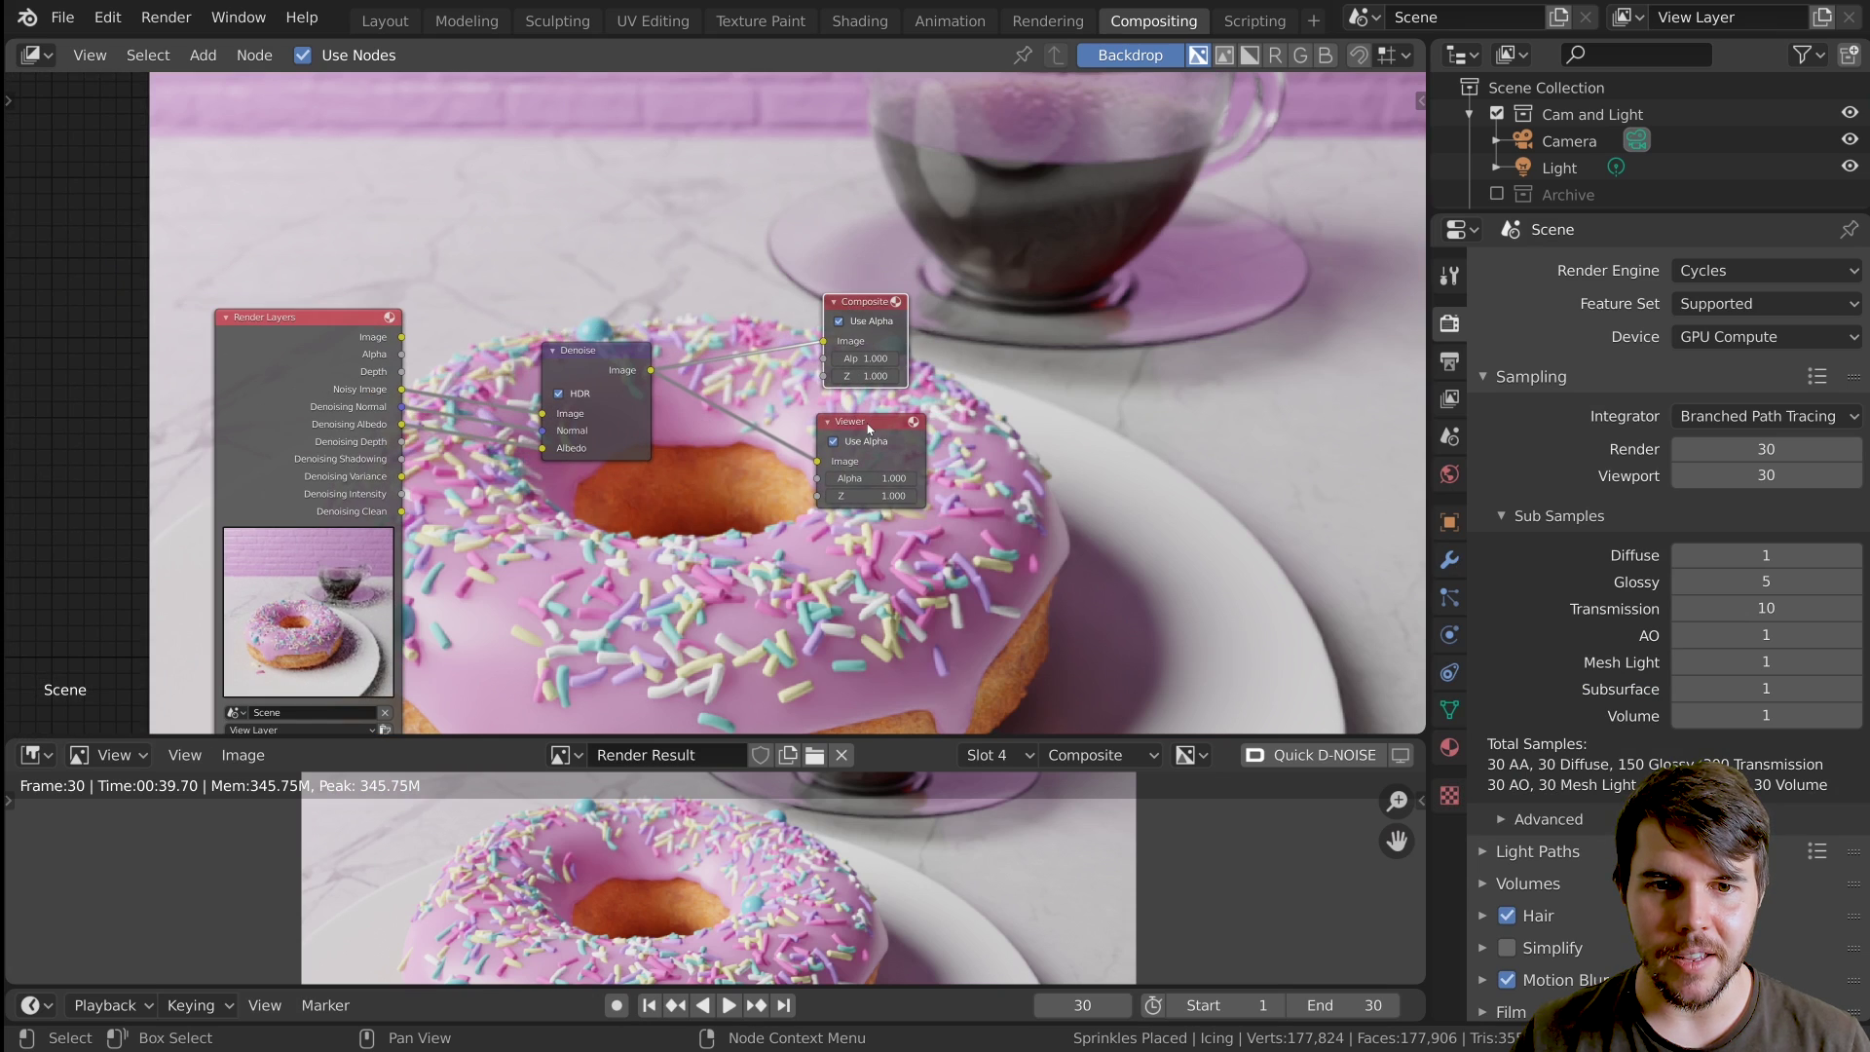
{"action": "key", "text": "alt+v"}
{"action": "key", "text": "alt+v"}
{"action": "key", "text": "alt+v"}
{"action": "key", "text": "alt+v"}
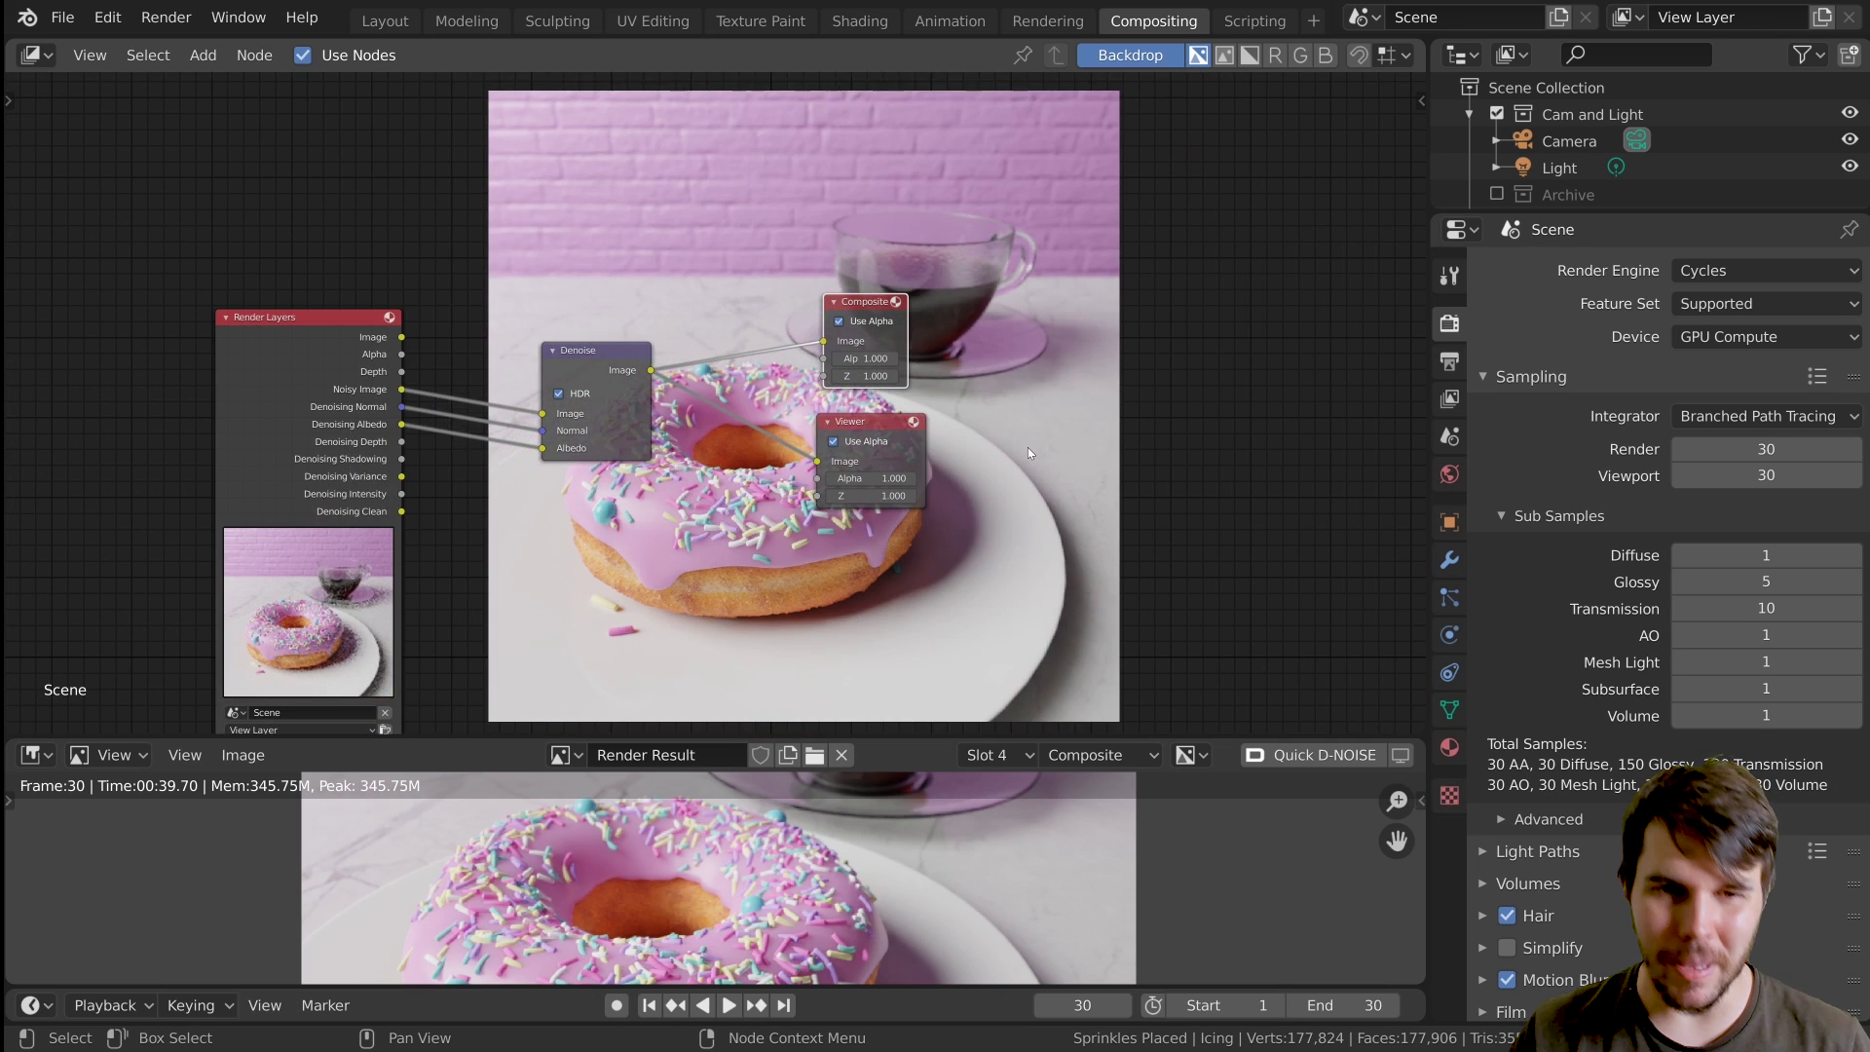
{"action": "key", "text": "v"}
{"action": "key", "text": "v"}
{"action": "key", "text": "v"}
{"action": "key", "text": "alt+v"}
{"action": "key", "text": "alt+v"}
{"action": "key", "text": "alt+v"}
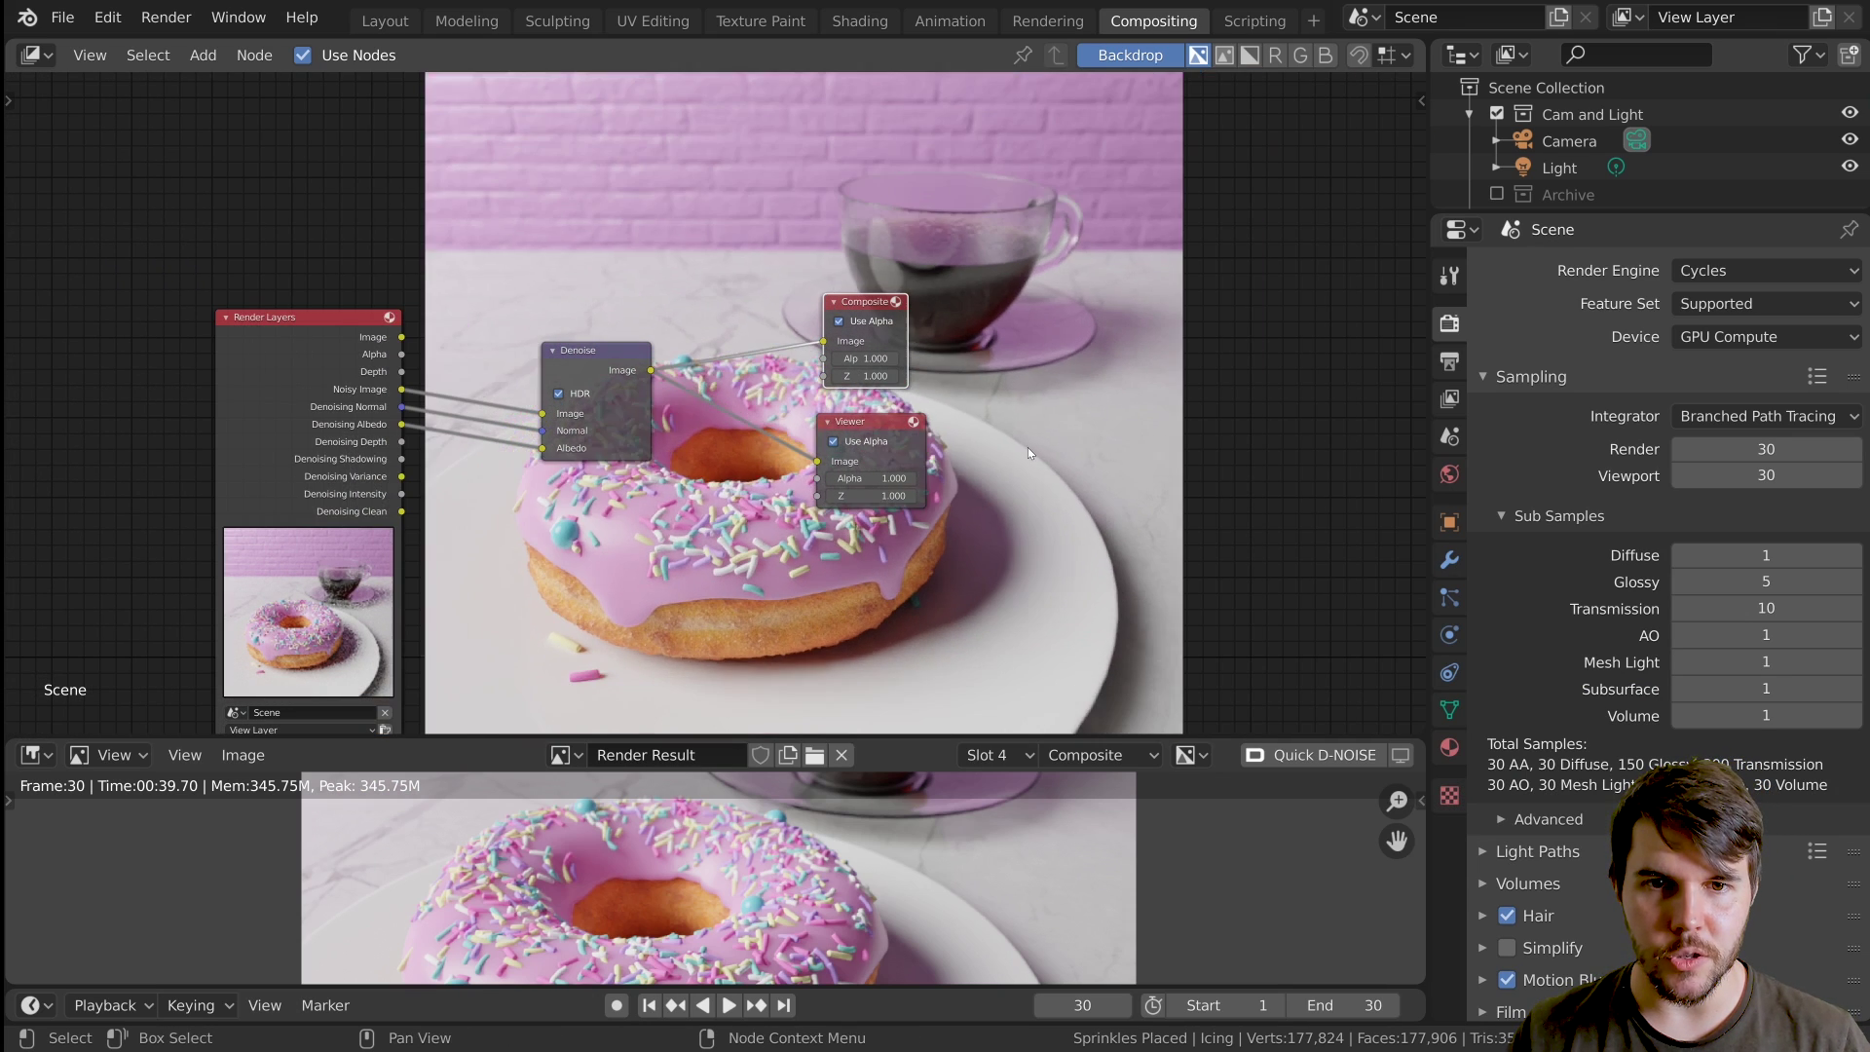
{"action": "key", "text": "alt+v"}
{"action": "key", "text": "alt+v"}
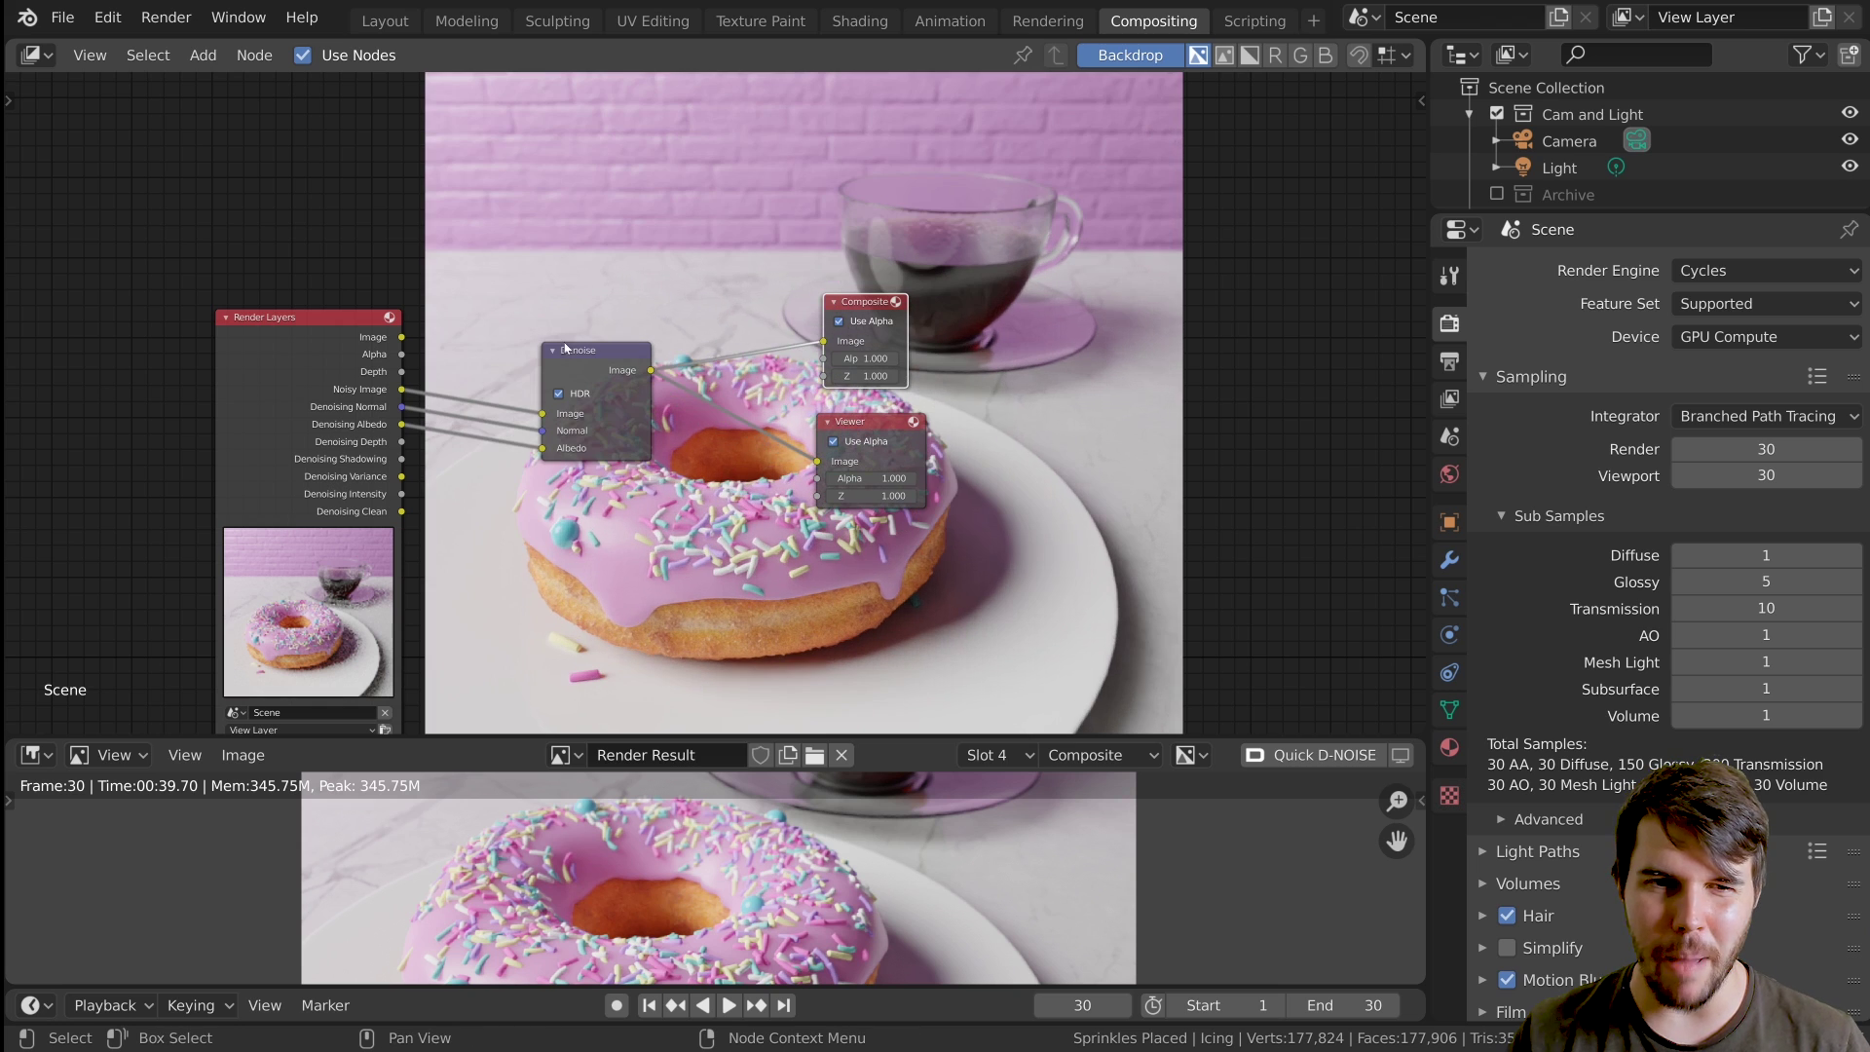
{"action": "scroll", "coordinate": [965, 294], "scroll_direction": "up", "scroll_amount": 3}
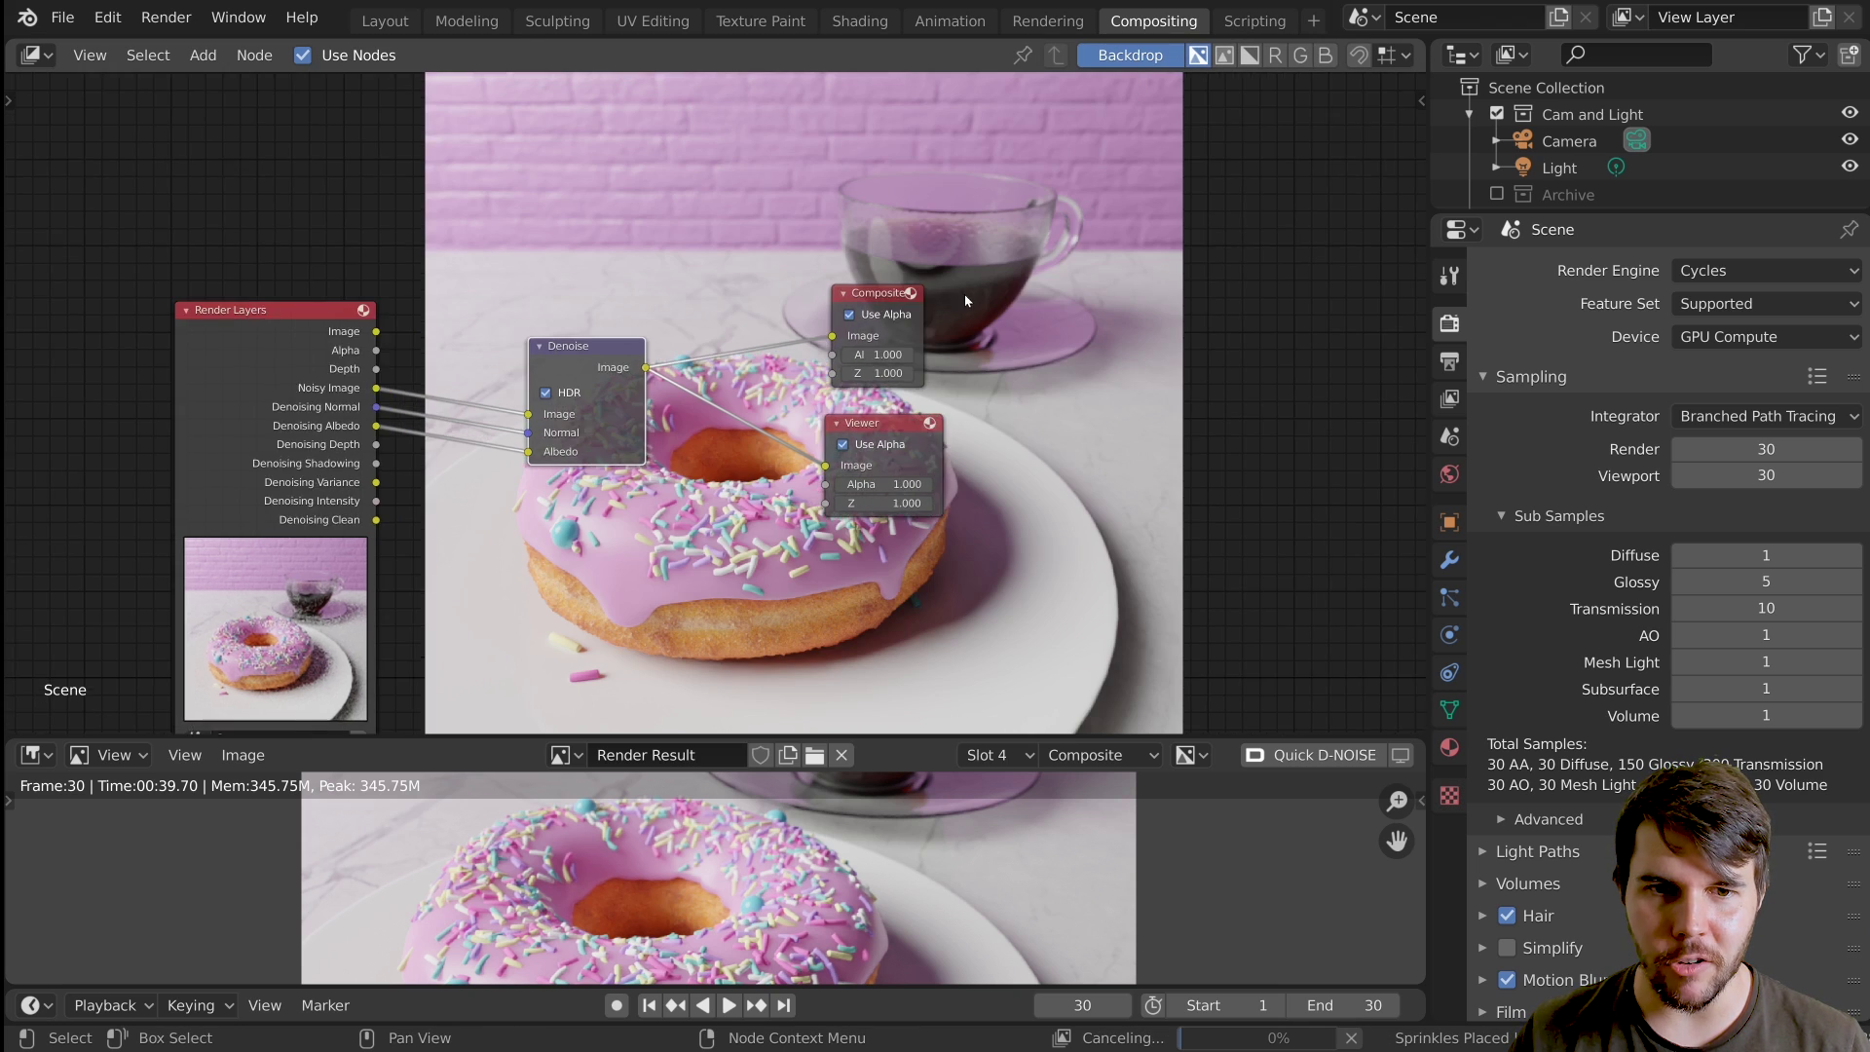
{"action": "left_click_drag", "start_coordinate": [701, 194], "coordinate": [573, 165]}
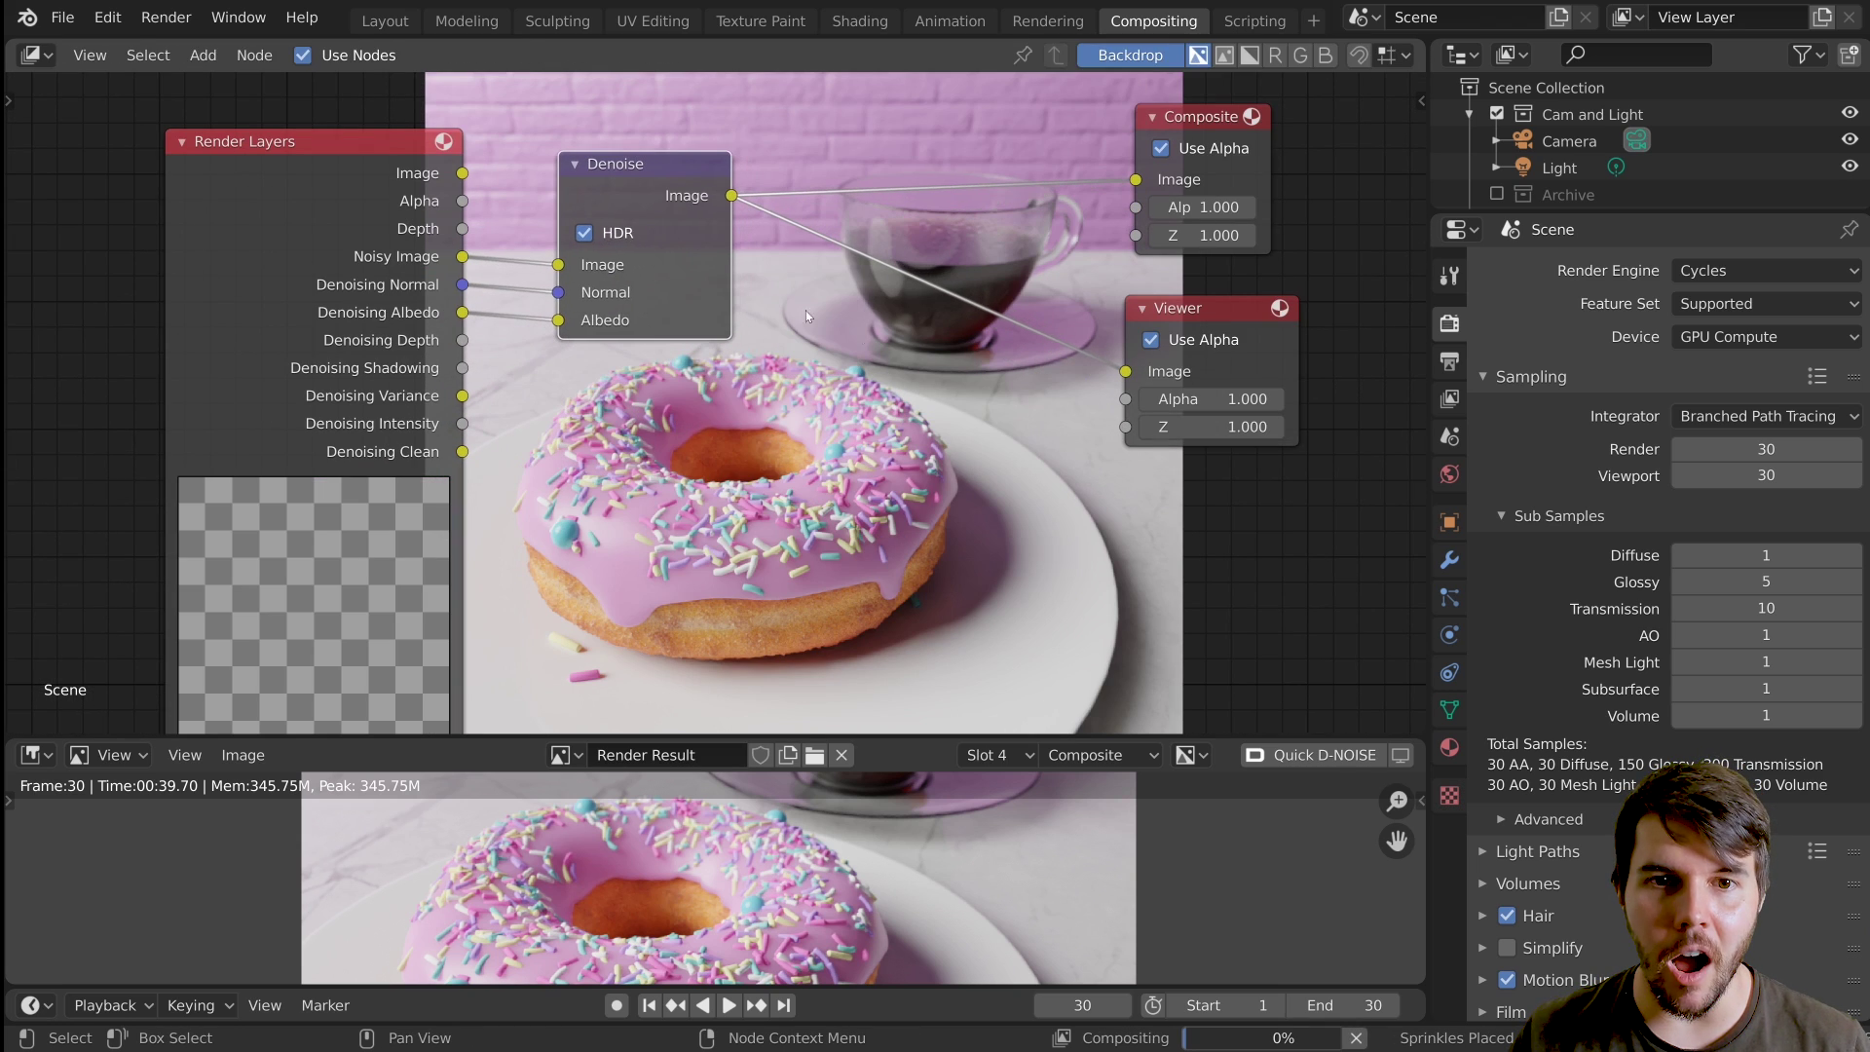
{"action": "key", "text": "shift+a"}
- Add a Color Balance node from the Color menu onto the Denoise–Composite link
{"action": "mouse_move", "coordinate": [771, 268]}
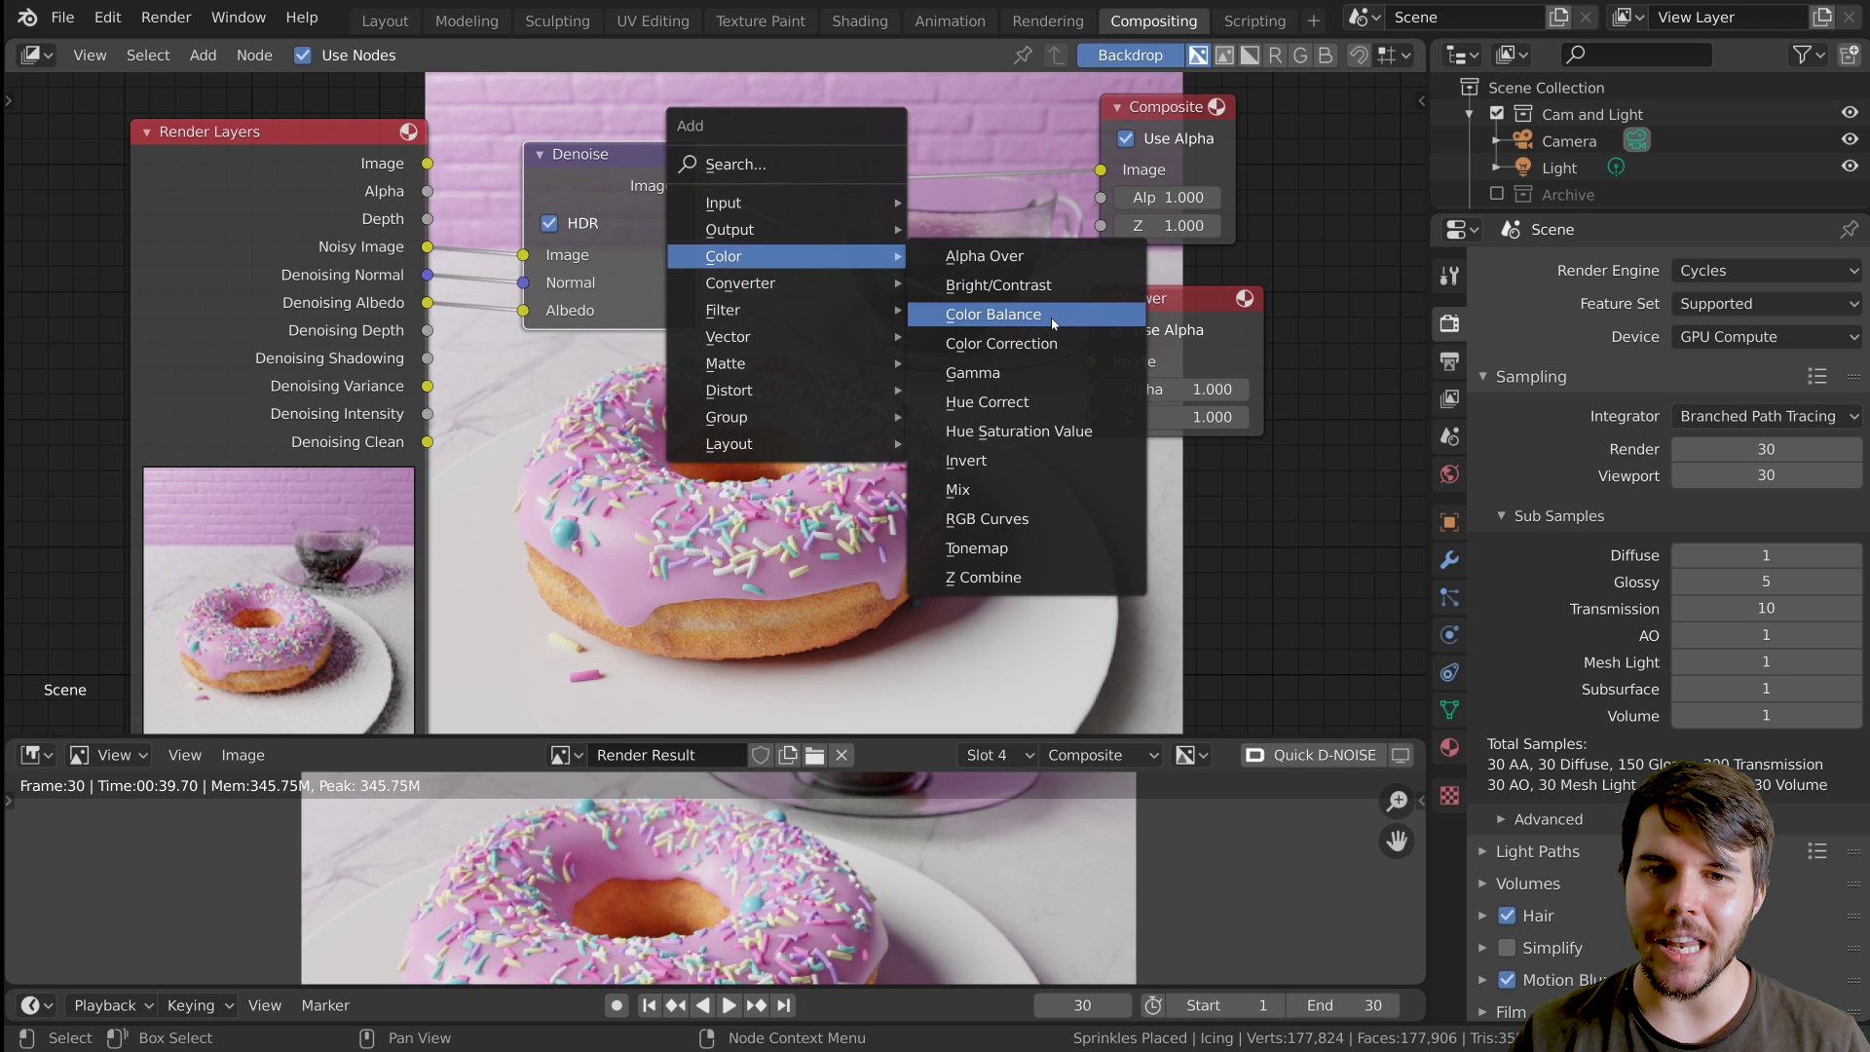
{"action": "left_click", "coordinate": [994, 314]}
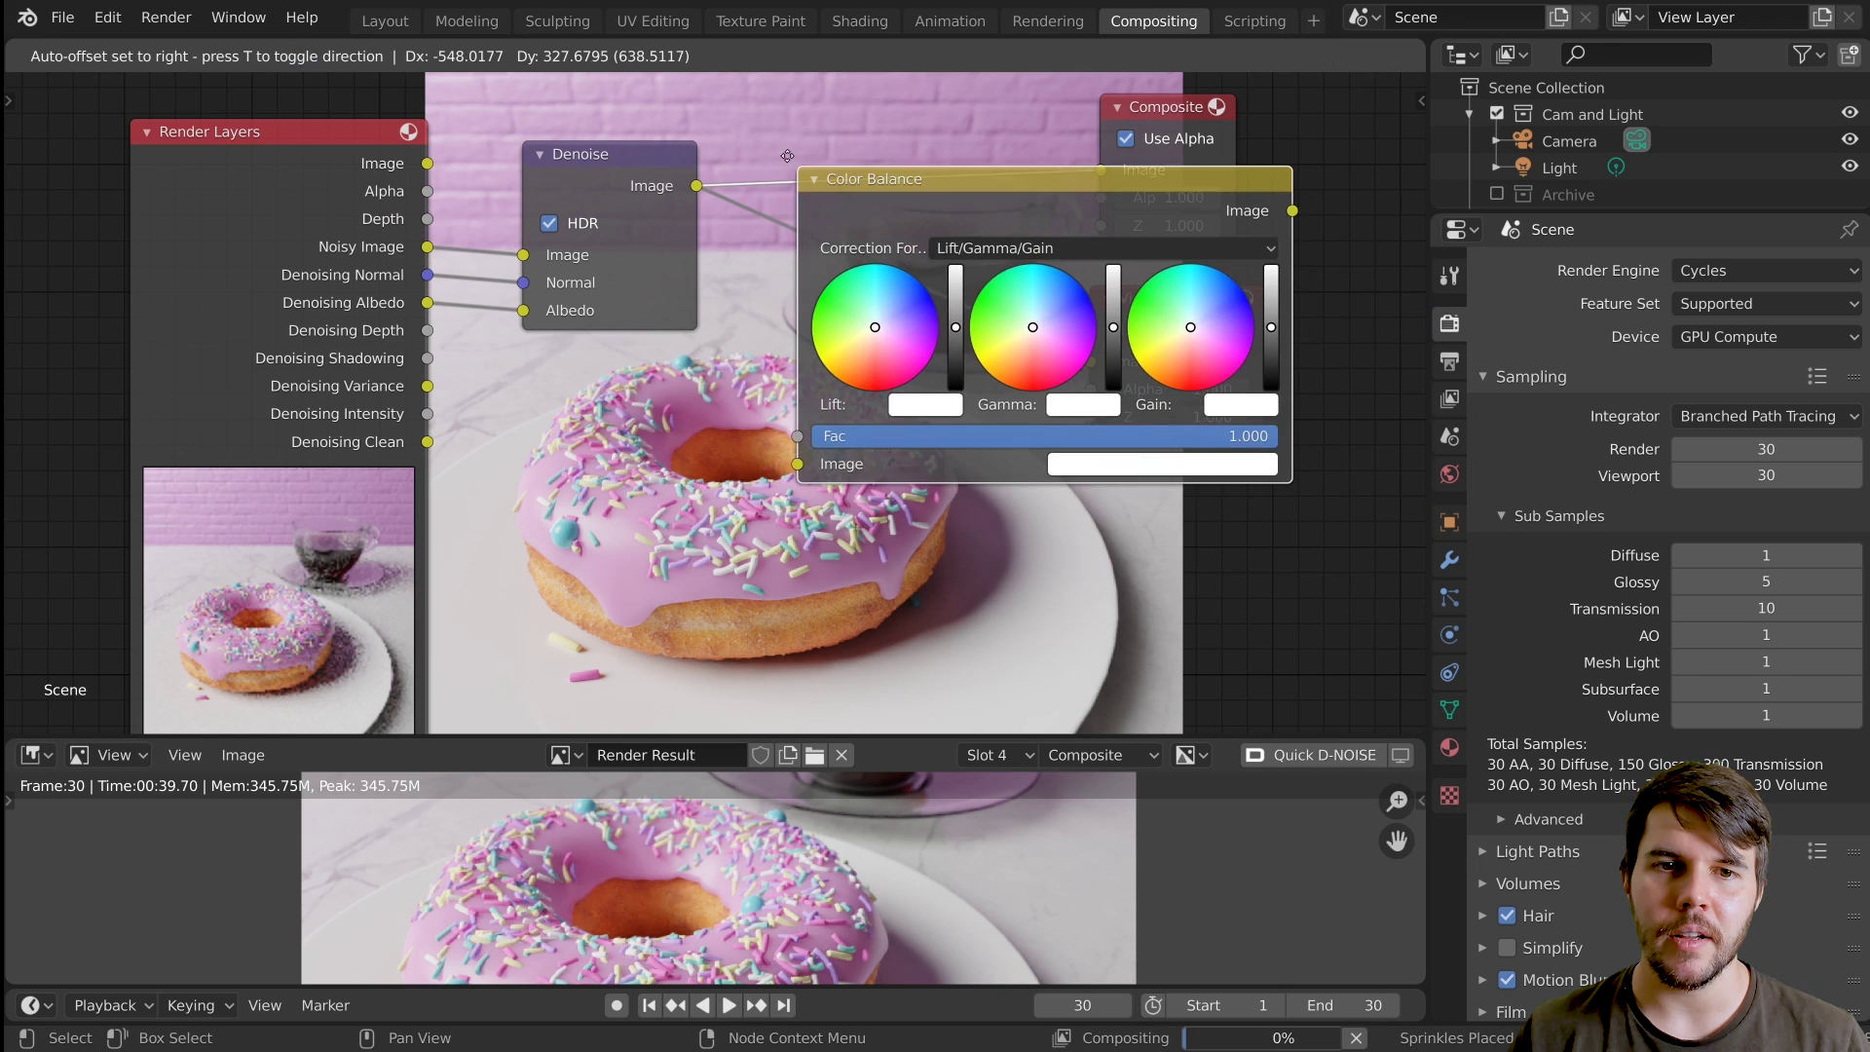
{"action": "middle_click_drag", "start_coordinate": [1081, 243], "coordinate": [761, 214]}
{"action": "scroll", "coordinate": [828, 205], "scroll_direction": "down", "scroll_amount": 1}
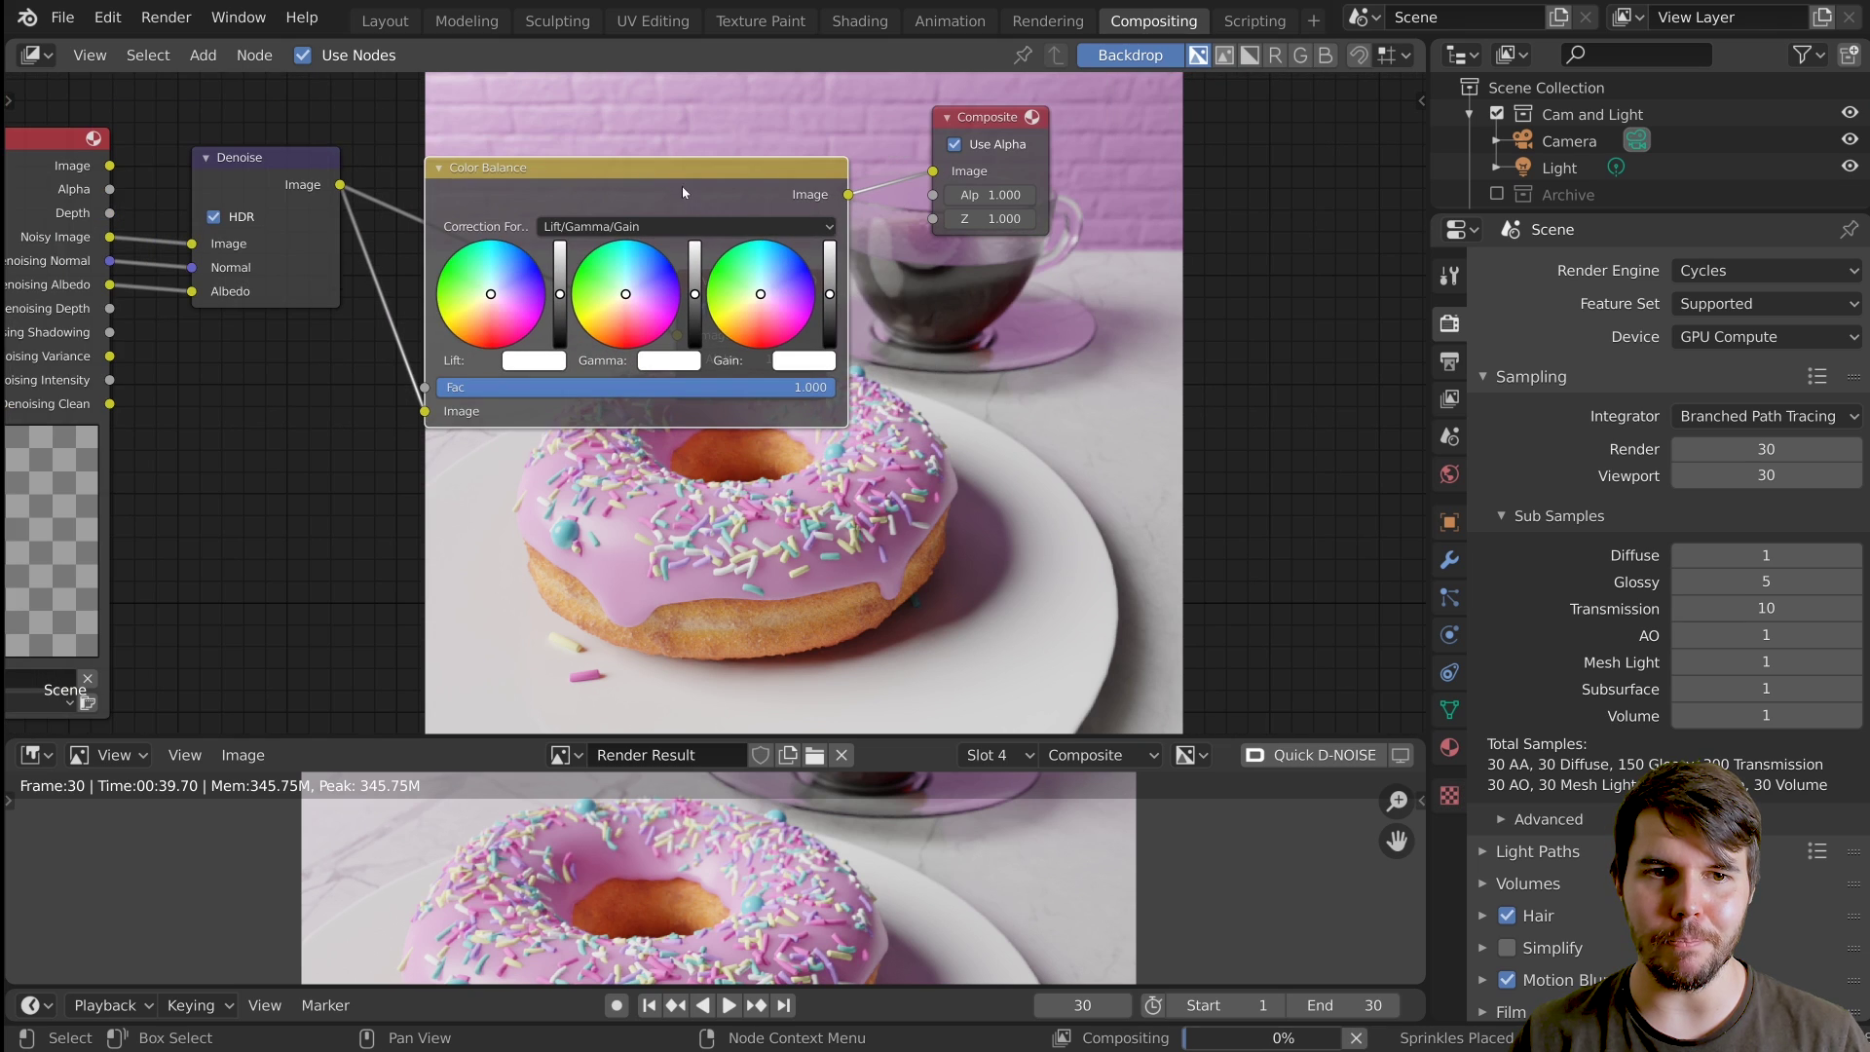
{"action": "key", "text": "g"}
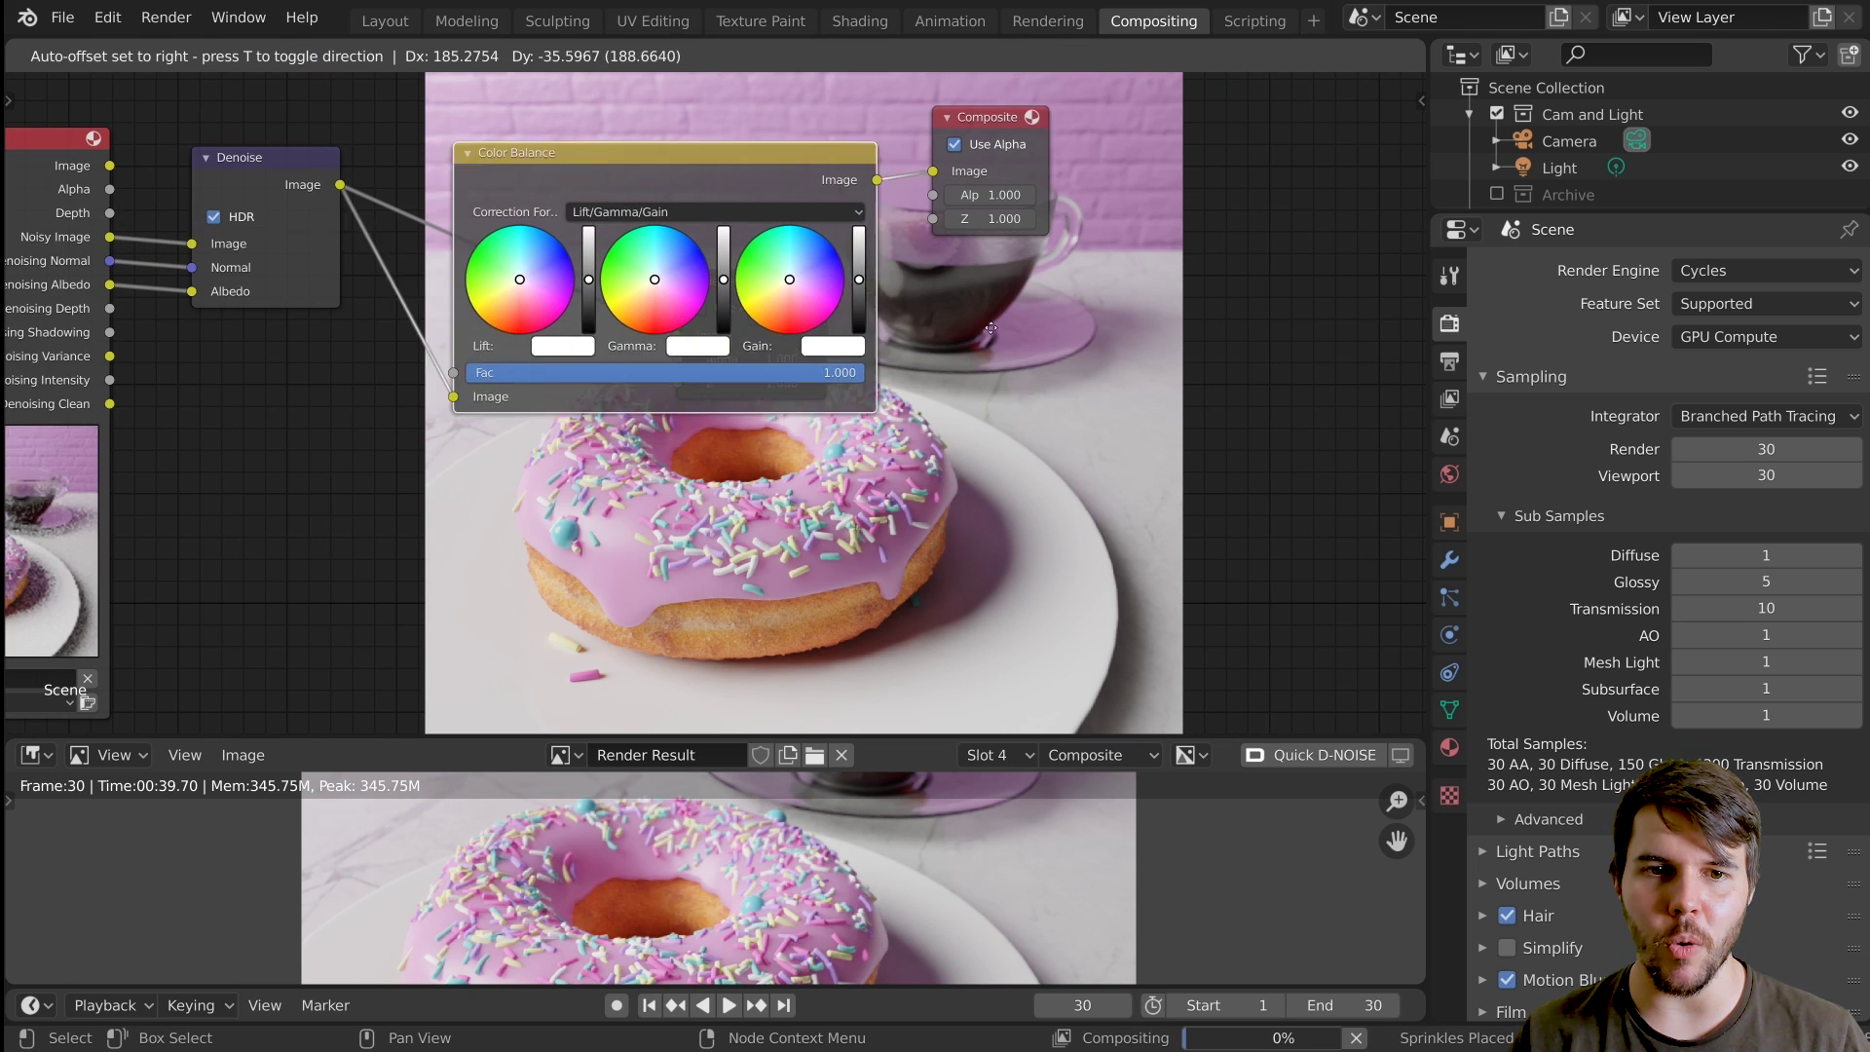
{"action": "left_click", "coordinate": [570, 188]}
- Move the Color Balance and Viewer nodes together and open the Correction Formula list
{"action": "left_click", "coordinate": [768, 286]}
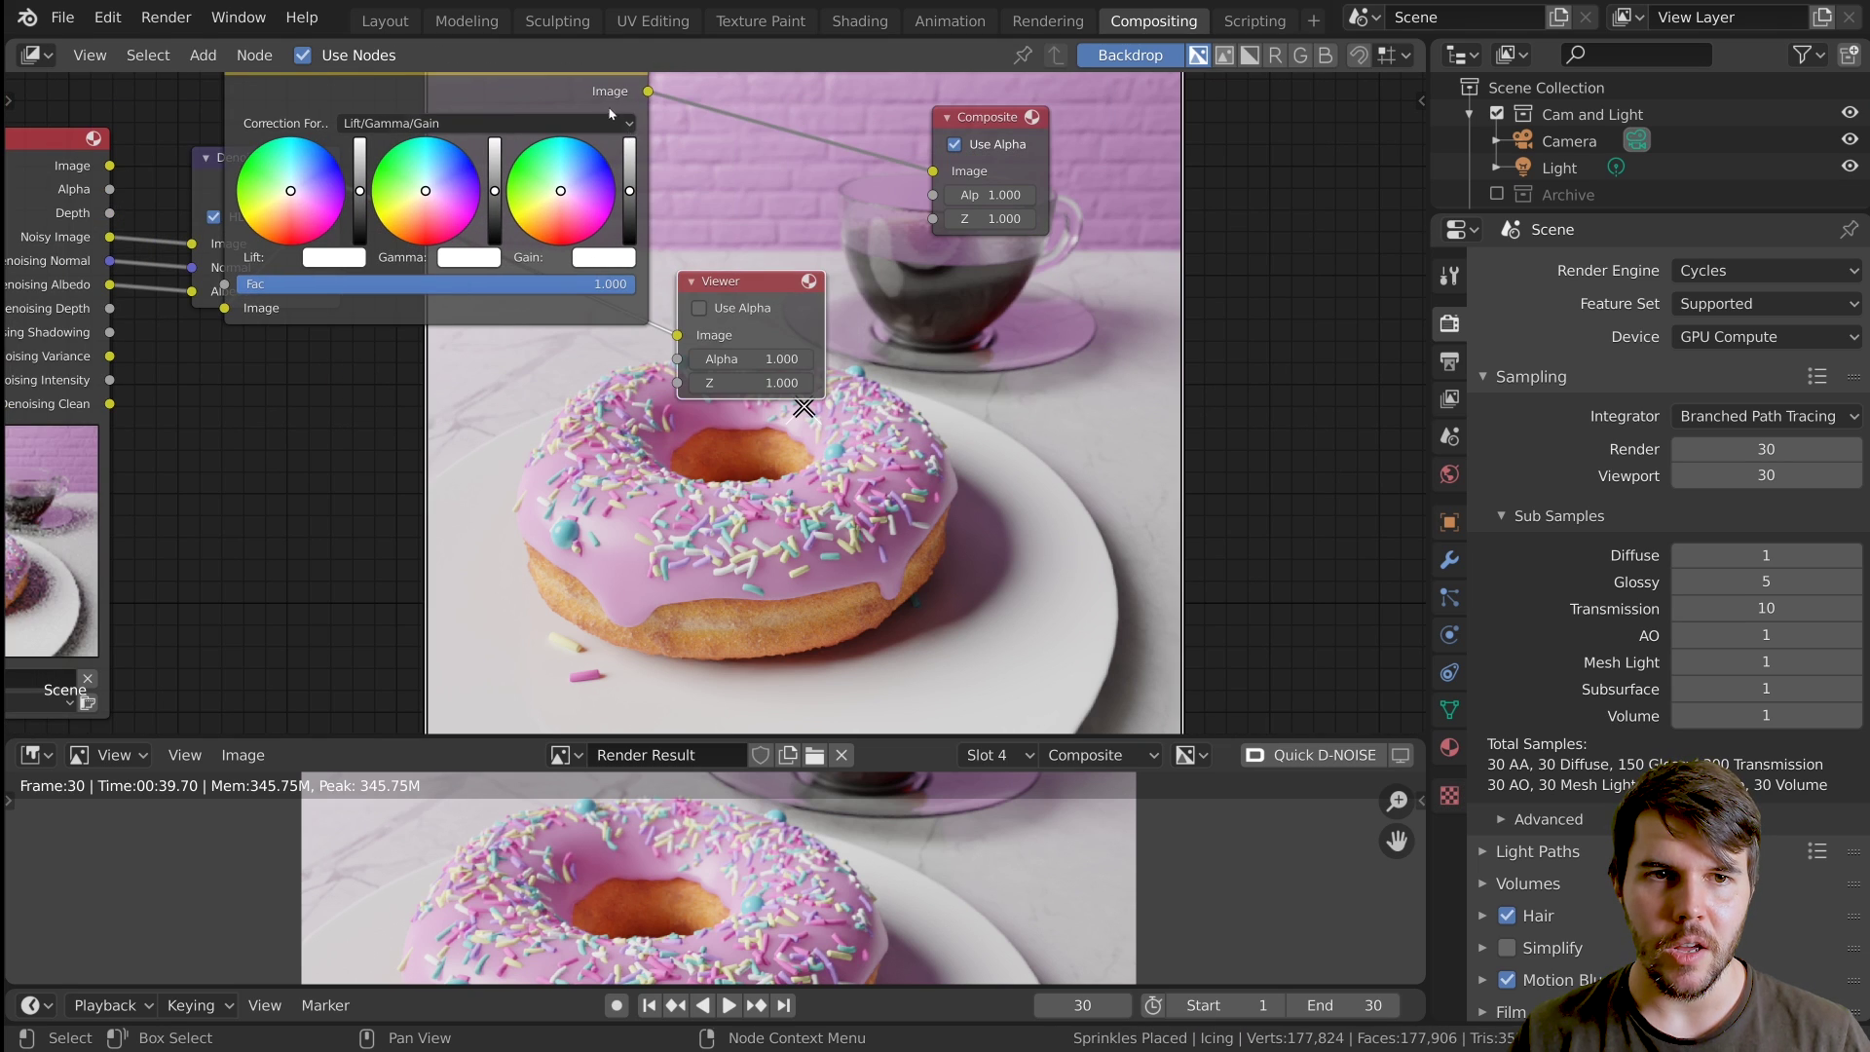
{"action": "left_click", "coordinate": [578, 95], "text": "shift"}
{"action": "key", "text": "g"}
{"action": "left_click", "coordinate": [826, 229]}
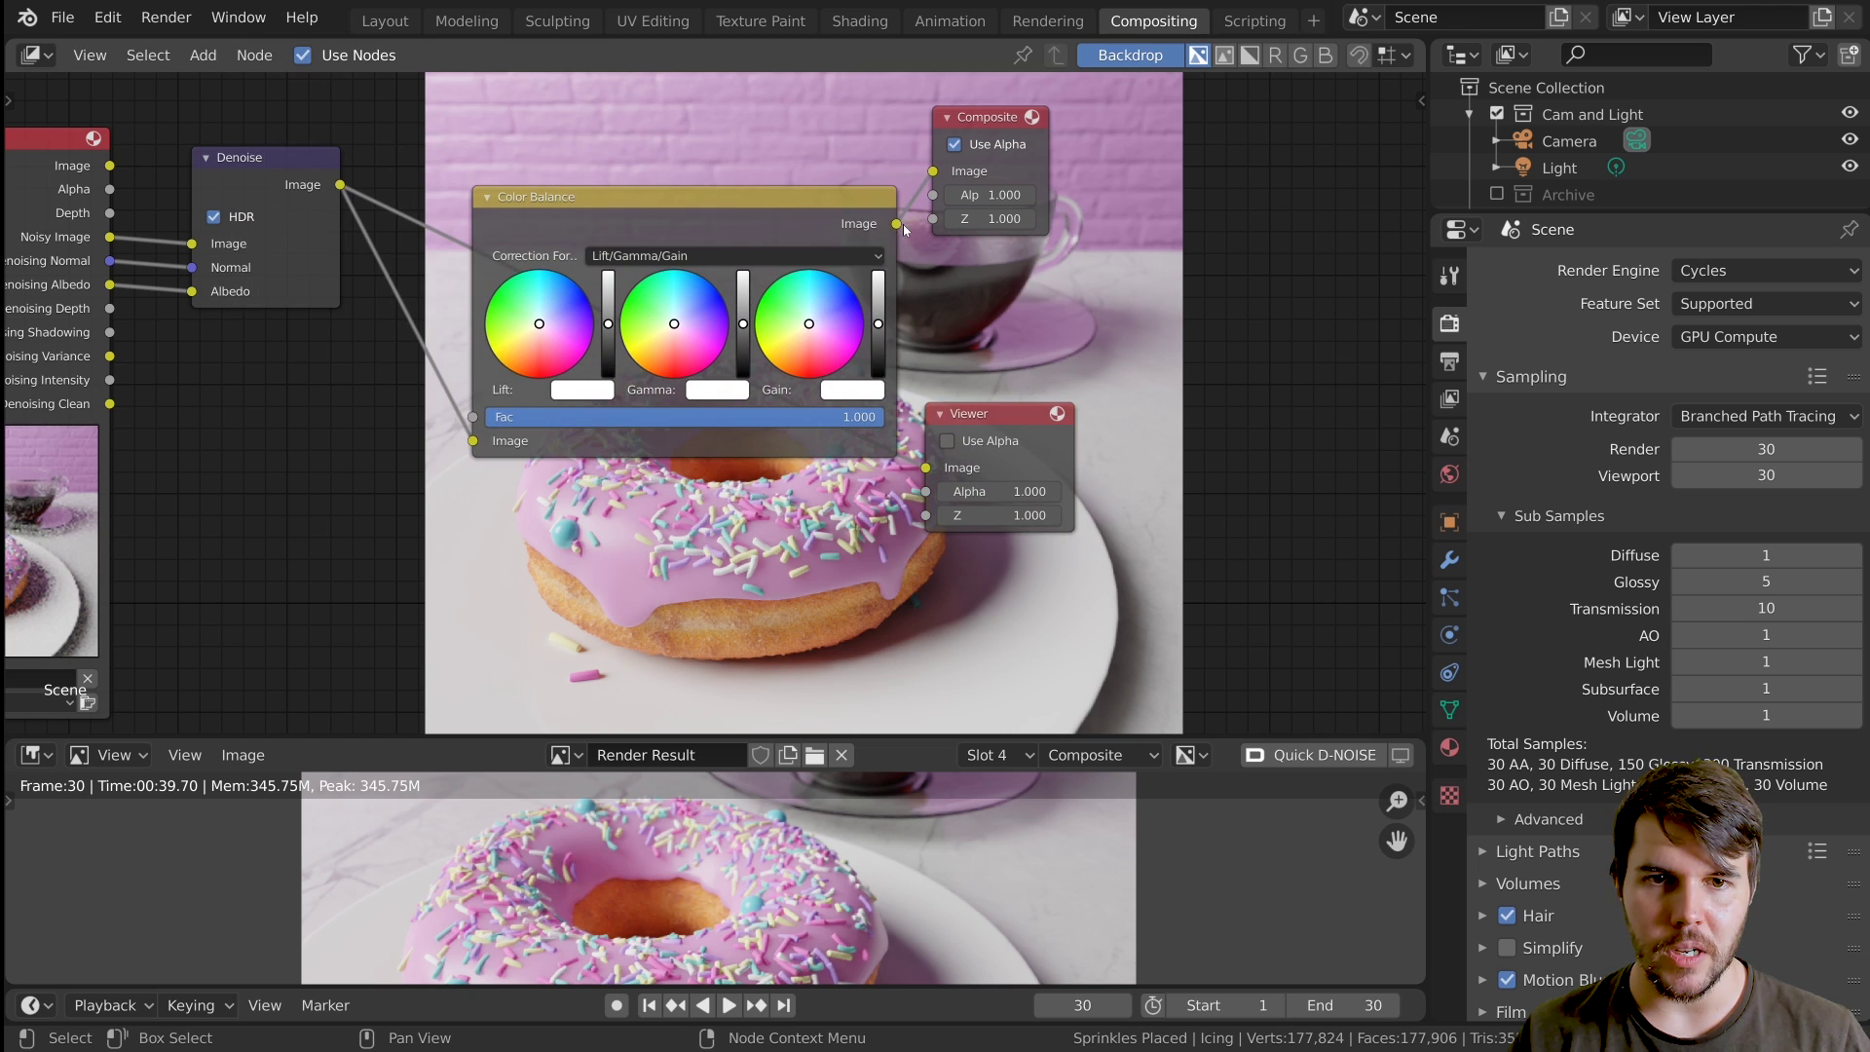
{"action": "scroll", "coordinate": [684, 278], "scroll_direction": "up", "scroll_amount": 1}
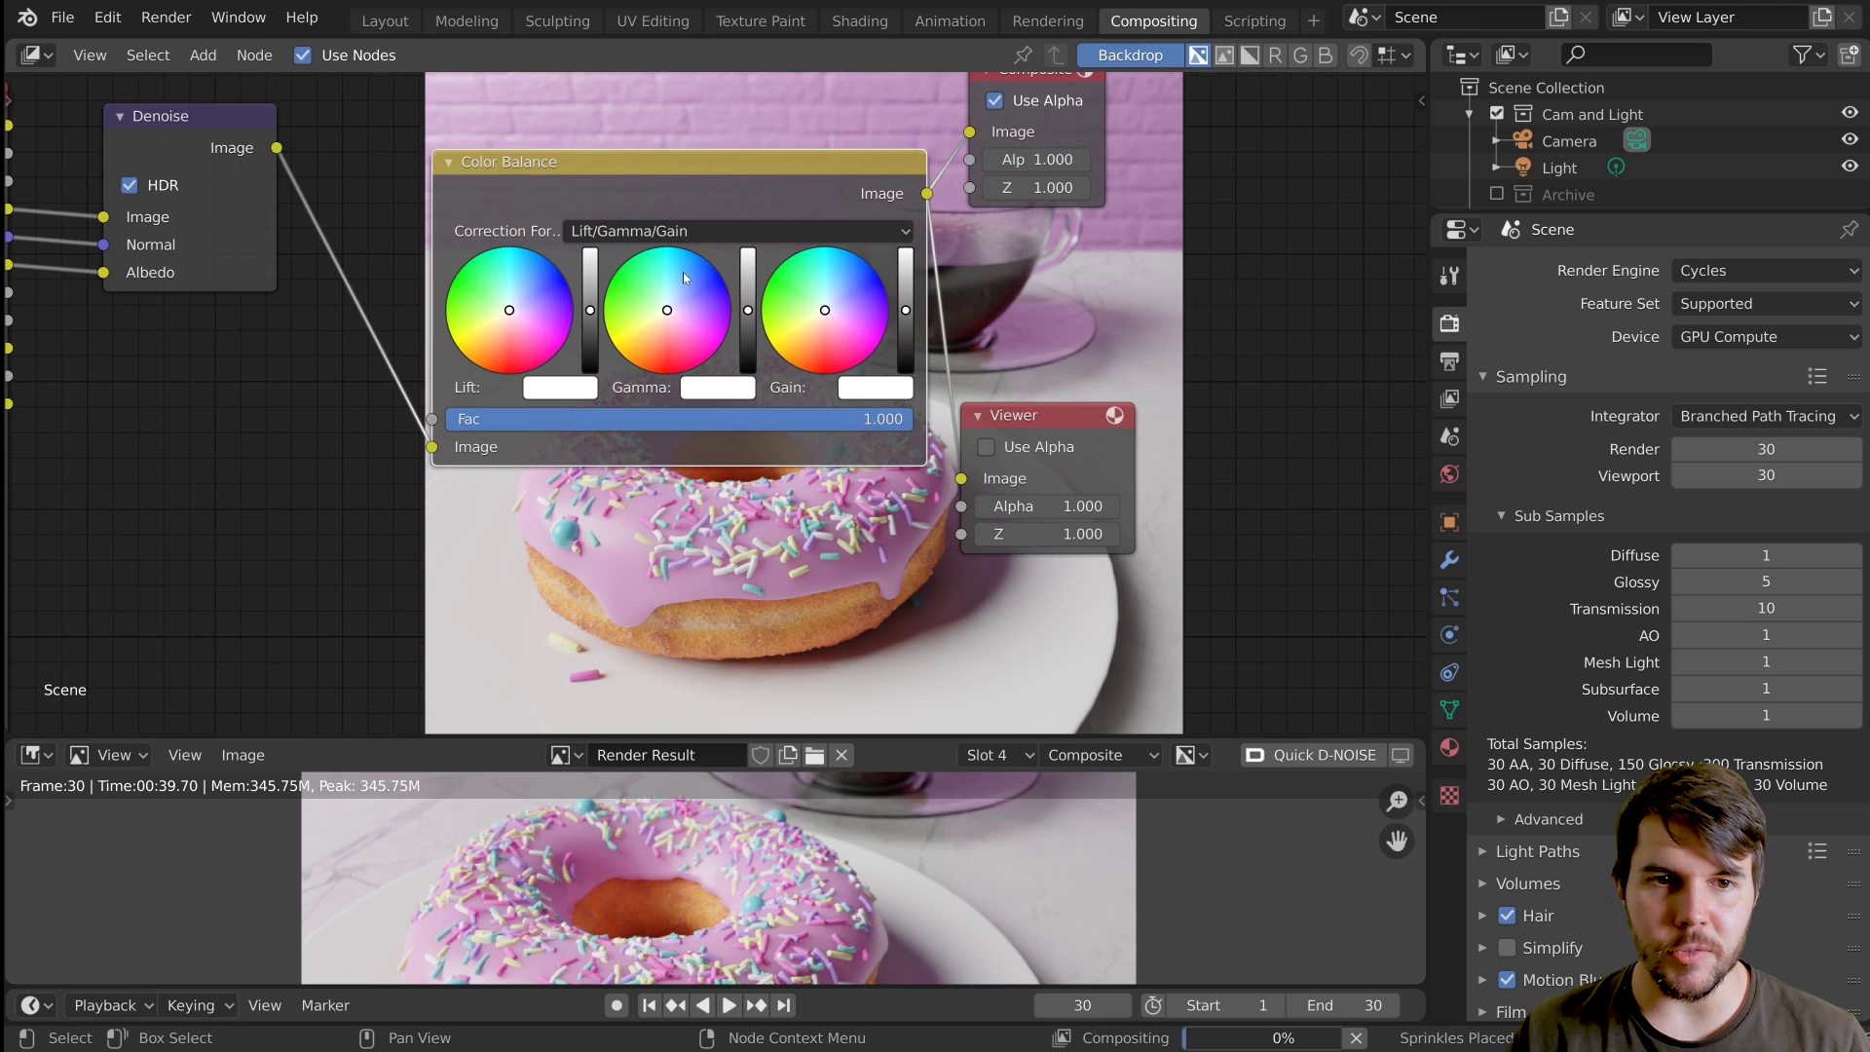
{"action": "left_click", "coordinate": [672, 230]}
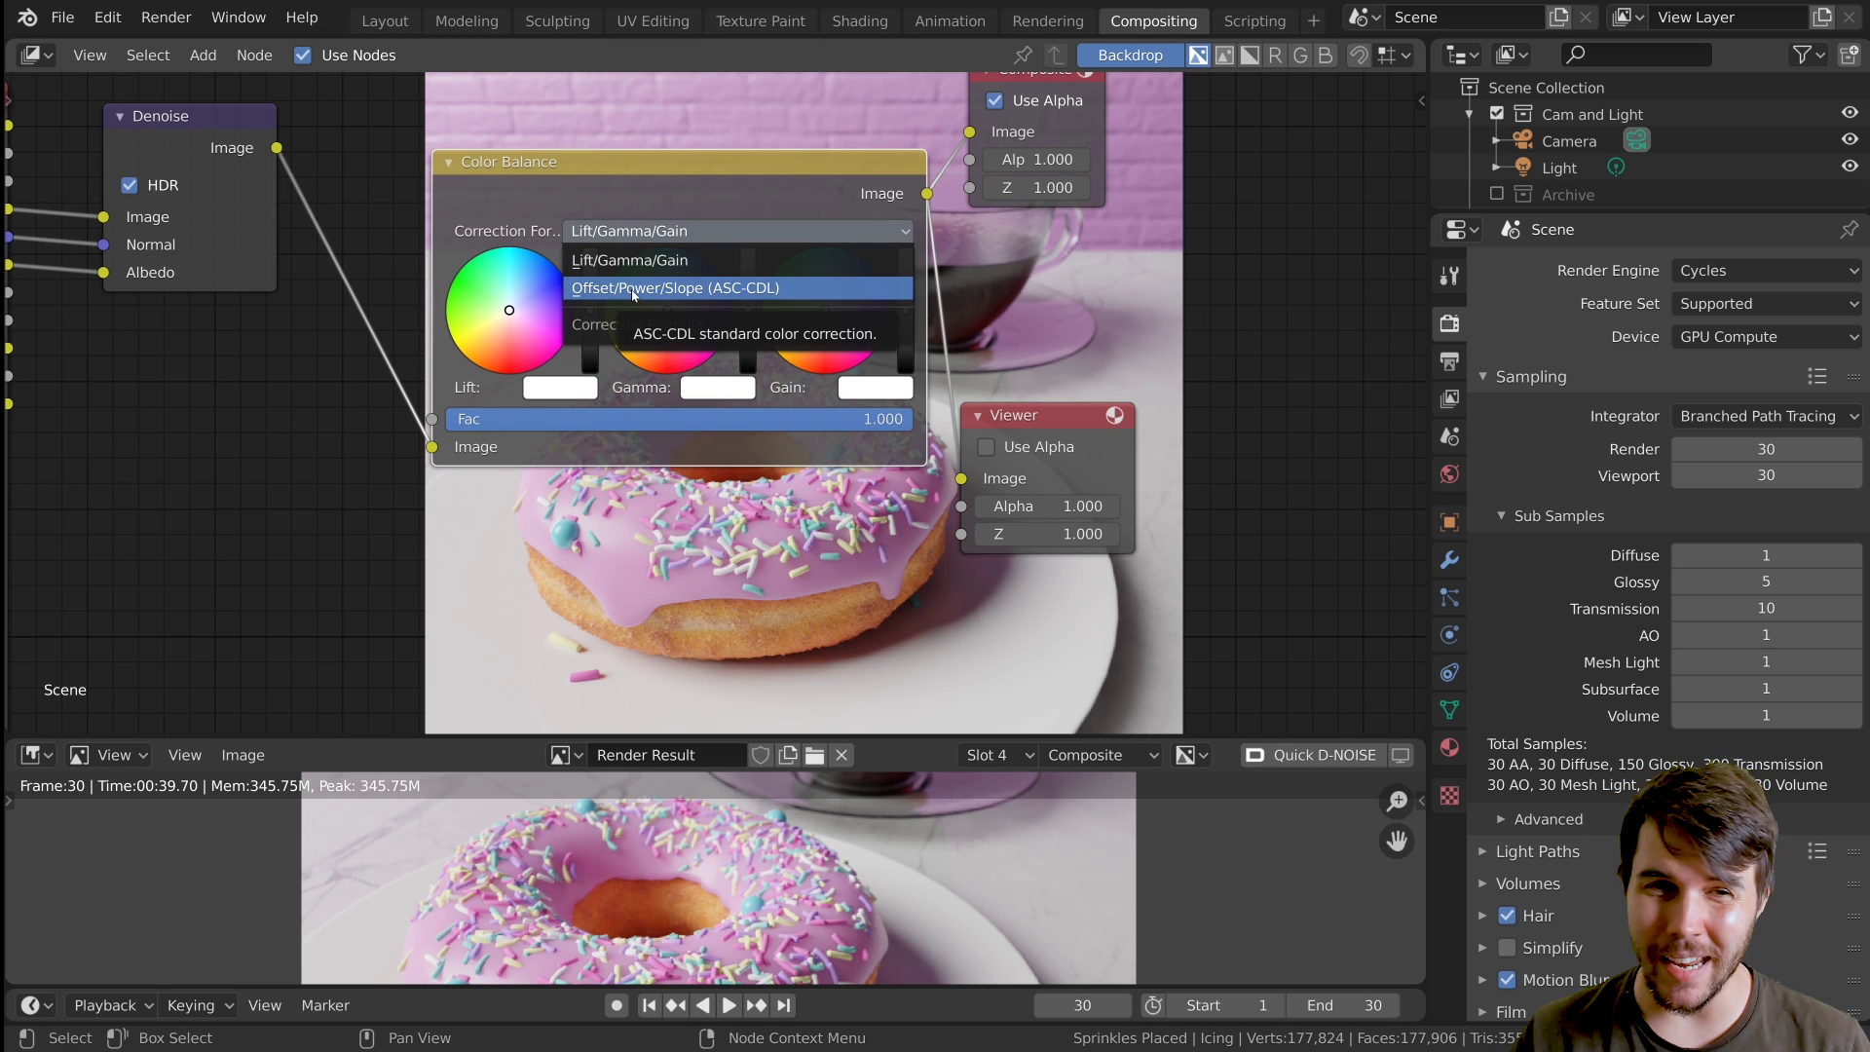
- Switch Color Balance to Offset/Power/Slope and lower the Slope brightness slightly
{"action": "left_click", "coordinate": [635, 290]}
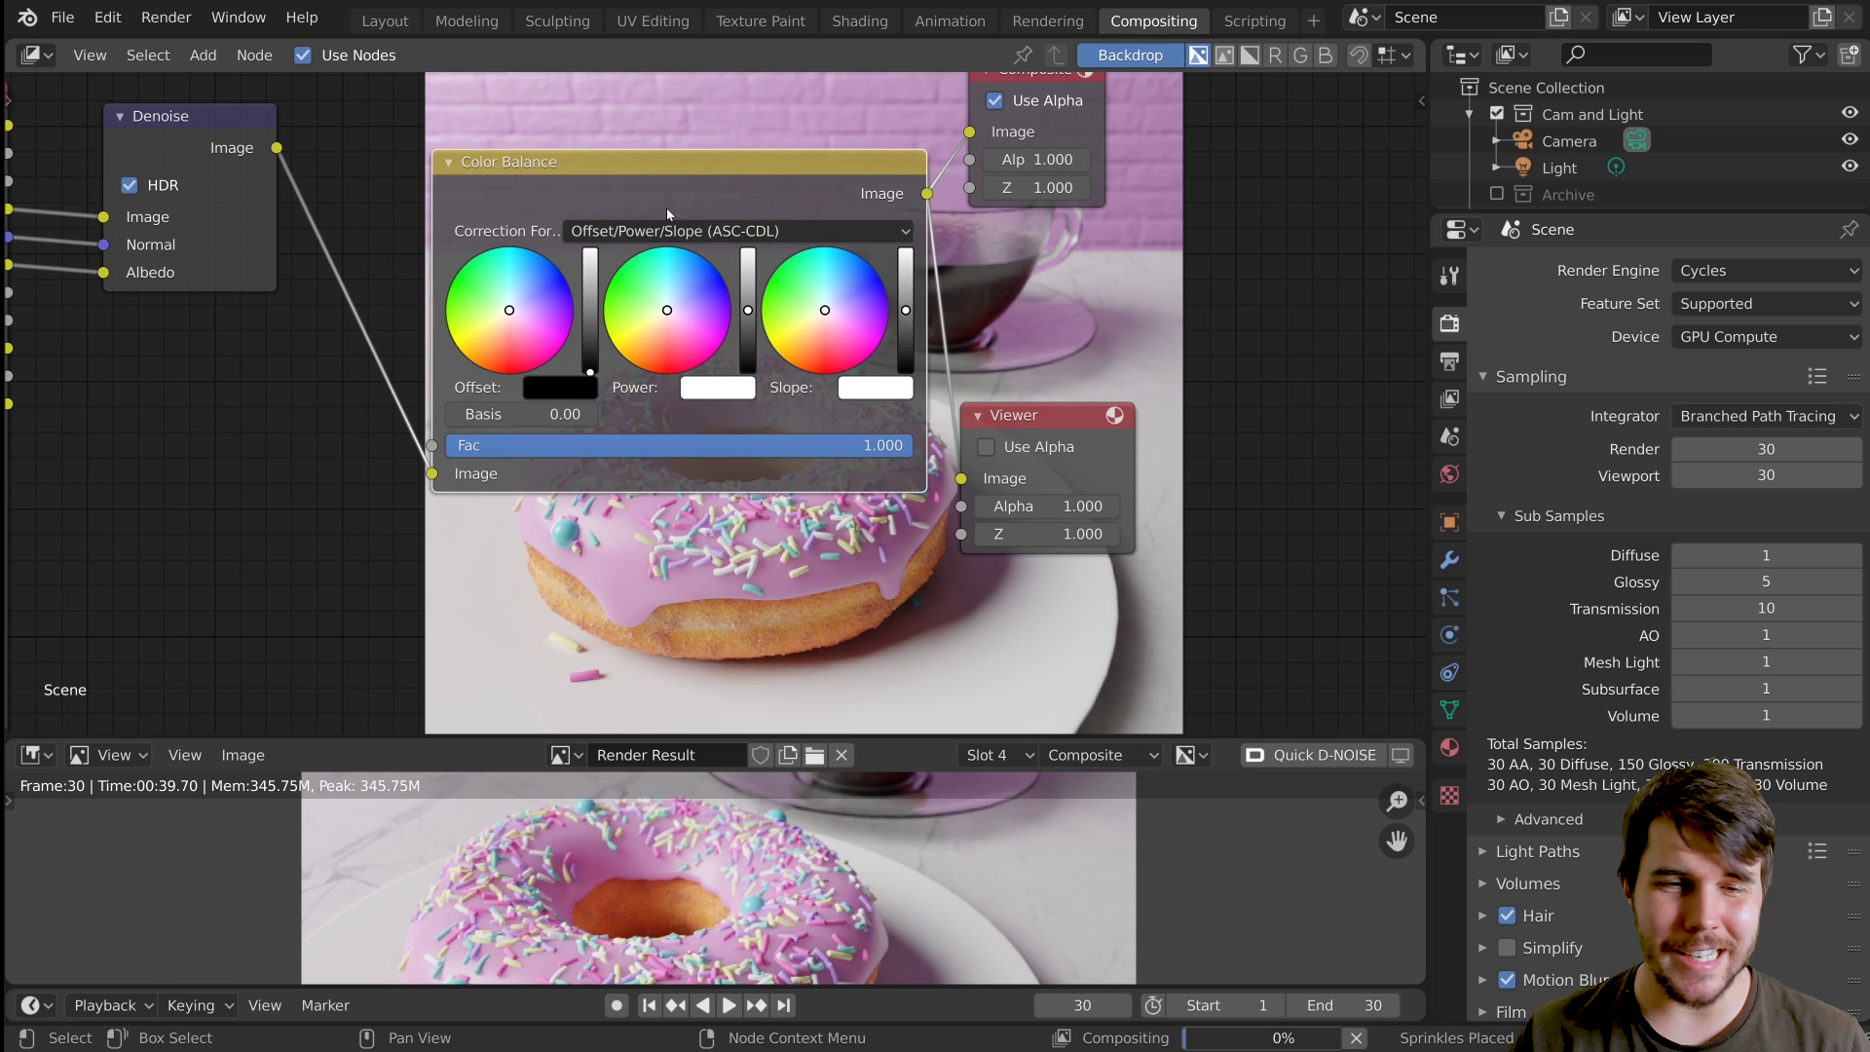
{"action": "left_click_drag", "start_coordinate": [619, 153], "coordinate": [568, 108]}
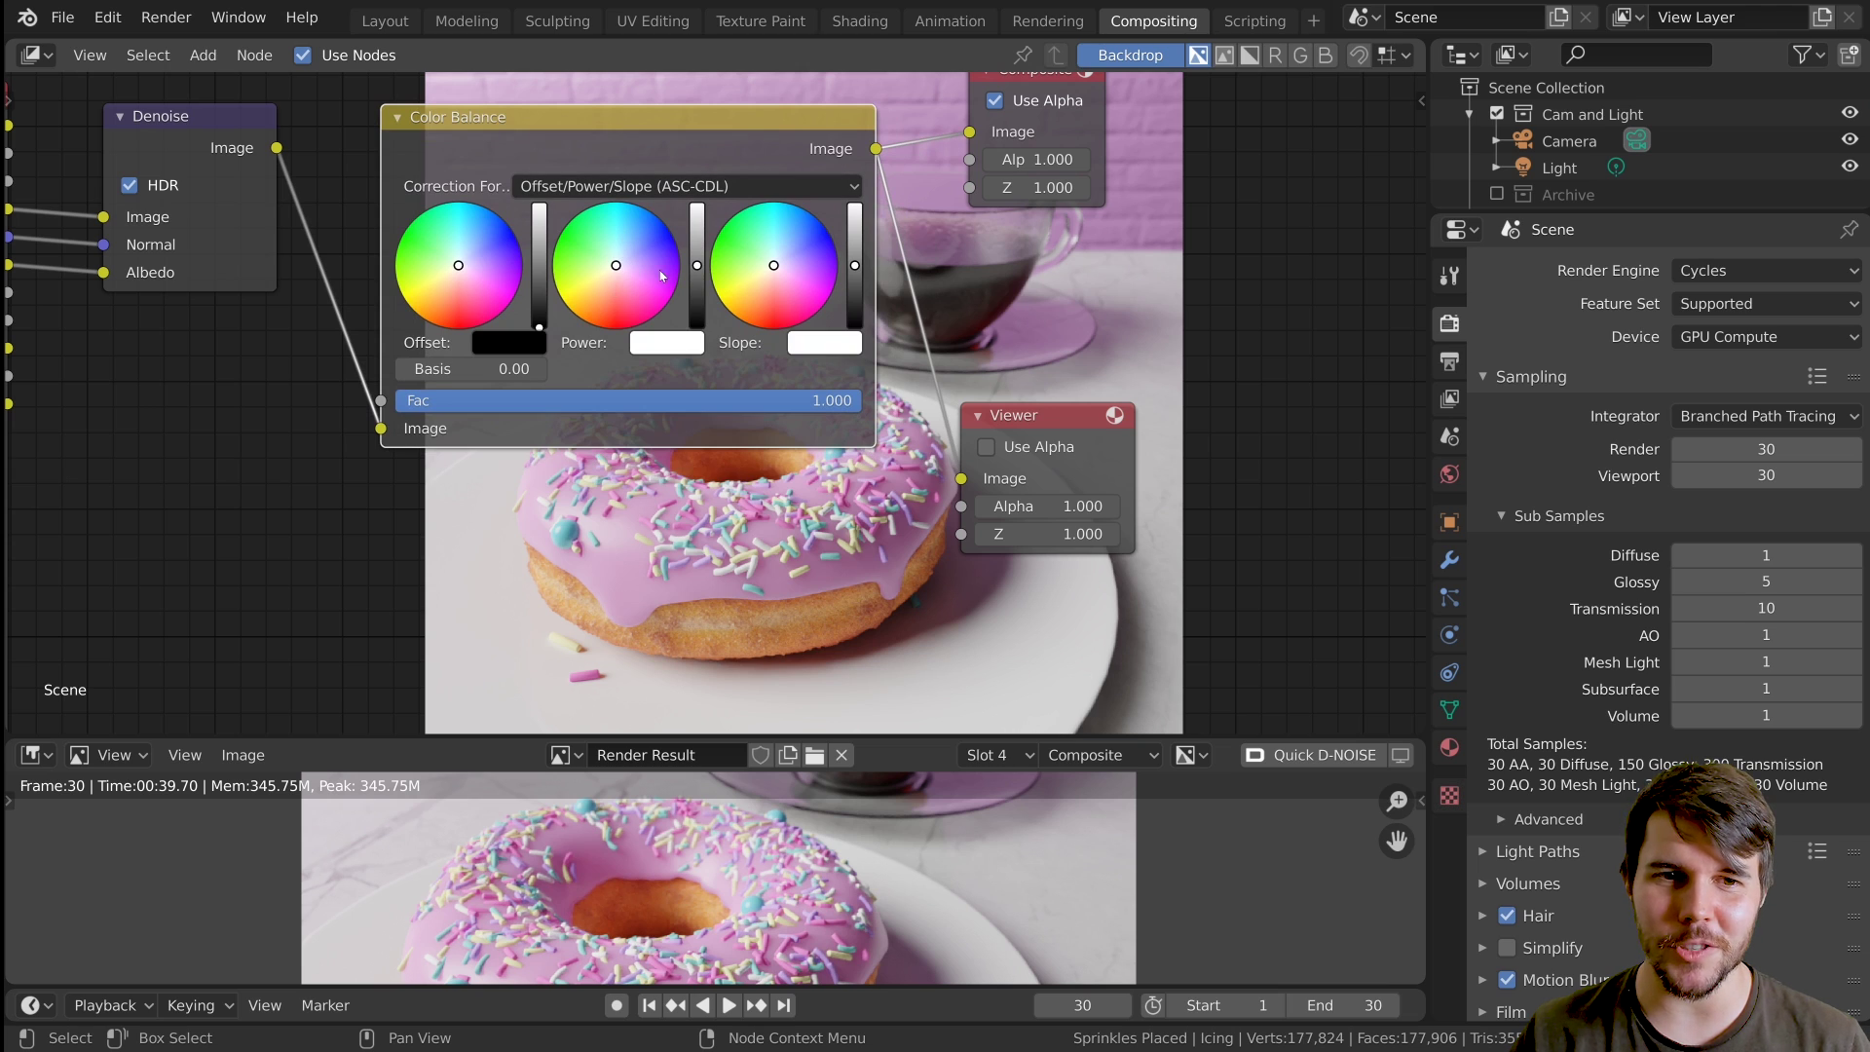
{"action": "middle_click_drag", "start_coordinate": [731, 261], "coordinate": [648, 280]}
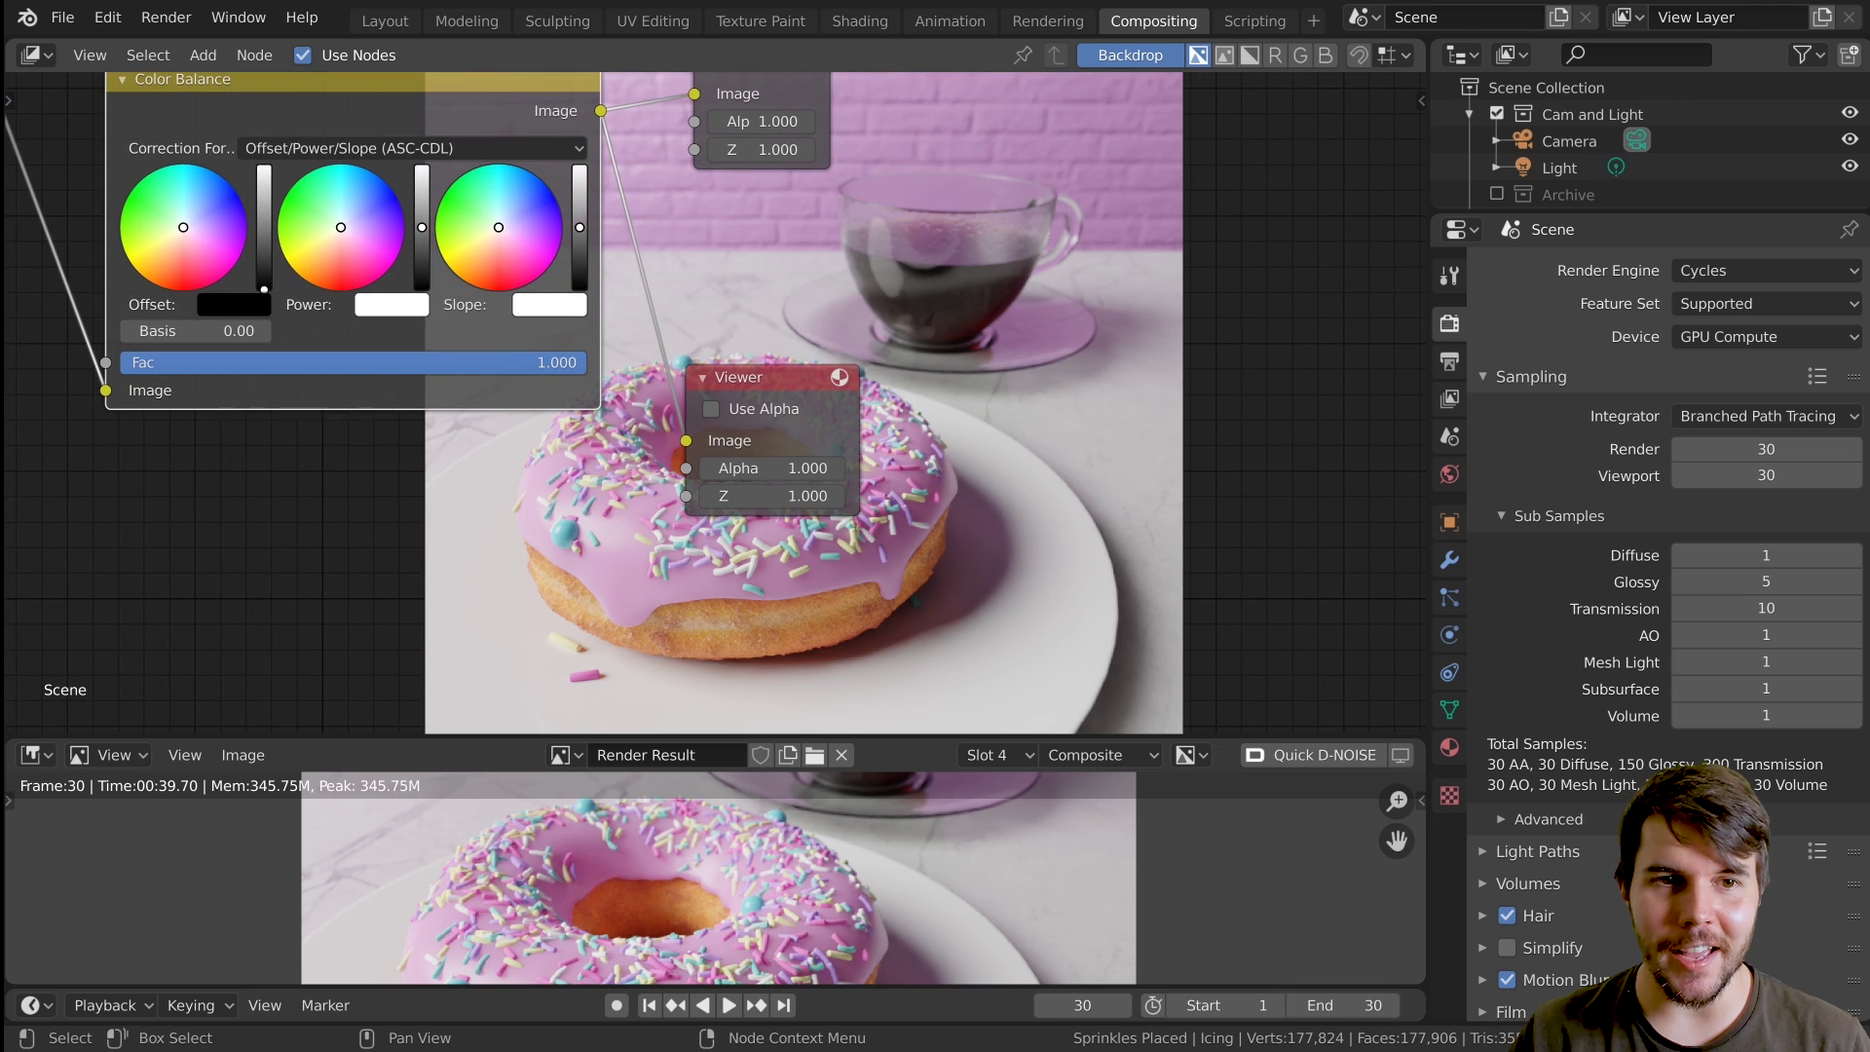
{"action": "middle_click_drag", "start_coordinate": [1161, 464], "coordinate": [804, 364]}
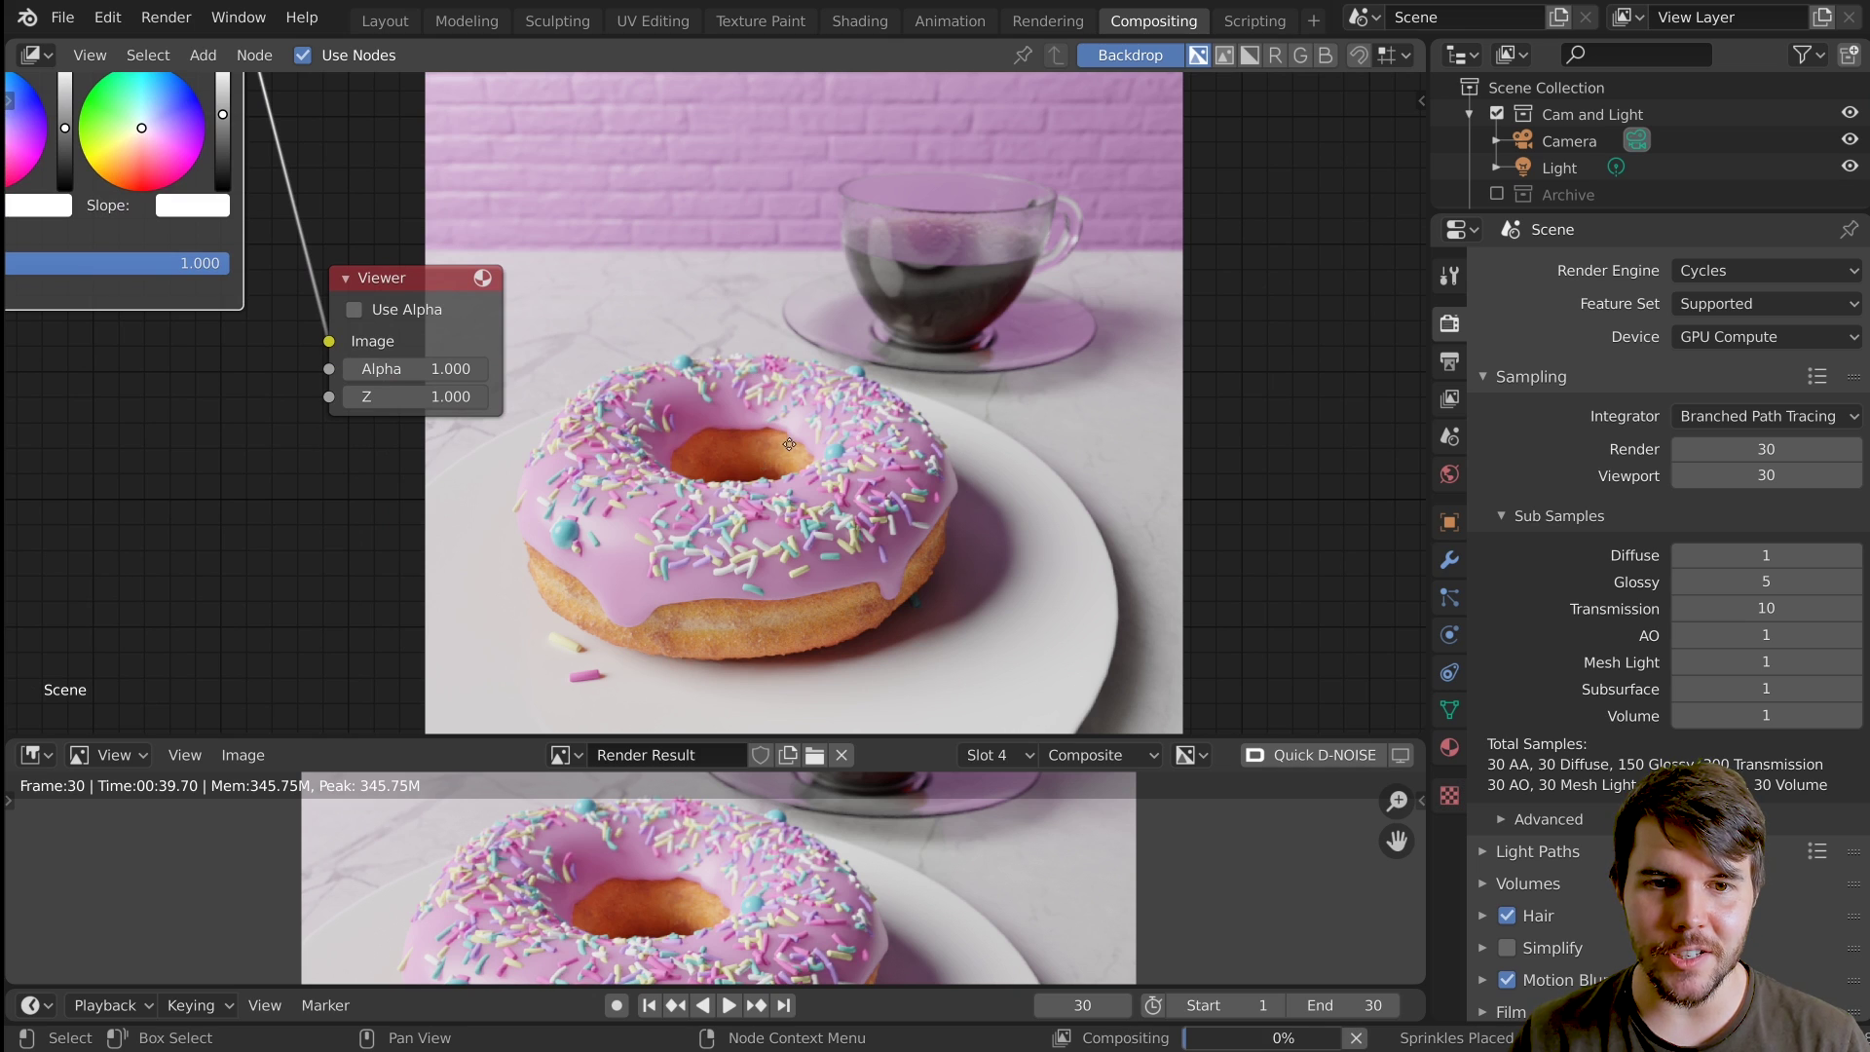
{"action": "middle_click_drag", "start_coordinate": [789, 444], "coordinate": [802, 463]}
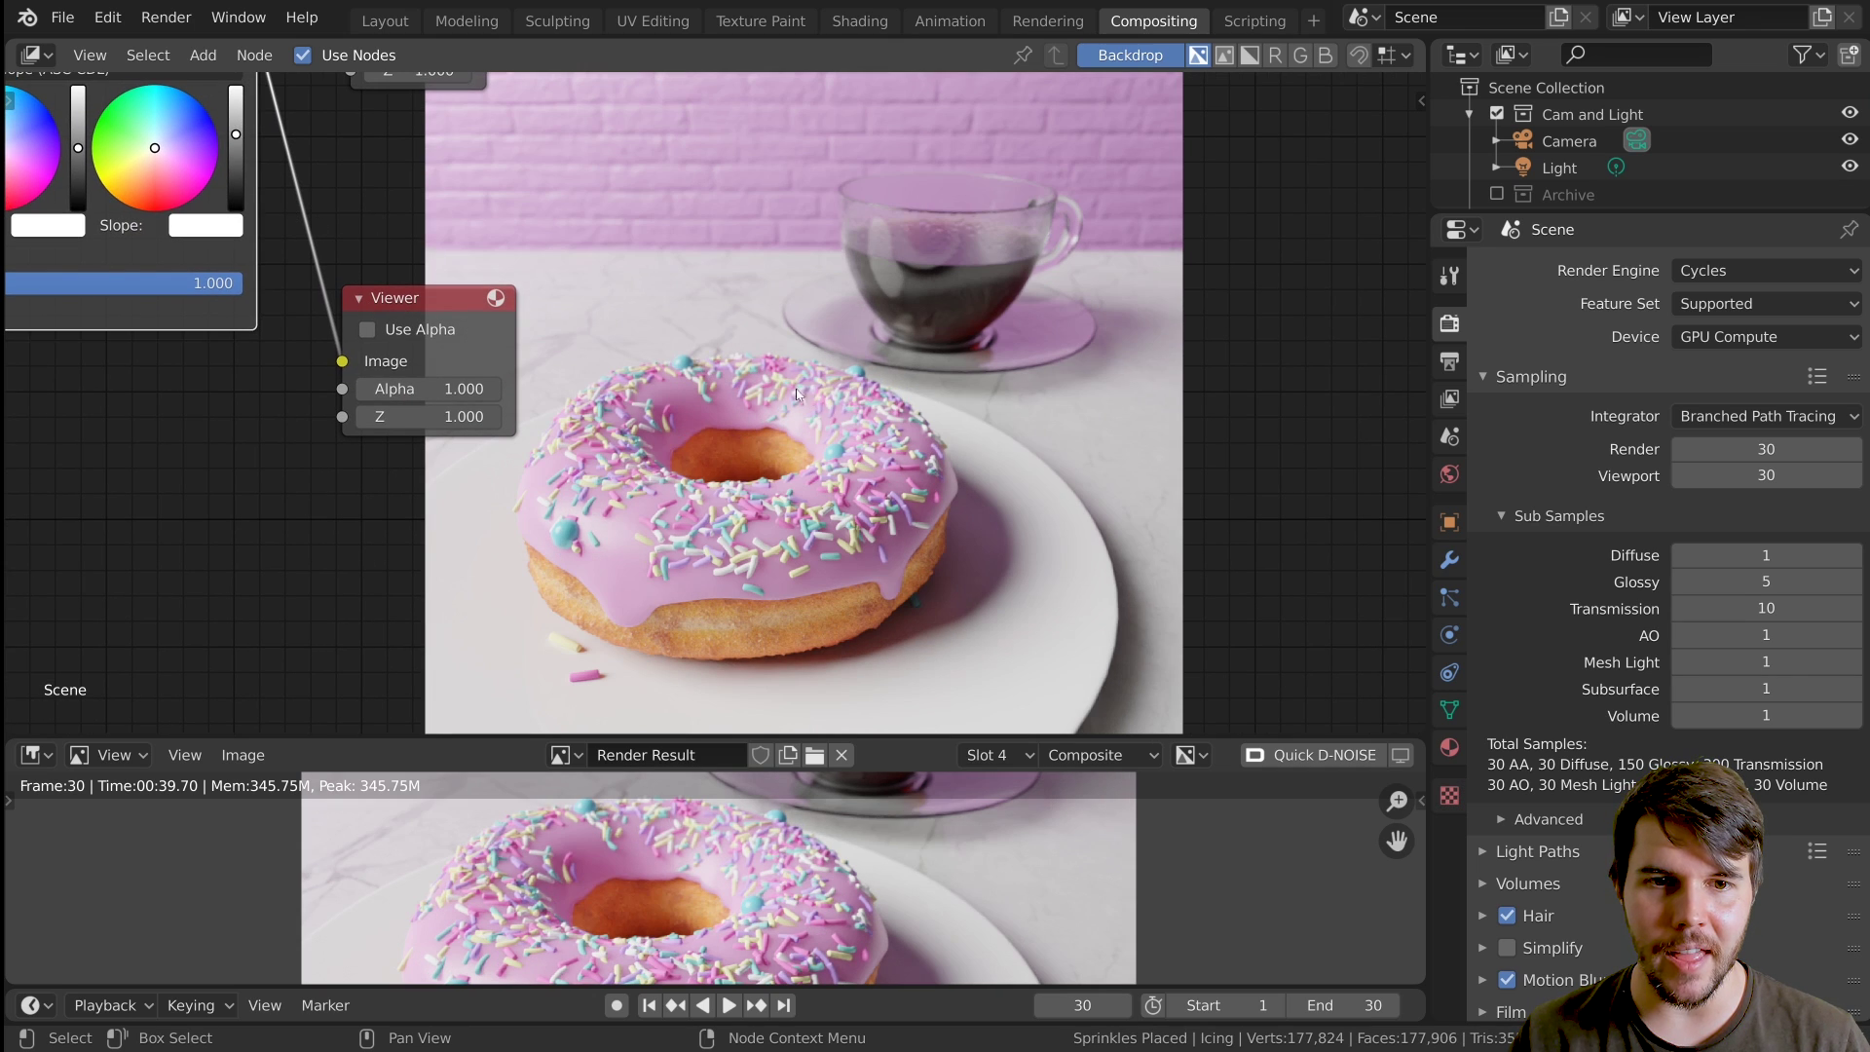
{"action": "middle_click_drag", "start_coordinate": [658, 337], "coordinate": [724, 378]}
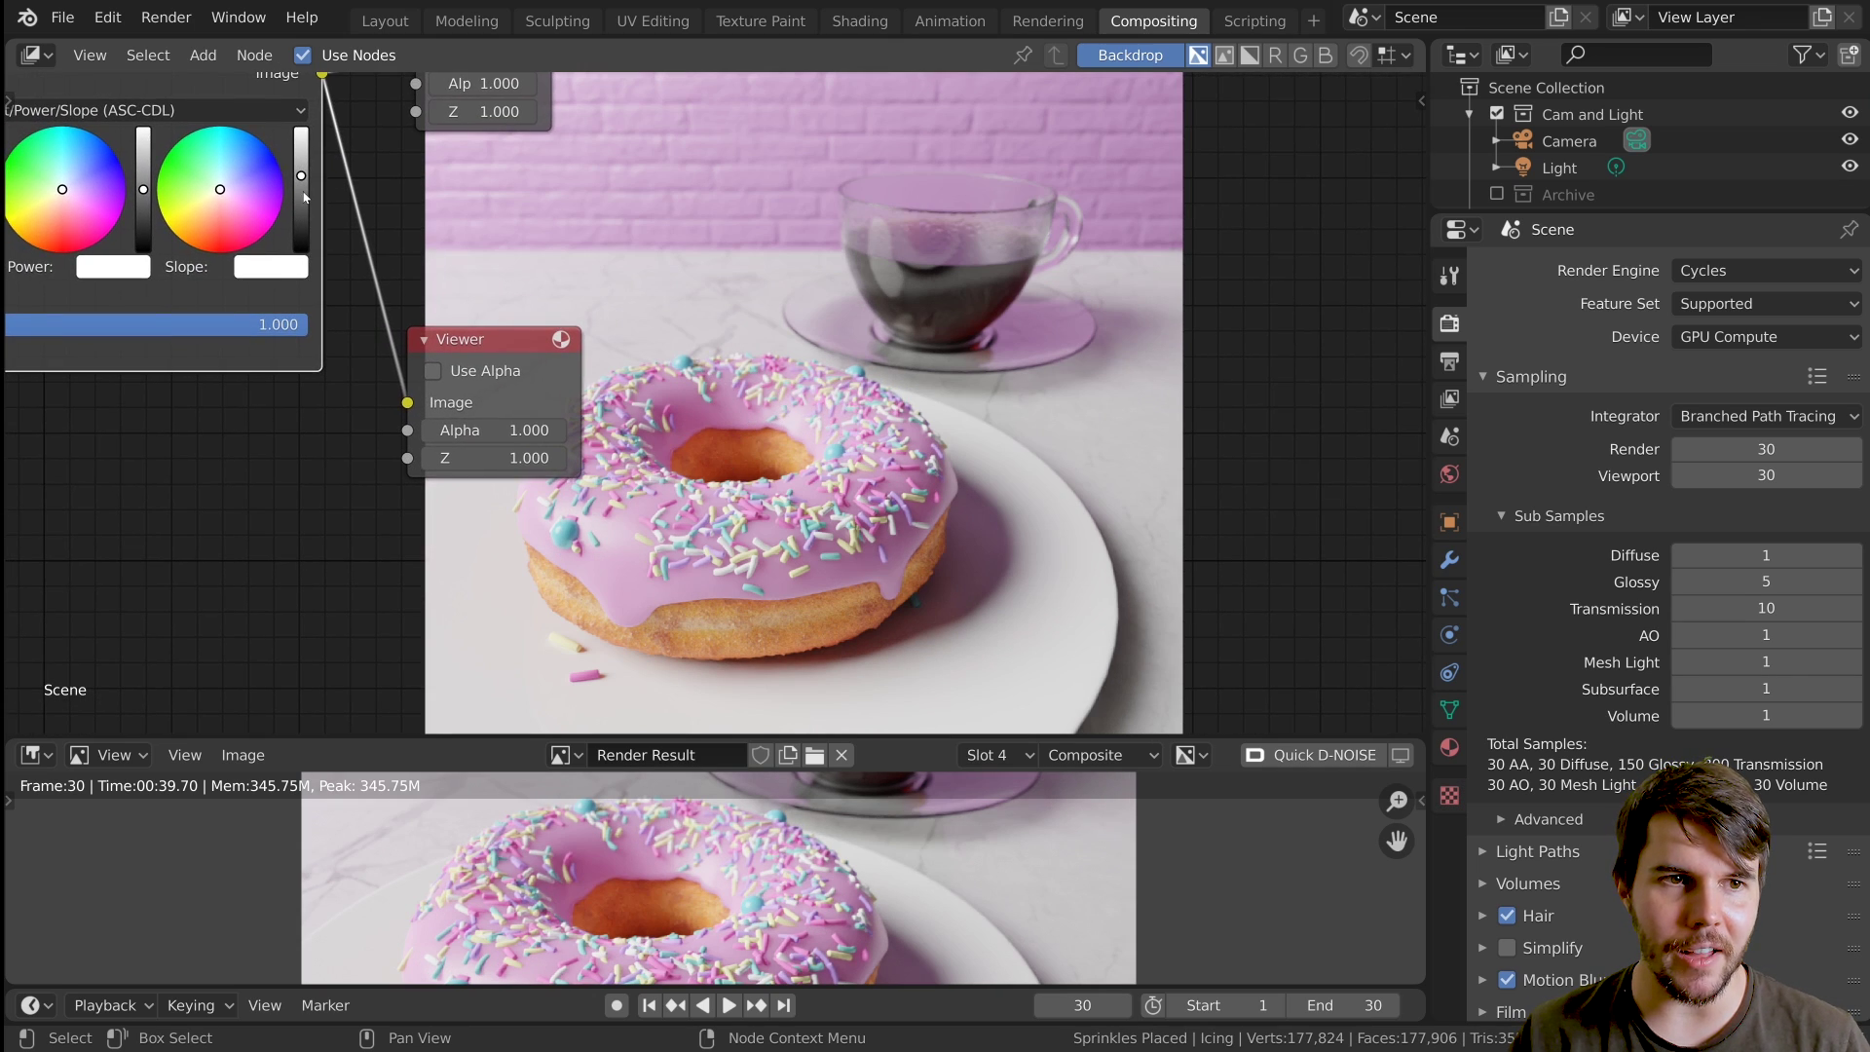
{"action": "left_click_drag", "start_coordinate": [305, 197], "coordinate": [305, 202]}
{"action": "middle_click_drag", "start_coordinate": [430, 204], "coordinate": [354, 231]}
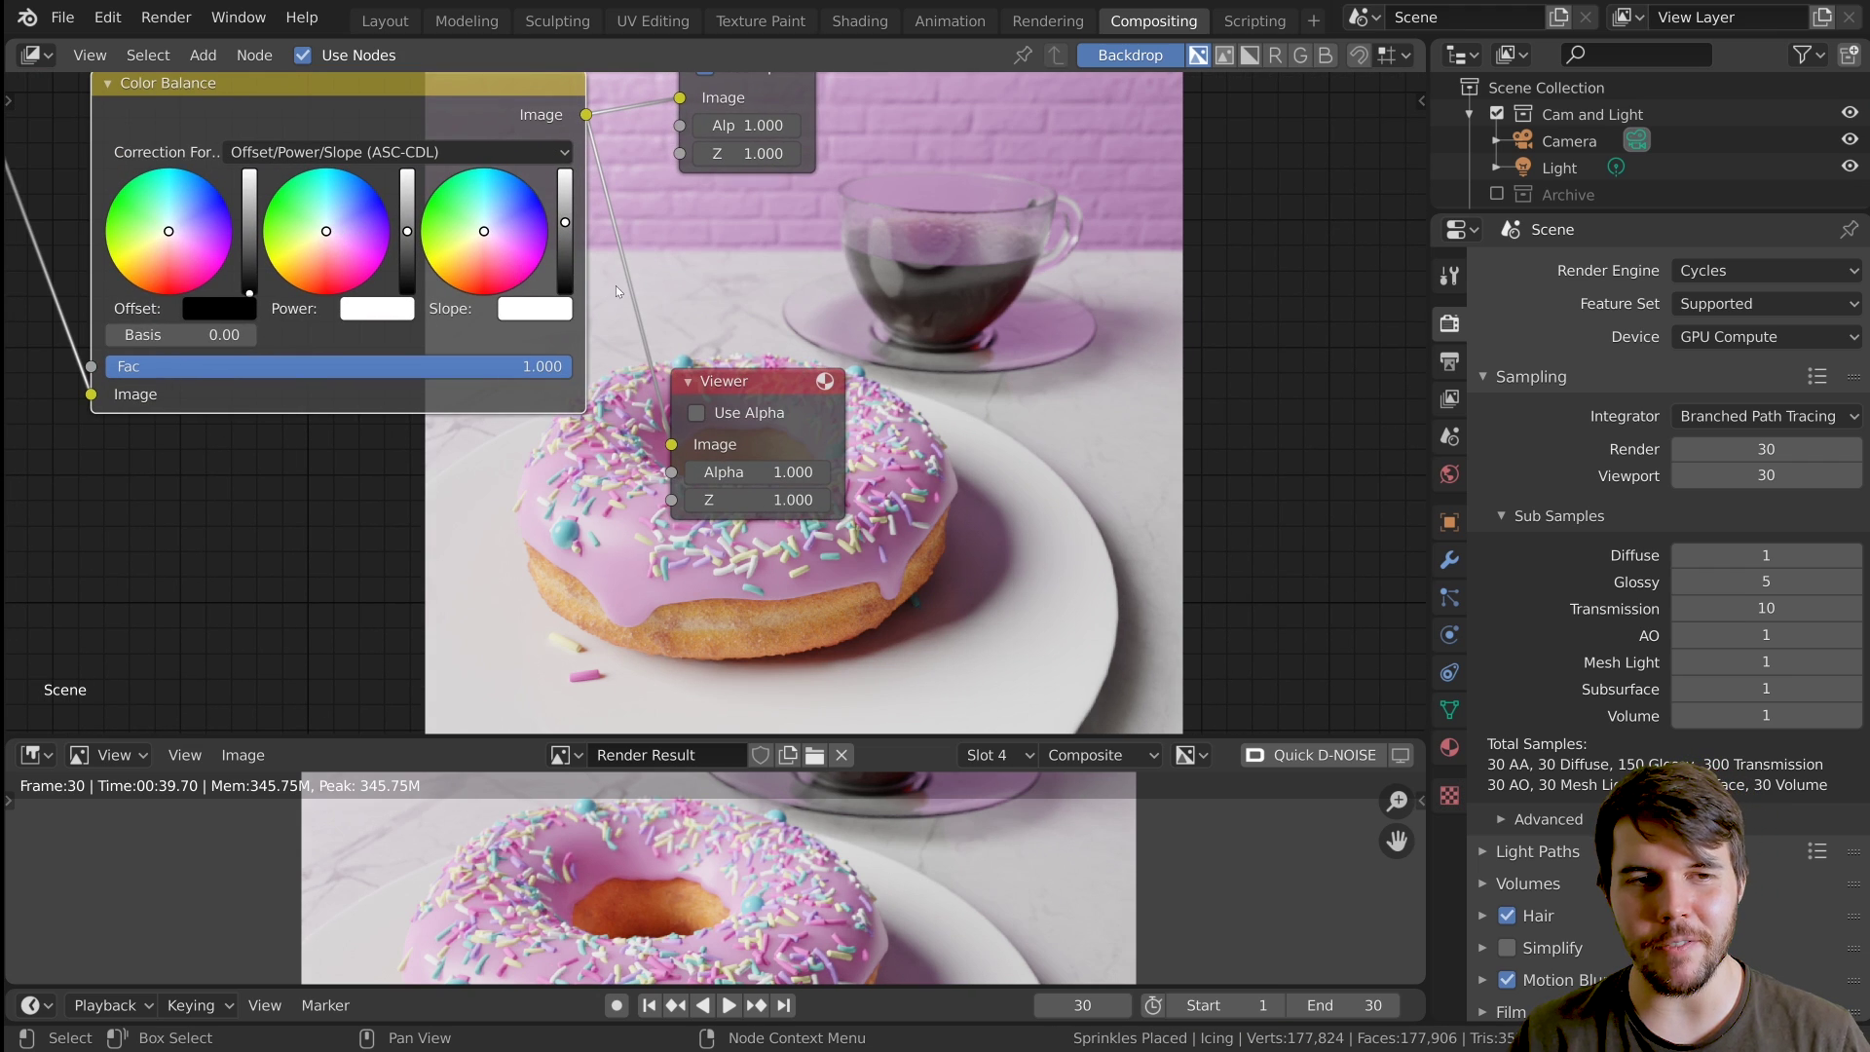
{"action": "middle_click_drag", "start_coordinate": [616, 290], "coordinate": [410, 238]}
{"action": "middle_click_drag", "start_coordinate": [505, 350], "coordinate": [661, 451]}
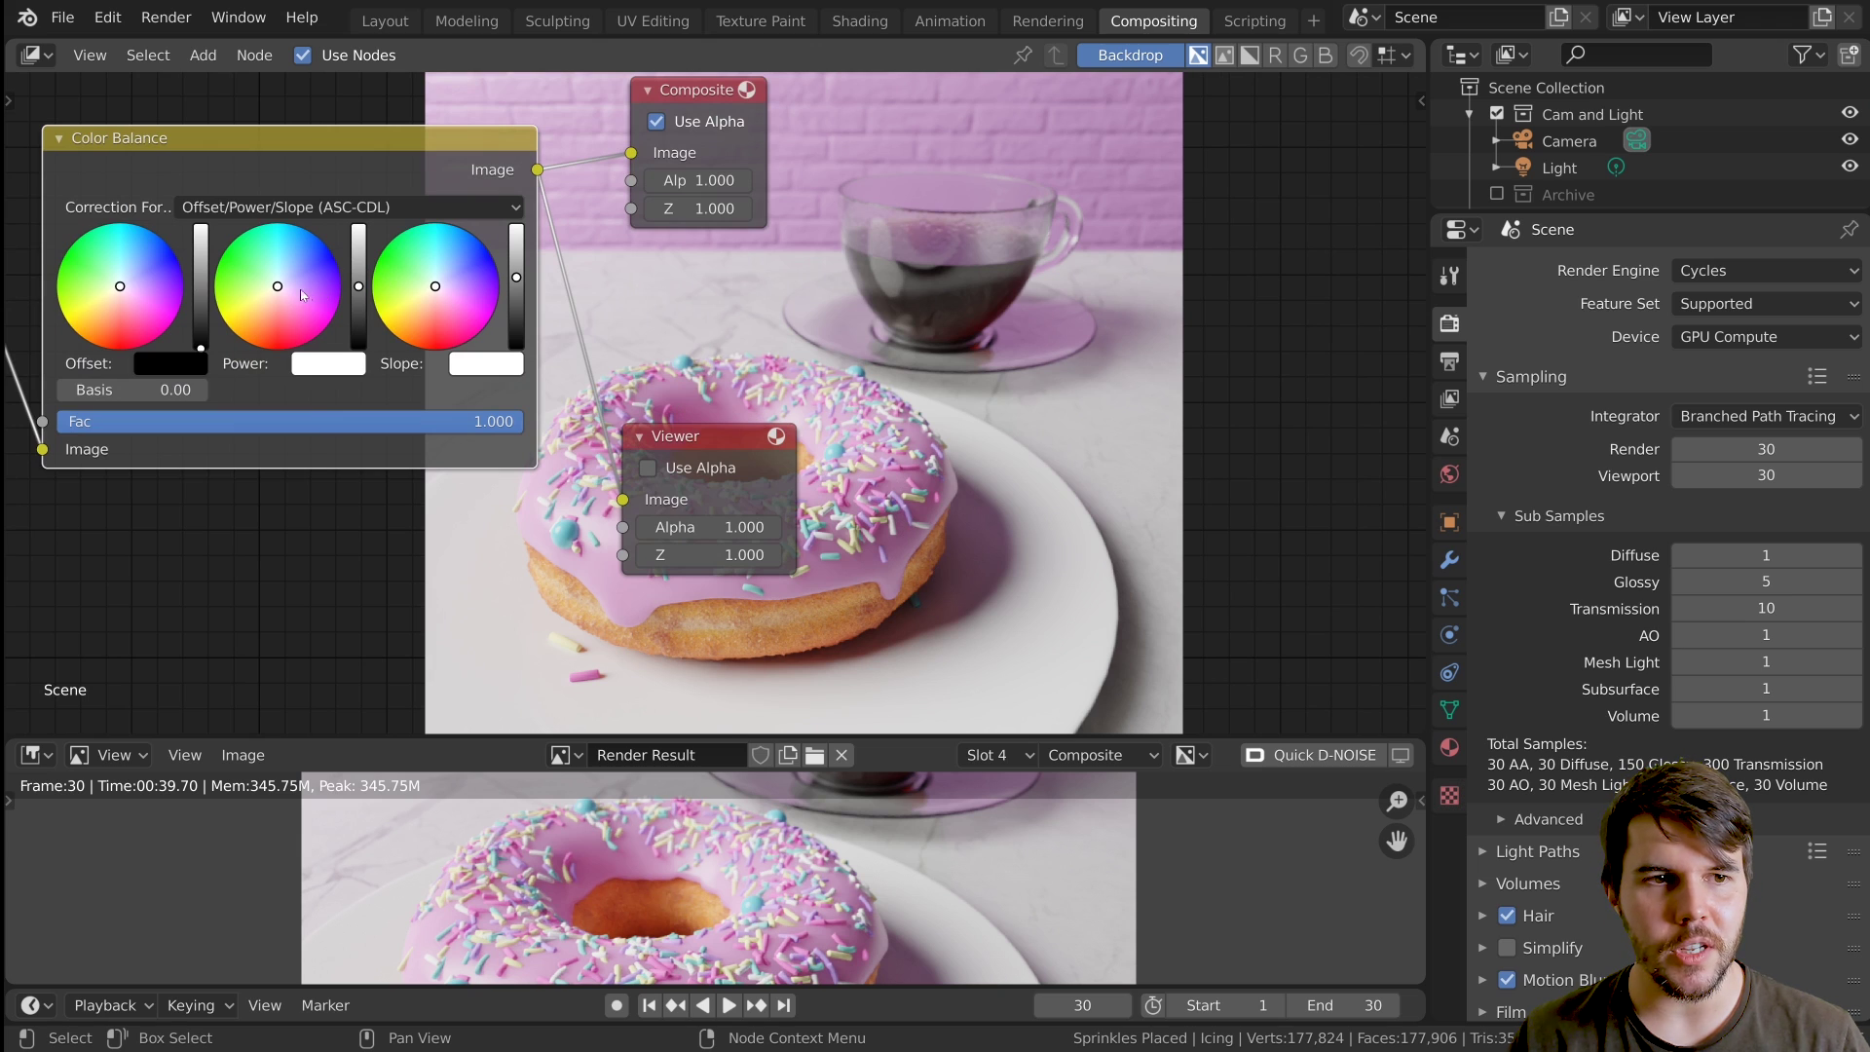
- Tint the Power colour pale green, then reset it to a near-neutral tone
{"action": "left_click", "coordinate": [267, 286]}
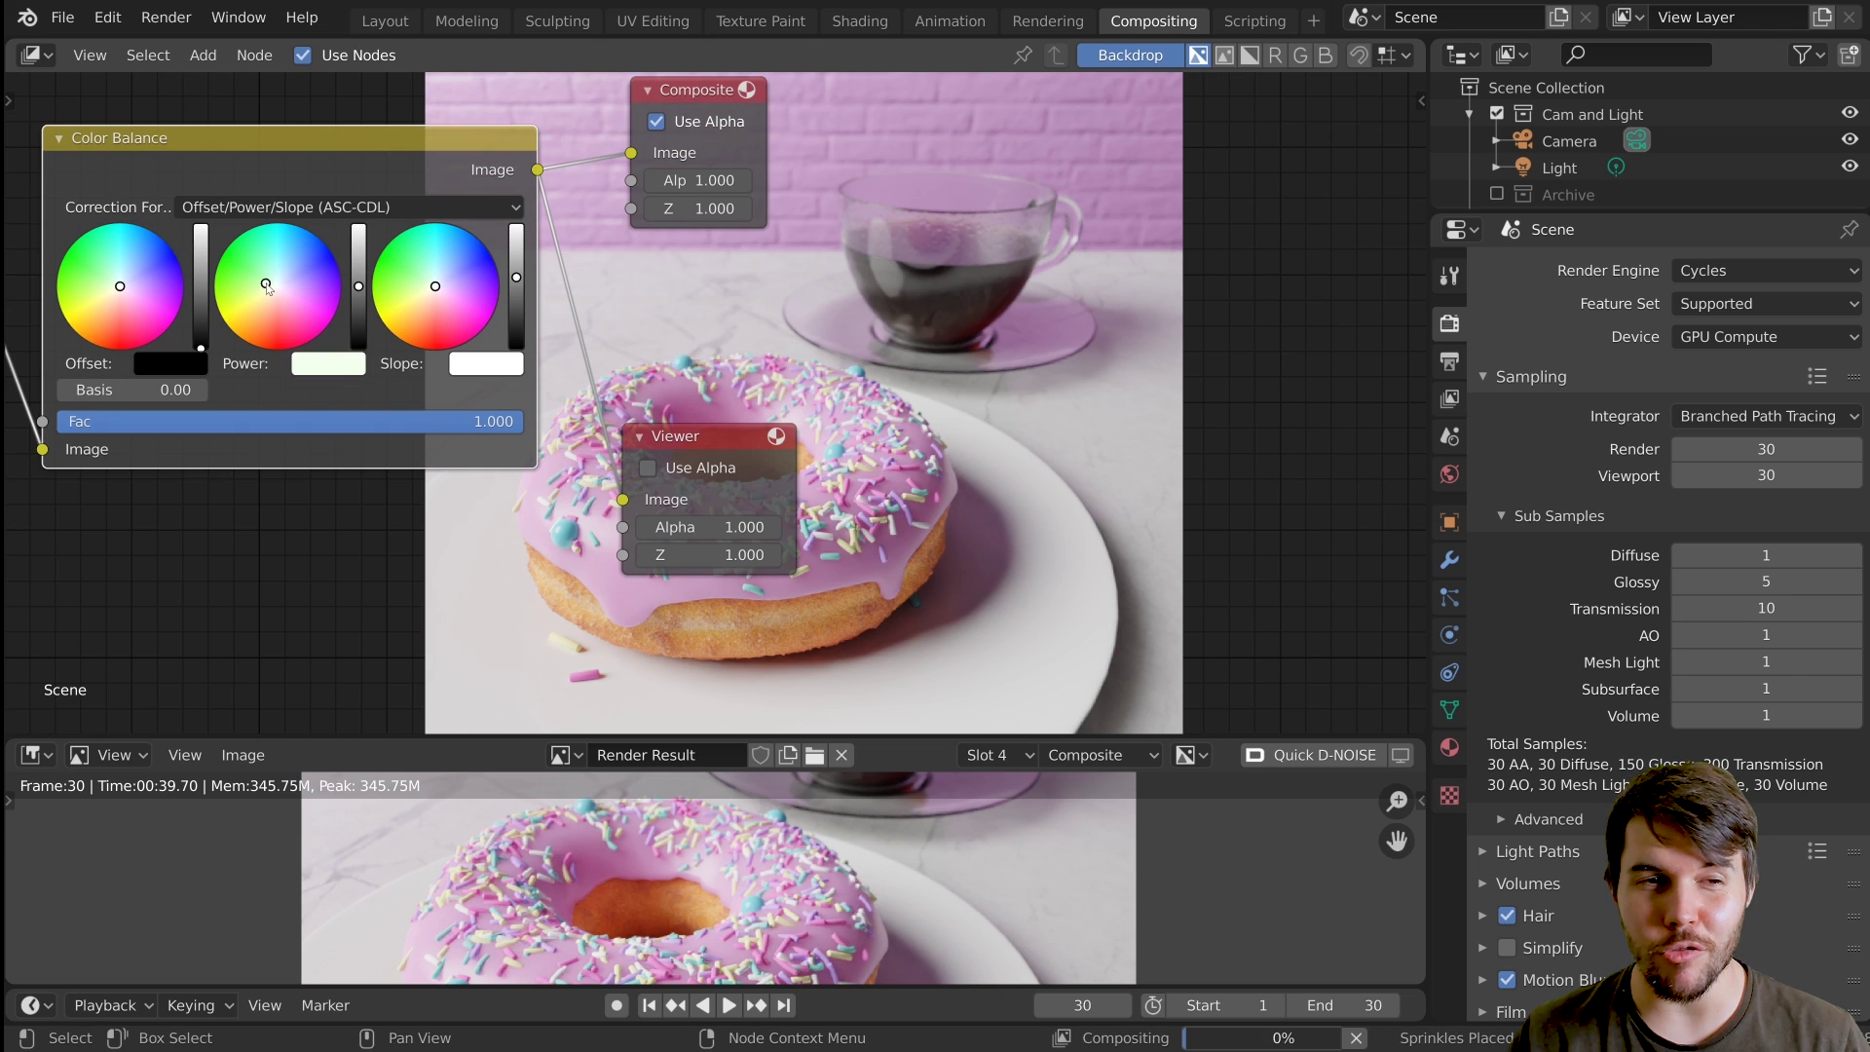
{"action": "middle_click_drag", "start_coordinate": [575, 396], "coordinate": [275, 309]}
{"action": "left_click", "coordinate": [245, 276]}
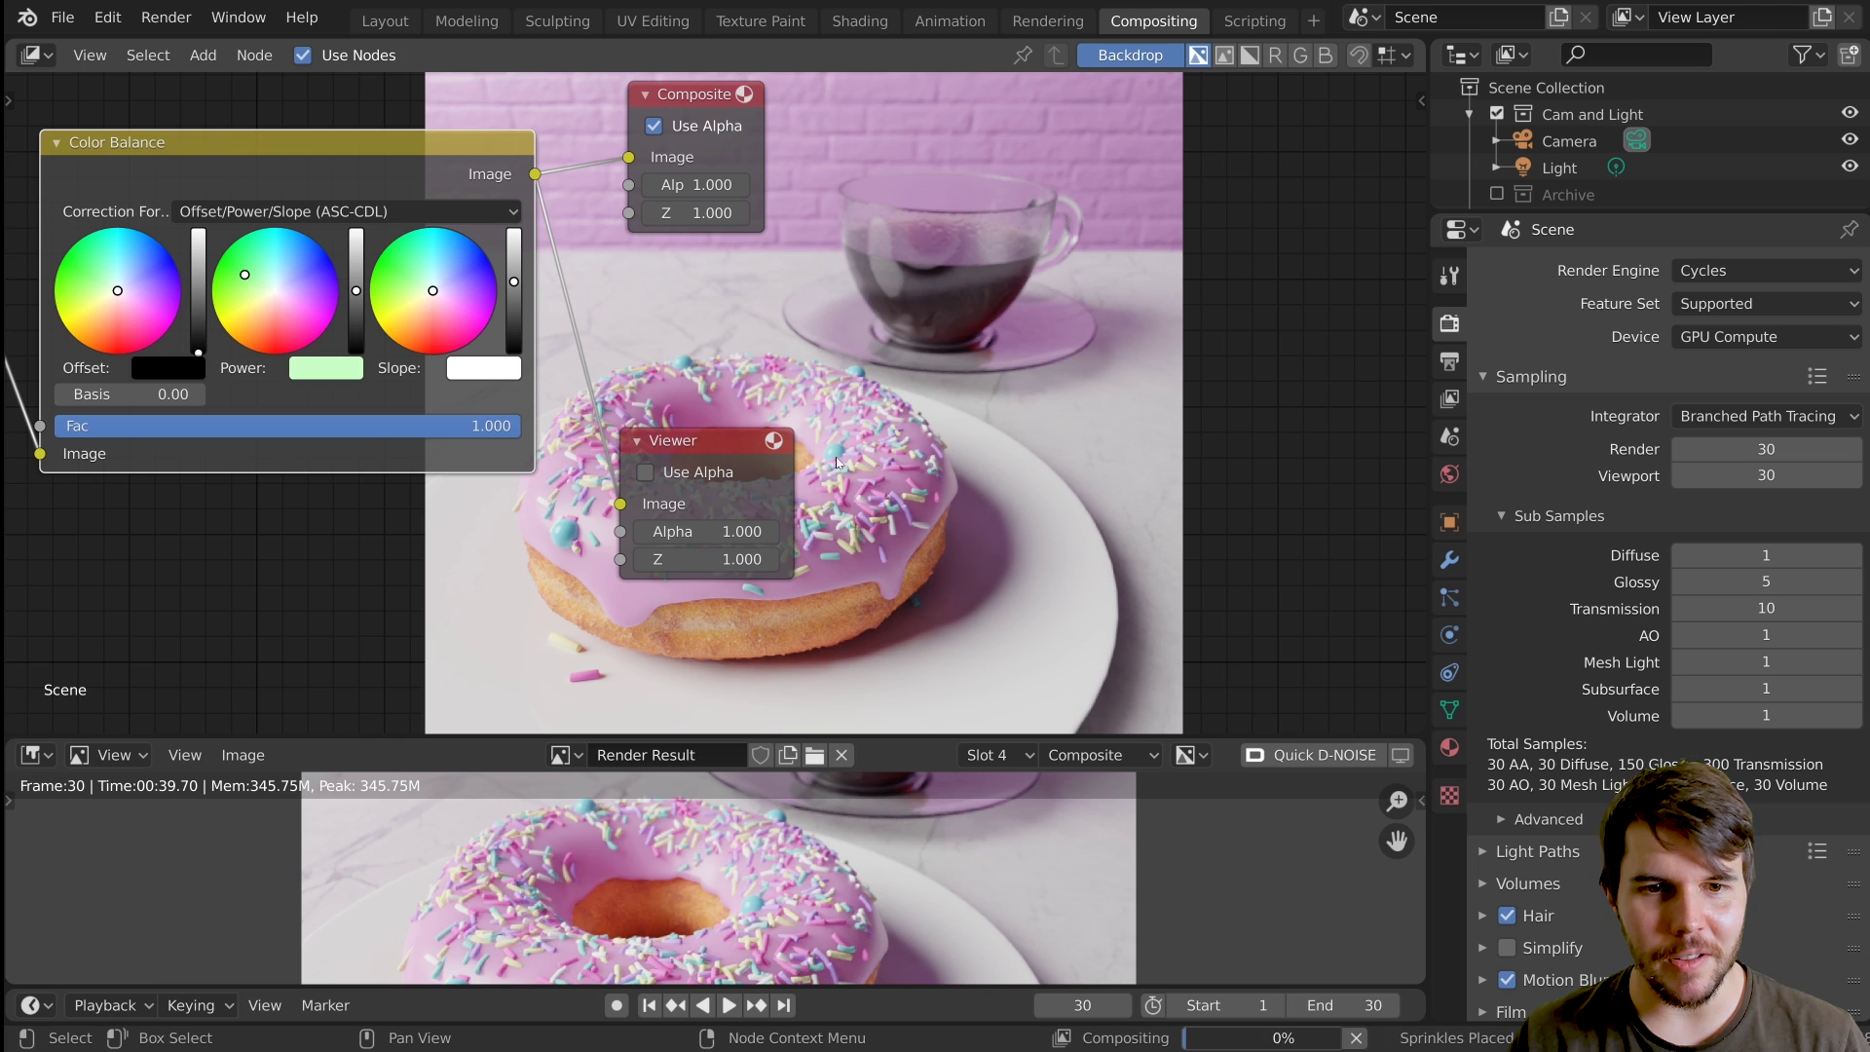
{"action": "middle_click_drag", "start_coordinate": [1079, 509], "coordinate": [953, 455]}
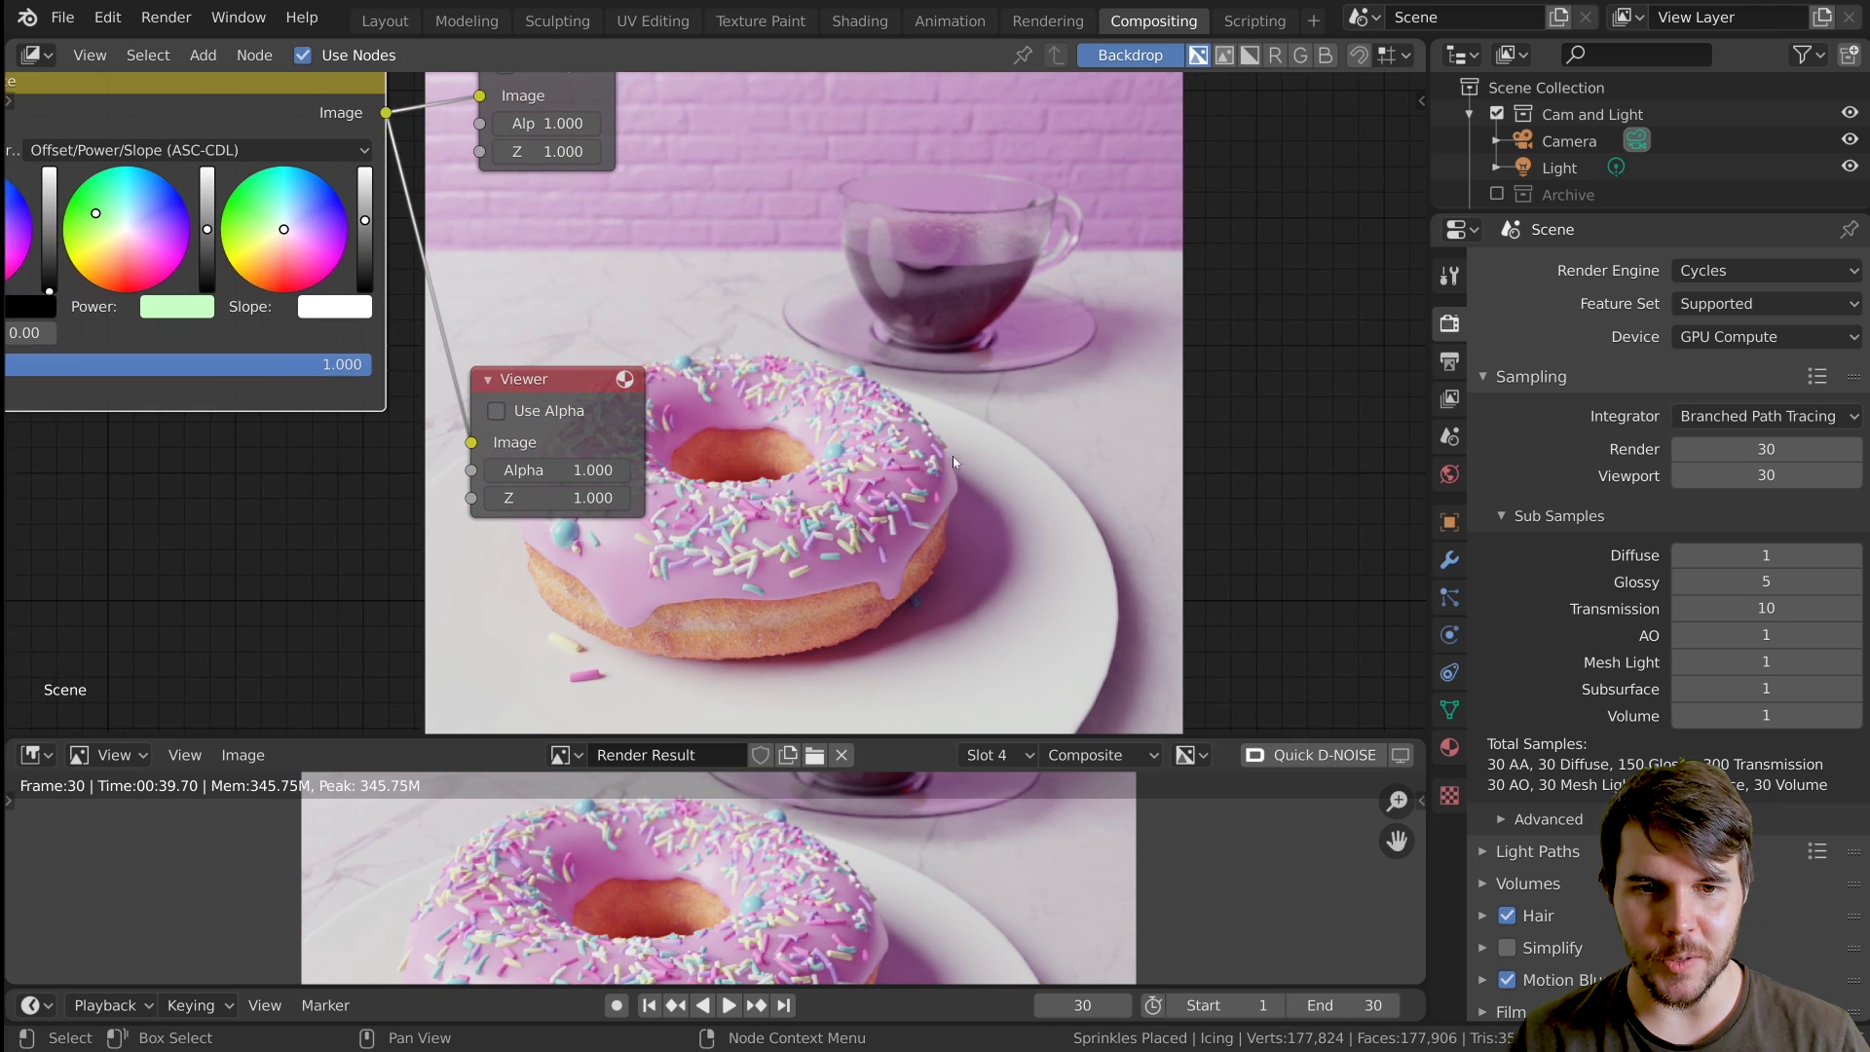
{"action": "middle_click_drag", "start_coordinate": [1027, 558], "coordinate": [408, 351]}
{"action": "left_click", "coordinate": [351, 342]}
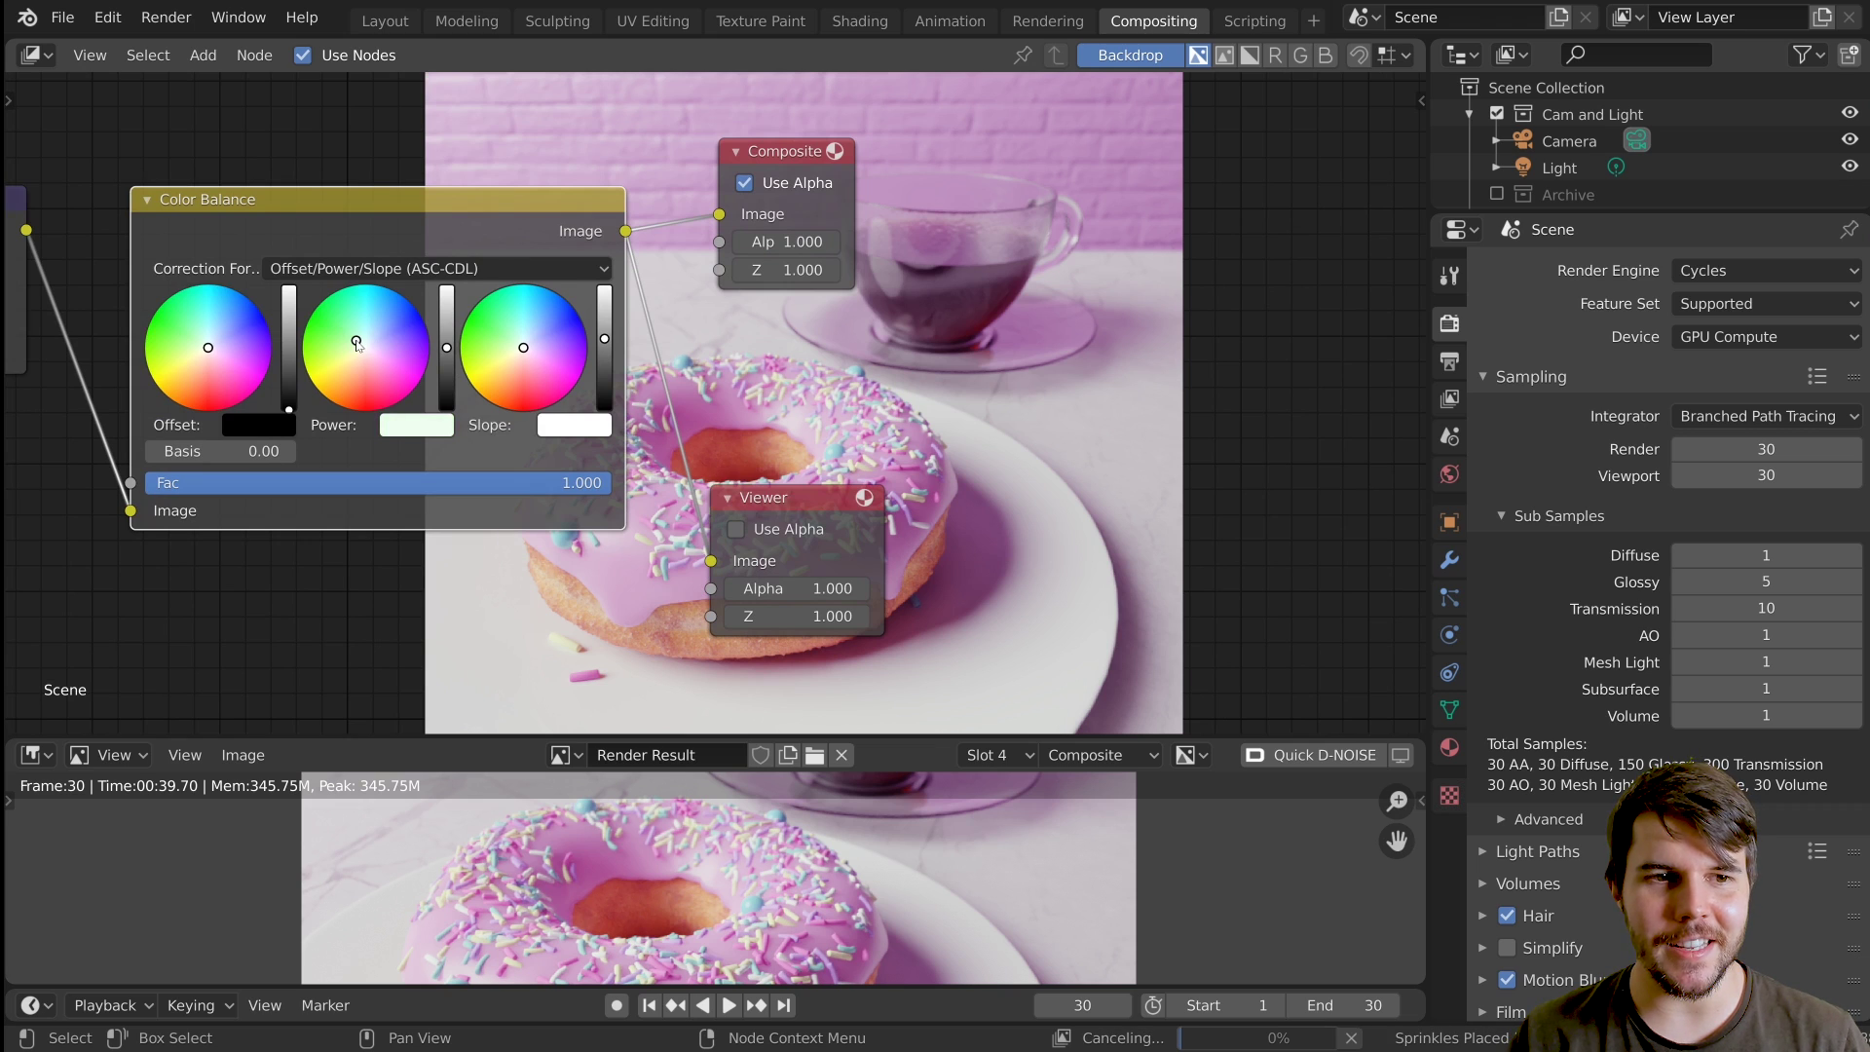
{"action": "middle_click_drag", "start_coordinate": [772, 480], "coordinate": [574, 394]}
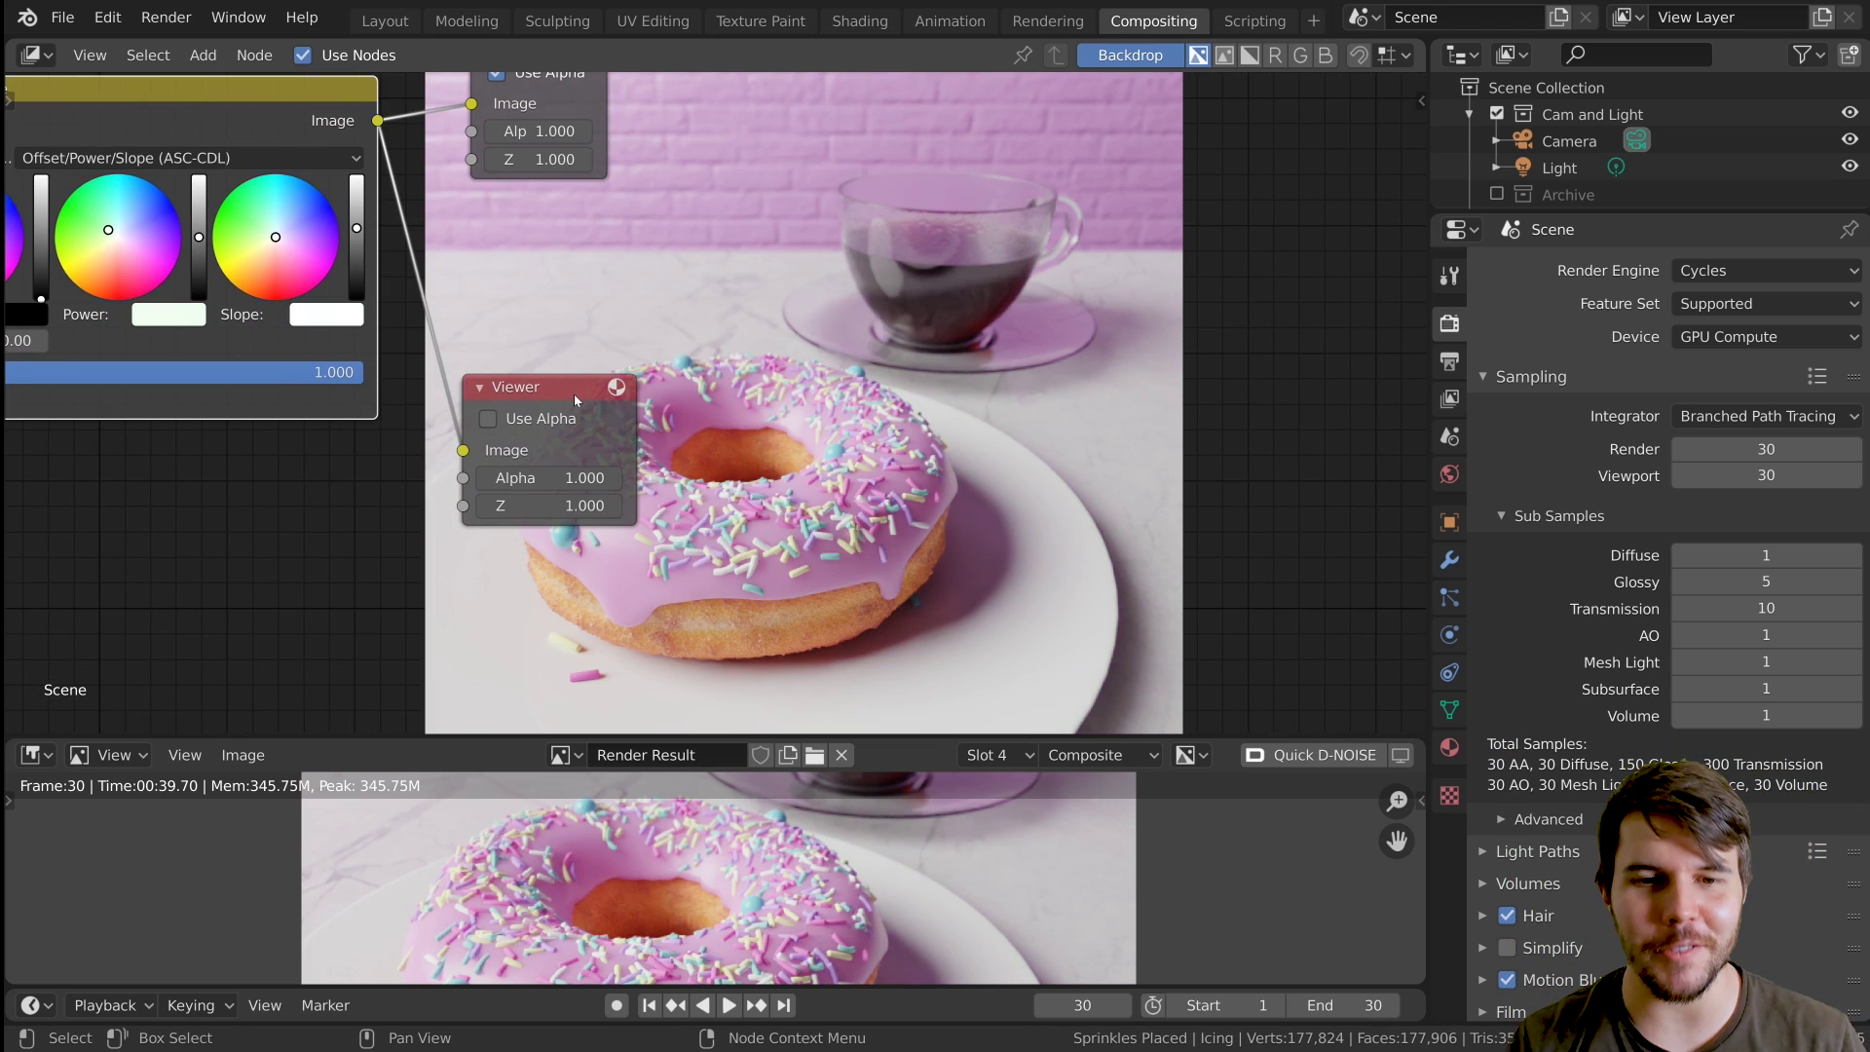
- Pan and zoom the node editor to frame the Color Balance and Viewer nodes
{"action": "scroll", "coordinate": [720, 436], "scroll_direction": "down", "scroll_amount": 2}
{"action": "scroll", "coordinate": [386, 347], "scroll_direction": "up", "scroll_amount": 2}
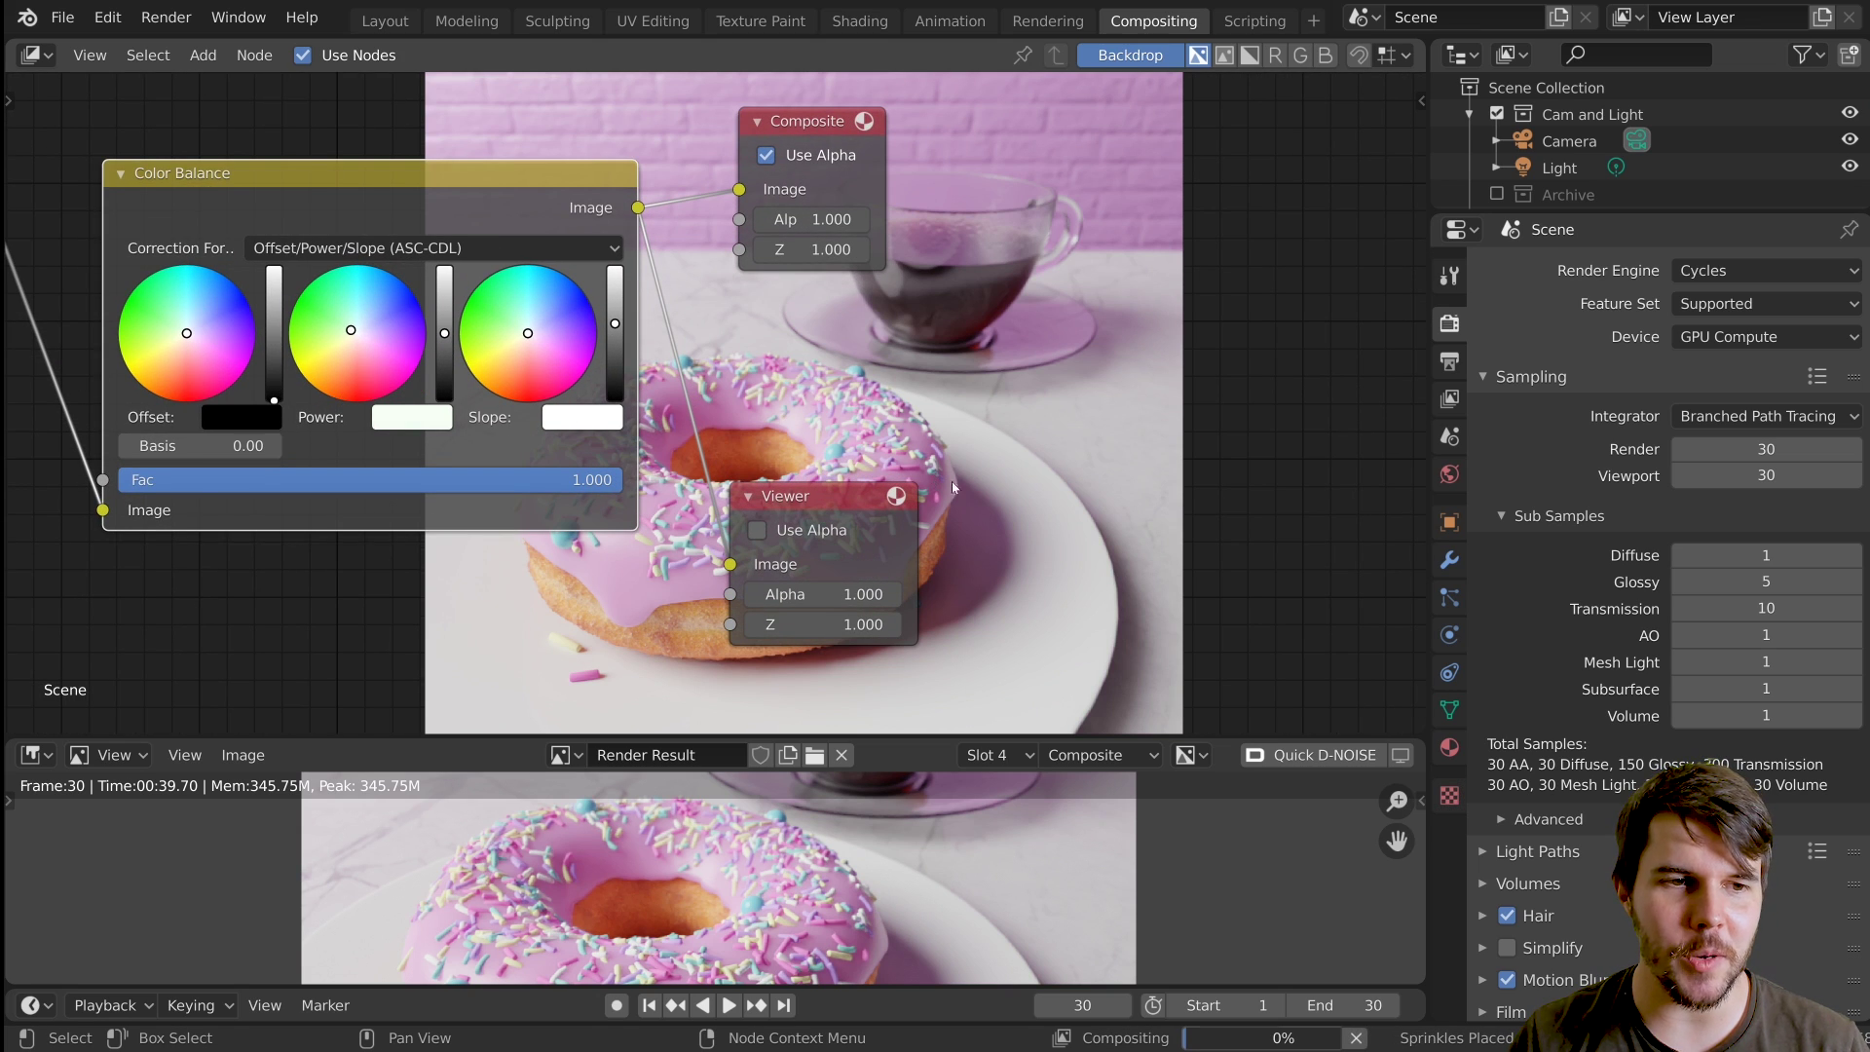
{"action": "scroll", "coordinate": [952, 487], "scroll_direction": "down", "scroll_amount": 2}
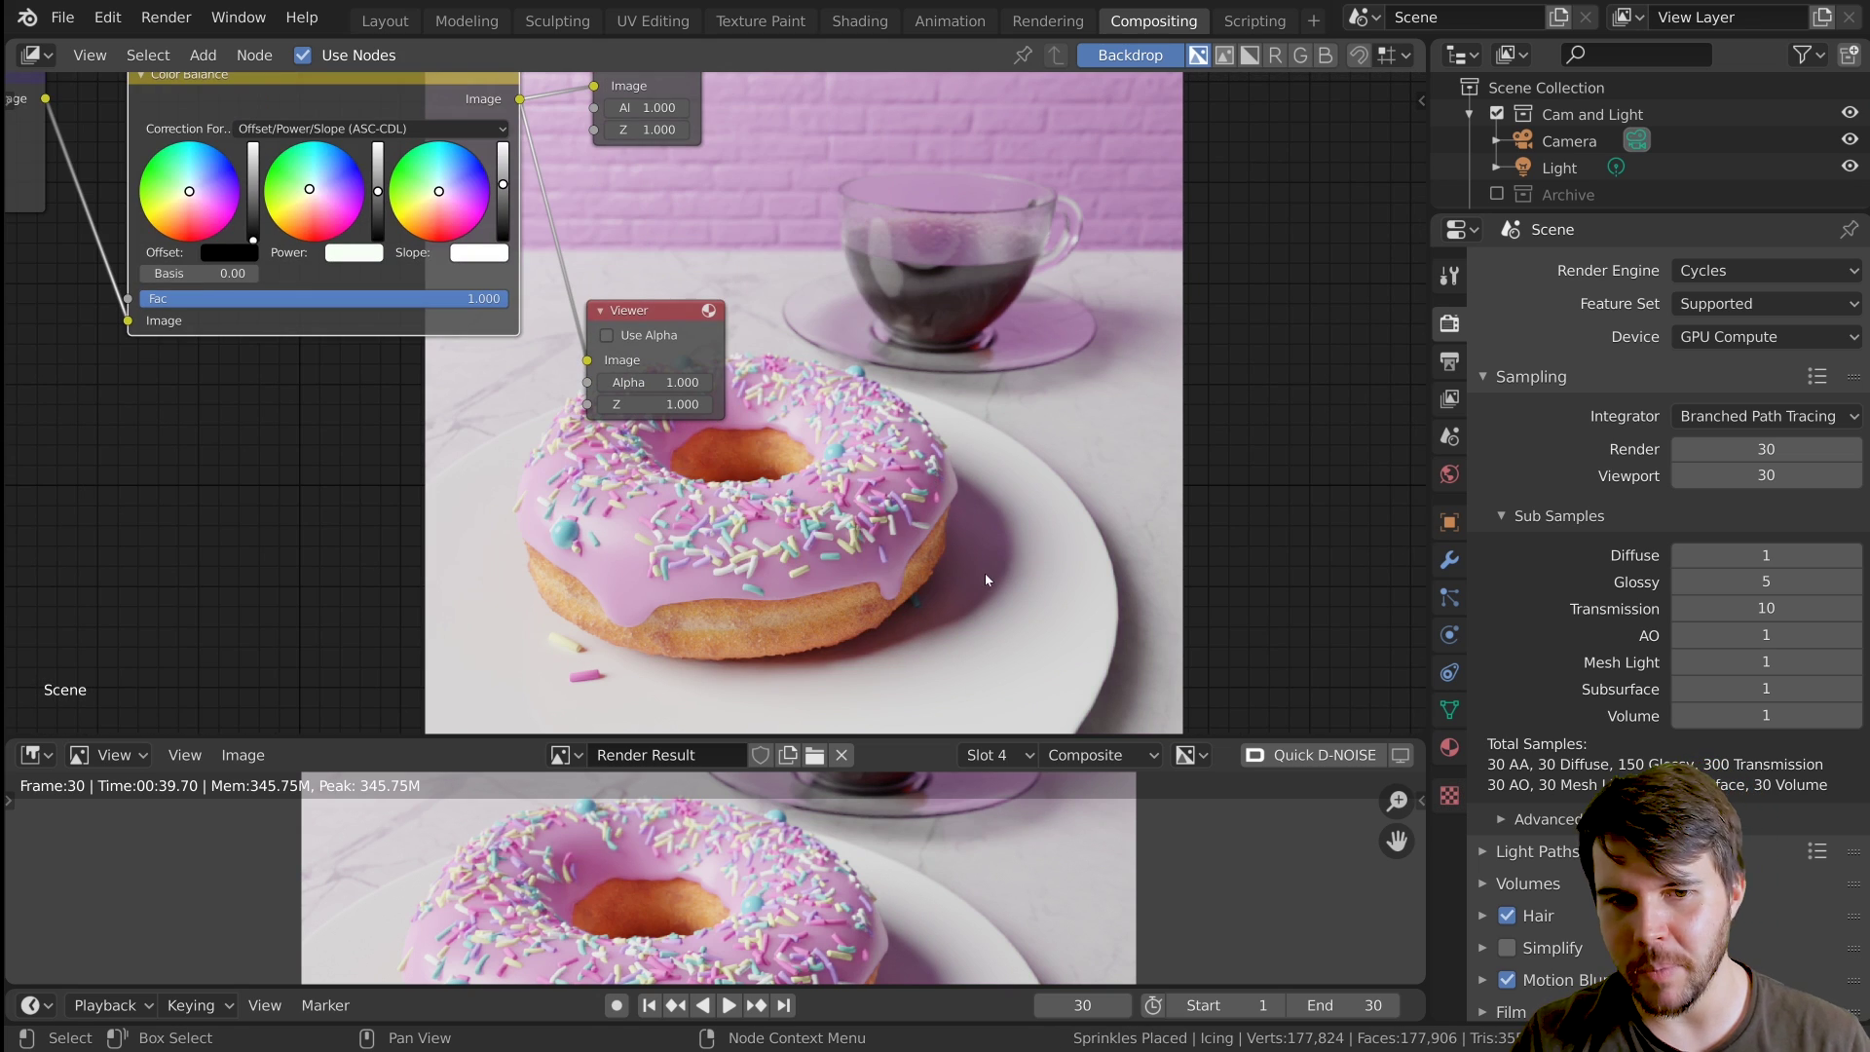
{"action": "scroll", "coordinate": [768, 477], "scroll_direction": "up", "scroll_amount": 2}
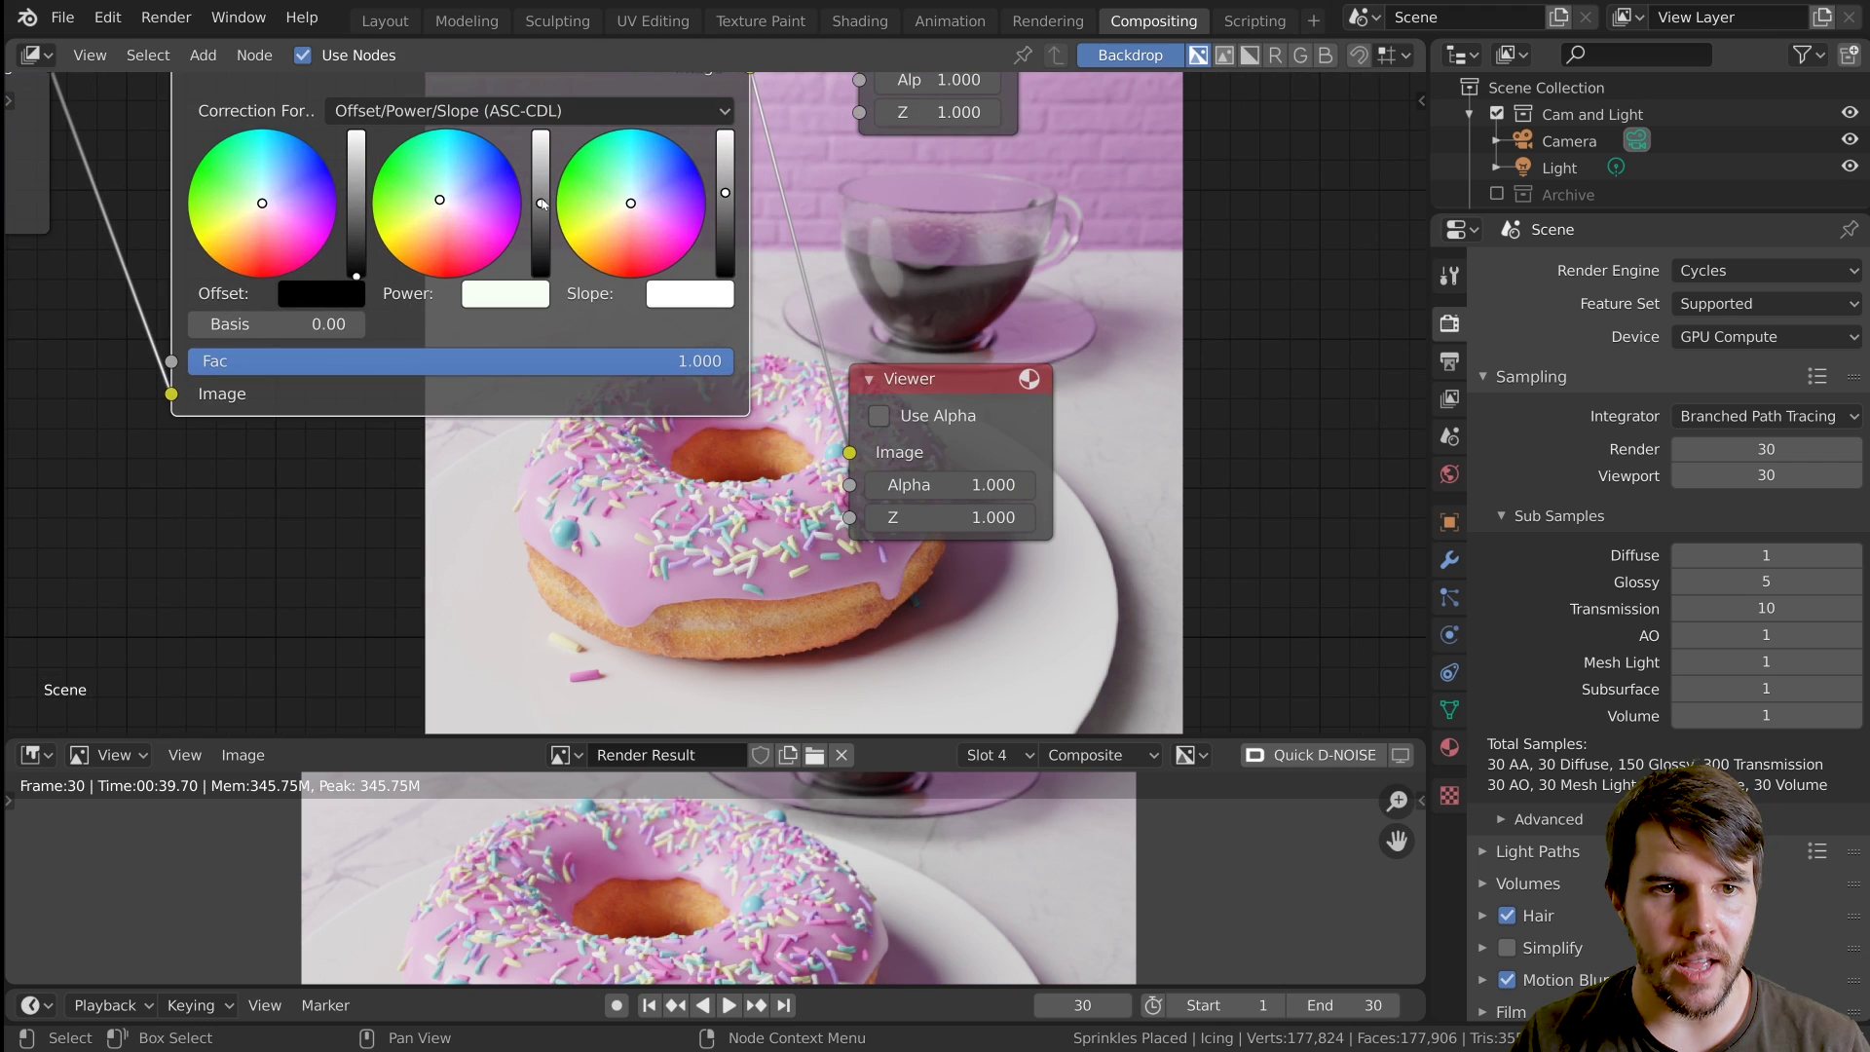
{"action": "middle_click_drag", "start_coordinate": [1024, 381], "coordinate": [835, 357]}
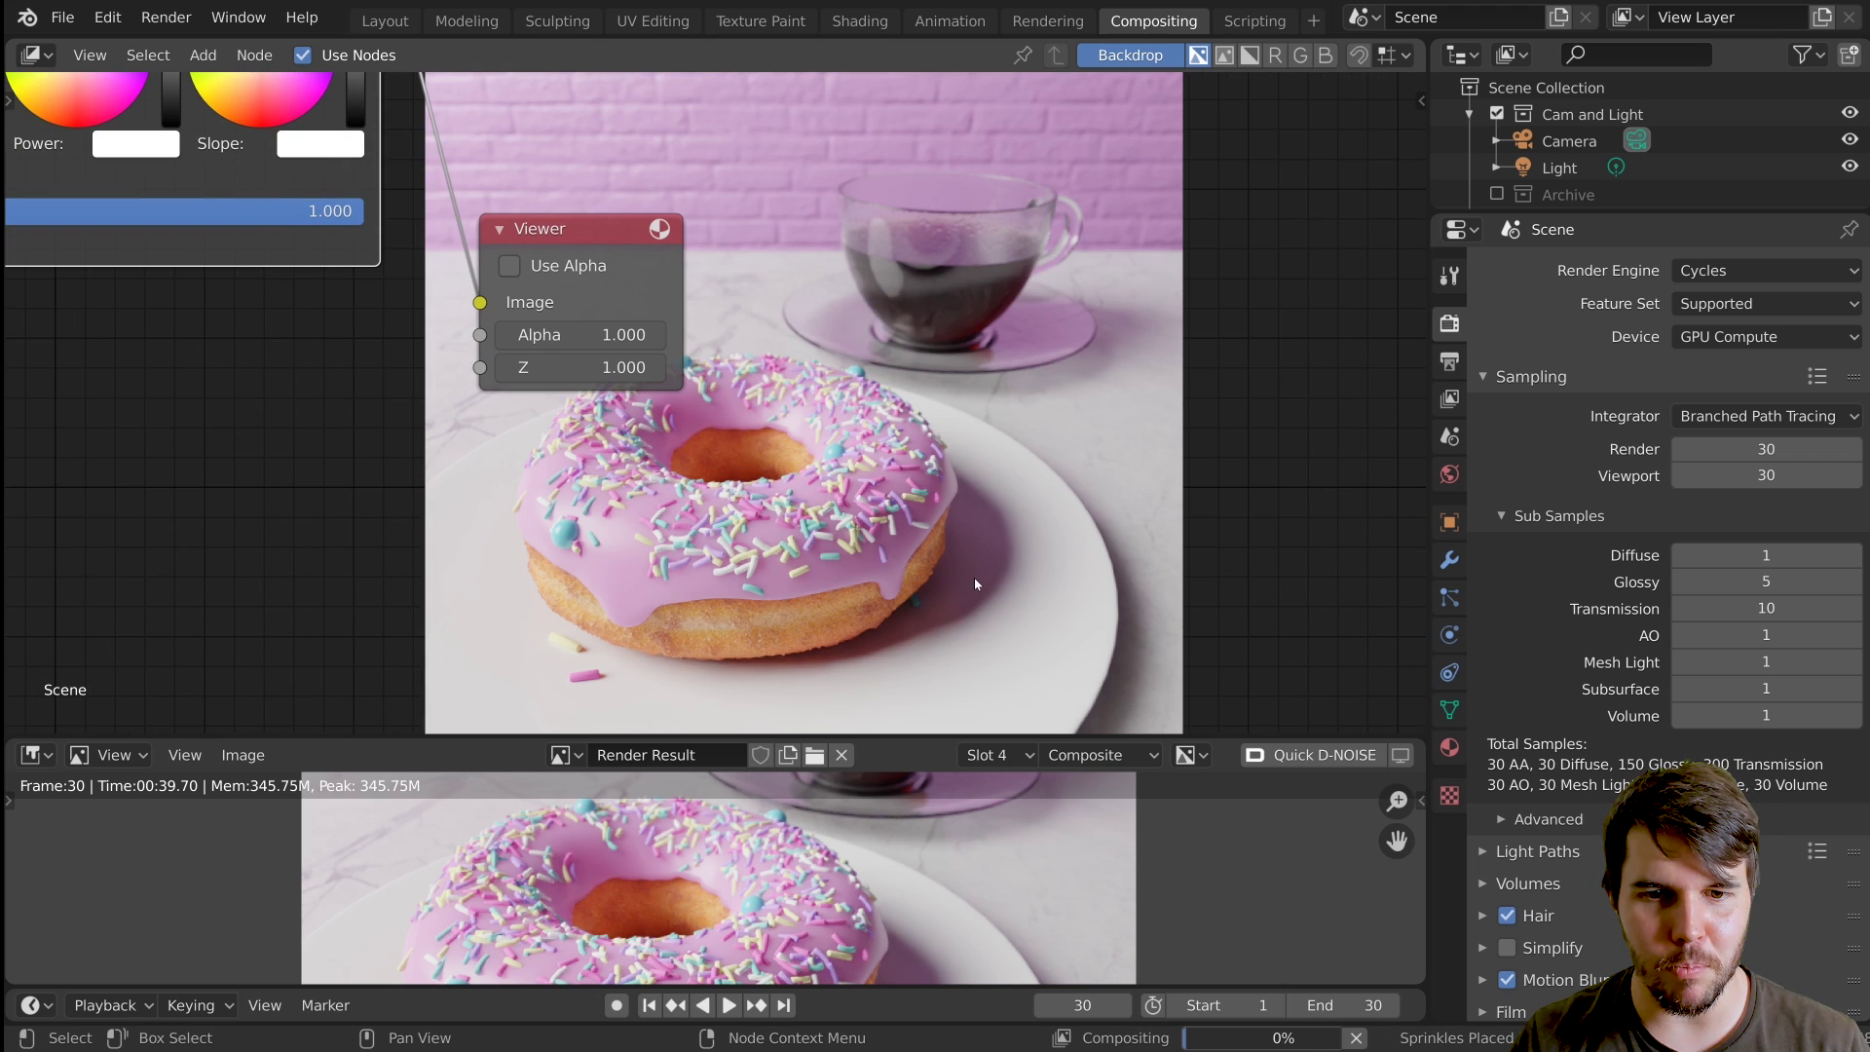
{"action": "middle_click_drag", "start_coordinate": [940, 585], "coordinate": [1186, 860]}
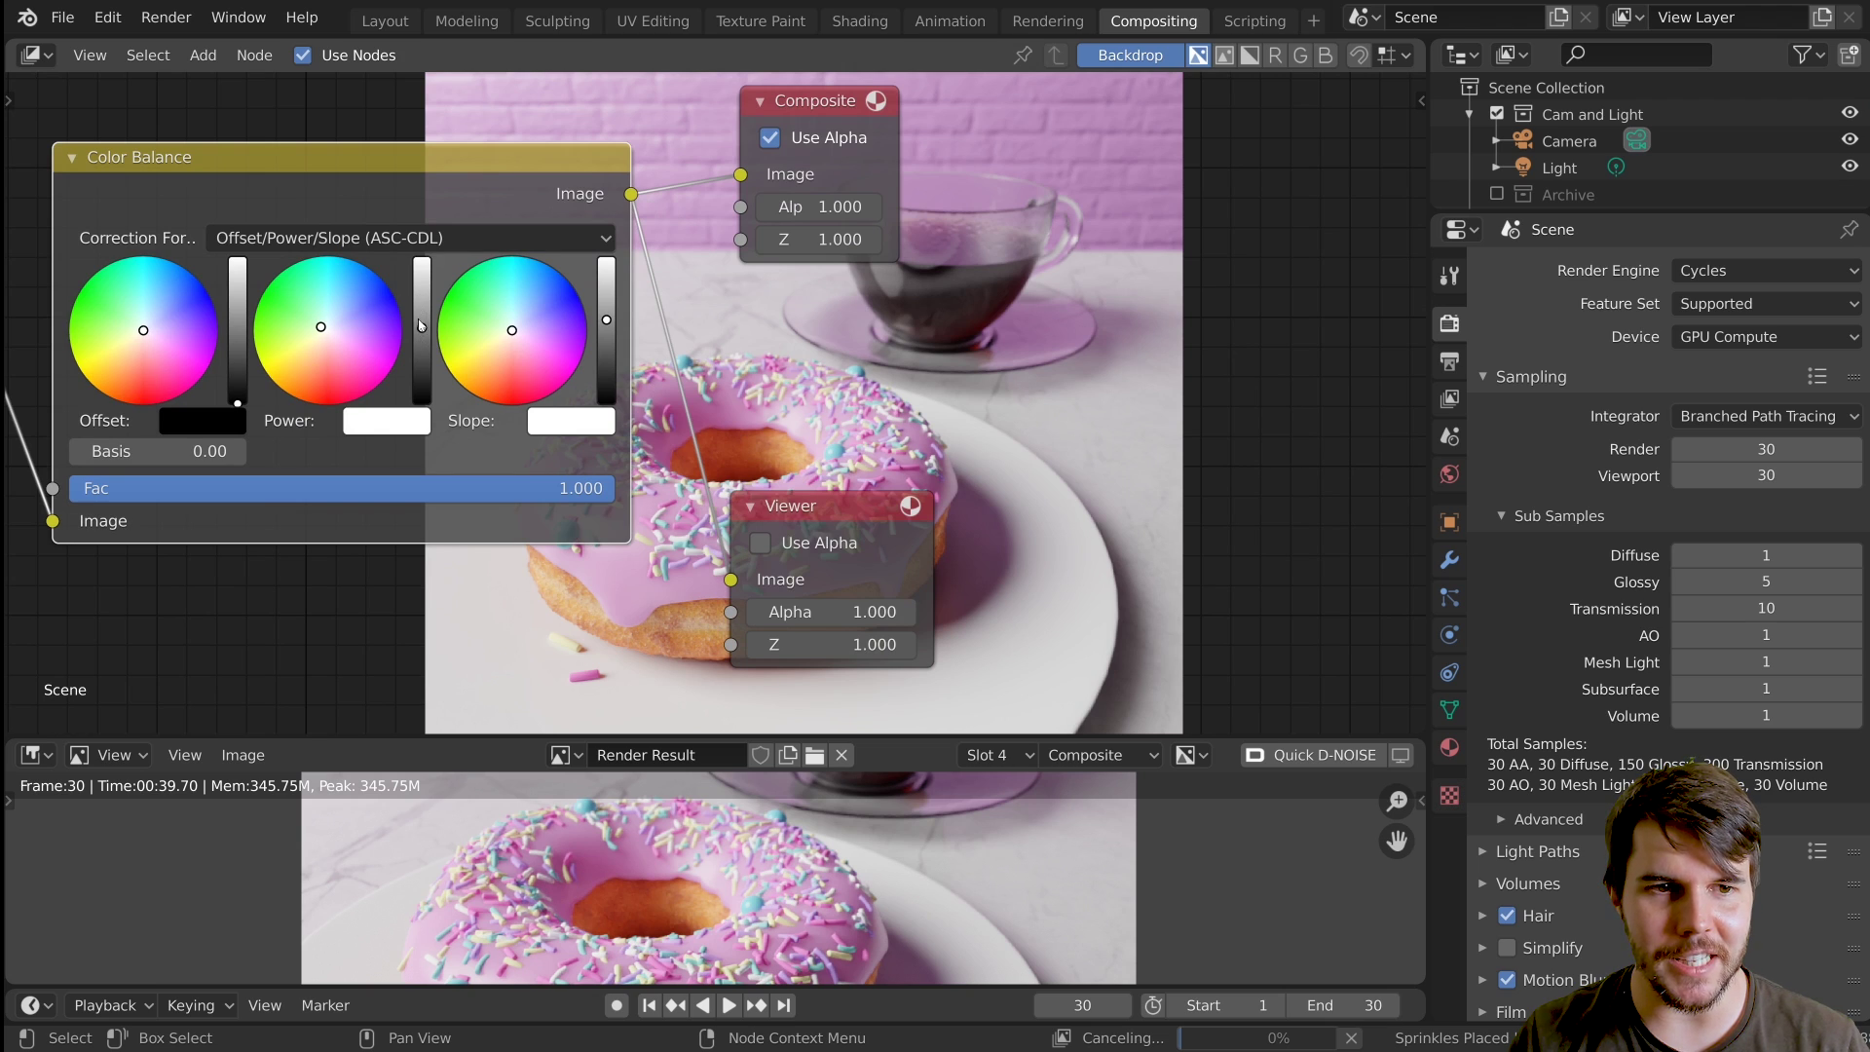
{"action": "middle_click_drag", "start_coordinate": [847, 512], "coordinate": [812, 341]}
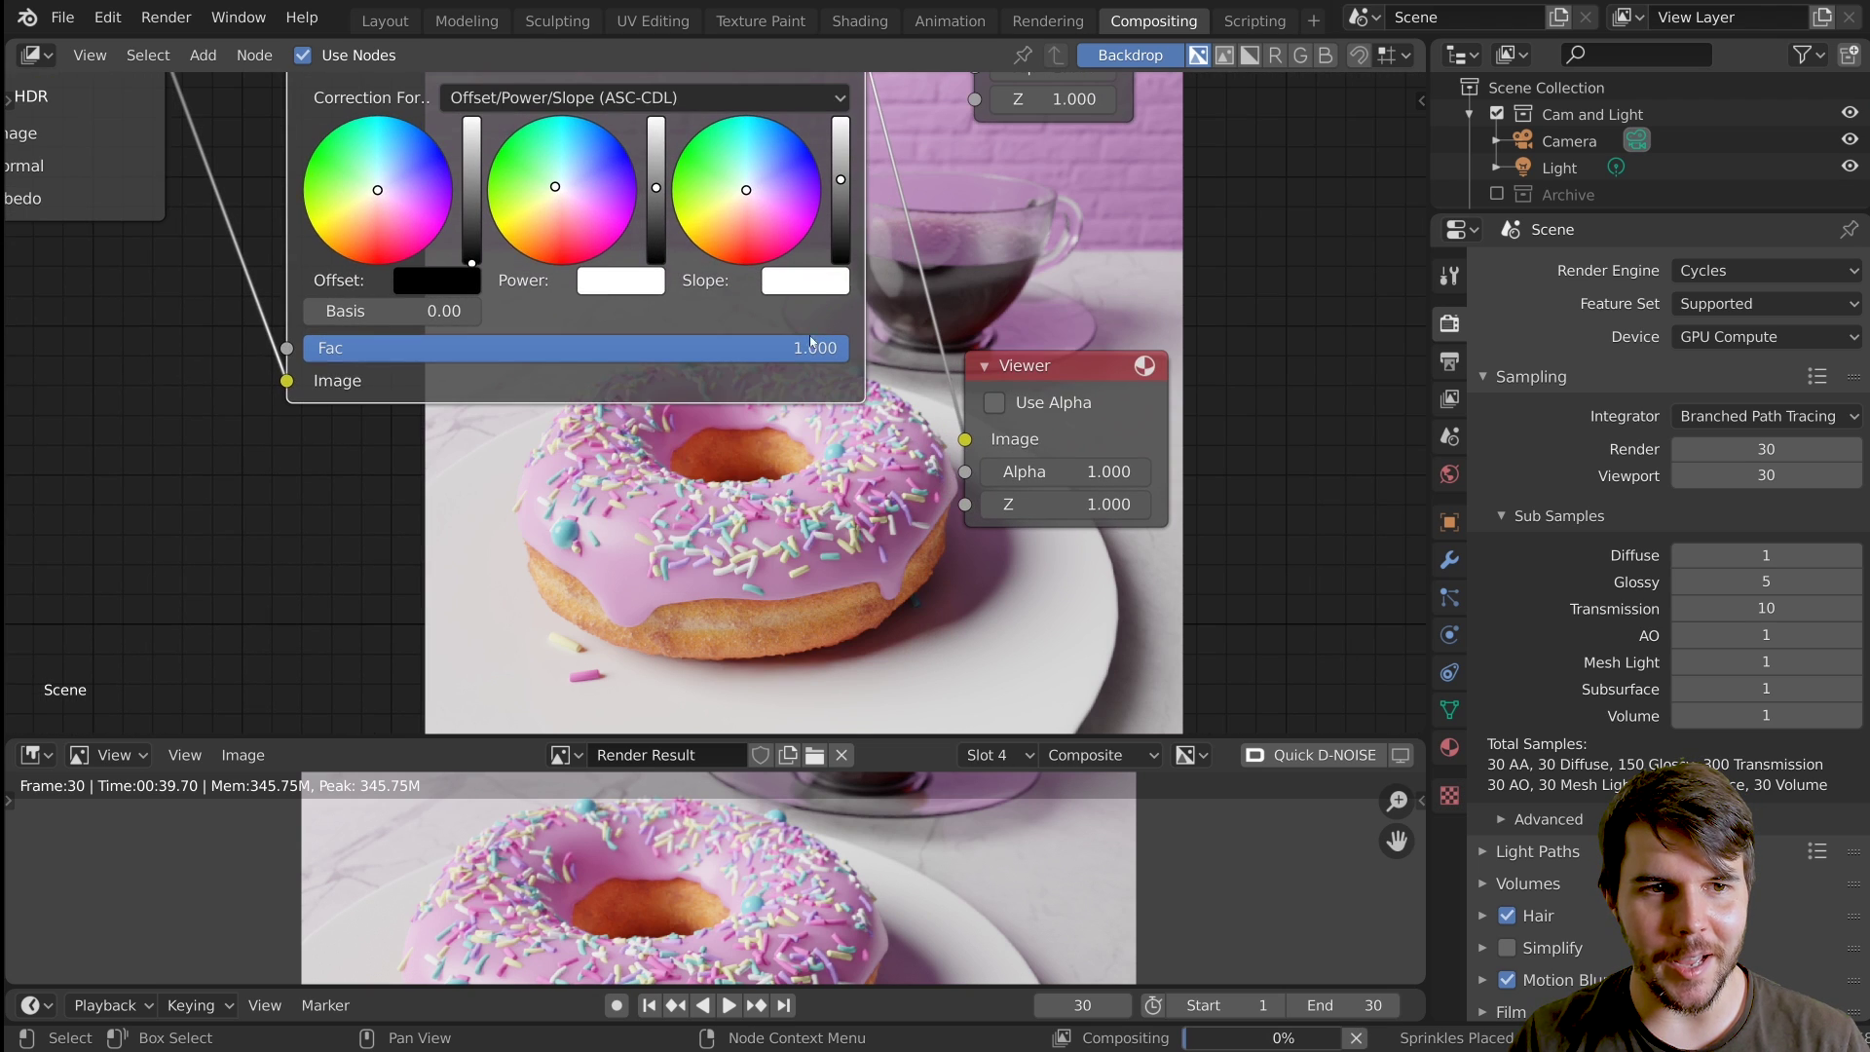
{"action": "scroll", "coordinate": [955, 414], "scroll_direction": "down", "scroll_amount": 1}
{"action": "middle_click_drag", "start_coordinate": [954, 414], "coordinate": [643, 195]}
- Expand Color Management and switch to the Layout workspace for a larger render view
{"action": "scroll", "coordinate": [672, 672], "scroll_direction": "down", "scroll_amount": 1}
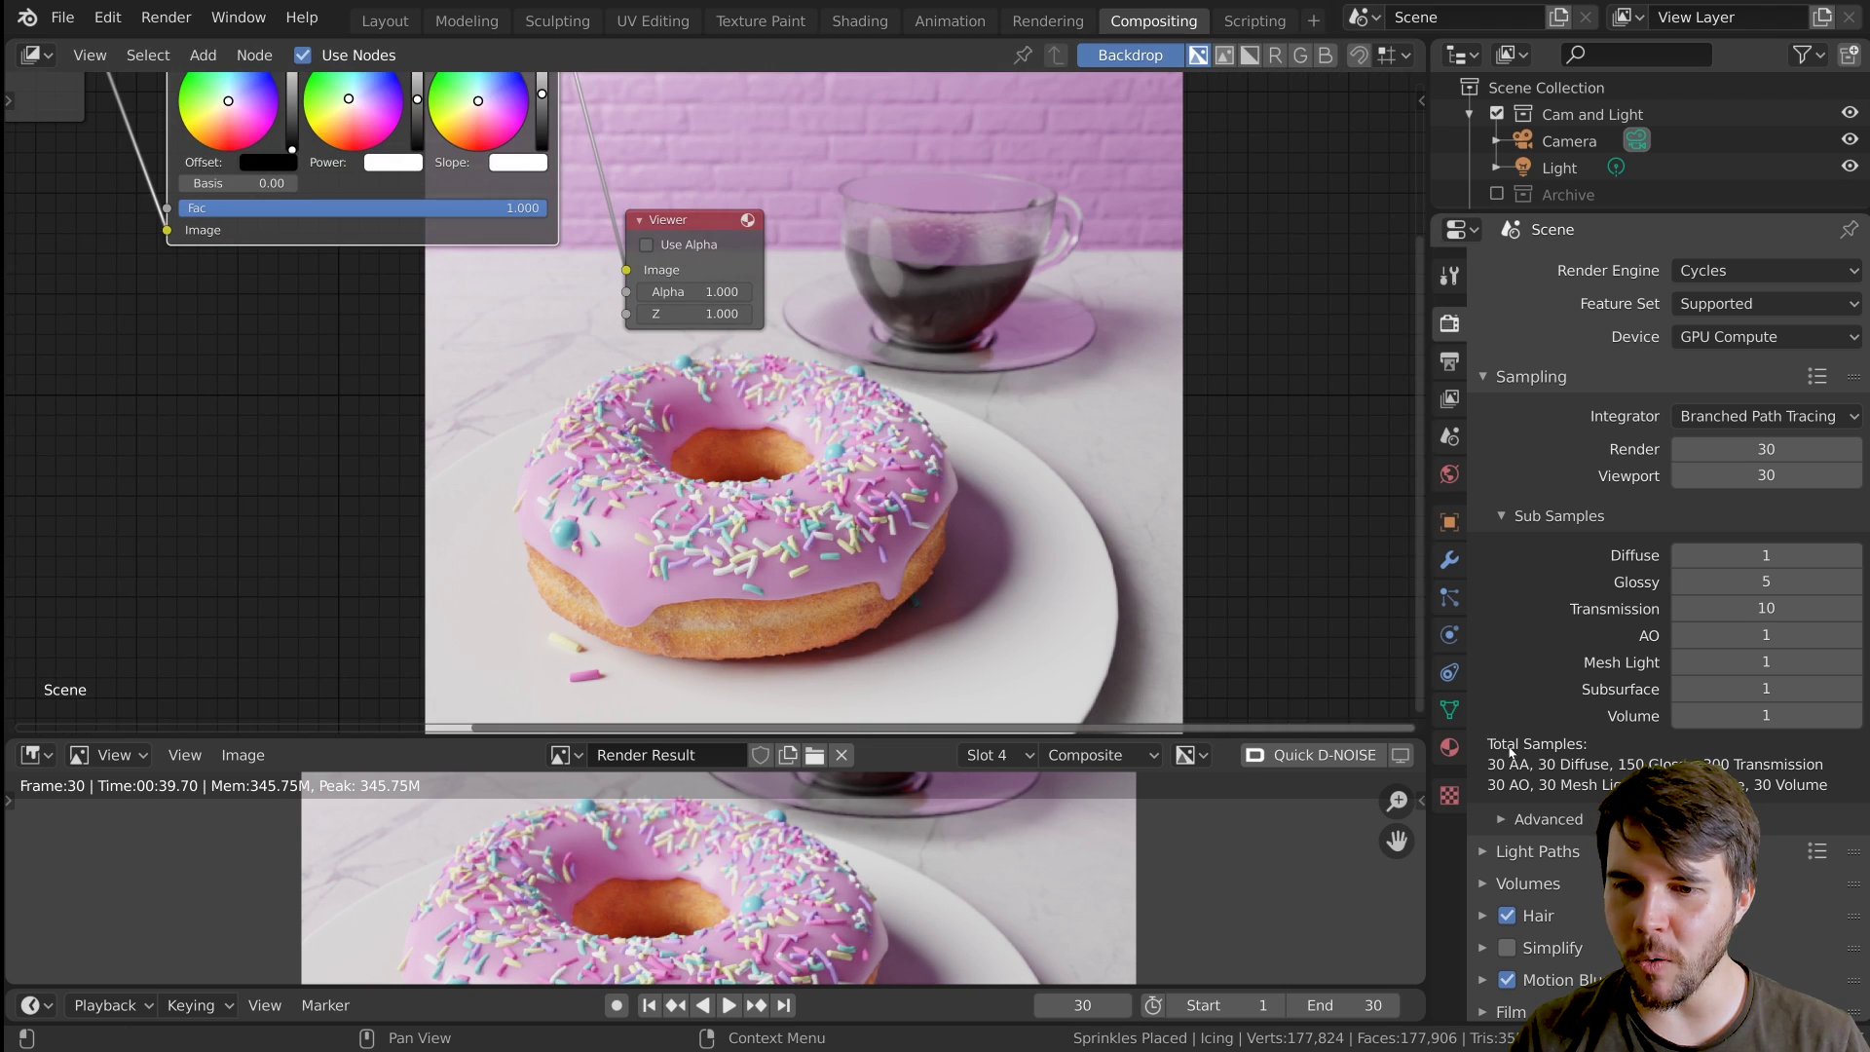
{"action": "left_click", "coordinate": [1534, 377]}
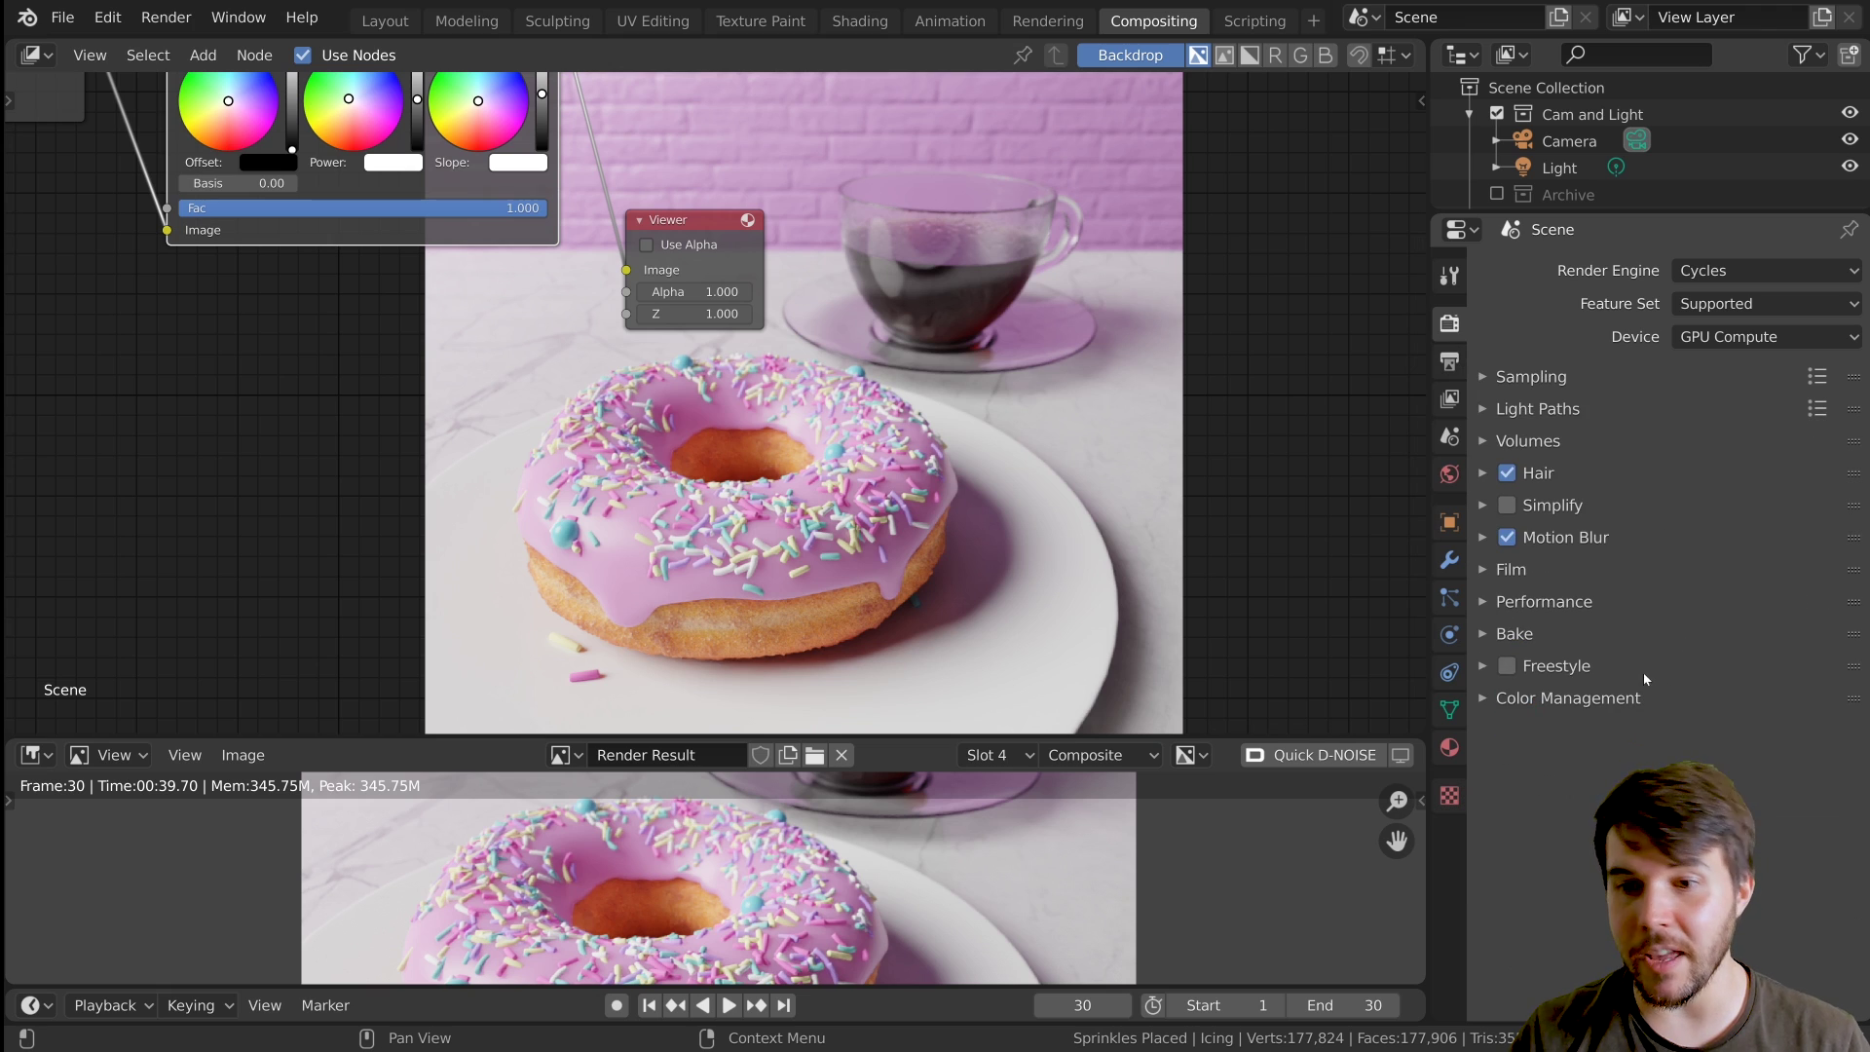
{"action": "left_click", "coordinate": [1583, 698]}
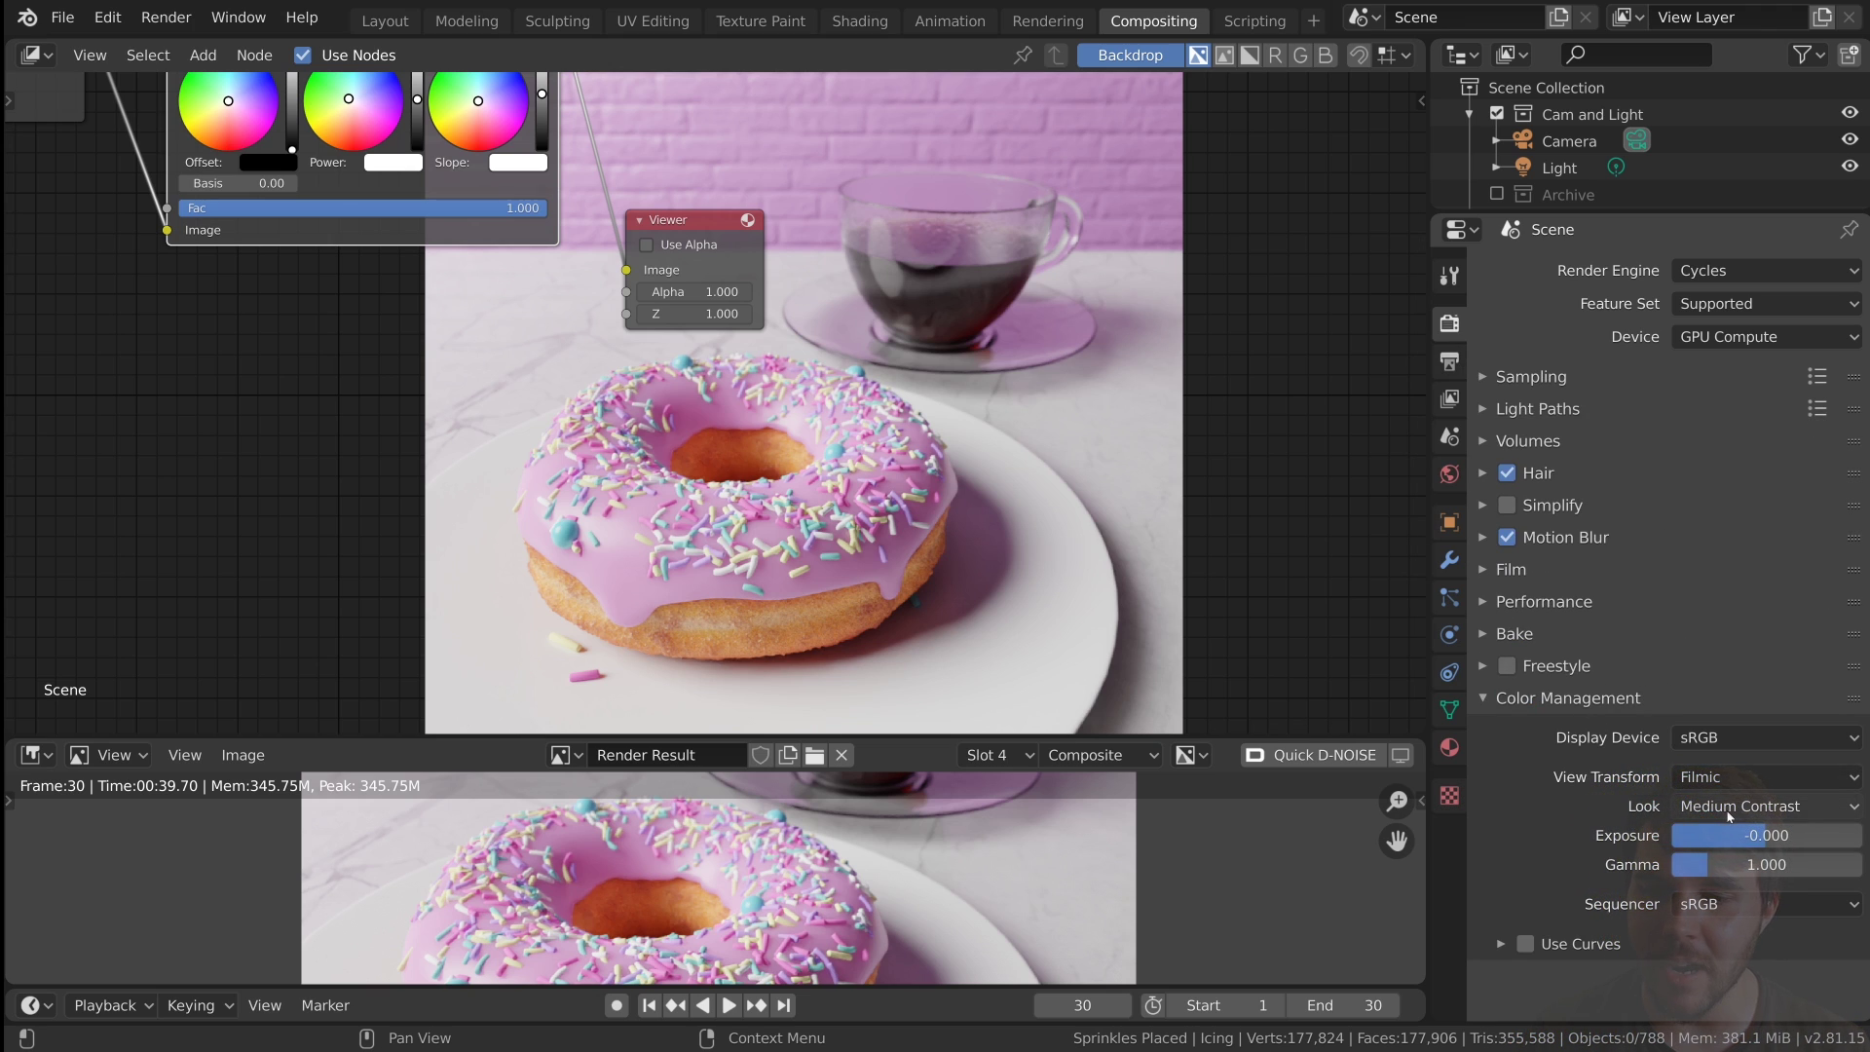
{"action": "left_click", "coordinate": [1729, 809]}
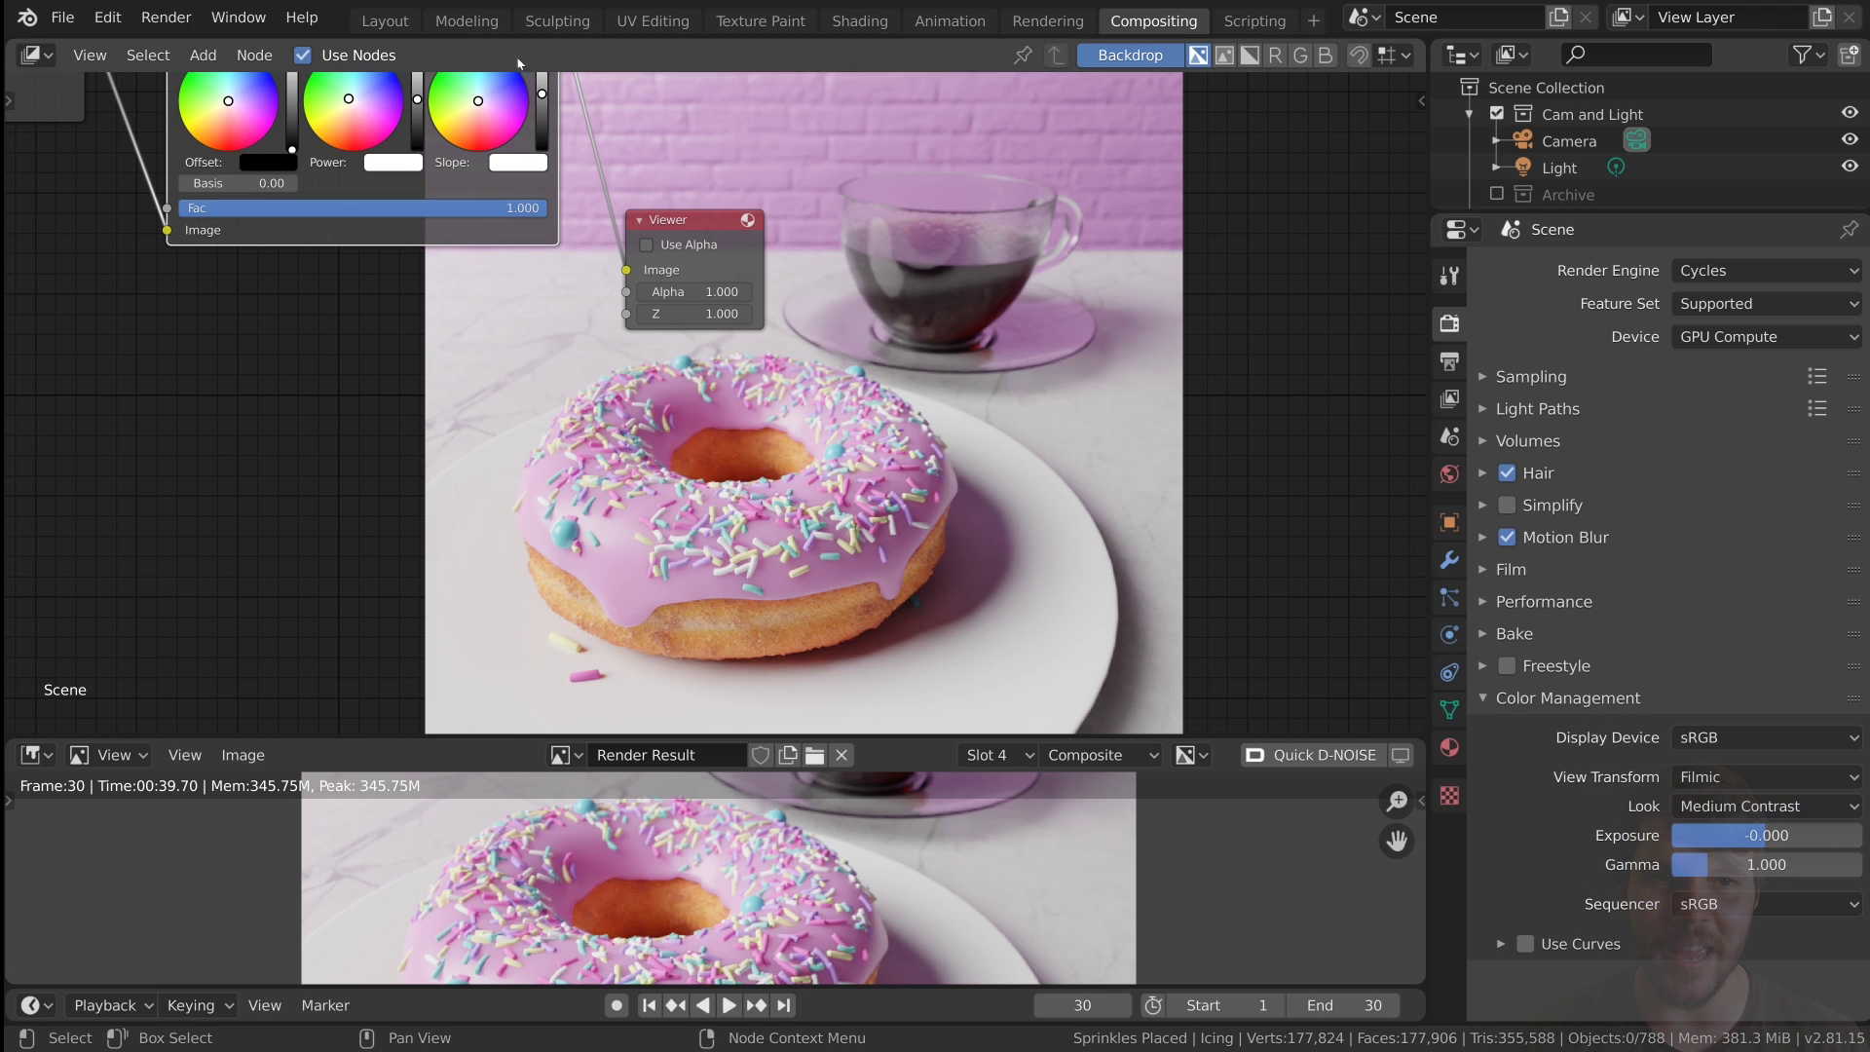
{"action": "left_click", "coordinate": [384, 20]}
- Try the High, Very High and Low Contrast looks, then settle on Medium Contrast
{"action": "left_click", "coordinate": [1763, 829]}
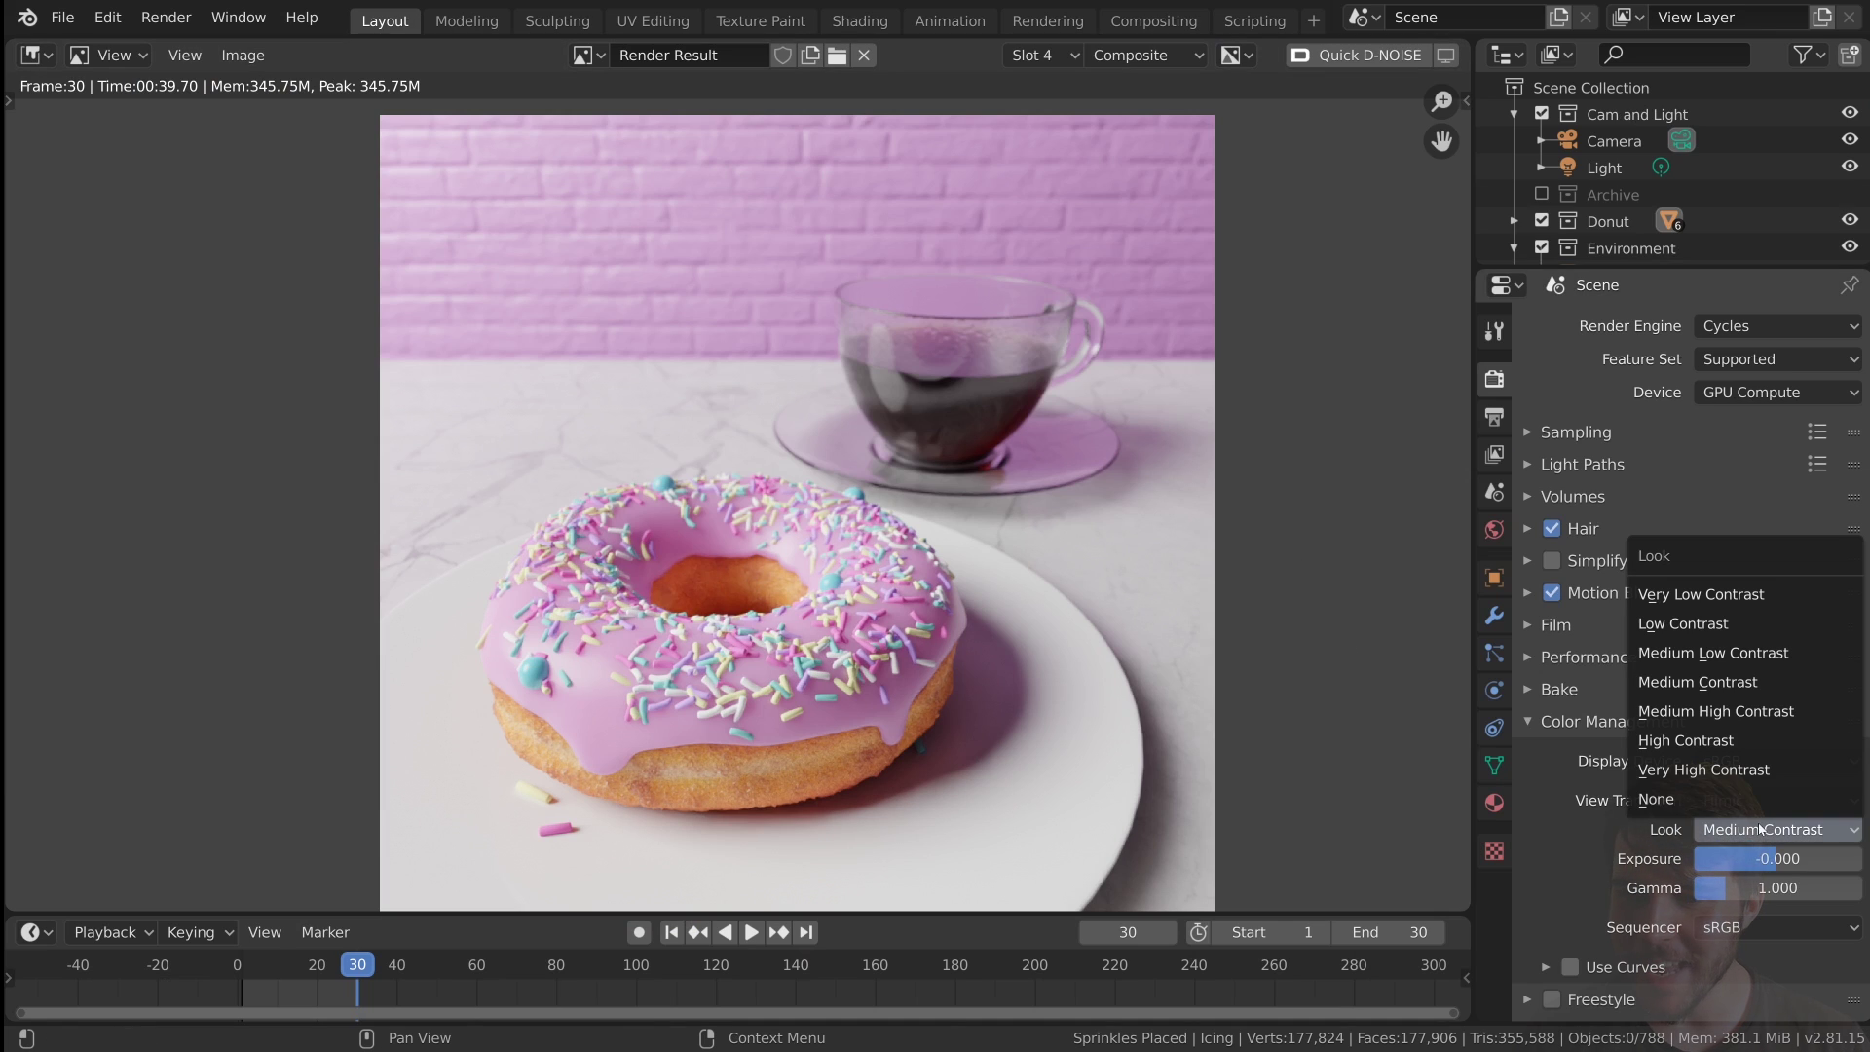
{"action": "left_click", "coordinate": [1682, 742]}
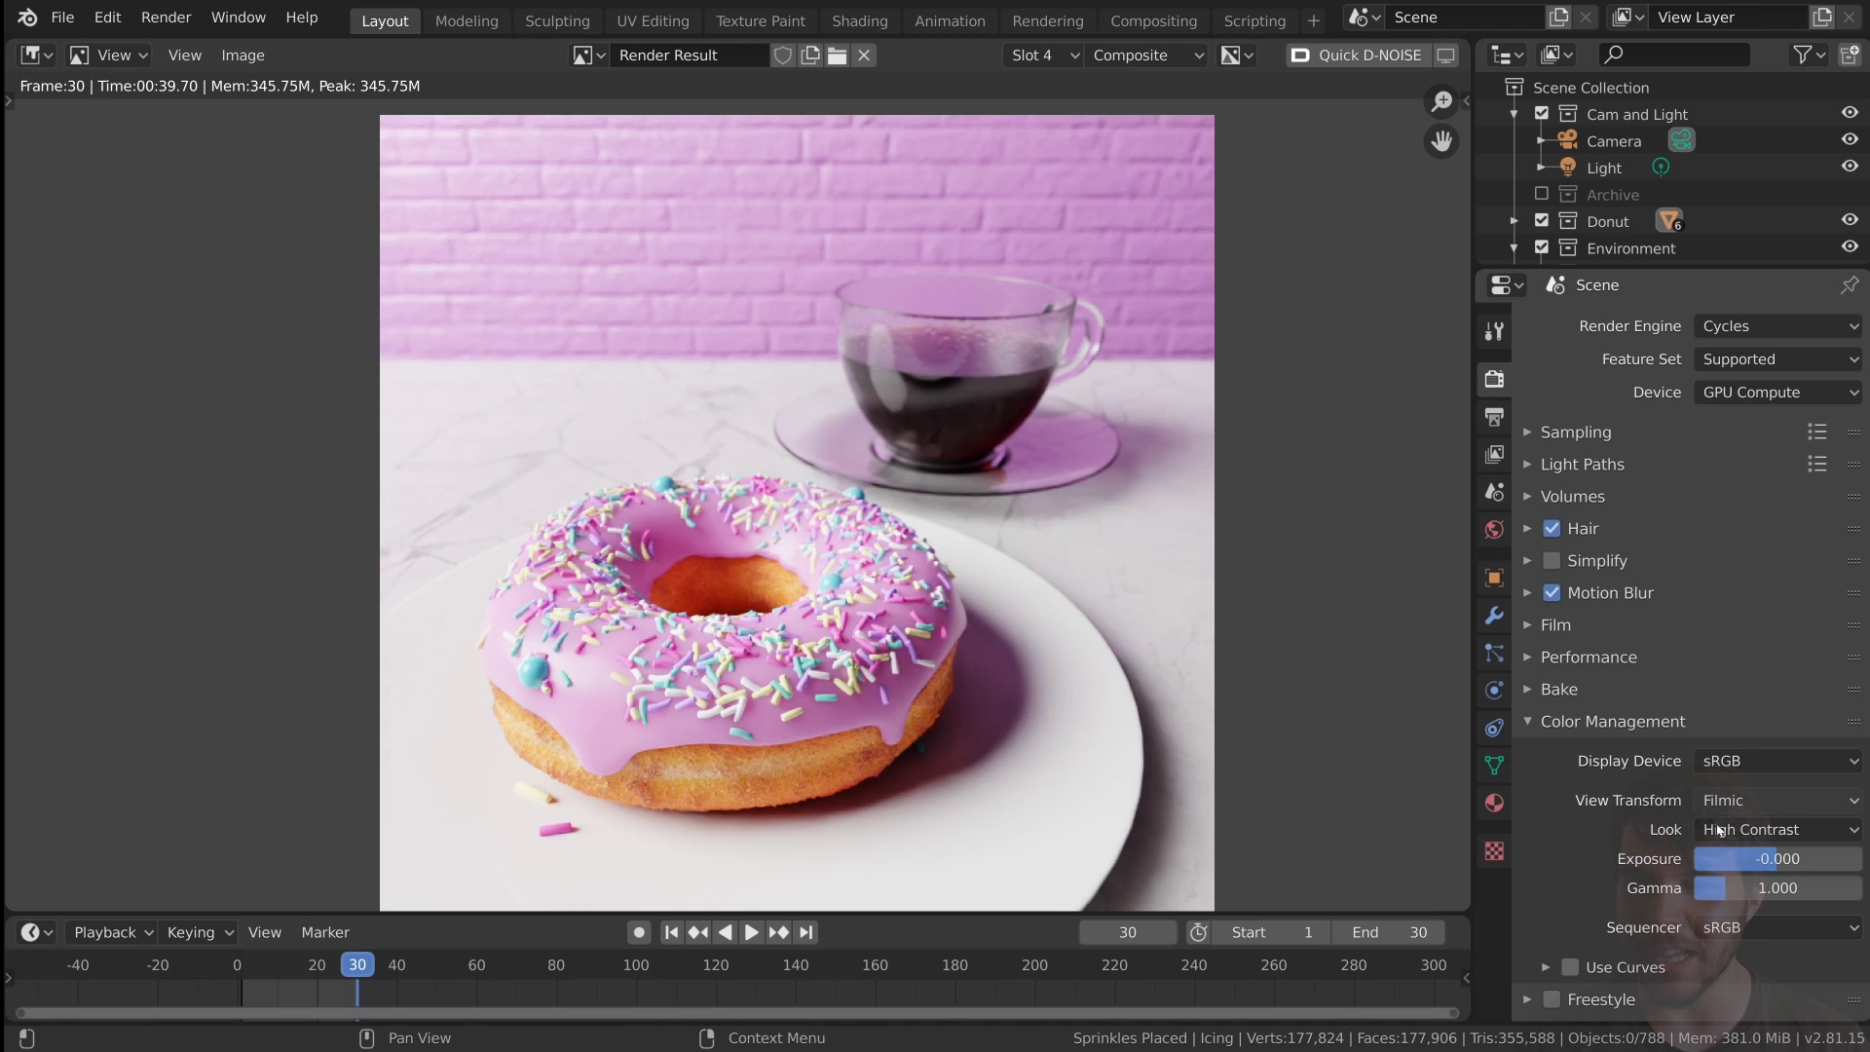
{"action": "left_click", "coordinate": [1713, 829]}
{"action": "left_click", "coordinate": [1703, 770]}
{"action": "left_click", "coordinate": [1753, 829]}
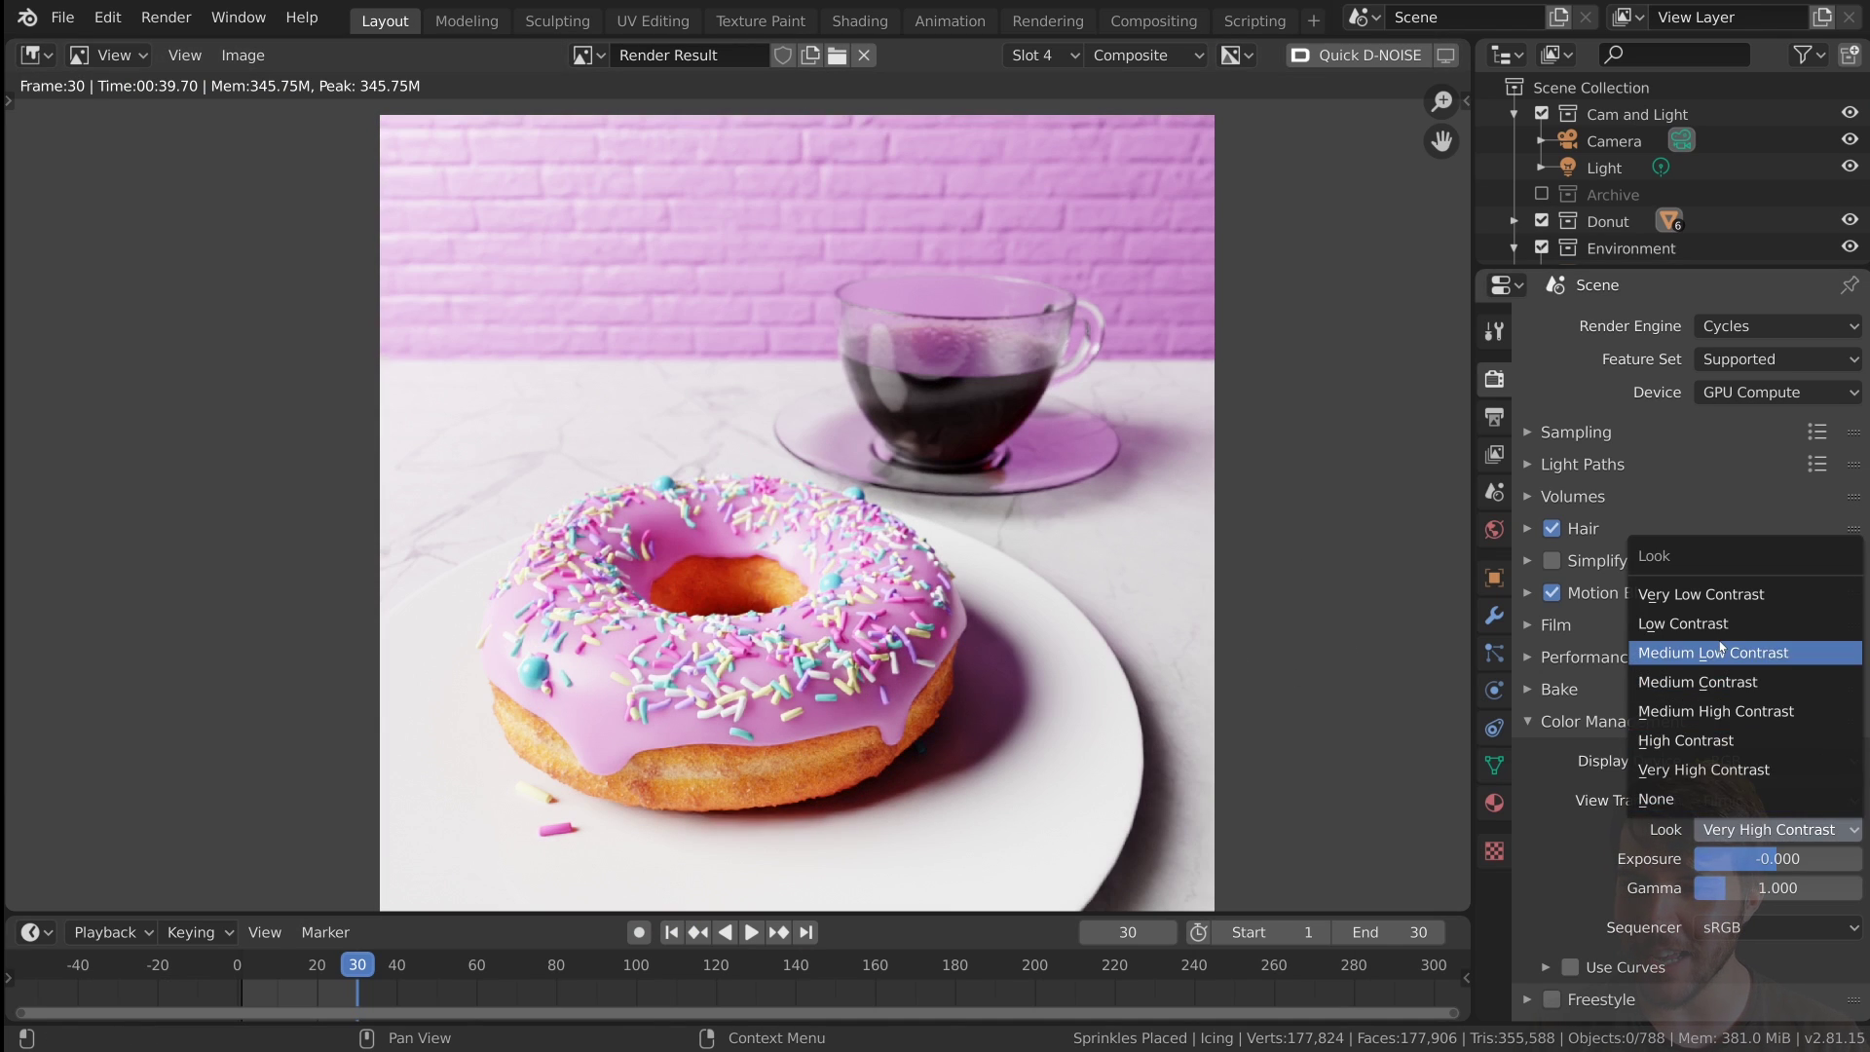
{"action": "left_click", "coordinate": [1721, 621]}
{"action": "left_click", "coordinate": [1770, 830]}
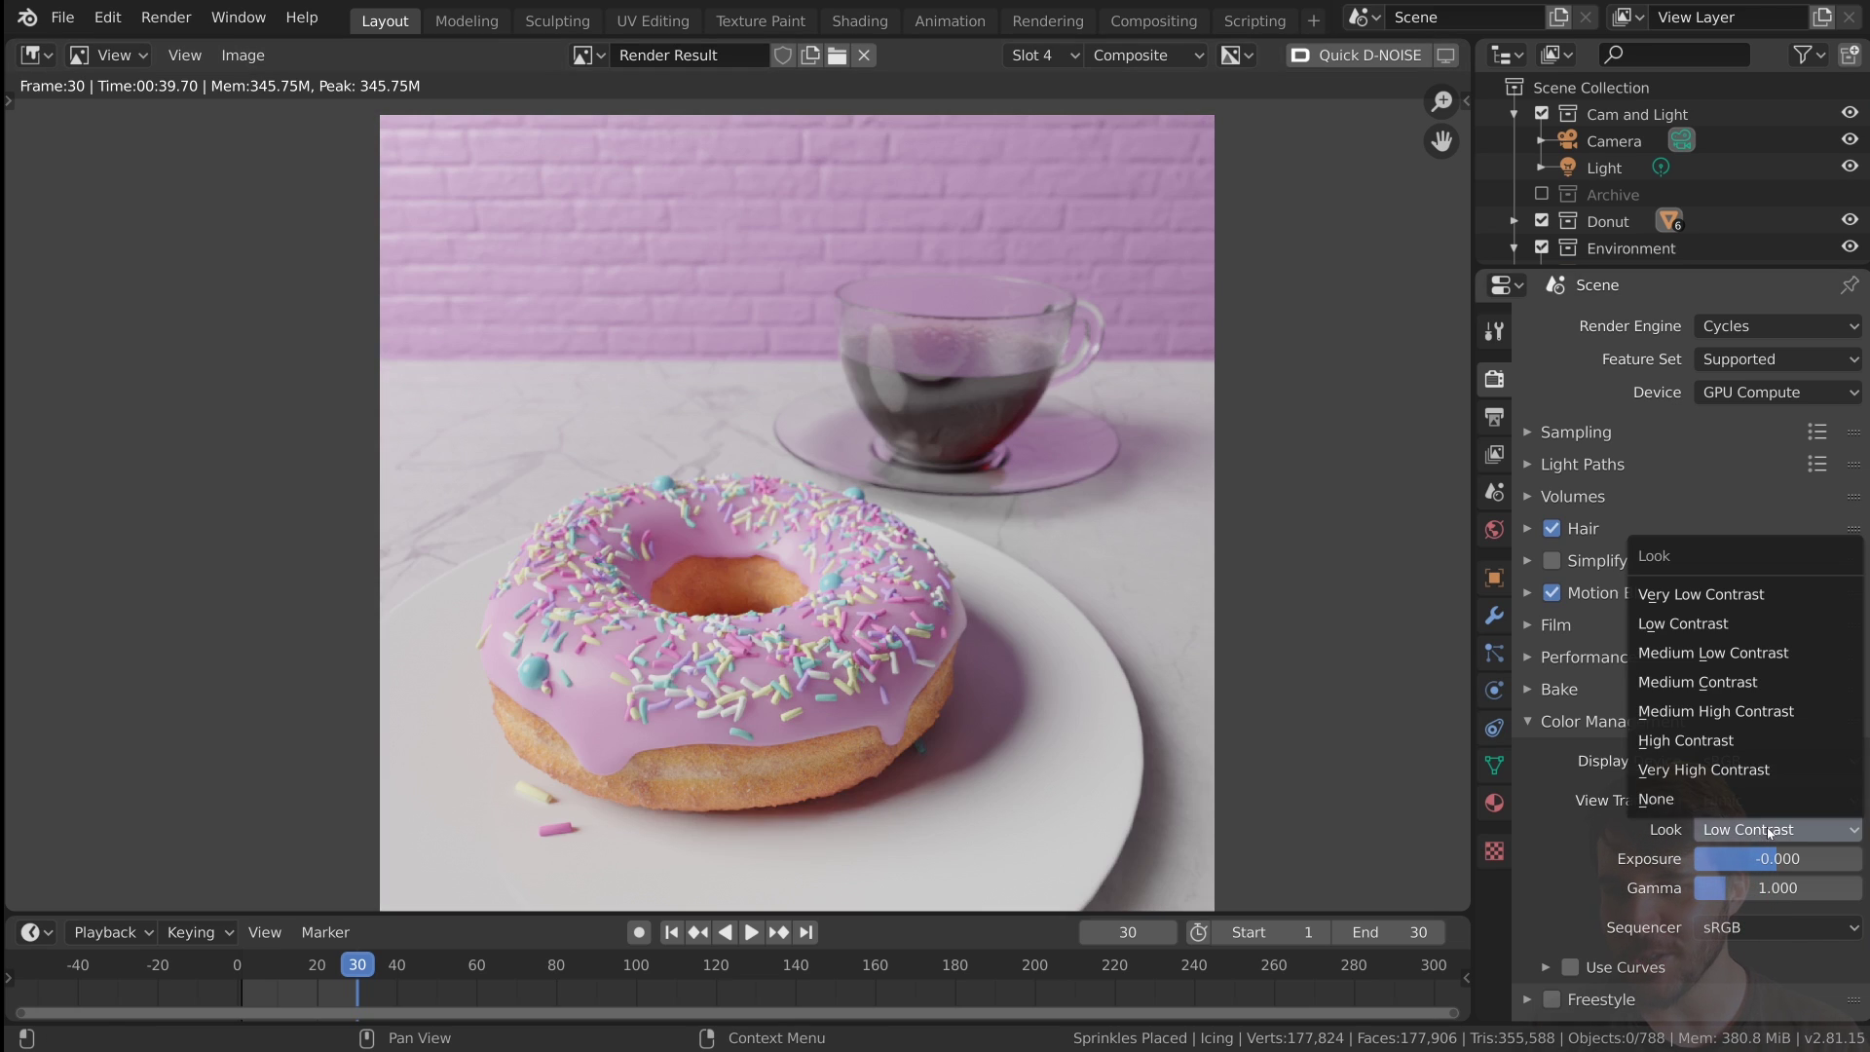
{"action": "left_click", "coordinate": [1738, 681]}
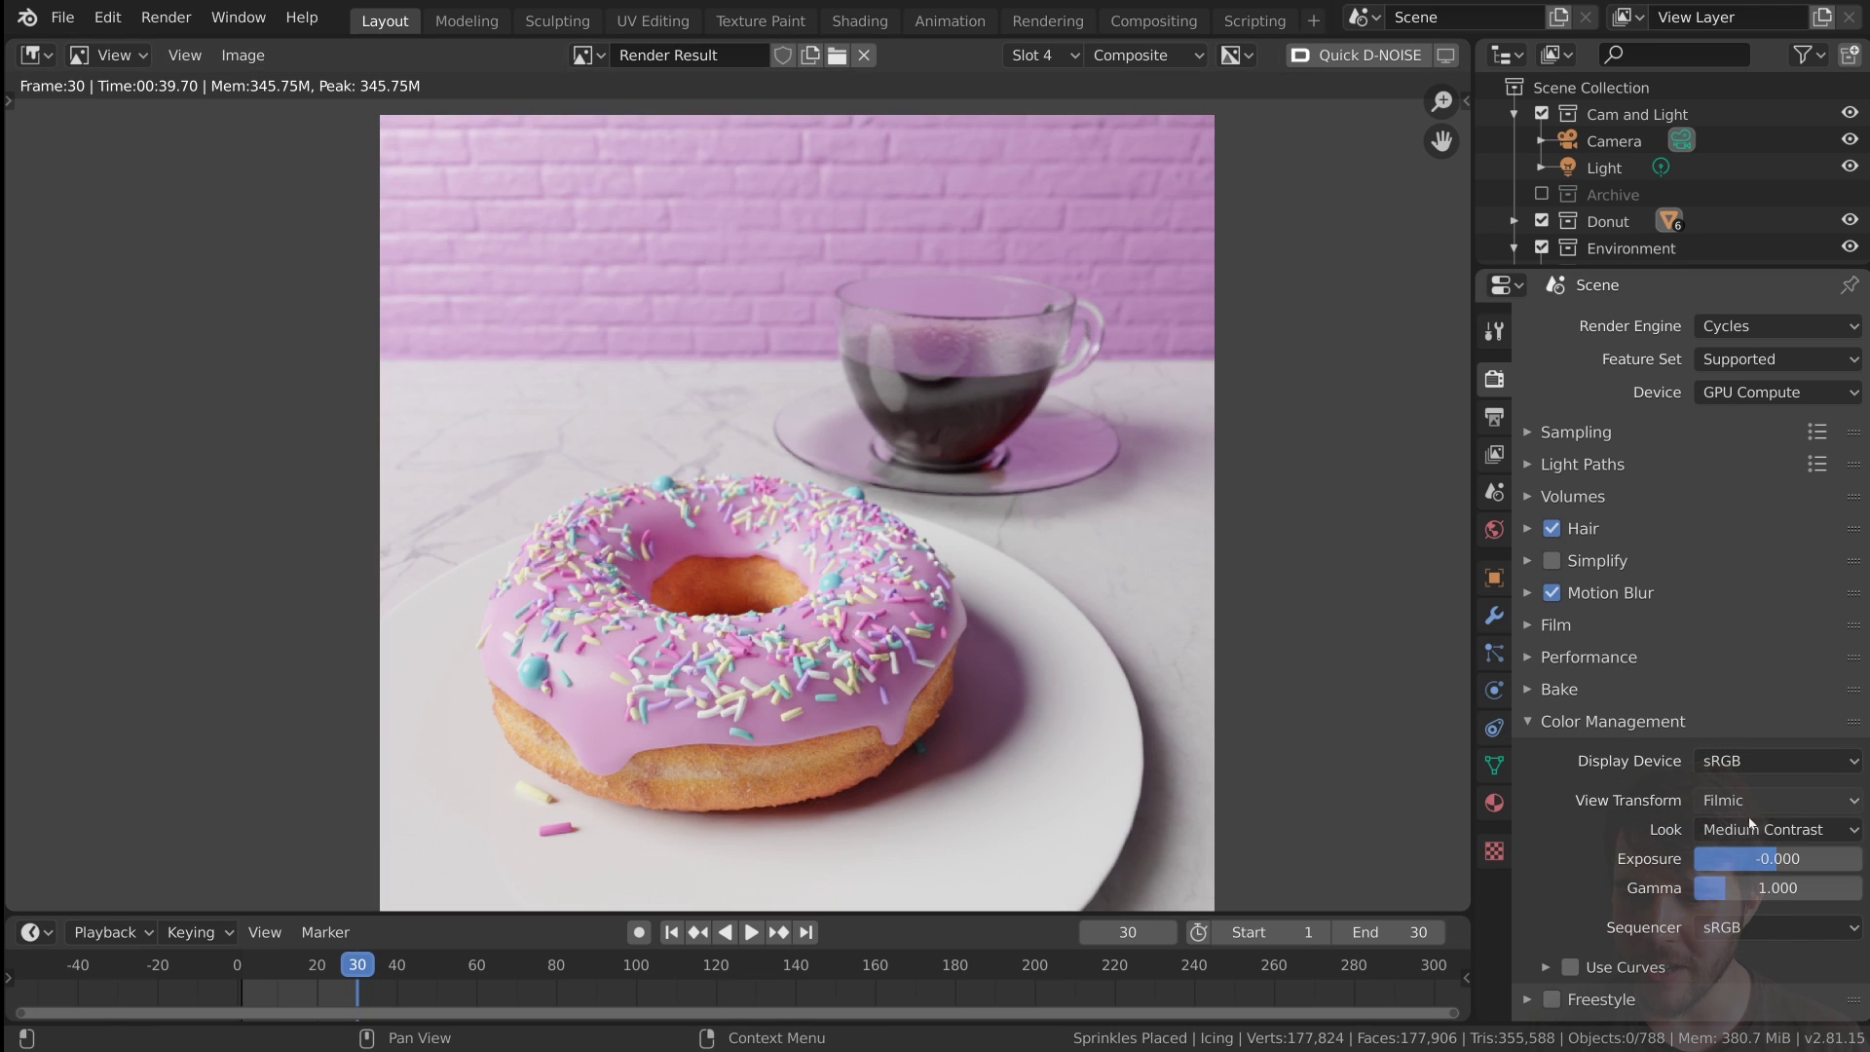
- Enable Use Curves and drag two curve points into an S-shaped tone curve
{"action": "scroll", "coordinate": [1599, 944], "scroll_direction": "down", "scroll_amount": 5}
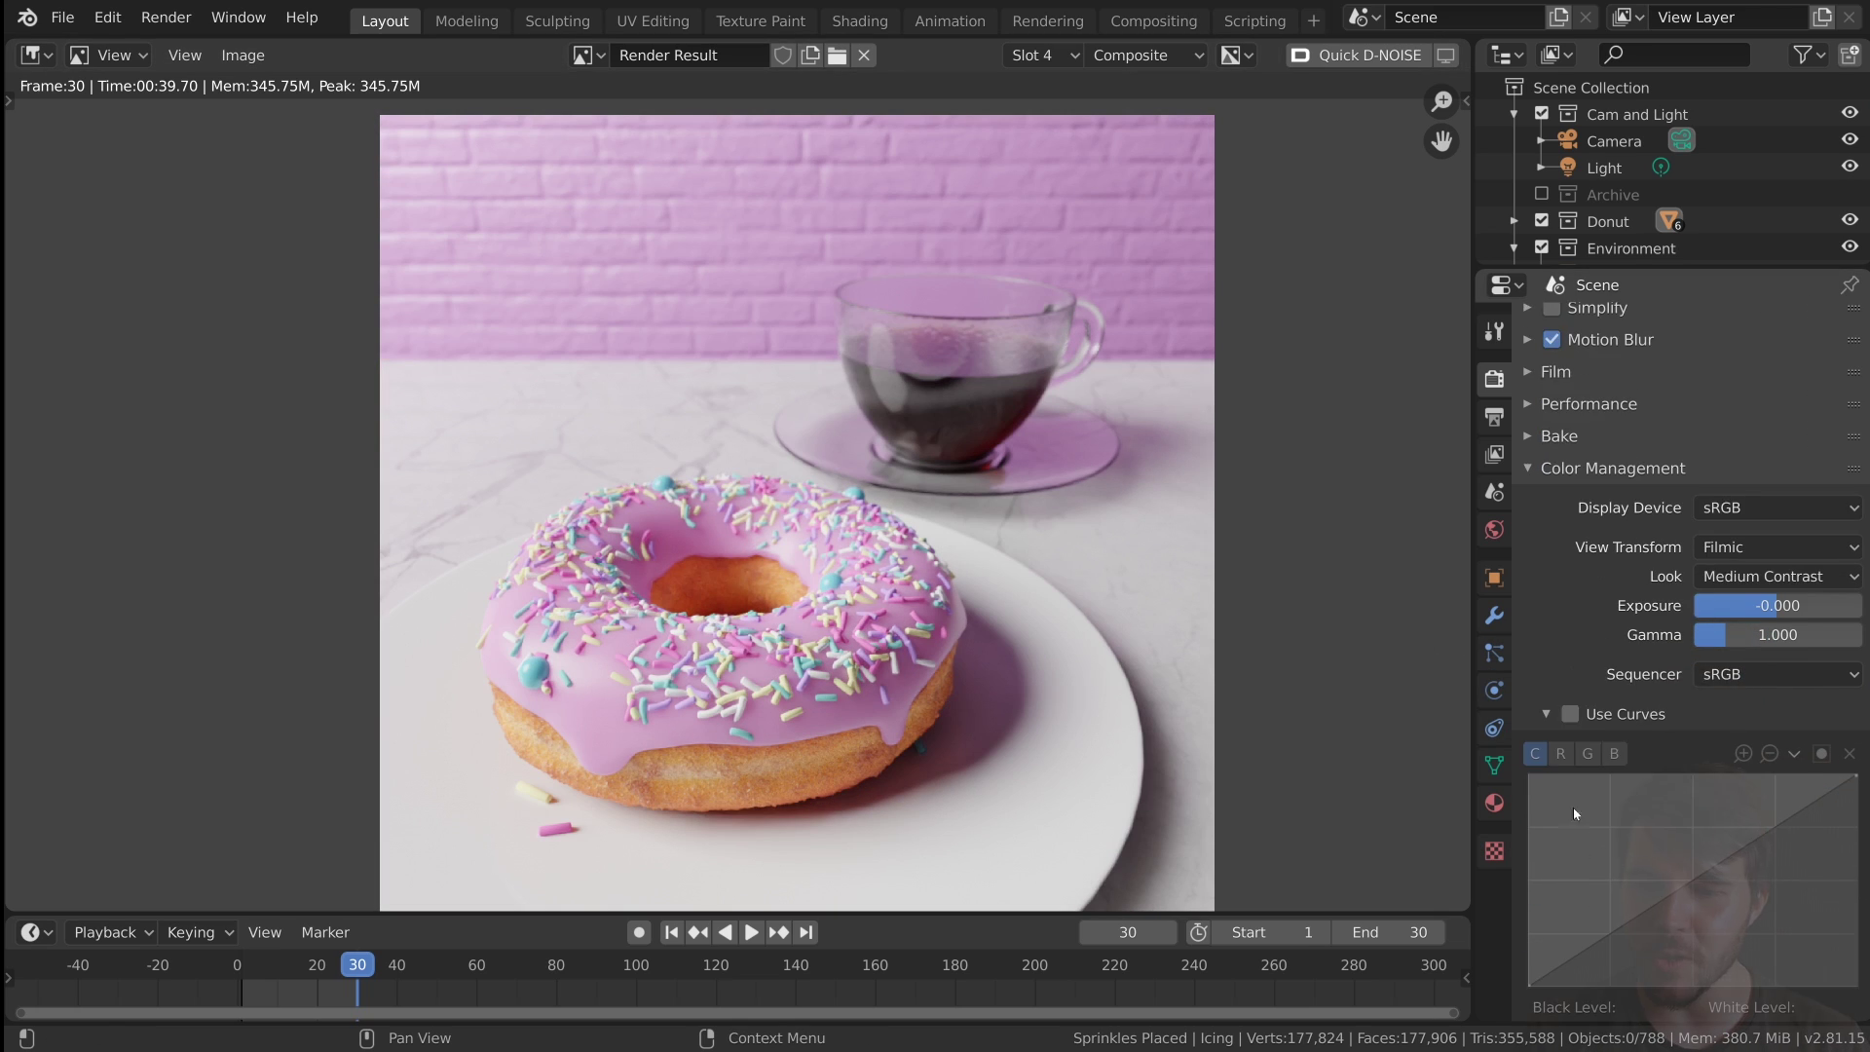
{"action": "left_click", "coordinate": [1570, 714]}
{"action": "scroll", "coordinate": [1575, 714], "scroll_direction": "down", "scroll_amount": 2}
{"action": "left_click_drag", "start_coordinate": [1713, 771], "coordinate": [1712, 733]}
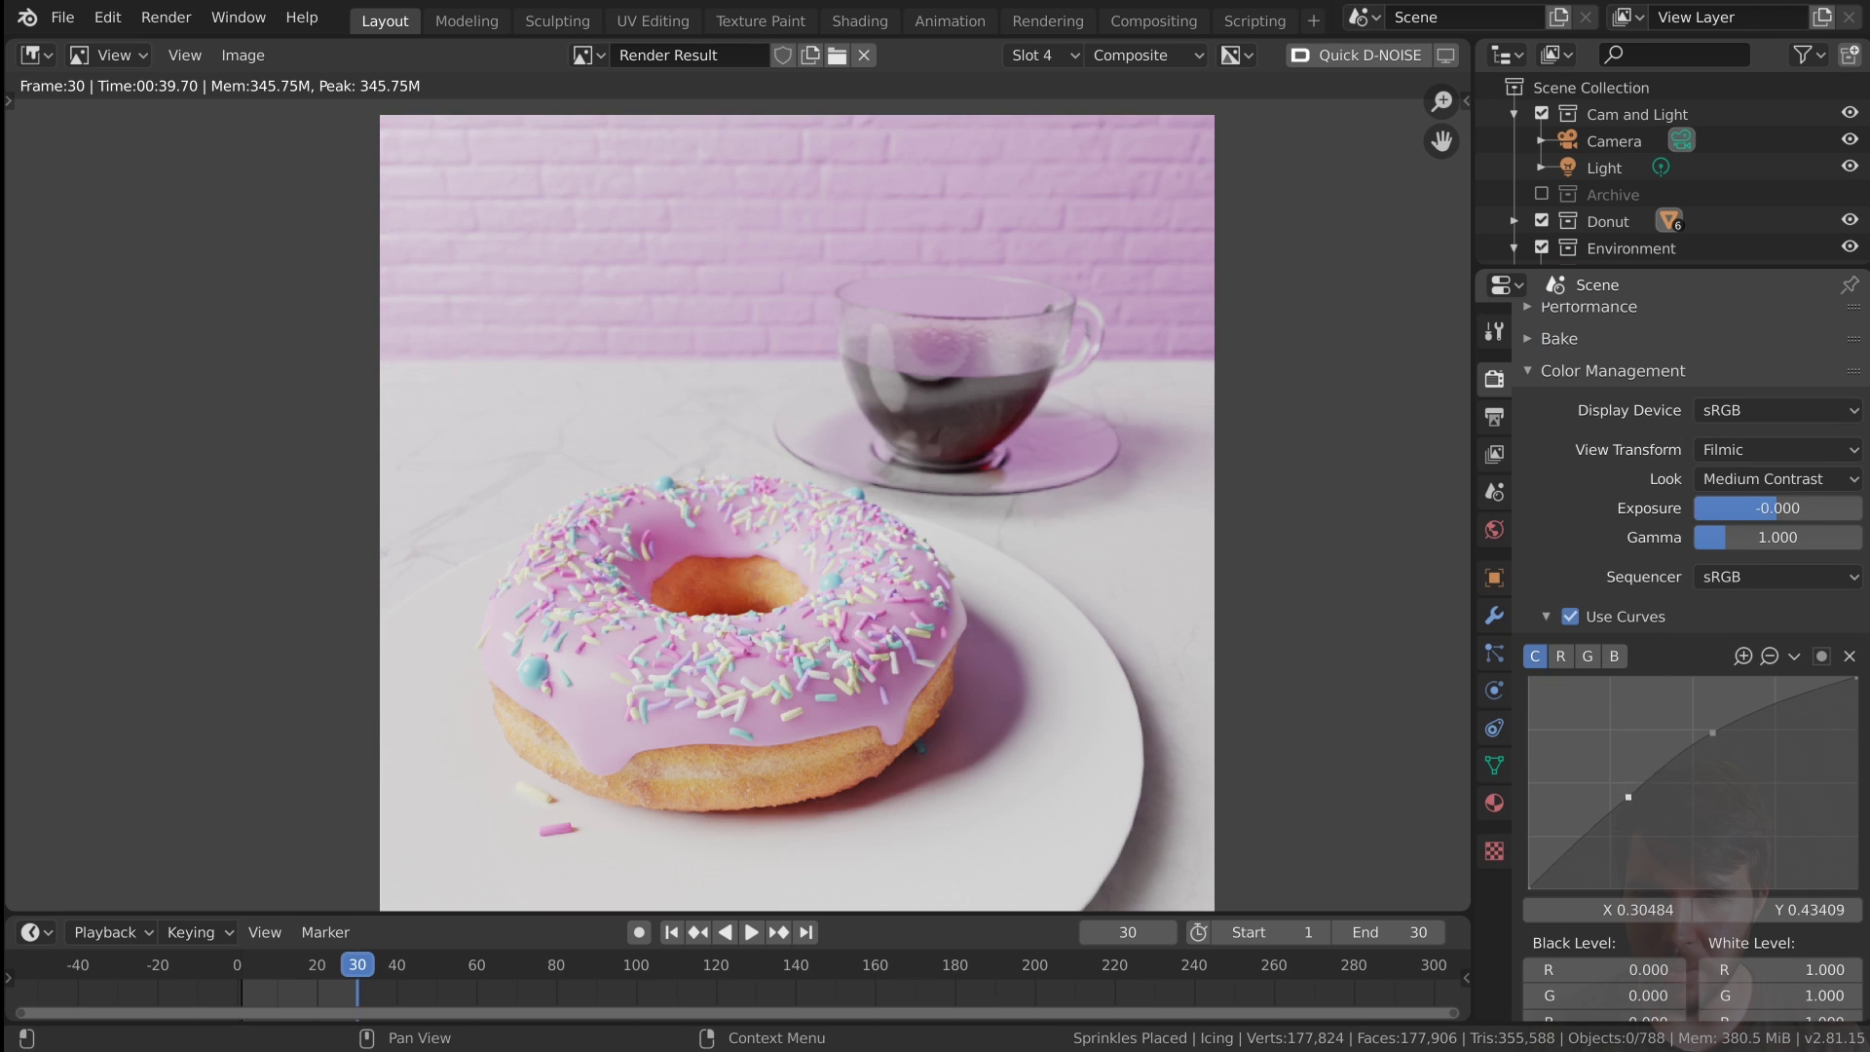
{"action": "mouse_move", "coordinate": [1628, 824]}
{"action": "left_mouse_down"}
{"action": "mouse_move", "coordinate": [1633, 840]}
{"action": "mouse_move", "coordinate": [1597, 818]}
{"action": "left_mouse_up"}
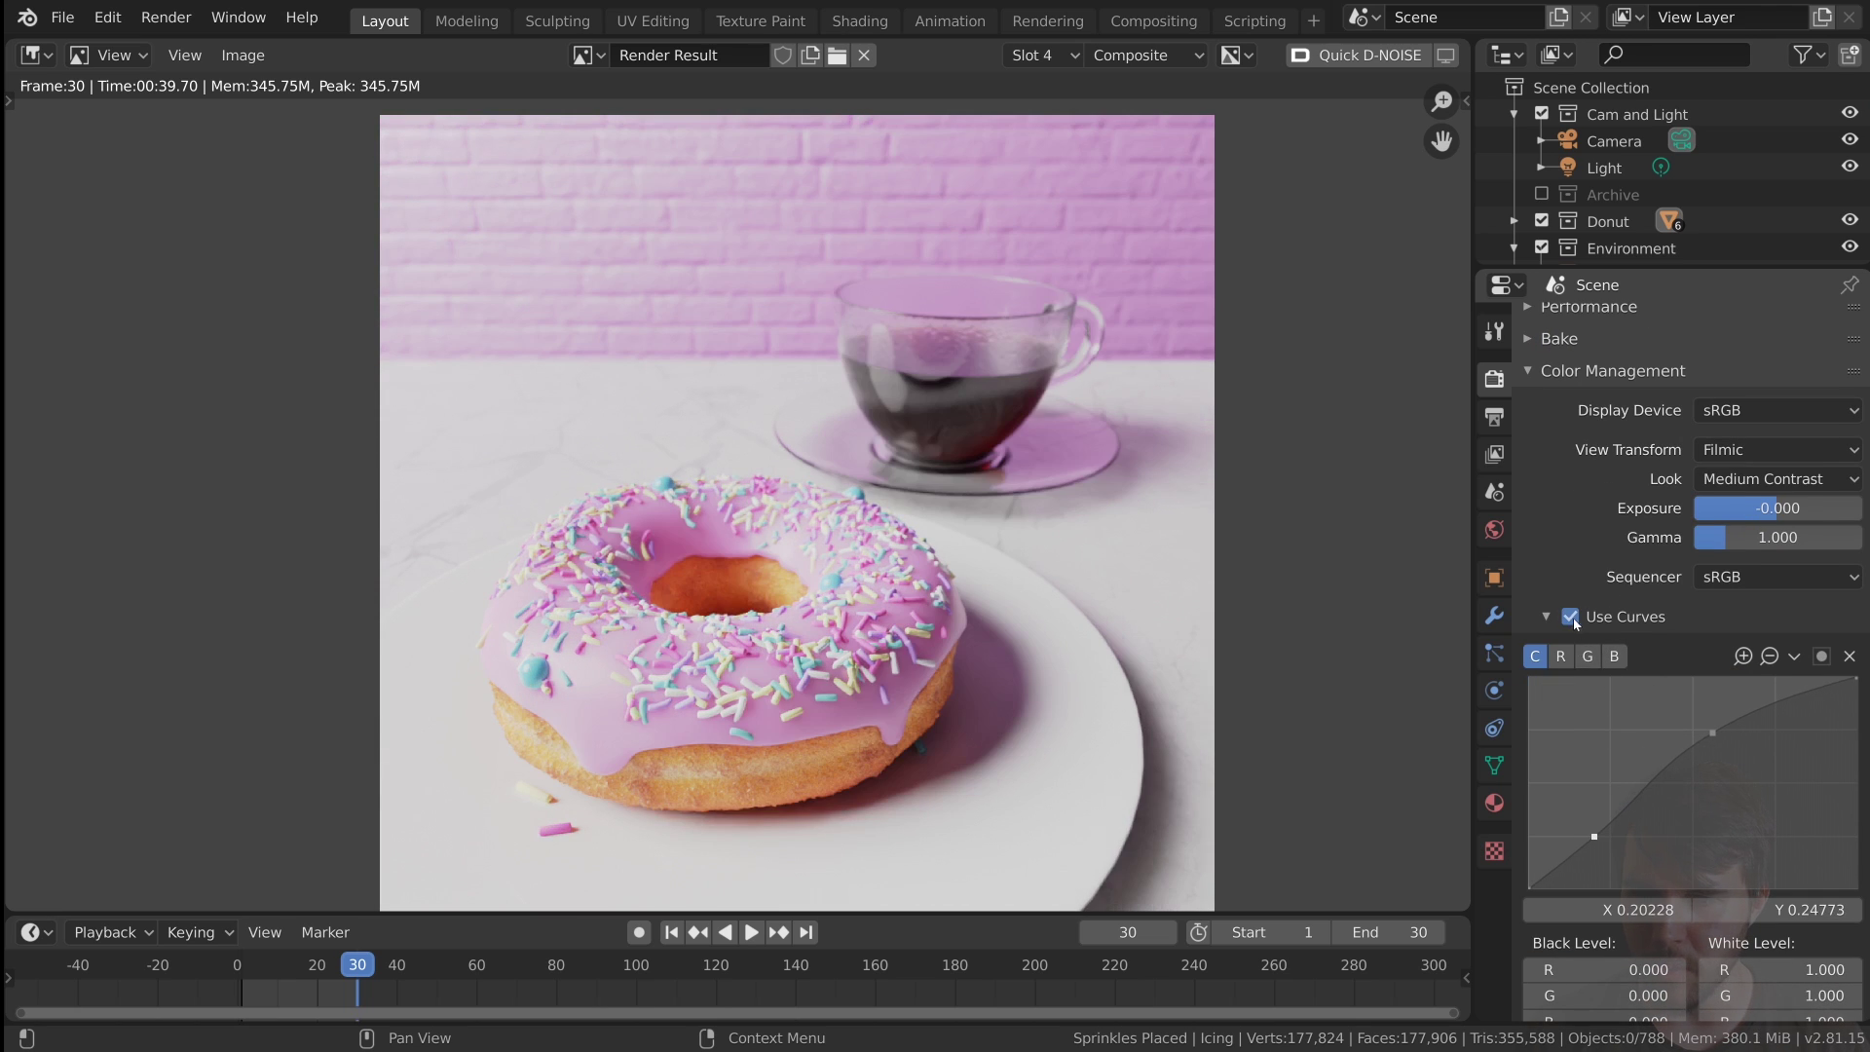
- Turn off Use Curves and frame all nodes in the Compositing workspace
{"action": "left_click", "coordinate": [1570, 616]}
{"action": "scroll", "coordinate": [1656, 682], "scroll_direction": "up", "scroll_amount": 7}
{"action": "left_click", "coordinate": [1153, 20]}
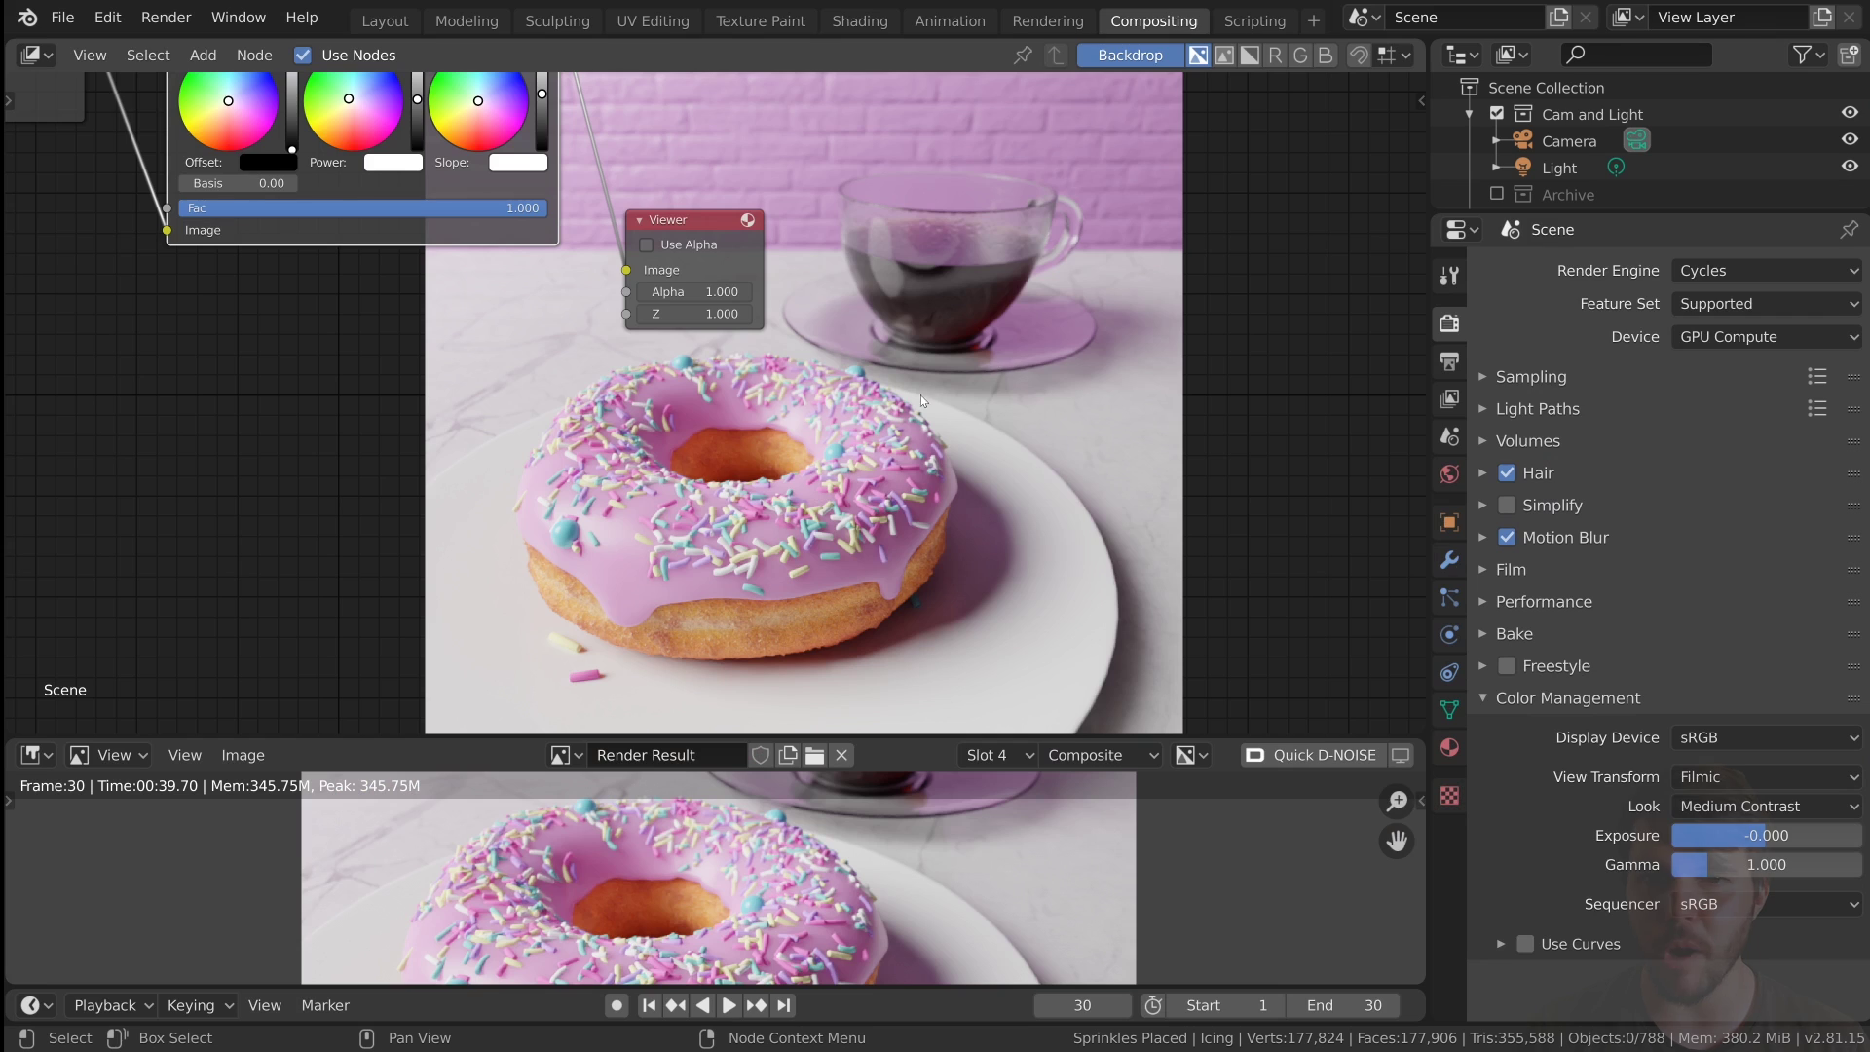
{"action": "key", "text": "Home"}
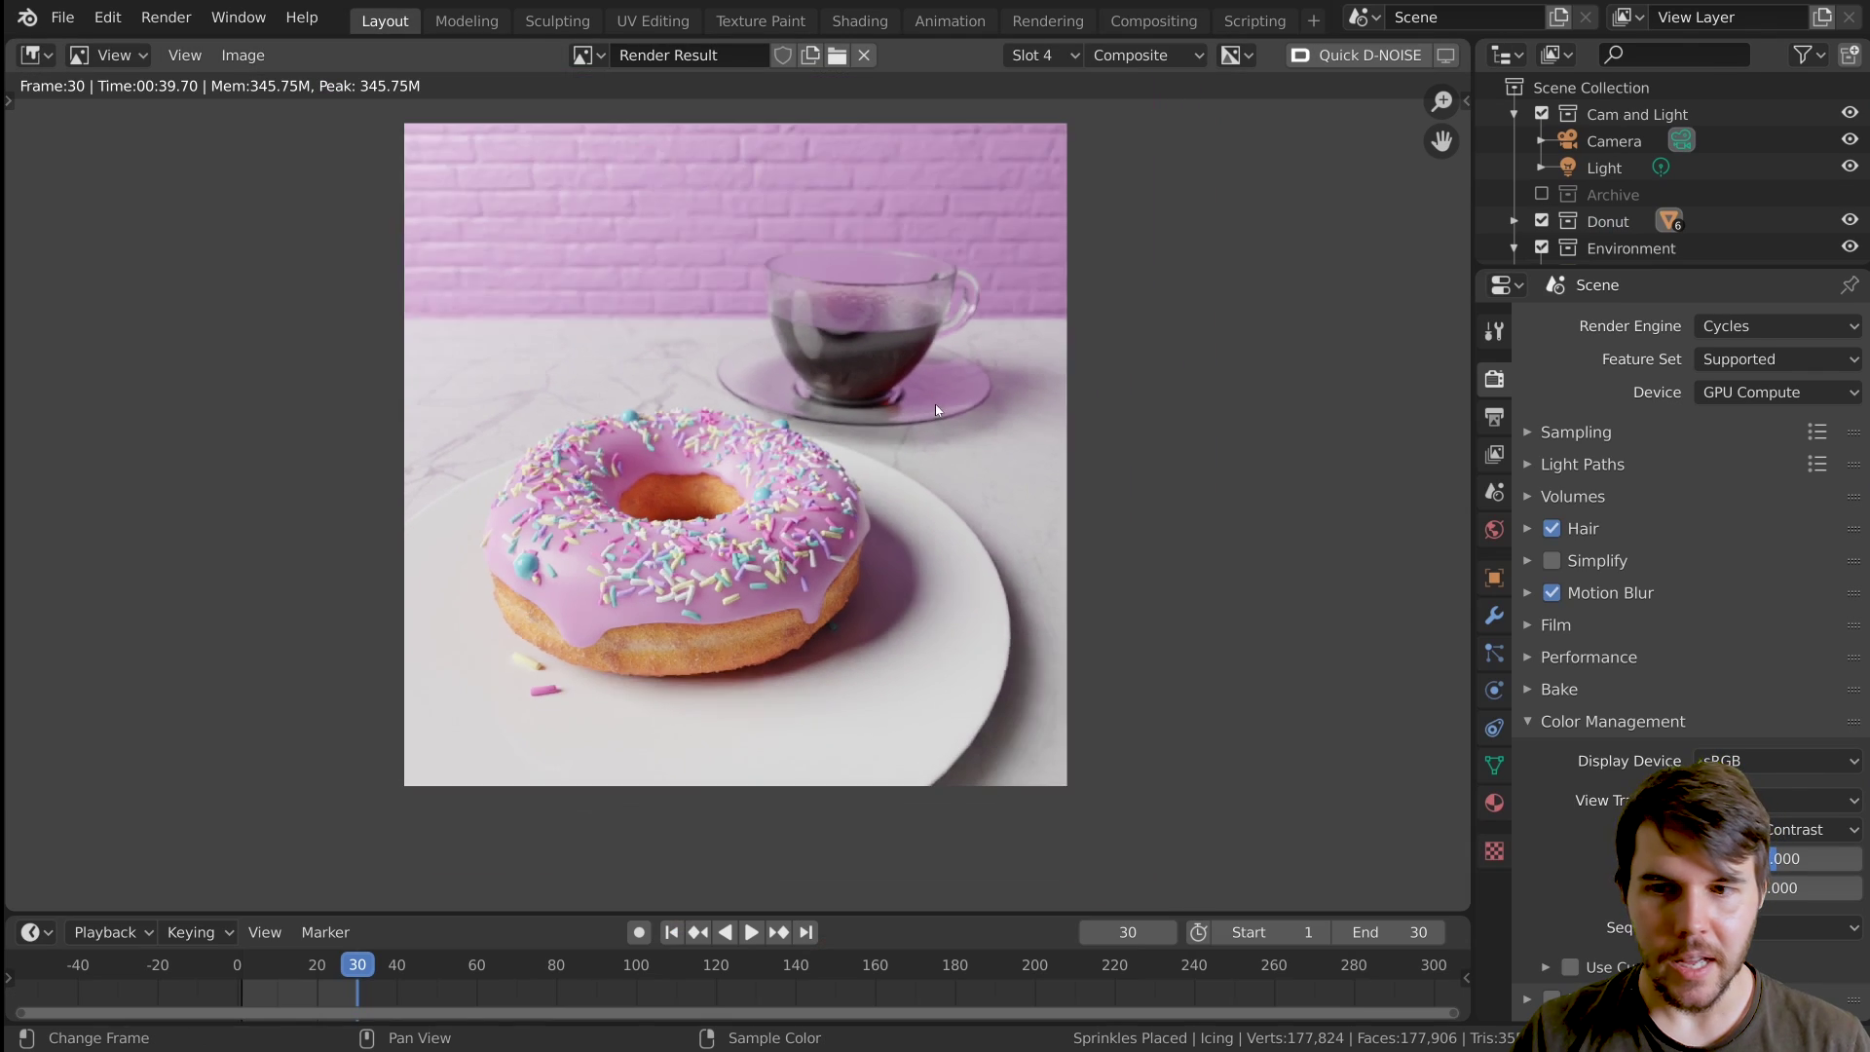
- Collapse the Color Management, Sampling and Light Paths panels and show the Output Properties
{"action": "scroll", "coordinate": [935, 403], "scroll_direction": "down", "scroll_amount": 2}
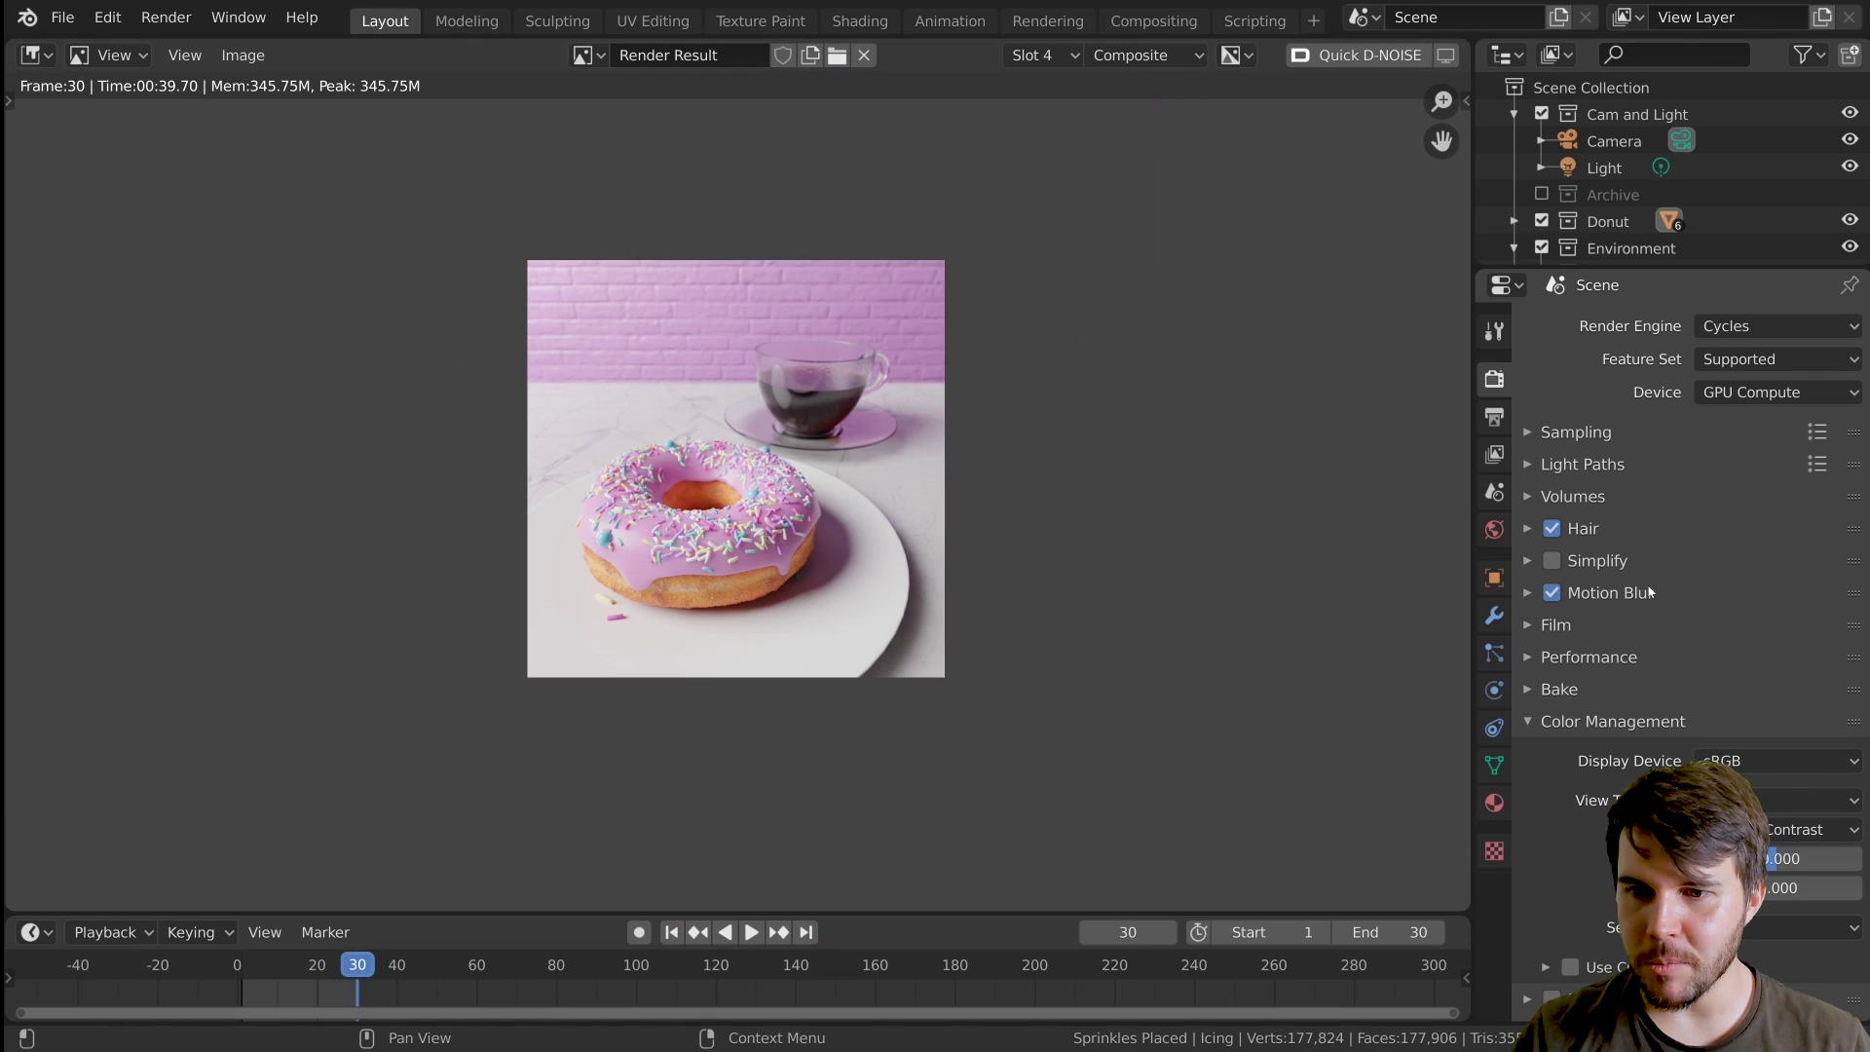
{"action": "left_click", "coordinate": [1528, 719]}
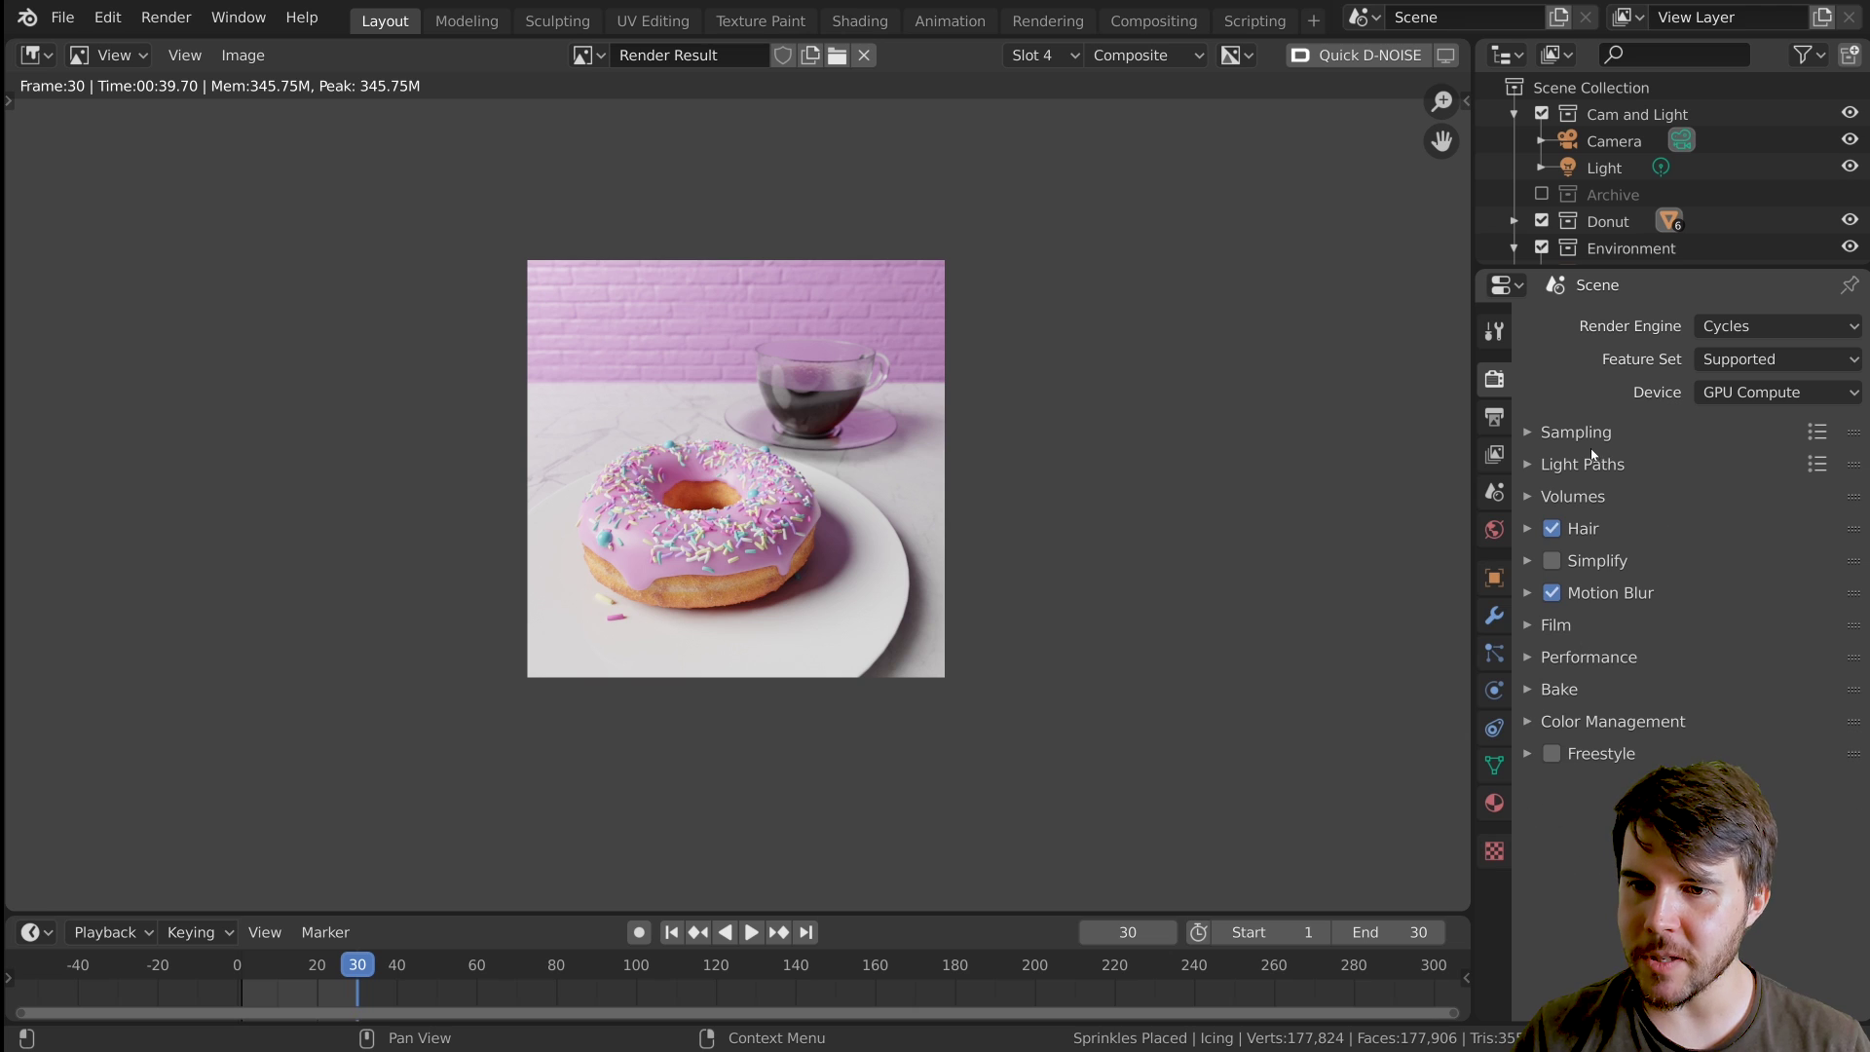
{"action": "left_click", "coordinate": [1622, 433]}
{"action": "left_click", "coordinate": [1623, 433]}
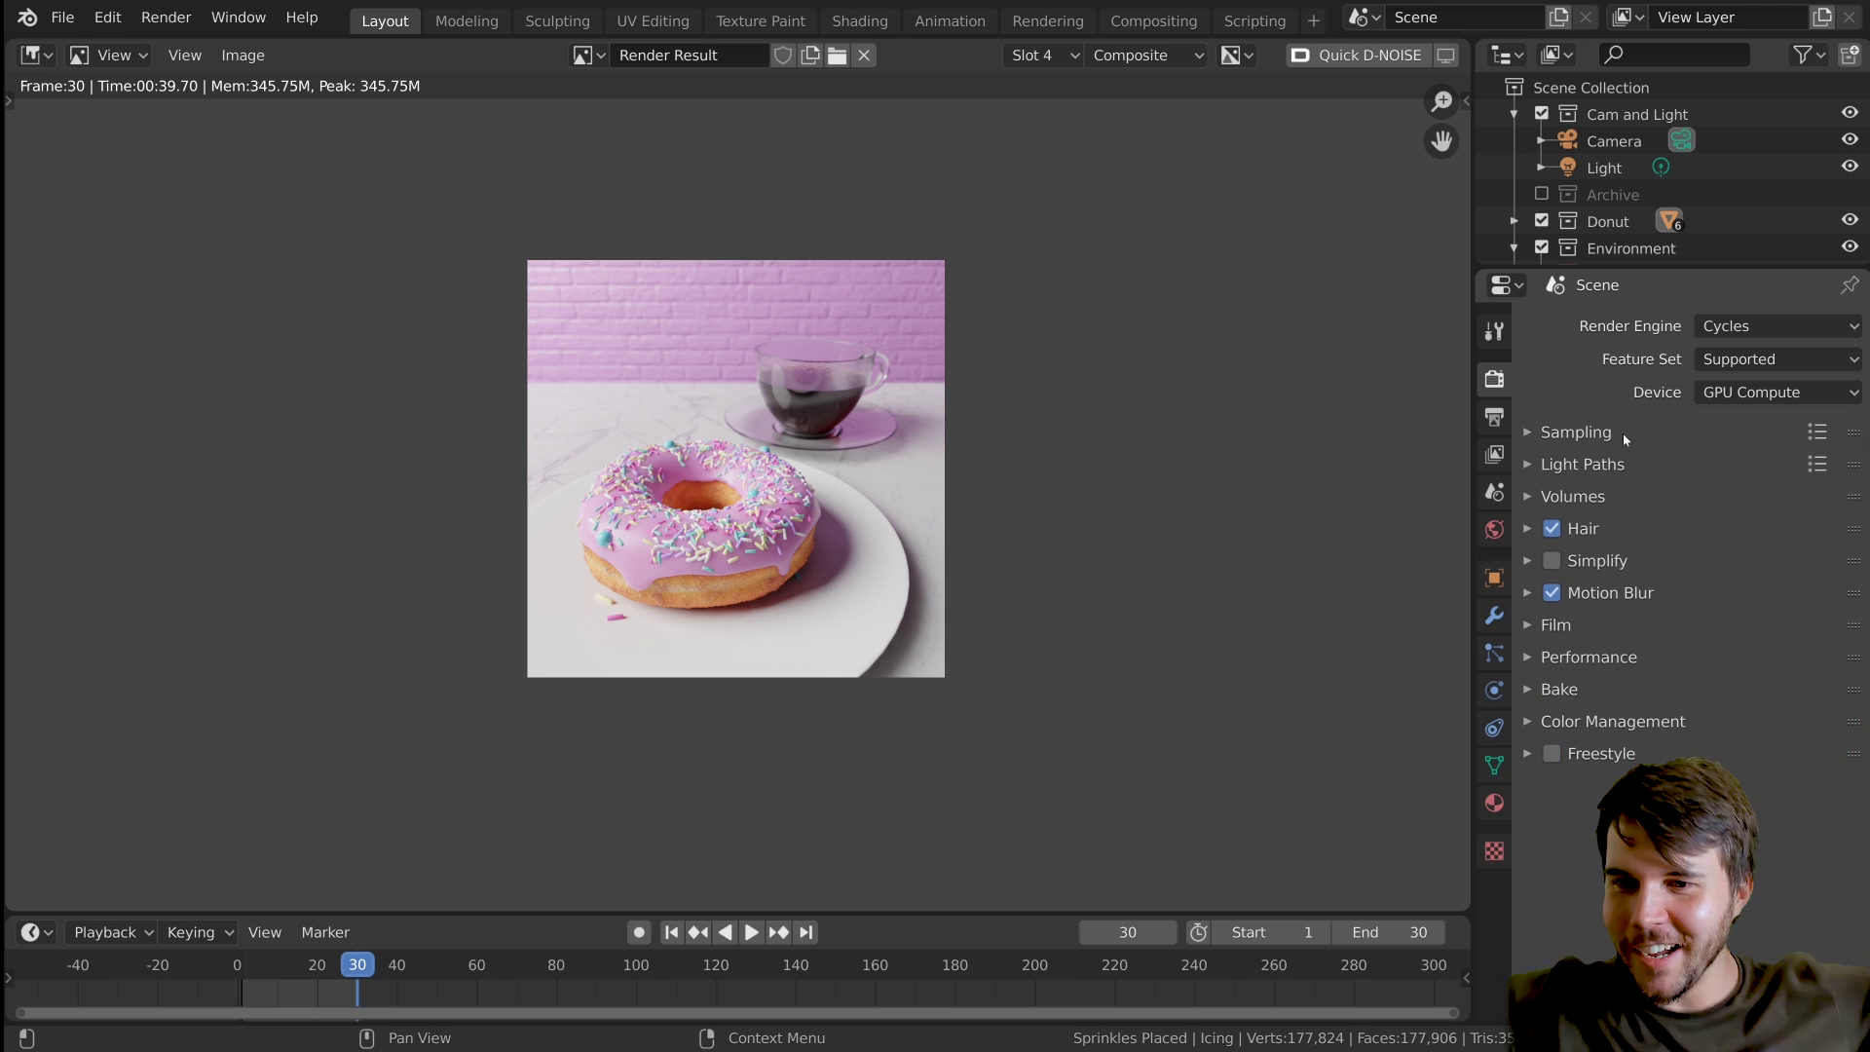
{"action": "left_click", "coordinate": [1656, 461]}
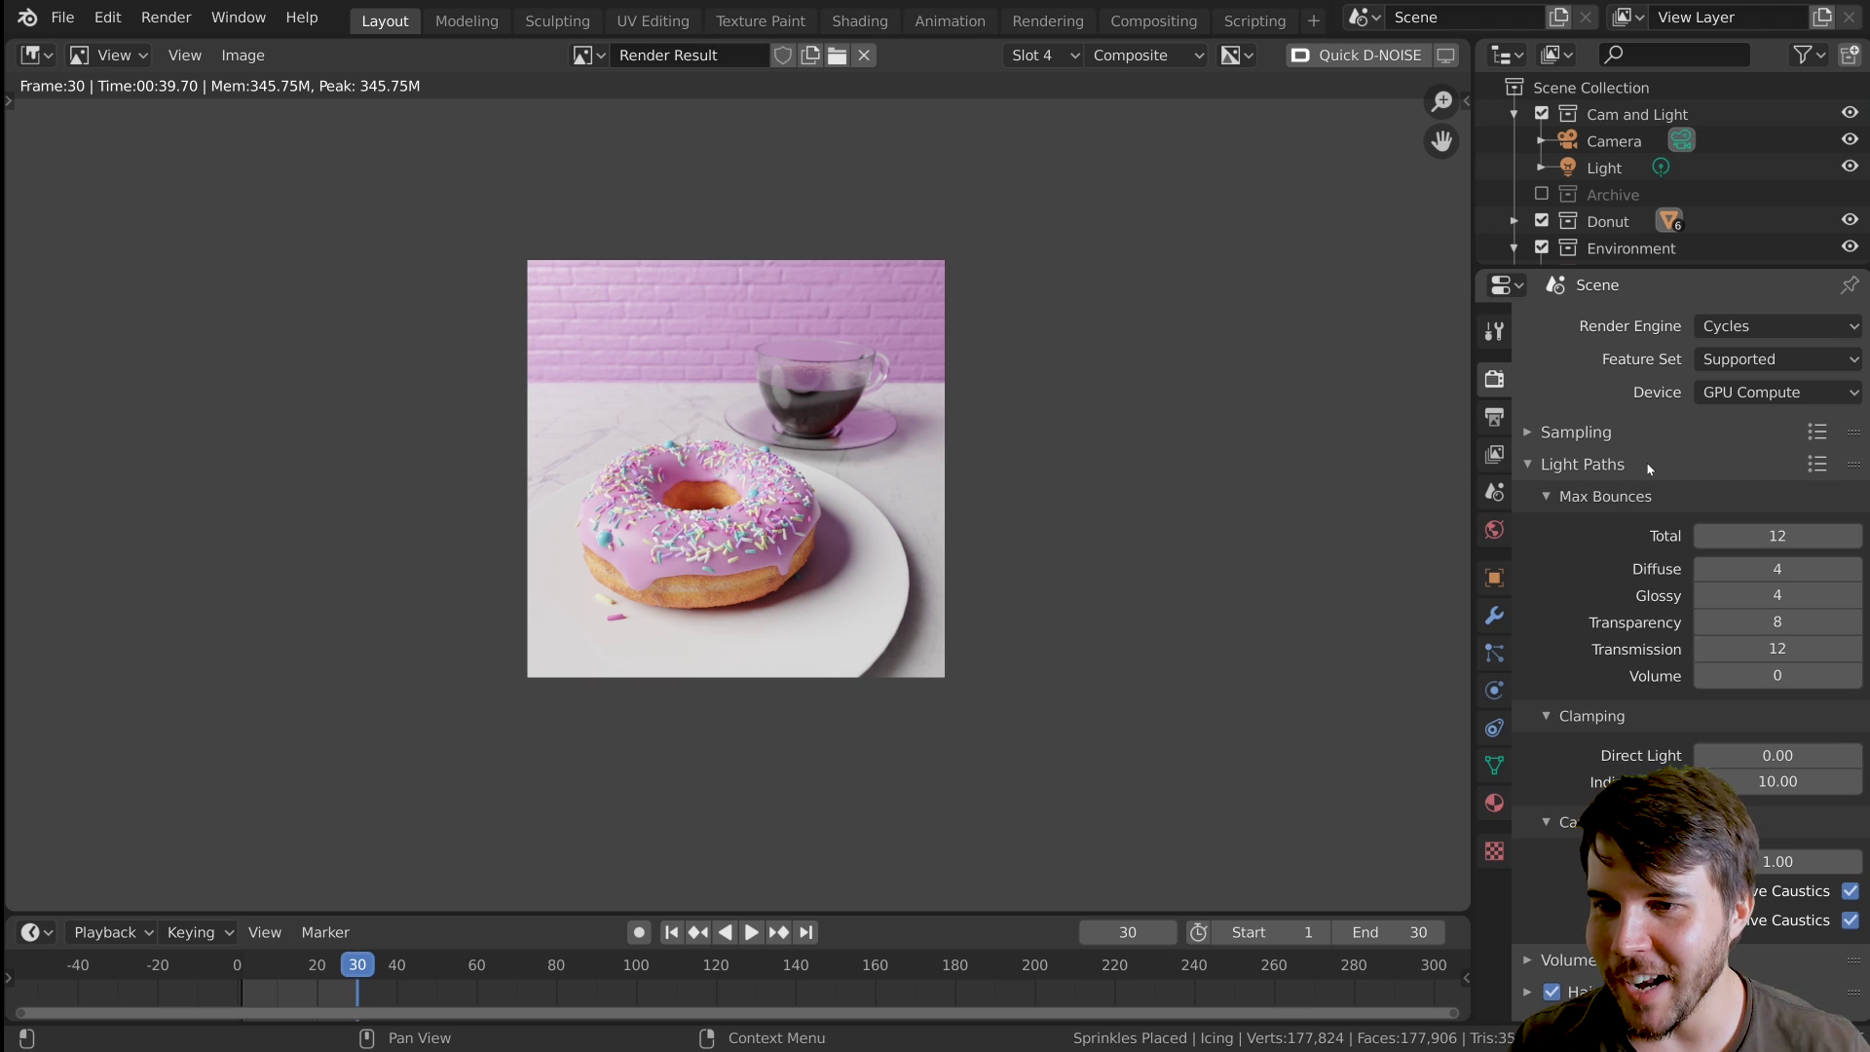
{"action": "left_click", "coordinate": [1646, 464]}
{"action": "left_click", "coordinate": [1605, 433]}
{"action": "left_click", "coordinate": [1604, 432]}
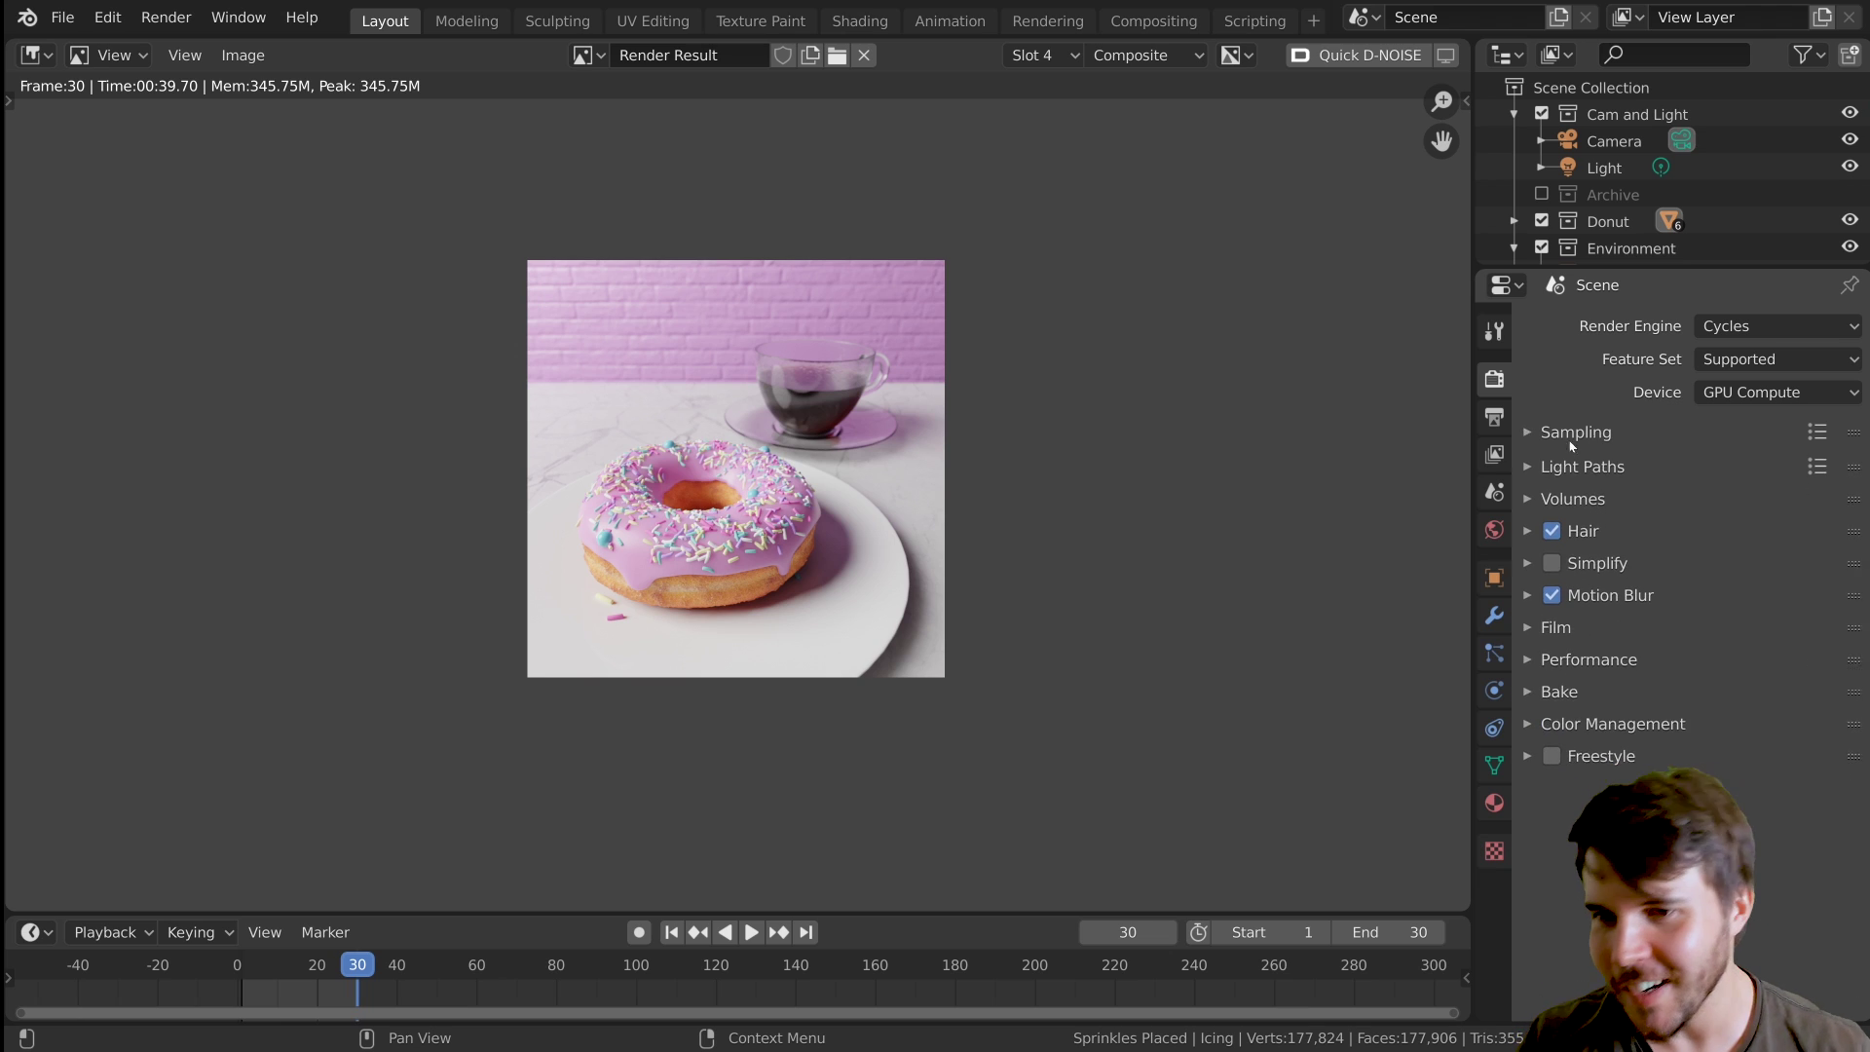
{"action": "left_click", "coordinate": [1495, 417]}
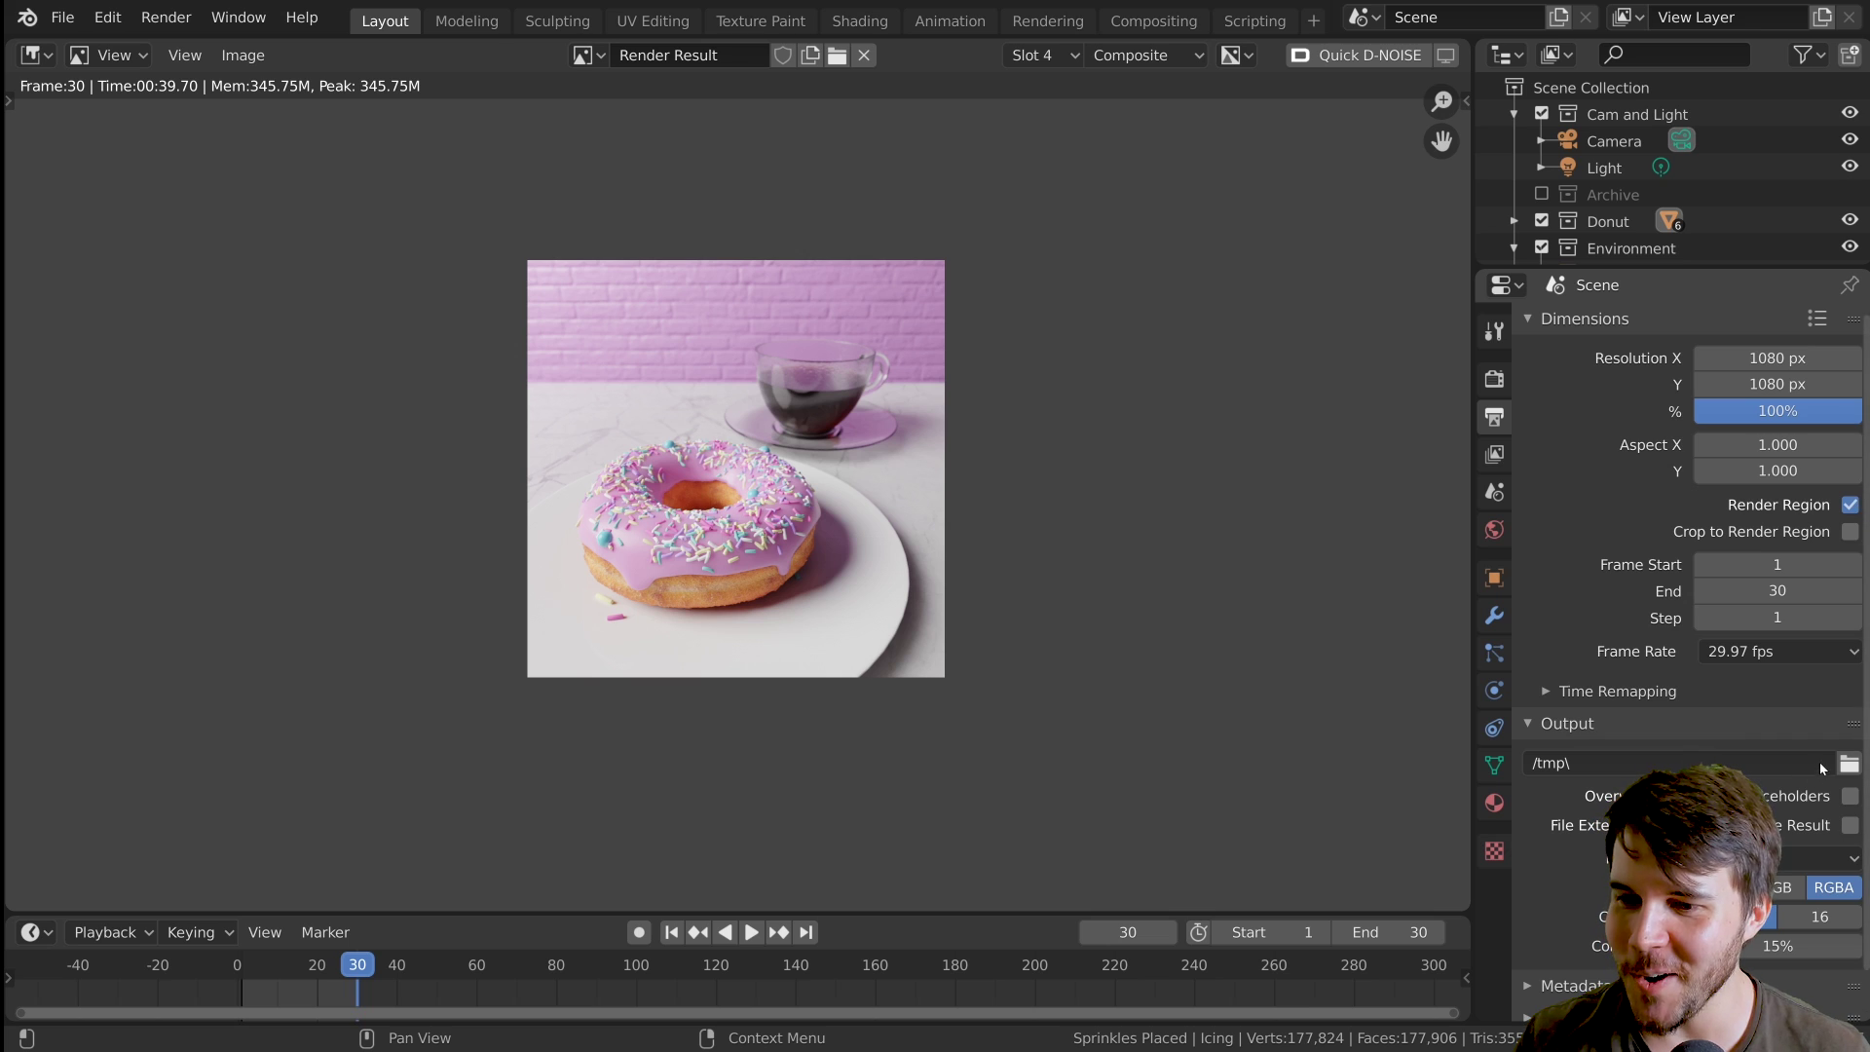
{"action": "scroll", "coordinate": [1025, 660], "scroll_direction": "up", "scroll_amount": 3}
{"action": "scroll", "coordinate": [1028, 661], "scroll_direction": "down", "scroll_amount": 1}
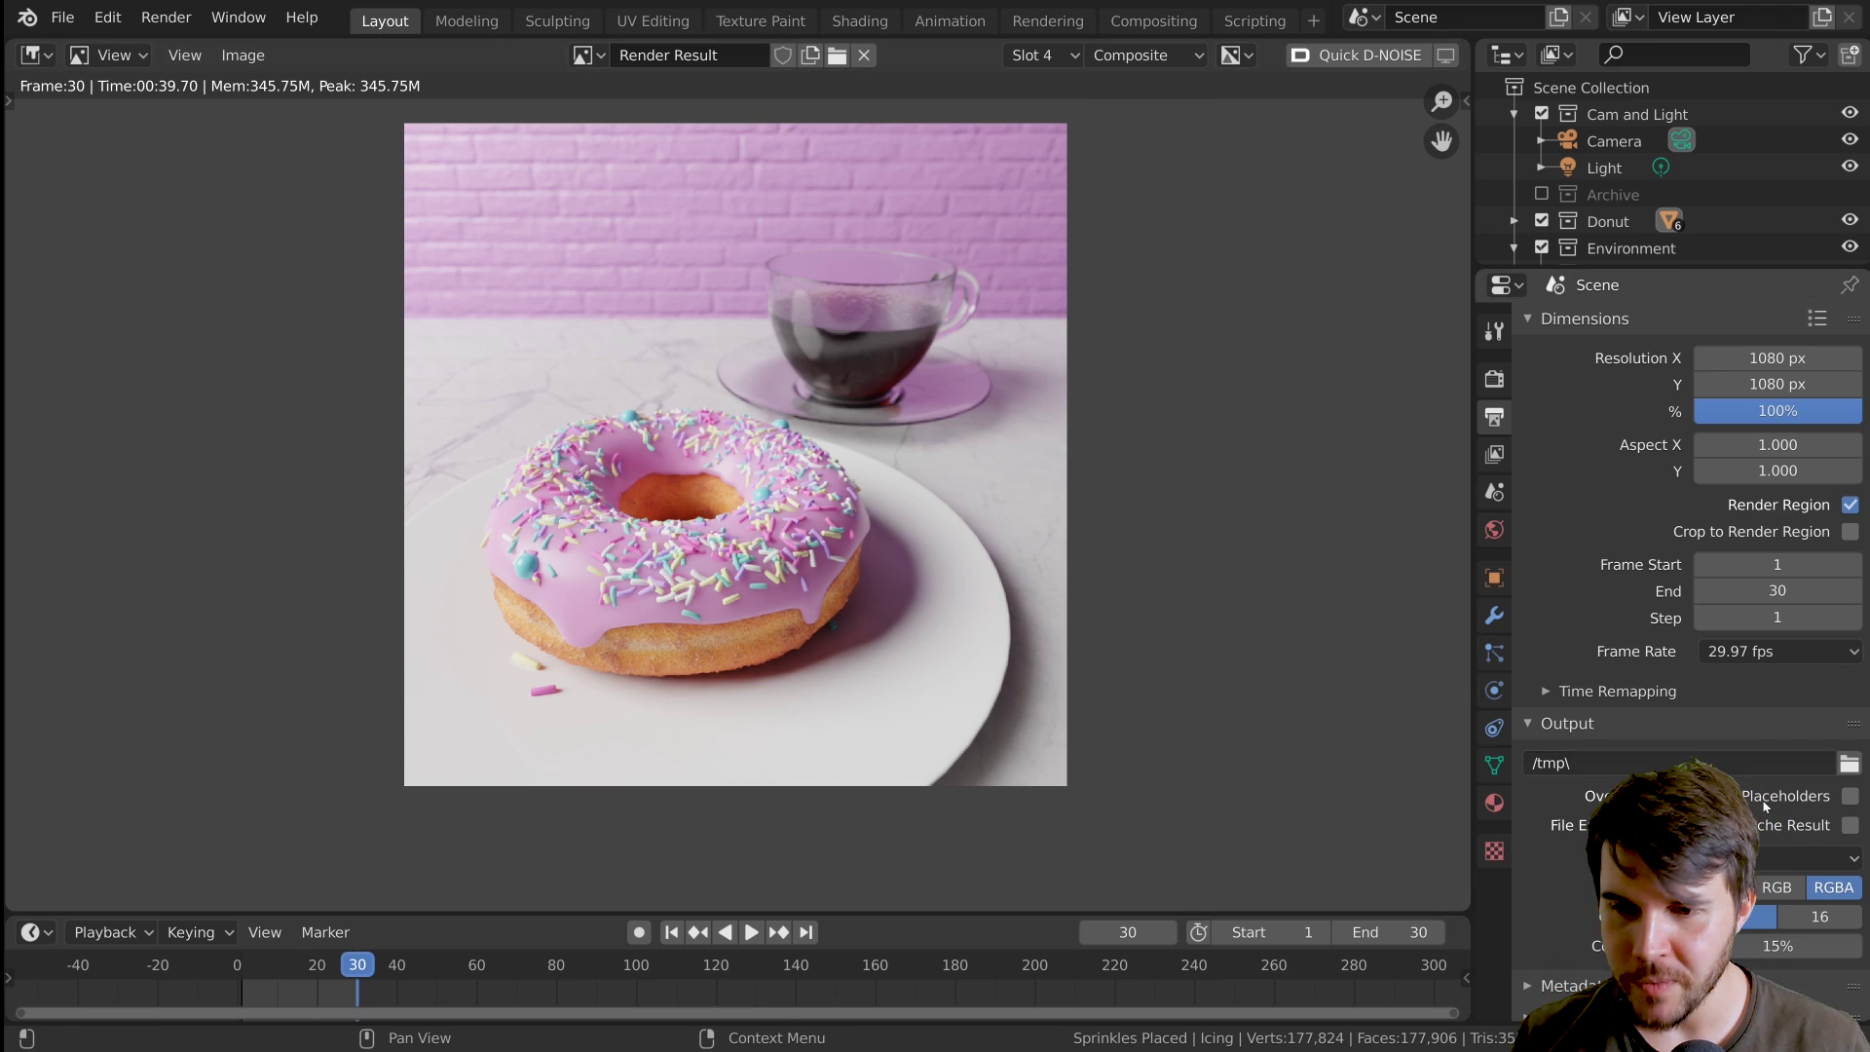
{"action": "left_click", "coordinate": [1603, 723]}
{"action": "left_click", "coordinate": [1604, 723]}
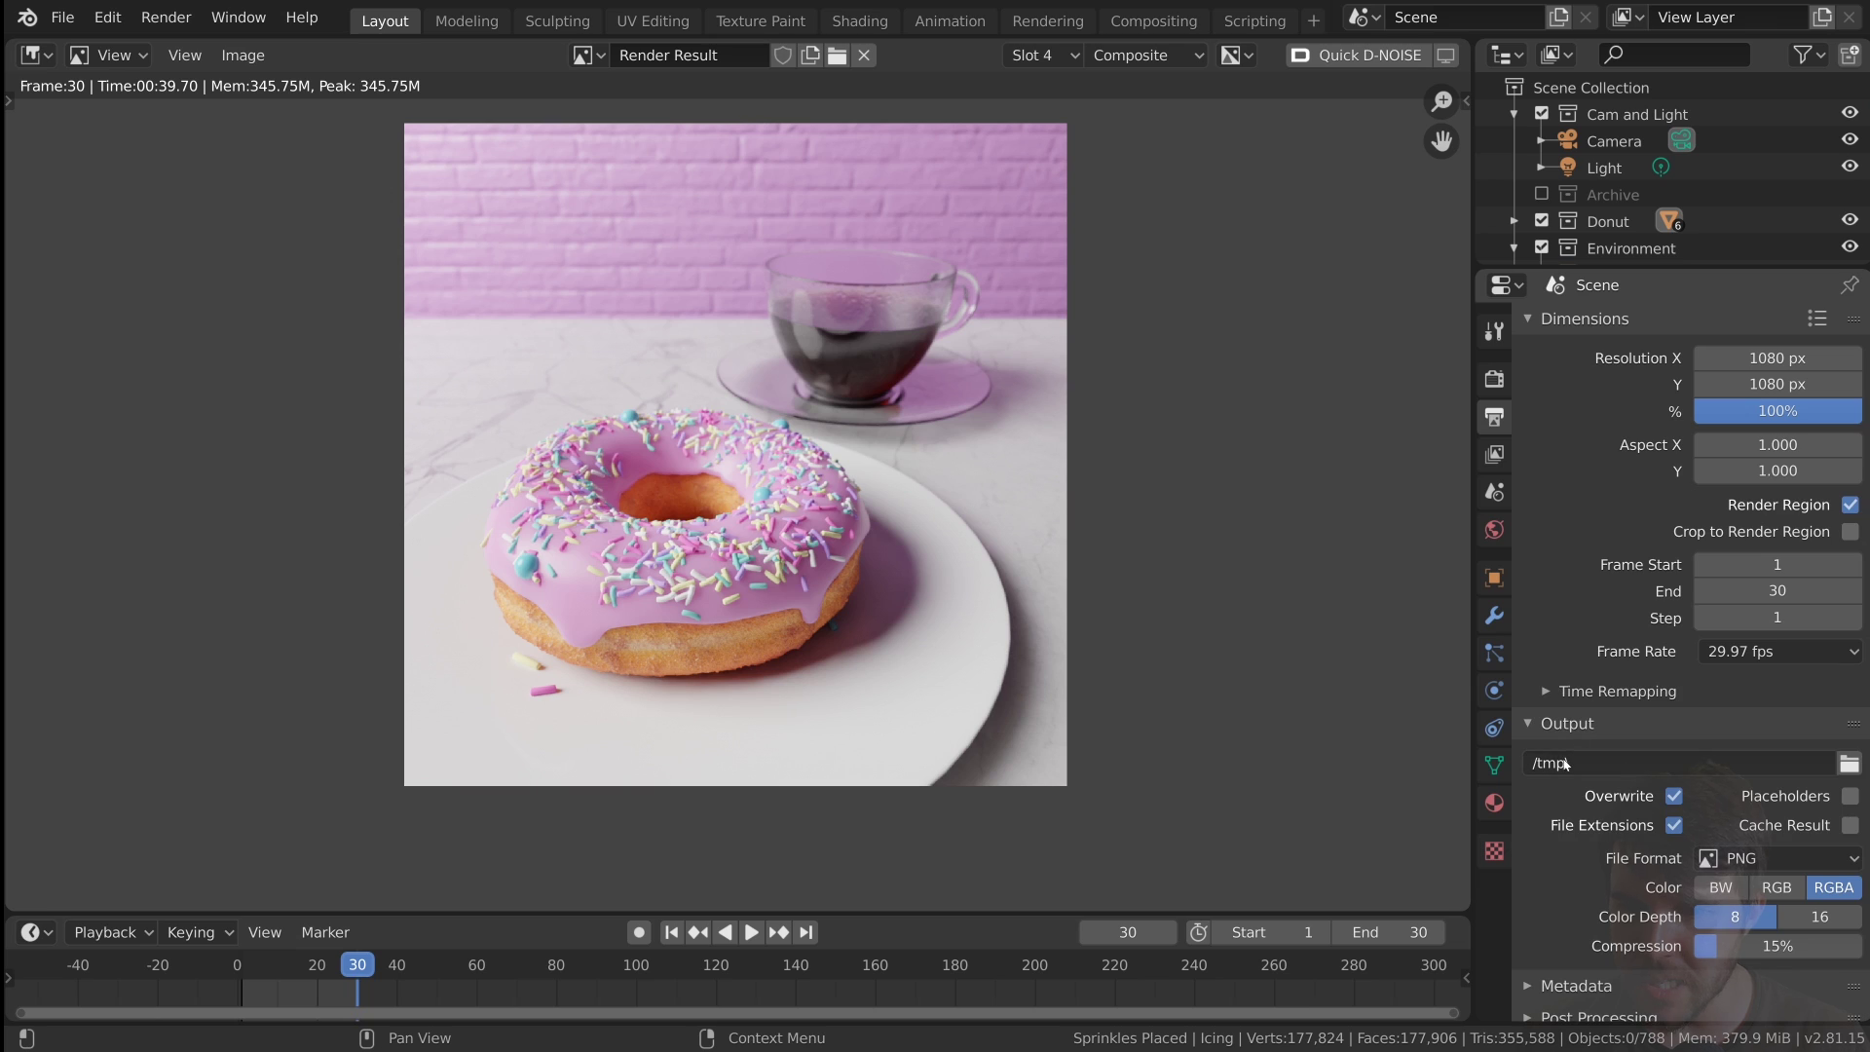
{"action": "left_click", "coordinate": [1712, 863]}
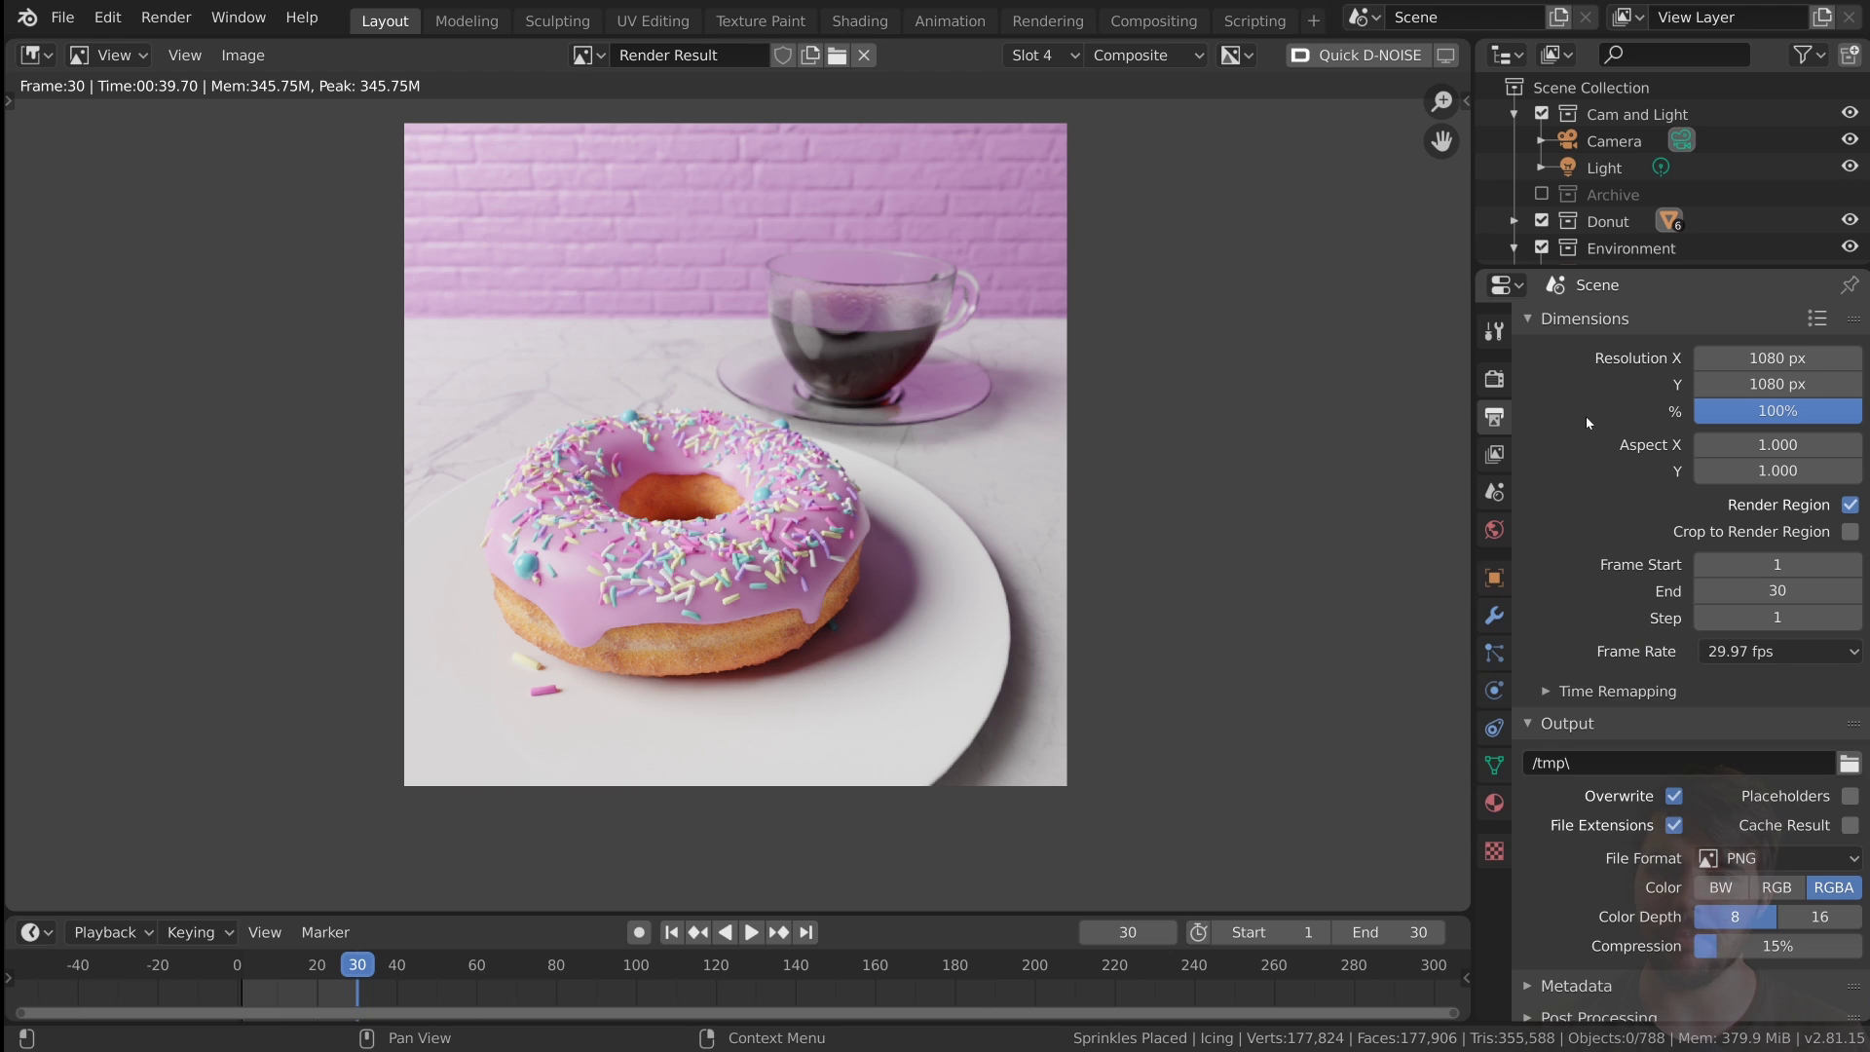
{"action": "left_click", "coordinate": [1775, 859]}
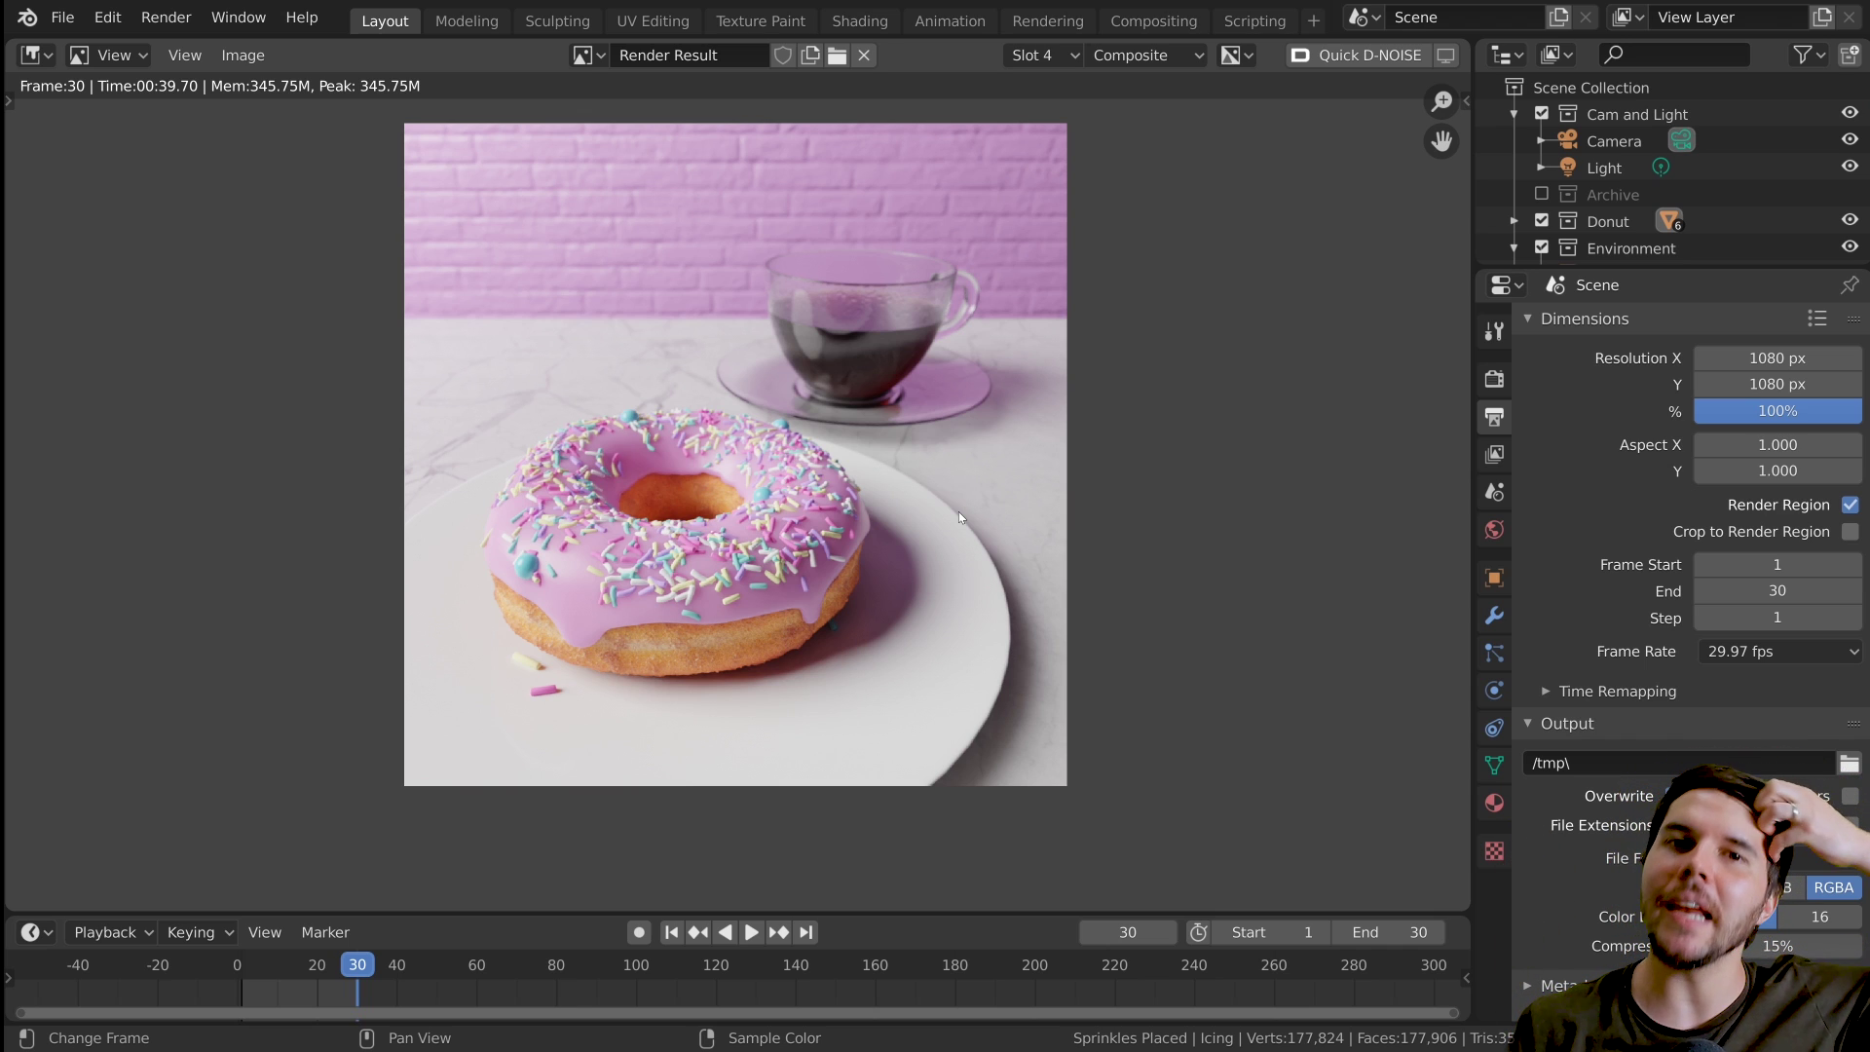
{"action": "left_click", "coordinate": [1772, 857]}
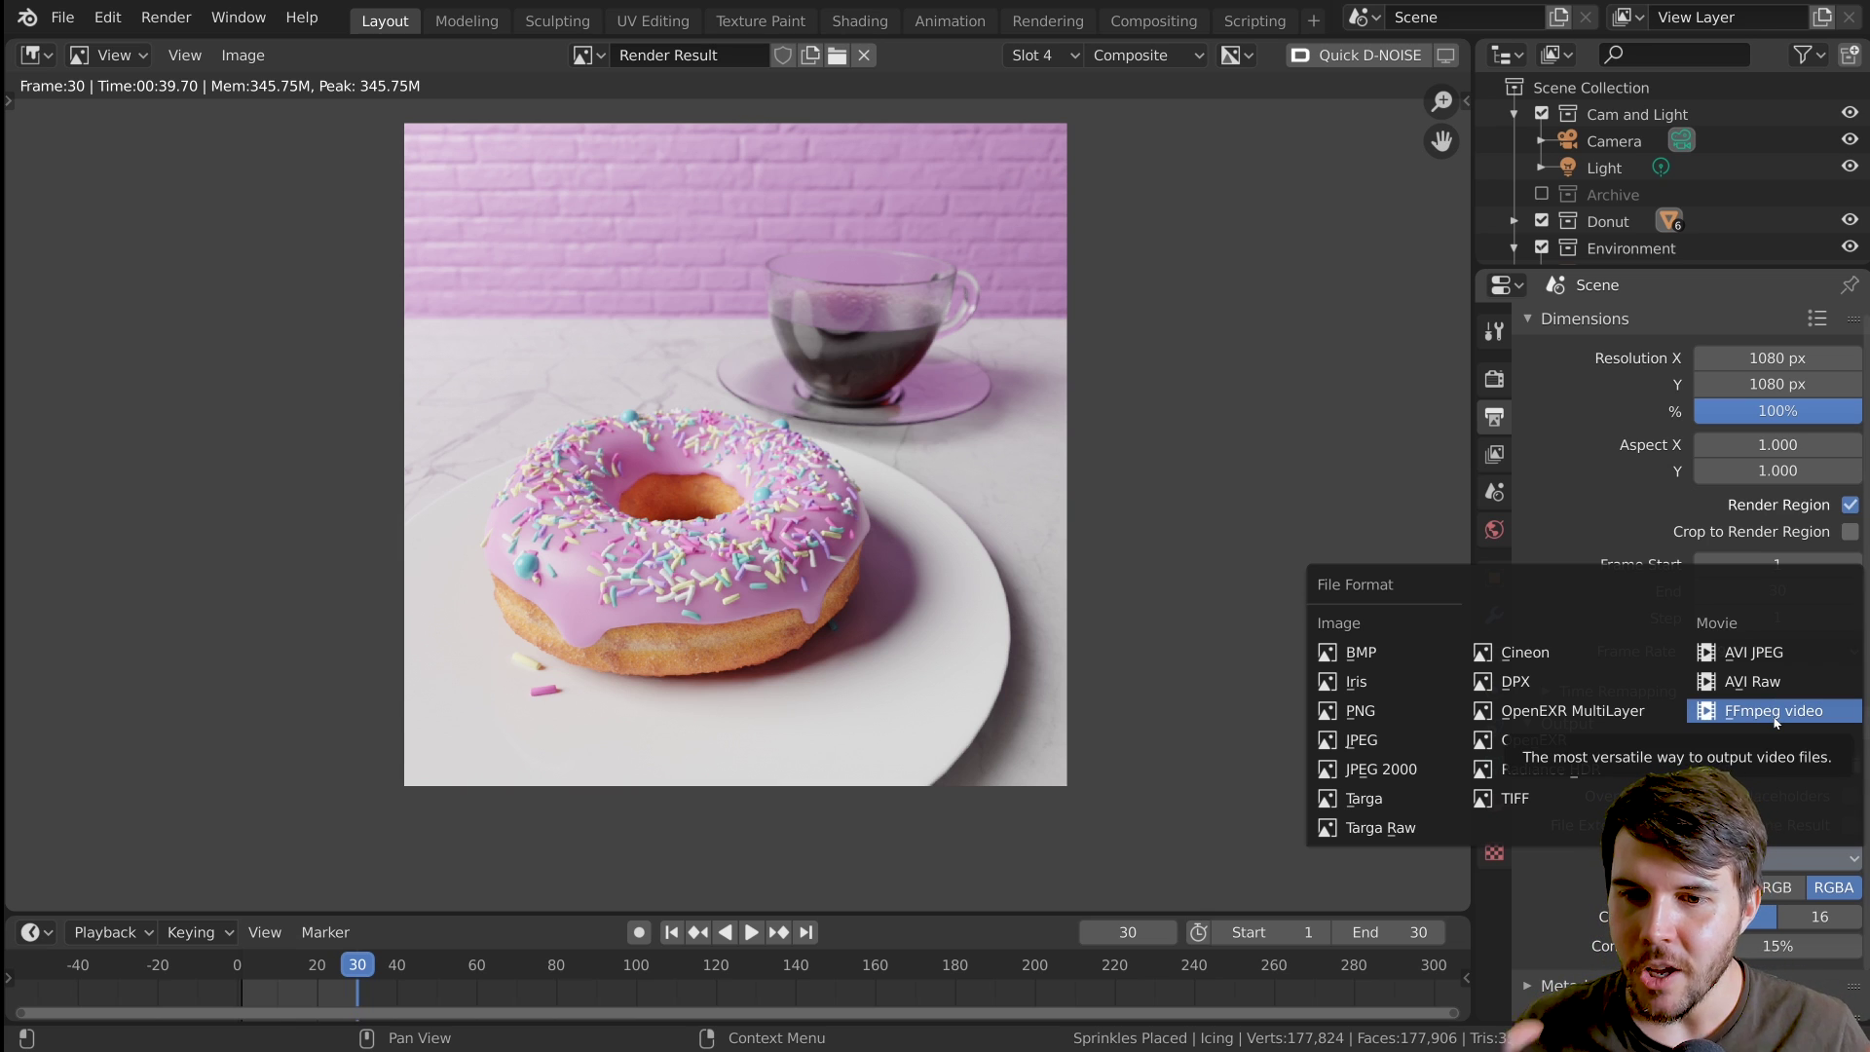
{"action": "left_click", "coordinate": [1360, 712]}
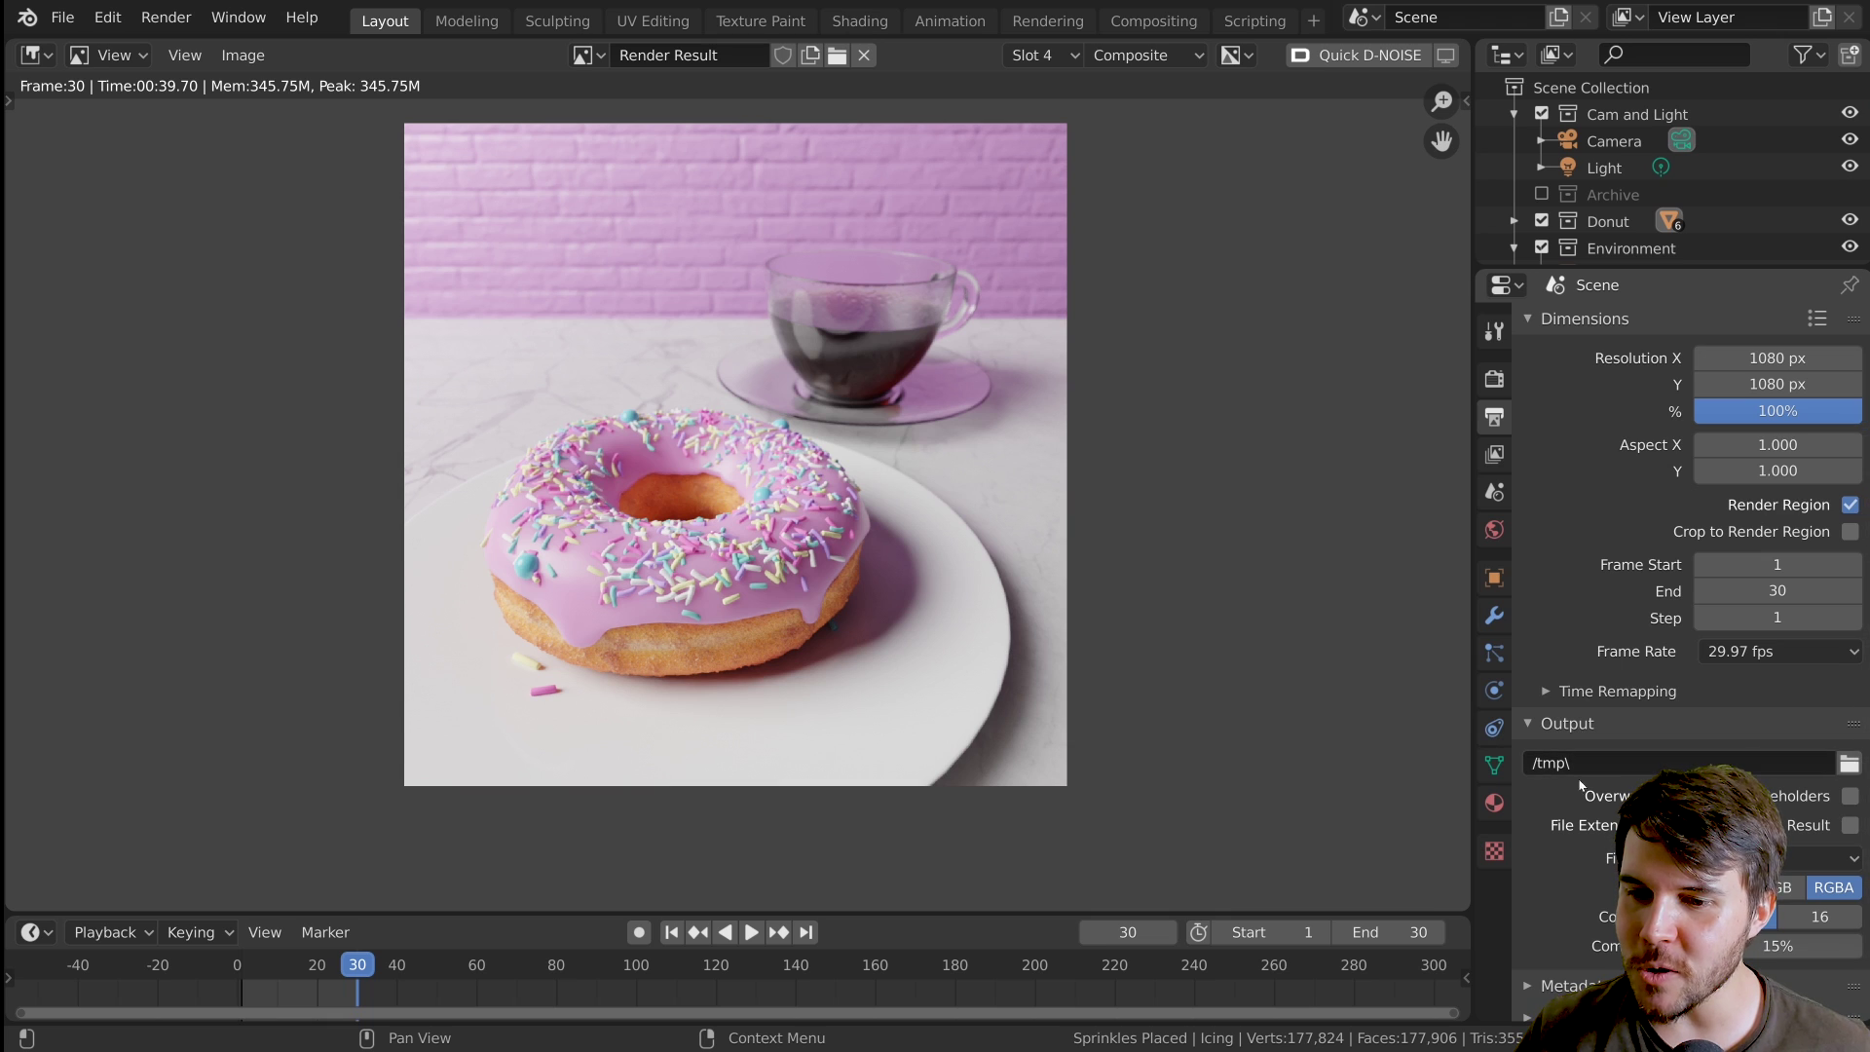
- Browse for the output folder and create a 'Part 5' folder in Level 4
{"action": "scroll", "coordinate": [1580, 785], "scroll_direction": "down", "scroll_amount": 1}
{"action": "left_click", "coordinate": [1848, 719]}
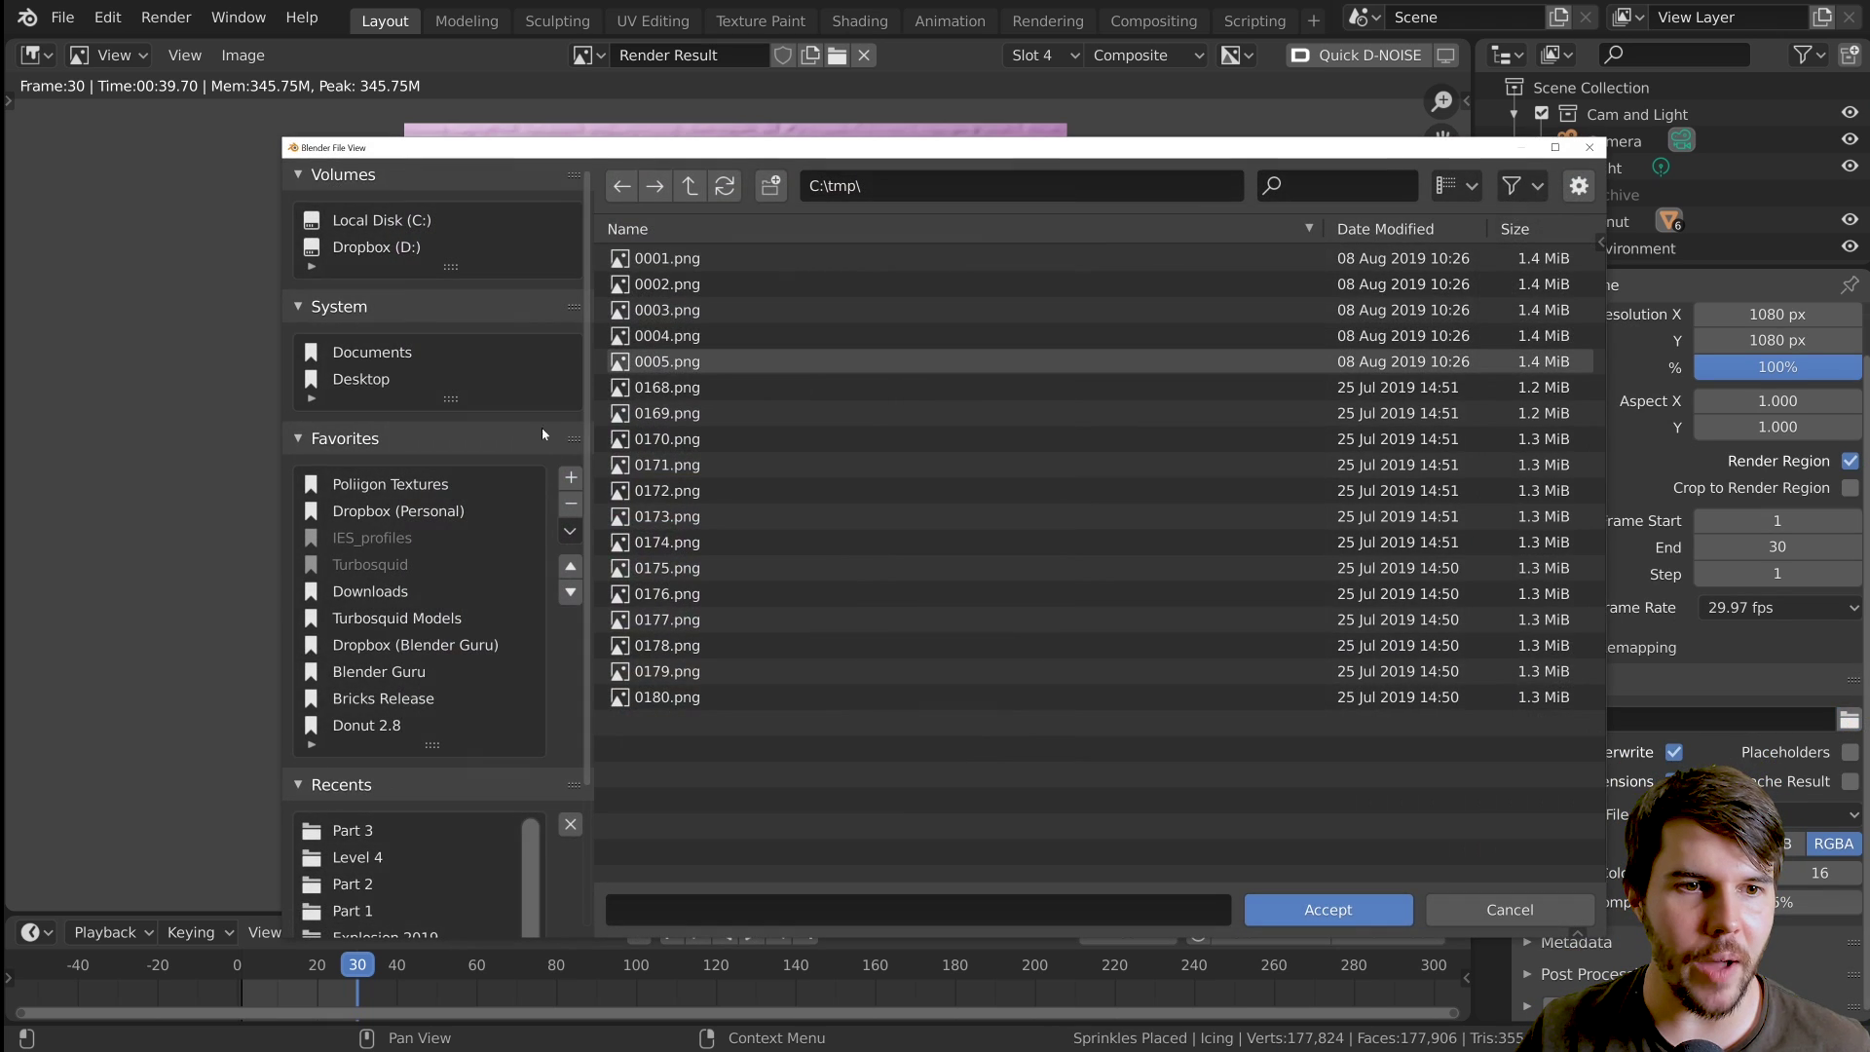
{"action": "scroll", "coordinate": [418, 699], "scroll_direction": "down", "scroll_amount": 3}
{"action": "left_click", "coordinate": [419, 712]}
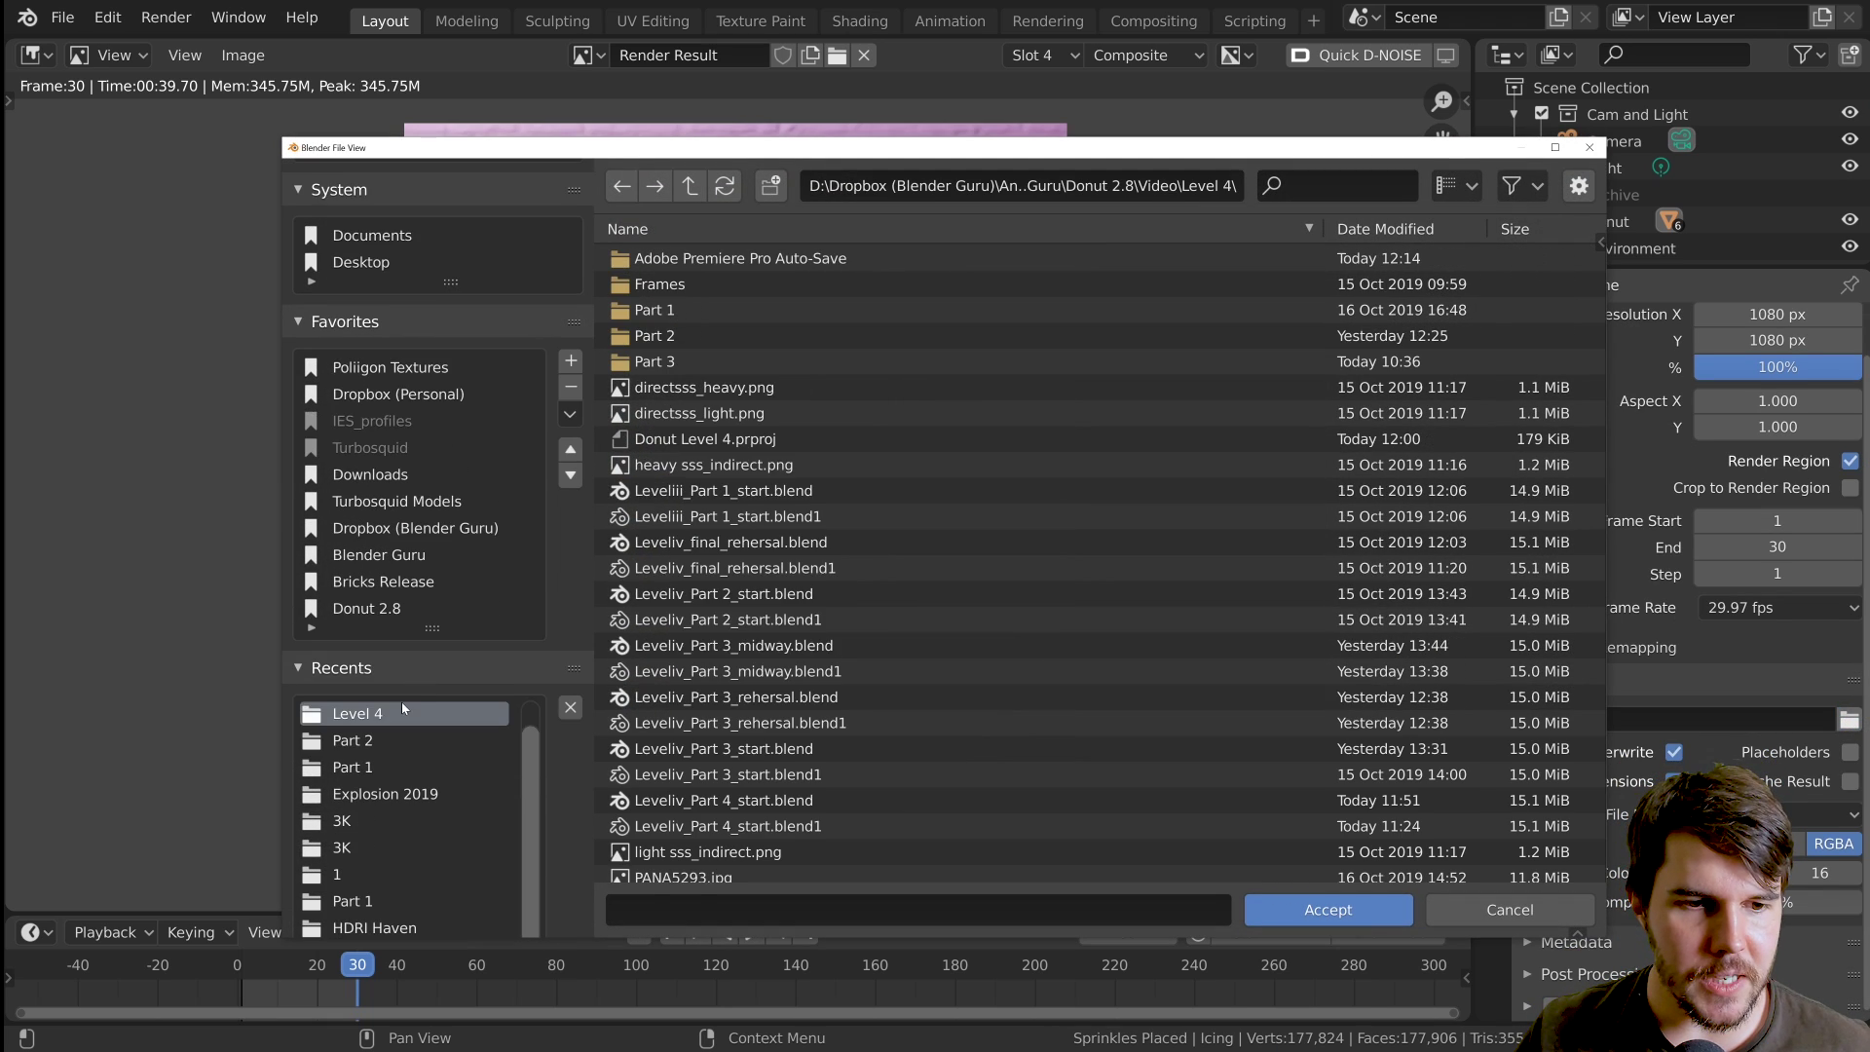
{"action": "left_click", "coordinate": [769, 185]}
{"action": "type", "text": "Part 5"}
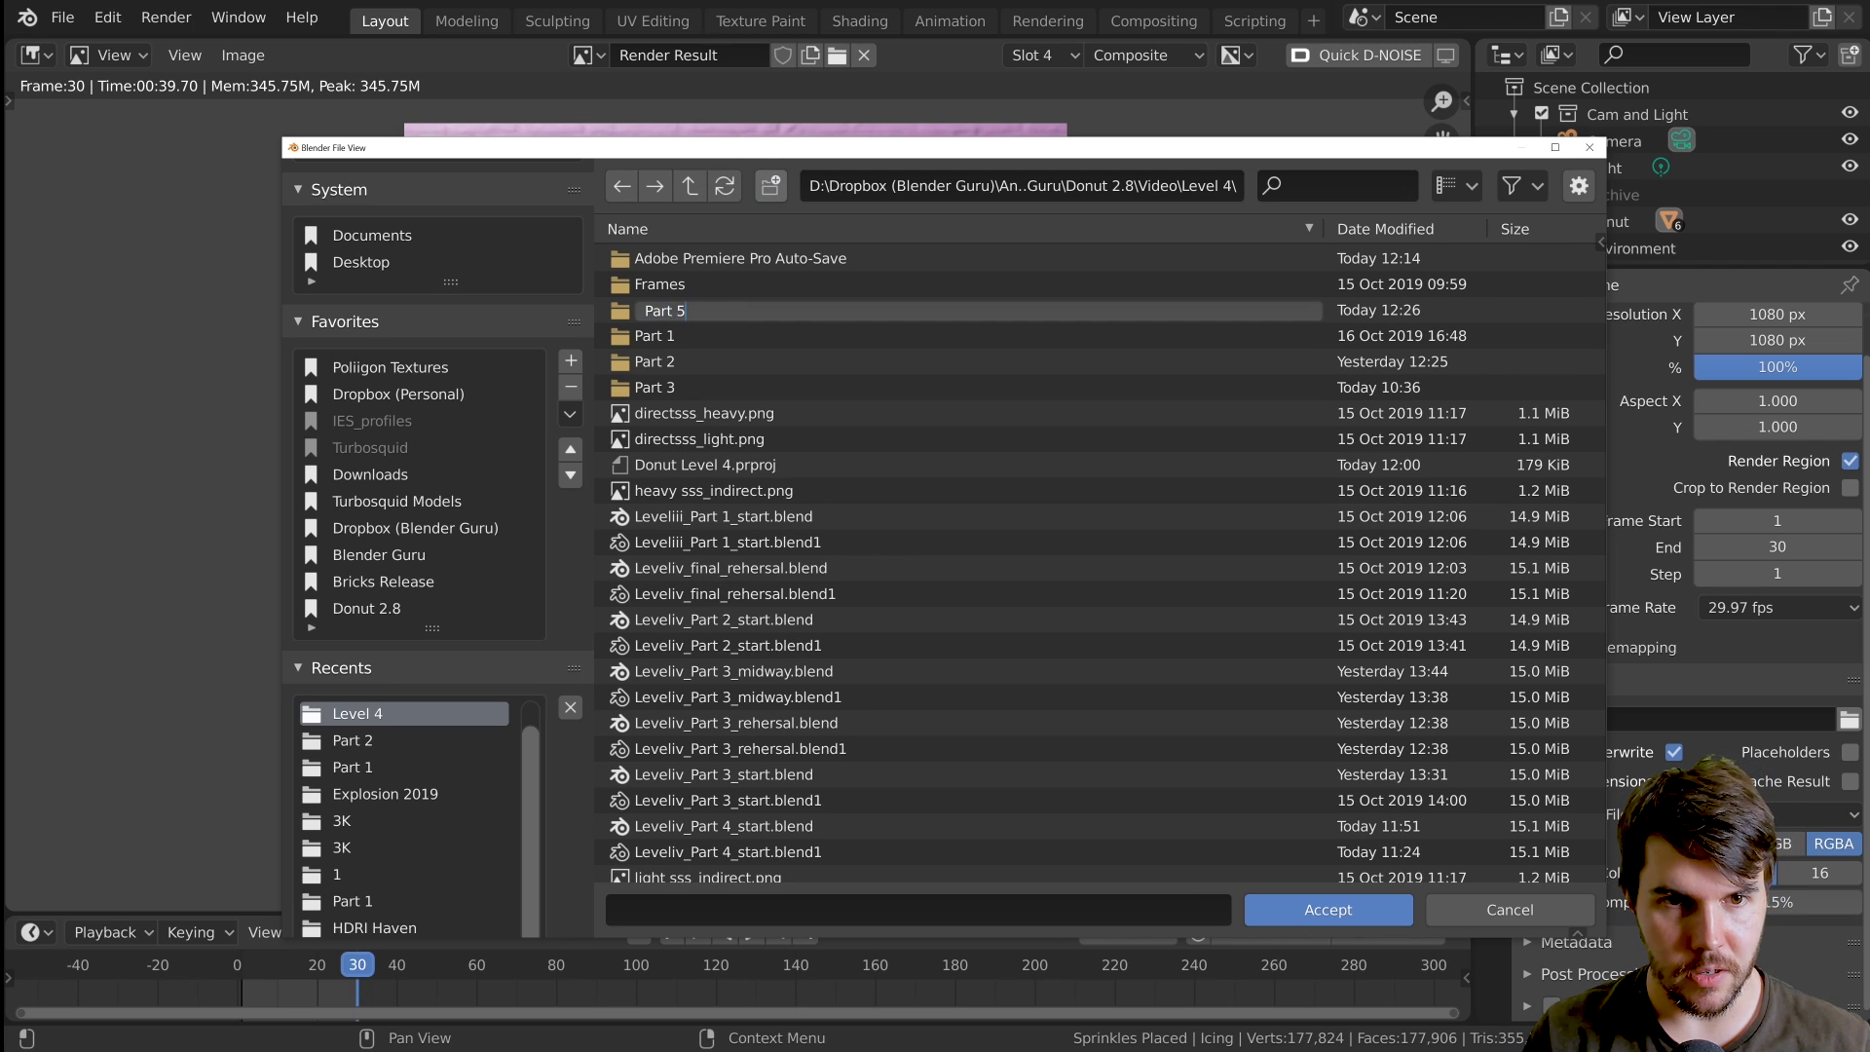
{"action": "key", "text": "Return"}
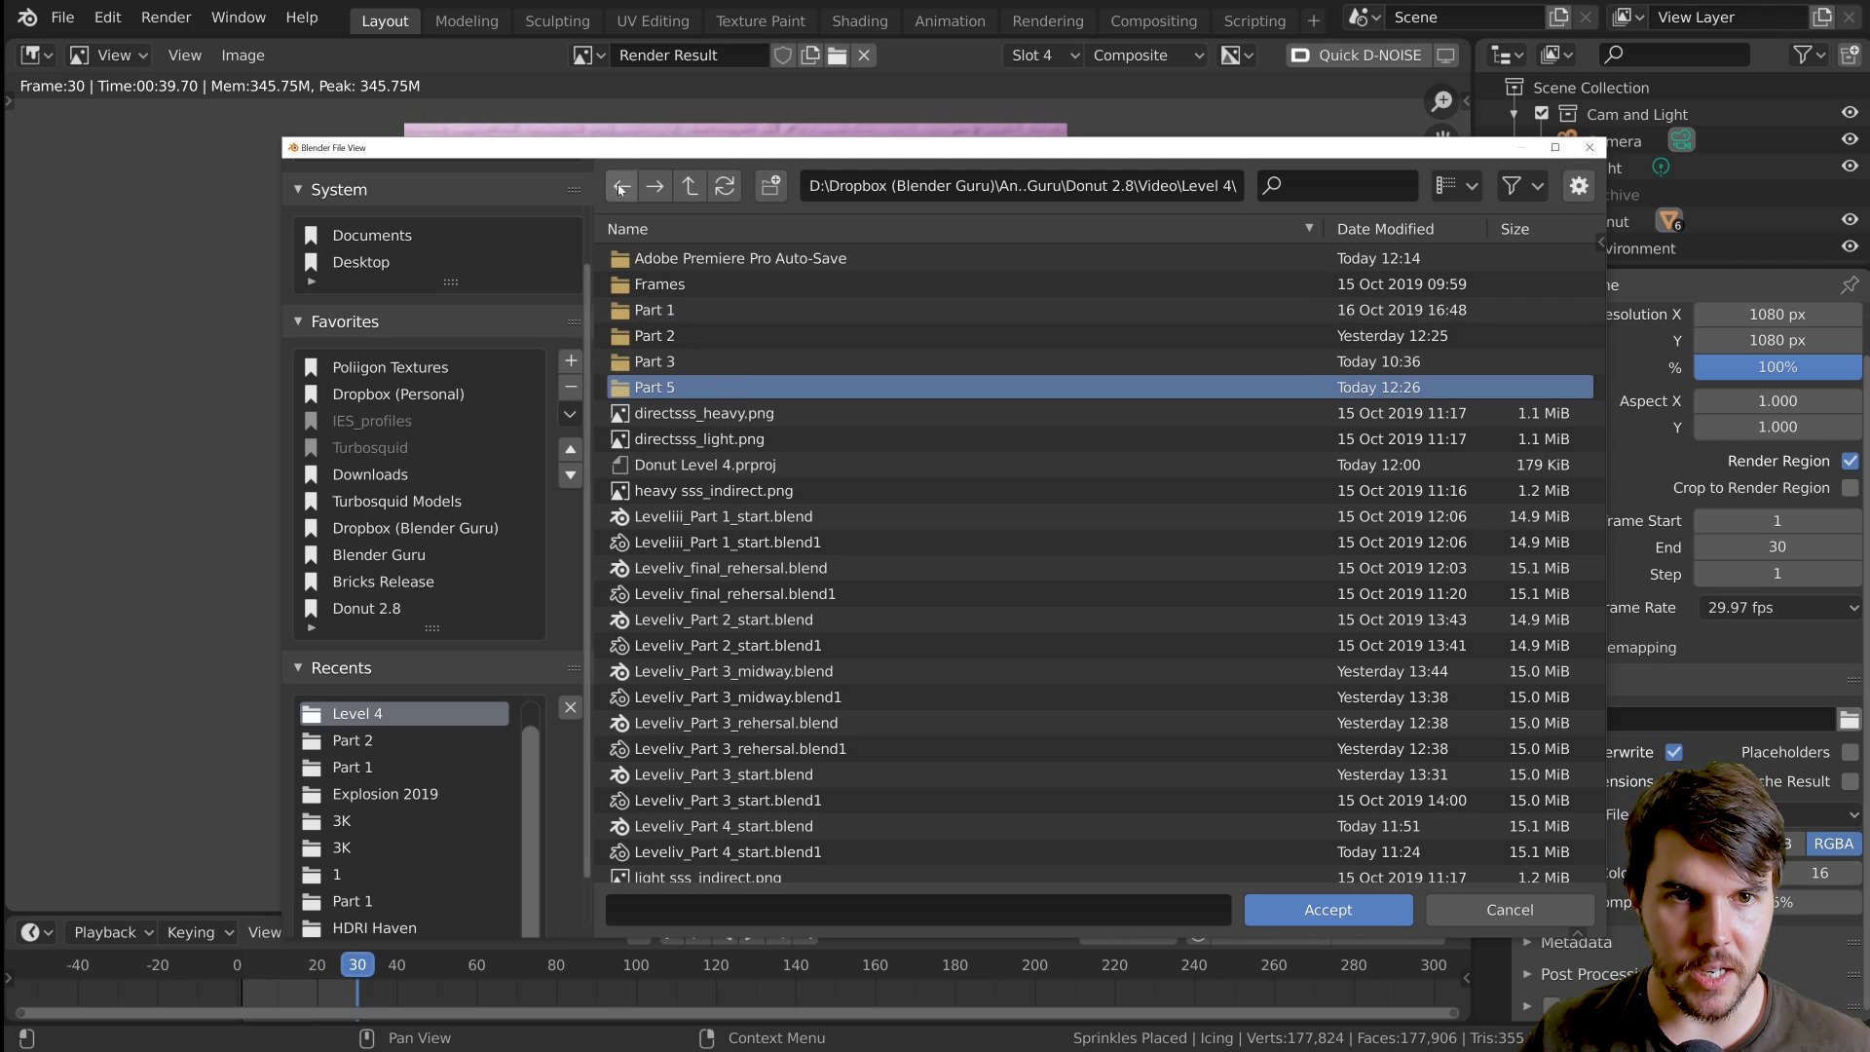
- Inside Part 5, create 'Frames' and within it folder '1', then open folder 1
{"action": "double_click", "coordinate": [715, 384]}
{"action": "left_click", "coordinate": [770, 185]}
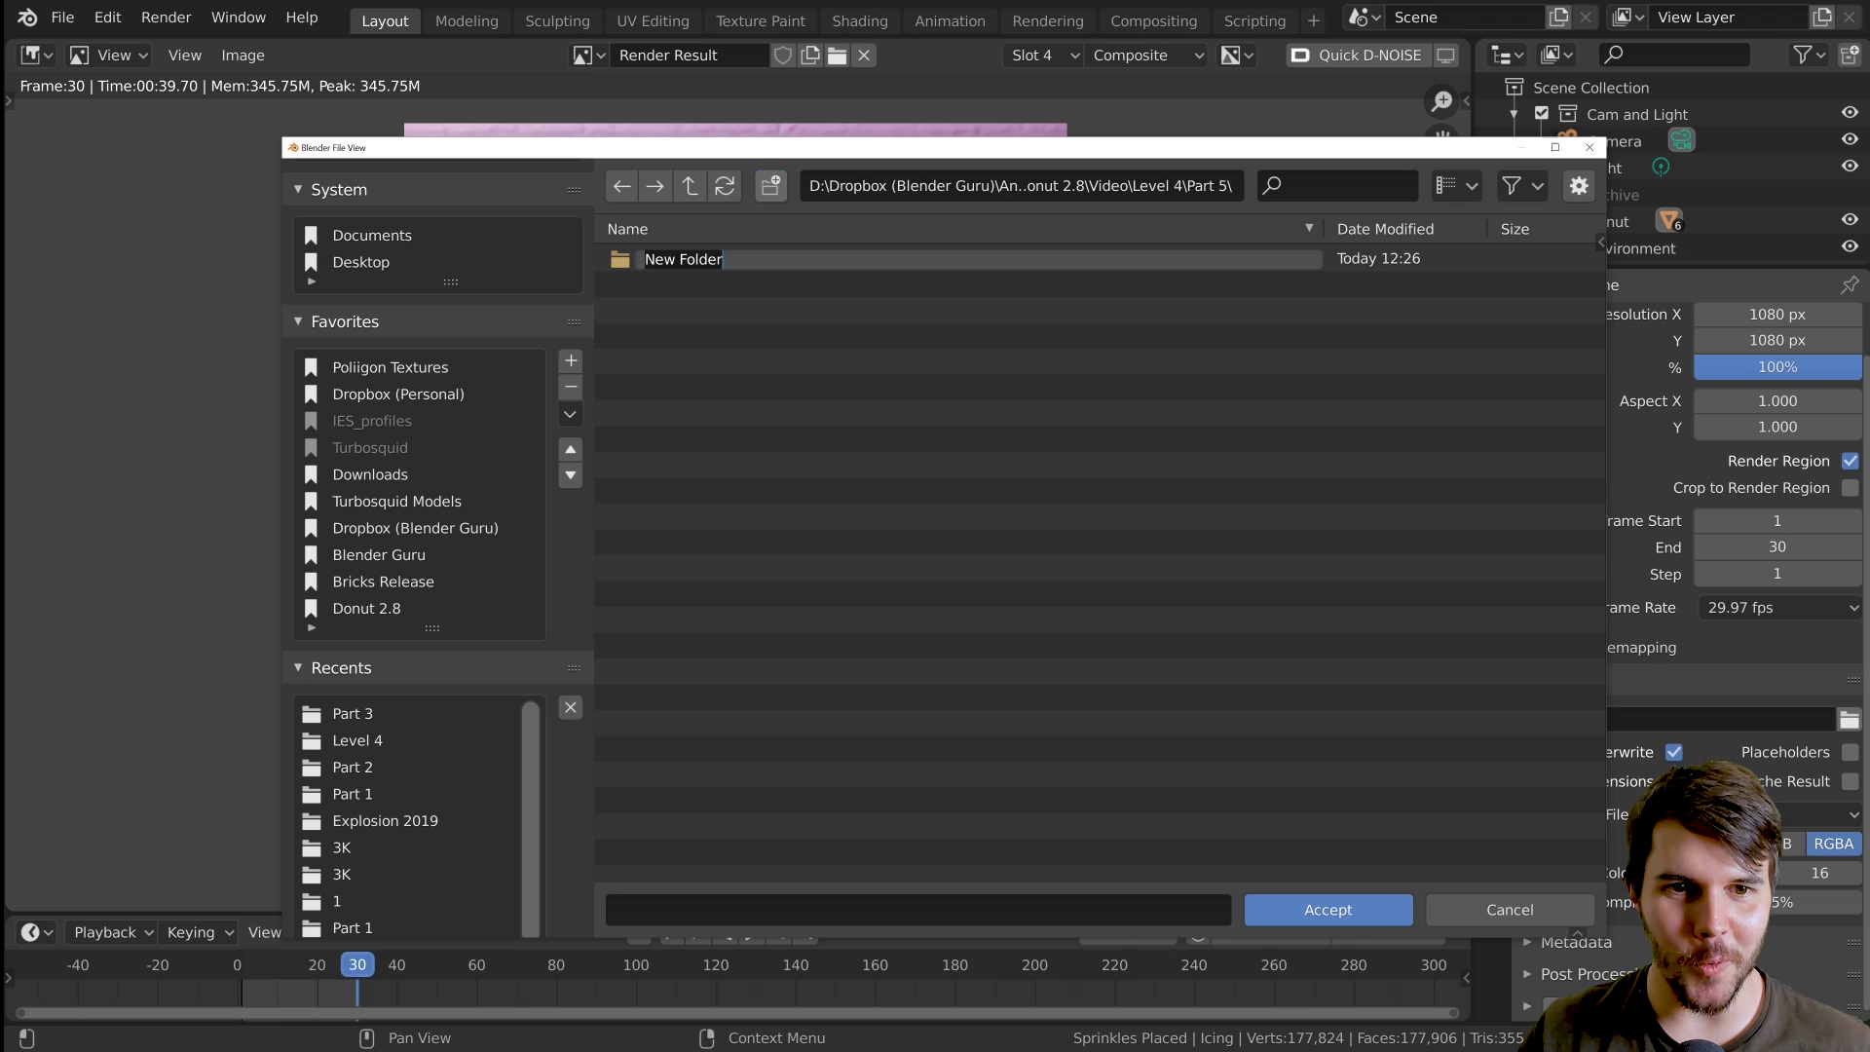
{"action": "type", "text": "Frames"}
{"action": "key", "text": "Return"}
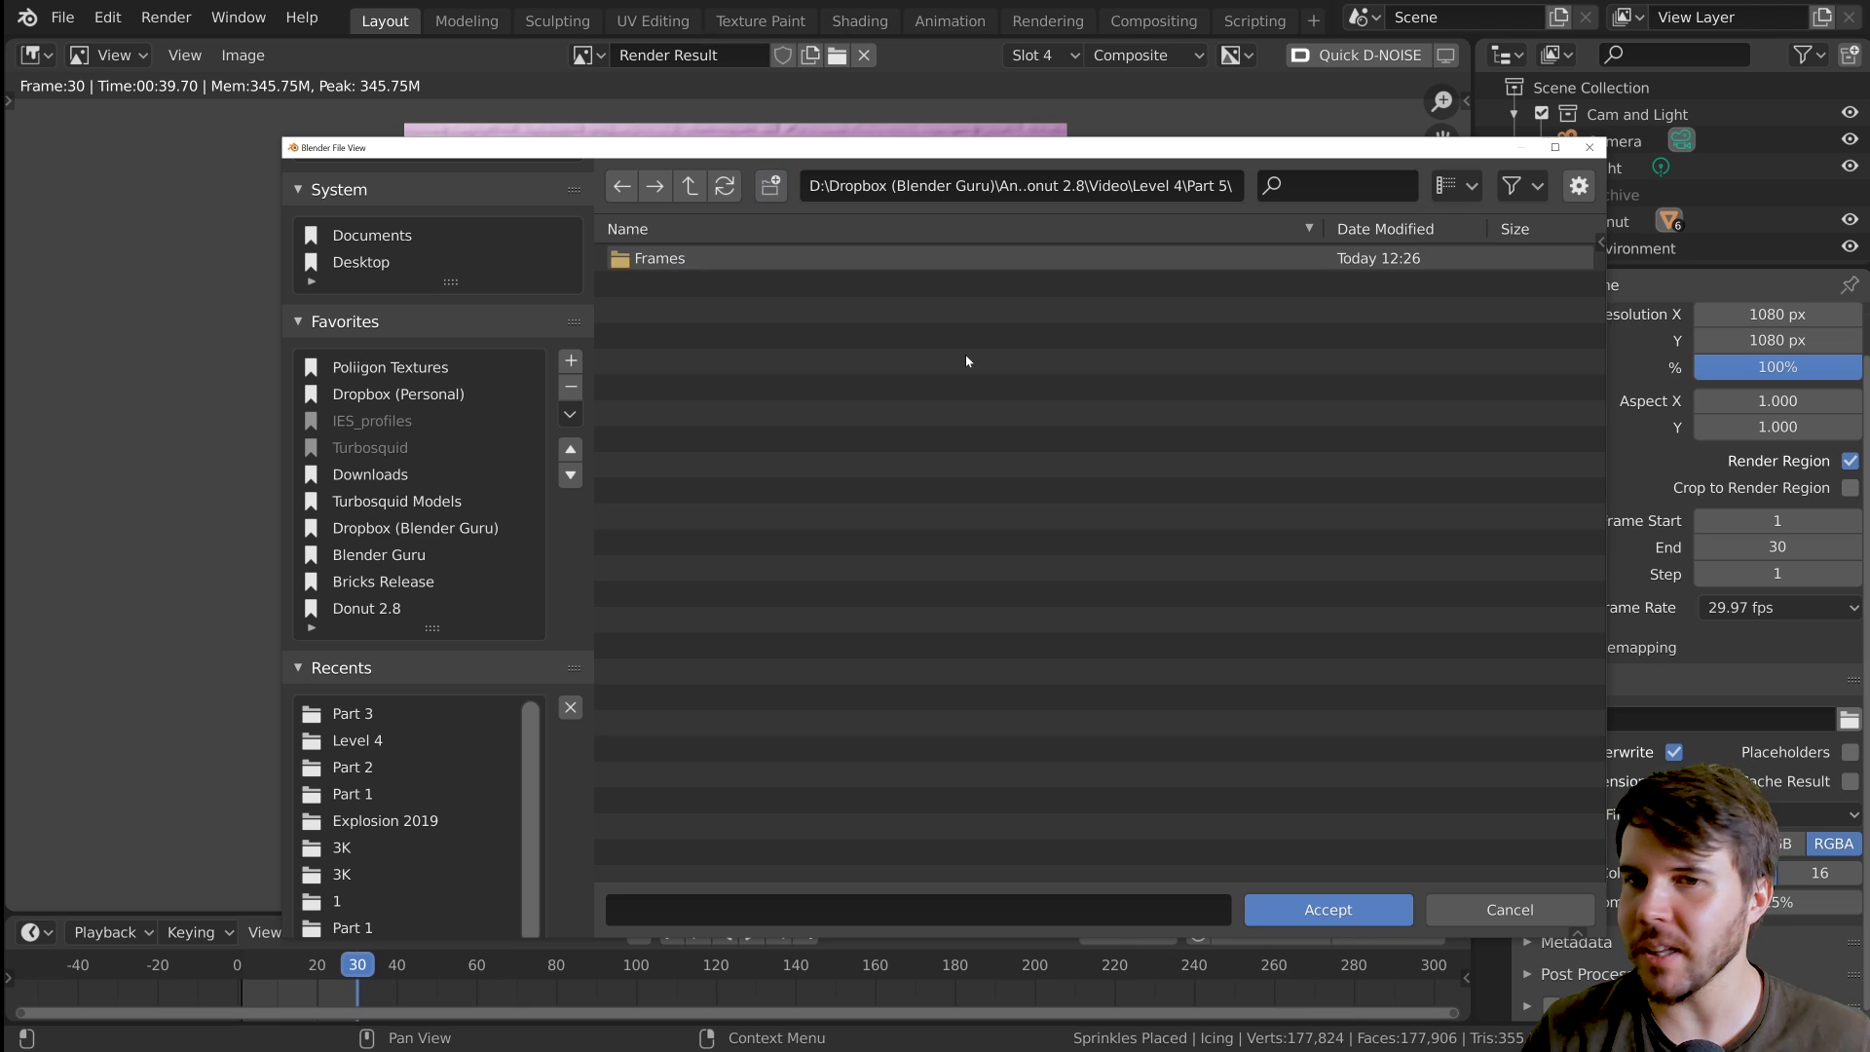
{"action": "double_click", "coordinate": [697, 264]}
{"action": "left_click", "coordinate": [770, 185]}
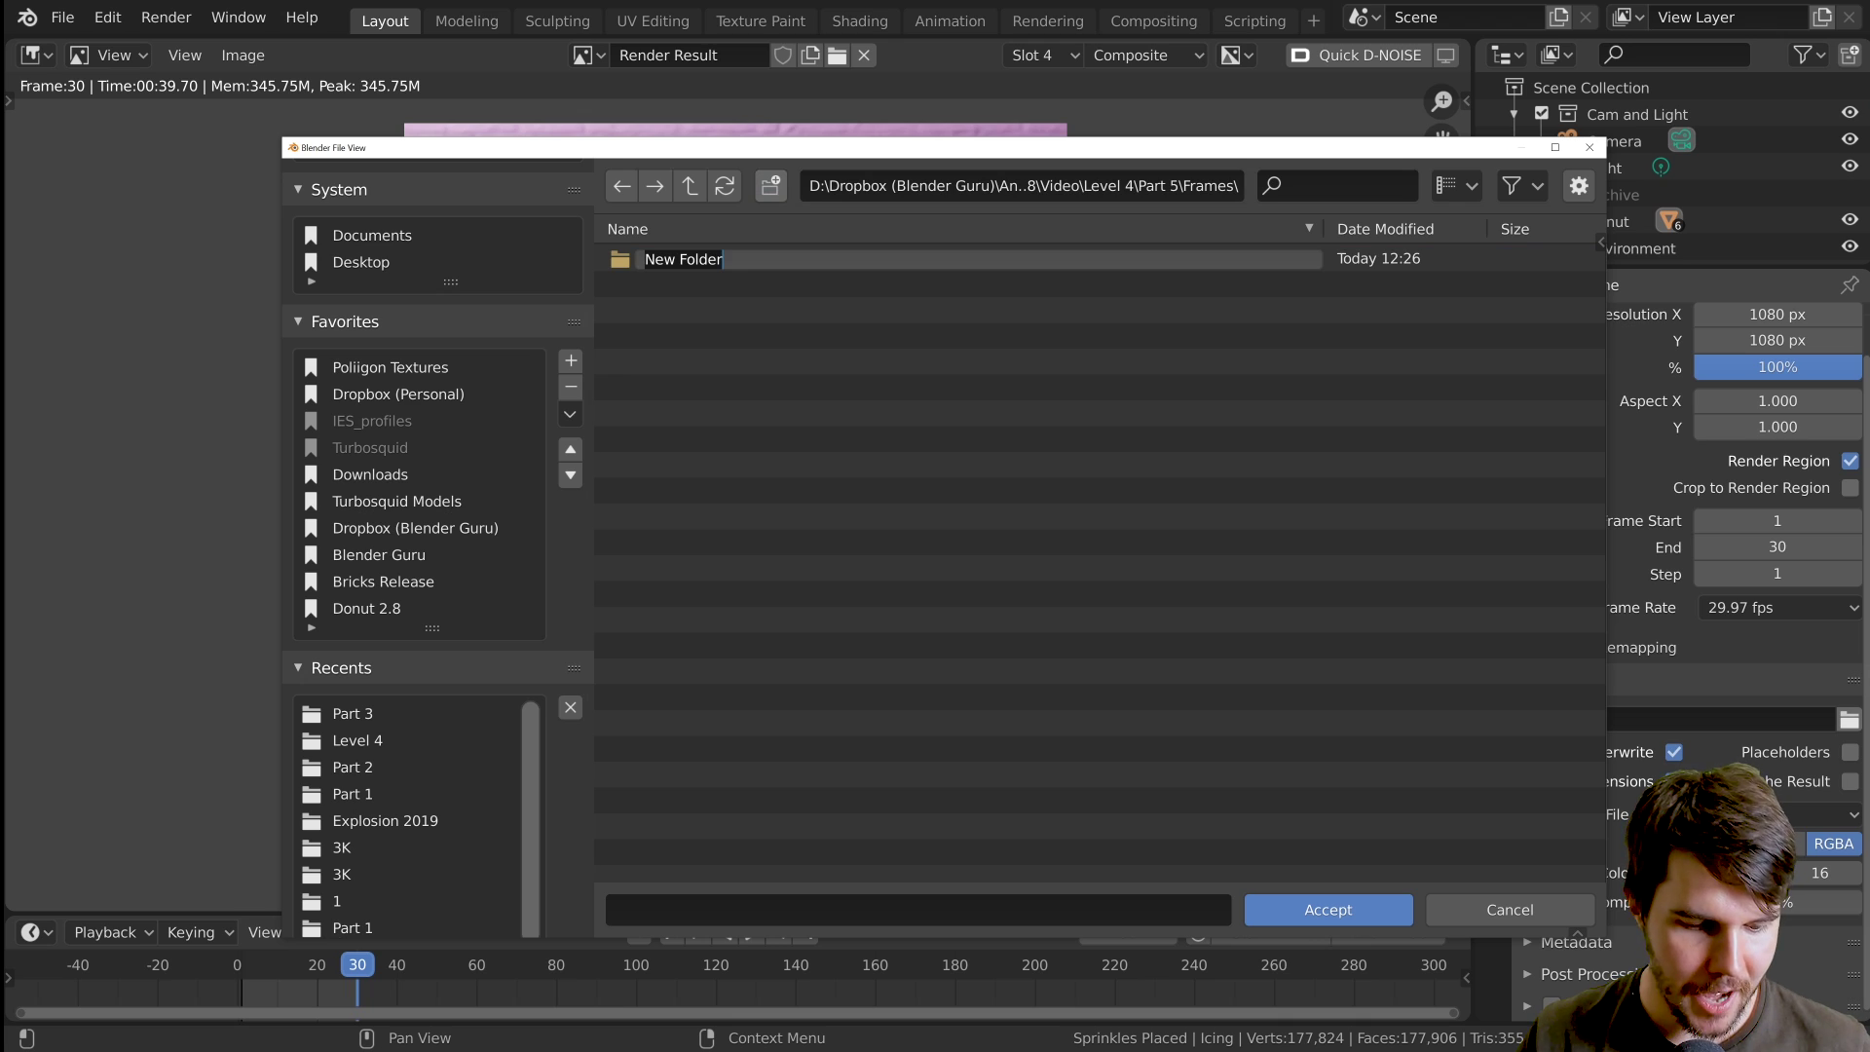
{"action": "type", "text": "1"}
{"action": "key", "text": "Return"}
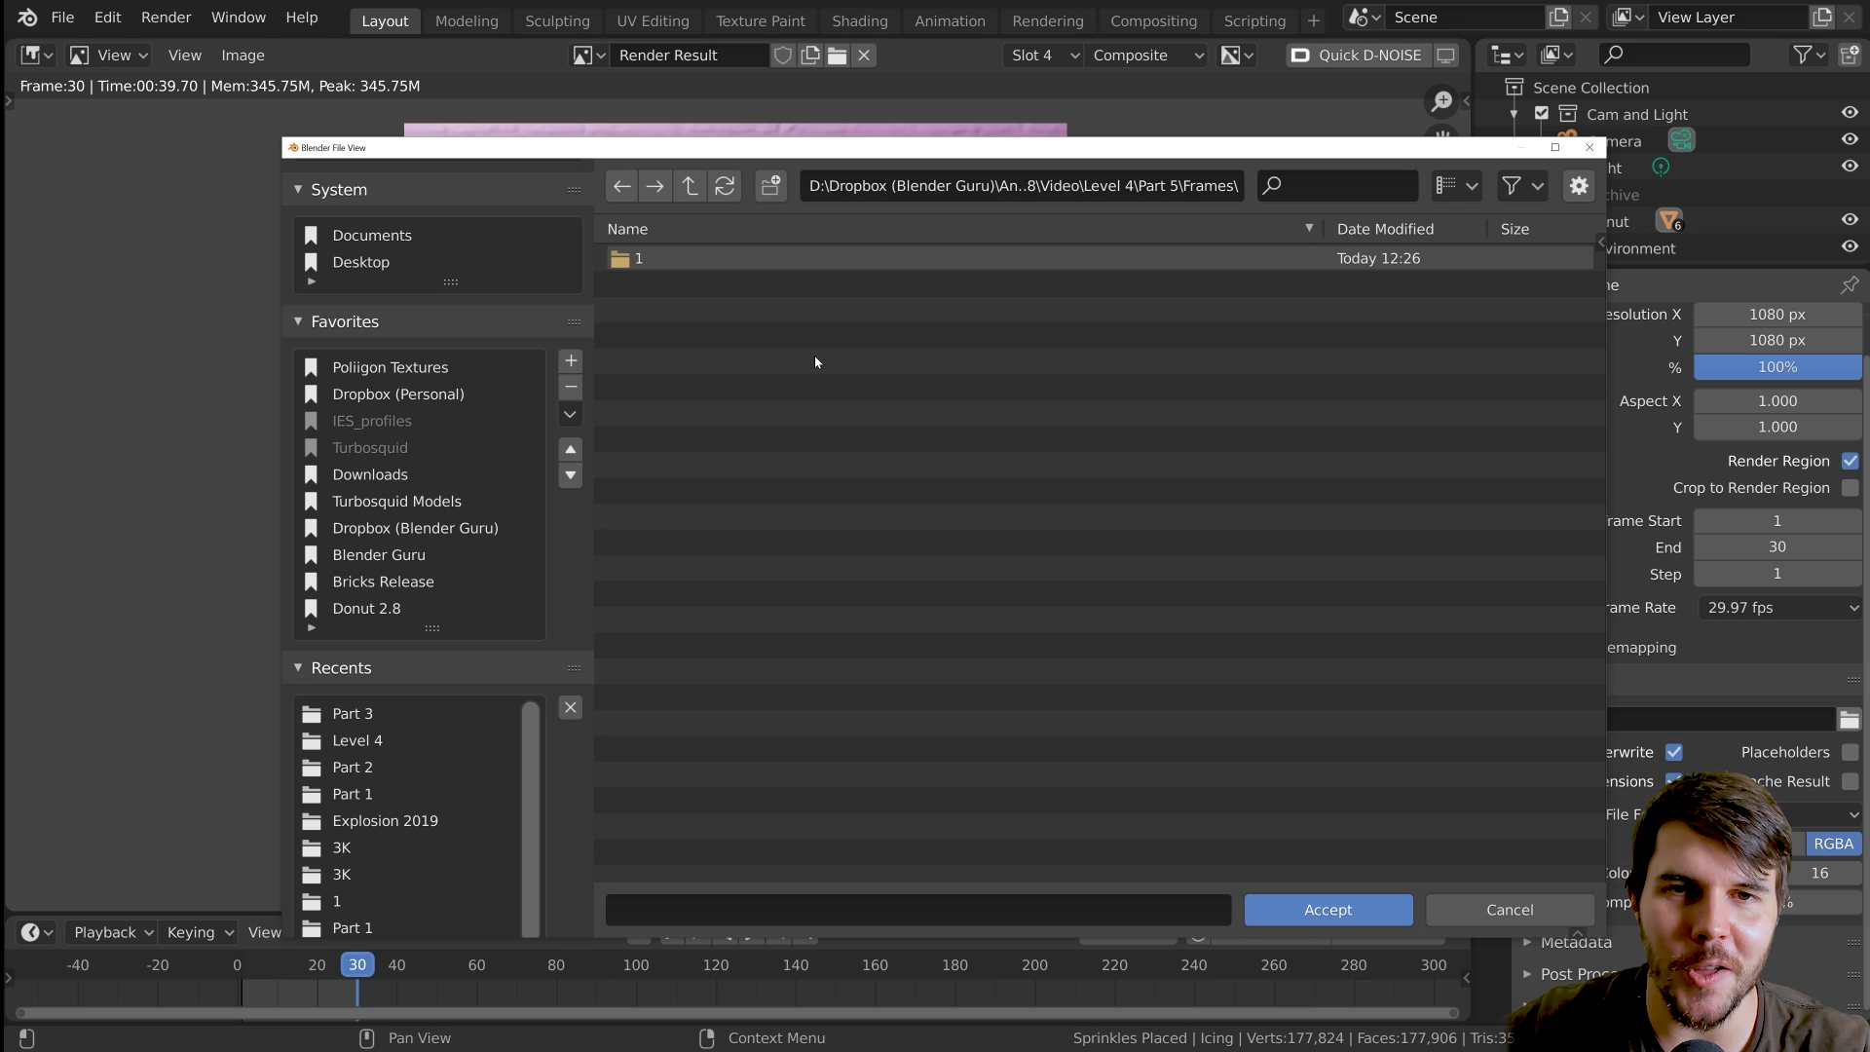
{"action": "double_click", "coordinate": [665, 261]}
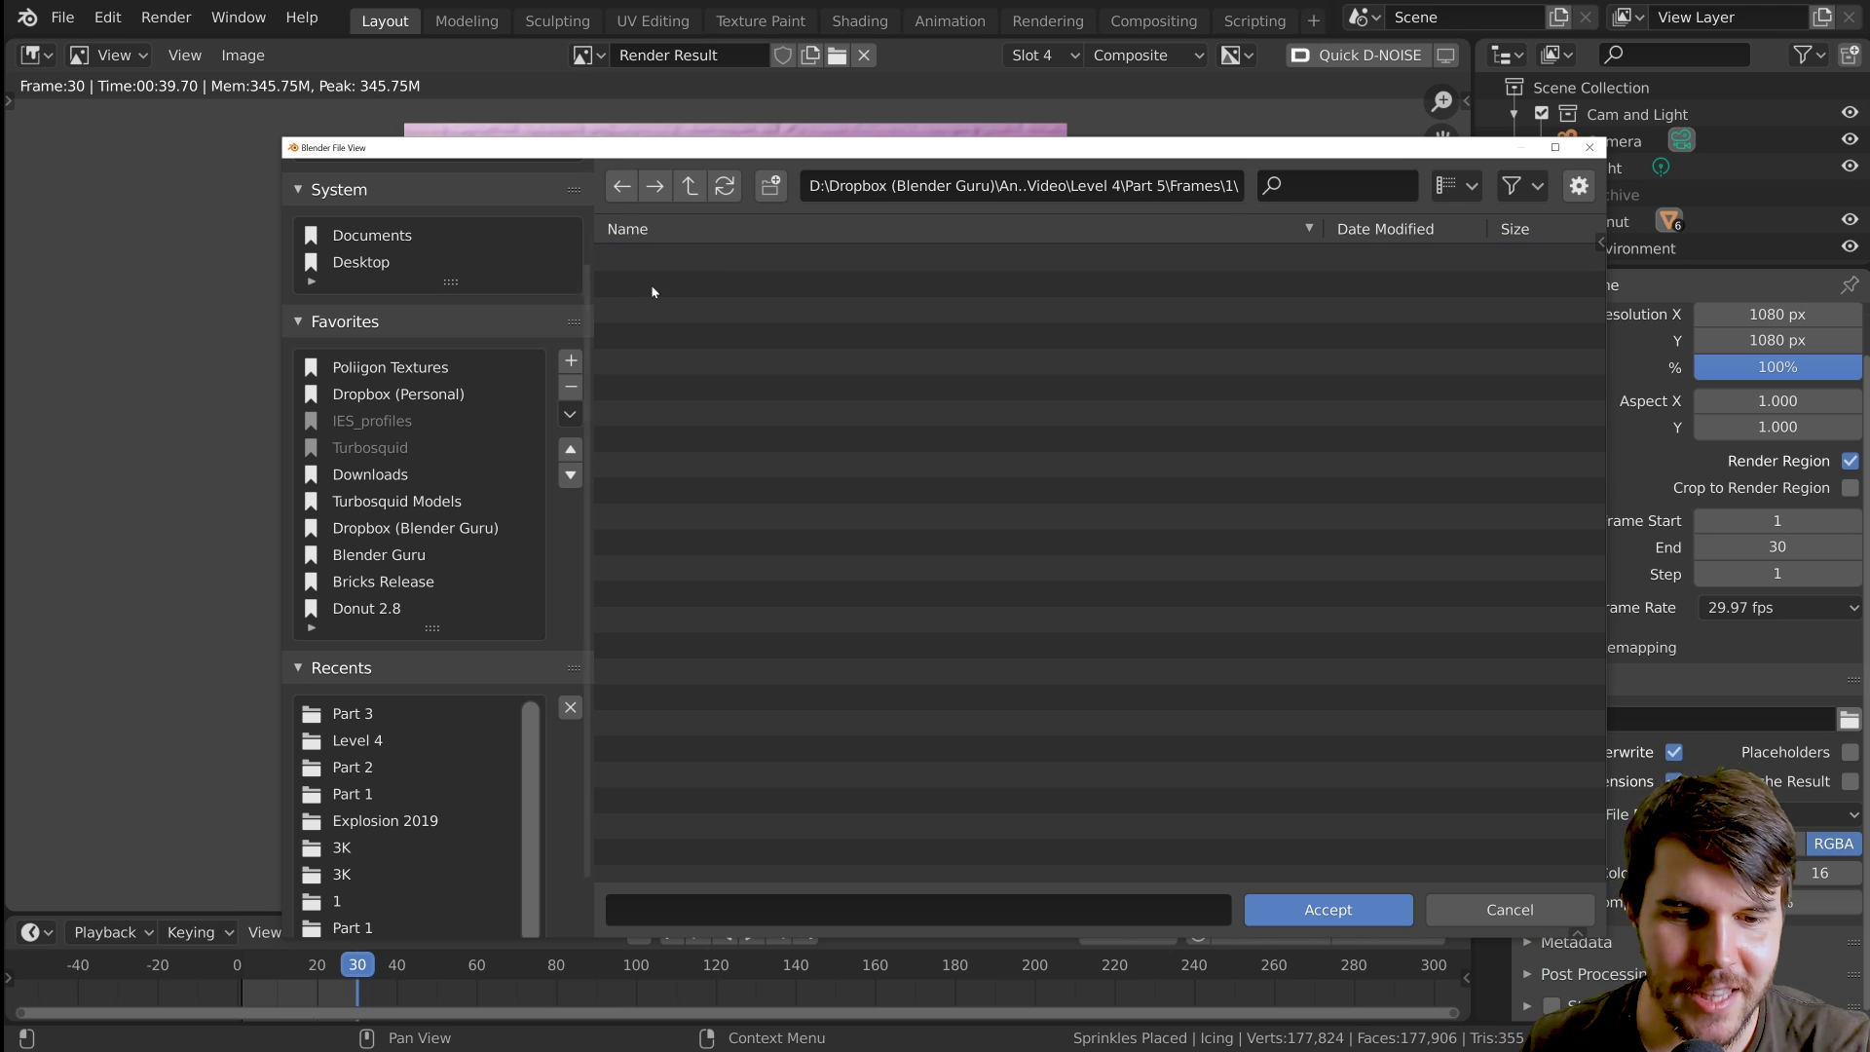
- Accept folder 1 as the render output path and switch to Render Properties
{"action": "left_click", "coordinate": [1327, 910]}
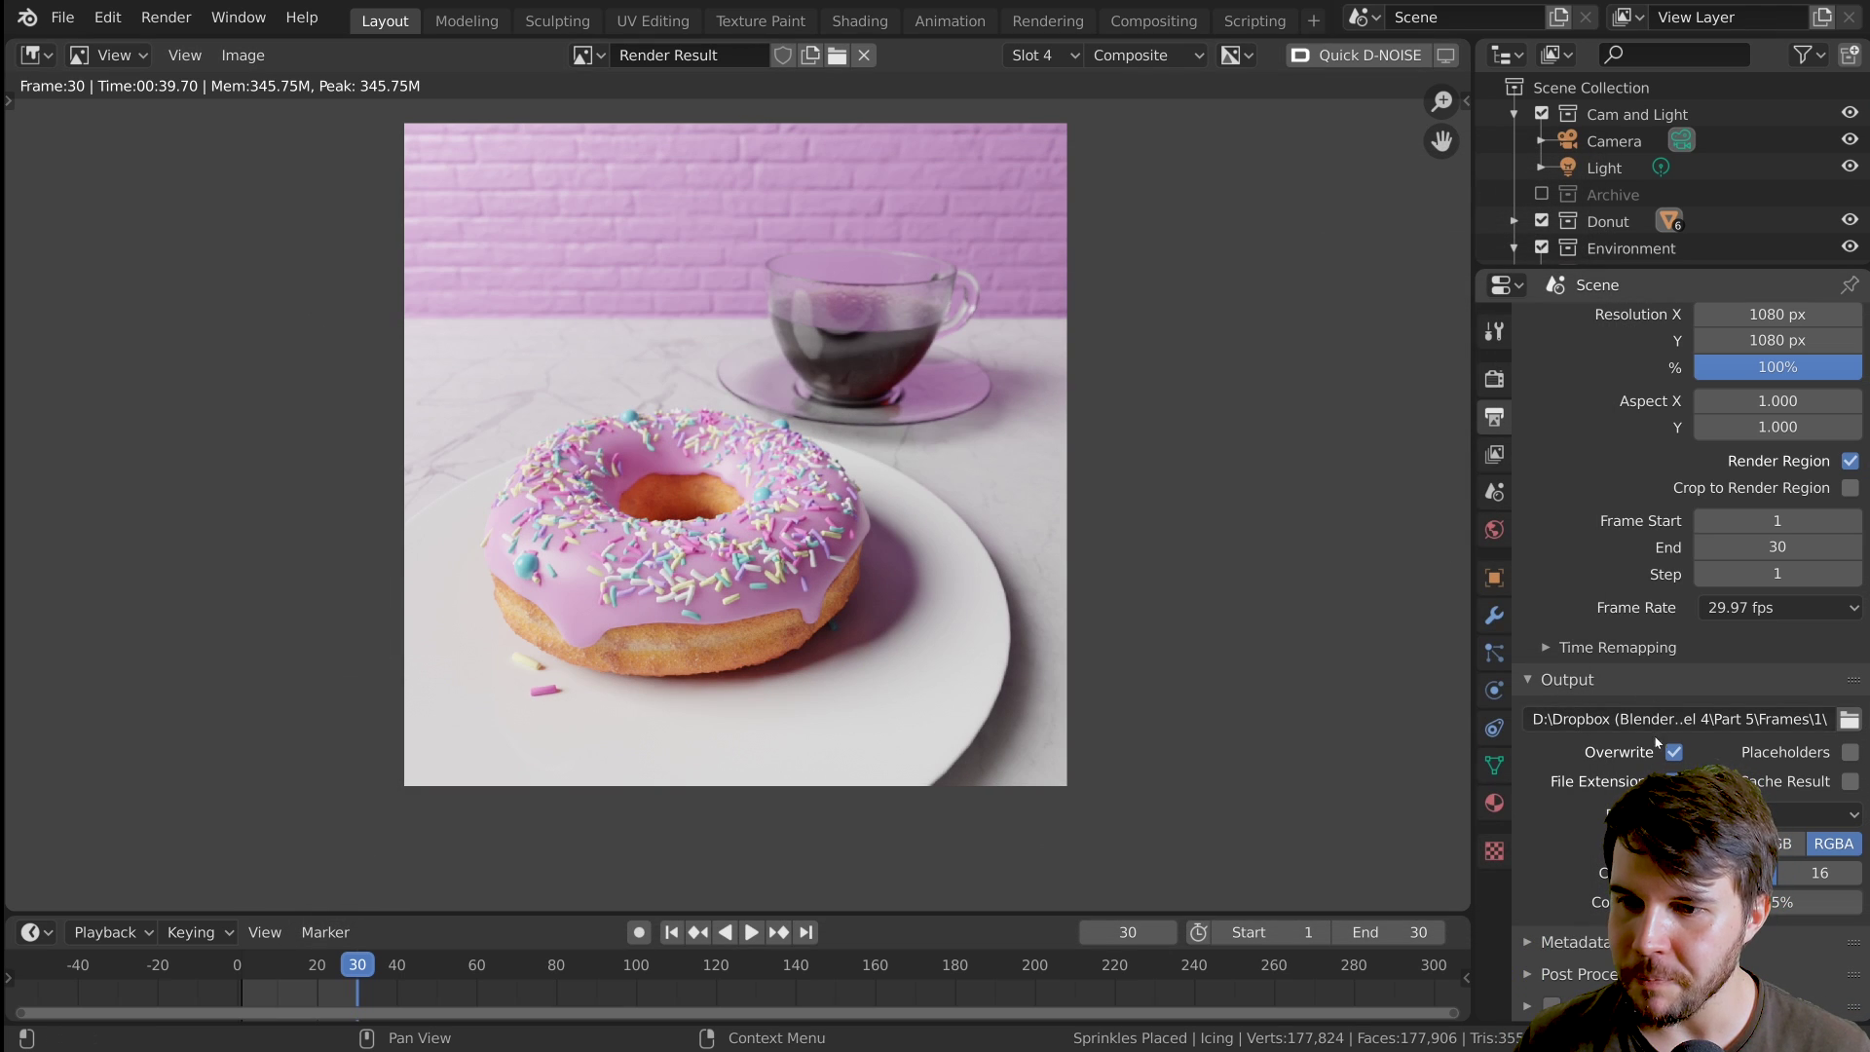
{"action": "scroll", "coordinate": [1646, 754], "scroll_direction": "up", "scroll_amount": 2}
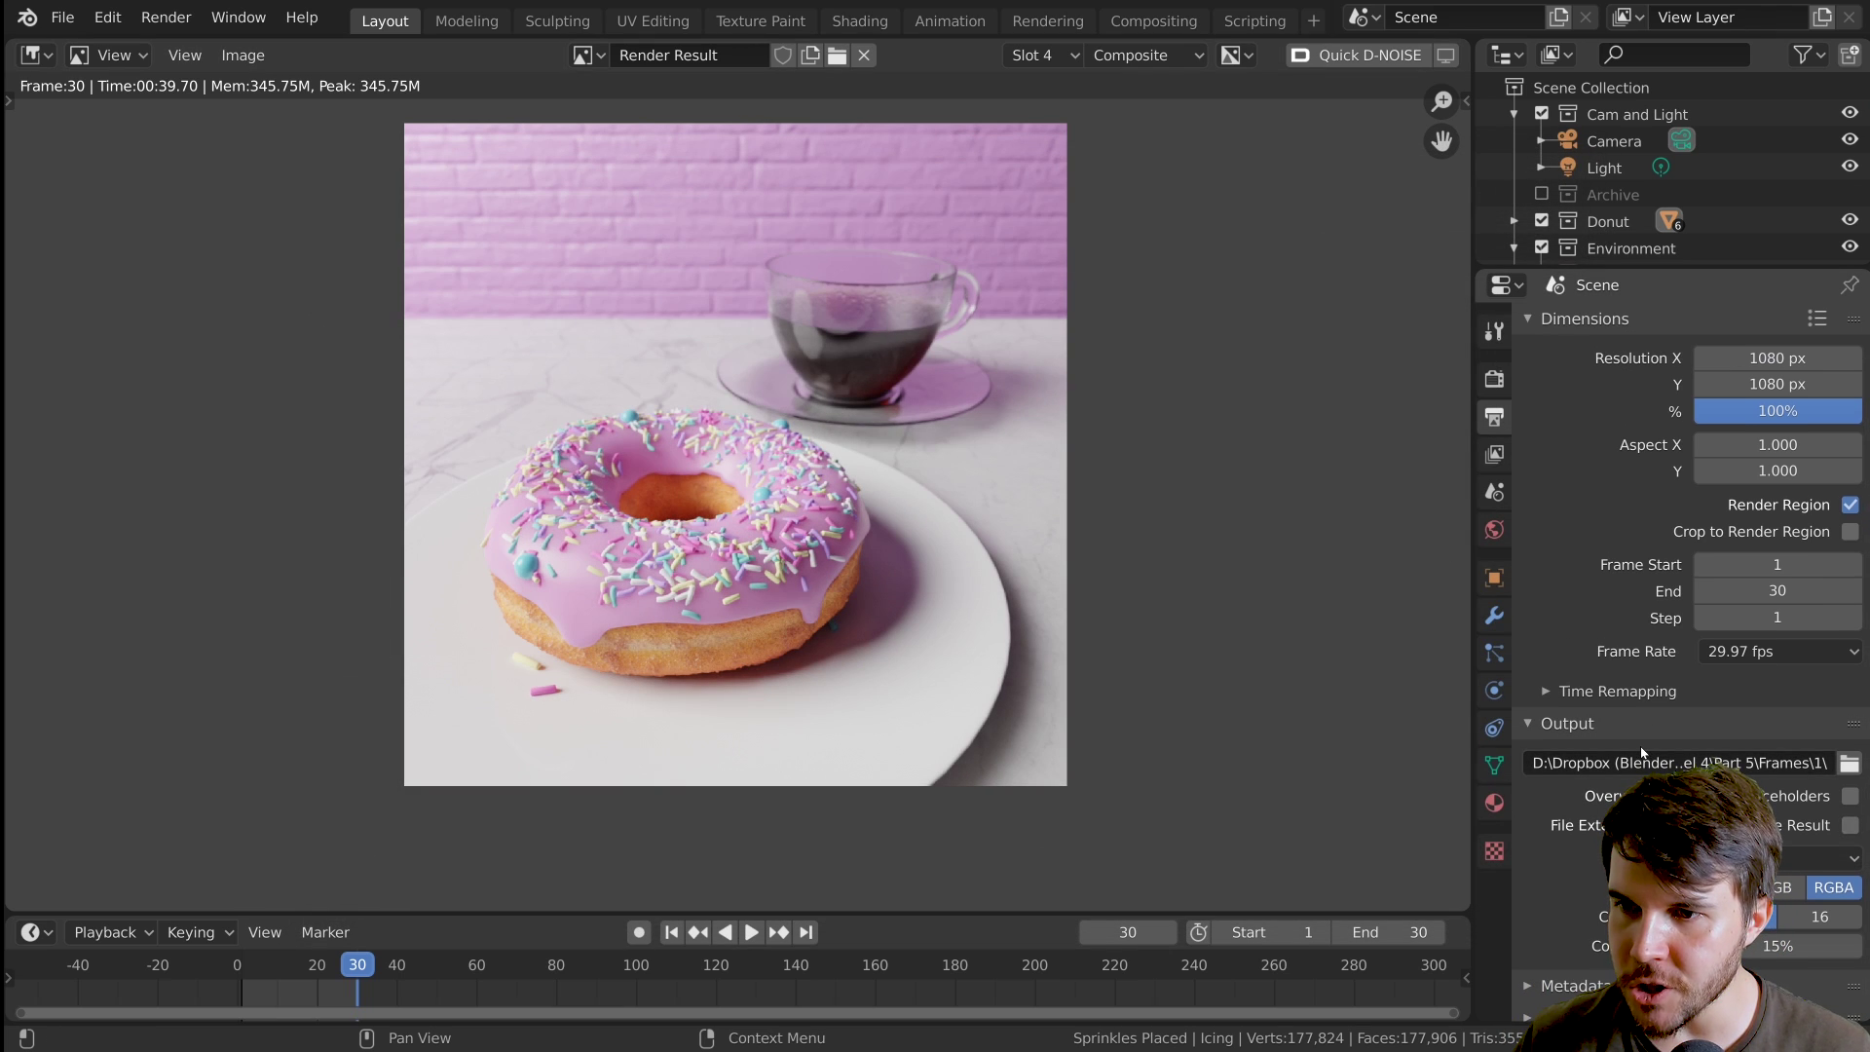
{"action": "left_click", "coordinate": [1636, 321]}
{"action": "left_click", "coordinate": [1494, 378]}
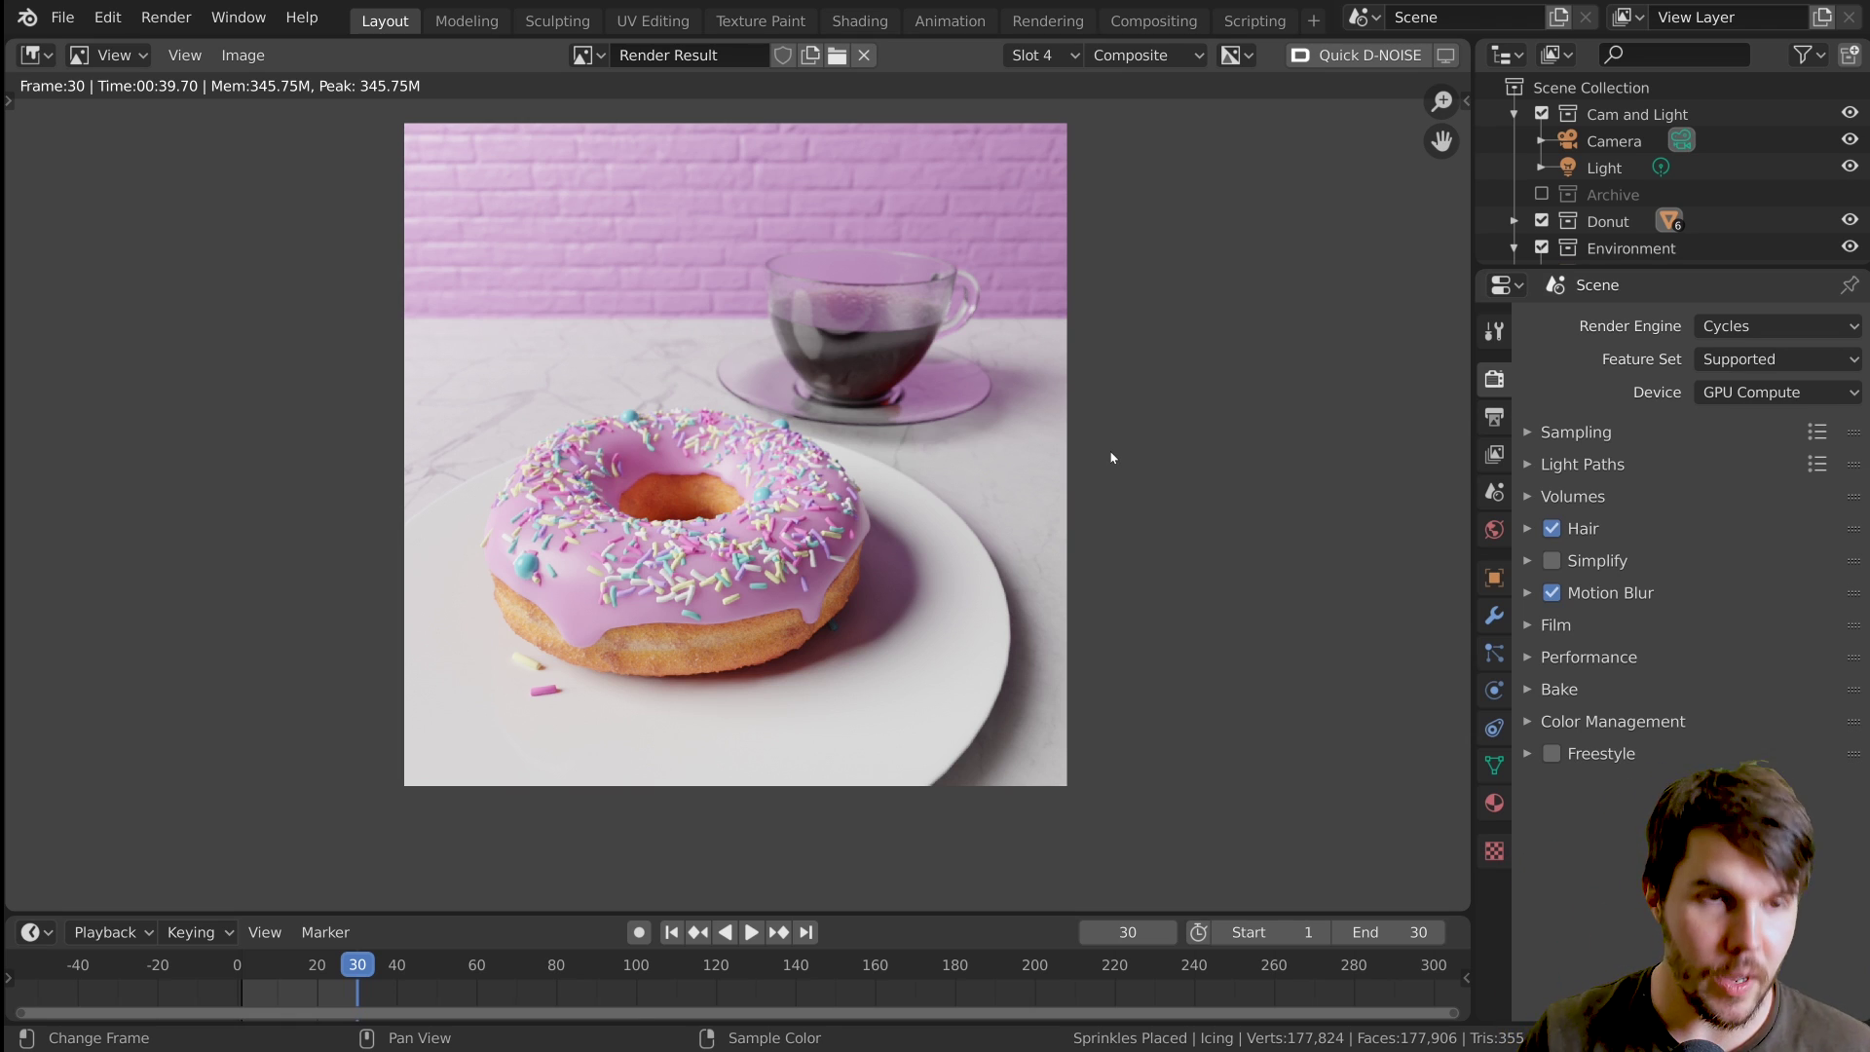
- Start Render Animation for all 30 frames, then switch away from Blender
{"action": "left_click", "coordinate": [242, 54]}
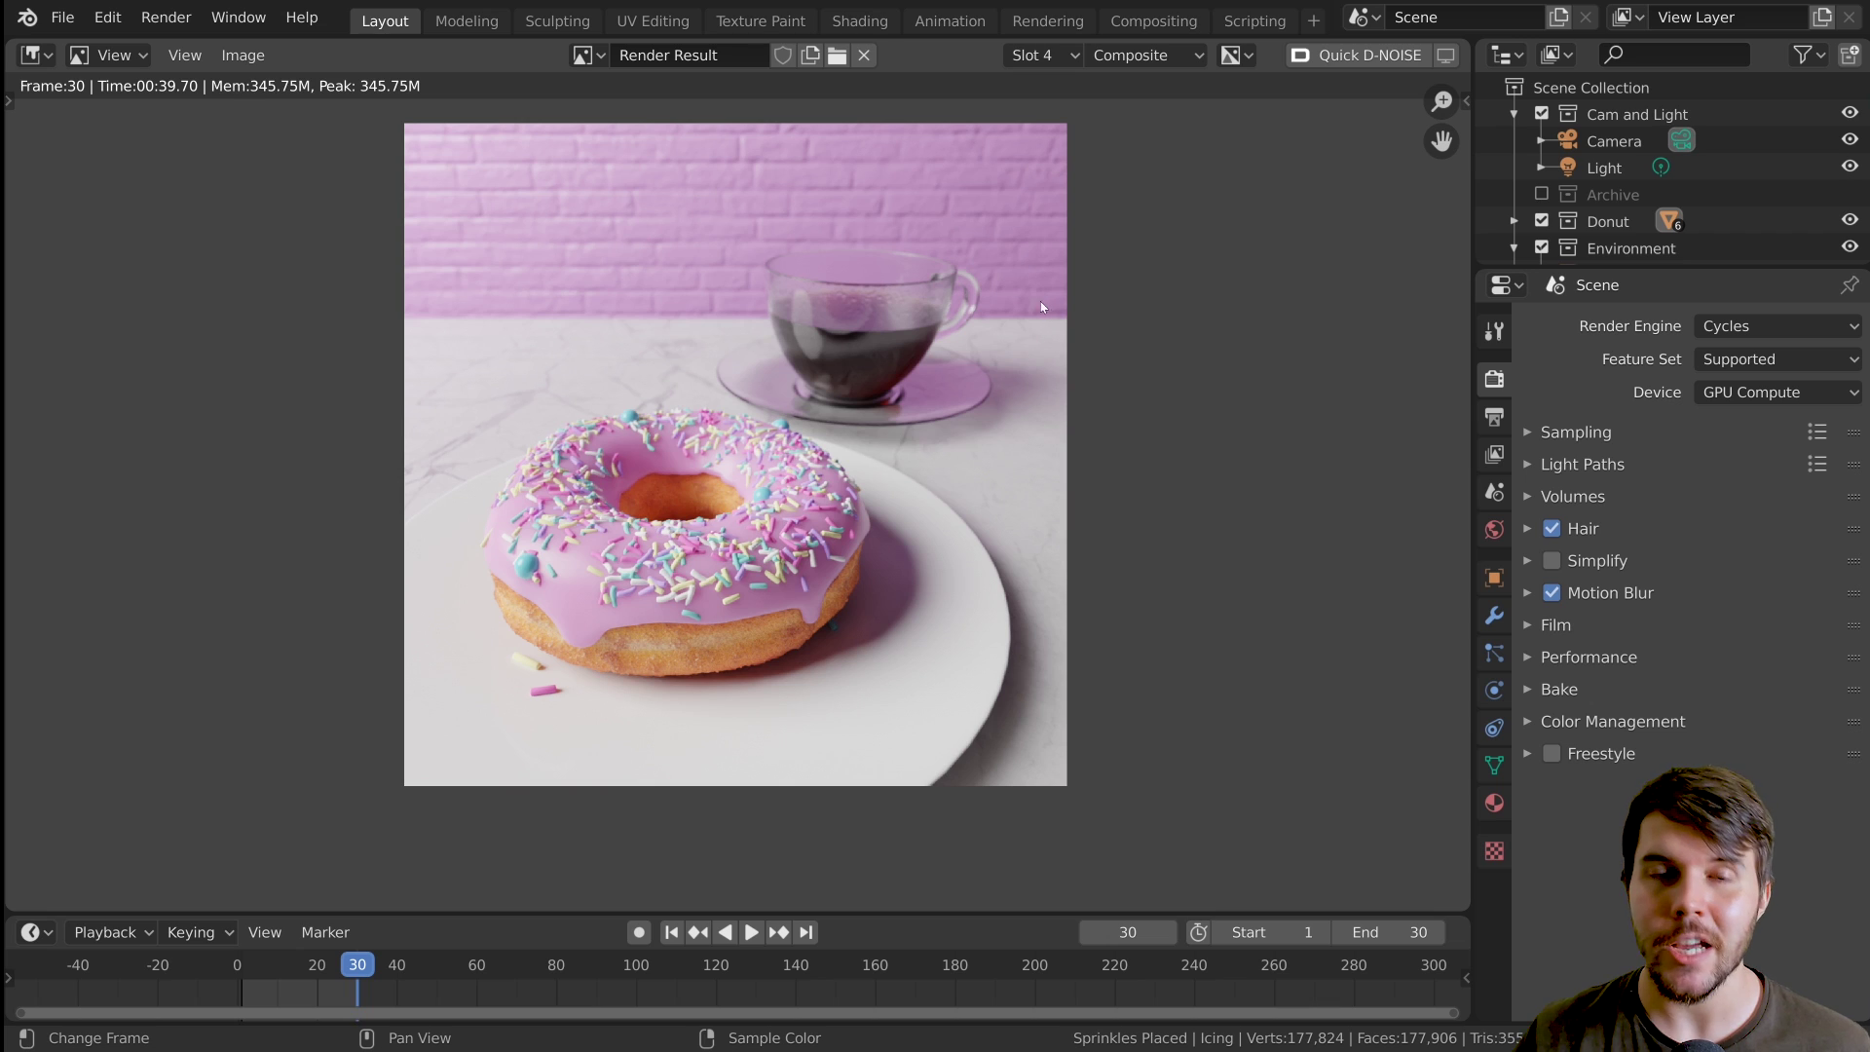
{"action": "left_click", "coordinate": [182, 19]}
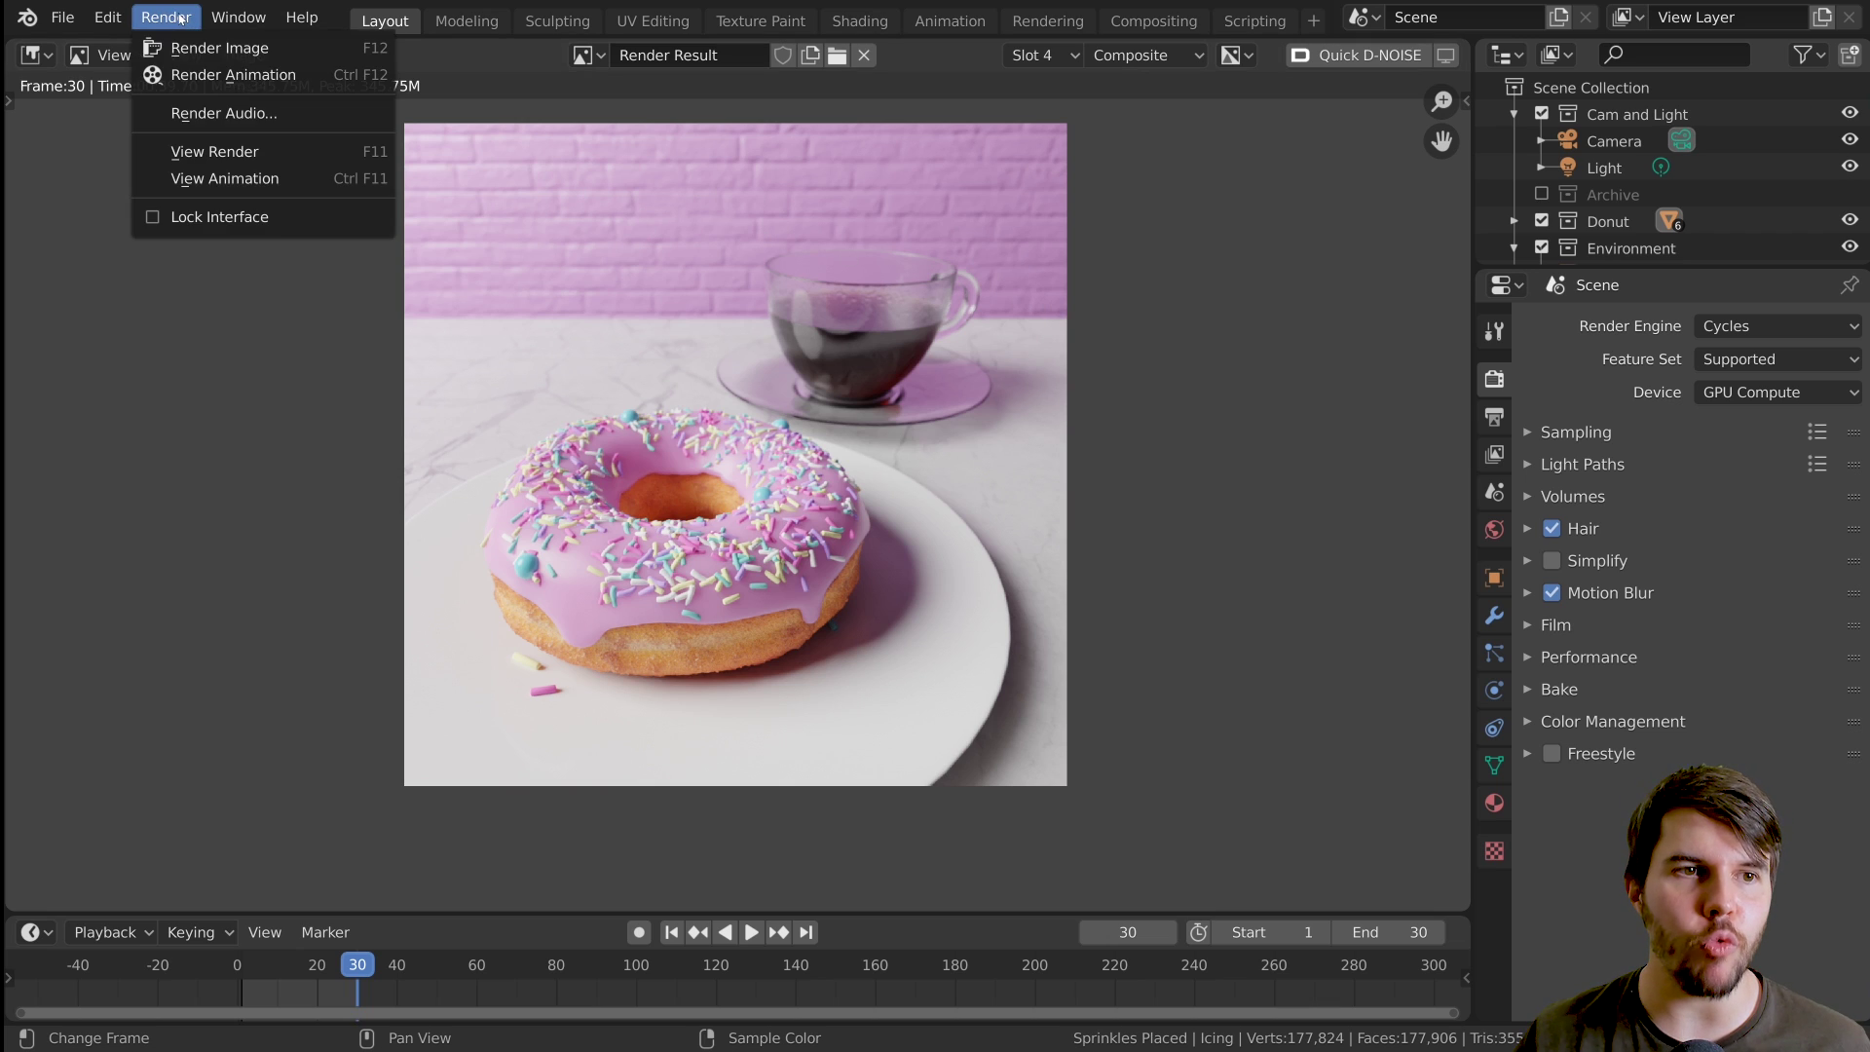
{"action": "left_click", "coordinate": [247, 77]}
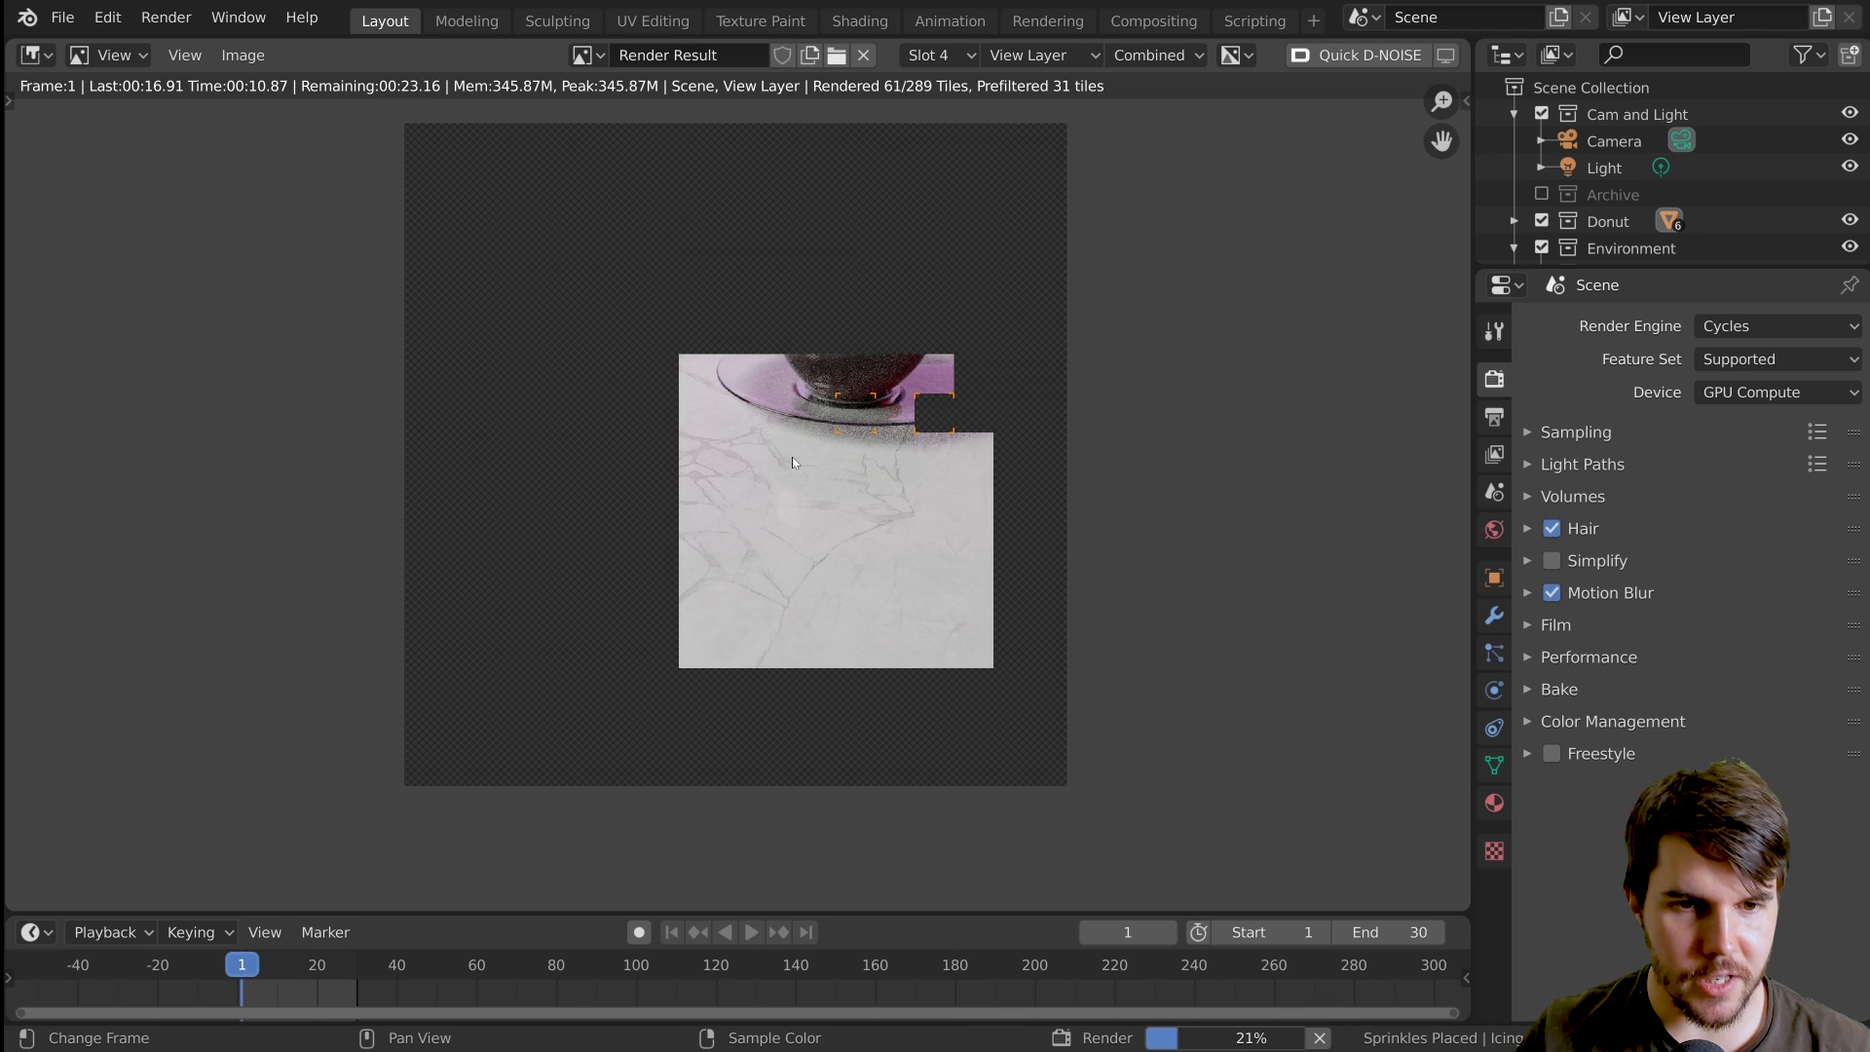
{"action": "key", "text": "alt+Tab"}
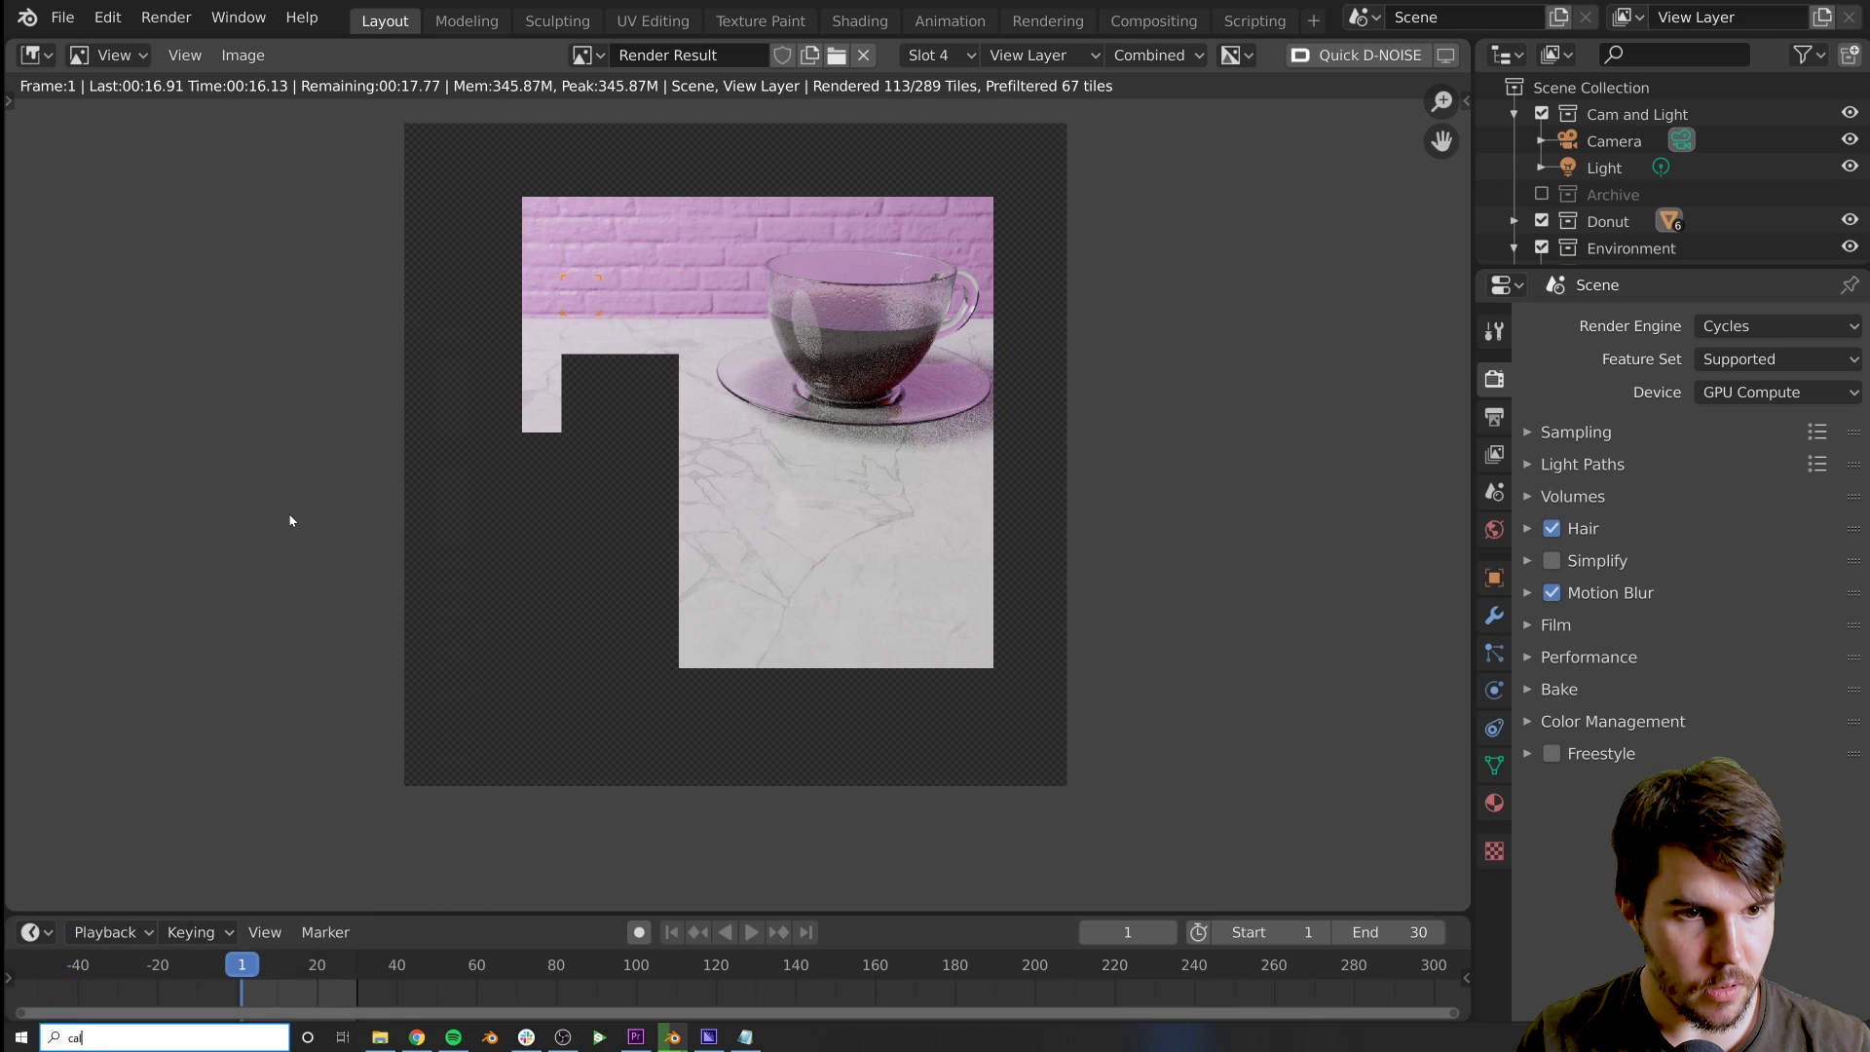
- Launch Calculator and compute 39 × 30 = 1,170, then 1,170 ÷ 60 = 19.5
{"action": "key", "text": "super"}
{"action": "type", "text": "calc"}
{"action": "key", "text": "Return"}
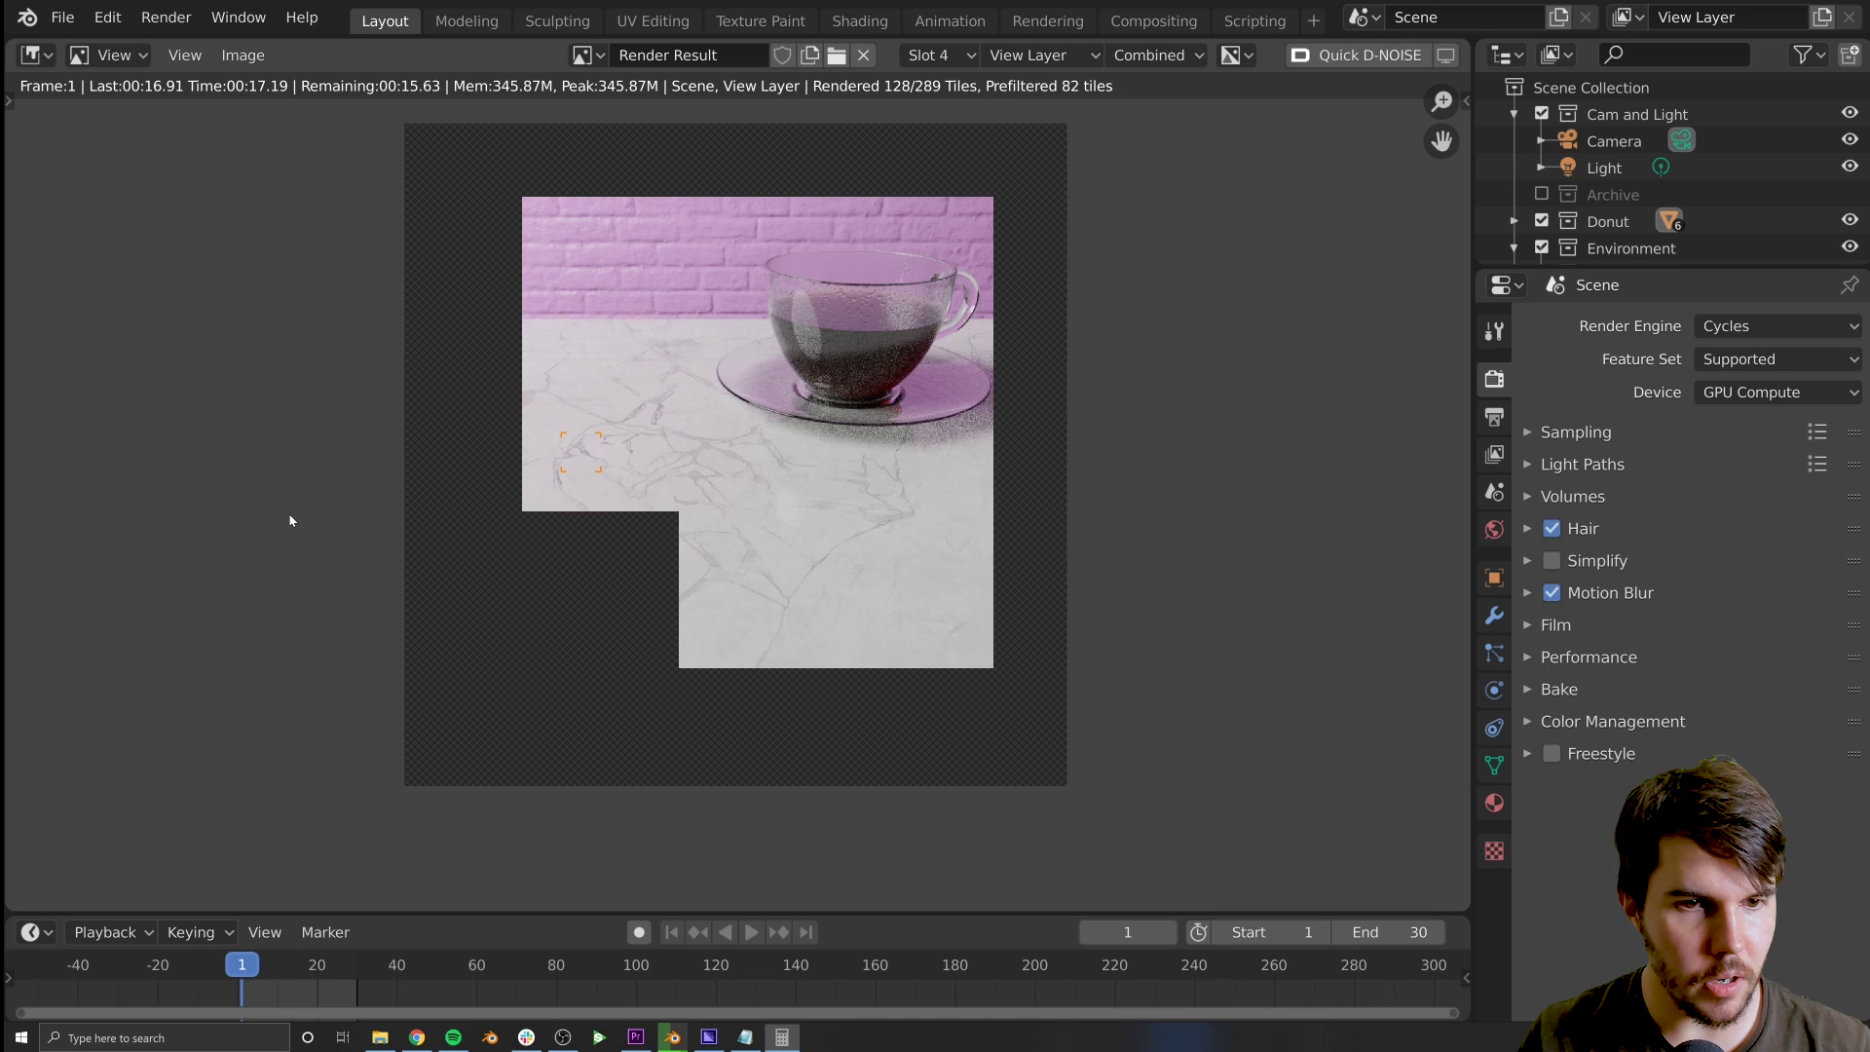
{"action": "type", "text": "40"}
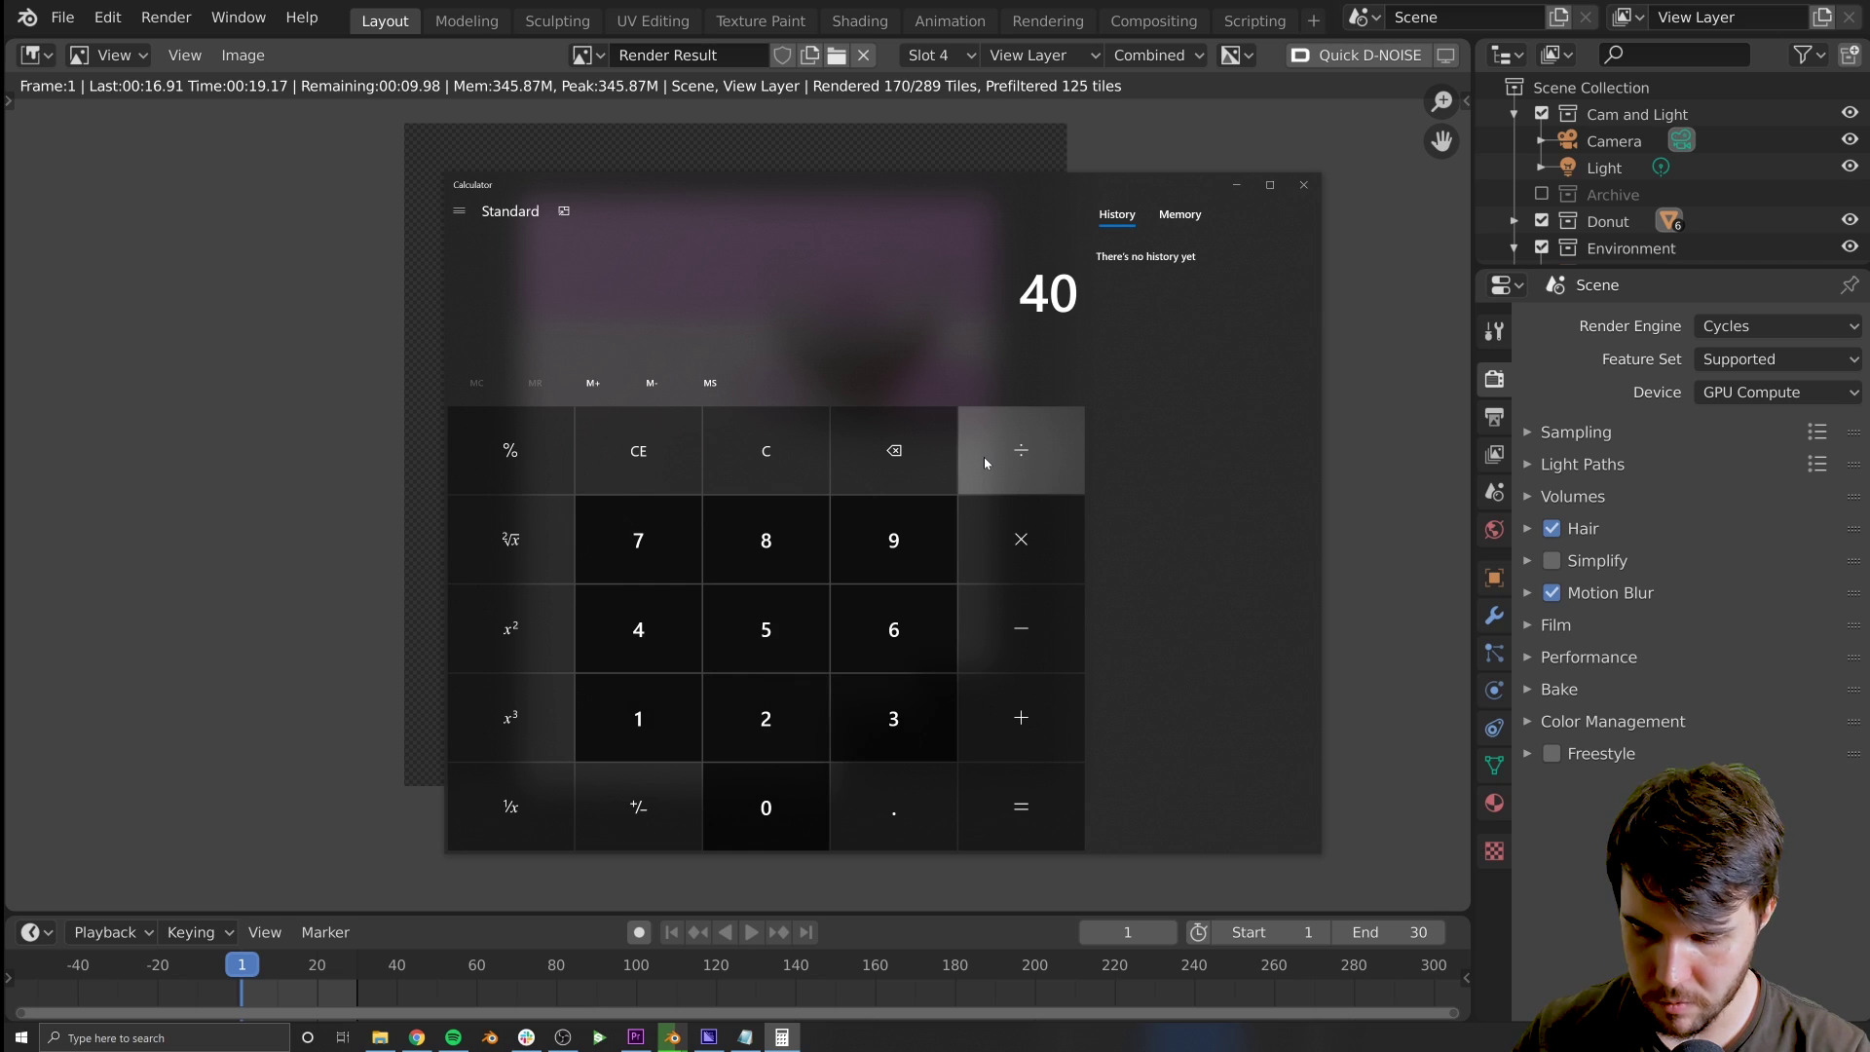
{"action": "key", "text": "BackSpace"}
{"action": "key", "text": "BackSpace"}
{"action": "type", "text": "39*30"}
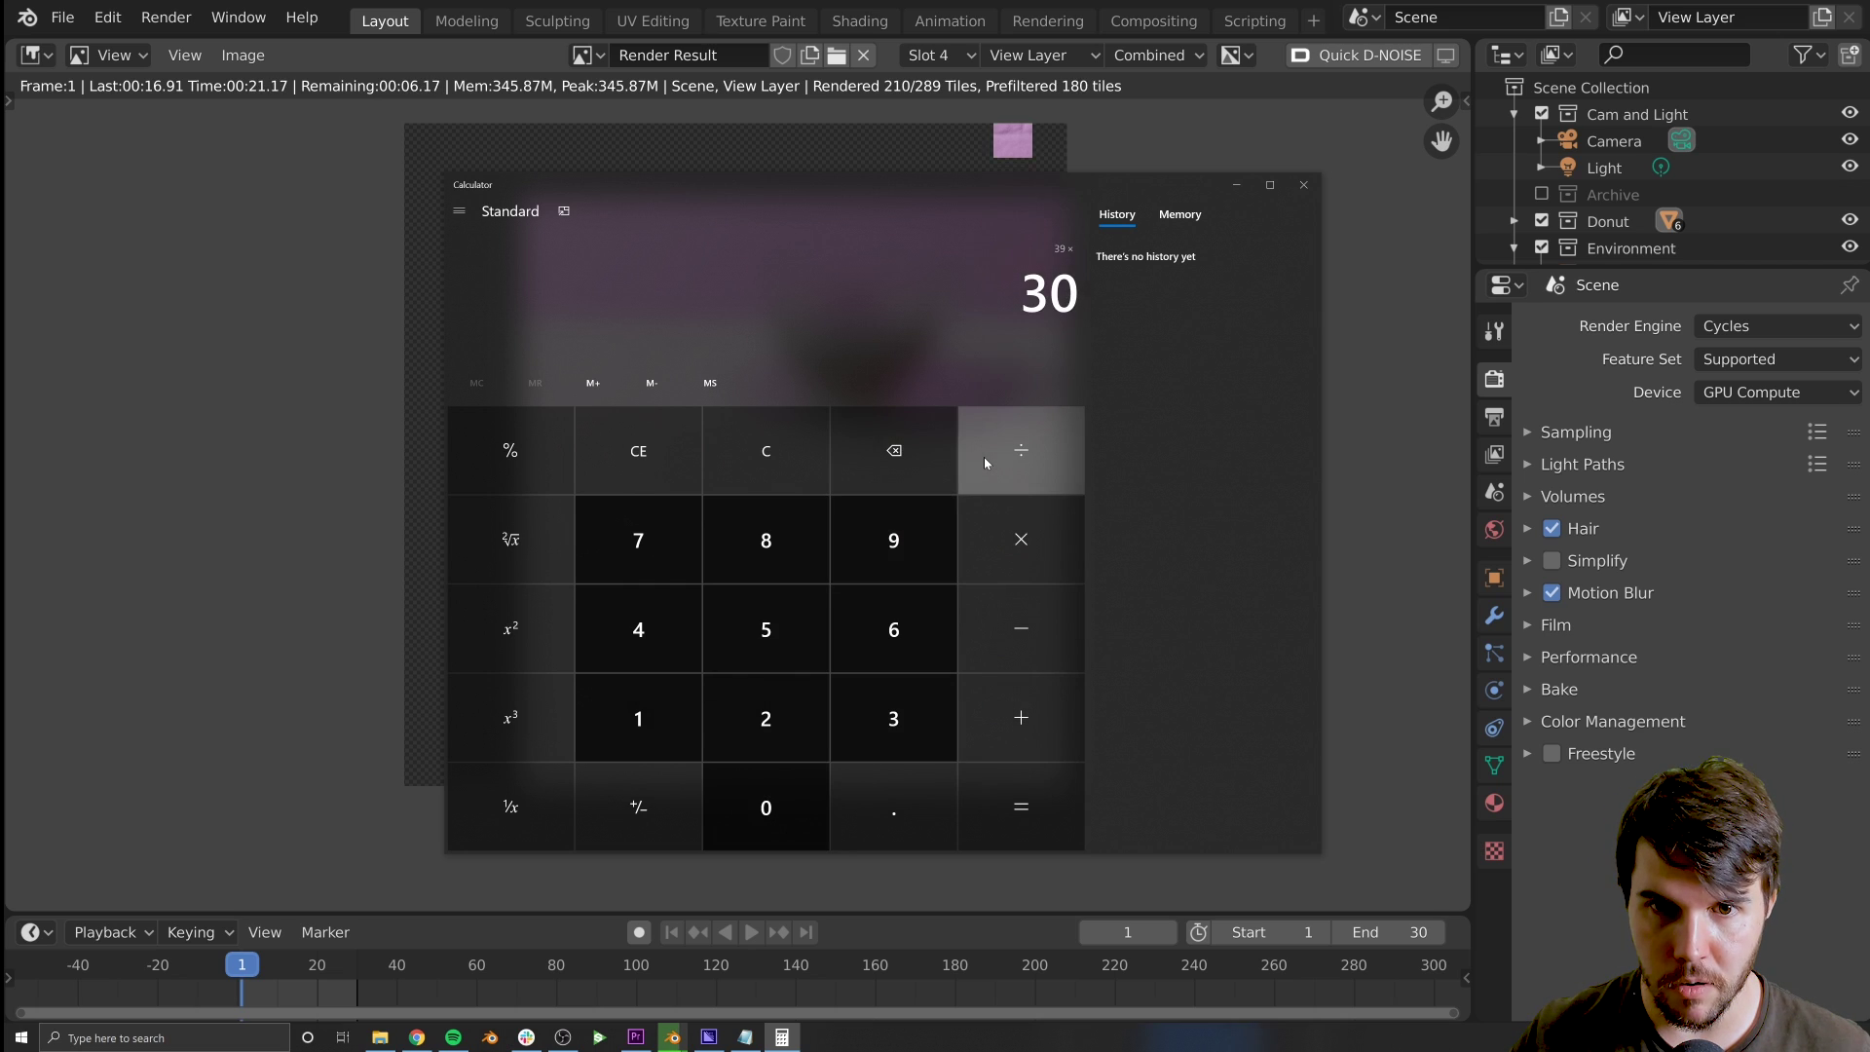
{"action": "key", "text": "Return"}
{"action": "type", "text": "/60"}
{"action": "key", "text": "Return"}
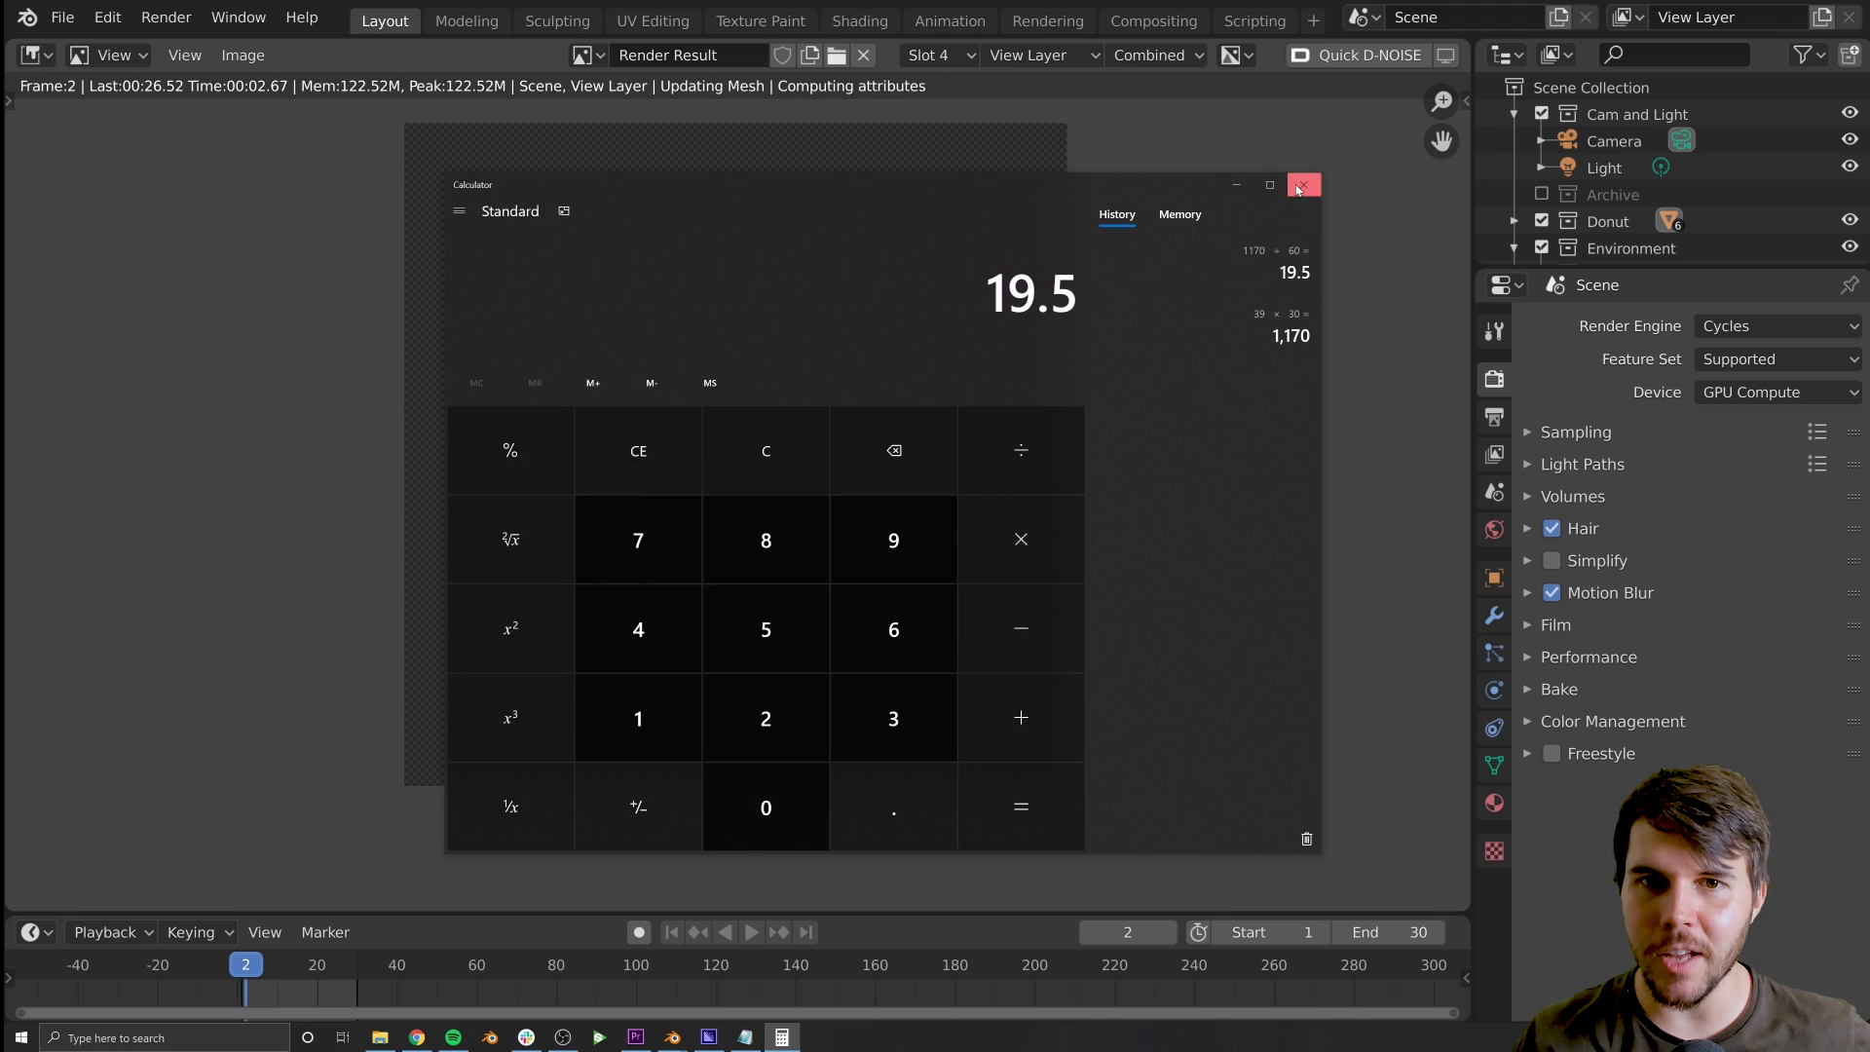
- Close Calculator and recentre the frame 2 render image in Blender
{"action": "left_click", "coordinate": [1325, 334]}
{"action": "middle_click_drag", "start_coordinate": [1325, 334], "coordinate": [1381, 358]}
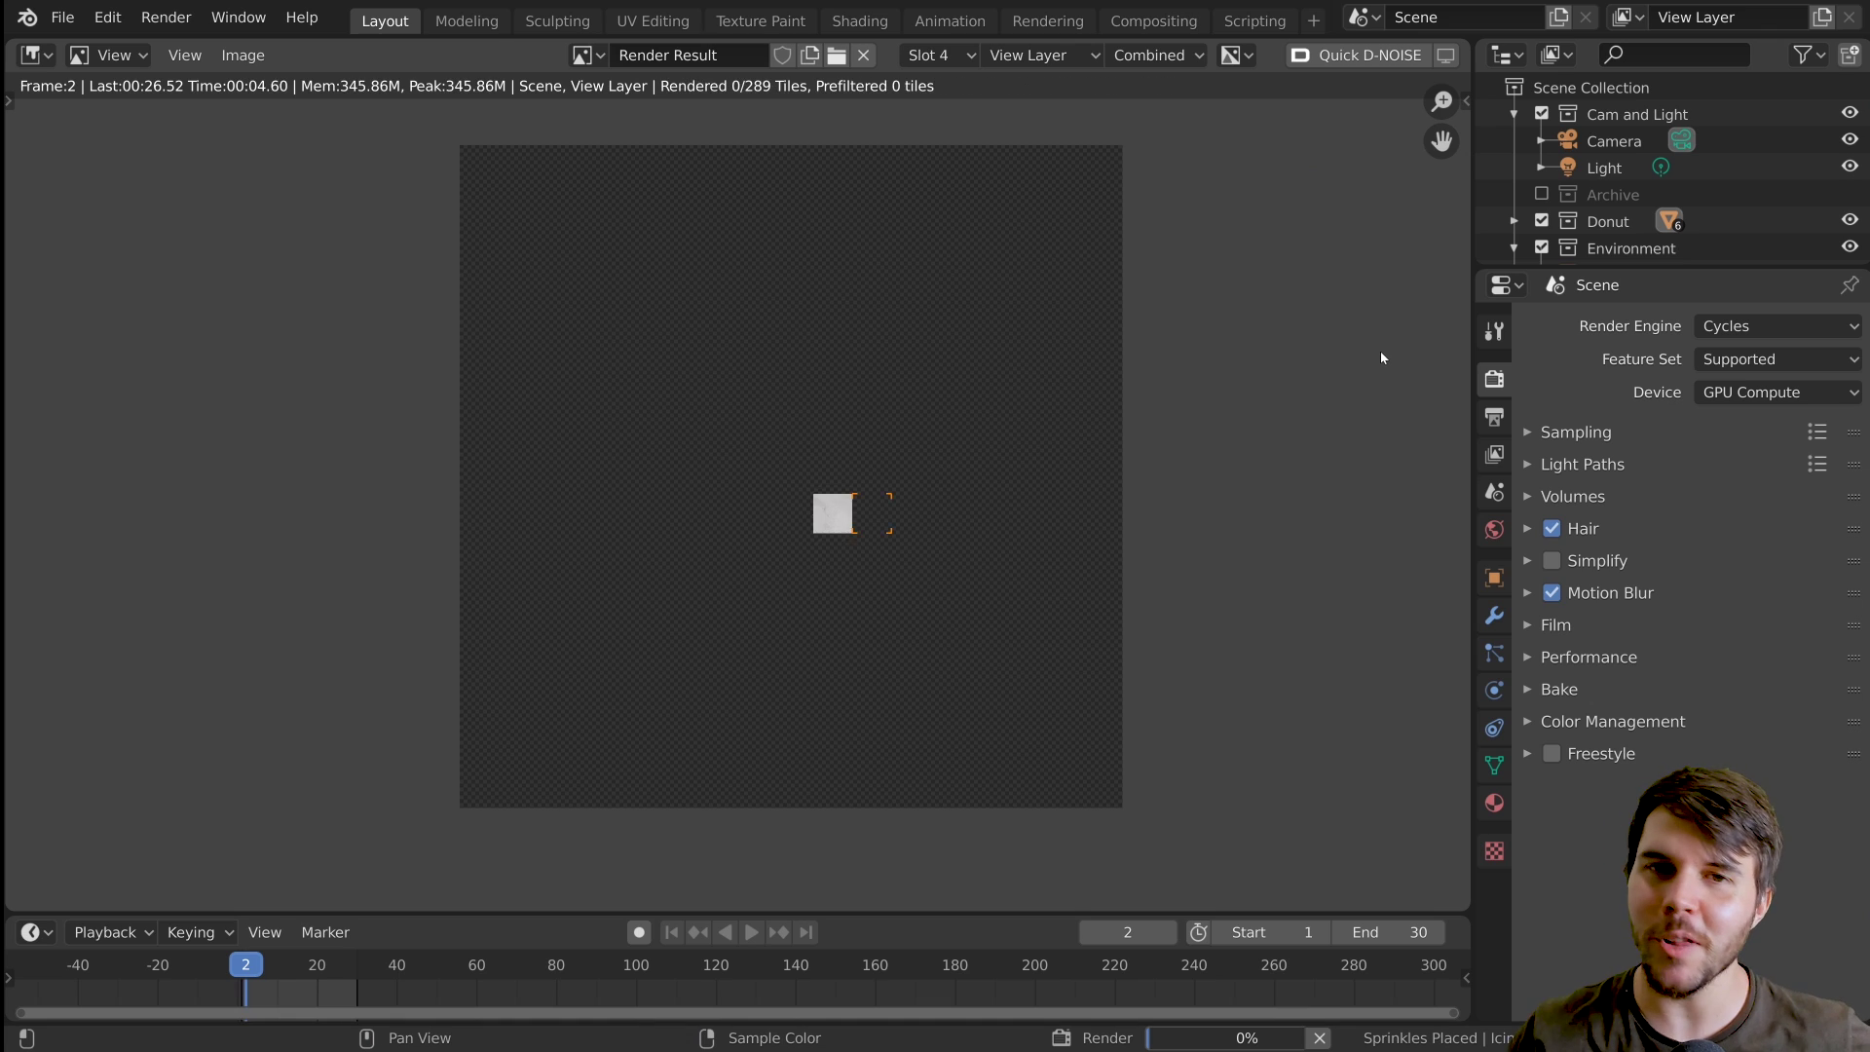